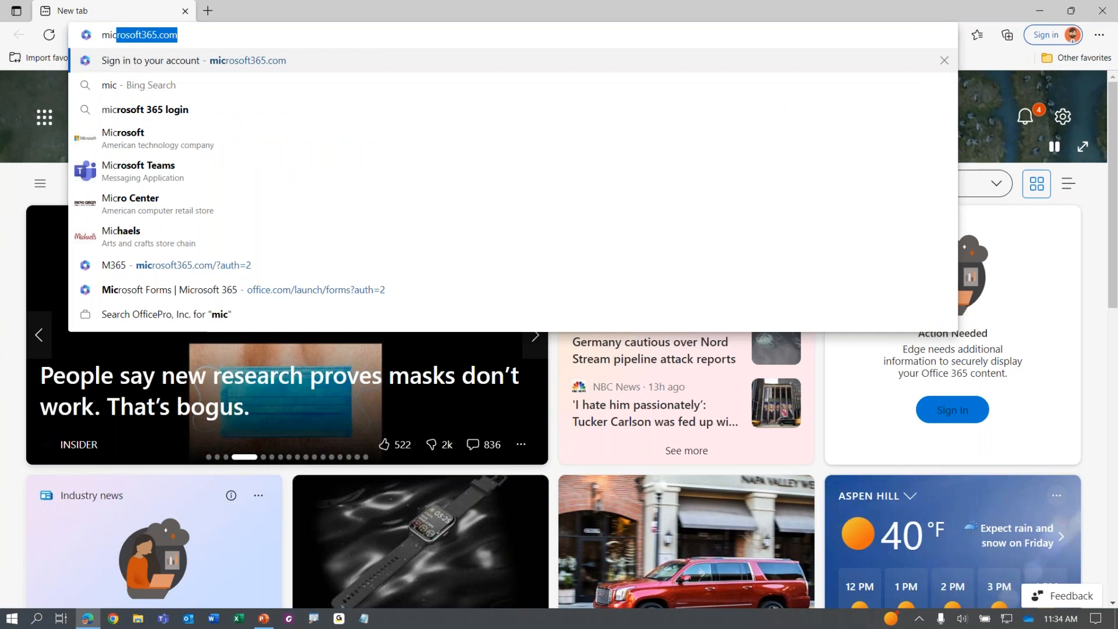
Load microsoft365.com in Edge to reach the Microsoft 365 home page
{"action": "key", "text": "Return"}
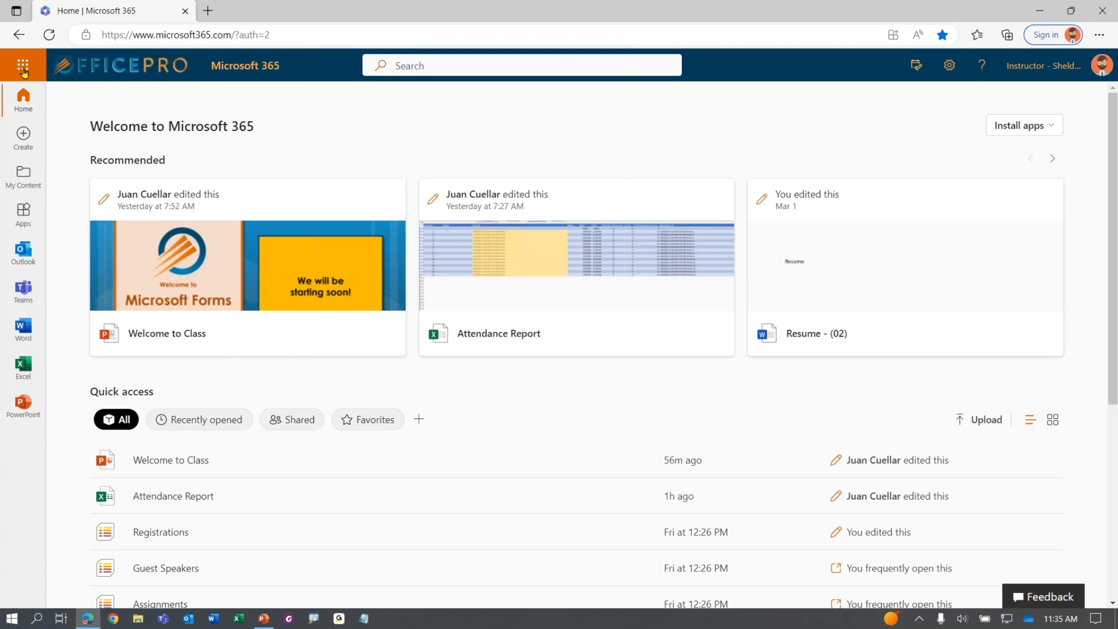
Open the app launcher and expand it to the full All apps list
{"action": "left_click", "coordinate": [24, 71]}
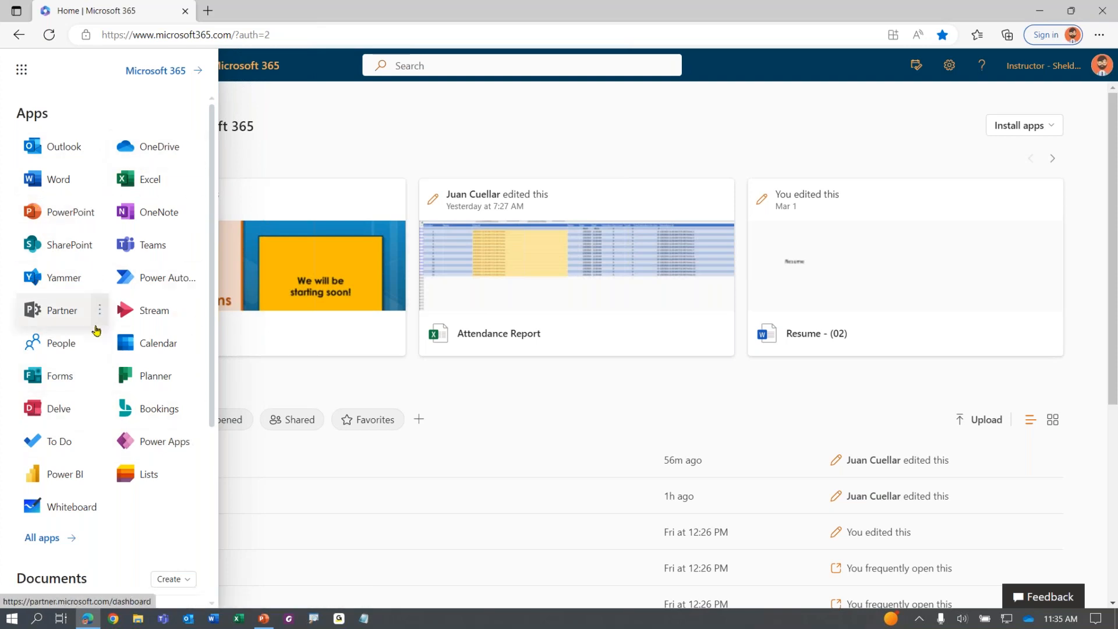
{"action": "left_click", "coordinate": [59, 384]}
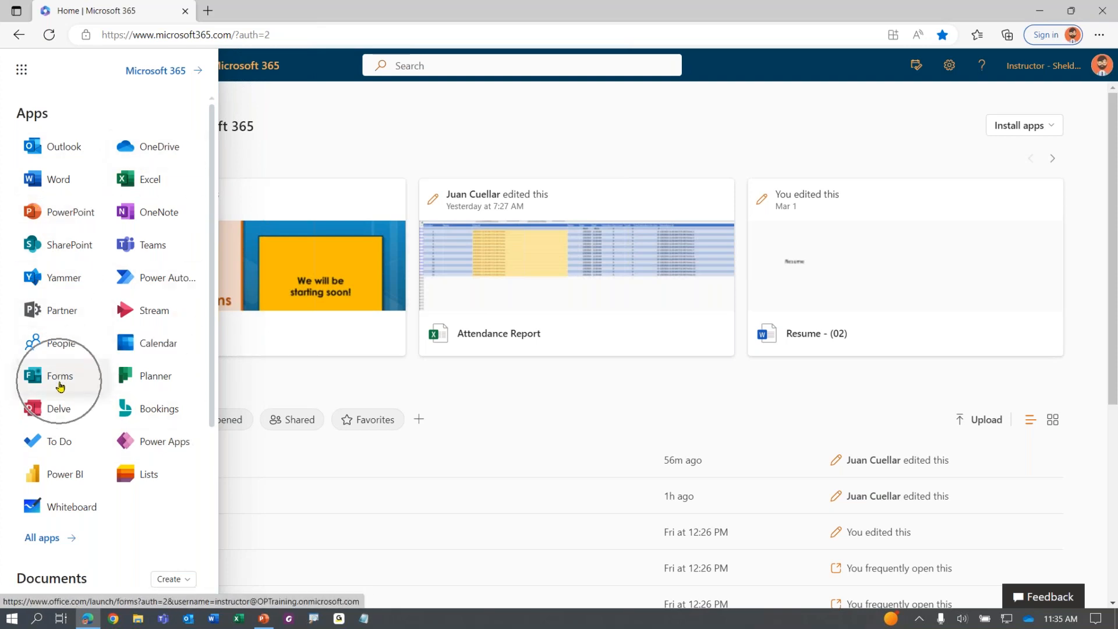
{"action": "left_click", "coordinate": [59, 386]}
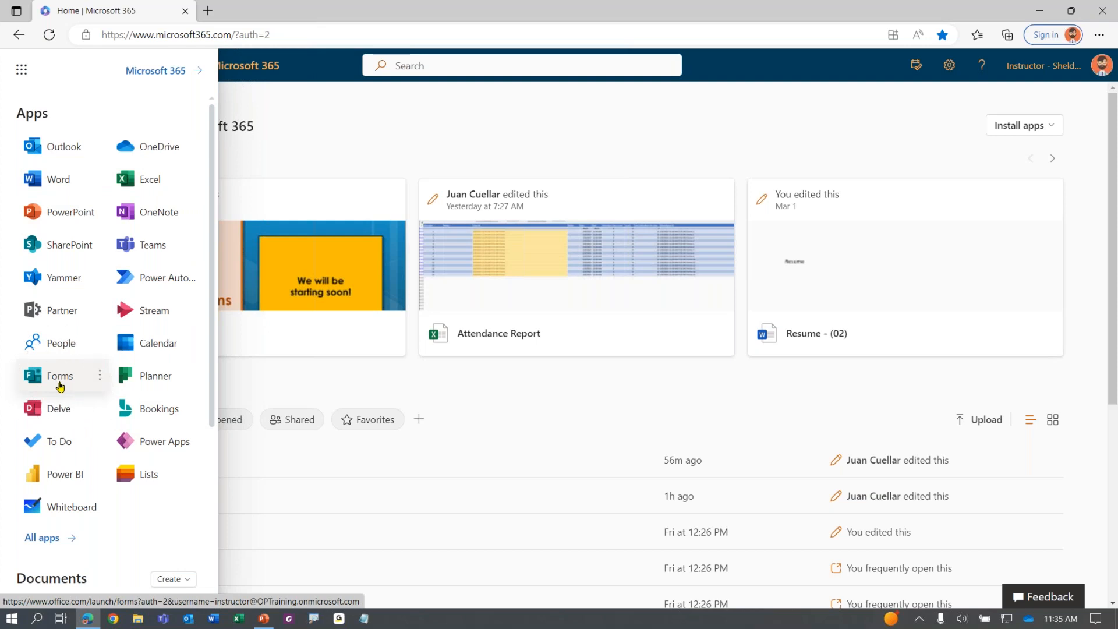
{"action": "left_click", "coordinate": [51, 536]}
{"action": "left_click", "coordinate": [51, 533]}
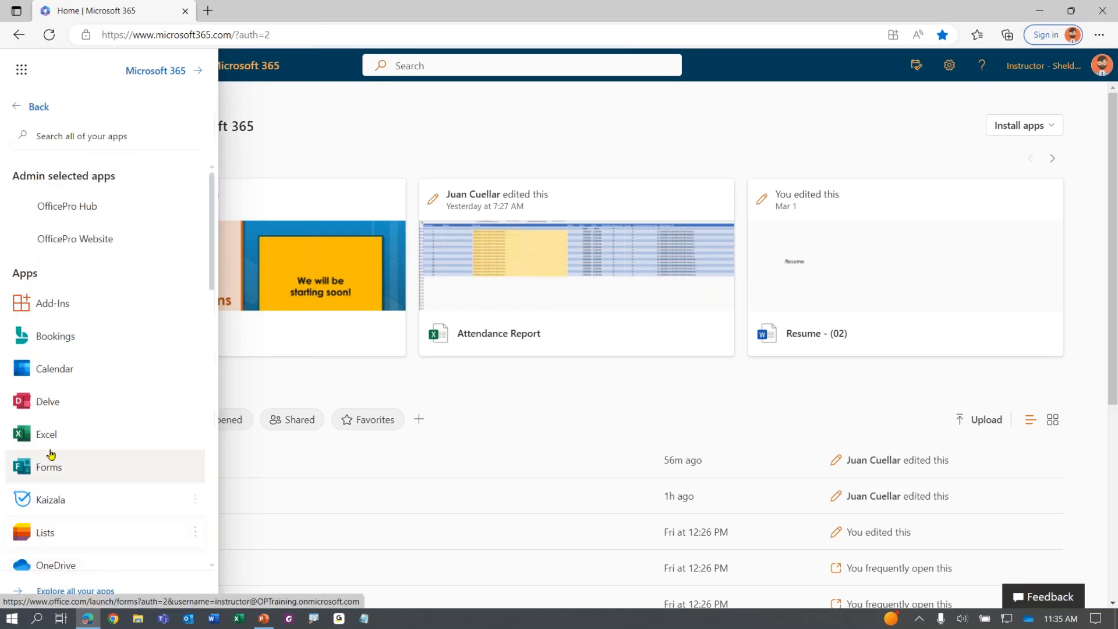
Find Forms in the apps list and launch it in a new tab
{"action": "scroll", "coordinate": [130, 368], "scroll_direction": "down", "scroll_amount": 1}
{"action": "scroll", "coordinate": [131, 368], "scroll_direction": "down", "scroll_amount": 4}
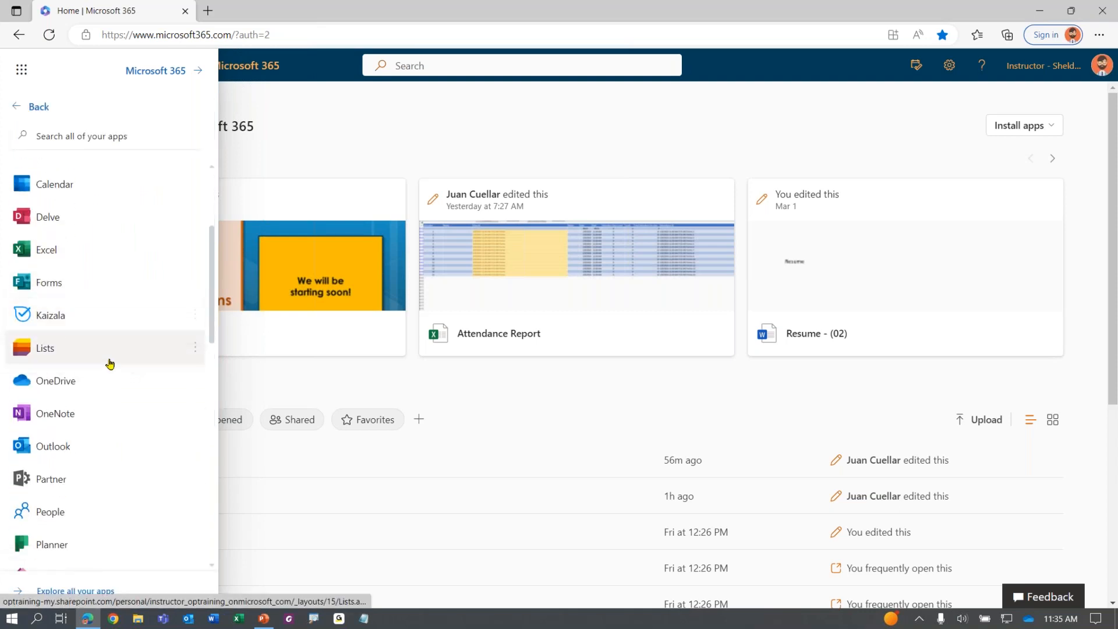
{"action": "scroll", "coordinate": [110, 364], "scroll_direction": "down", "scroll_amount": 4}
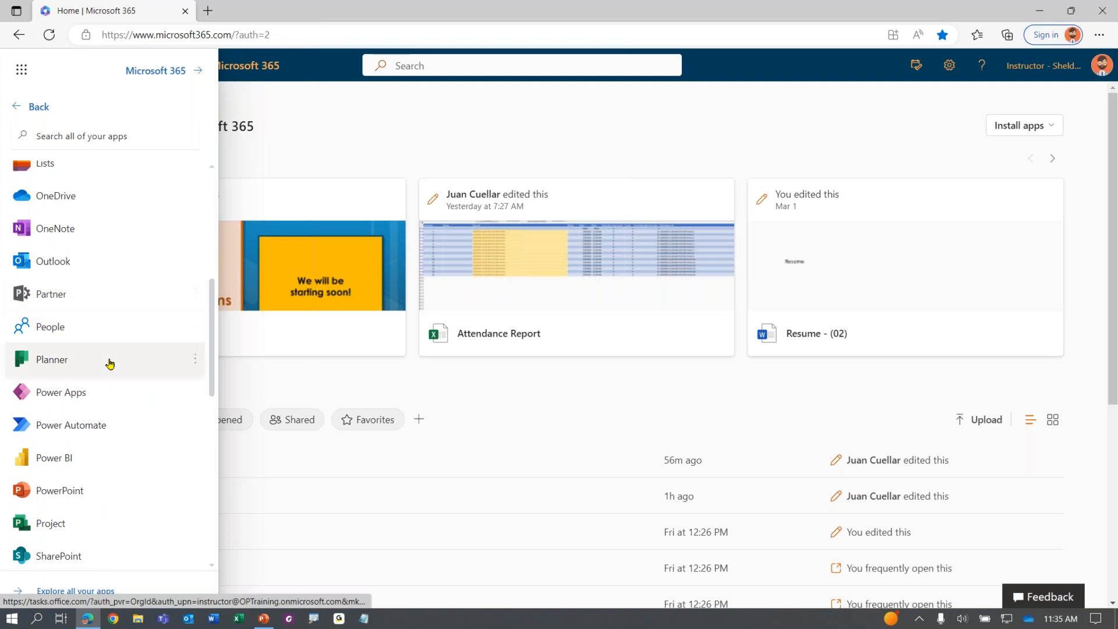
{"action": "scroll", "coordinate": [110, 364], "scroll_direction": "down", "scroll_amount": 1}
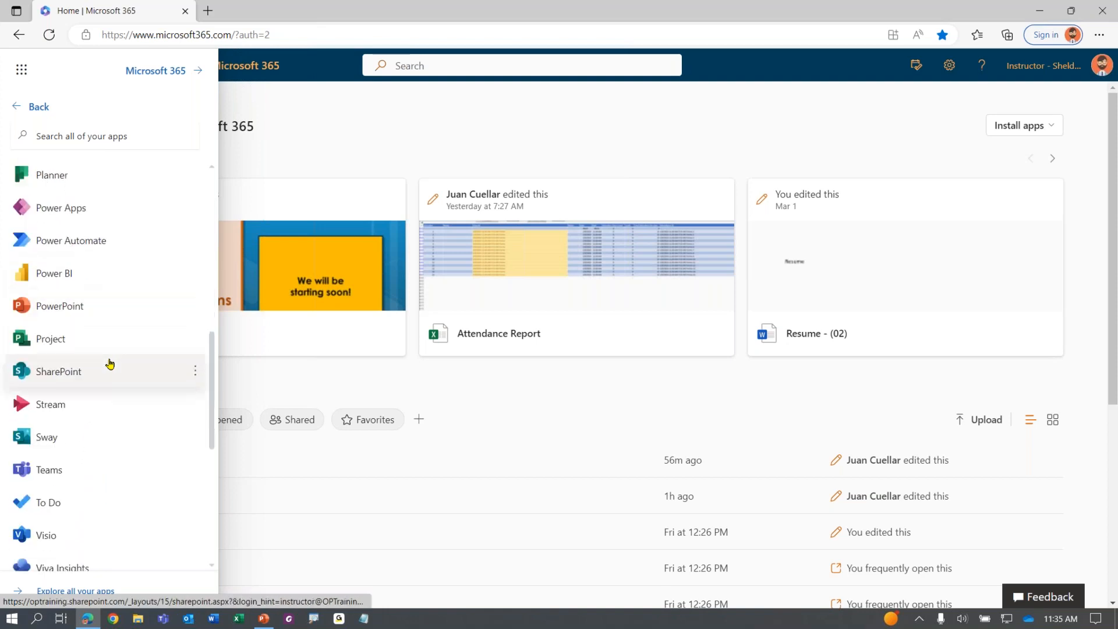
{"action": "scroll", "coordinate": [109, 364], "scroll_direction": "down", "scroll_amount": 2}
{"action": "scroll", "coordinate": [109, 364], "scroll_direction": "up", "scroll_amount": 5}
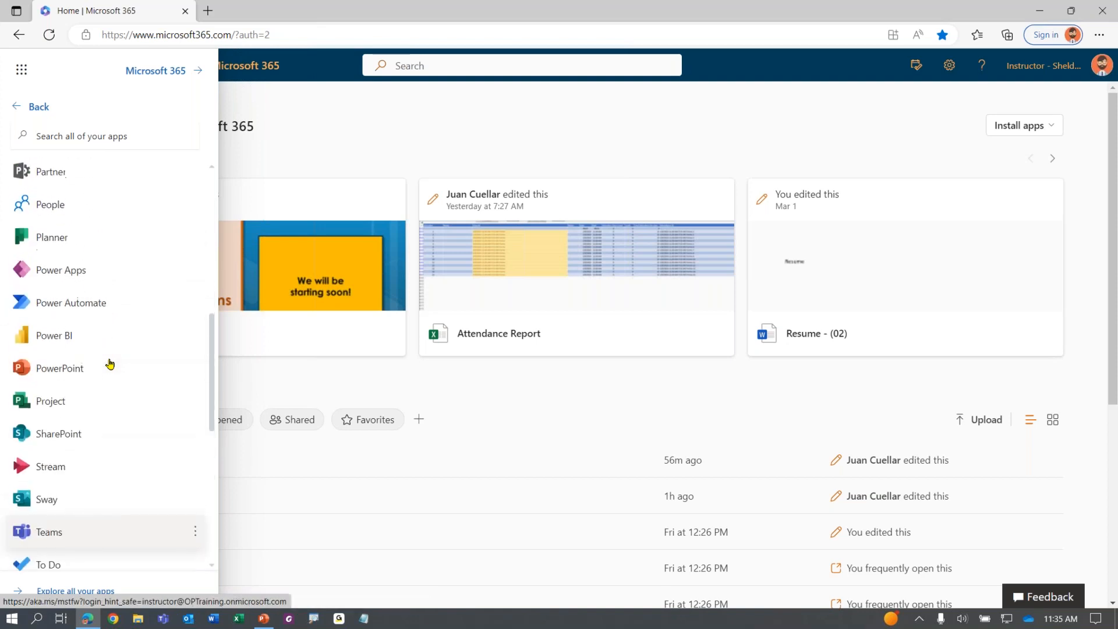
{"action": "scroll", "coordinate": [110, 364], "scroll_direction": "up", "scroll_amount": 3}
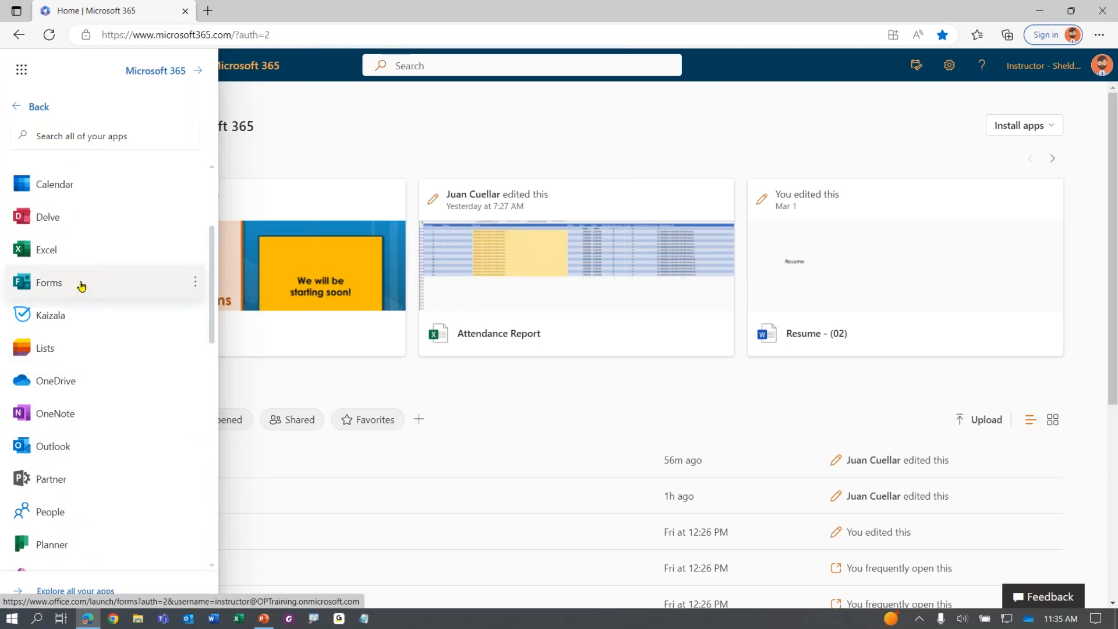
{"action": "key", "text": "ctrl"}
{"action": "key", "text": "ctrl"}
{"action": "key", "text": "ctrl"}
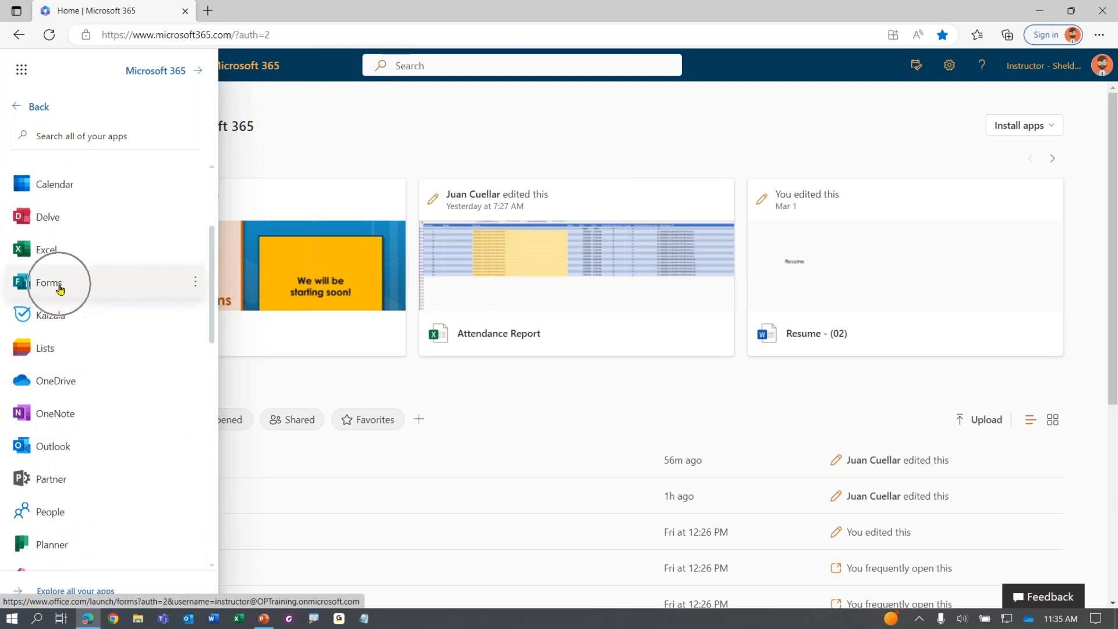
{"action": "left_click", "coordinate": [60, 290]}
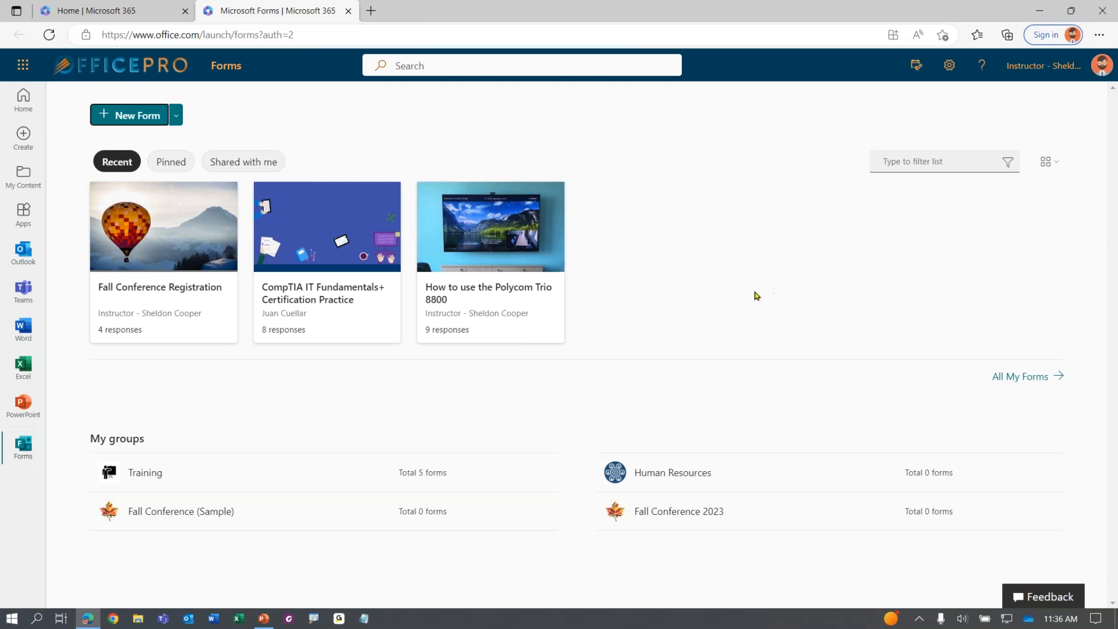
Create a new blank form from the Forms start page
{"action": "left_click", "coordinate": [134, 120]}
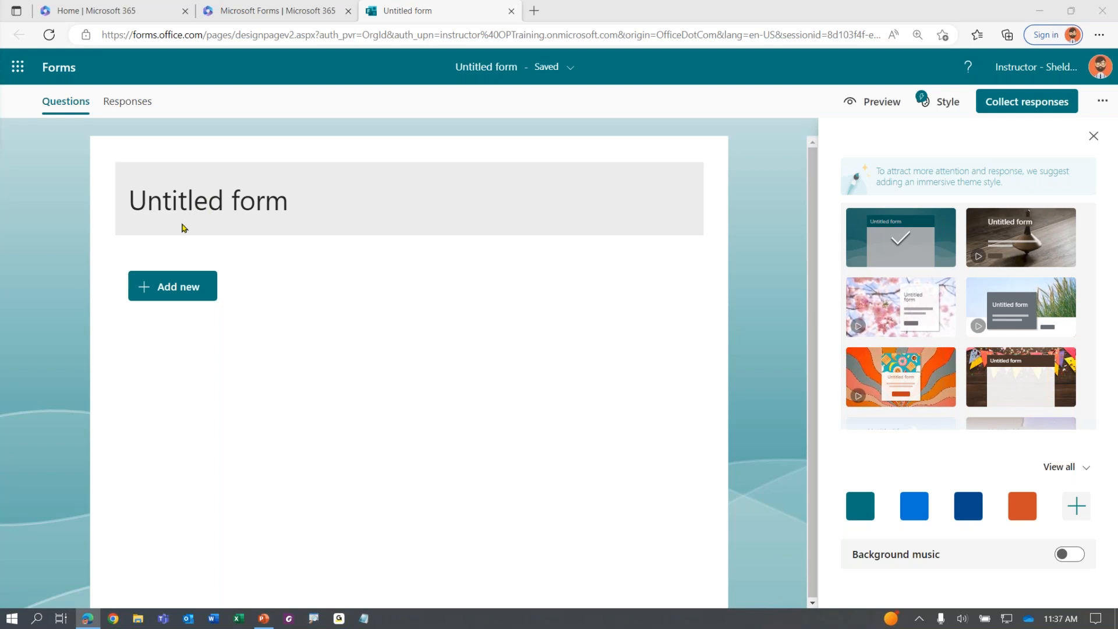
Replace the 'Untitled form' title with 'Class Evaluation'
{"action": "left_click", "coordinate": [279, 199]}
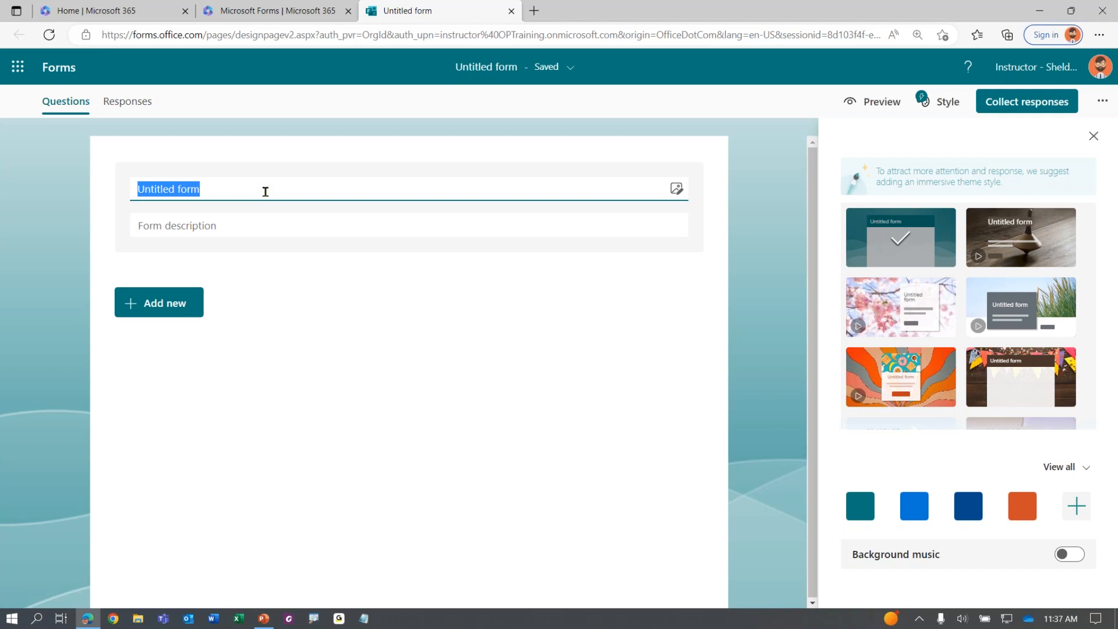
{"action": "type", "text": "Class Evaluation"}
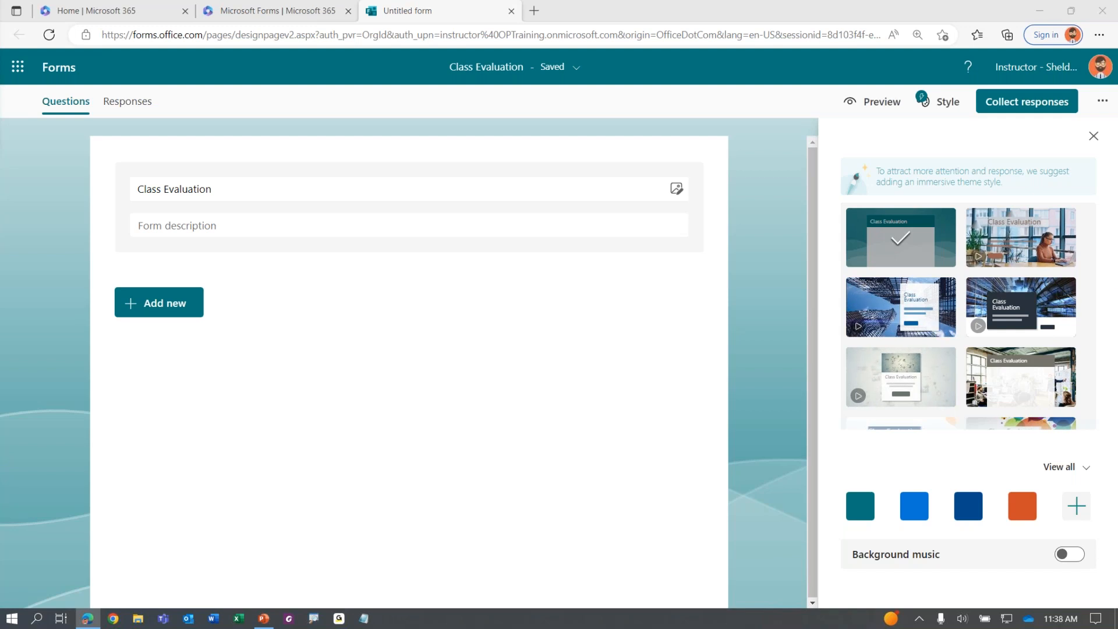
{"action": "key", "text": "ctrl"}
{"action": "key", "text": "ctrl"}
{"action": "key", "text": "ctrl"}
{"action": "key", "text": "ctrl"}
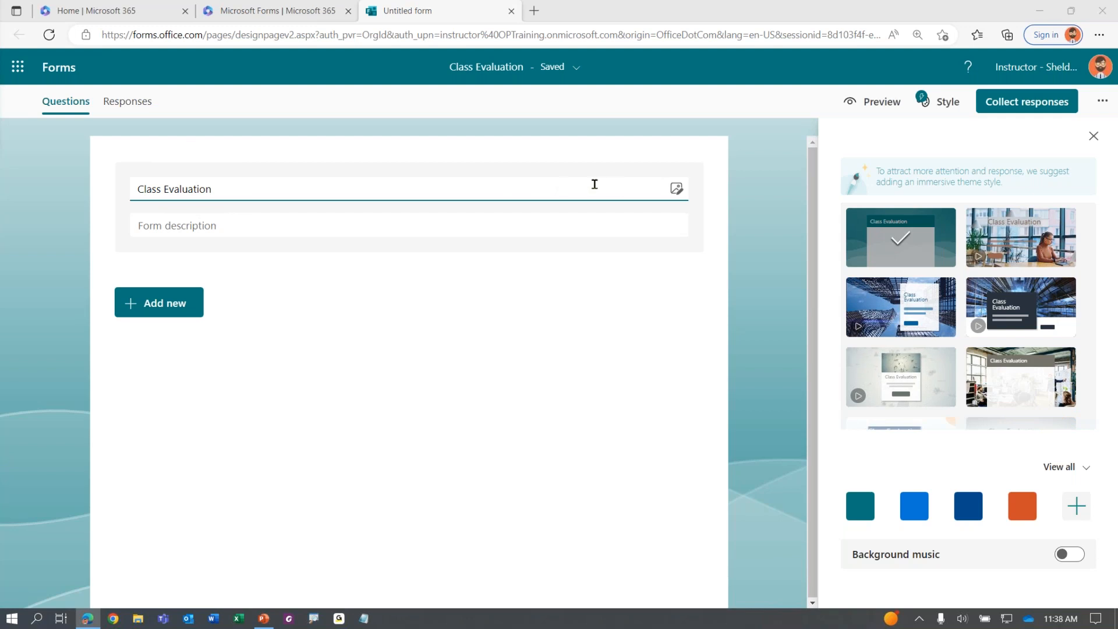
Bring up the Insert media panel for the form header
{"action": "left_click", "coordinate": [676, 190]}
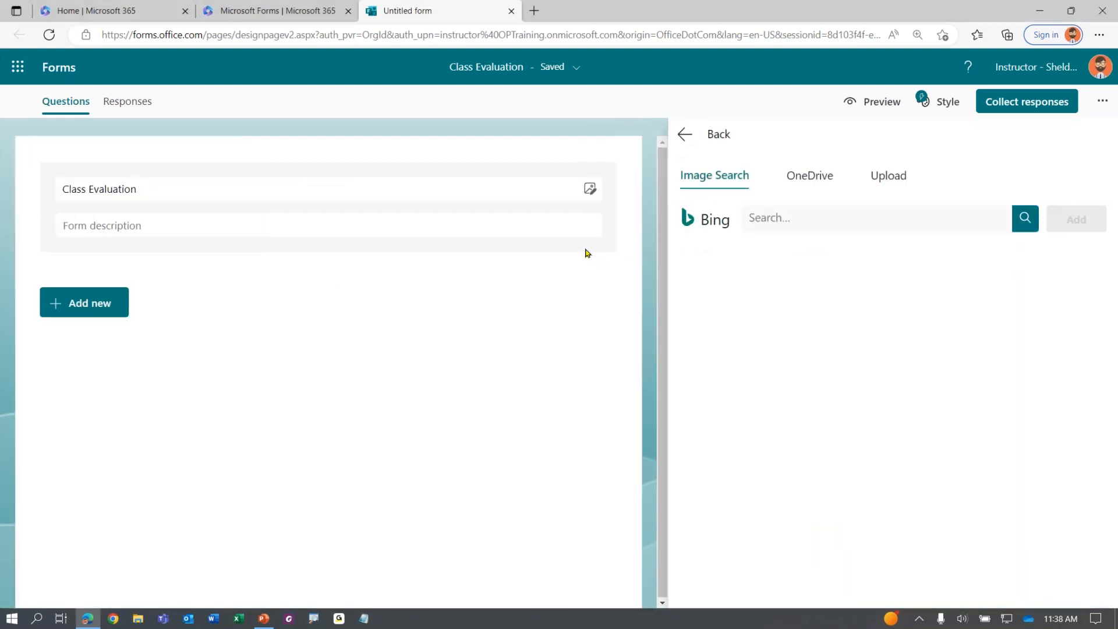
{"action": "left_click", "coordinate": [719, 179]}
{"action": "key", "text": "ctrl"}
{"action": "key", "text": "ctrl"}
{"action": "key", "text": "ctrl"}
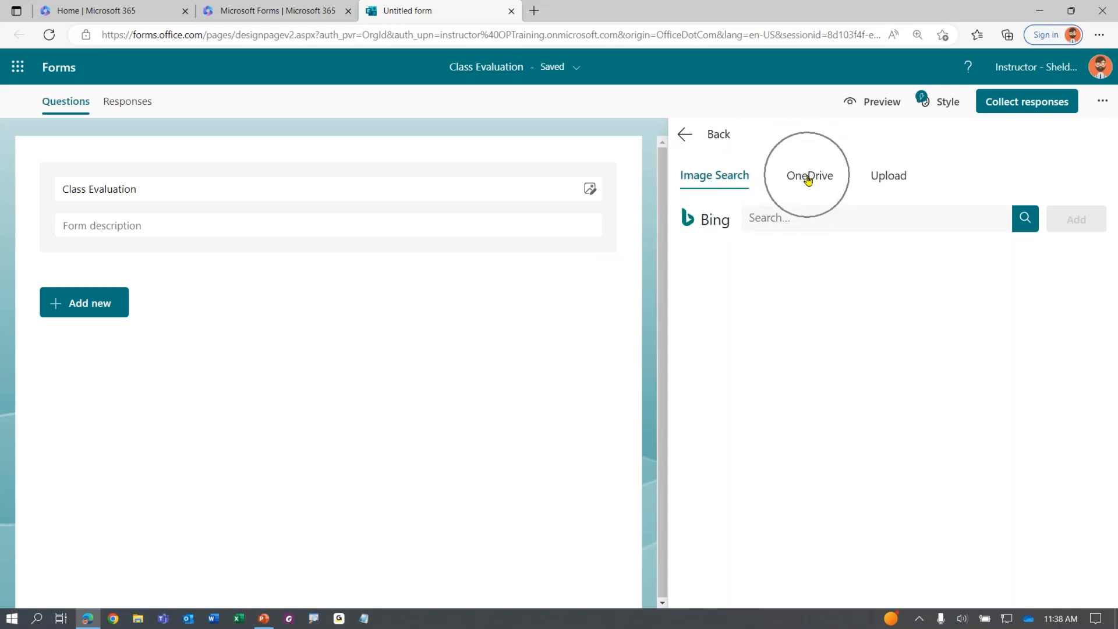
{"action": "key", "text": "ctrl"}
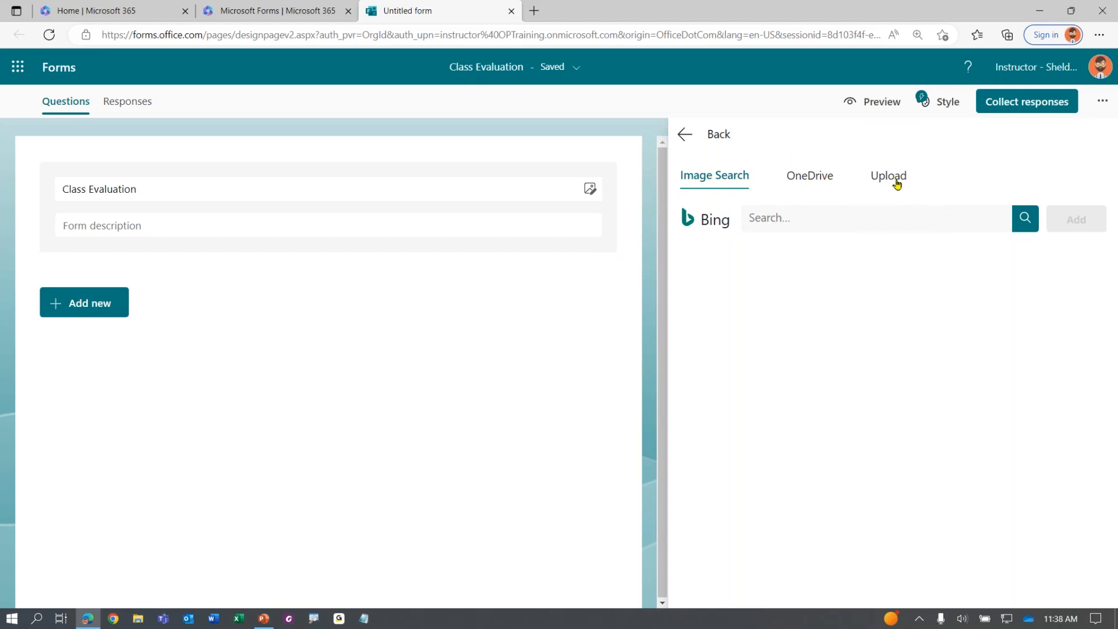
Search Bing images for 'evaluation' and add the checklist picture to the header
{"action": "left_click", "coordinate": [880, 213]}
{"action": "type", "text": "evaluation"}
{"action": "key", "text": "Return"}
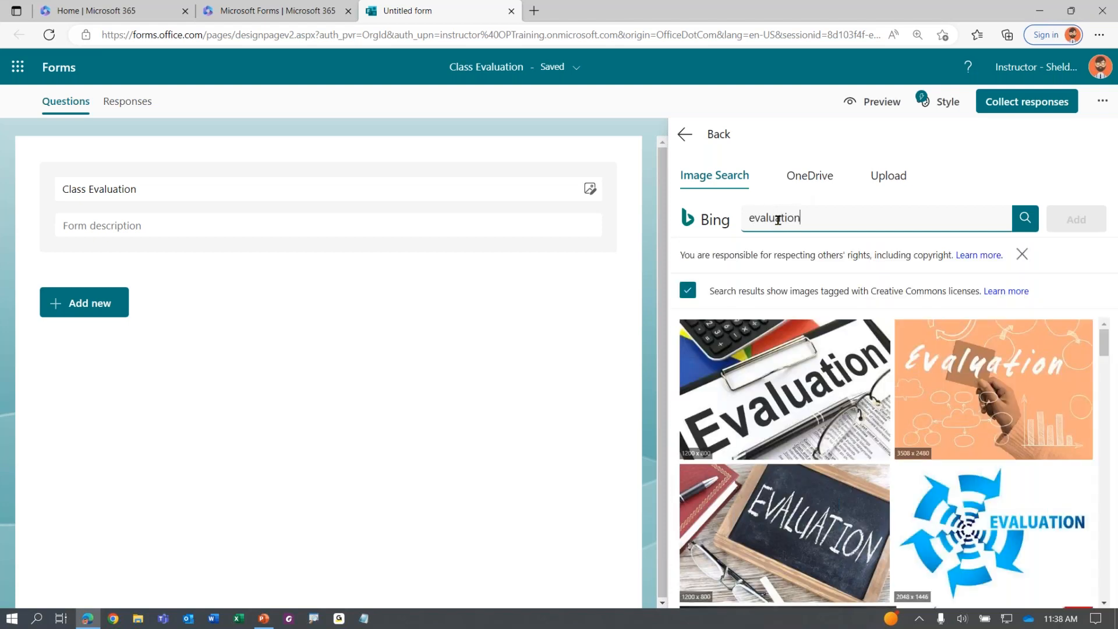
{"action": "scroll", "coordinate": [880, 386], "scroll_direction": "down", "scroll_amount": 3}
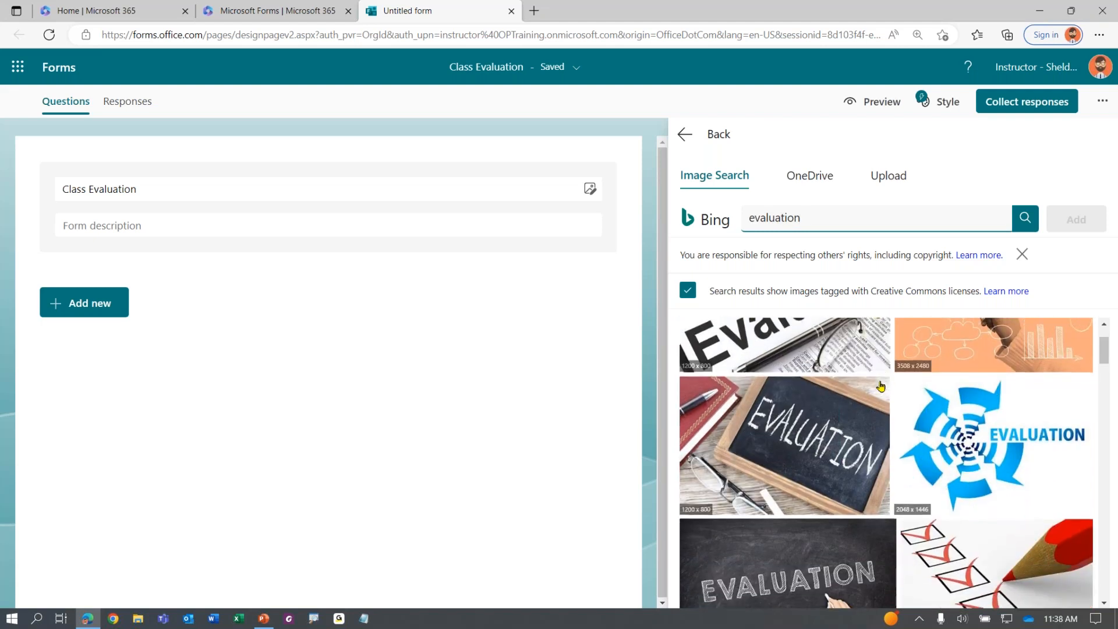
{"action": "scroll", "coordinate": [880, 386], "scroll_direction": "down", "scroll_amount": 5}
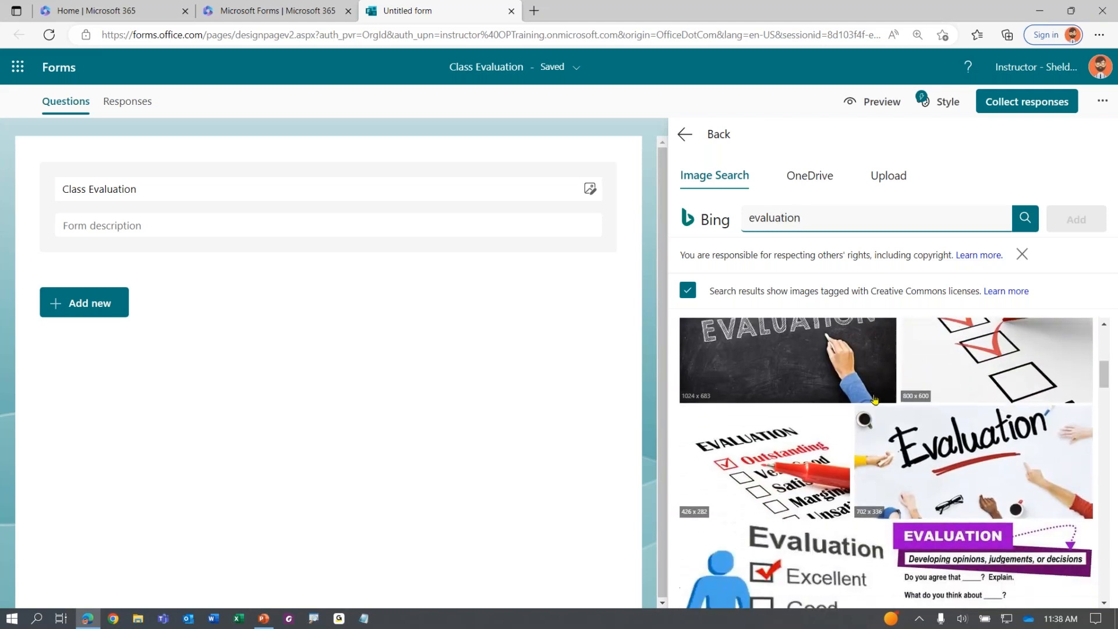
{"action": "scroll", "coordinate": [846, 438], "scroll_direction": "down", "scroll_amount": 6}
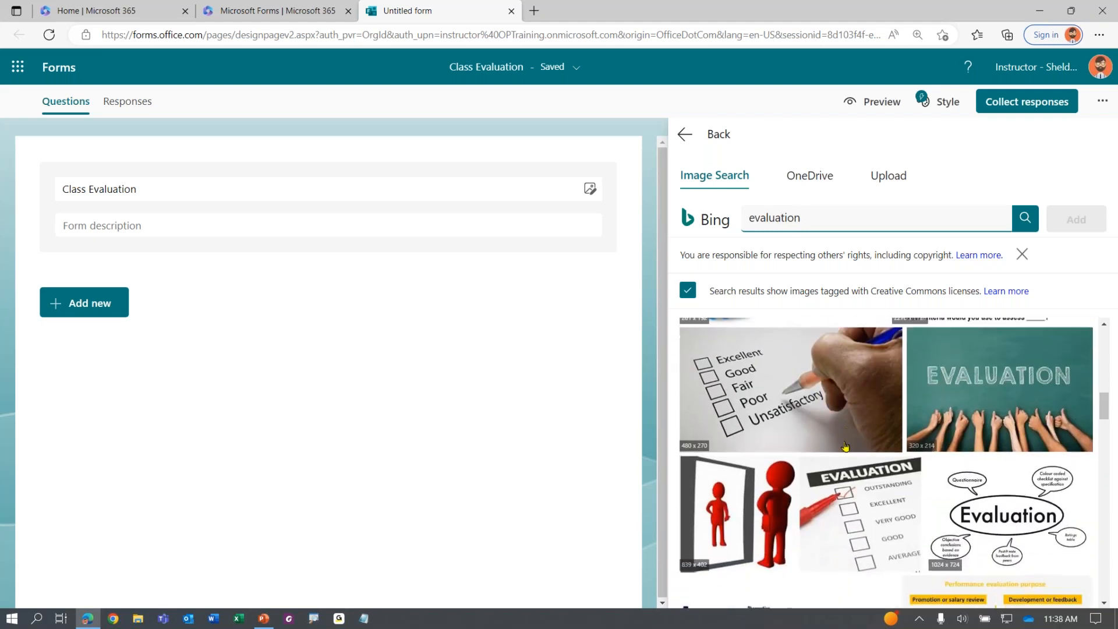
{"action": "scroll", "coordinate": [848, 477], "scroll_direction": "down", "scroll_amount": 7}
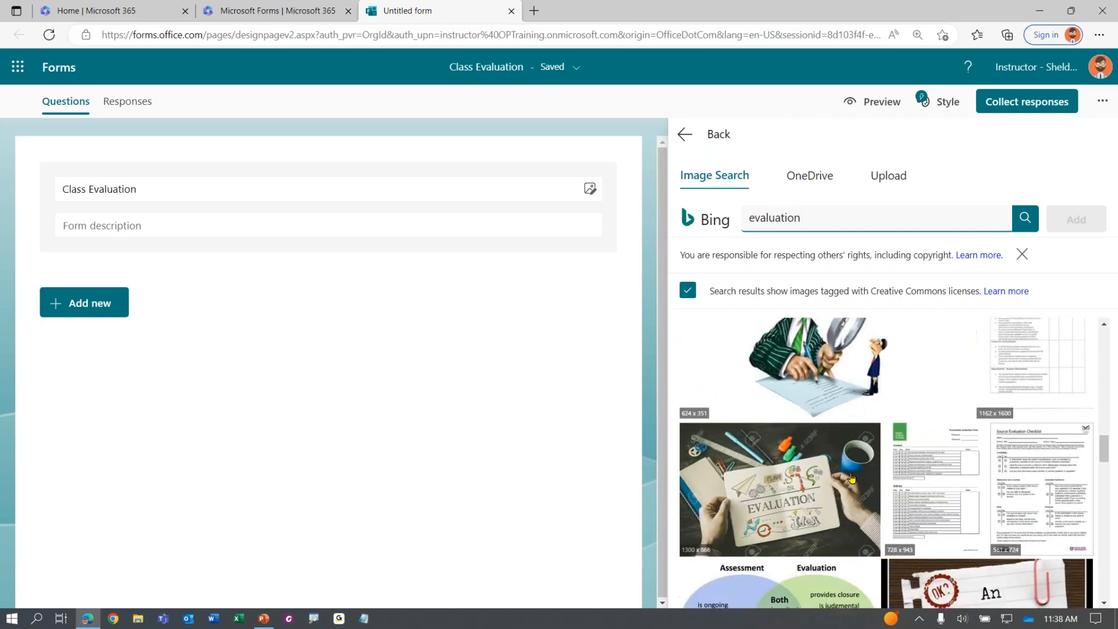
{"action": "scroll", "coordinate": [820, 476], "scroll_direction": "up", "scroll_amount": 10}
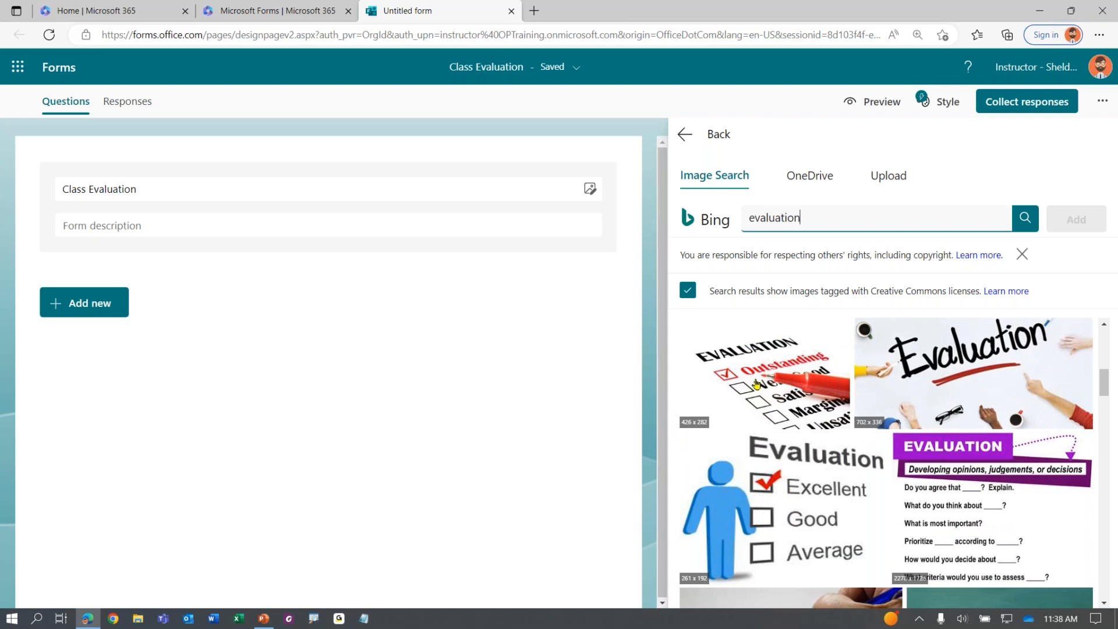
{"action": "left_click", "coordinate": [776, 381]}
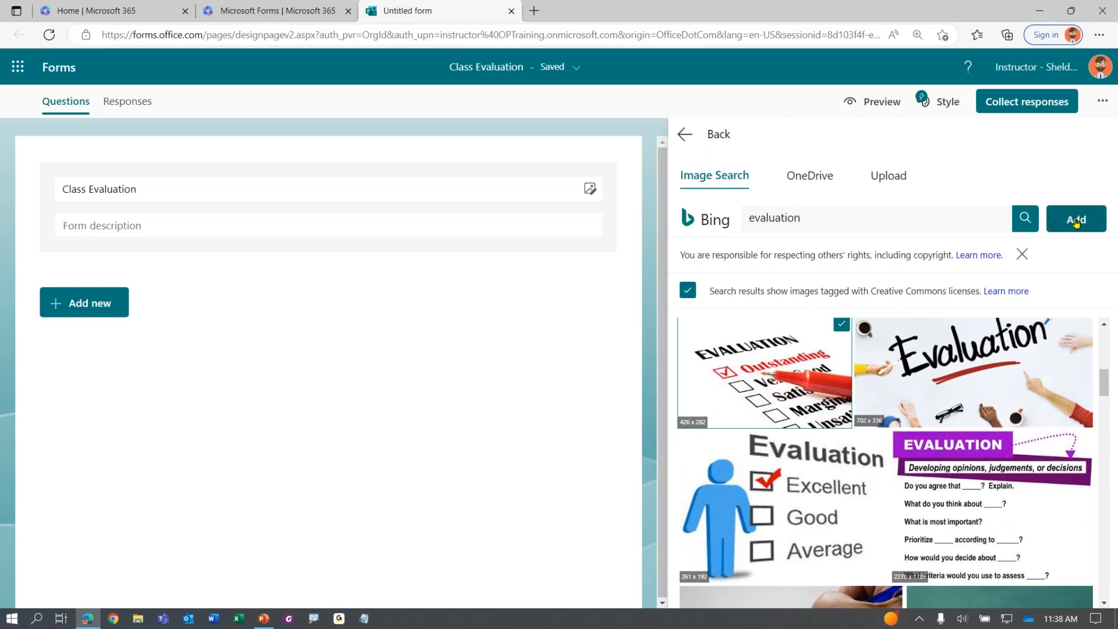
{"action": "left_click", "coordinate": [1076, 221]}
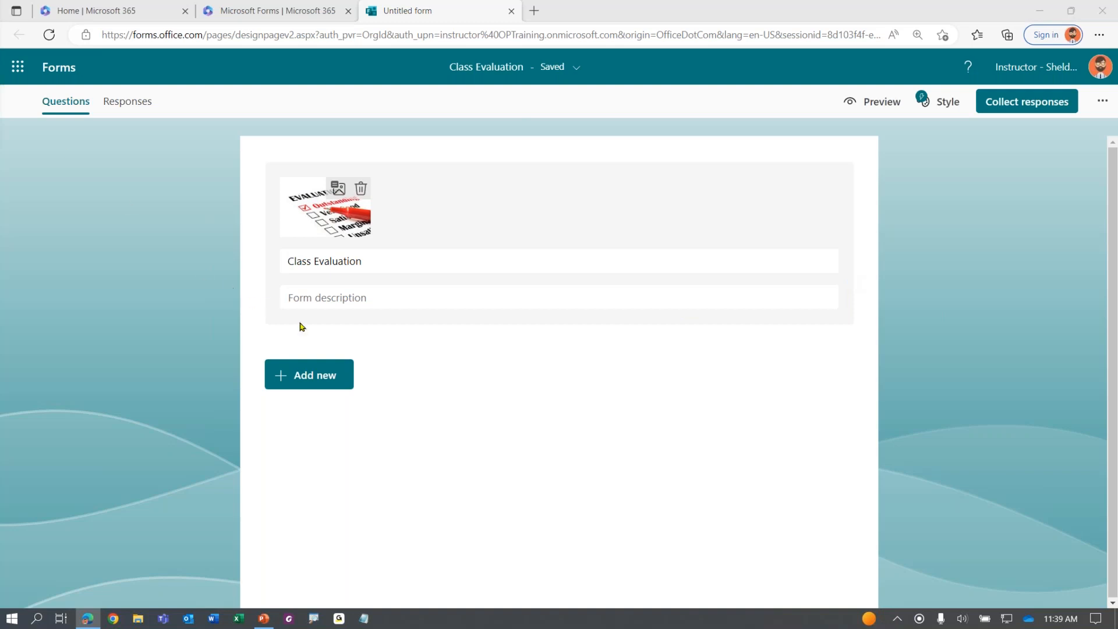
Paste the thank-you description asking for truthful feedback beneath the title
{"action": "left_click", "coordinate": [359, 300]}
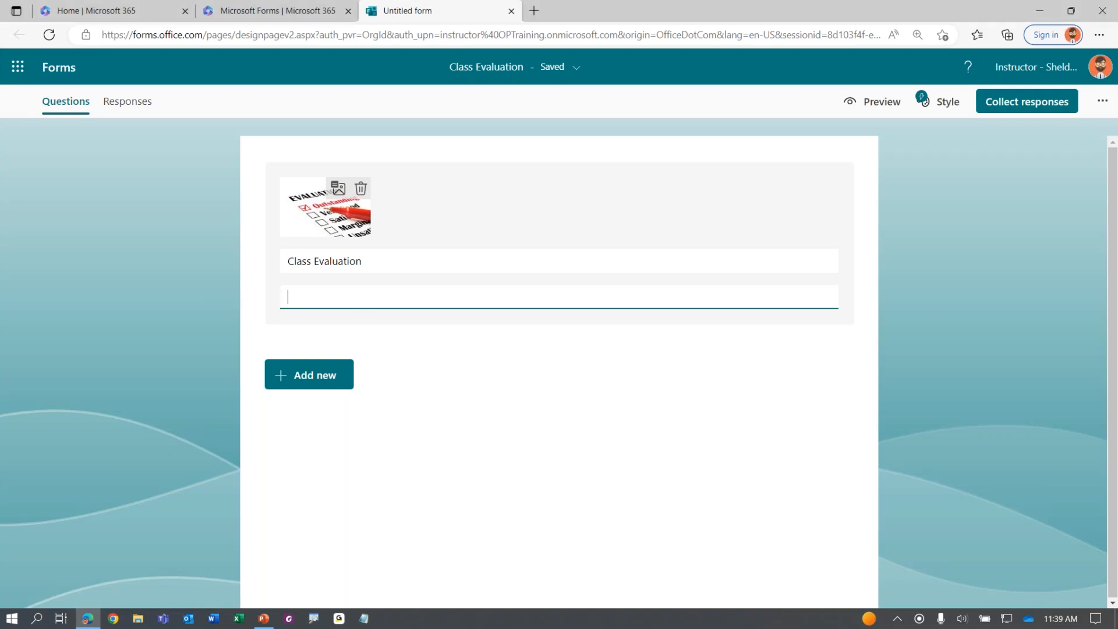
{"action": "type", "text": "Thank you for attending our training. In efforts to improve on our training, we would love to hear your feedback. Please fill out this evaluation truthfully."}
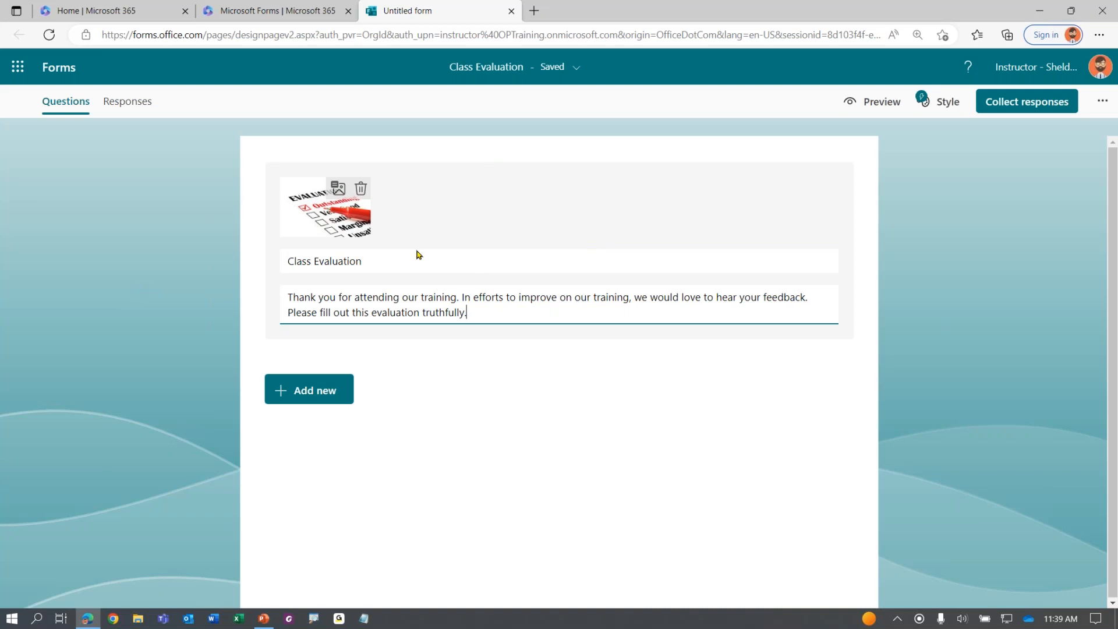
{"action": "left_click", "coordinate": [148, 273]}
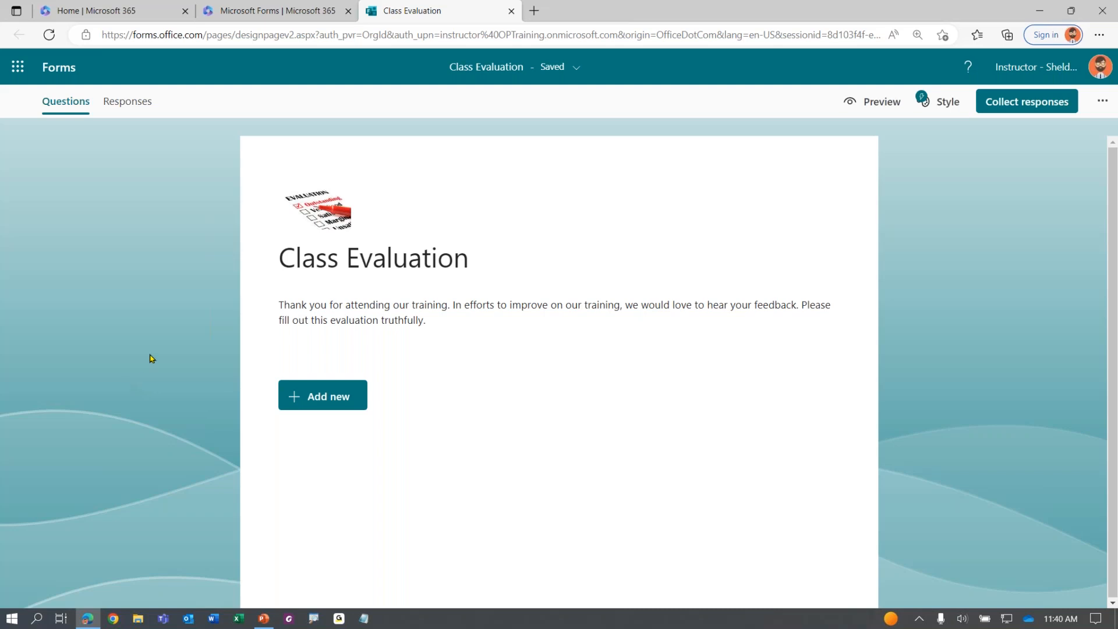
Add a Choice question below the form description as the first question
{"action": "left_click", "coordinate": [327, 395]}
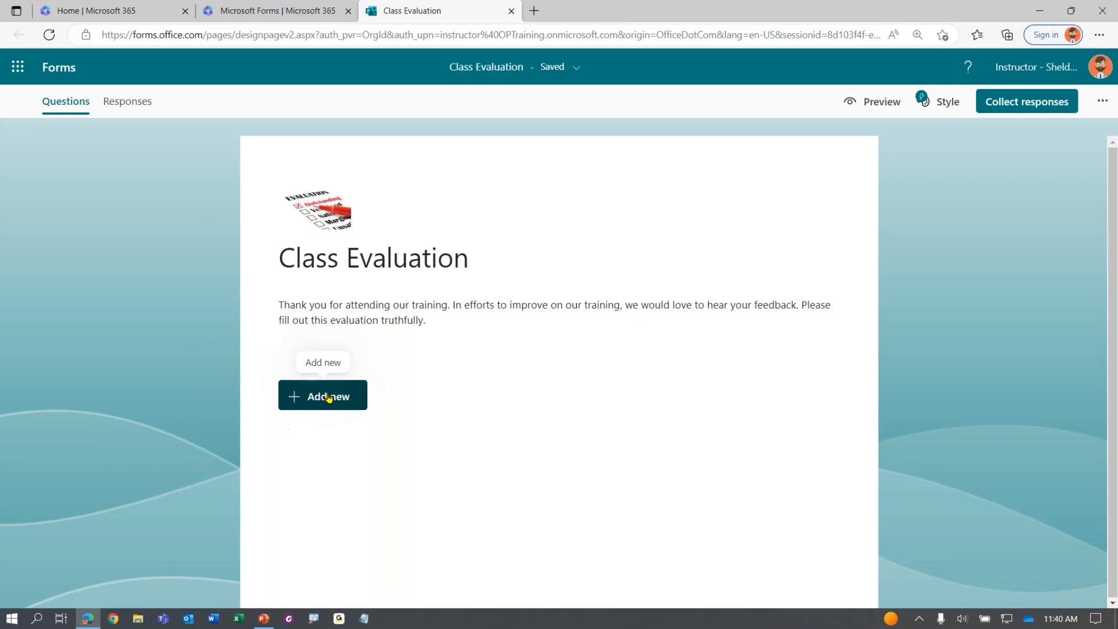
{"action": "left_click", "coordinate": [328, 396]}
{"action": "left_click", "coordinate": [328, 397]}
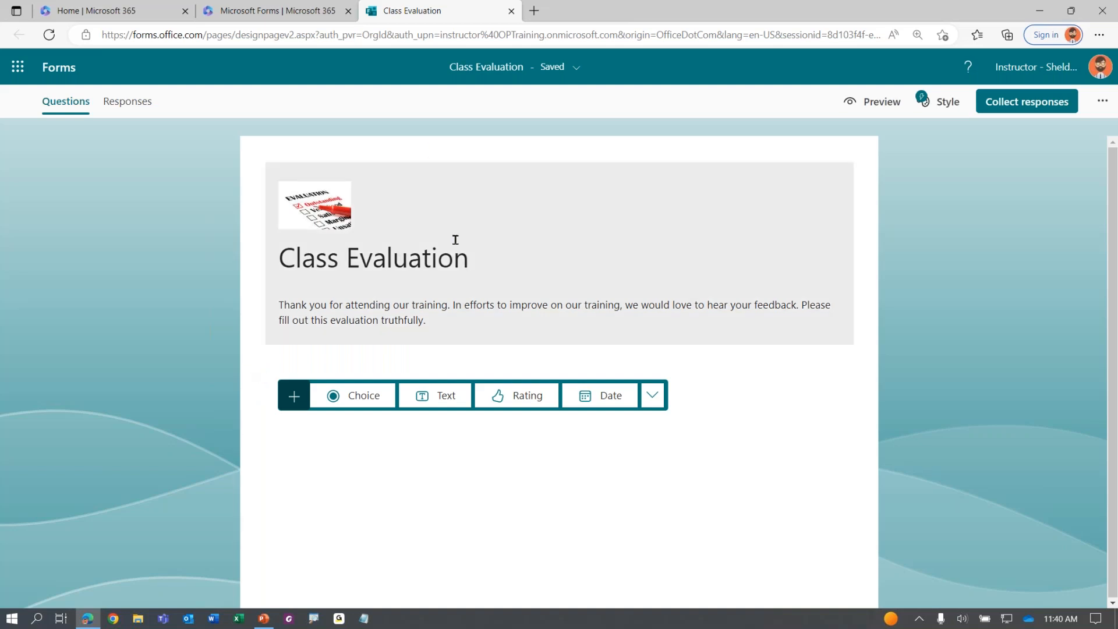
{"action": "left_click", "coordinate": [367, 397]}
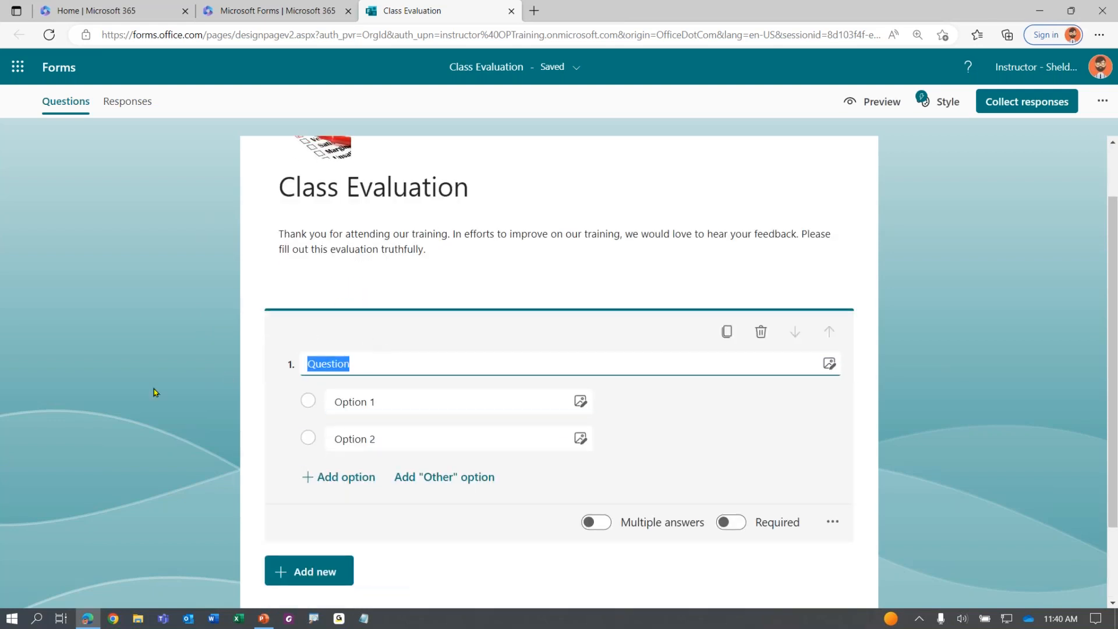
Enter 'Who was your instructor?' as question 1's text
{"action": "type", "text": "Wh"}
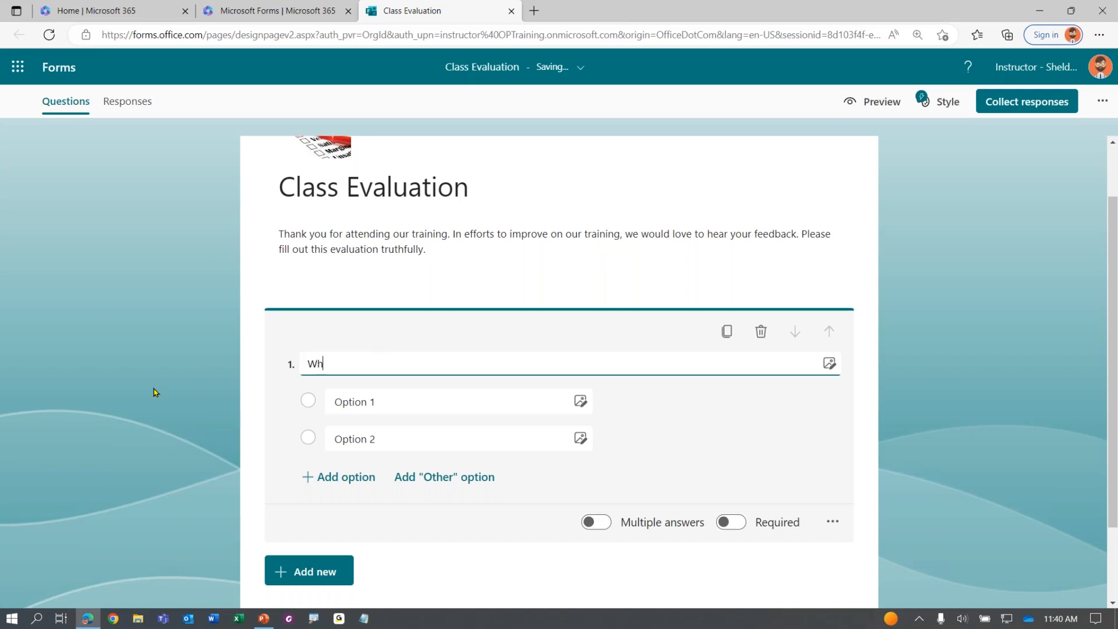
{"action": "type", "text": "o was your "}
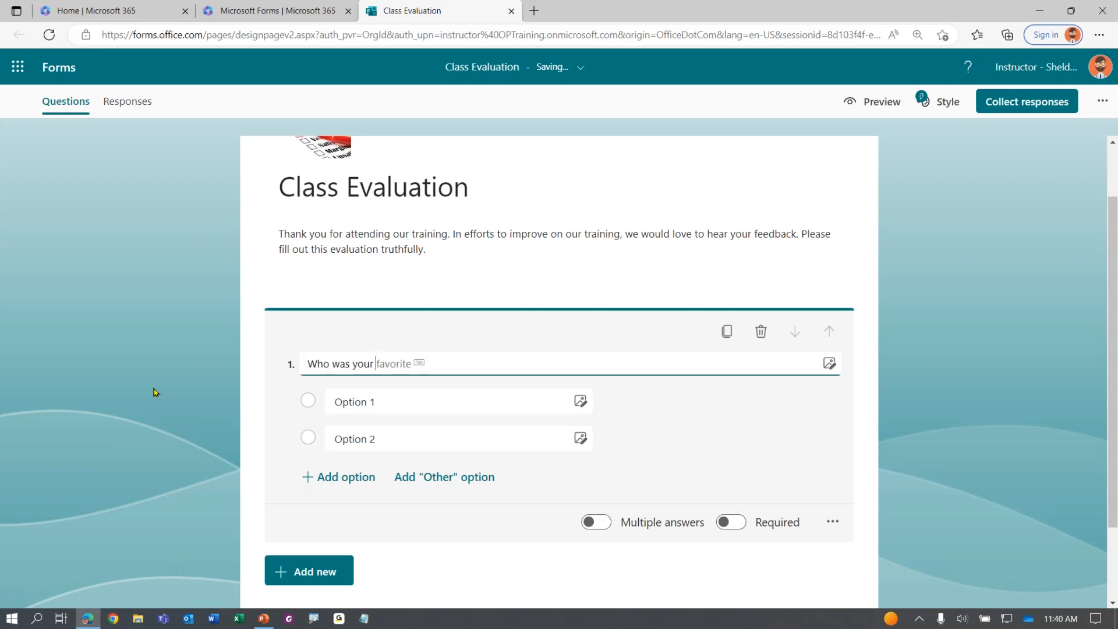
{"action": "type", "text": "instructor?"}
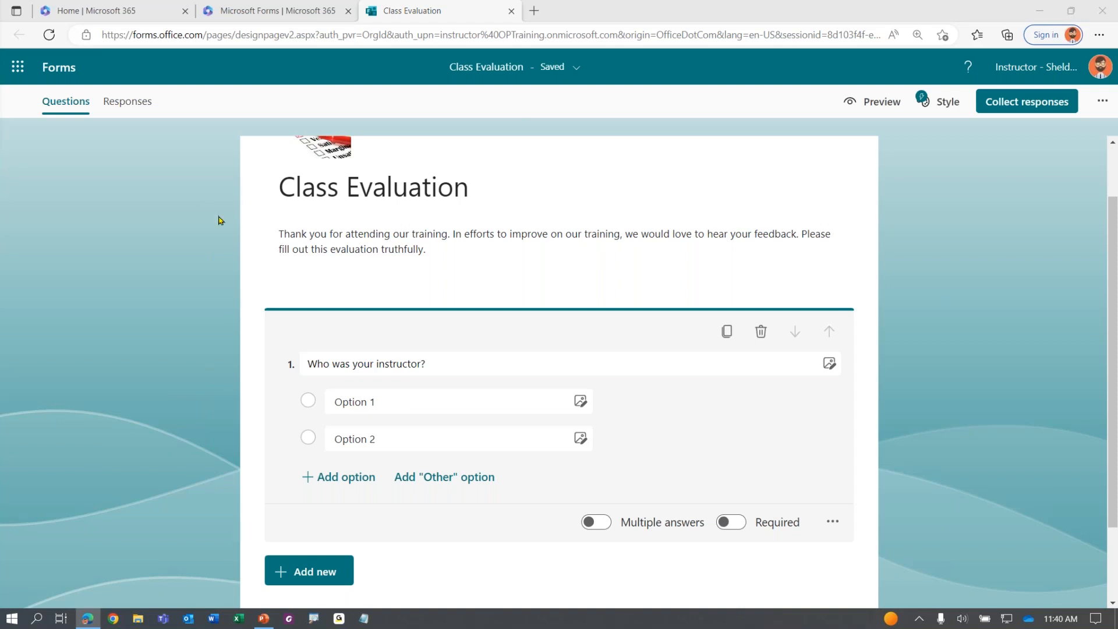
{"action": "key", "text": "ctrl"}
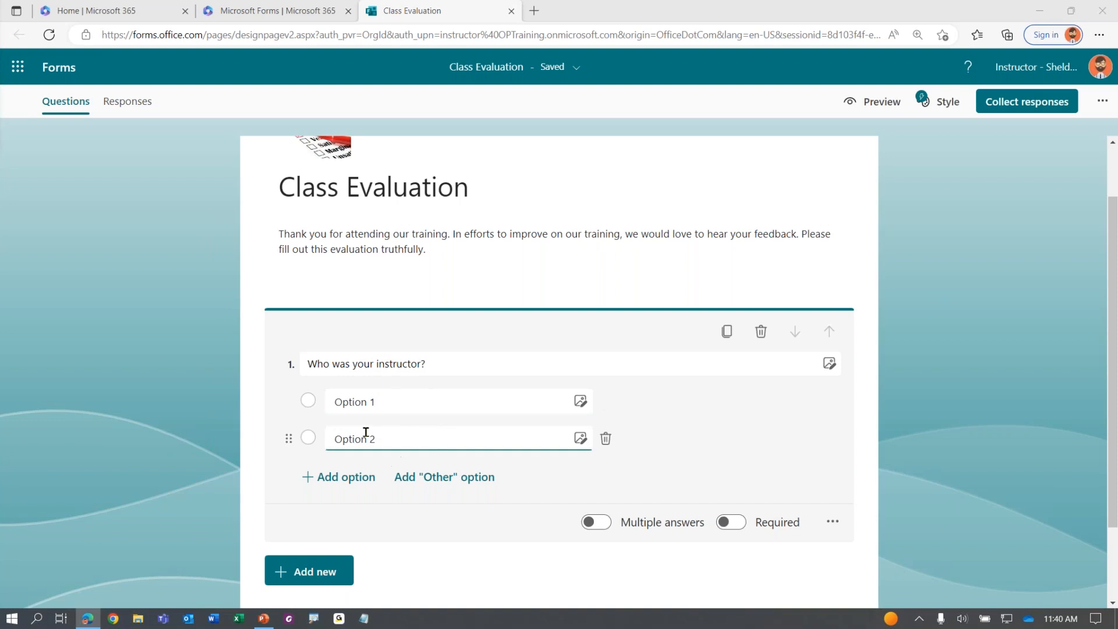
Paste three instructor names as choices, remove Option 2, and add an 'Other' option
{"action": "left_click", "coordinate": [385, 403]}
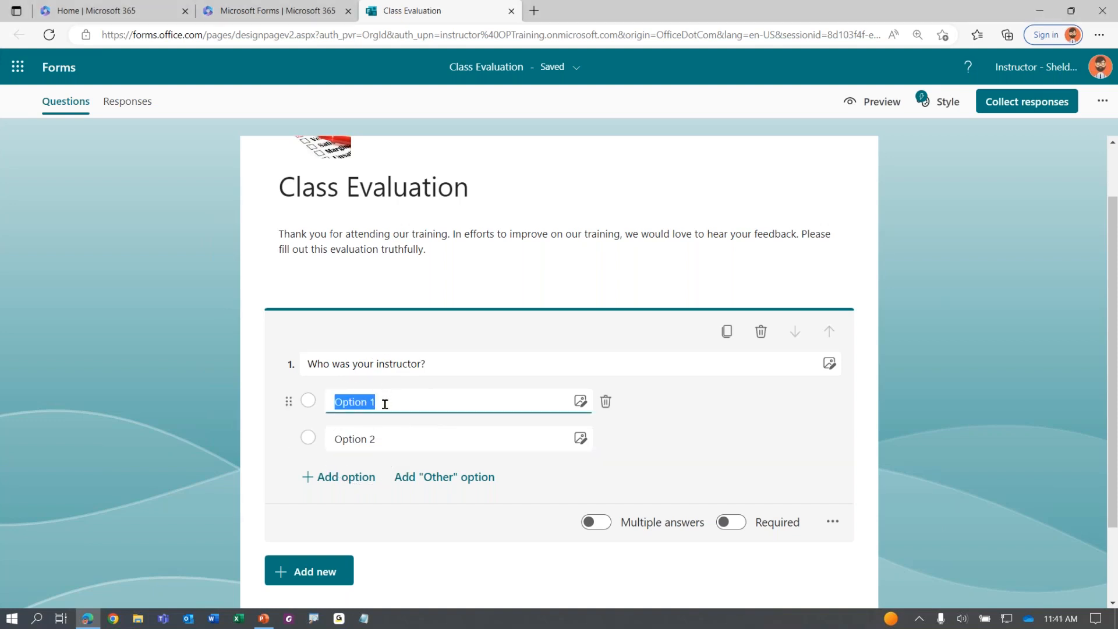
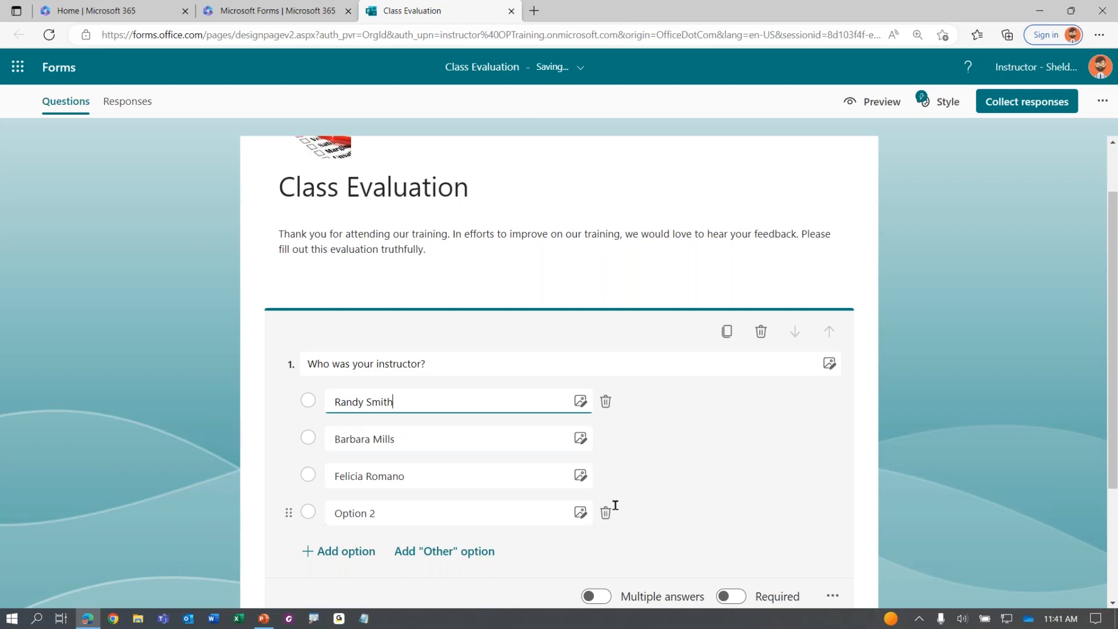
{"action": "left_click", "coordinate": [605, 512]}
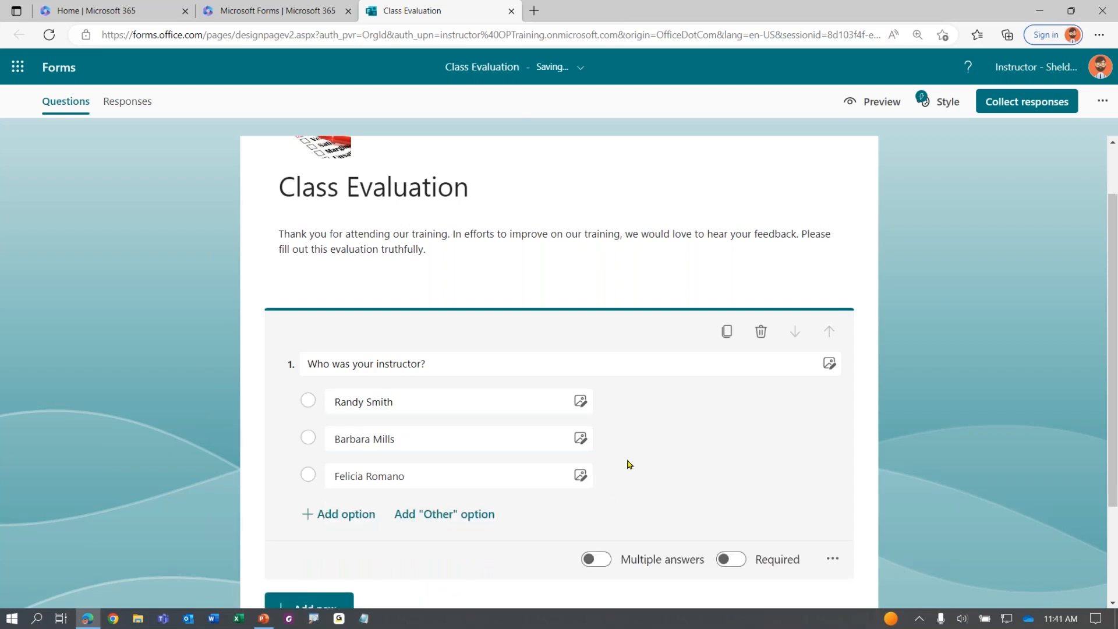
{"action": "scroll", "coordinate": [634, 442], "scroll_direction": "down", "scroll_amount": 1}
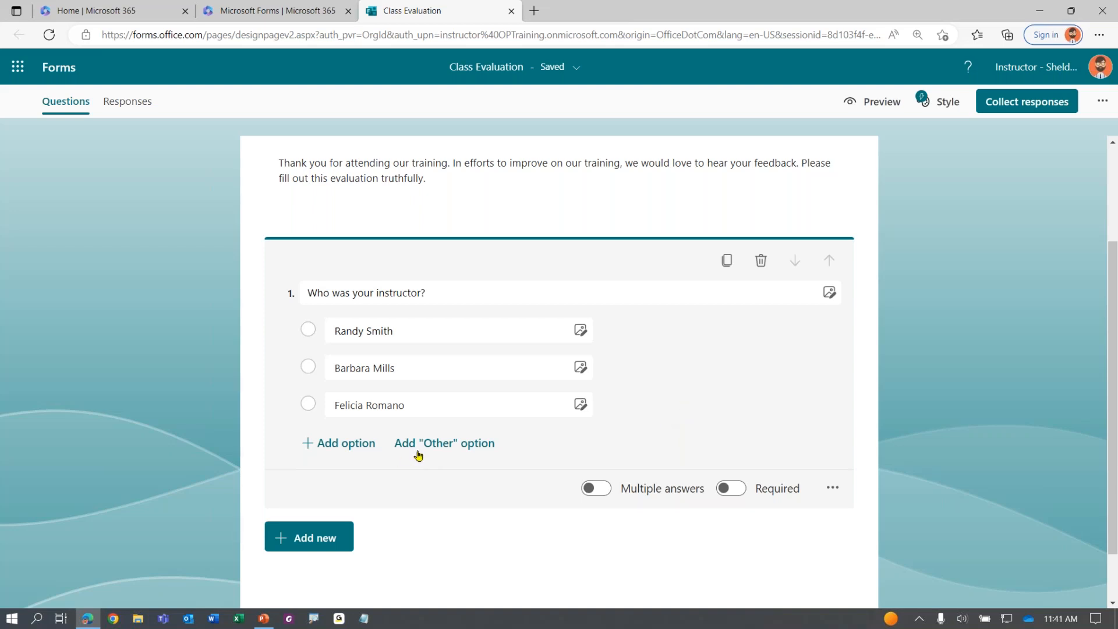
{"action": "left_click", "coordinate": [442, 447]}
{"action": "left_click", "coordinate": [442, 449]}
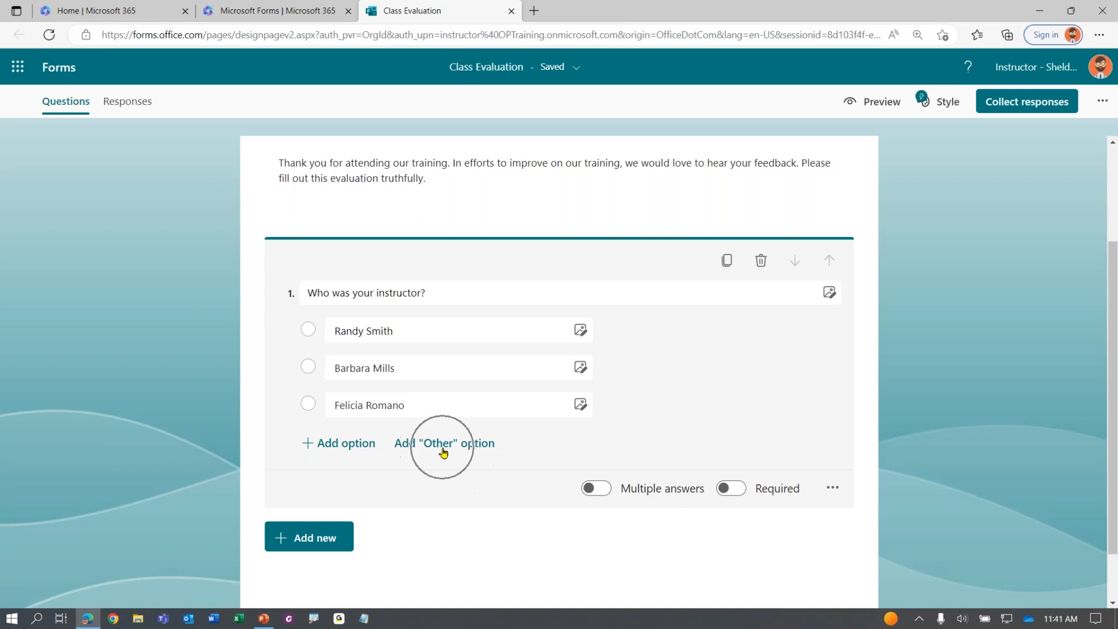
{"action": "left_click", "coordinate": [442, 449]}
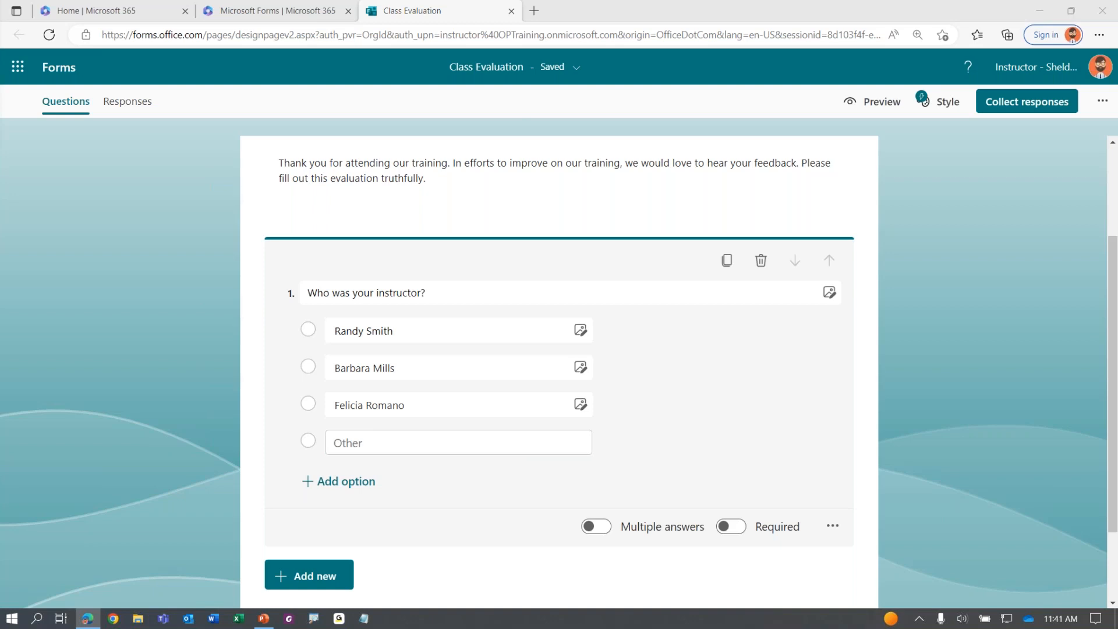
{"action": "scroll", "coordinate": [295, 423], "scroll_direction": "down", "scroll_amount": 2}
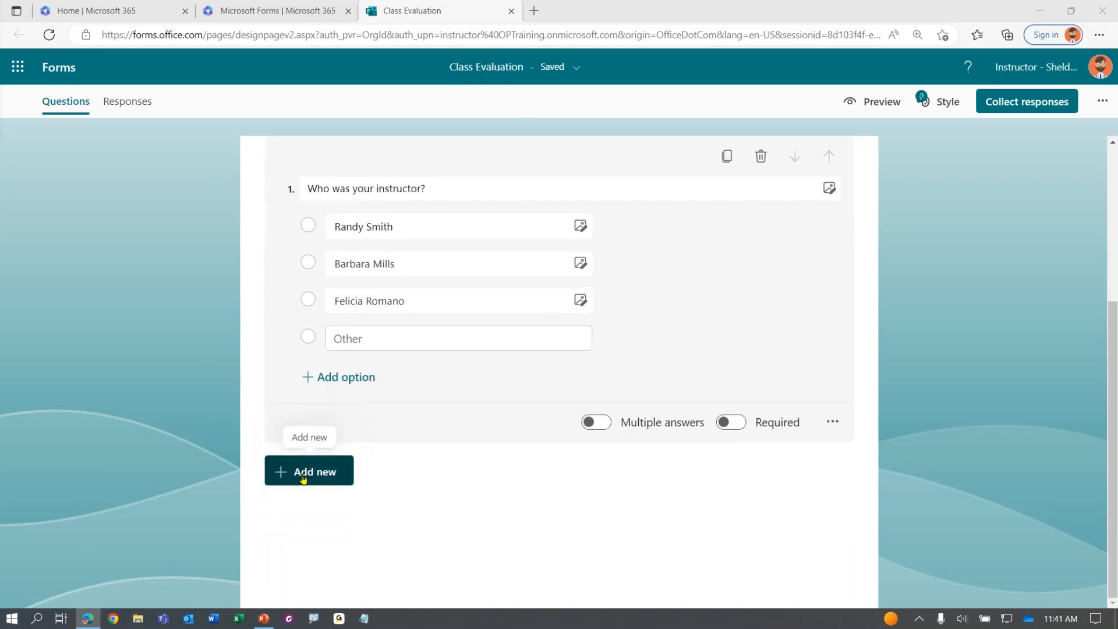
Add Choice question 'Would you like to provide additional feedback?' with answers 'Yes please' and 'No thanks'
{"action": "left_click", "coordinate": [303, 478]}
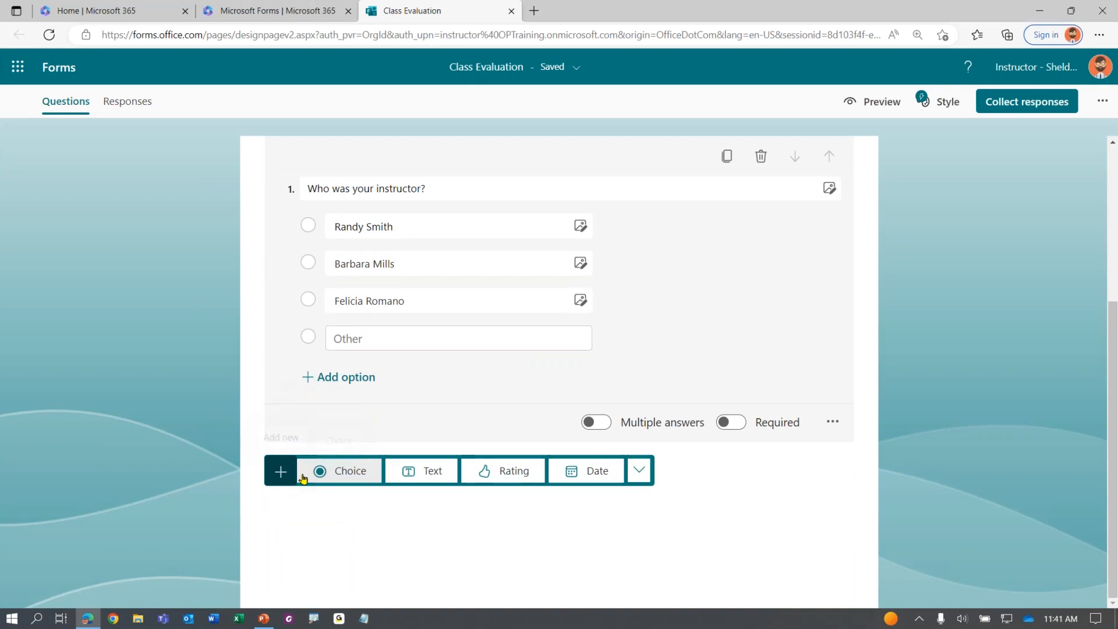
{"action": "left_click", "coordinate": [342, 475]}
{"action": "type", "text": "Would you like to provide additional feedback?"}
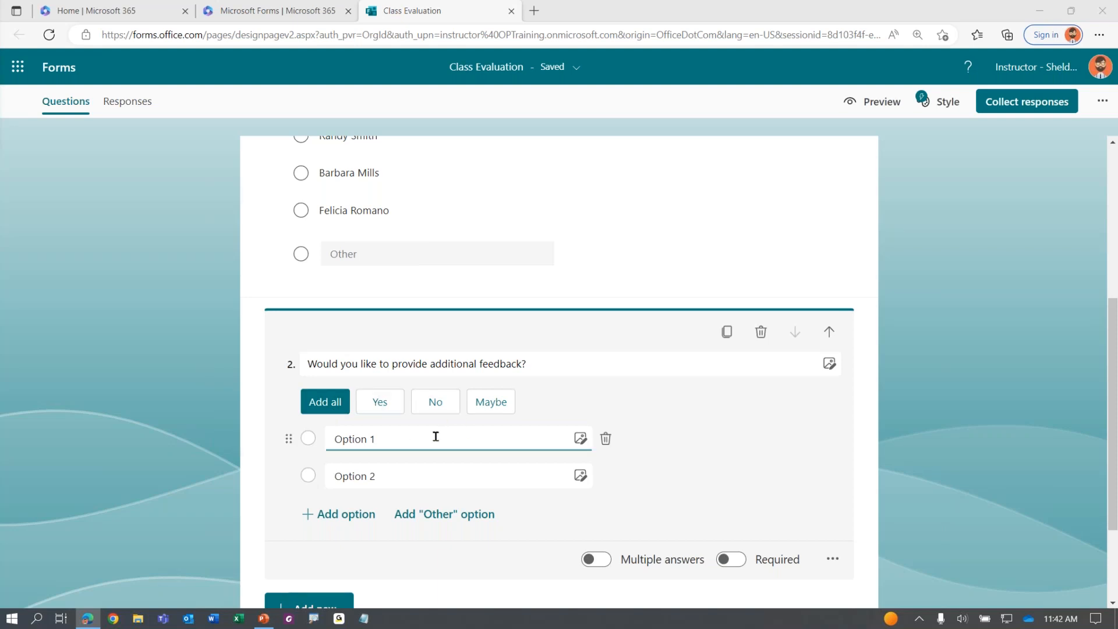
{"action": "left_click", "coordinate": [398, 436]}
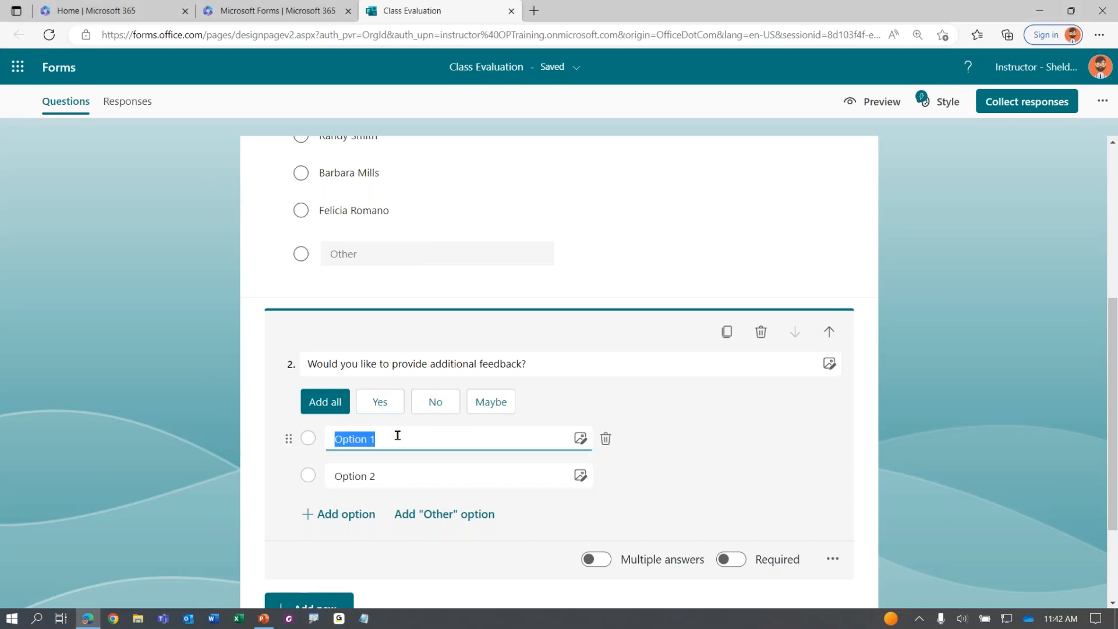
{"action": "type", "text": "Yes please No thanks"}
{"action": "left_click", "coordinate": [607, 515]}
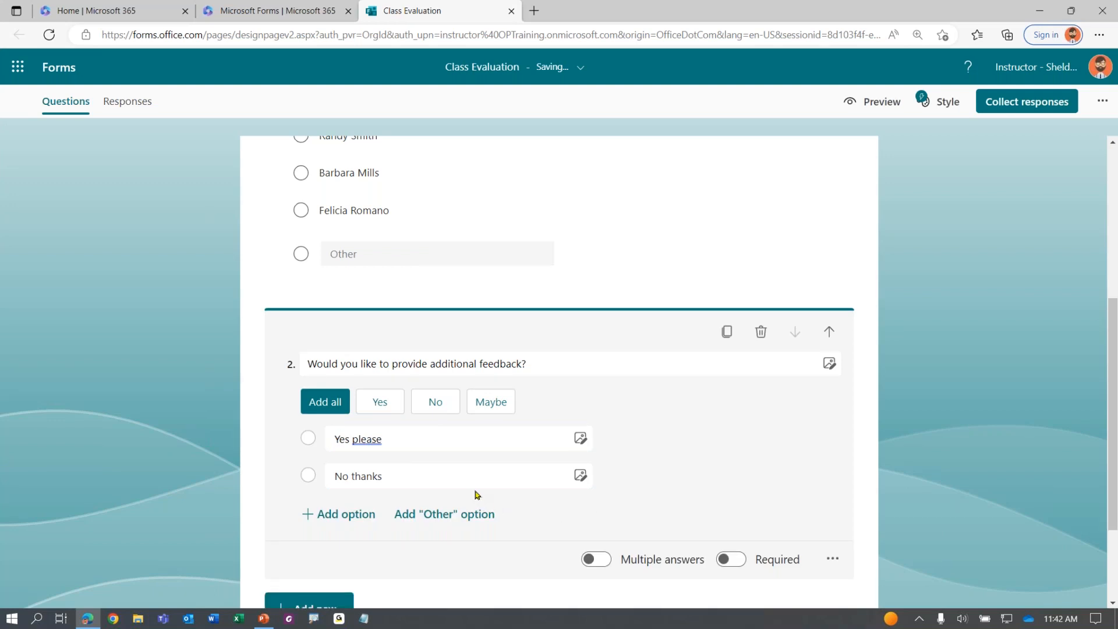
{"action": "scroll", "coordinate": [431, 477], "scroll_direction": "down", "scroll_amount": 1}
{"action": "left_click", "coordinate": [197, 407]}
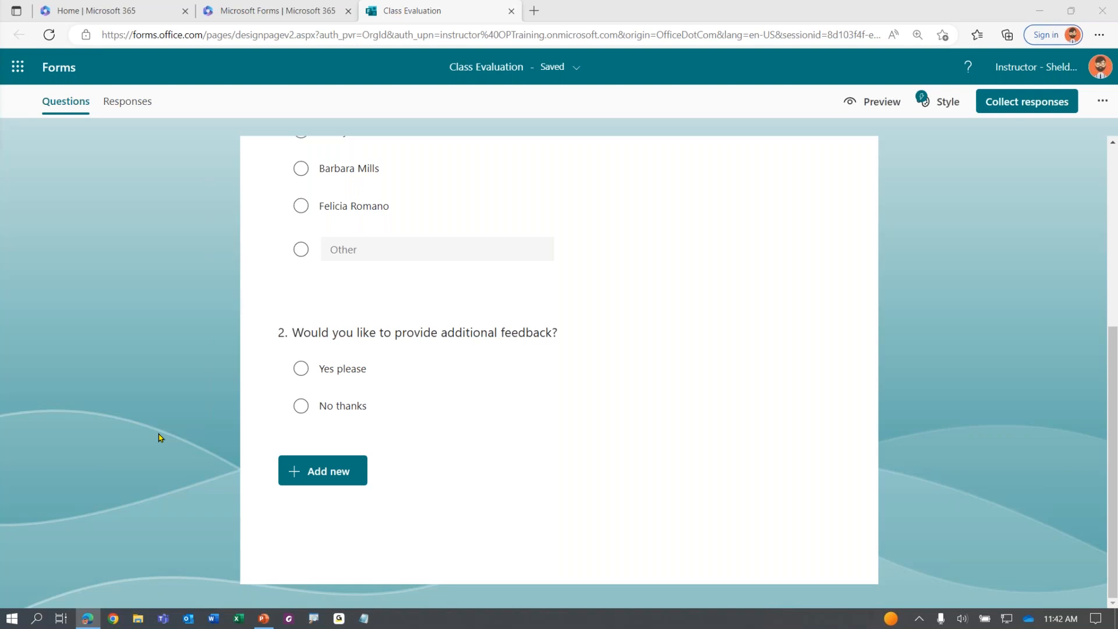
Add text questions titled 'Class Title' and 'Your Name'
{"action": "left_click", "coordinate": [319, 474]}
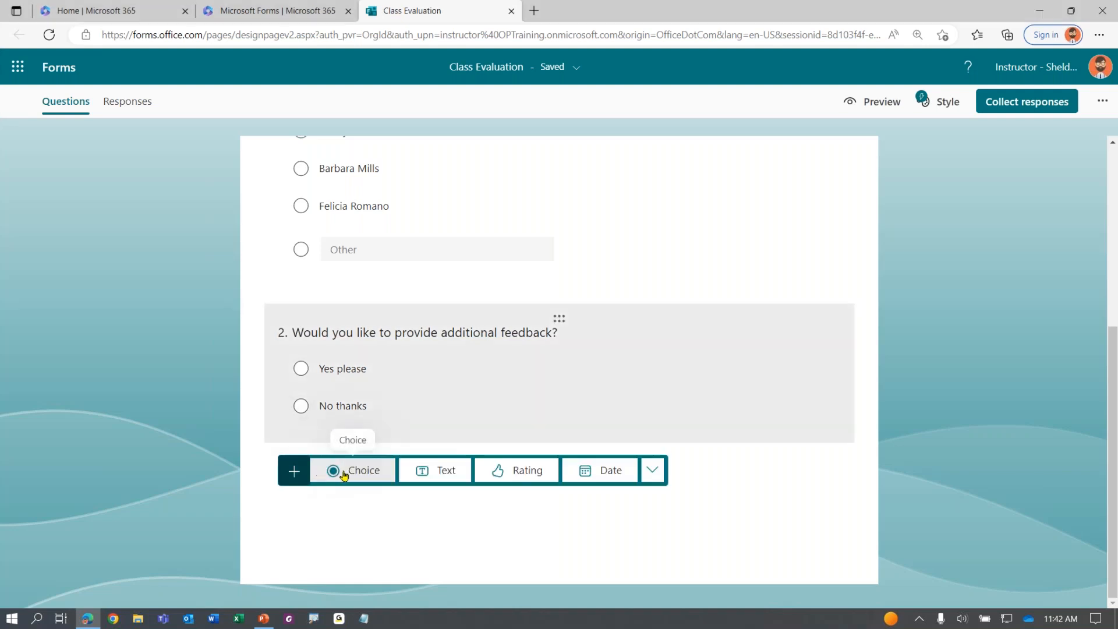
{"action": "left_click", "coordinate": [437, 474]}
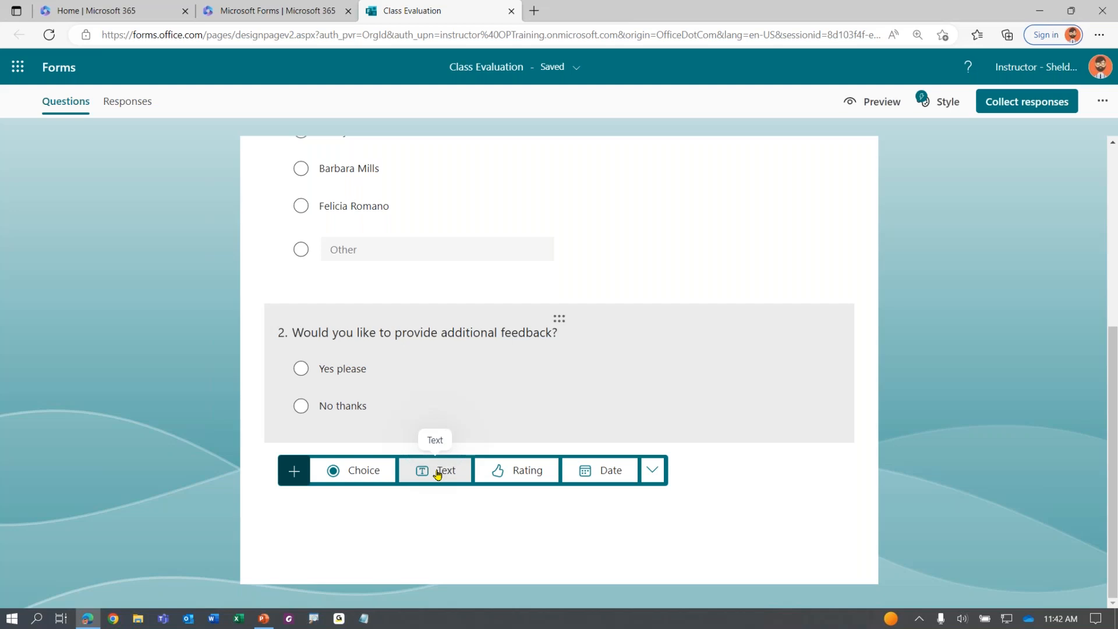
{"action": "type", "text": "Class Title"}
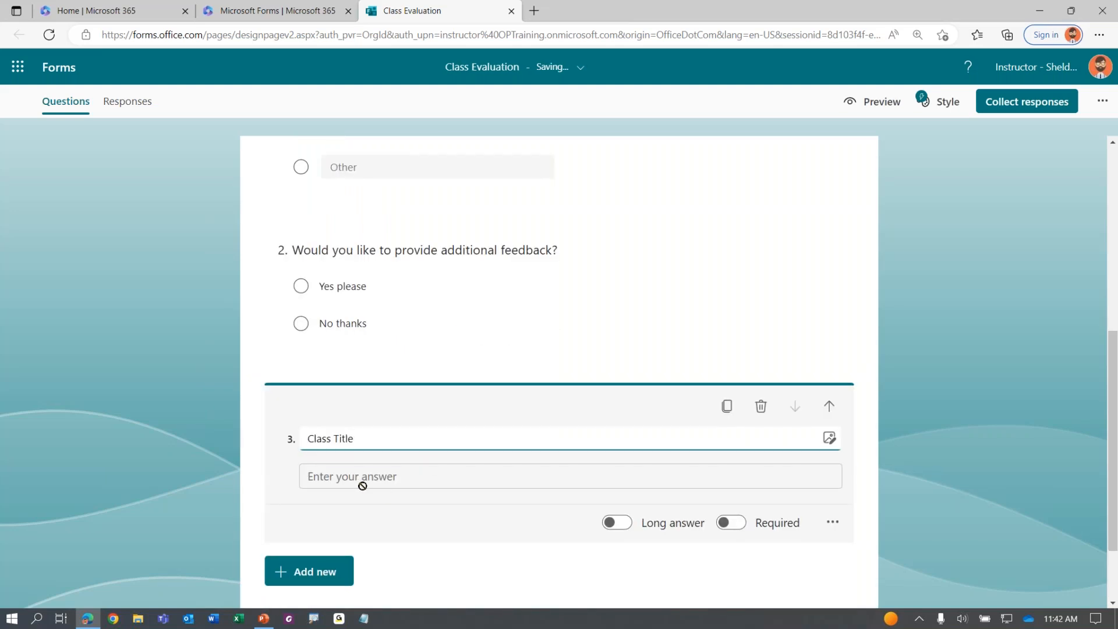
{"action": "left_click", "coordinate": [352, 568]}
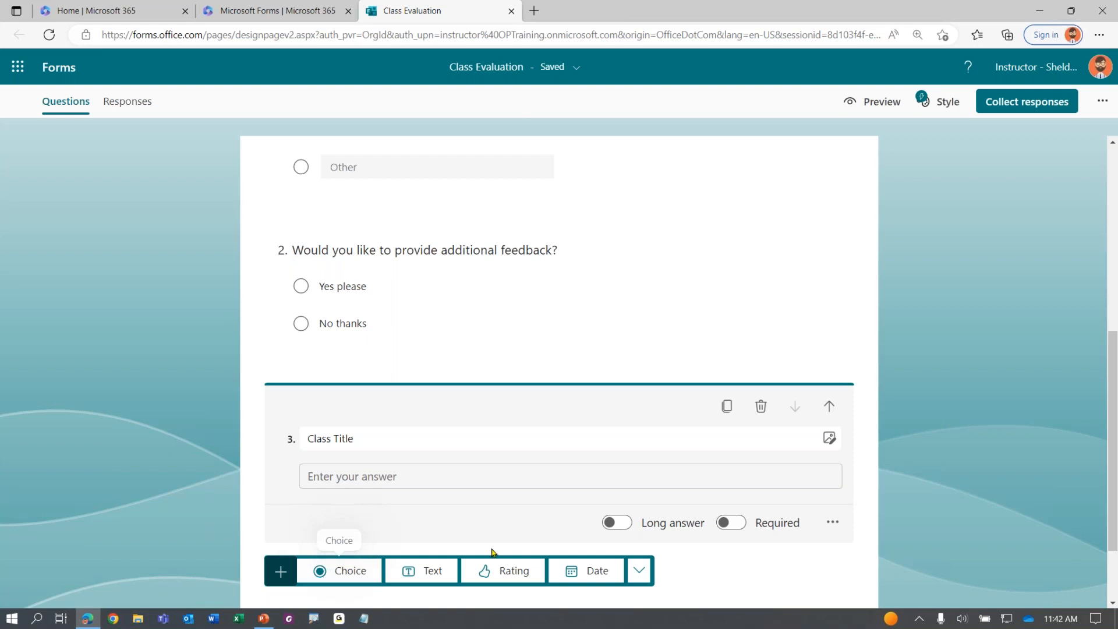
{"action": "left_click", "coordinate": [422, 571]}
{"action": "type", "text": "Your Name"}
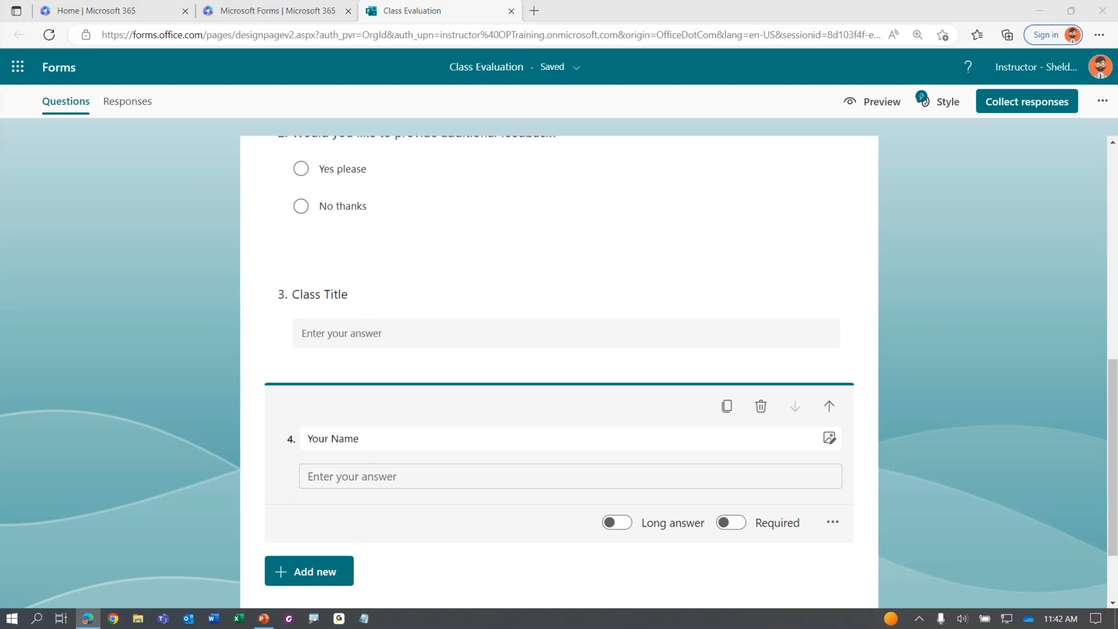
Add a text question titled 'Strengths of the course' without the trailing blank line
{"action": "scroll", "coordinate": [381, 432], "scroll_direction": "down", "scroll_amount": 2}
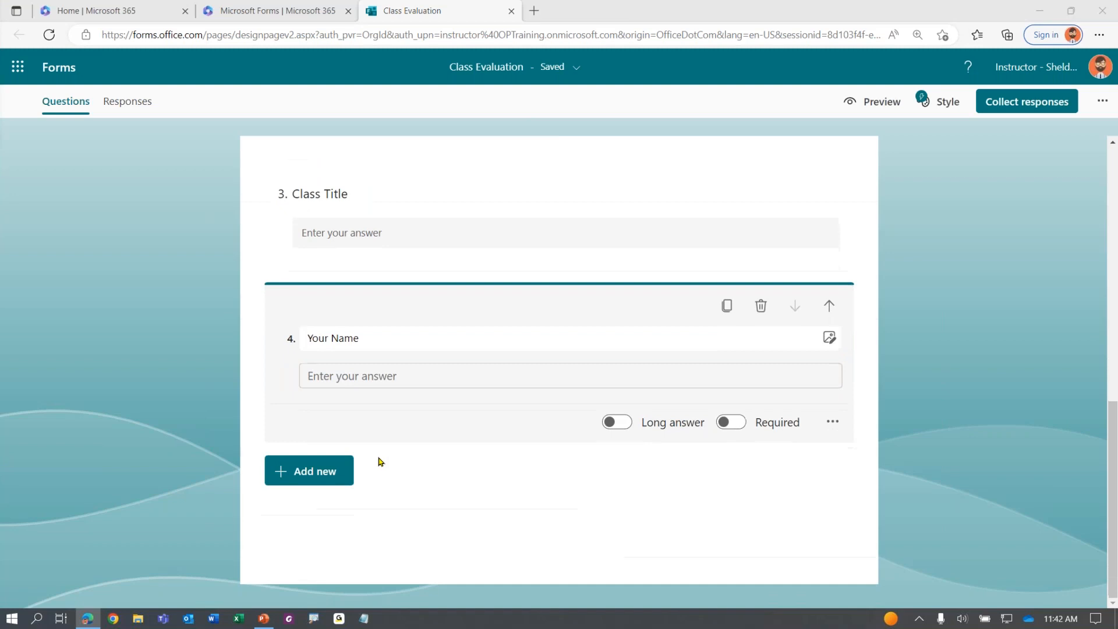
{"action": "left_click", "coordinate": [330, 472]}
{"action": "left_click", "coordinate": [414, 469]}
{"action": "type", "text": "Strengths of the course"}
{"action": "key", "text": "Up"}
{"action": "key", "text": "Delete"}
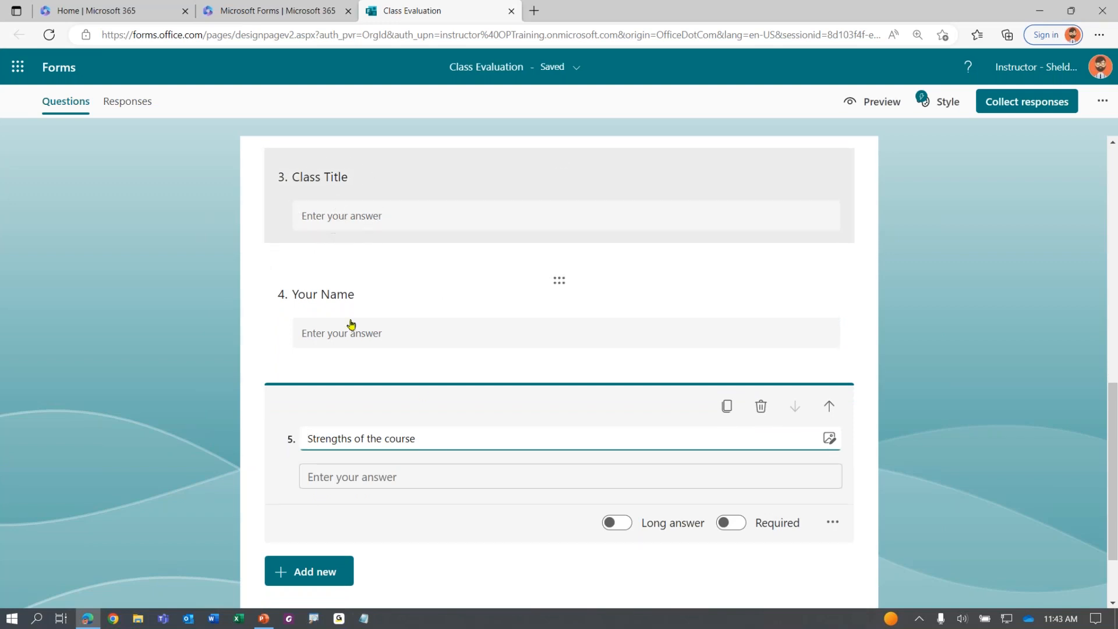
{"action": "left_click", "coordinate": [335, 332]}
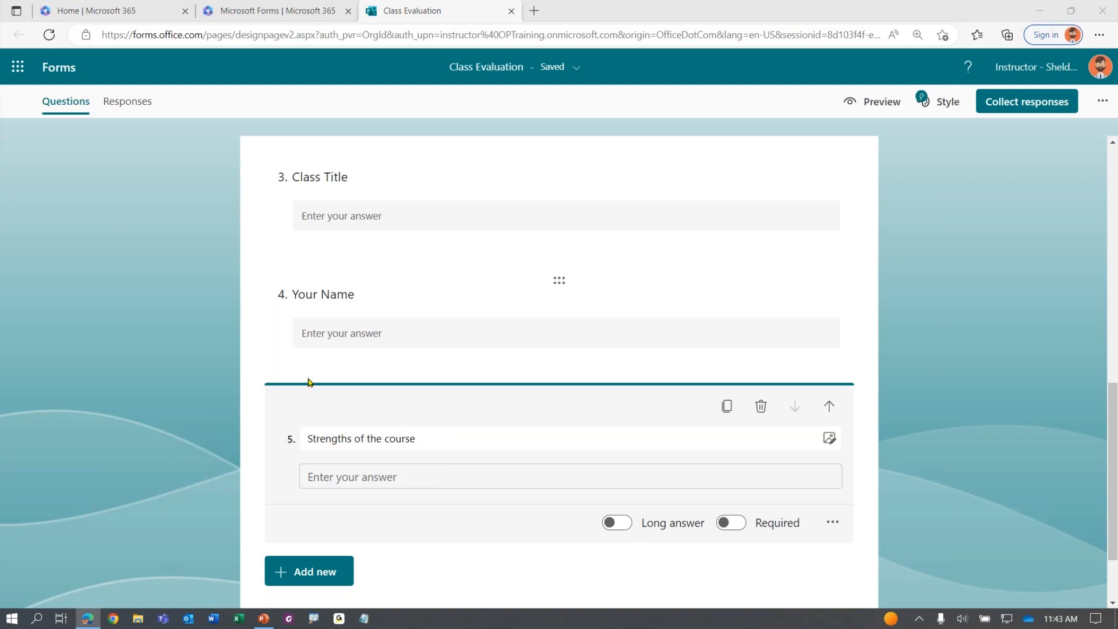
Add text questions 'Suggestions or Recommendations' and 'Additional Comments' at the end of the form
{"action": "scroll", "coordinate": [387, 424], "scroll_direction": "down", "scroll_amount": 2}
{"action": "left_click", "coordinate": [295, 473]}
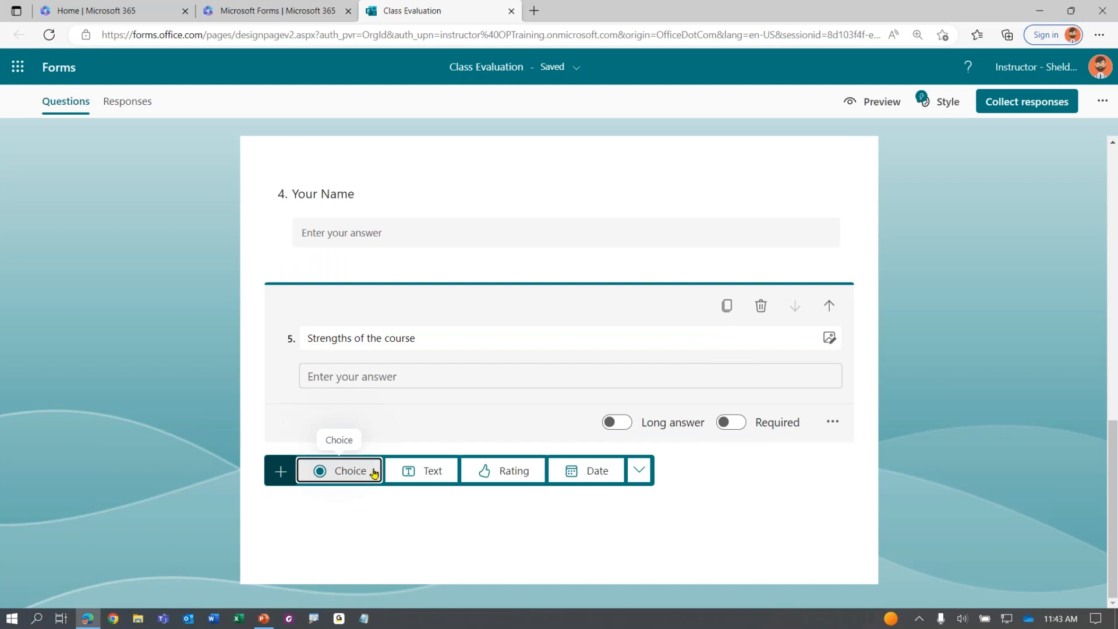
{"action": "left_click", "coordinate": [421, 470]}
{"action": "type", "text": "Suggestions or Recommendations"}
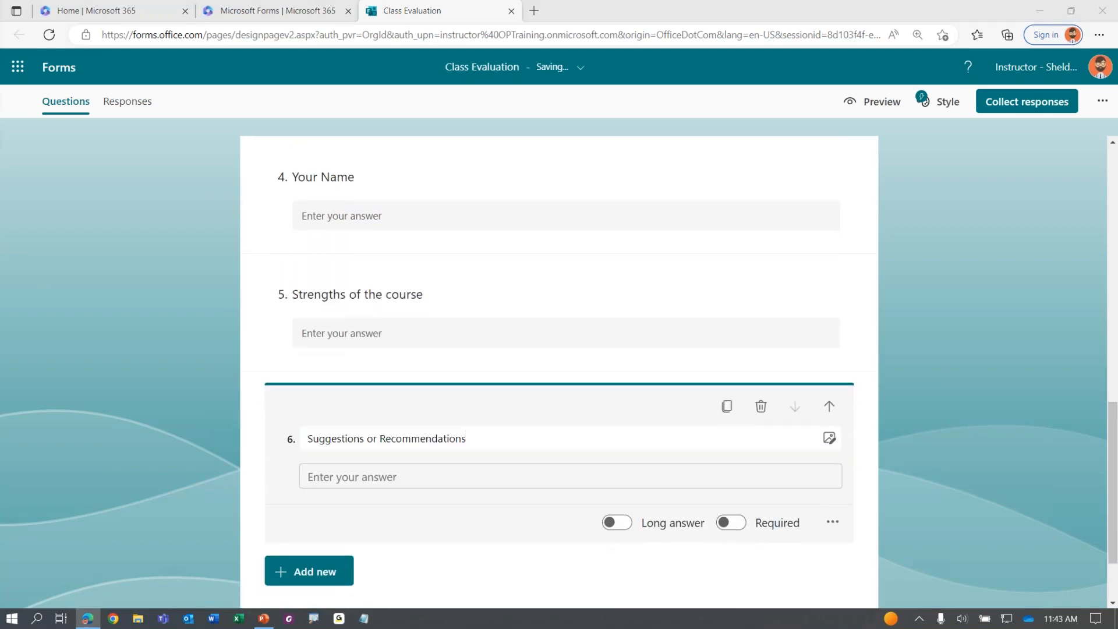
{"action": "left_click", "coordinate": [321, 571]}
{"action": "left_click", "coordinate": [399, 570]}
{"action": "type", "text": "Additional Comments"}
{"action": "scroll", "coordinate": [412, 310], "scroll_direction": "up", "scroll_amount": 1}
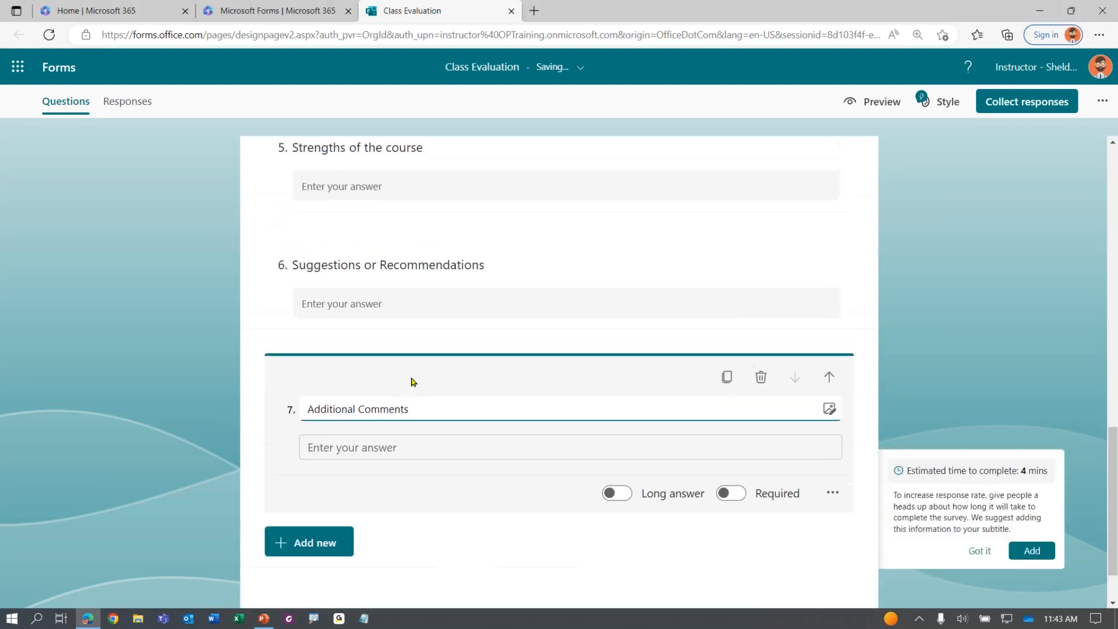
{"action": "left_click", "coordinate": [150, 379]}
{"action": "scroll", "coordinate": [151, 379], "scroll_direction": "up", "scroll_amount": 1}
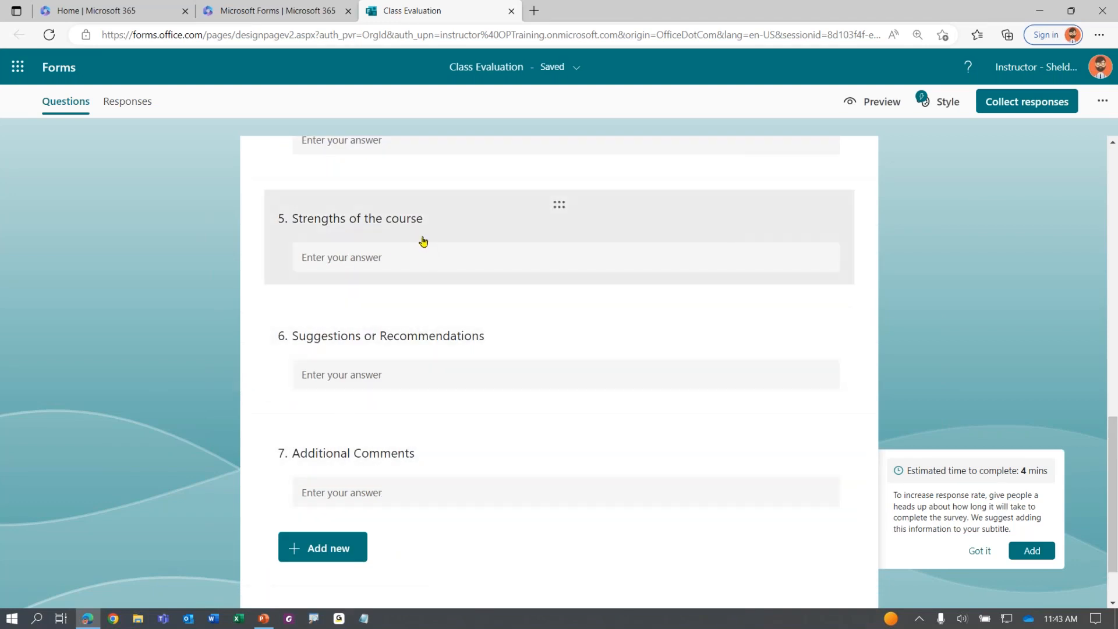
Turn on Long answer for Strengths, Suggestions and Additional Comments (questions 5–7)
{"action": "left_click", "coordinate": [387, 220]}
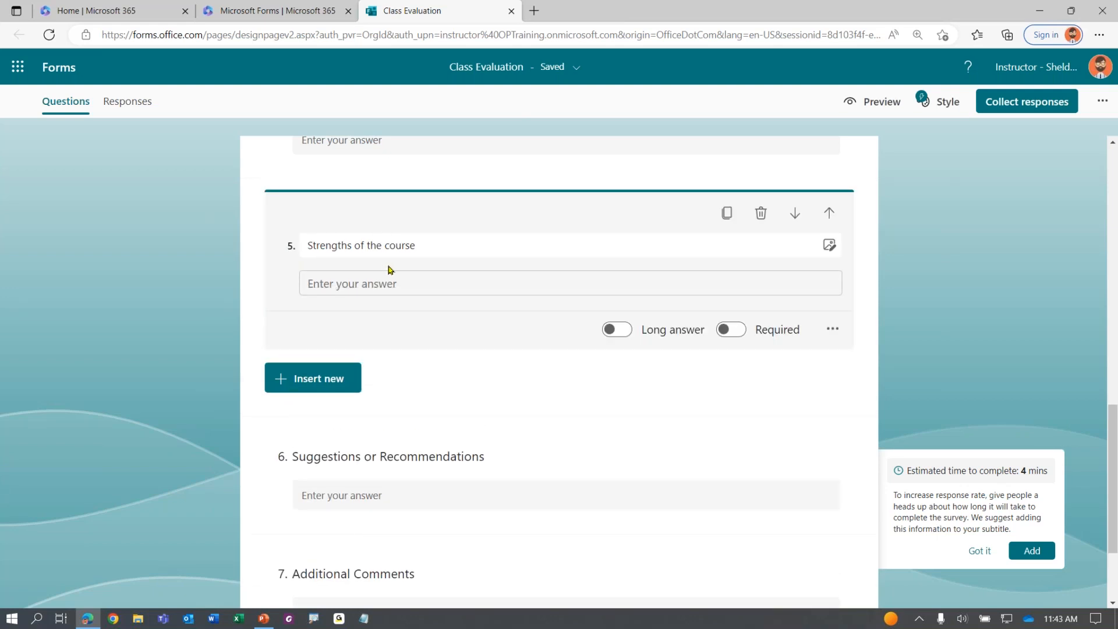
{"action": "left_click", "coordinate": [621, 332]}
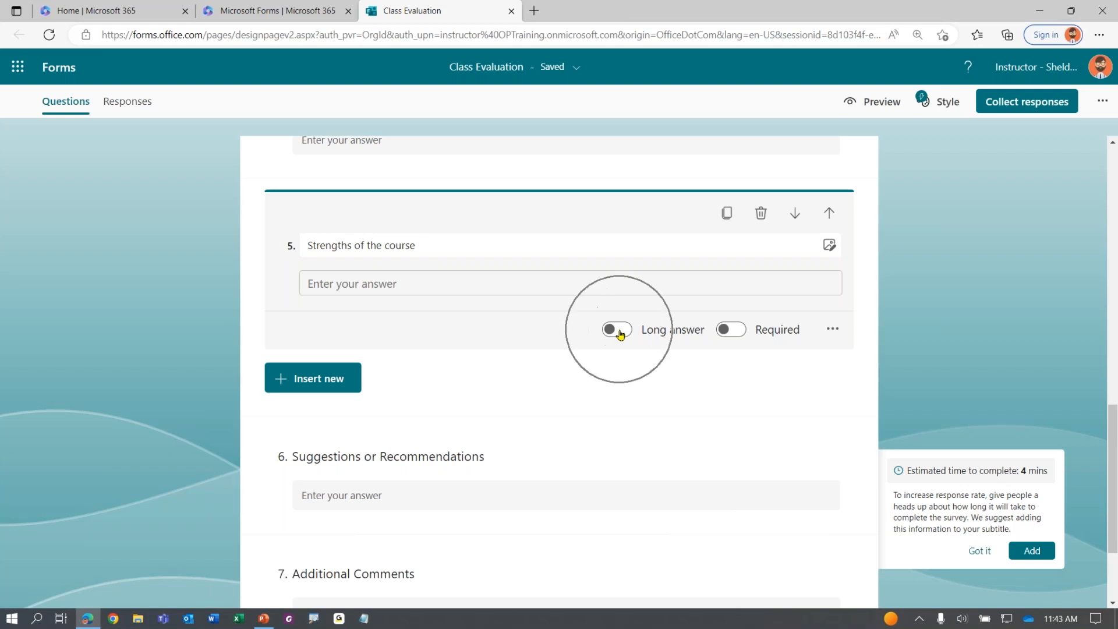
{"action": "left_click", "coordinate": [620, 331]}
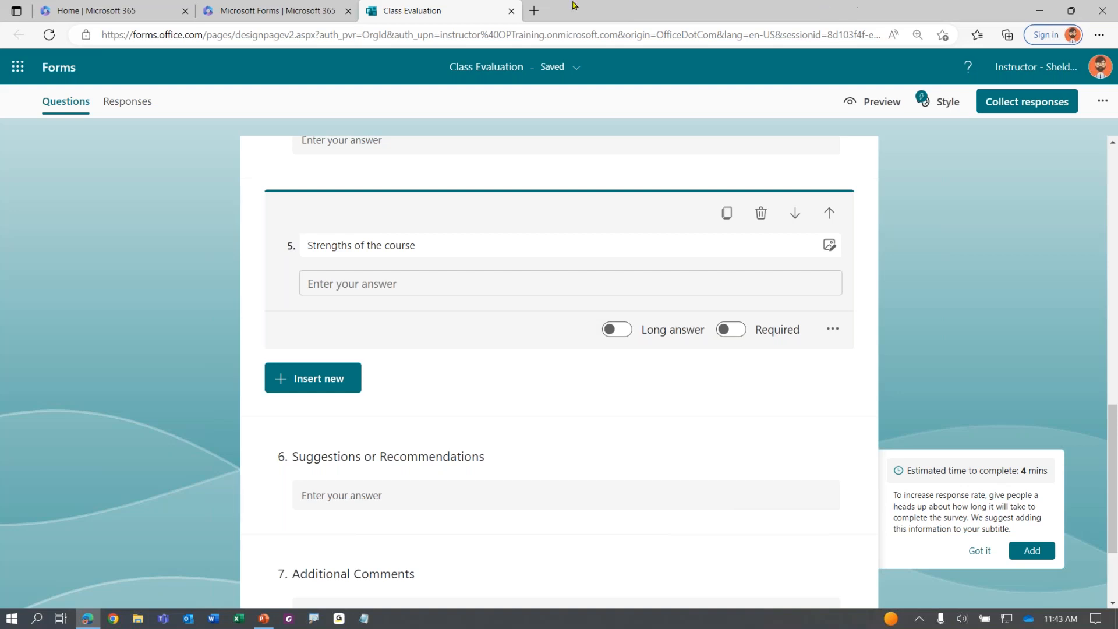
{"action": "left_click", "coordinate": [382, 282]}
{"action": "left_click", "coordinate": [615, 330]}
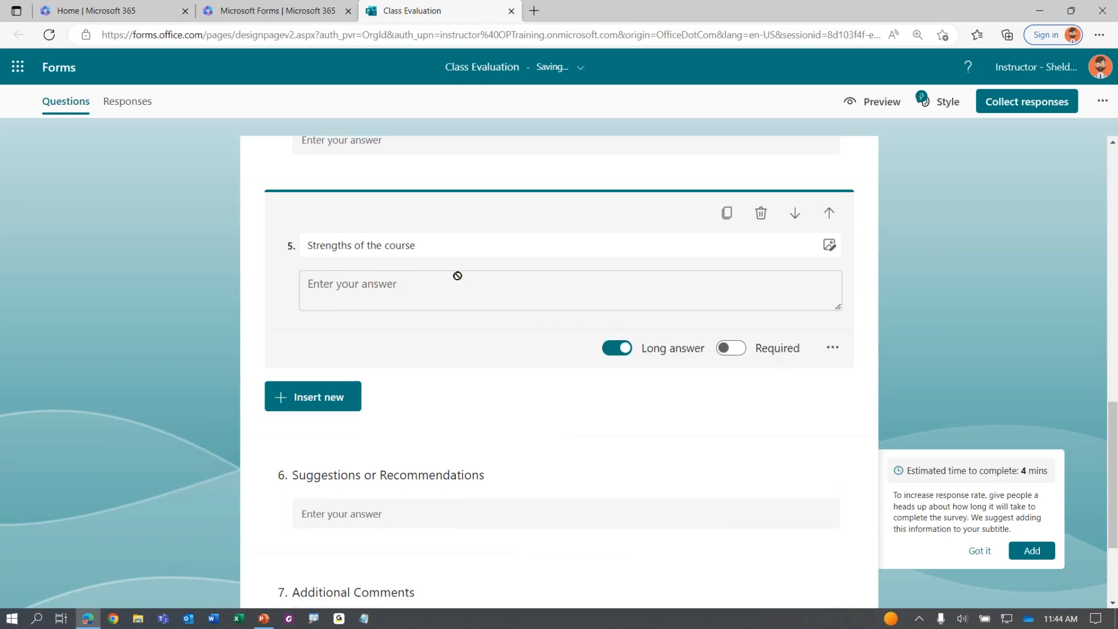
{"action": "left_click", "coordinate": [420, 292]}
{"action": "left_click", "coordinate": [511, 477]}
{"action": "left_click", "coordinate": [617, 476]}
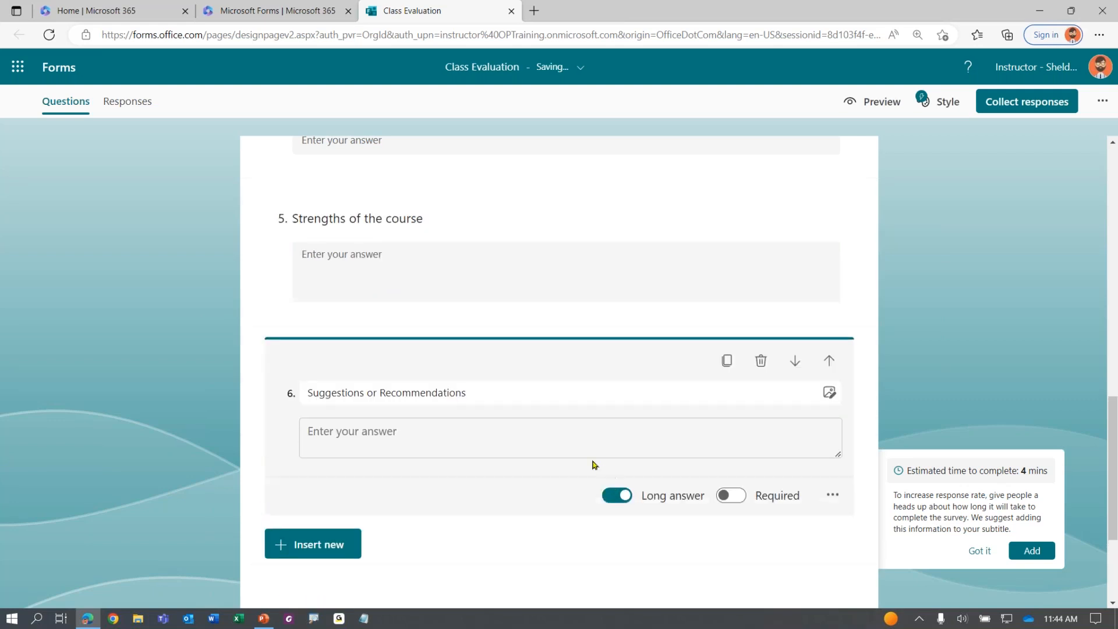
{"action": "scroll", "coordinate": [548, 442], "scroll_direction": "down", "scroll_amount": 3}
{"action": "left_click", "coordinate": [557, 453]}
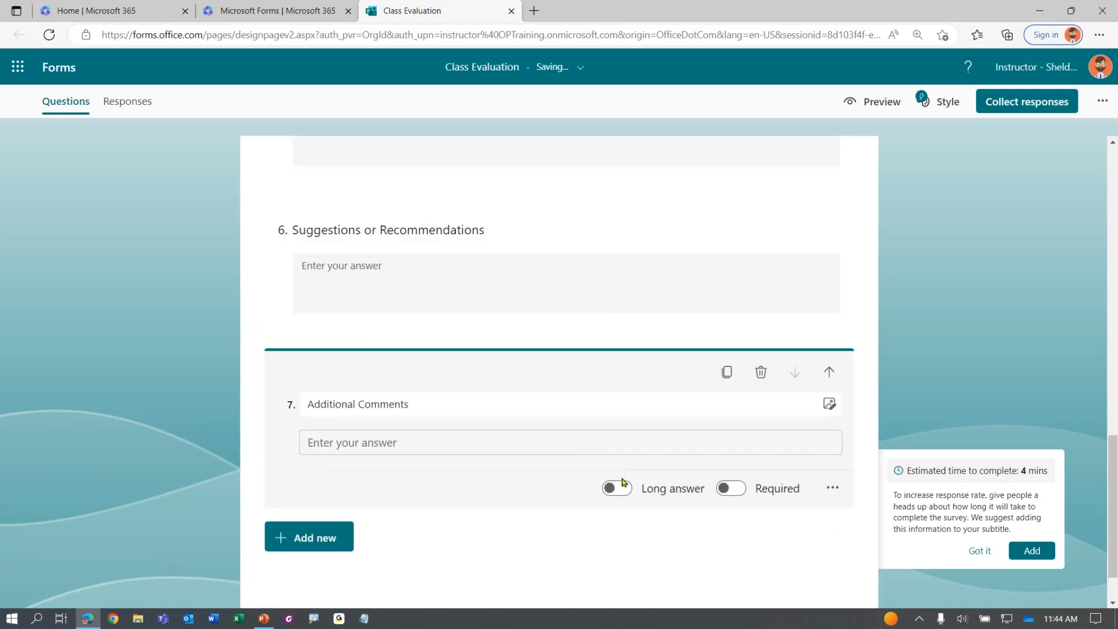
{"action": "left_click", "coordinate": [617, 492]}
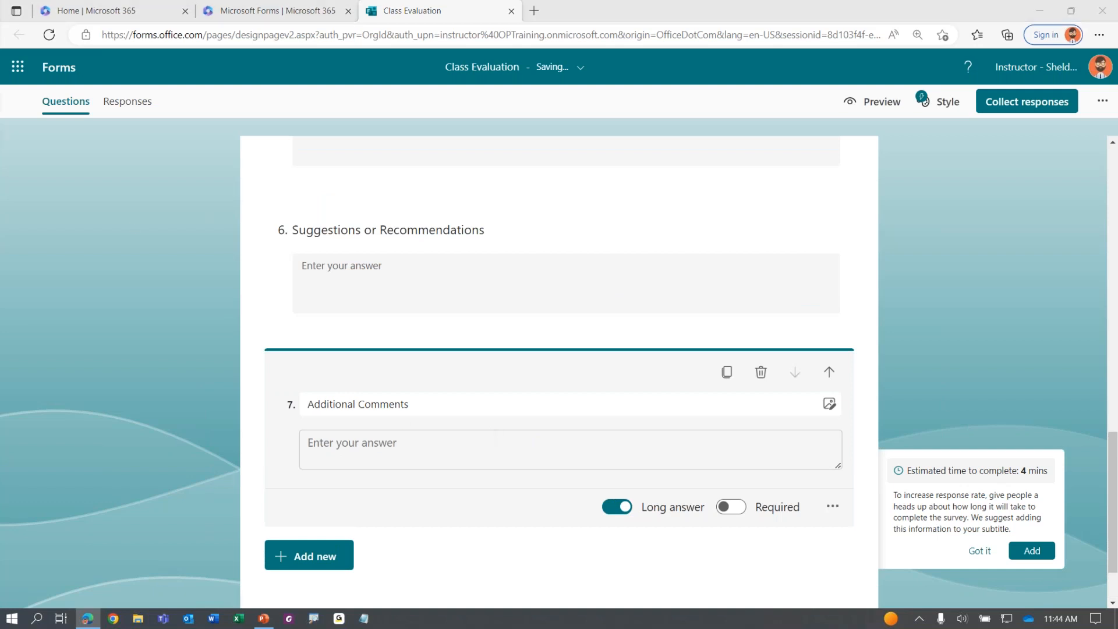
{"action": "left_click", "coordinate": [174, 430]}
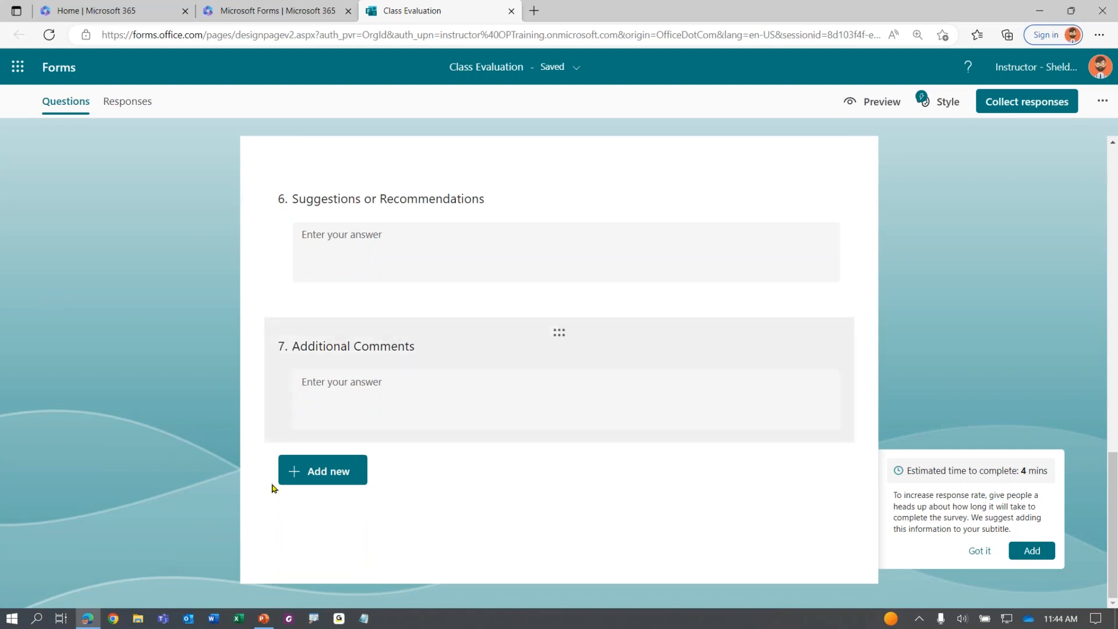
Add a rating question titled 'Overall class rating'
{"action": "left_click", "coordinate": [329, 477]}
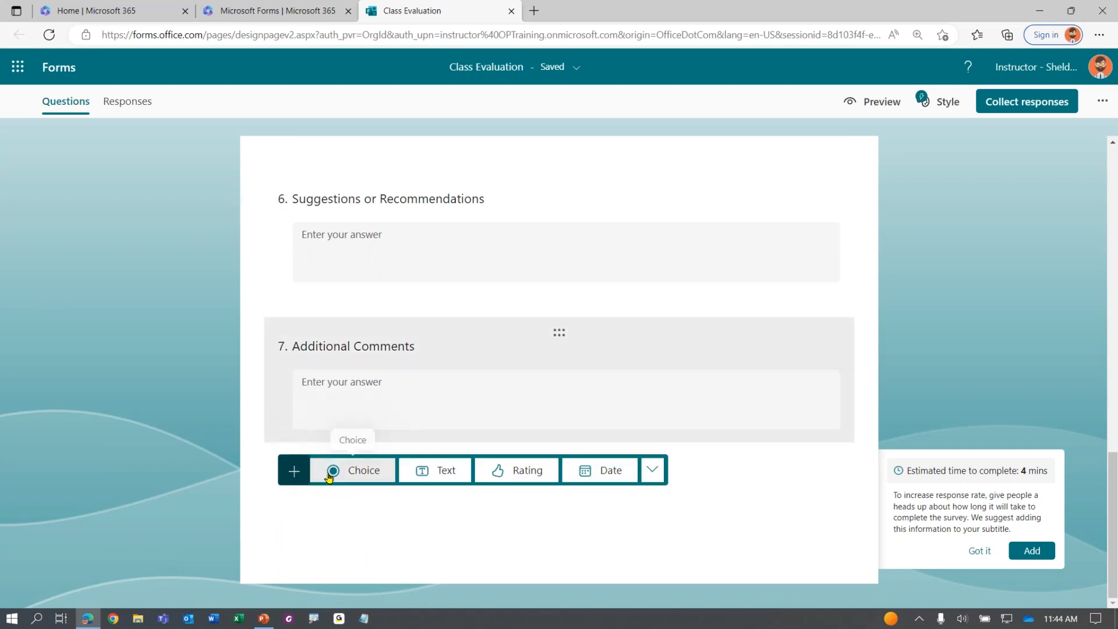
{"action": "left_click", "coordinate": [515, 476]}
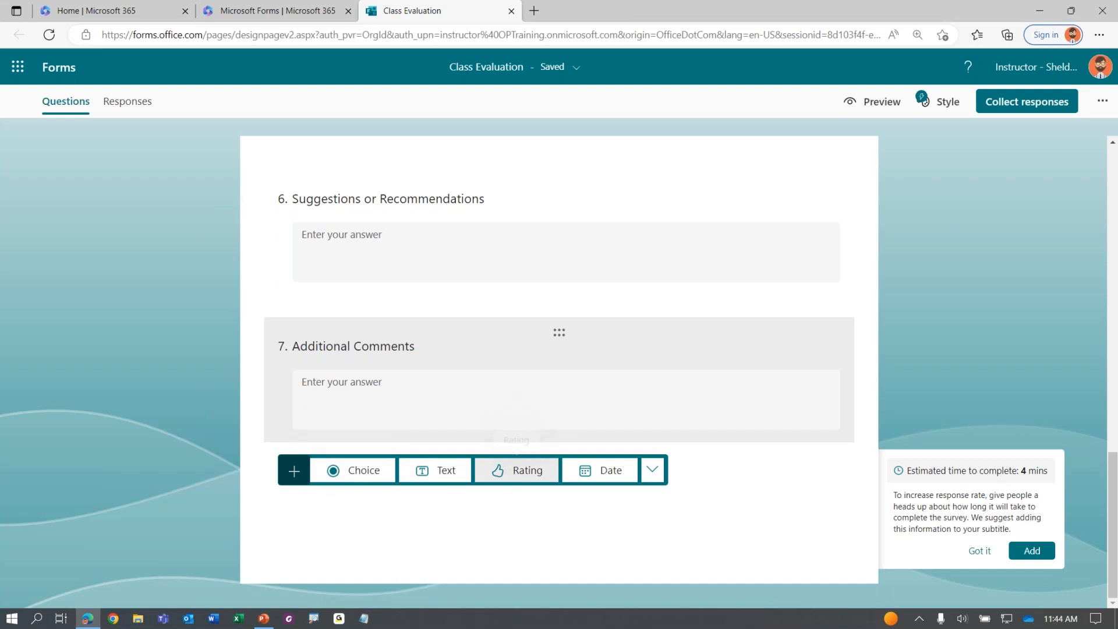
{"action": "left_click", "coordinate": [379, 382]}
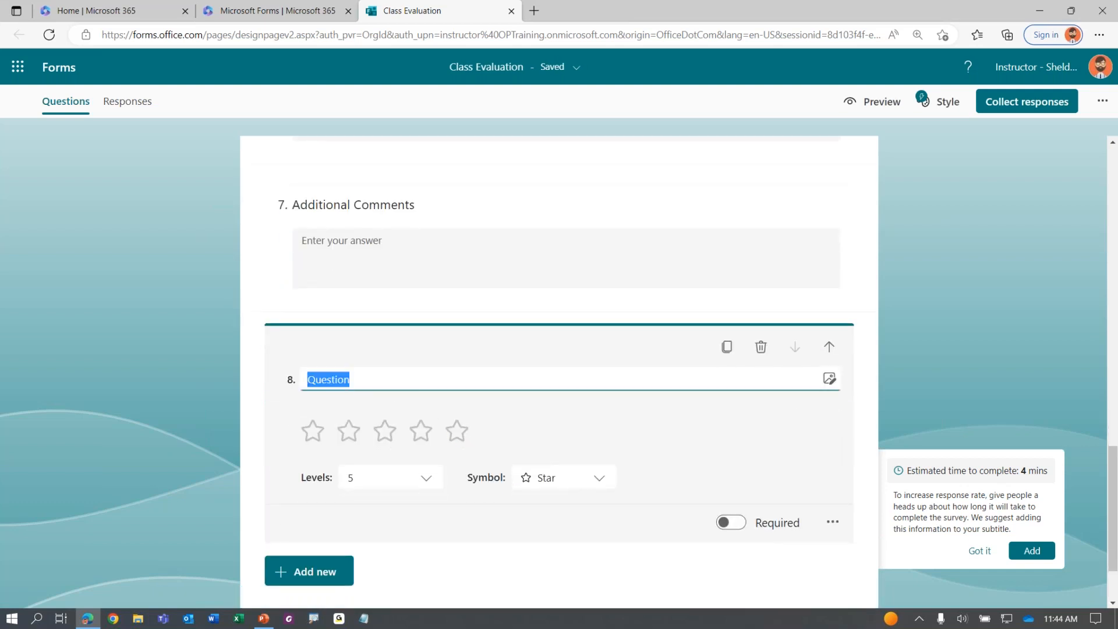
{"action": "type", "text": "Overall class rating"}
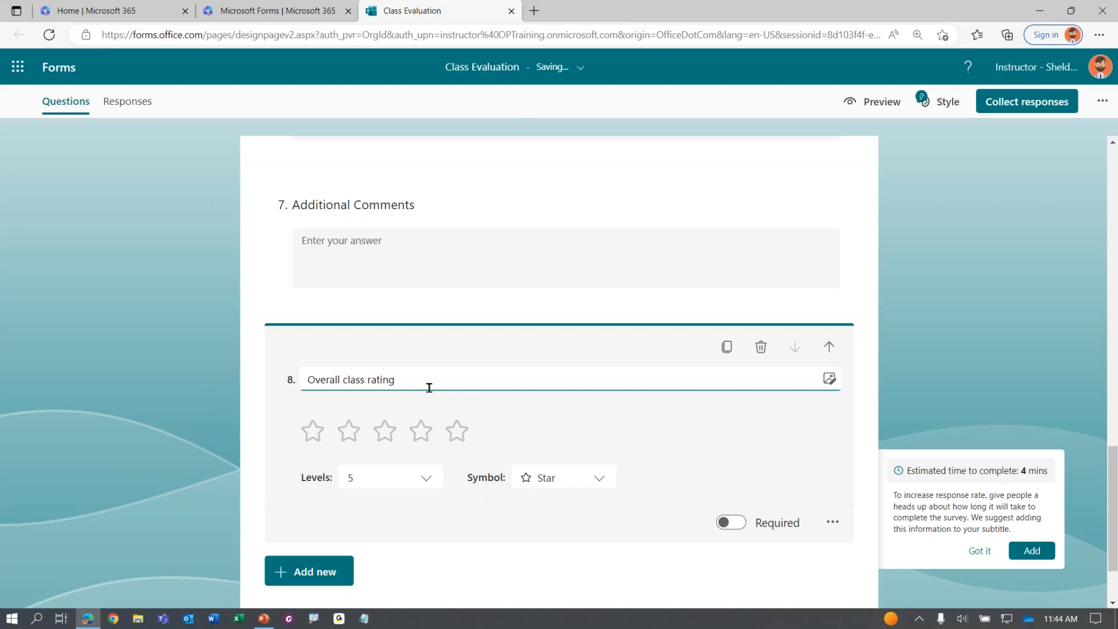
Try 9 levels with thumbs up, then settle the rating on 5 levels with stars
{"action": "left_click", "coordinate": [424, 486]}
{"action": "scroll", "coordinate": [396, 444], "scroll_direction": "down", "scroll_amount": 2}
{"action": "left_click", "coordinate": [396, 430]}
{"action": "left_click", "coordinate": [540, 479]}
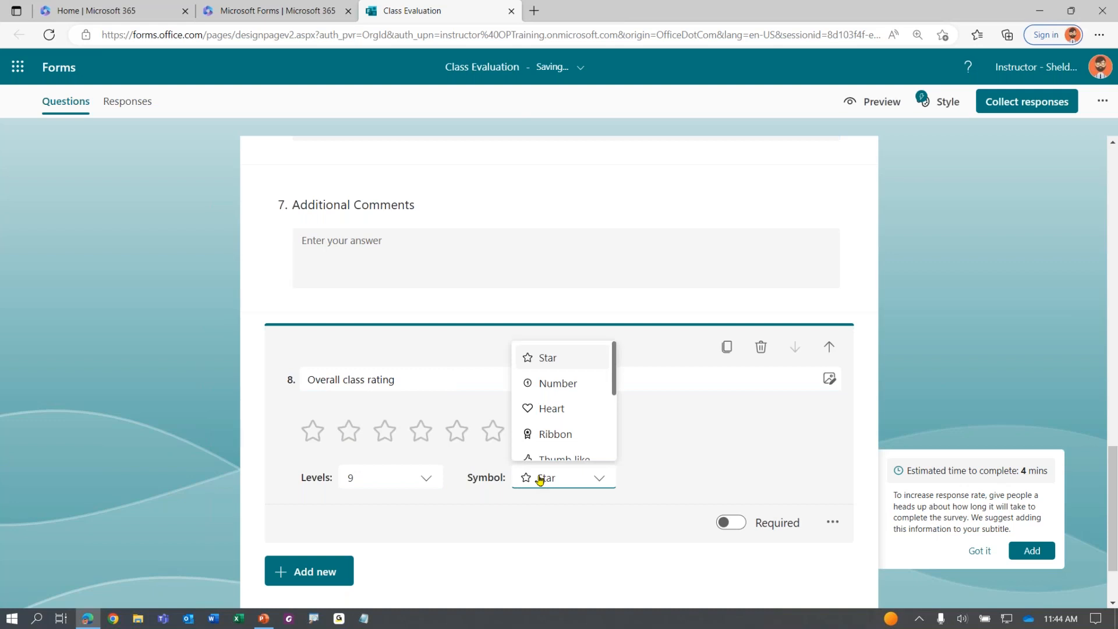
{"action": "left_click", "coordinate": [541, 459]}
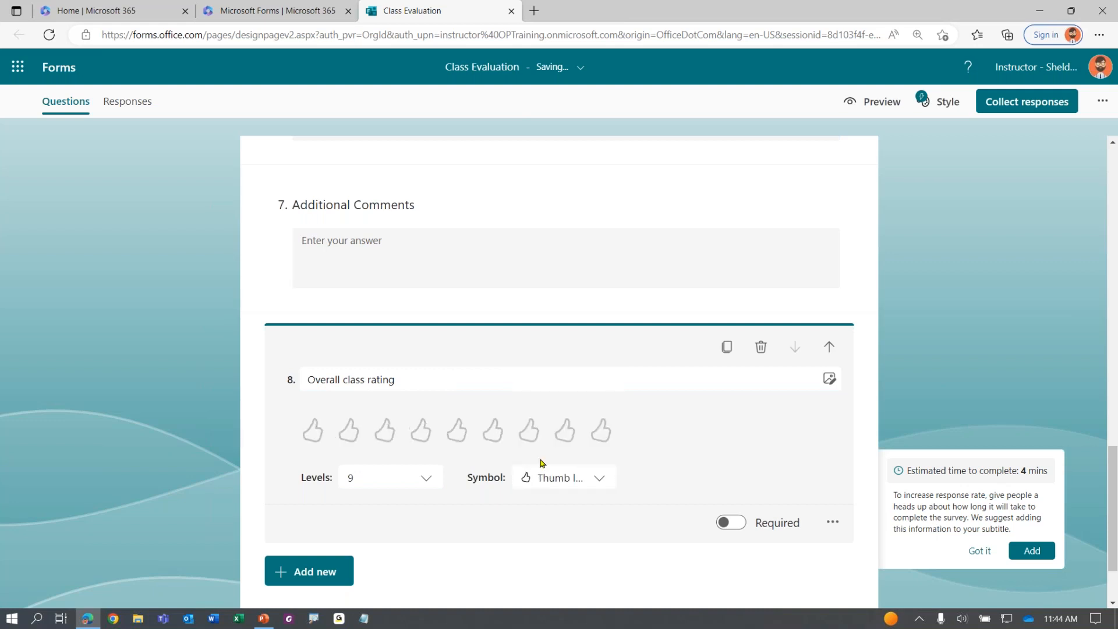
{"action": "left_click", "coordinate": [404, 491]}
{"action": "scroll", "coordinate": [378, 389], "scroll_direction": "up", "scroll_amount": 2}
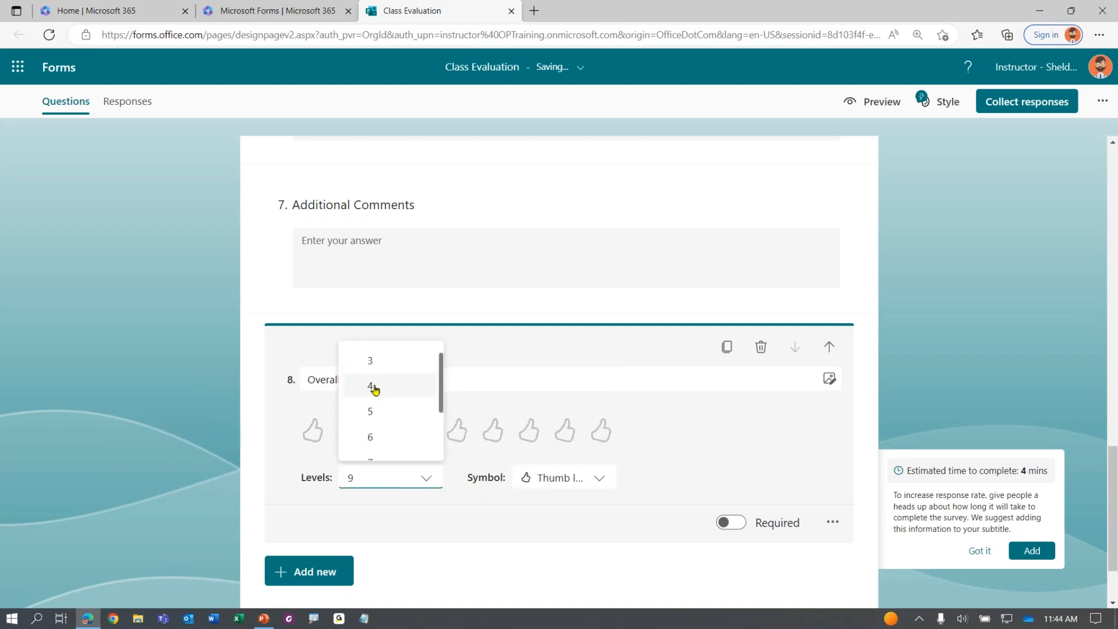
{"action": "left_click", "coordinate": [374, 412]}
{"action": "left_click", "coordinate": [542, 477]}
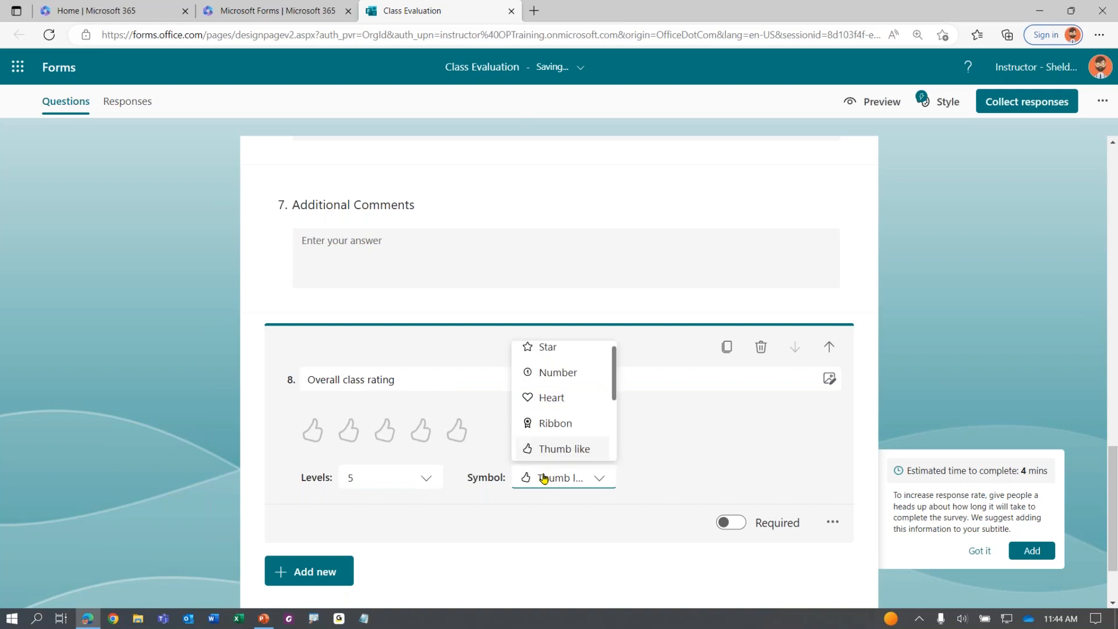
{"action": "left_click", "coordinate": [555, 349]}
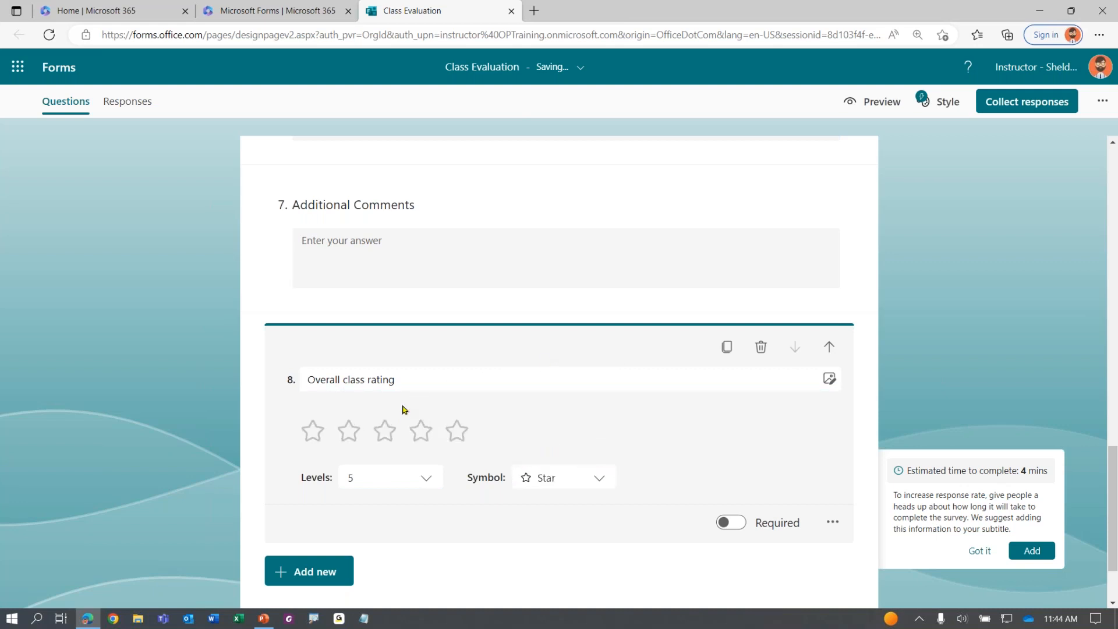
{"action": "scroll", "coordinate": [402, 409], "scroll_direction": "down", "scroll_amount": 1}
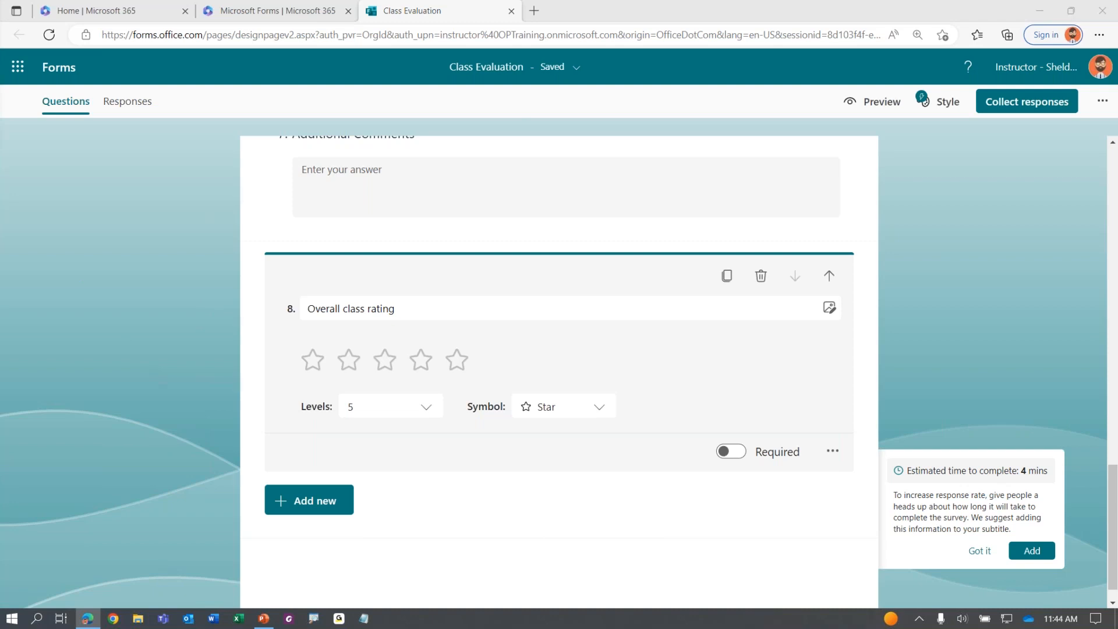
{"action": "left_click", "coordinate": [169, 398]}
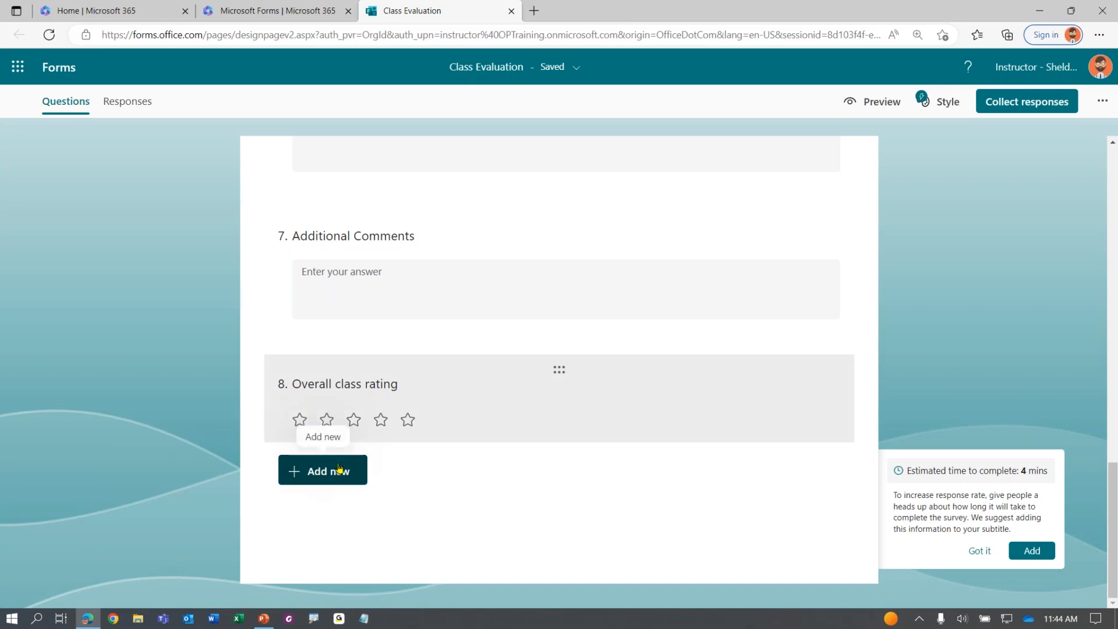
Add a date question titled 'Date of Class' as question 9
{"action": "left_click", "coordinate": [312, 473]}
{"action": "left_click", "coordinate": [593, 476]}
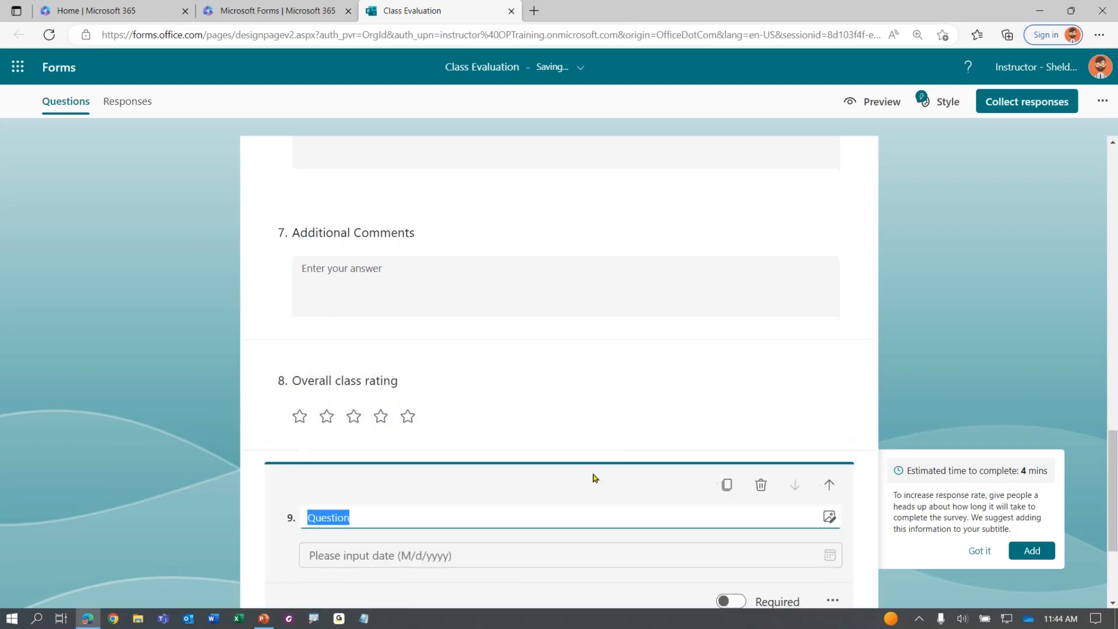
{"action": "type", "text": "Date of Class"}
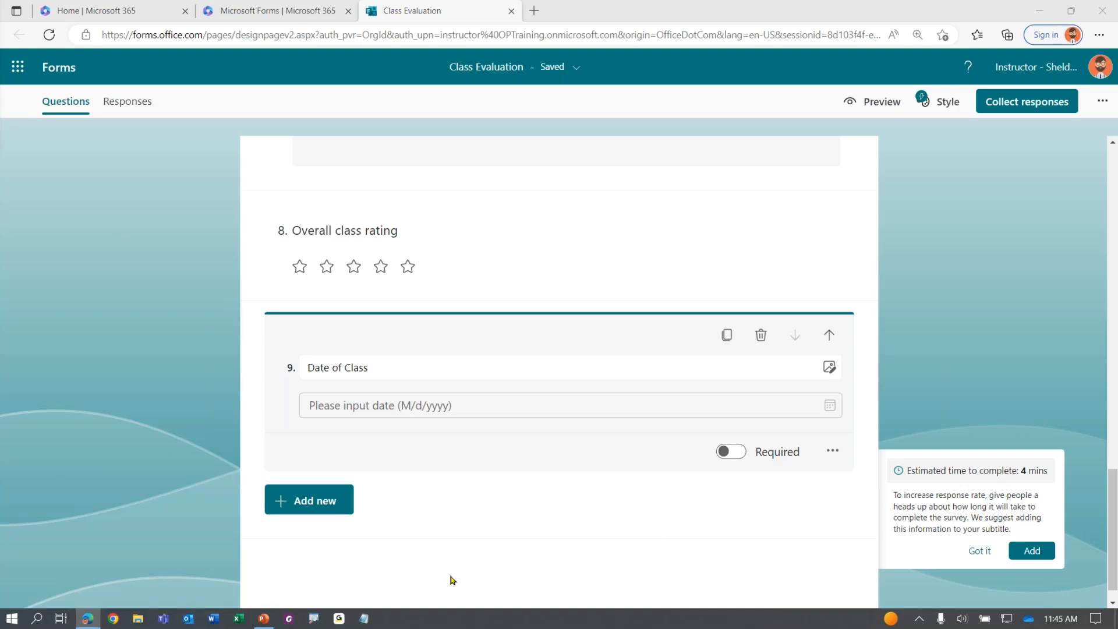
{"action": "scroll", "coordinate": [344, 502], "scroll_direction": "down", "scroll_amount": 1}
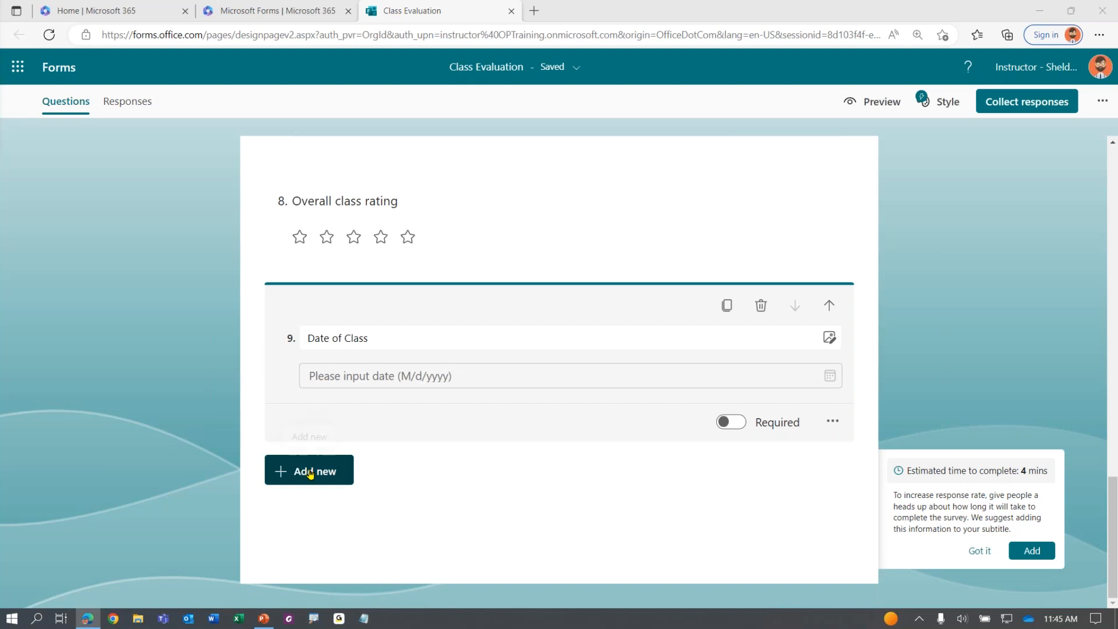
Expand the extra question types list and add a Ranking question
{"action": "left_click", "coordinate": [305, 475]}
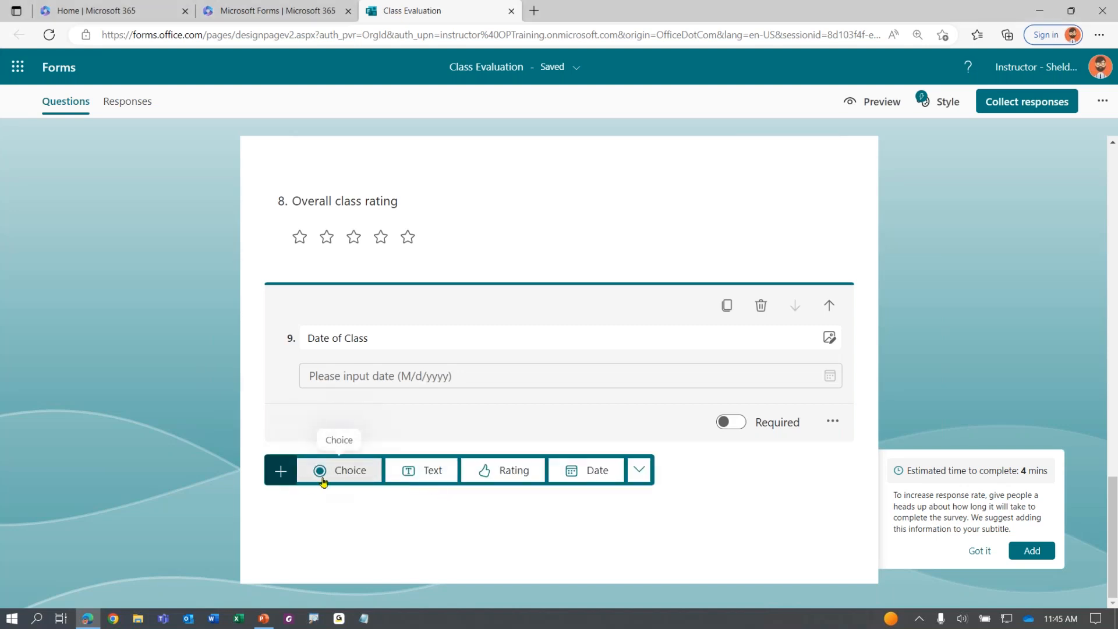
{"action": "left_click", "coordinate": [343, 470]}
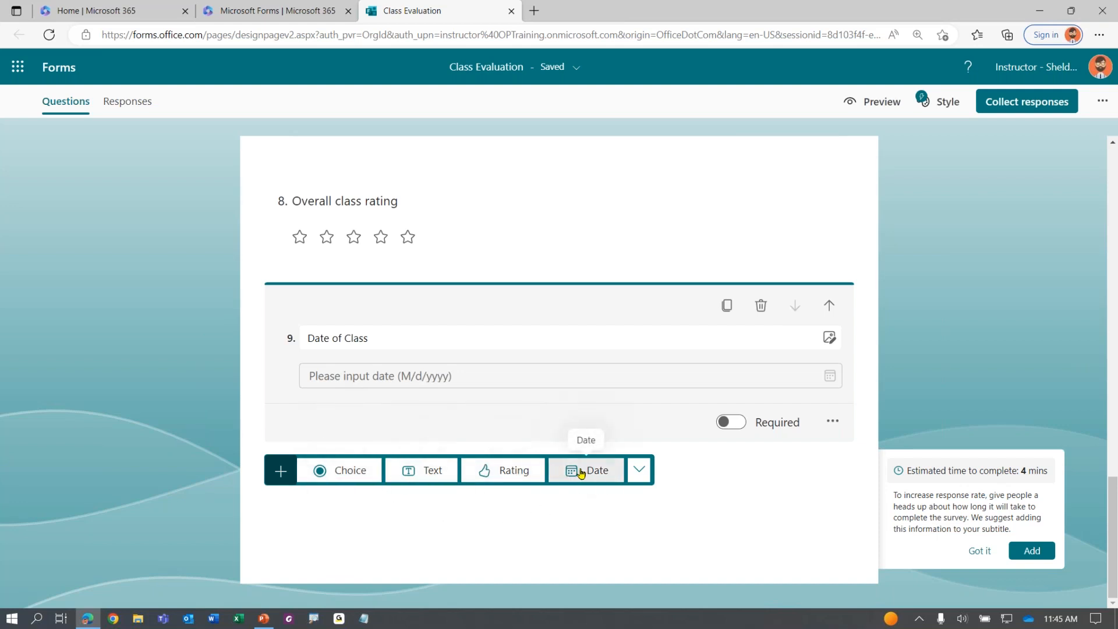
{"action": "left_click", "coordinate": [638, 472]}
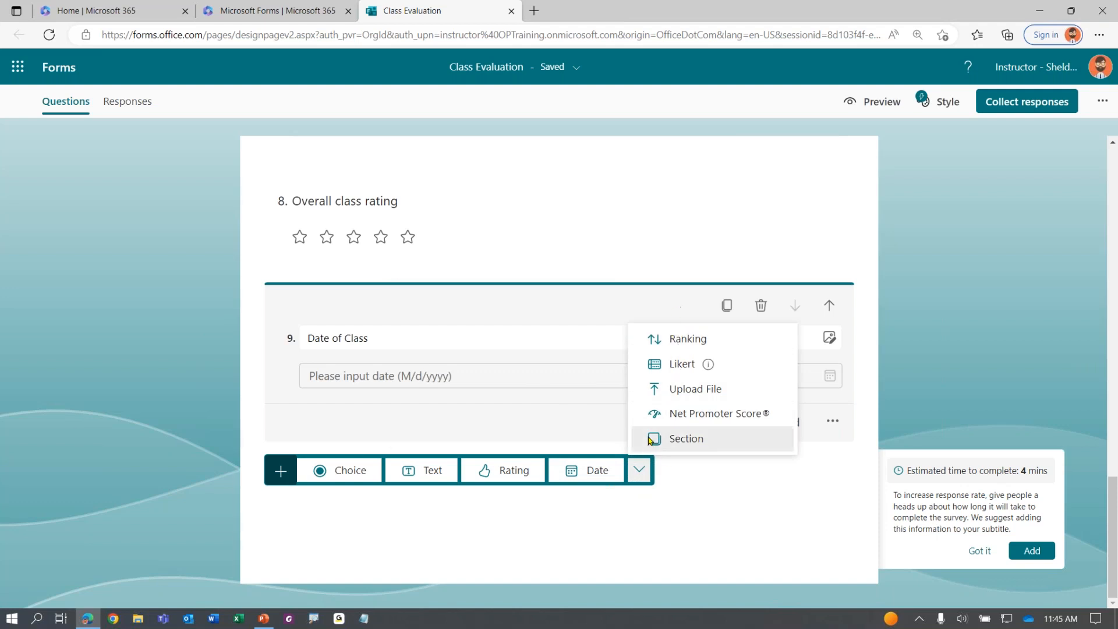
{"action": "left_click", "coordinate": [690, 342]}
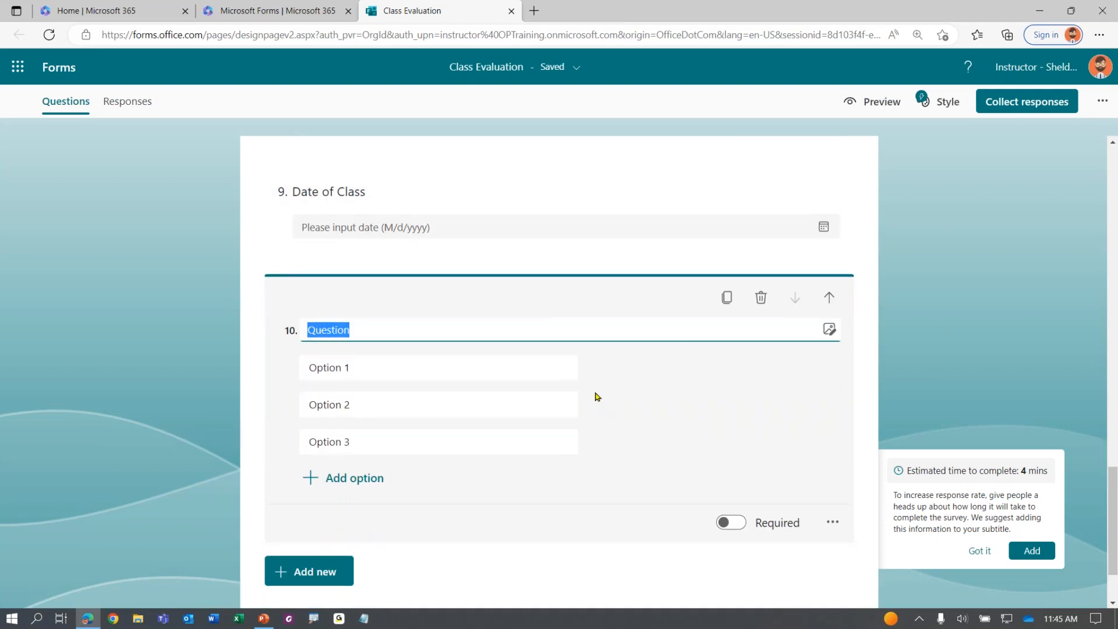
Title the ranking 'Which training times are most convenient for you?' with option 1 'Morning Session'
{"action": "type", "text": "Which training times are most convenient for you?"}
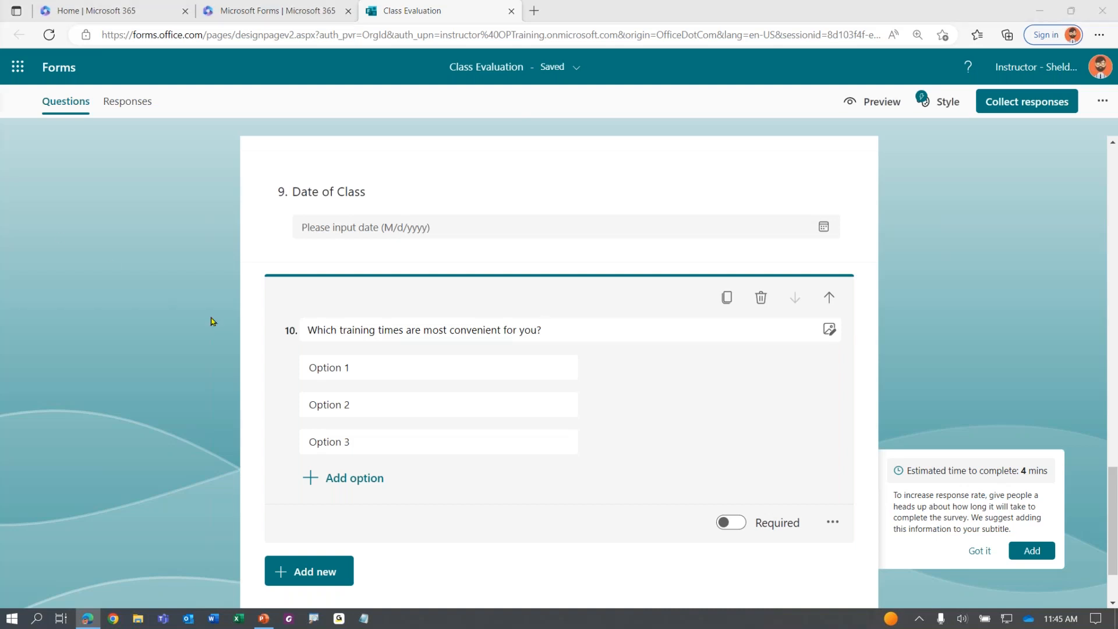
{"action": "left_click", "coordinate": [424, 365]}
{"action": "type", "text": "Morning Session Lunch & Learn Session Afternoon Session"}
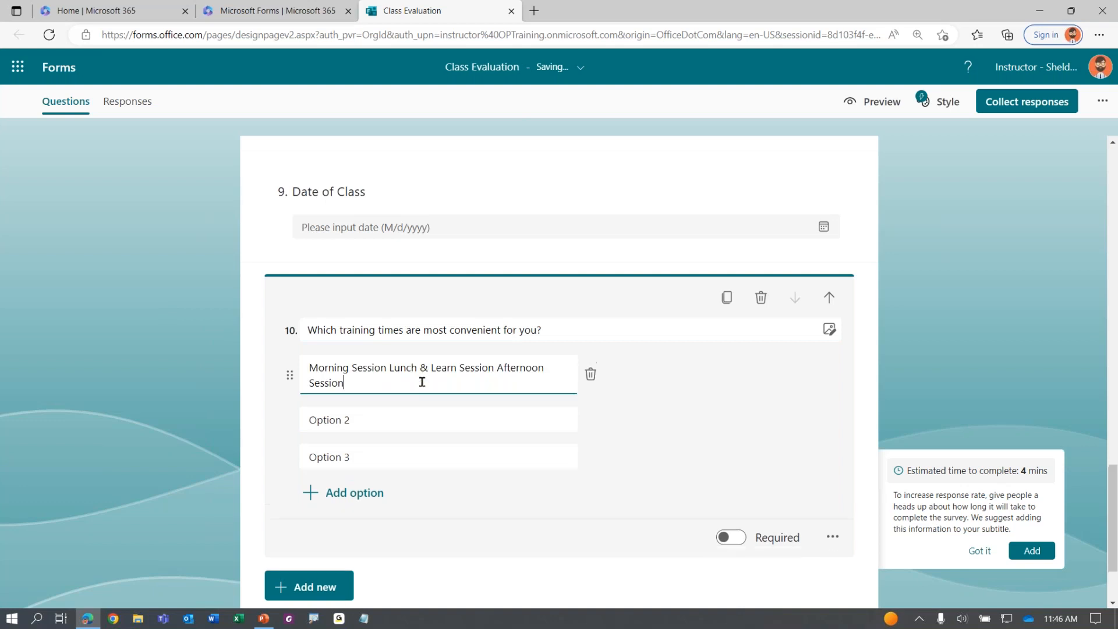
{"action": "left_click_drag", "start_coordinate": [392, 369], "coordinate": [559, 382]}
{"action": "key", "text": "ctrl+x"}
Fill option 2 with 'Lunch & Learn' and option 3 with 'Session Afternoon Session'
{"action": "left_click", "coordinate": [434, 407]}
{"action": "key", "text": "ctrl+v"}
{"action": "left_click_drag", "start_coordinate": [379, 403], "coordinate": [531, 440]}
{"action": "key", "text": "ctrl+x"}
{"action": "left_click", "coordinate": [474, 436]}
{"action": "key", "text": "ctrl+v"}
{"action": "key", "text": "Home"}
{"action": "key", "text": "Delete"}
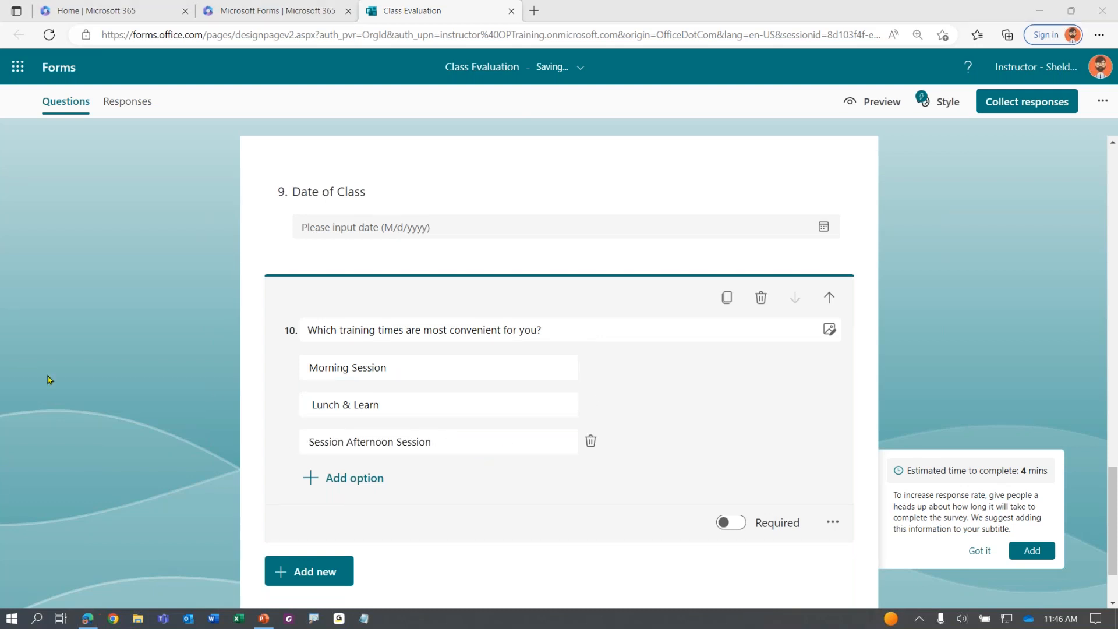
{"action": "left_click", "coordinate": [114, 397]}
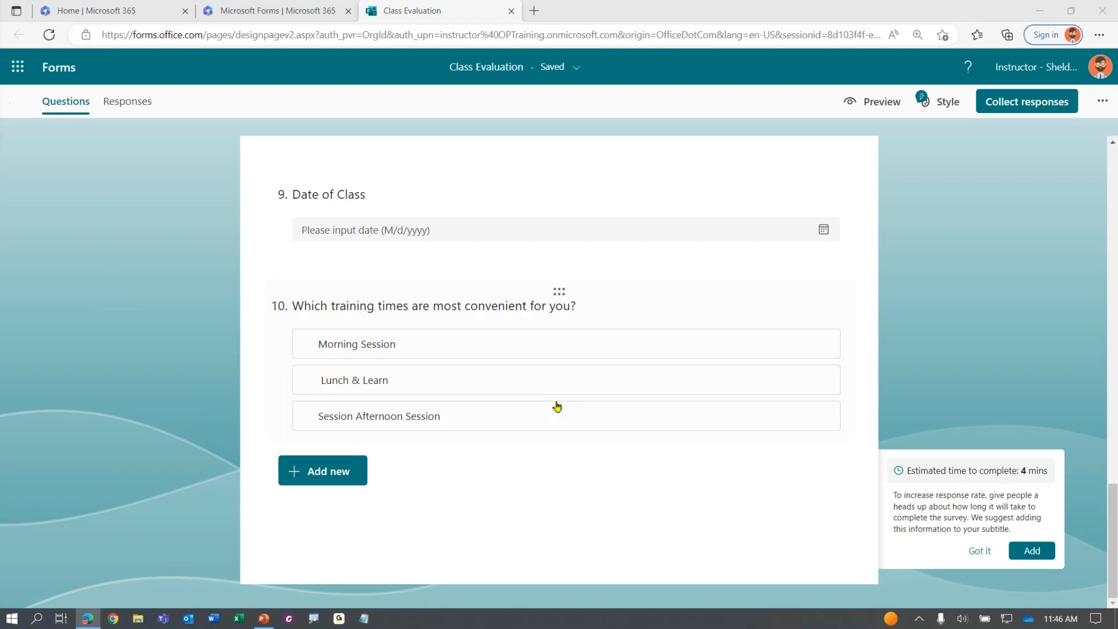
{"action": "scroll", "coordinate": [414, 268], "scroll_direction": "up", "scroll_amount": 3}
{"action": "left_click", "coordinate": [320, 324]}
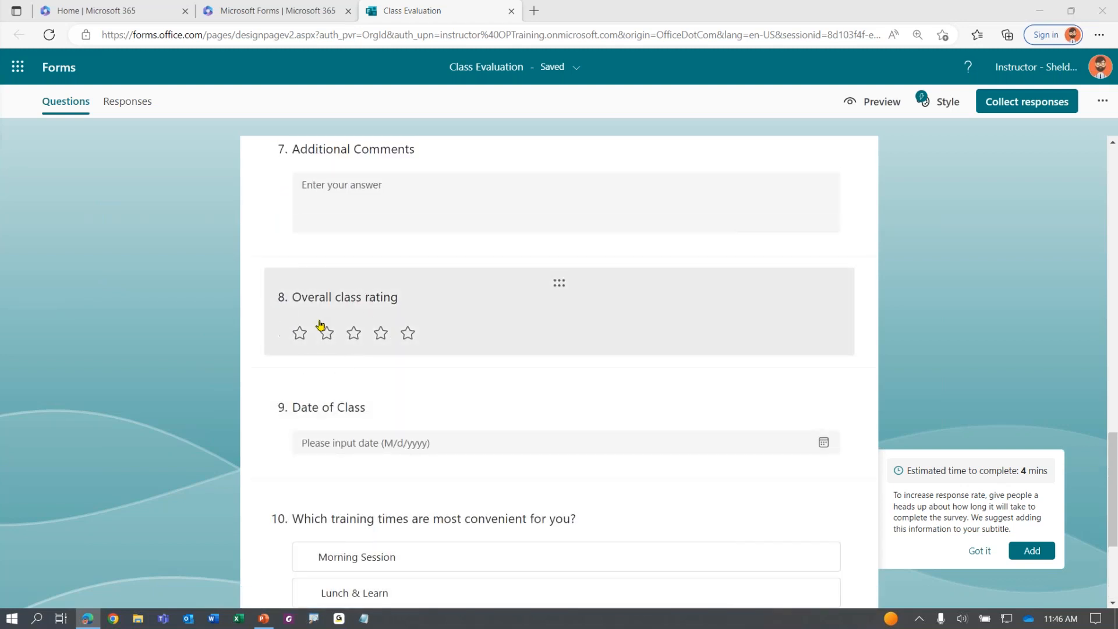
{"action": "left_click", "coordinate": [320, 324]}
{"action": "left_click", "coordinate": [320, 325]}
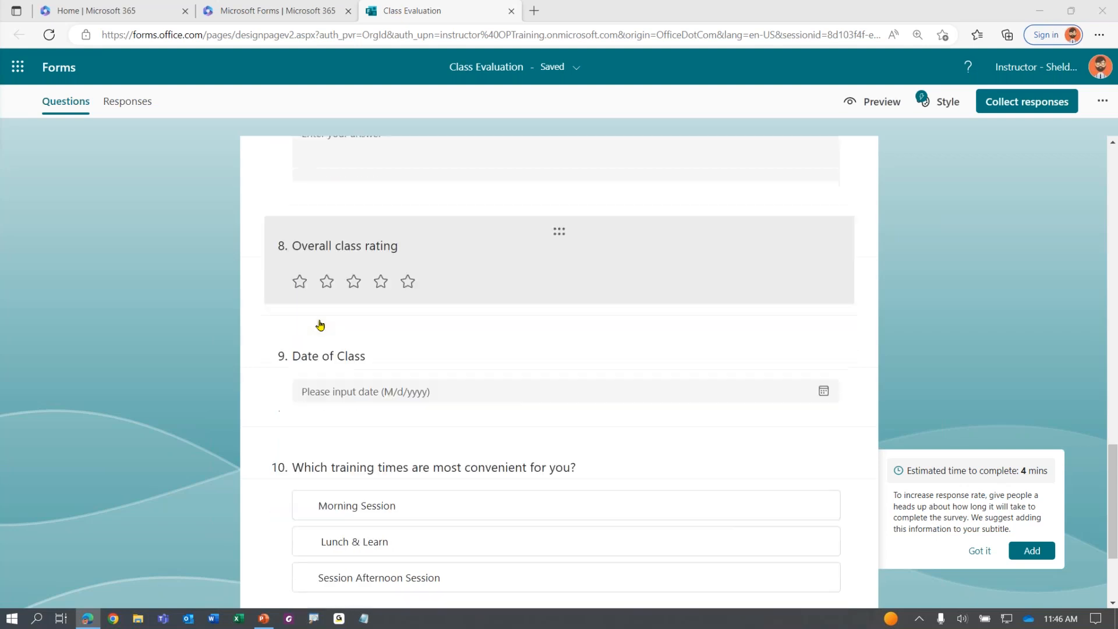
{"action": "scroll", "coordinate": [323, 325], "scroll_direction": "down", "scroll_amount": 3}
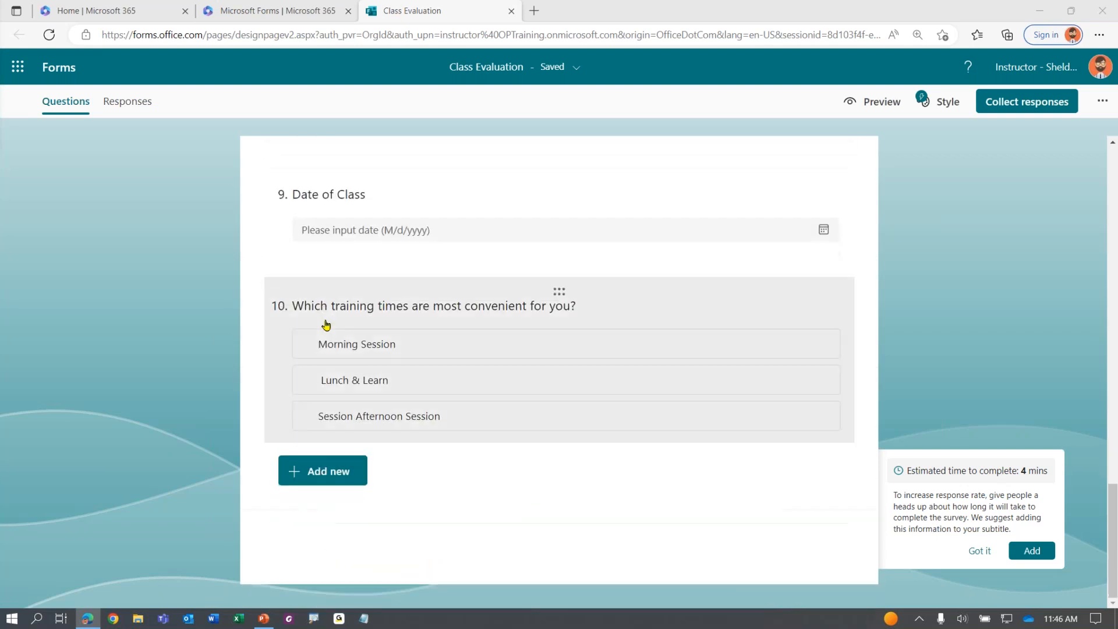
Add a Likert question titled 'Please rate the following:' as question 11
{"action": "left_click", "coordinate": [313, 477]}
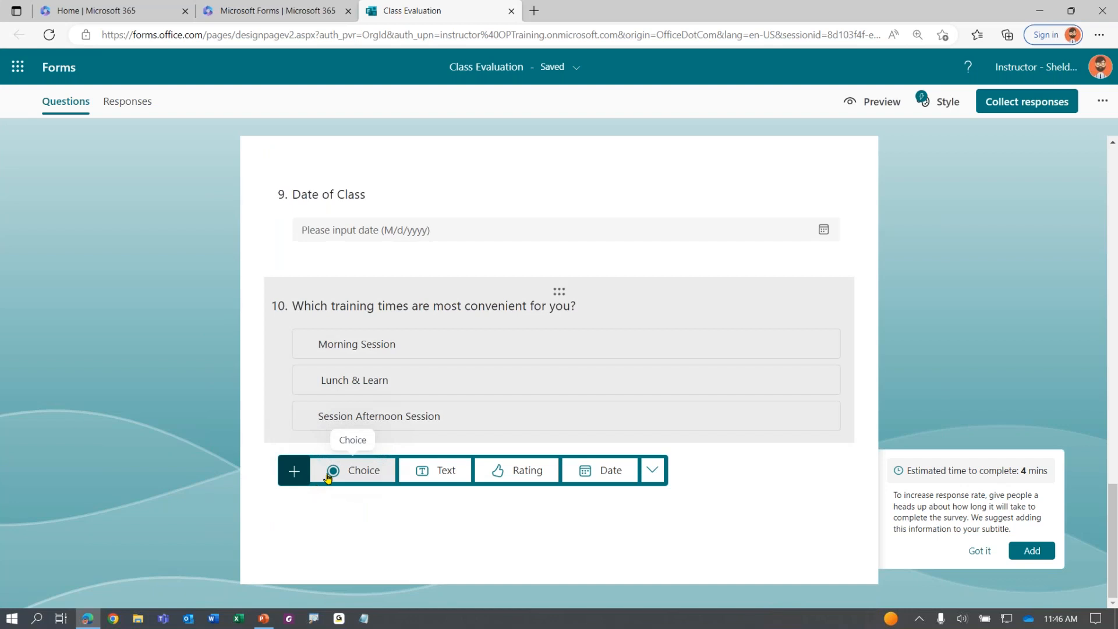
{"action": "left_click", "coordinate": [652, 470]}
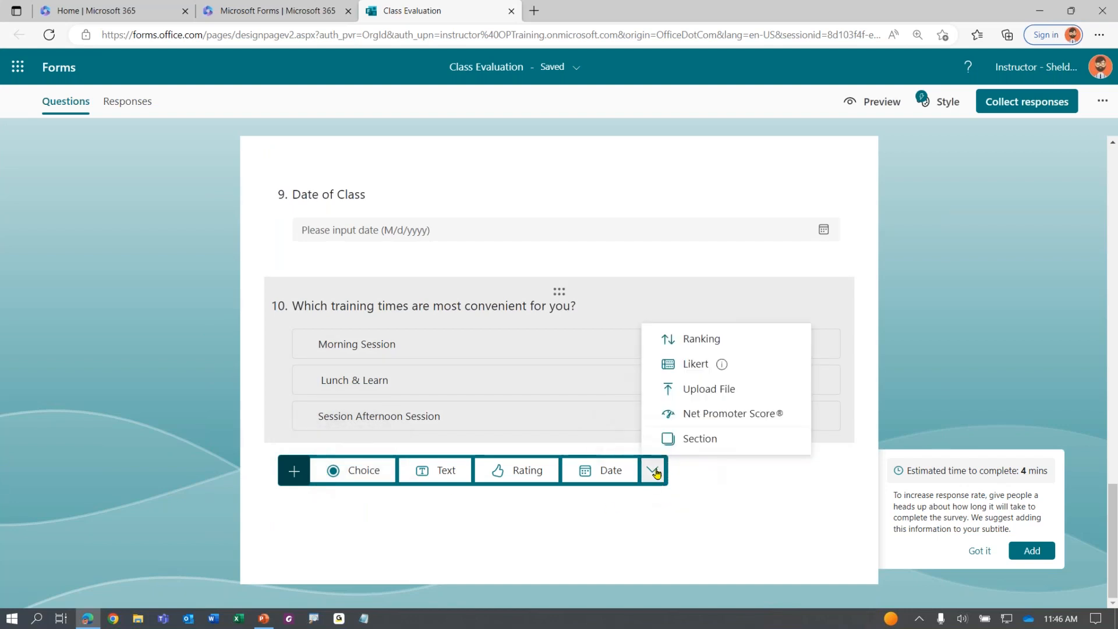
{"action": "left_click", "coordinate": [695, 364]}
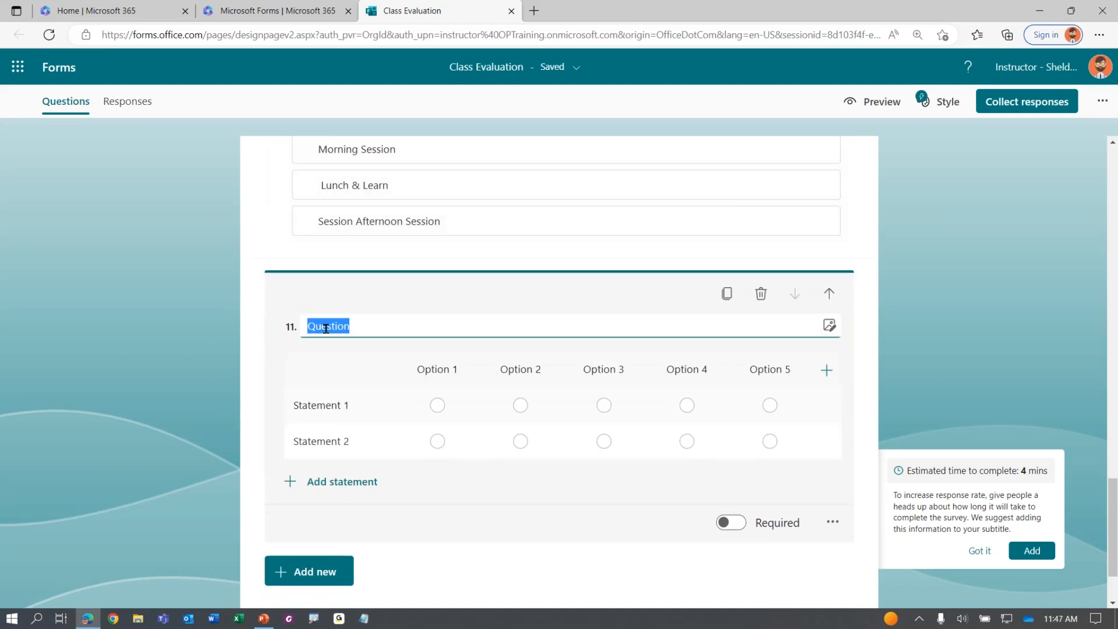
{"action": "double_click", "coordinate": [326, 325]}
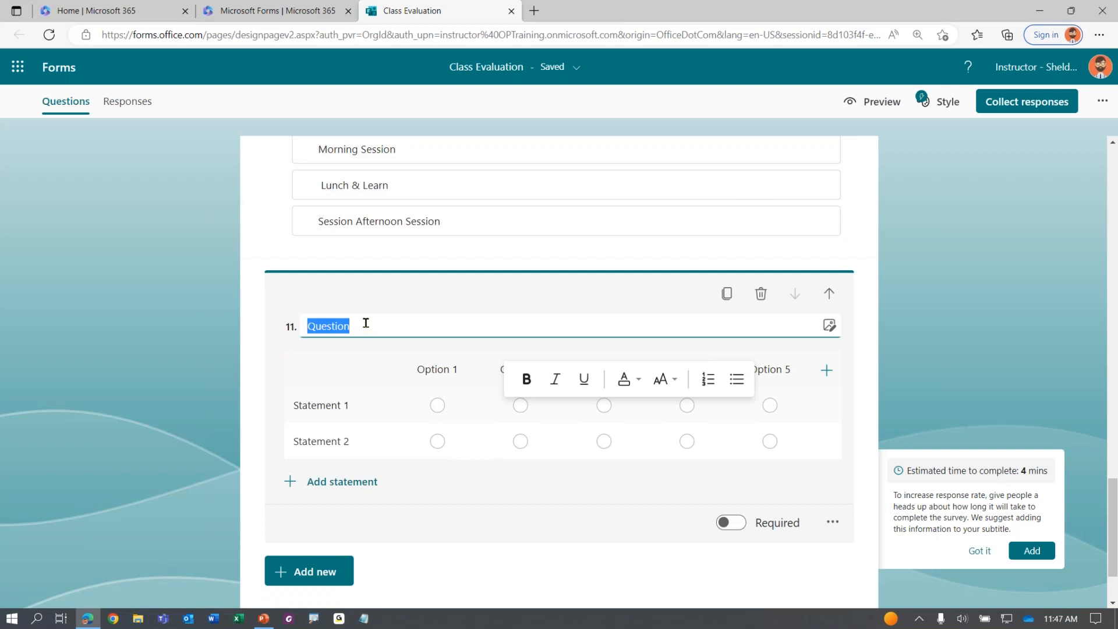
{"action": "key", "text": "ctrl+v"}
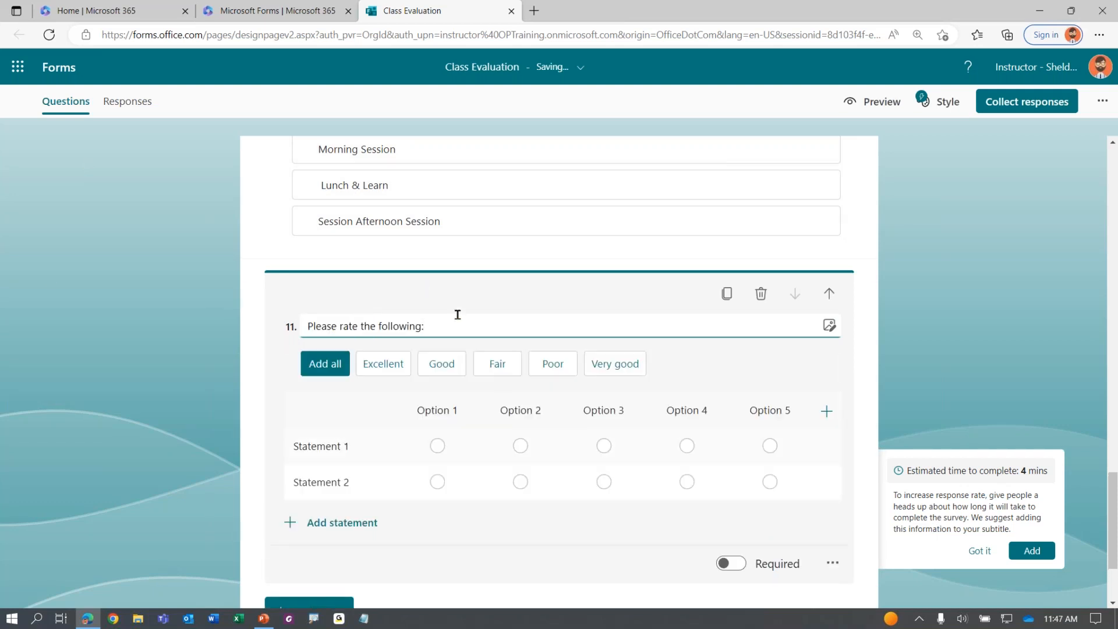
{"action": "scroll", "coordinate": [456, 315], "scroll_direction": "down", "scroll_amount": 1}
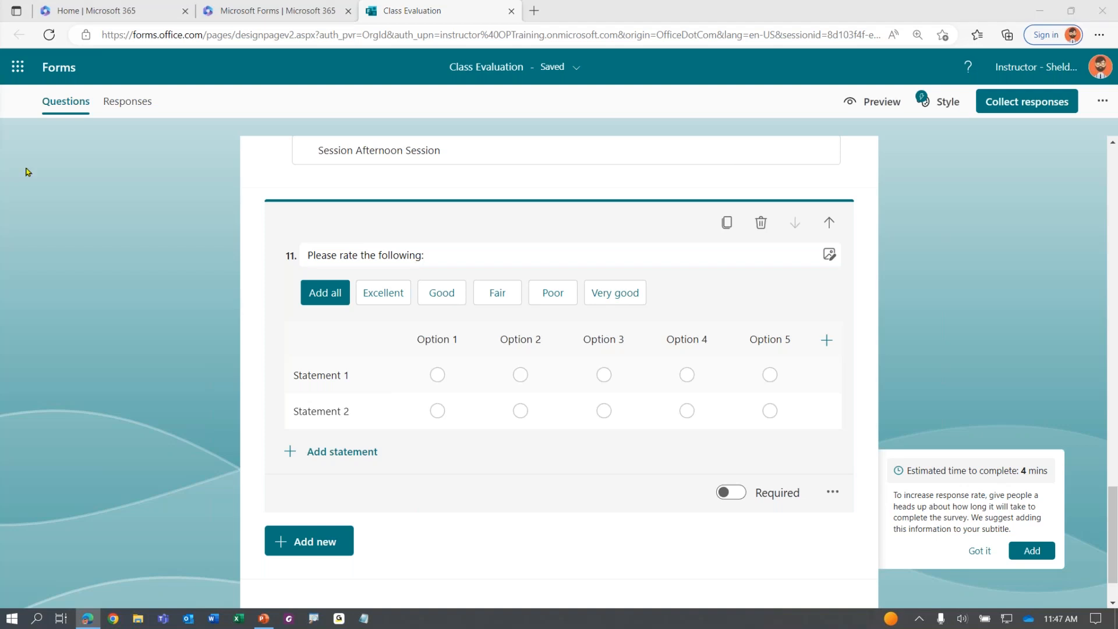
Rename the five Likert columns to Poor, Fair, Satisfactory, Good and Excellent
{"action": "left_click", "coordinate": [432, 337]}
{"action": "type", "text": "Poor"}
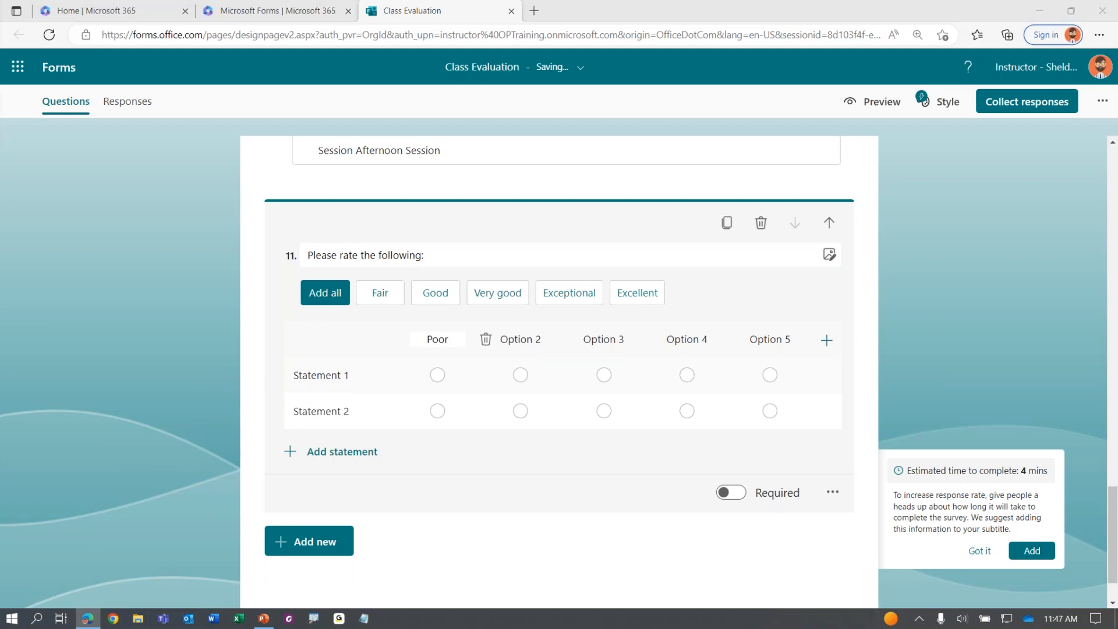
{"action": "left_click", "coordinate": [517, 337]}
{"action": "type", "text": "Fair"}
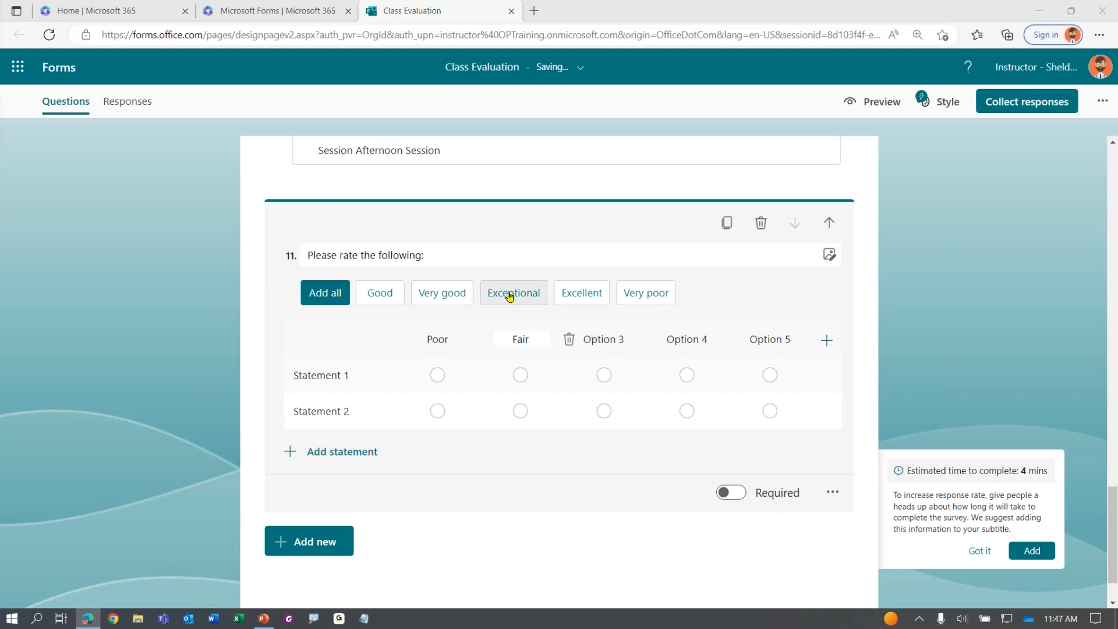
{"action": "left_click", "coordinate": [601, 338]}
{"action": "type", "text": "Satisfactory"}
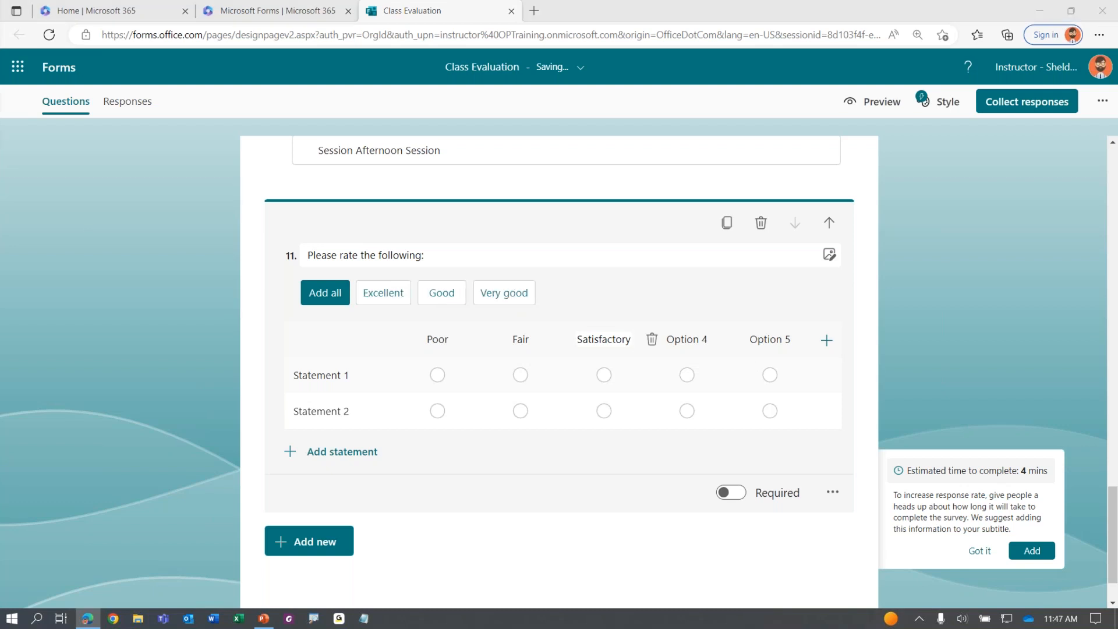
{"action": "left_click", "coordinate": [685, 343]}
{"action": "type", "text": "Good"}
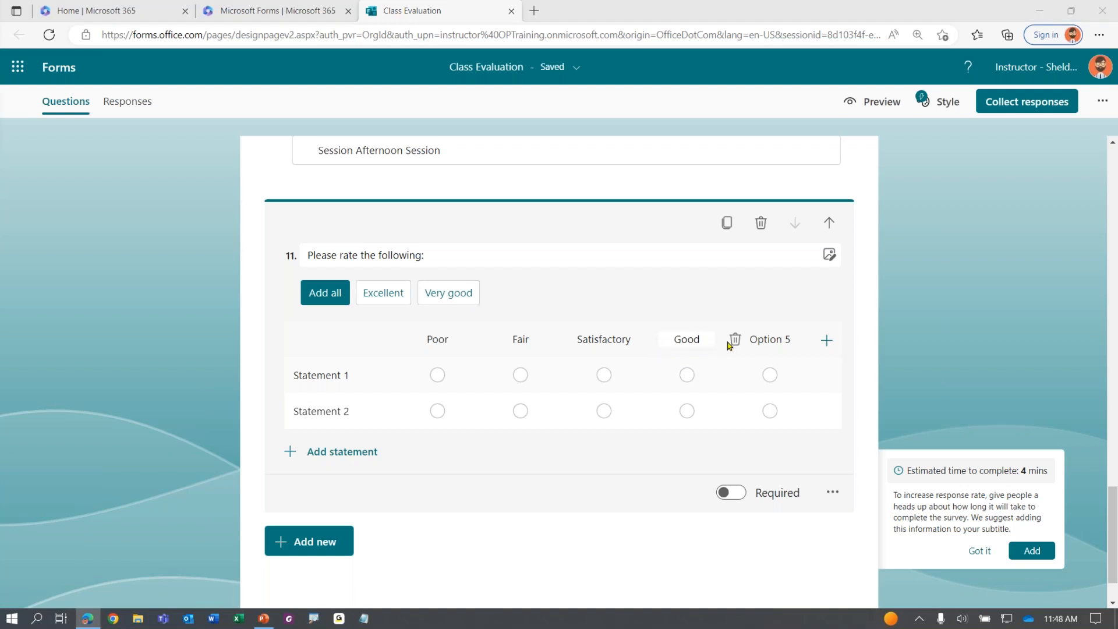
{"action": "left_click", "coordinate": [755, 338]}
{"action": "type", "text": "Excellent"}
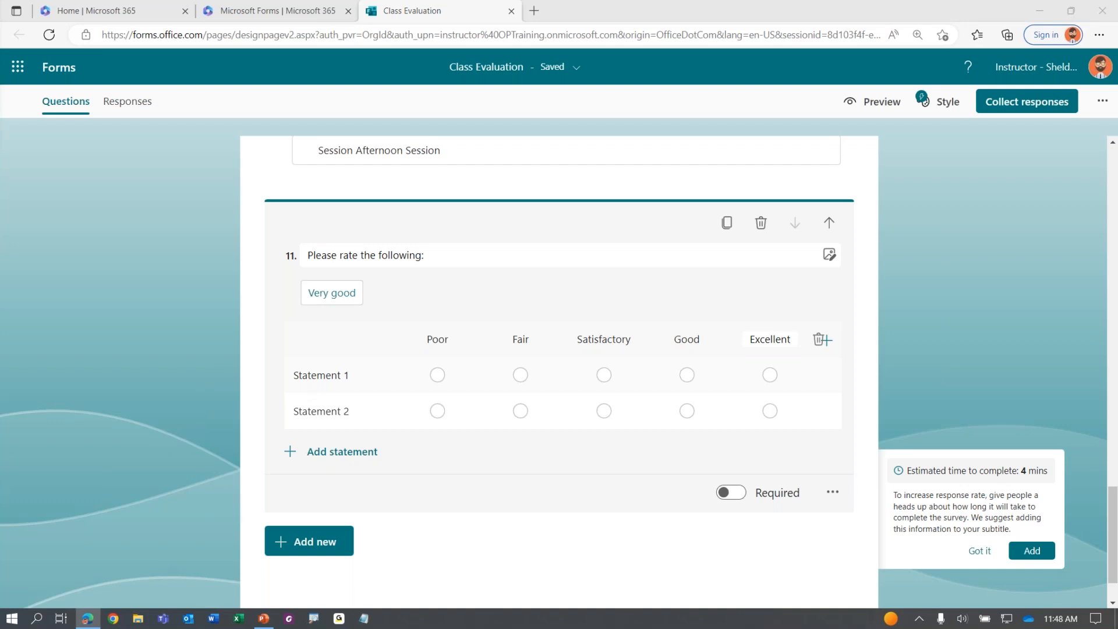
Set statement 1 to 'The course objectives were fulfilled' and statement 2 to the presentation-organization statement
{"action": "left_click", "coordinate": [321, 371]}
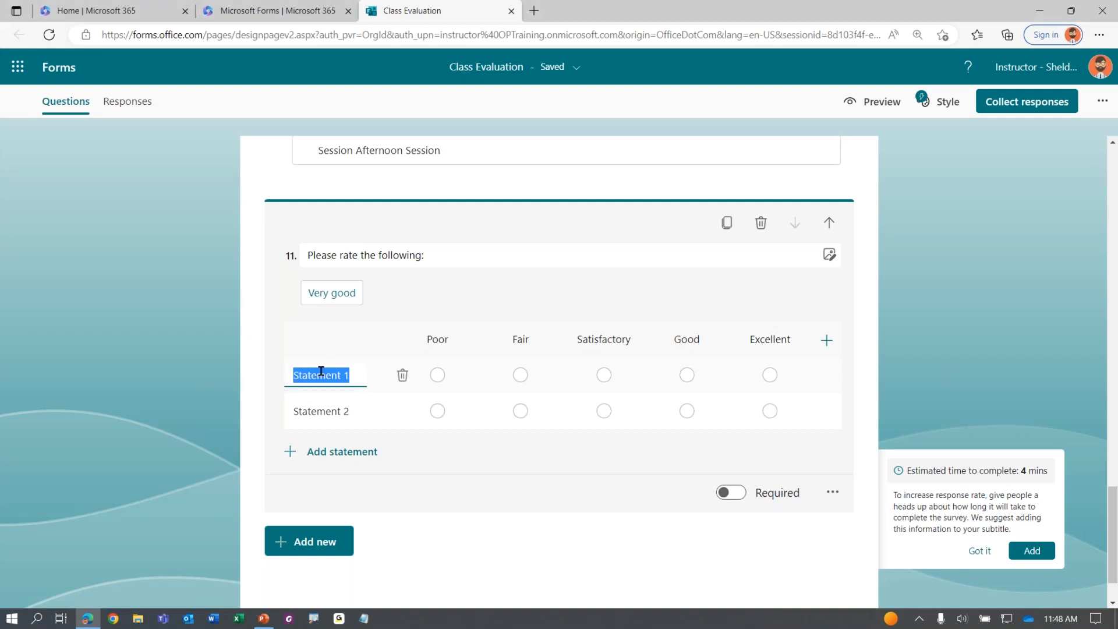
{"action": "type", "text": "The course objectives were fulfilled."}
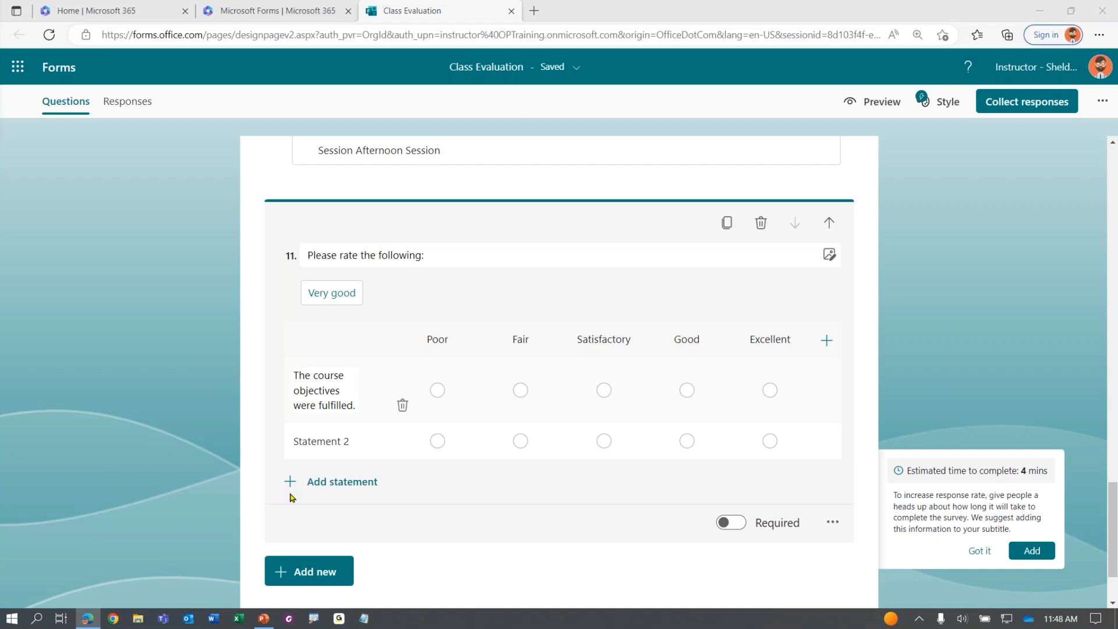
{"action": "left_click", "coordinate": [326, 442]}
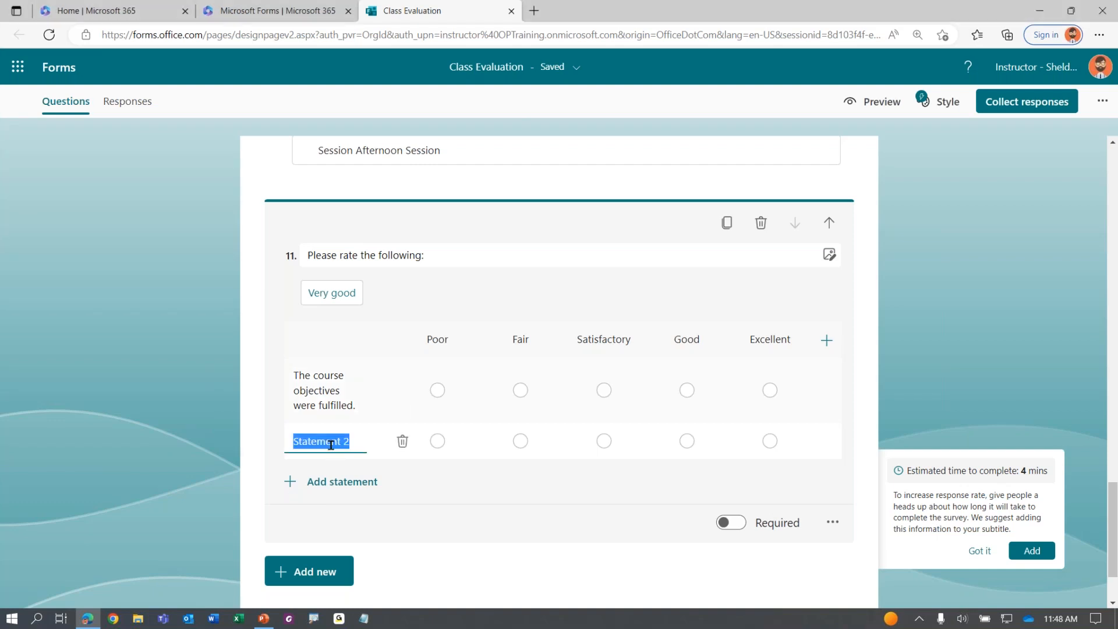
{"action": "type", "text": "The presentation was well organized."}
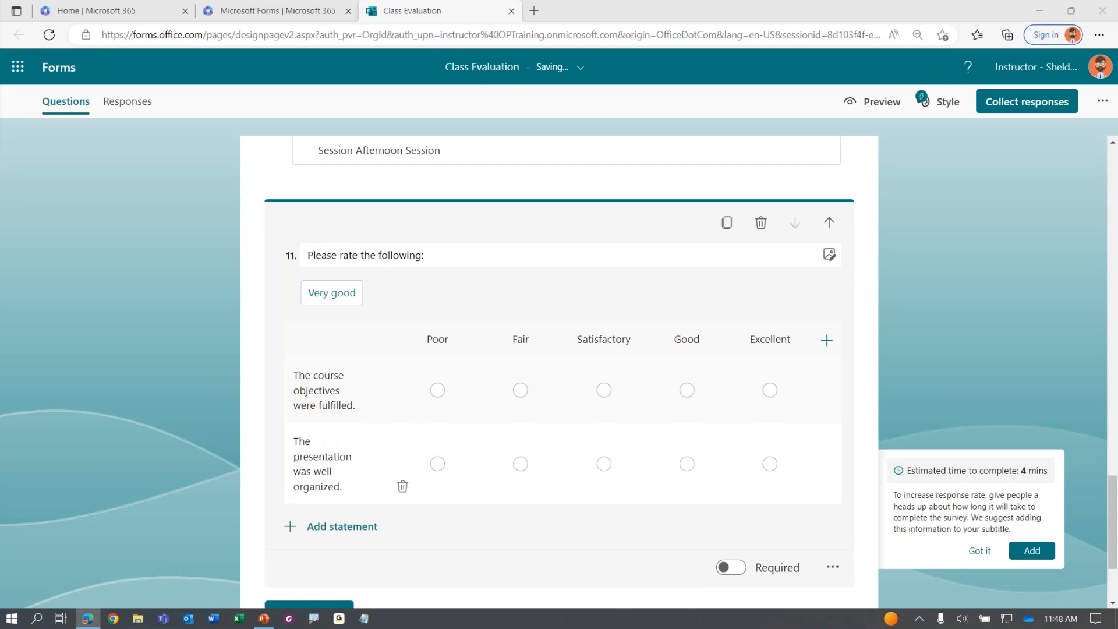
Add third and fourth statements on the instructor's subject command and responsiveness to the group
{"action": "scroll", "coordinate": [130, 295], "scroll_direction": "down", "scroll_amount": 2}
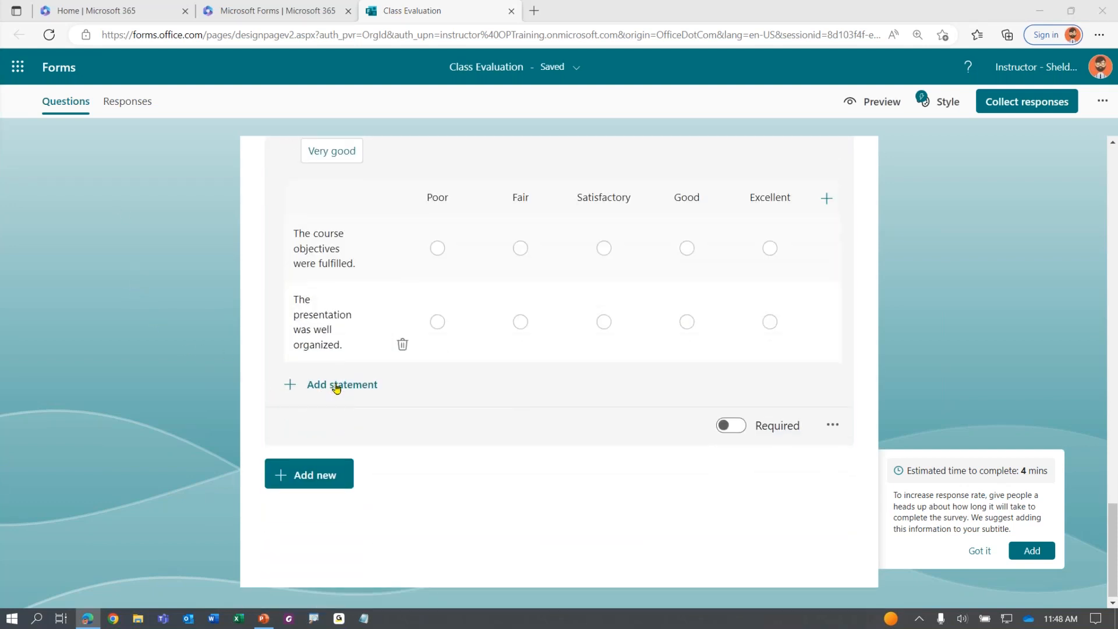
{"action": "left_click", "coordinate": [331, 384]}
{"action": "type", "text": "The instructor showed good command of the subject matter."}
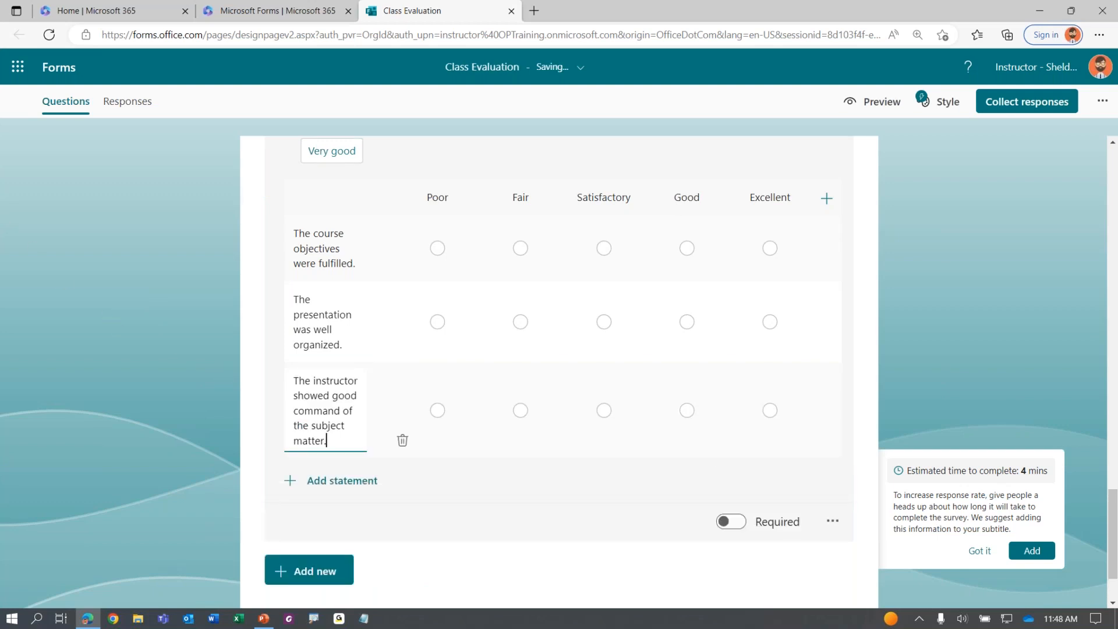
{"action": "key", "text": "alt+Tab"}
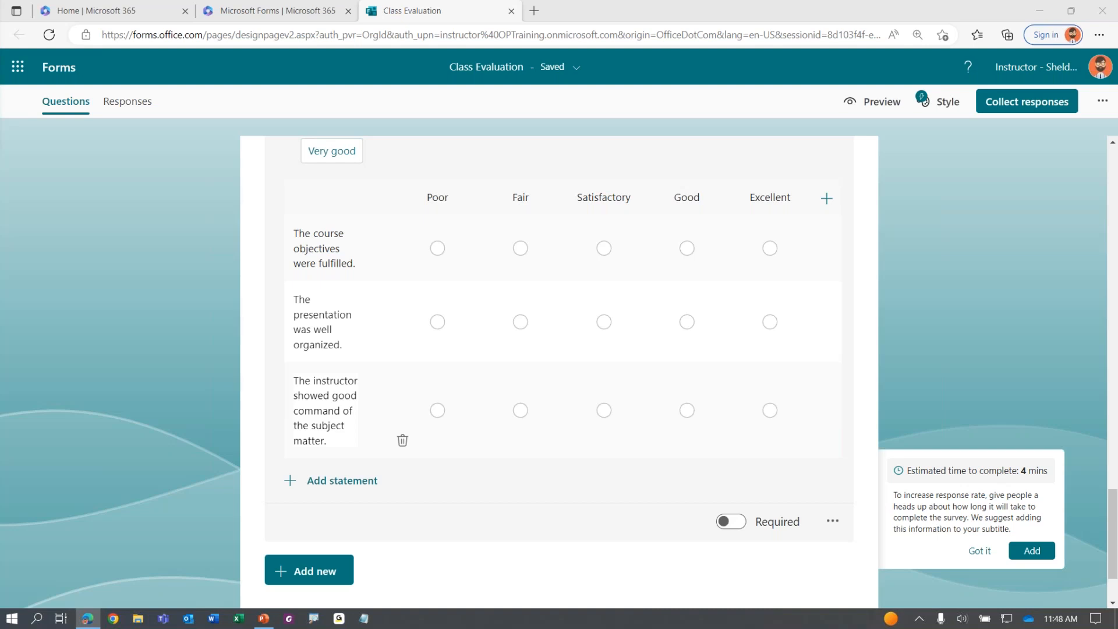
{"action": "left_click", "coordinate": [338, 484]}
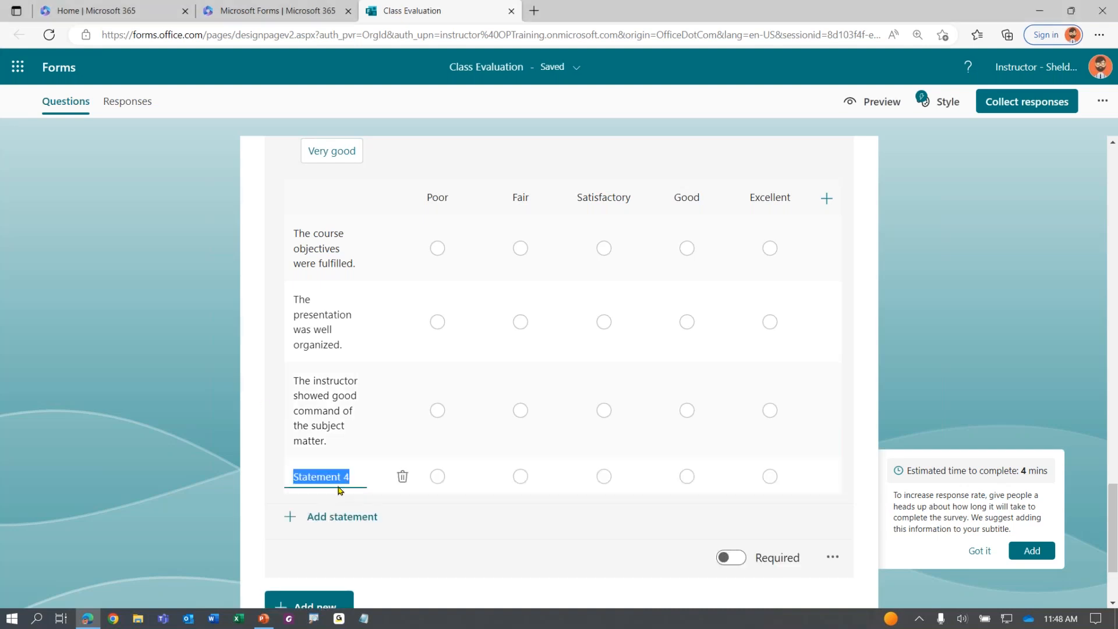
{"action": "type", "text": "The instructor responded to the needs of the group."}
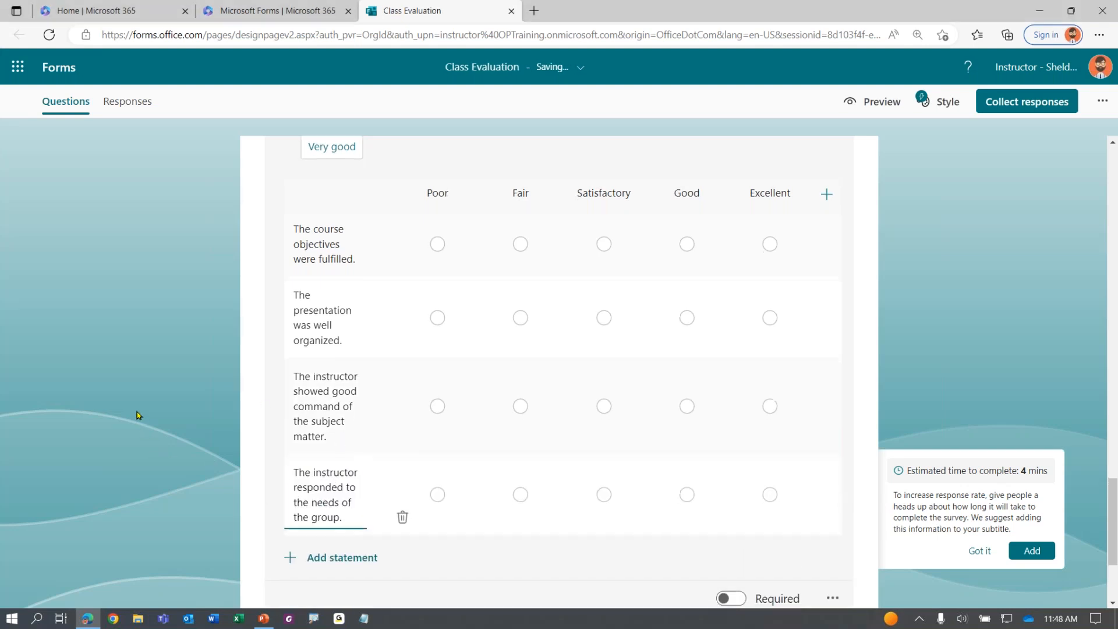
{"action": "scroll", "coordinate": [138, 414], "scroll_direction": "down", "scroll_amount": 1}
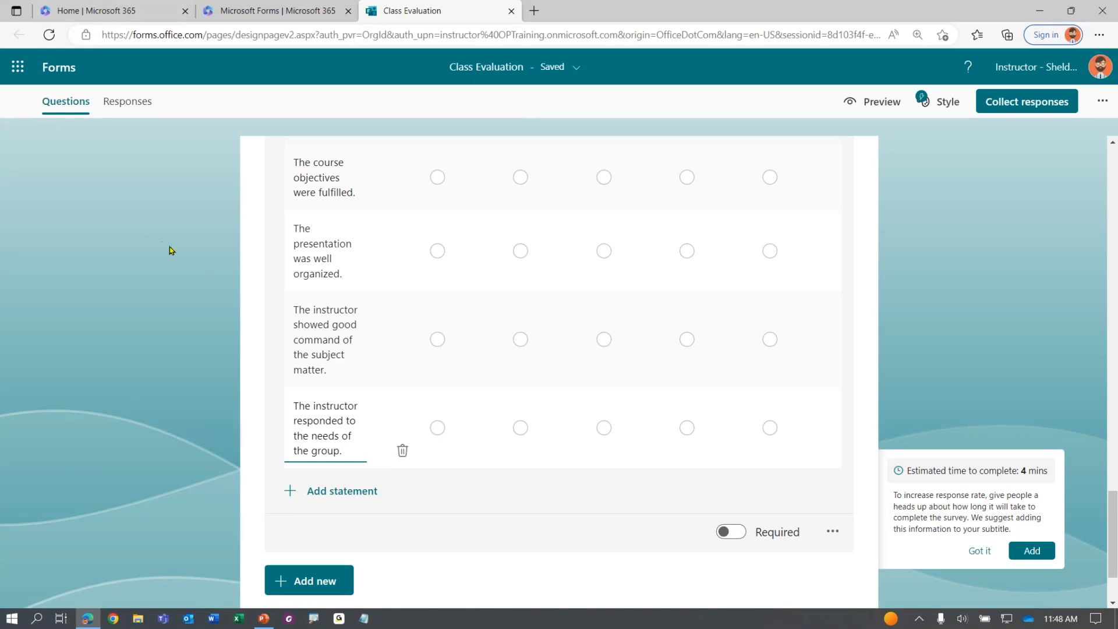
{"action": "scroll", "coordinate": [192, 262], "scroll_direction": "up", "scroll_amount": 2}
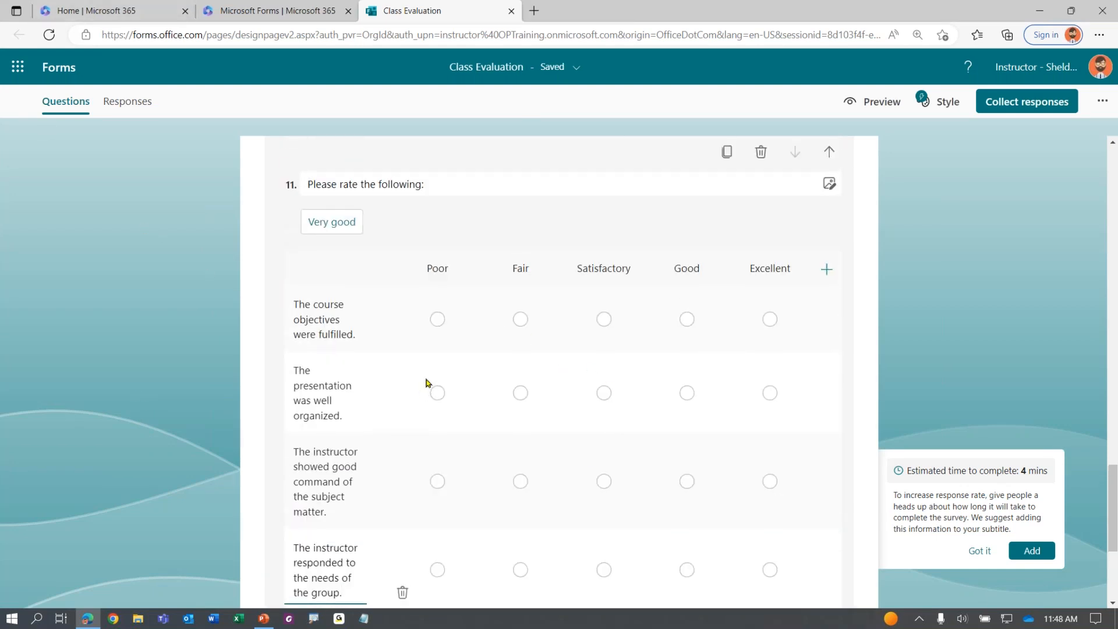
{"action": "scroll", "coordinate": [388, 285], "scroll_direction": "down", "scroll_amount": 1}
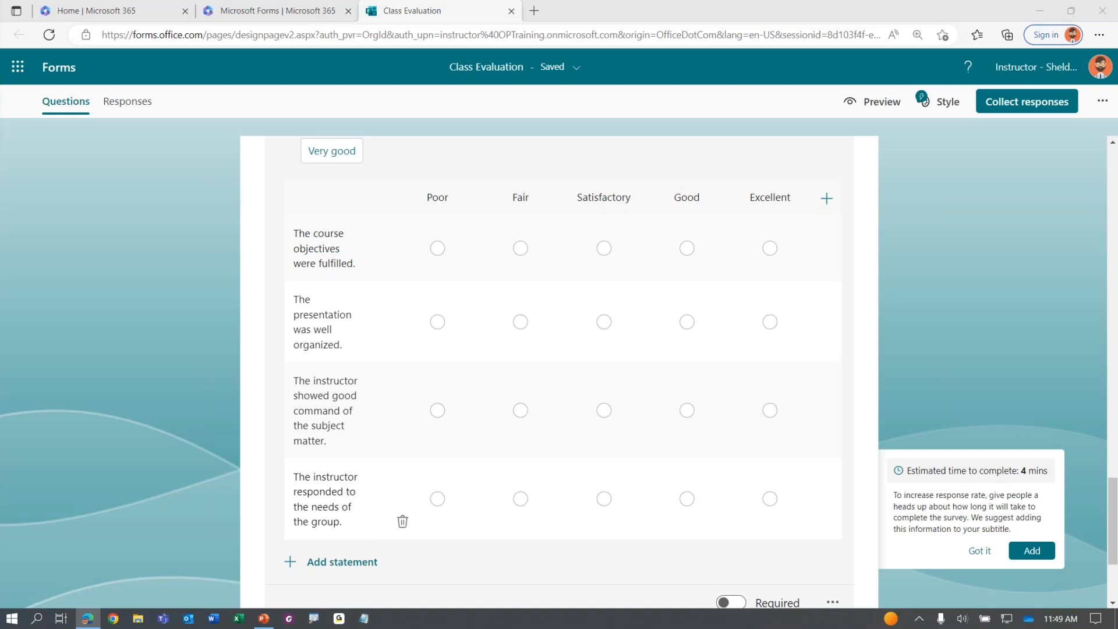
{"action": "scroll", "coordinate": [585, 402], "scroll_direction": "down", "scroll_amount": 3}
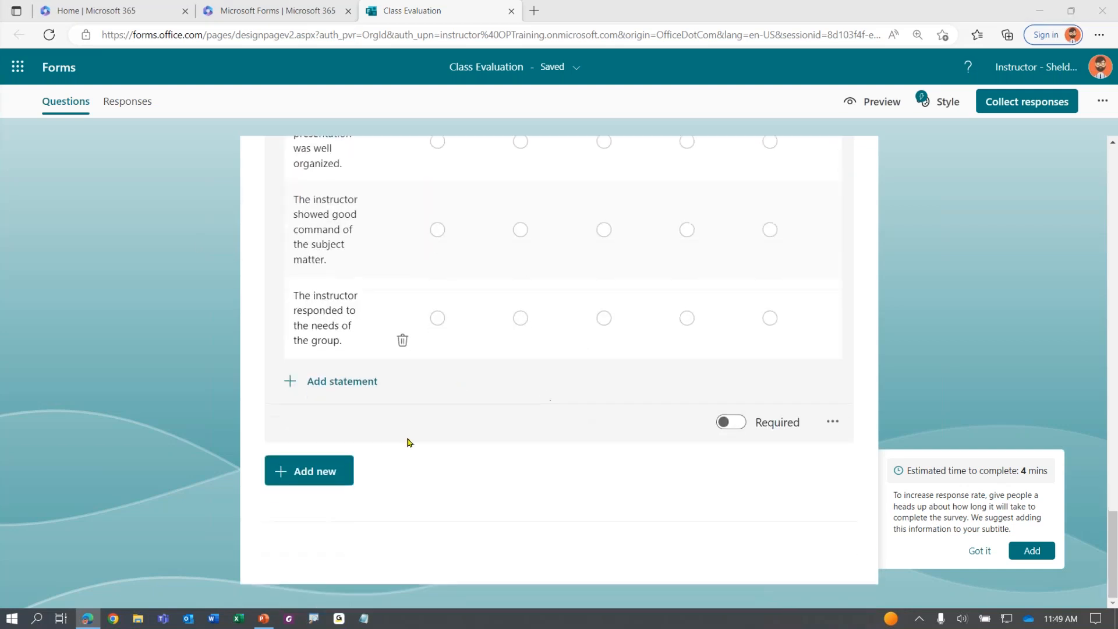
Add a Net Promoter Score question: 'How likely are you to recommend this training to a colleague?'
{"action": "left_click", "coordinate": [332, 474]}
{"action": "left_click", "coordinate": [643, 469]}
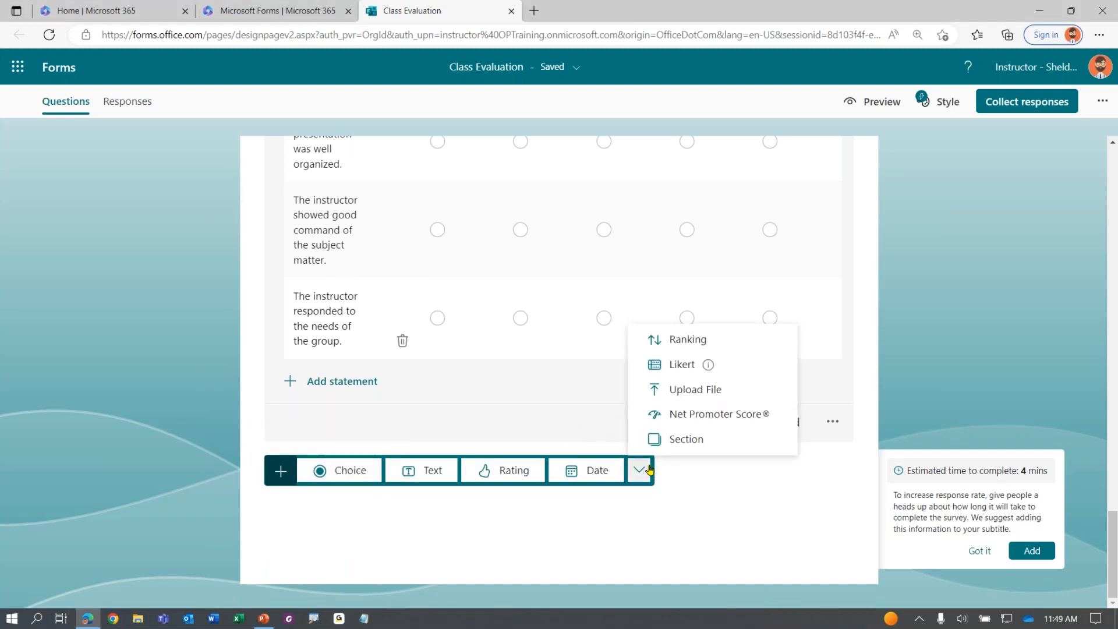
{"action": "left_click", "coordinate": [731, 416]}
{"action": "left_click", "coordinate": [325, 294]}
{"action": "left_click", "coordinate": [325, 295]}
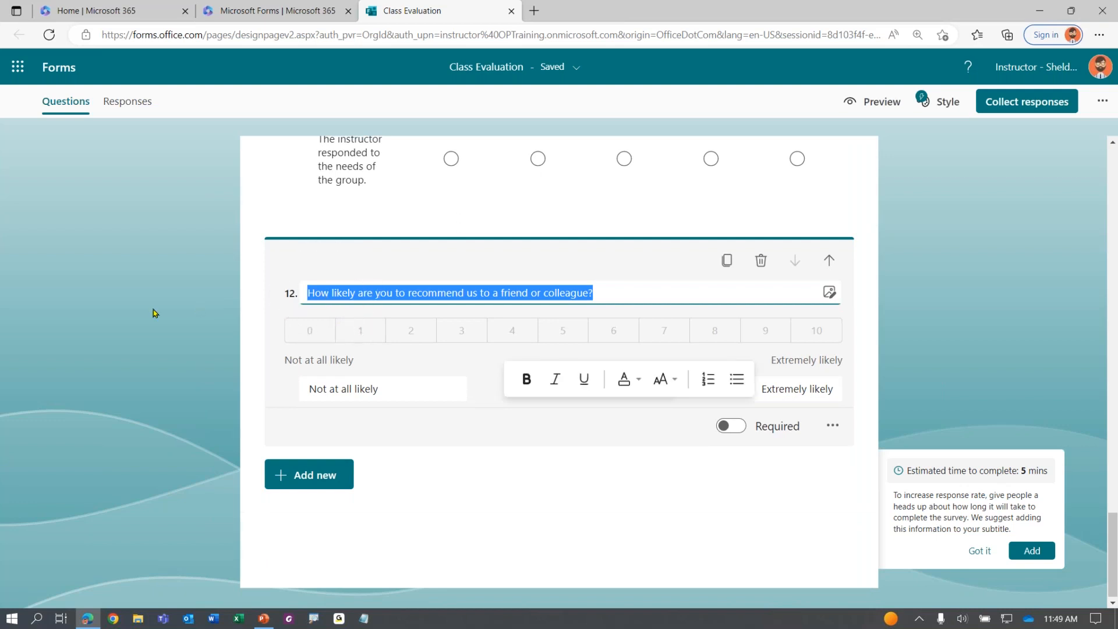
{"action": "type", "text": "How likely are you to recommend this training to a colleague?"}
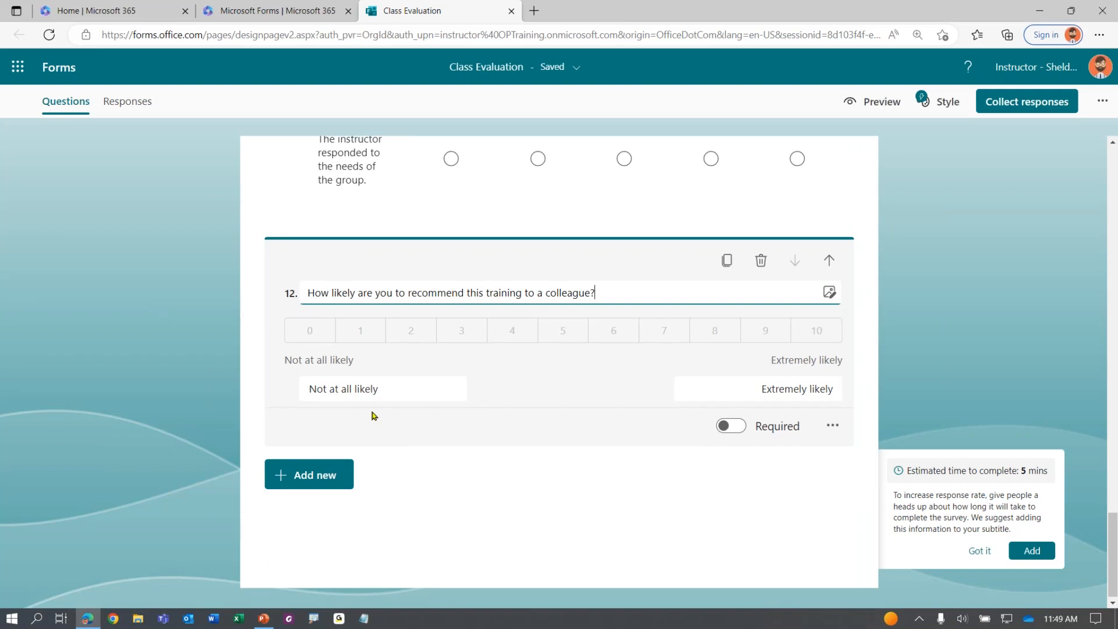
Check the 'Not at all likely' and 'Extremely likely' scale labels and close question 12
{"action": "left_click", "coordinate": [353, 391]}
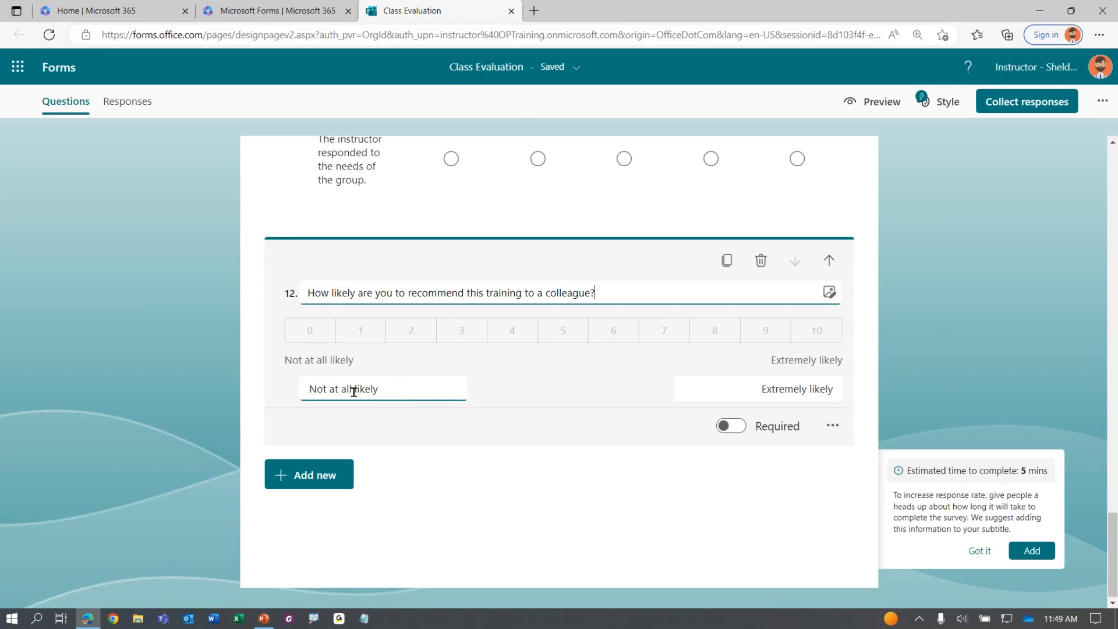
{"action": "left_click", "coordinate": [797, 392]}
{"action": "left_click", "coordinate": [70, 405]}
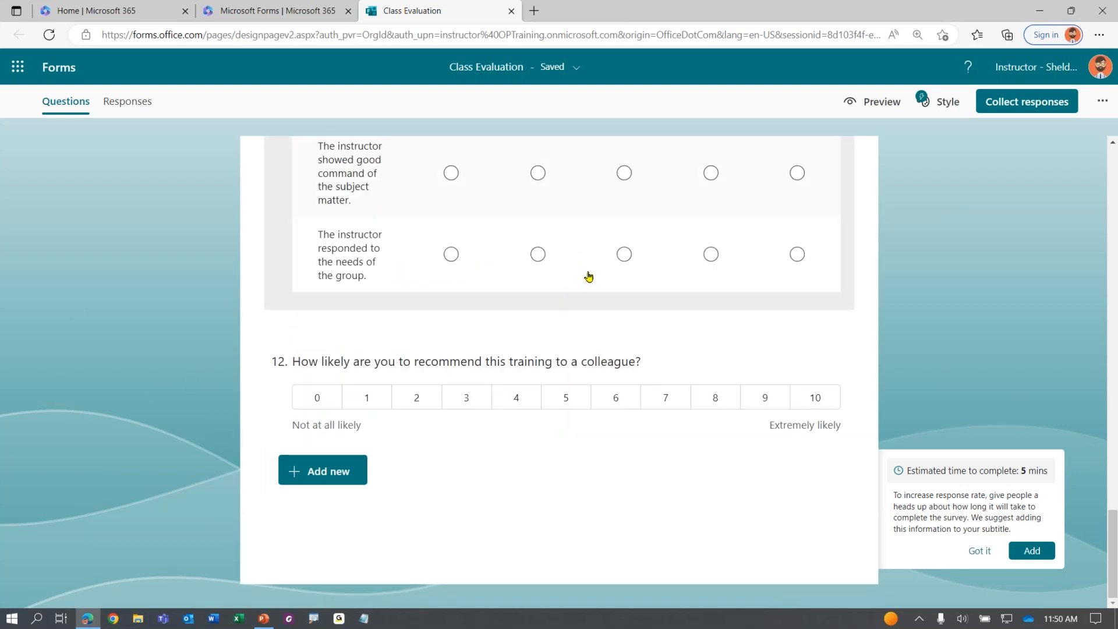
{"action": "scroll", "coordinate": [551, 327], "scroll_direction": "up", "scroll_amount": 10}
{"action": "scroll", "coordinate": [544, 327], "scroll_direction": "up", "scroll_amount": 10}
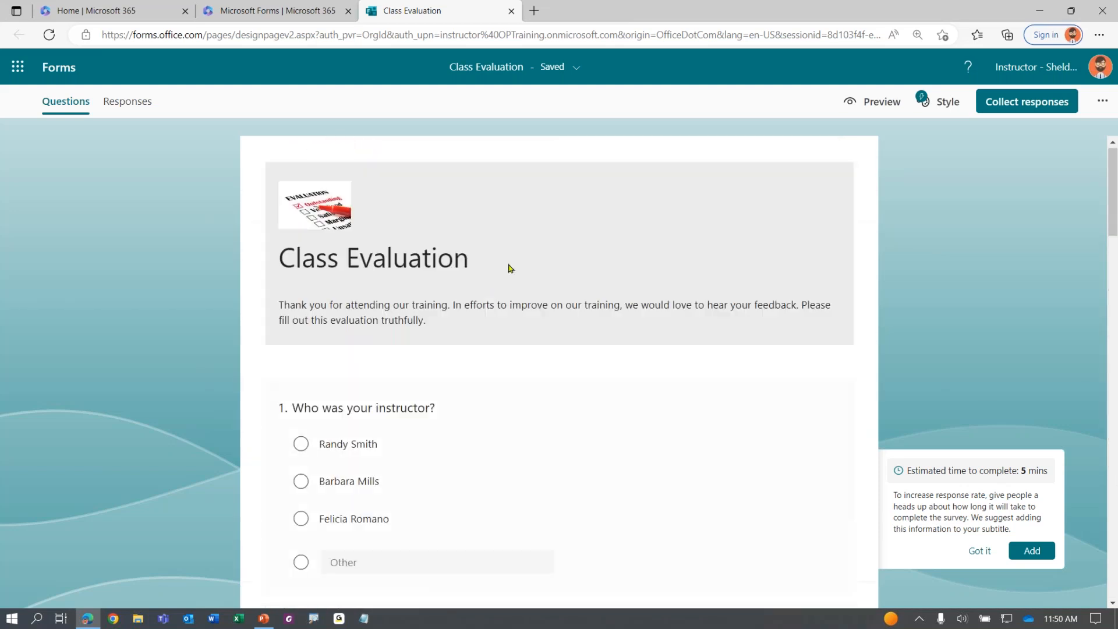
{"action": "scroll", "coordinate": [486, 294], "scroll_direction": "down", "scroll_amount": 15}
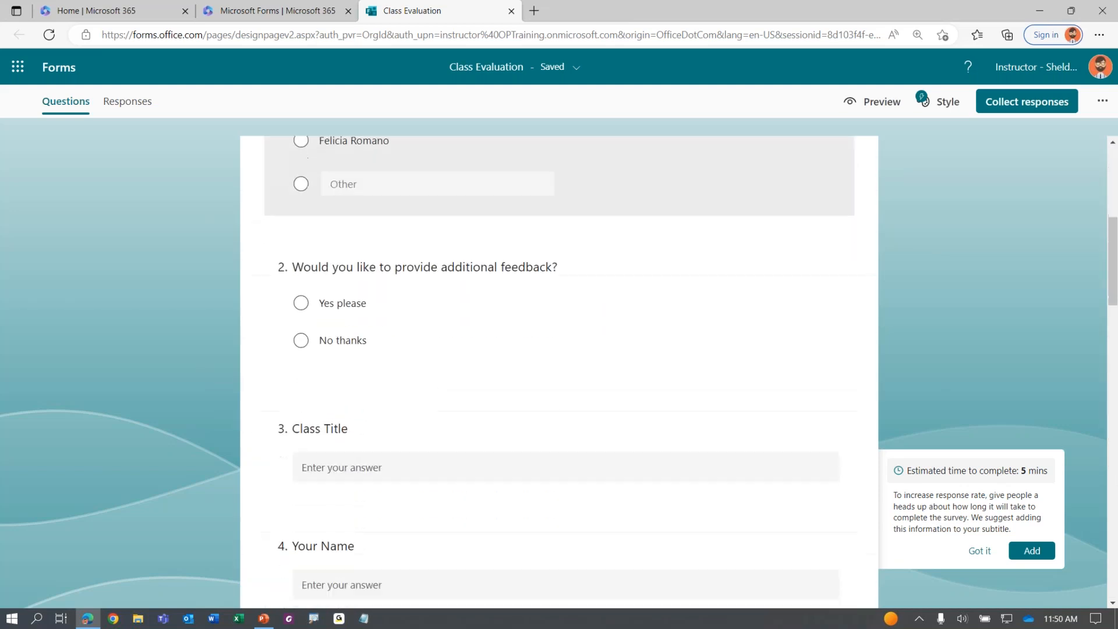
{"action": "scroll", "coordinate": [486, 304], "scroll_direction": "down", "scroll_amount": 10}
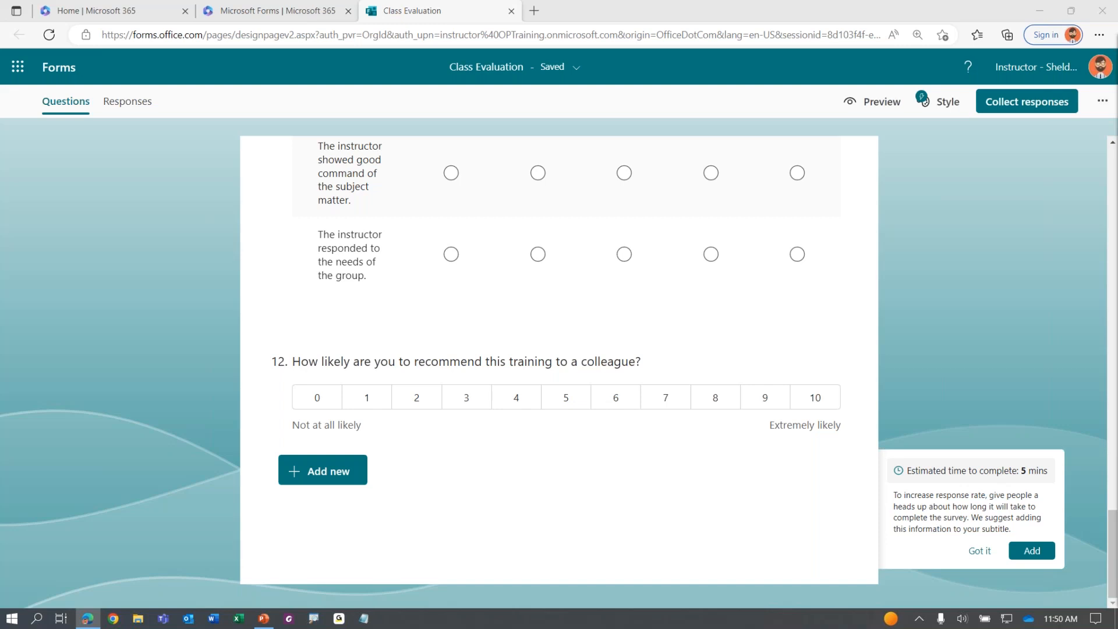
{"action": "left_click", "coordinate": [123, 367]}
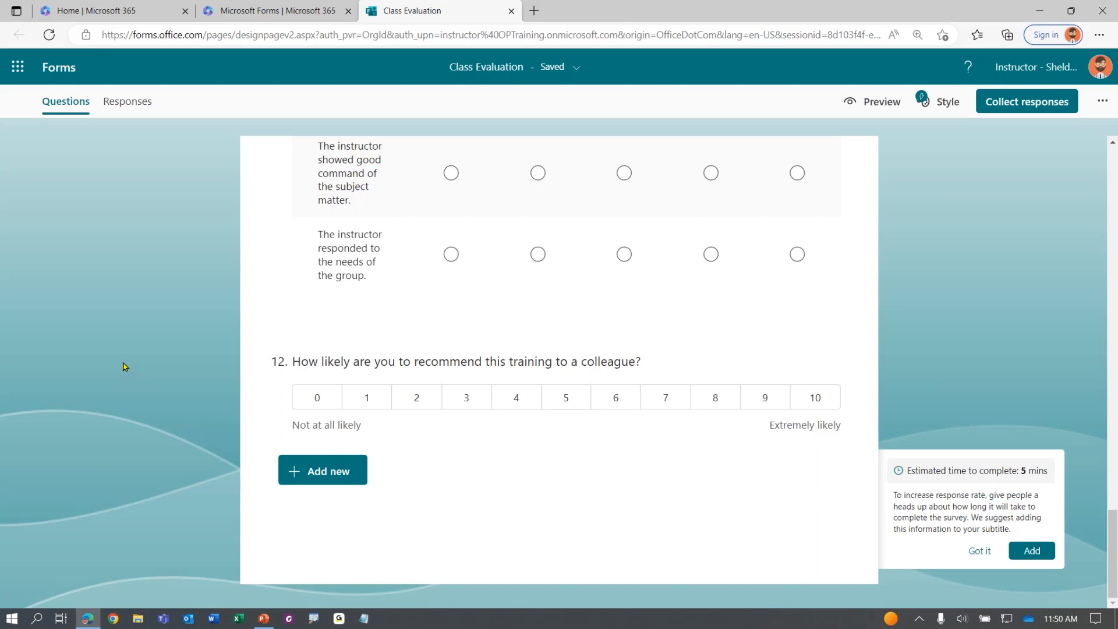
{"action": "key", "text": "Home"}
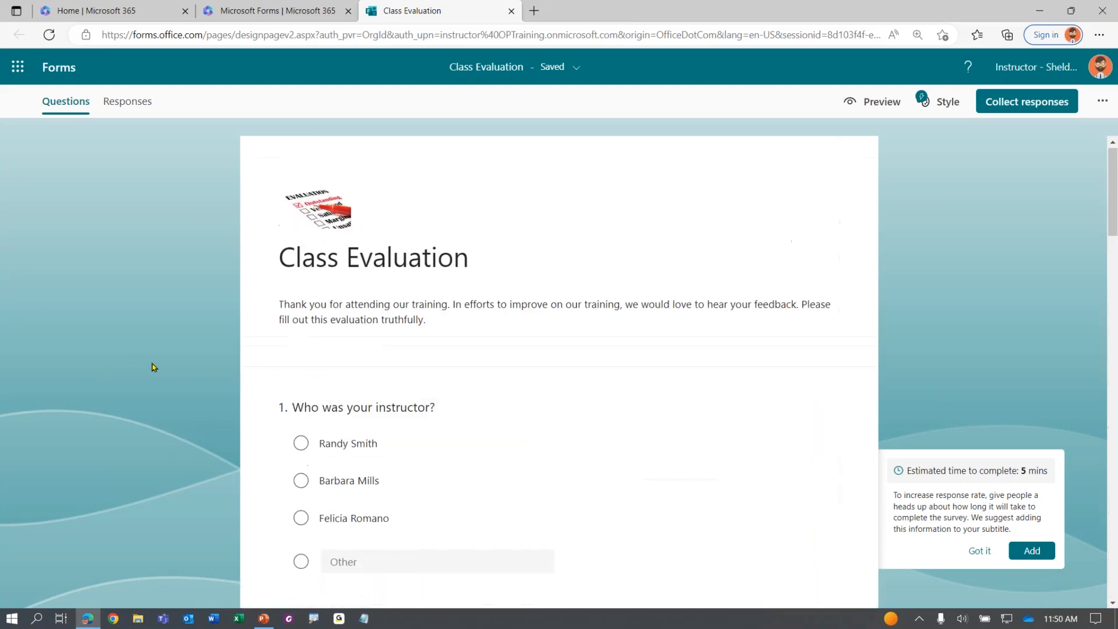
{"action": "scroll", "coordinate": [151, 363], "scroll_direction": "down", "scroll_amount": 2}
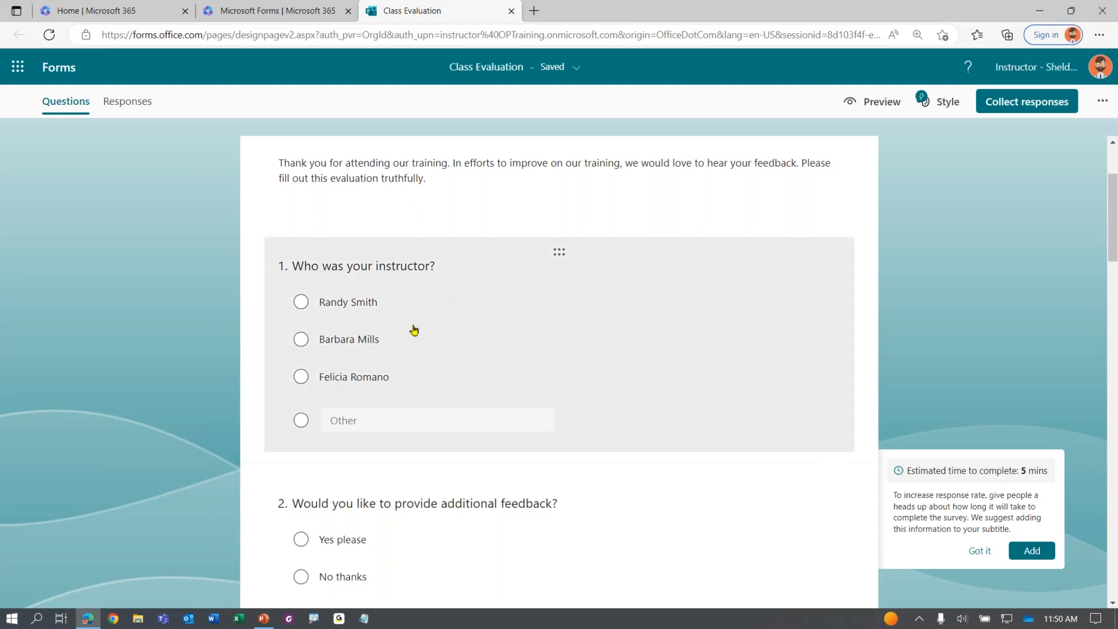
Make questions 1 and 2, Class Title and Your Name required
{"action": "left_click", "coordinate": [655, 330]}
{"action": "scroll", "coordinate": [658, 324], "scroll_direction": "down", "scroll_amount": 1}
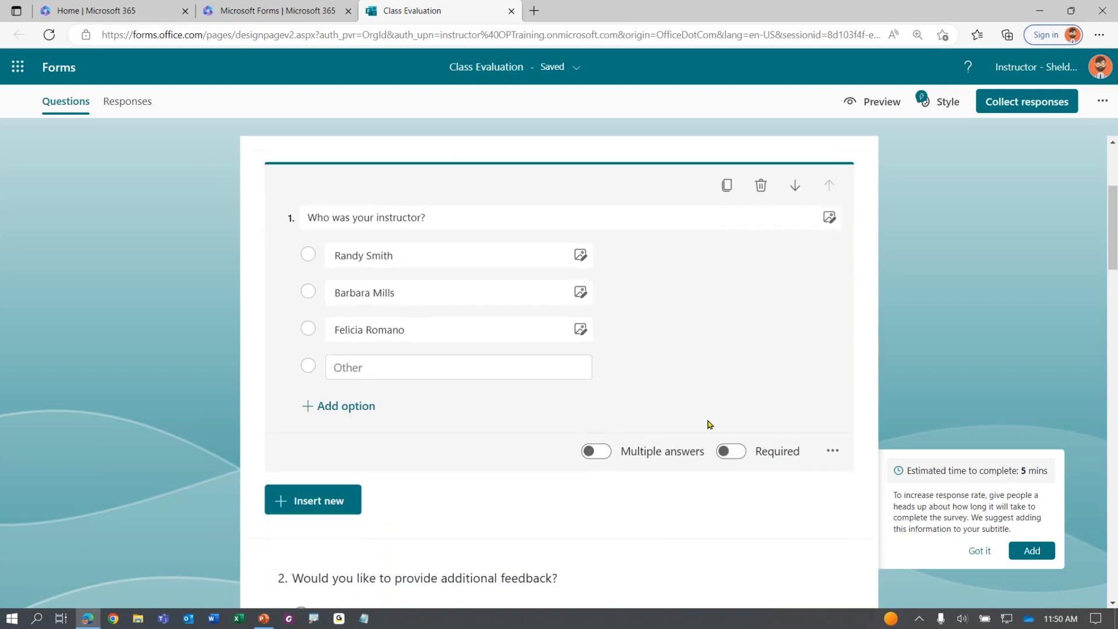
{"action": "key", "text": "ctrl"}
{"action": "key", "text": "ctrl"}
{"action": "key", "text": "ctrl"}
{"action": "key", "text": "ctrl"}
{"action": "key", "text": "ctrl"}
{"action": "key", "text": "ctrl"}
{"action": "key", "text": "ctrl"}
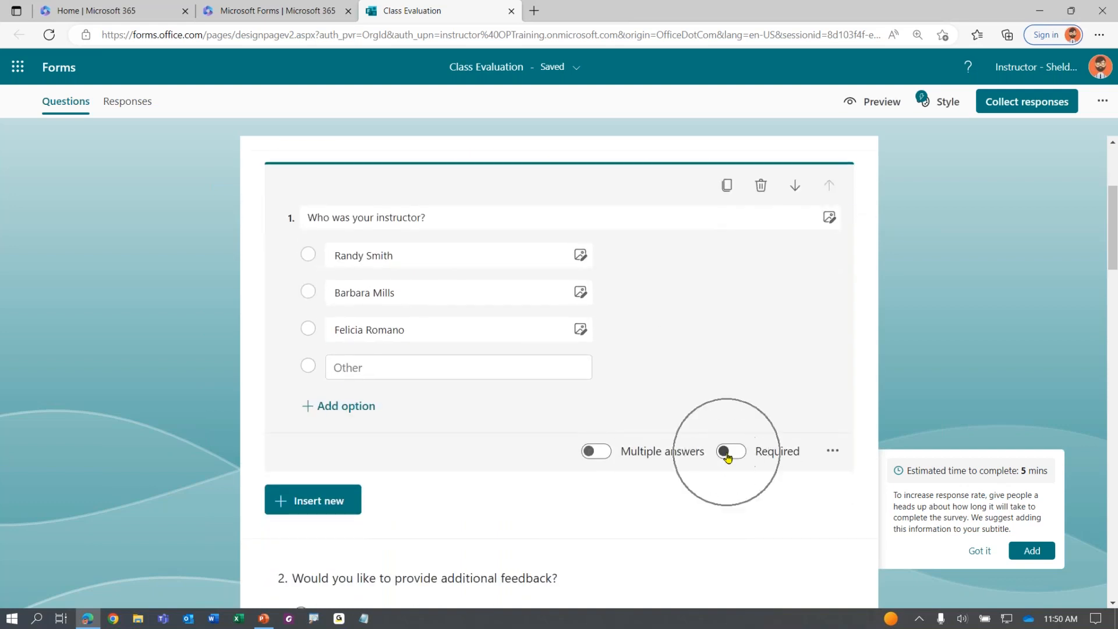
{"action": "left_click", "coordinate": [727, 454]}
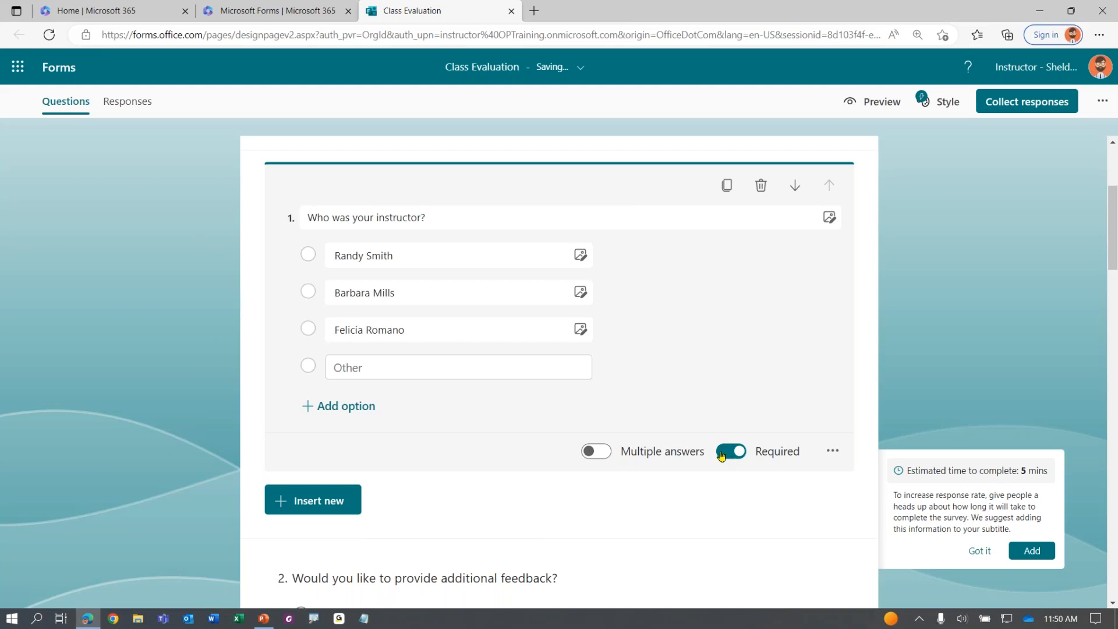
{"action": "scroll", "coordinate": [668, 332], "scroll_direction": "down", "scroll_amount": 4}
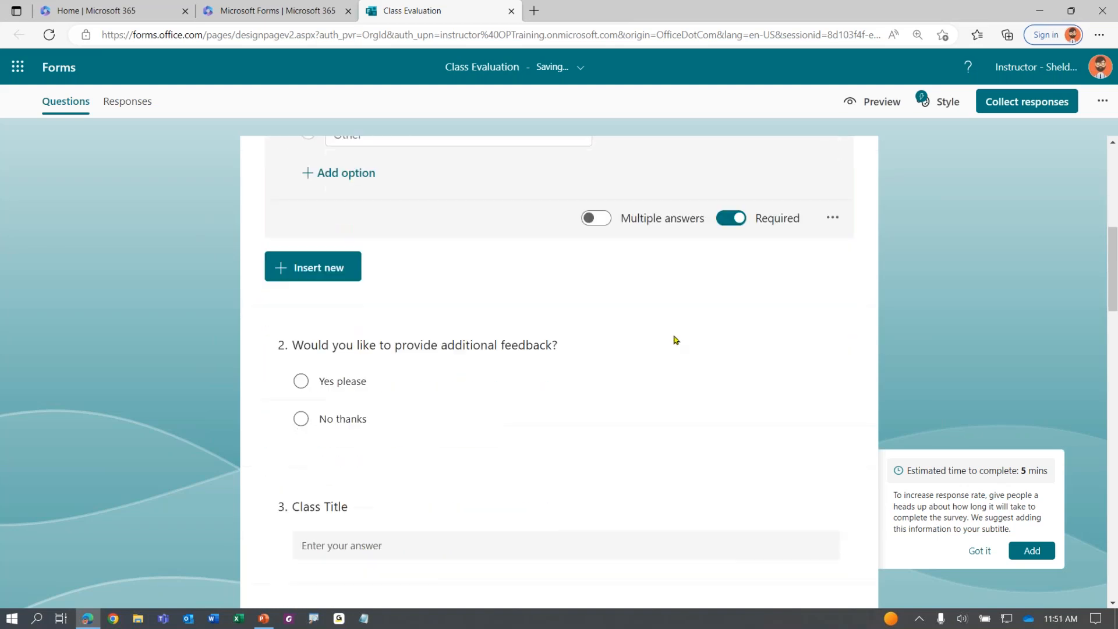
{"action": "left_click", "coordinate": [674, 353]}
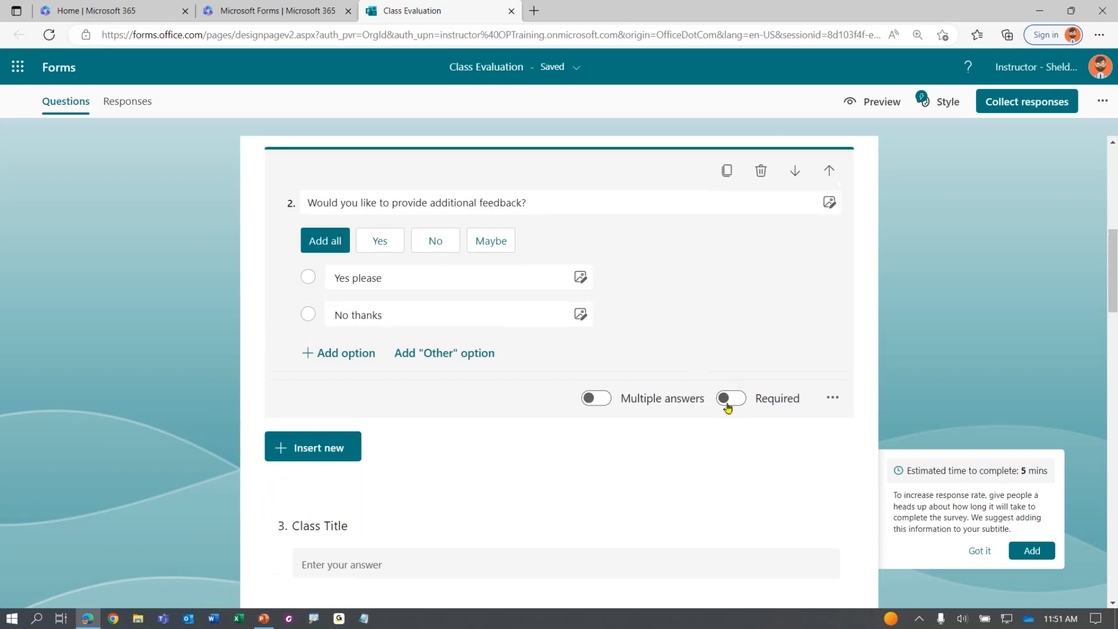
{"action": "left_click", "coordinate": [736, 397]}
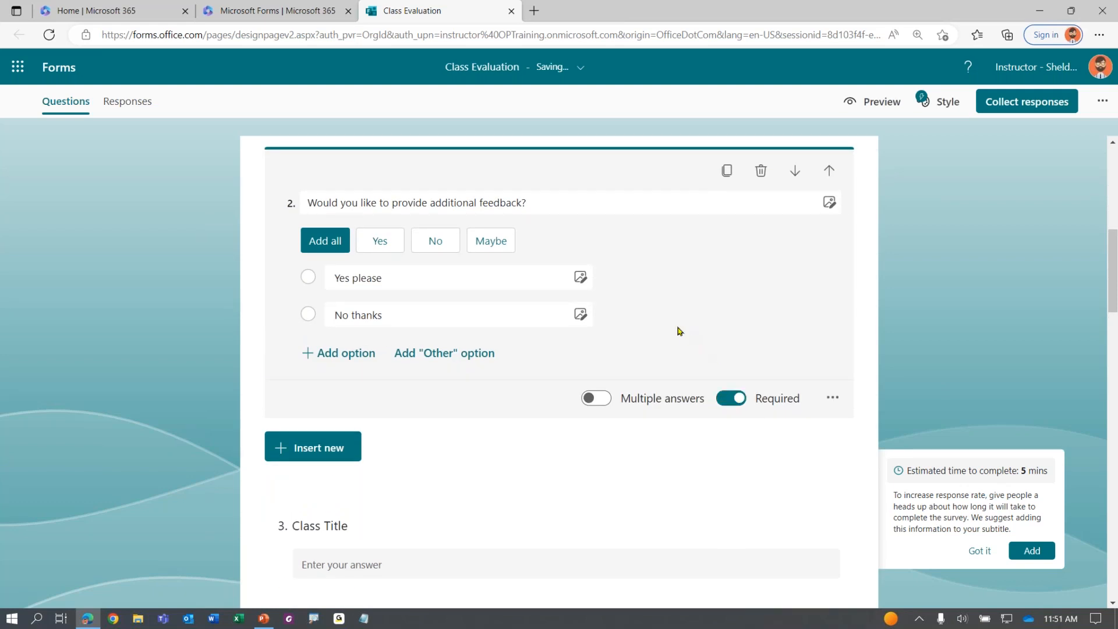
{"action": "scroll", "coordinate": [670, 319], "scroll_direction": "down", "scroll_amount": 1}
{"action": "scroll", "coordinate": [668, 318], "scroll_direction": "down", "scroll_amount": 3}
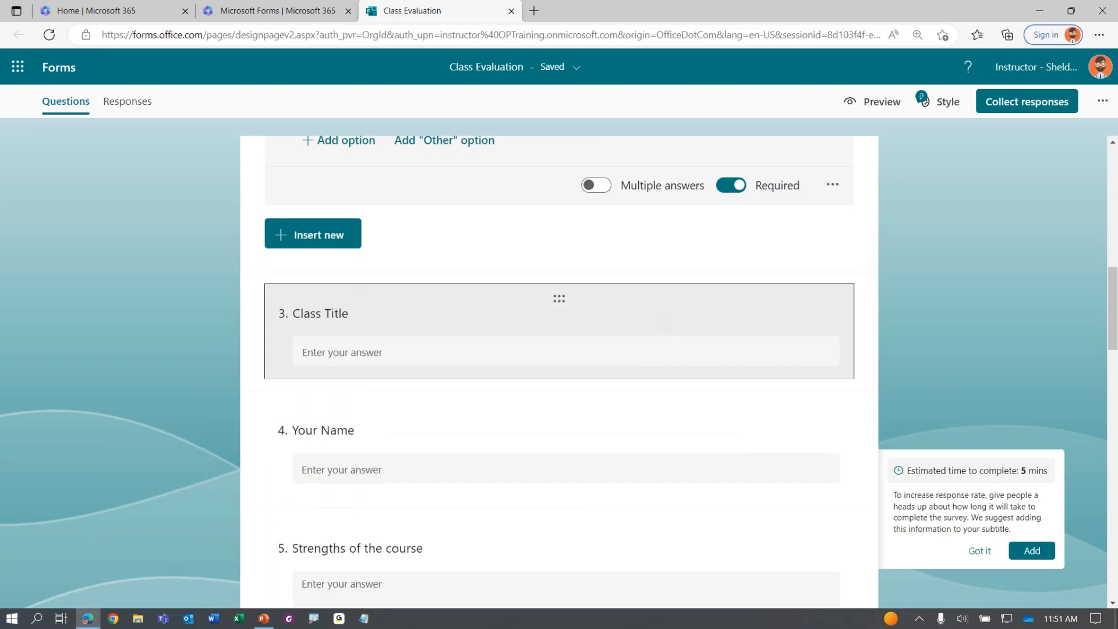
{"action": "left_click", "coordinate": [662, 320]}
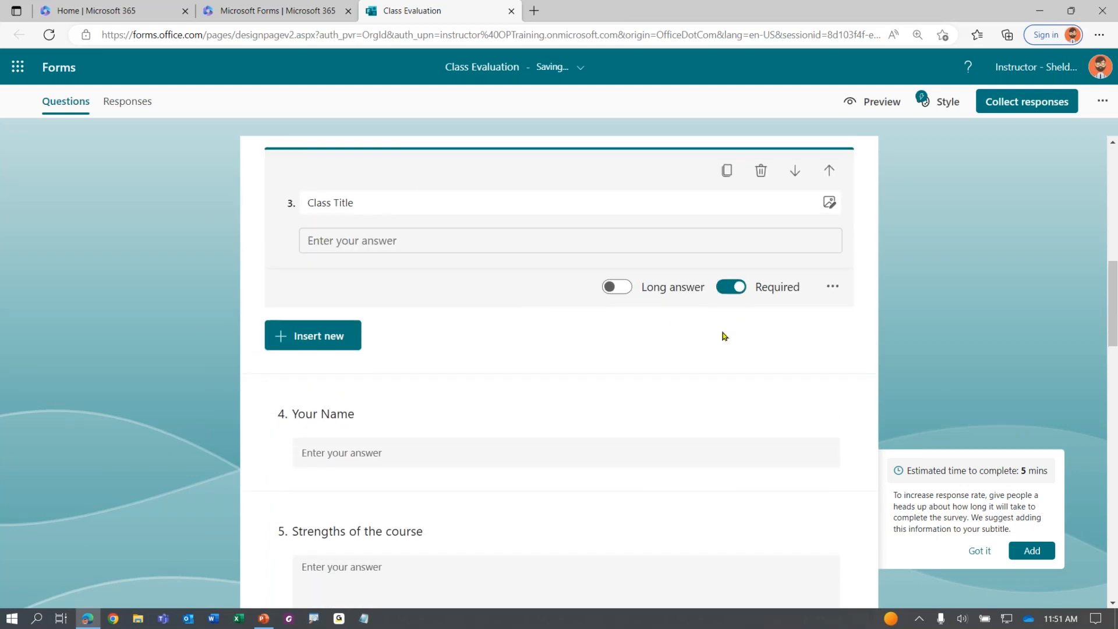
{"action": "left_click", "coordinate": [687, 417]}
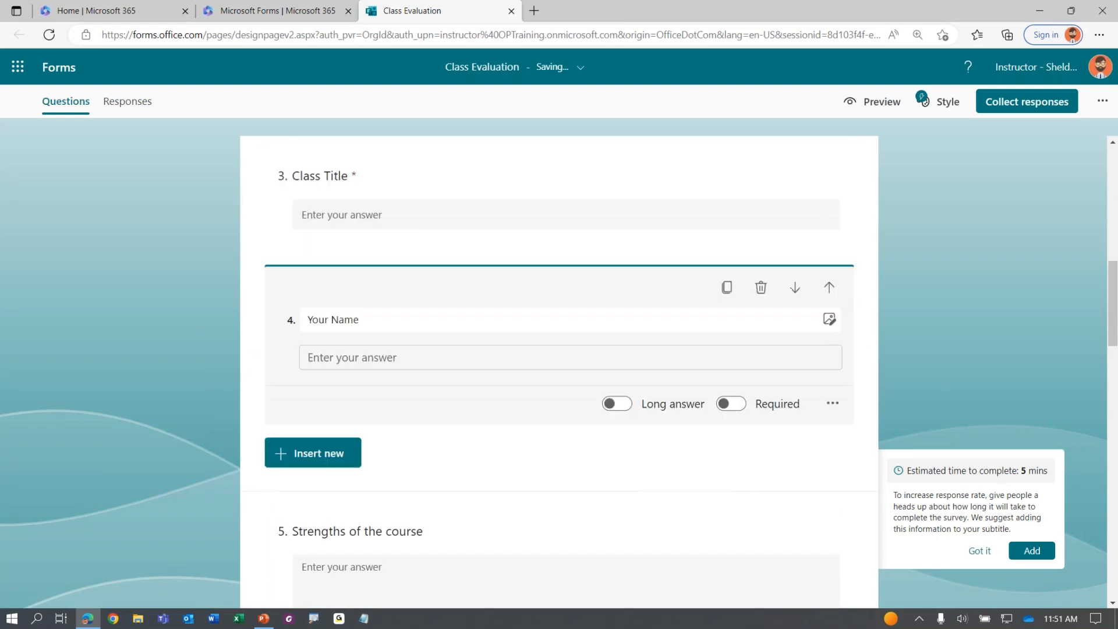
{"action": "left_click", "coordinate": [726, 404]}
Make the Overall class rating and Date of Class questions required
{"action": "scroll", "coordinate": [699, 361], "scroll_direction": "down", "scroll_amount": 3}
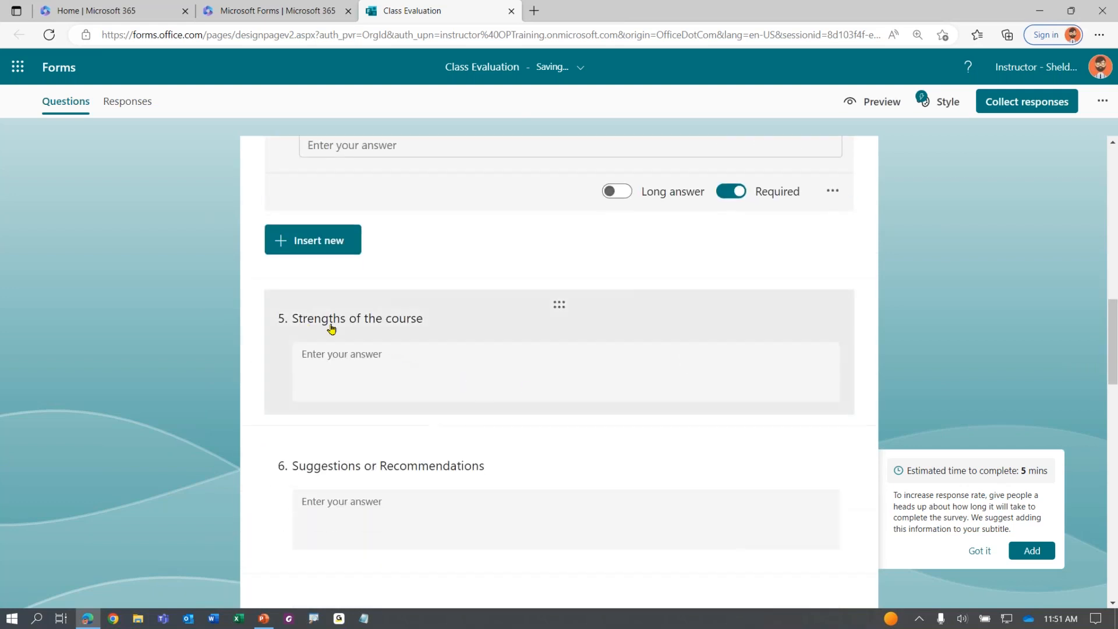
{"action": "scroll", "coordinate": [371, 319], "scroll_direction": "down", "scroll_amount": 2}
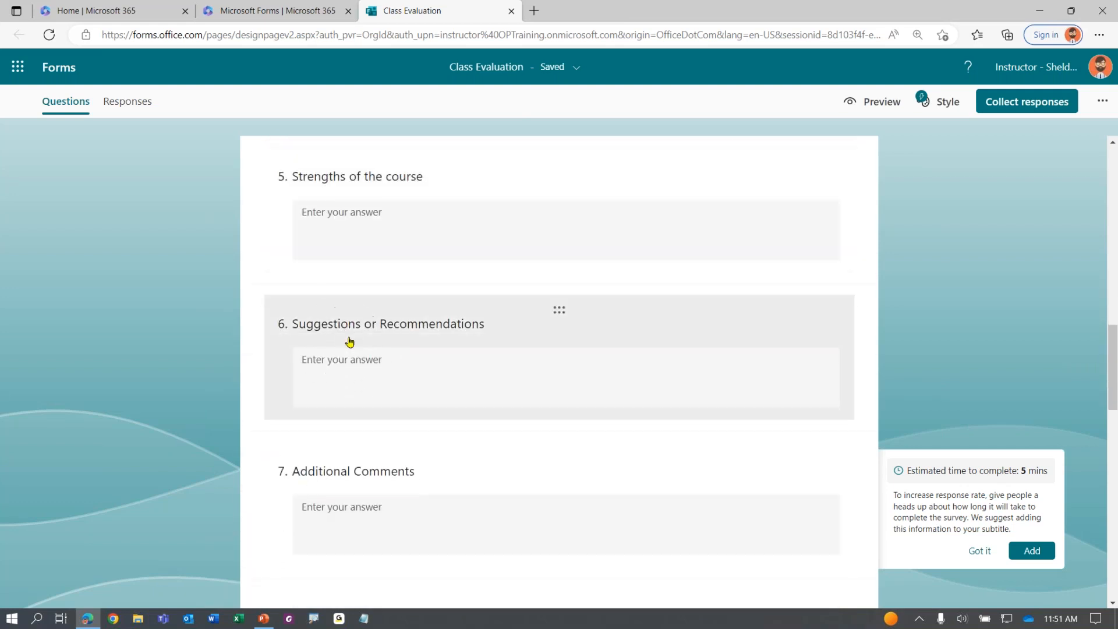
{"action": "scroll", "coordinate": [352, 361], "scroll_direction": "down", "scroll_amount": 2}
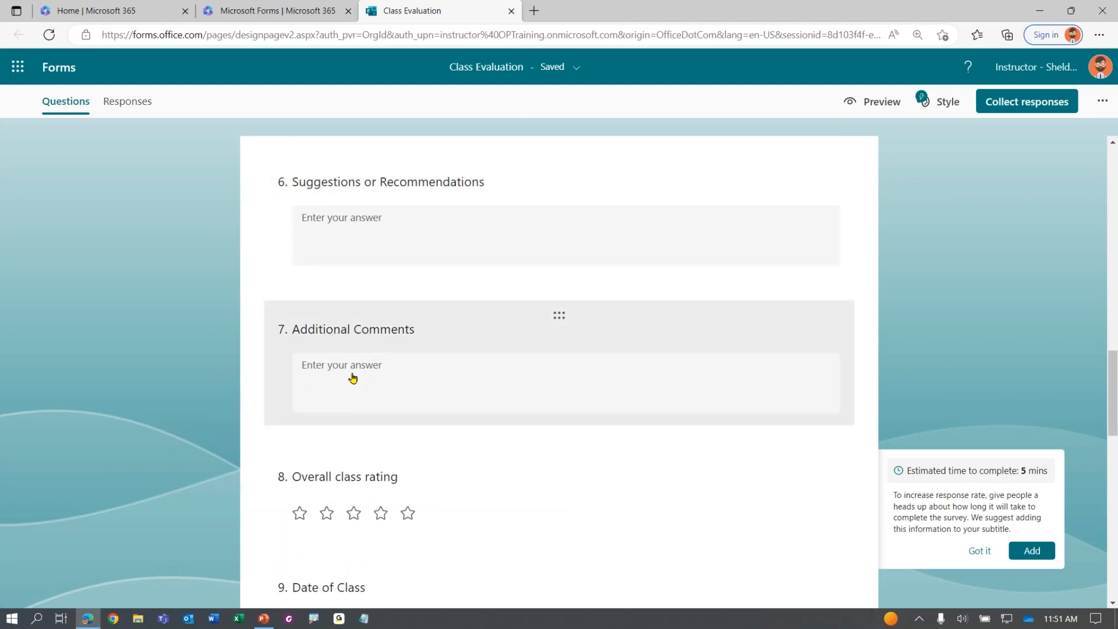
{"action": "scroll", "coordinate": [451, 424], "scroll_direction": "down", "scroll_amount": 2}
{"action": "left_click", "coordinate": [694, 352]}
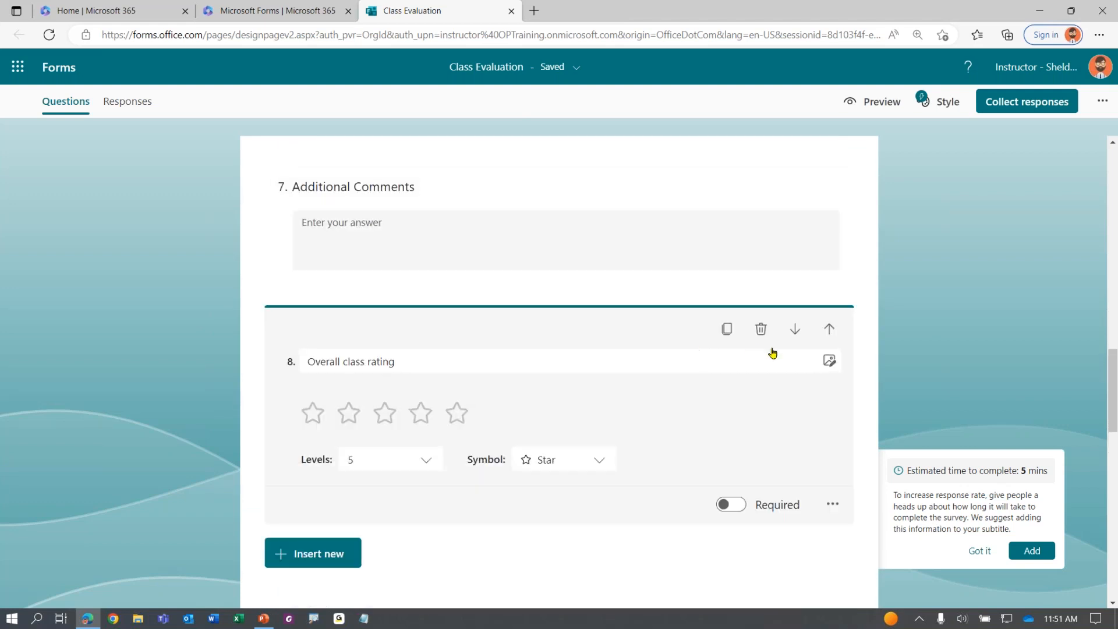
{"action": "left_click", "coordinate": [733, 507]}
{"action": "scroll", "coordinate": [580, 428], "scroll_direction": "down", "scroll_amount": 2}
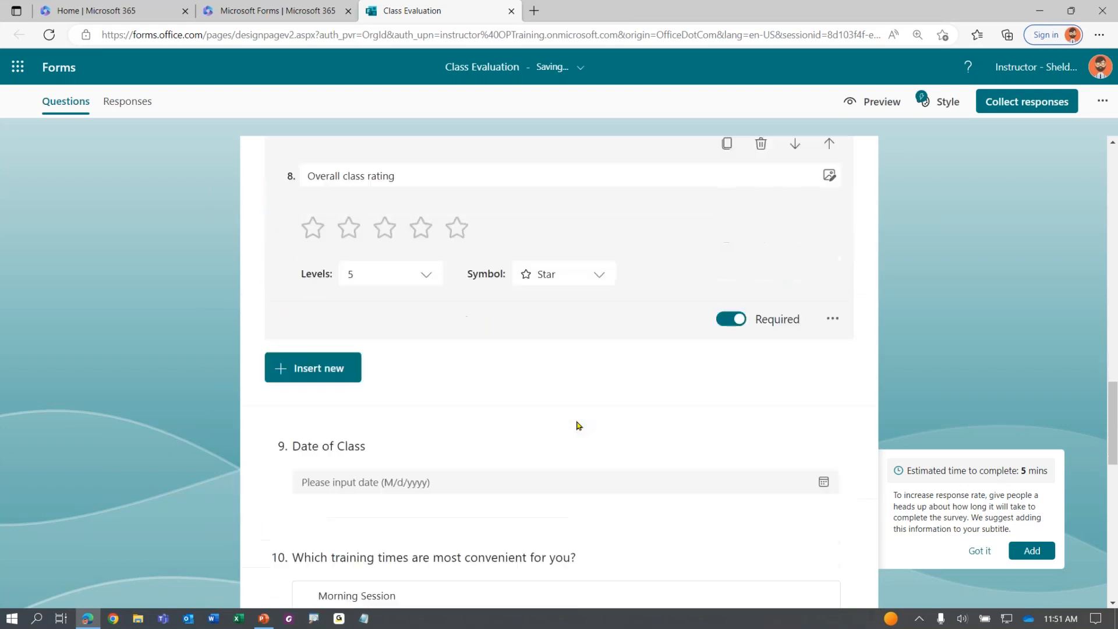
{"action": "scroll", "coordinate": [578, 425], "scroll_direction": "down", "scroll_amount": 3}
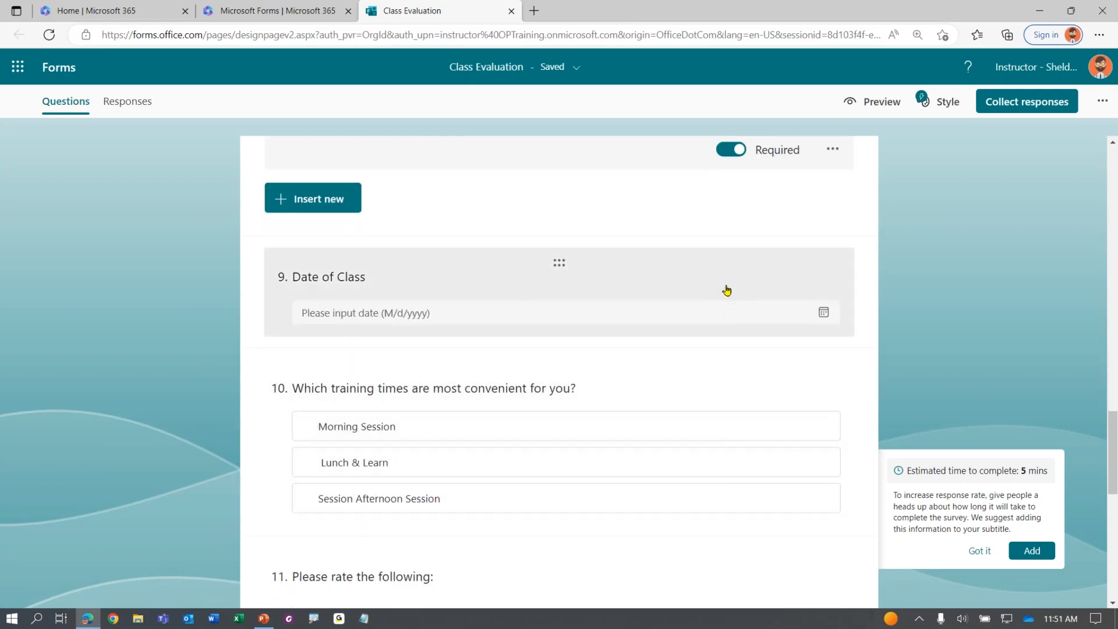
{"action": "left_click", "coordinate": [727, 290]}
{"action": "left_click", "coordinate": [737, 289]}
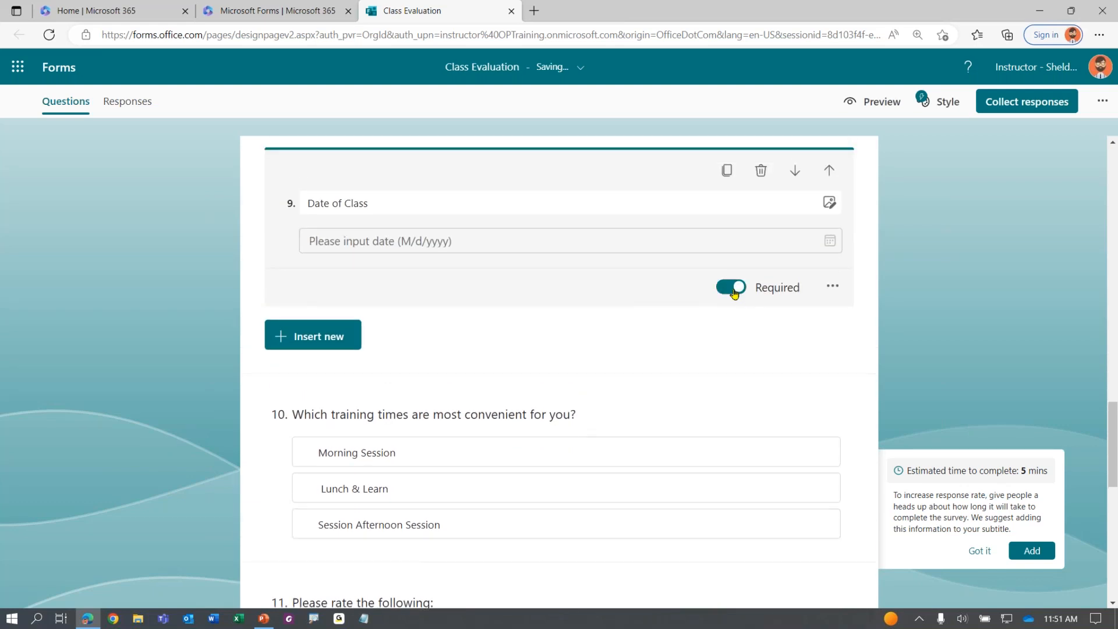
{"action": "scroll", "coordinate": [690, 403], "scroll_direction": "down", "scroll_amount": 3}
Mark Likert question 11 required, keeping its Poor-to-Excellent scale and statements
{"action": "left_click", "coordinate": [676, 401]}
{"action": "scroll", "coordinate": [706, 227], "scroll_direction": "down", "scroll_amount": 2}
{"action": "scroll", "coordinate": [669, 326], "scroll_direction": "down", "scroll_amount": 2}
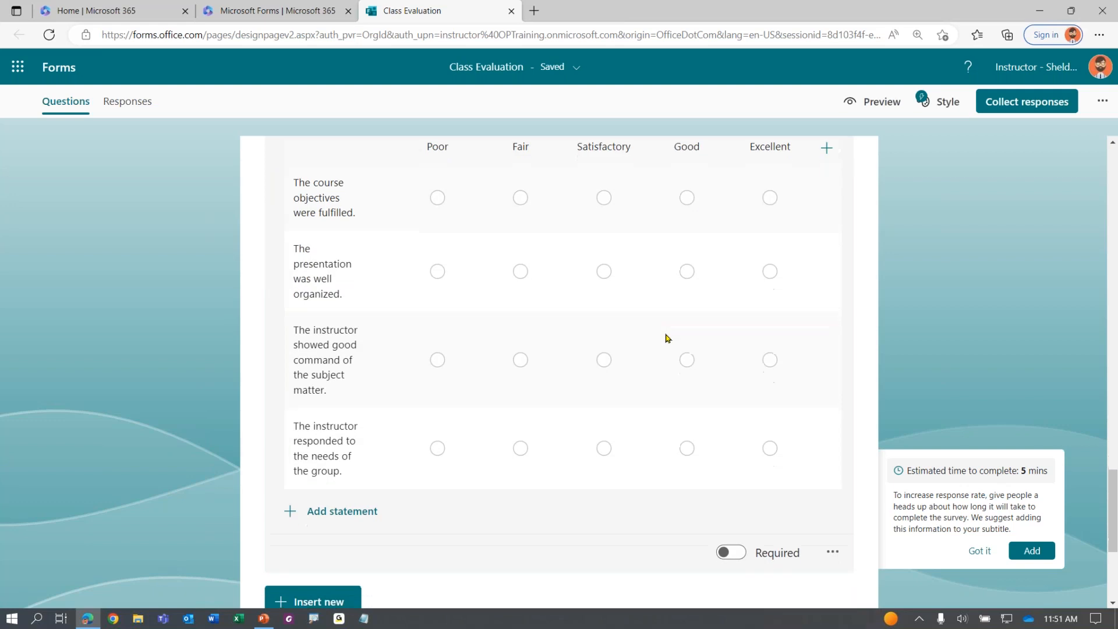
{"action": "scroll", "coordinate": [668, 337], "scroll_direction": "down", "scroll_amount": 3}
{"action": "left_click", "coordinate": [728, 338]}
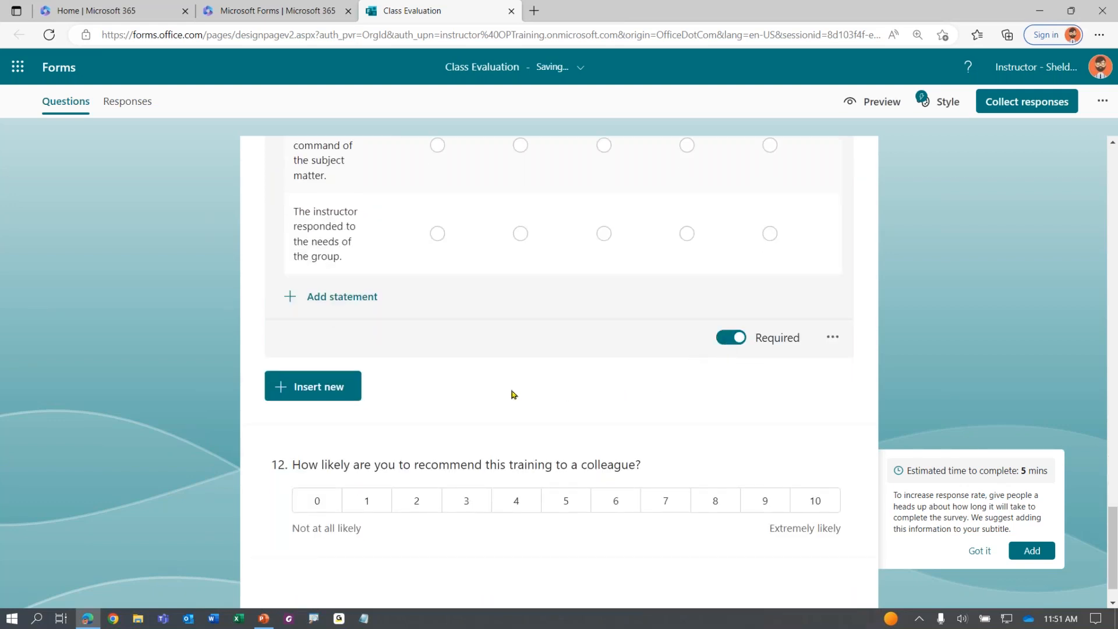
{"action": "left_click", "coordinate": [165, 398]}
{"action": "scroll", "coordinate": [222, 387], "scroll_direction": "up", "scroll_amount": 6}
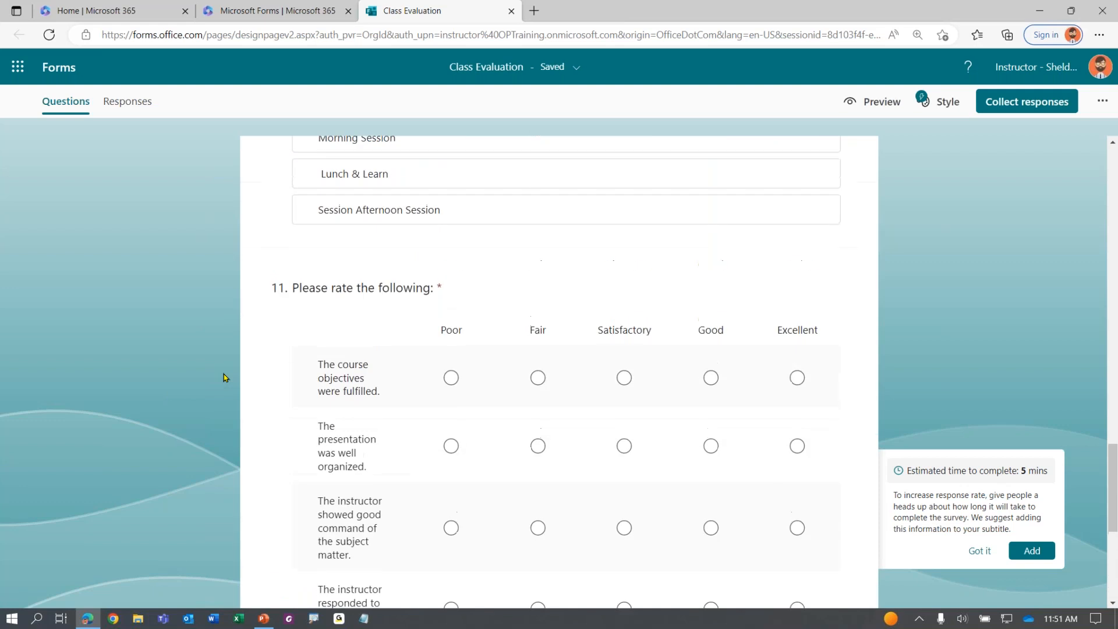
{"action": "left_click", "coordinate": [442, 293]}
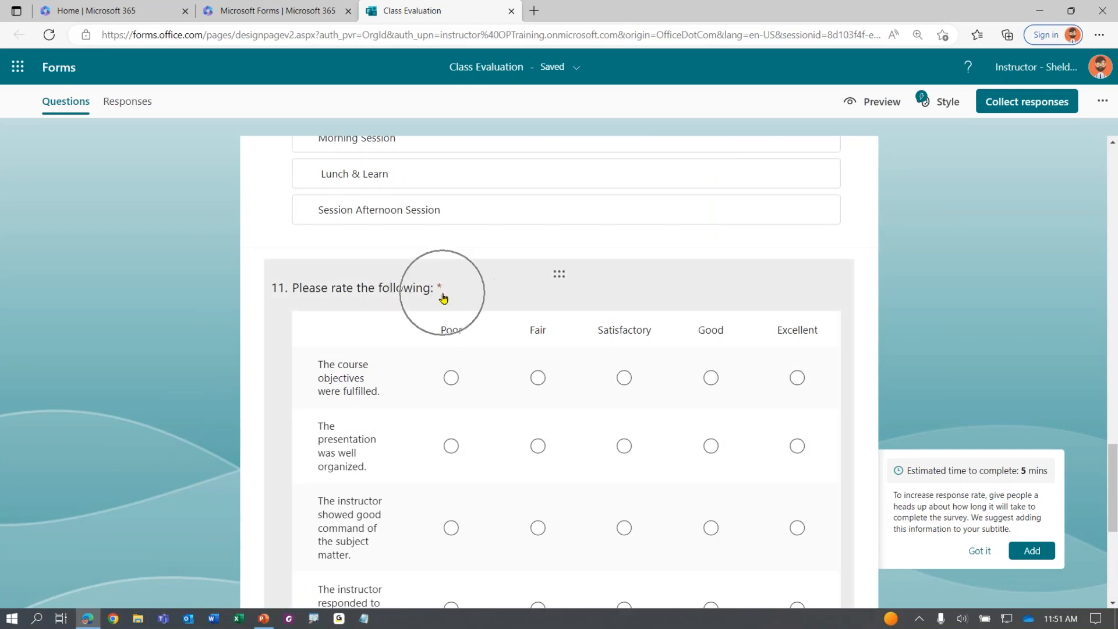
{"action": "left_click", "coordinate": [443, 297]}
{"action": "key", "text": "ctrl"}
{"action": "key", "text": "ctrl"}
{"action": "key", "text": "ctrl"}
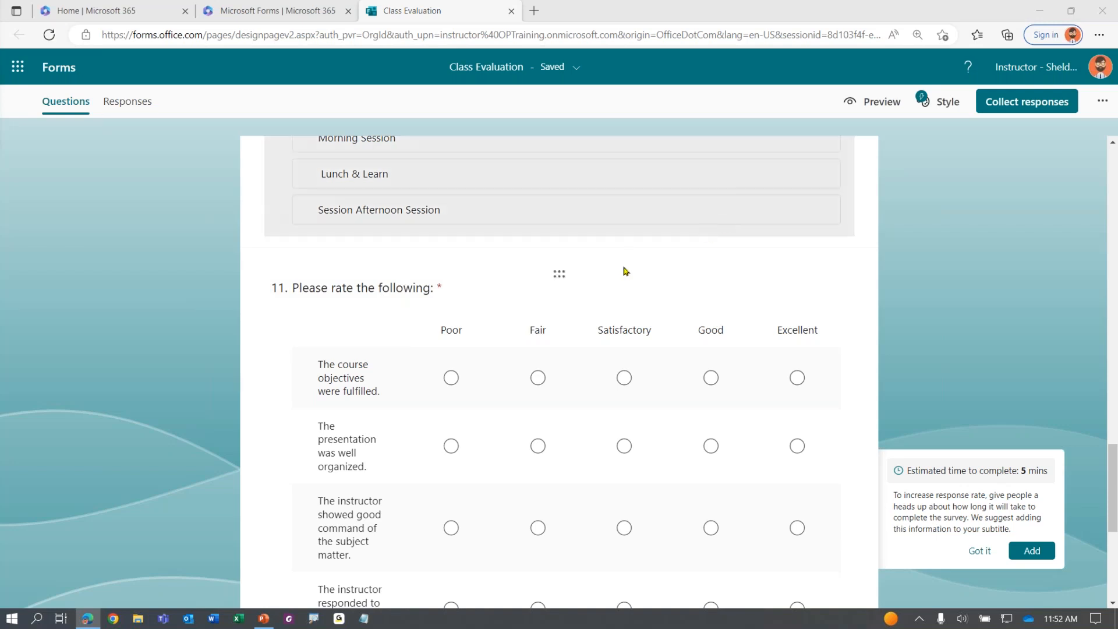
Scroll through the form to check the required instructor and additional-feedback questions
{"action": "scroll", "coordinate": [617, 239], "scroll_direction": "up", "scroll_amount": 5}
{"action": "scroll", "coordinate": [594, 317], "scroll_direction": "up", "scroll_amount": 10}
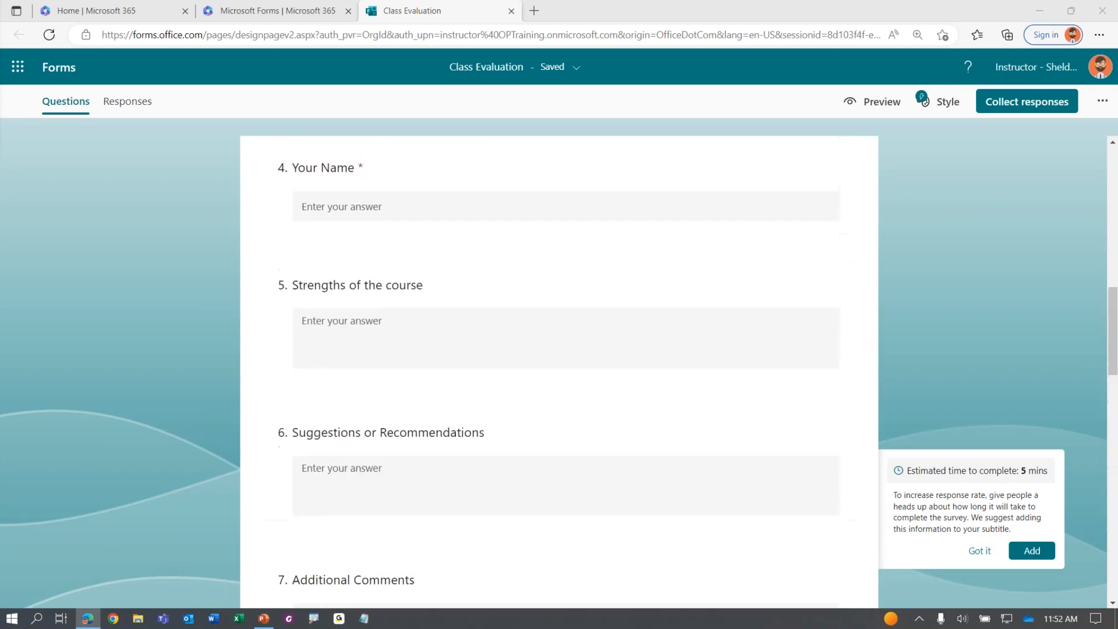
{"action": "scroll", "coordinate": [595, 318], "scroll_direction": "up", "scroll_amount": 6}
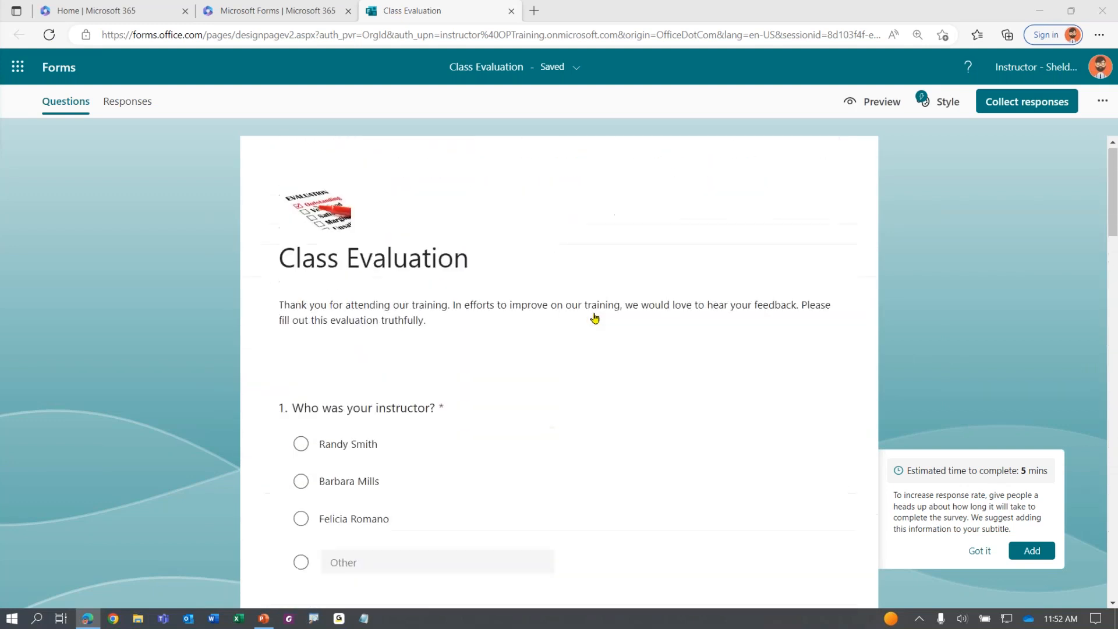
{"action": "scroll", "coordinate": [594, 317], "scroll_direction": "down", "scroll_amount": 2}
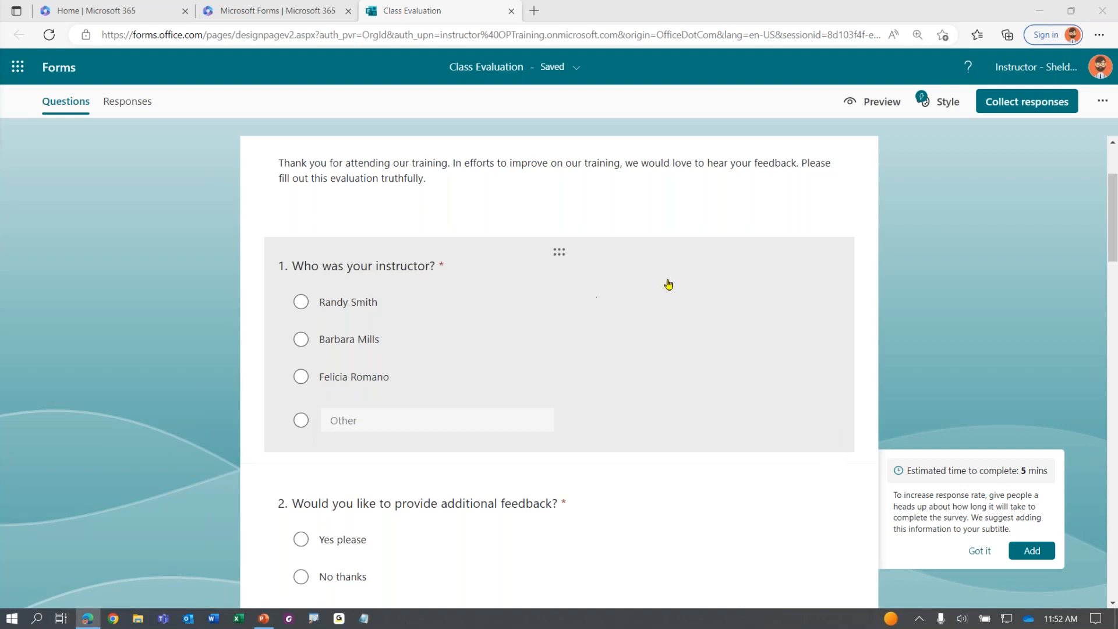
Give 'Who was your instructor?' a subtitle asking respondents to pick an instructor or use Other
{"action": "left_click", "coordinate": [660, 323]}
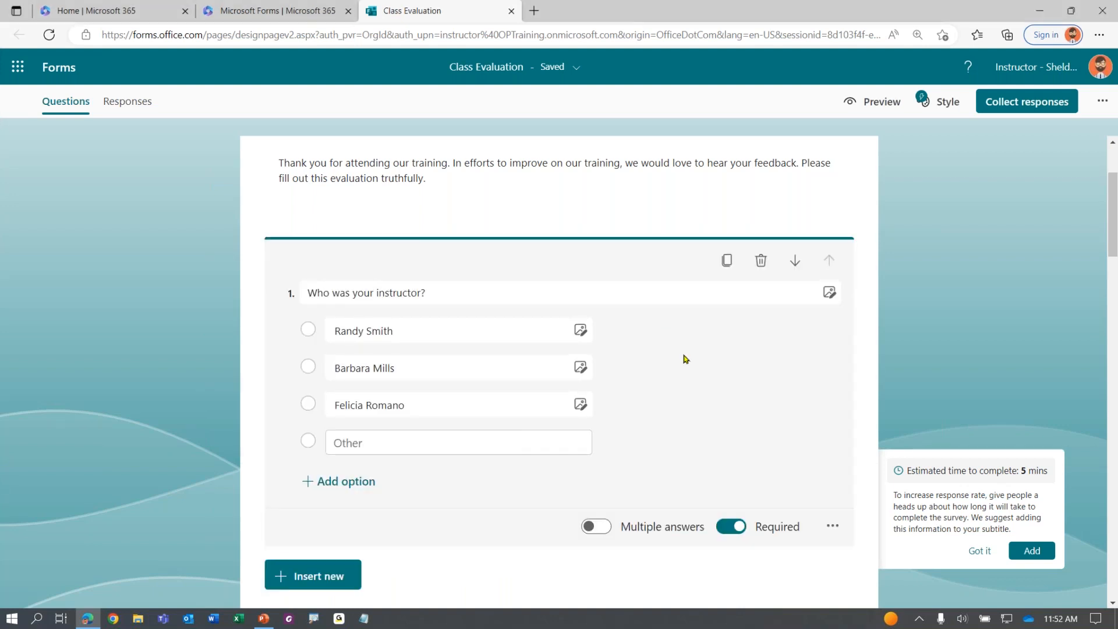
{"action": "left_click", "coordinate": [833, 527]}
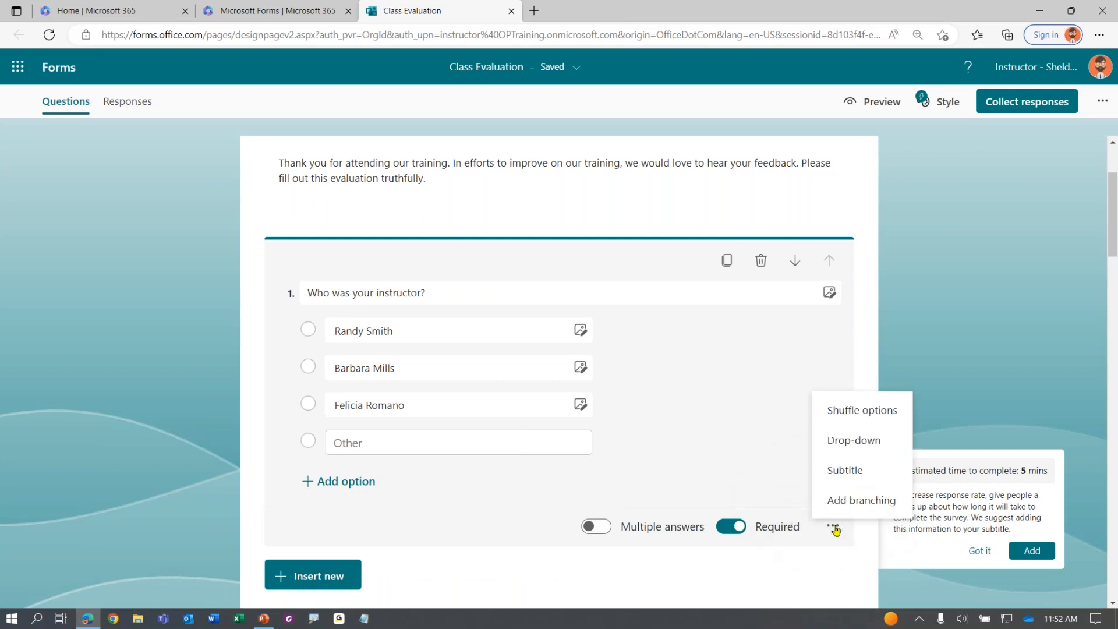
{"action": "left_click", "coordinate": [845, 472]}
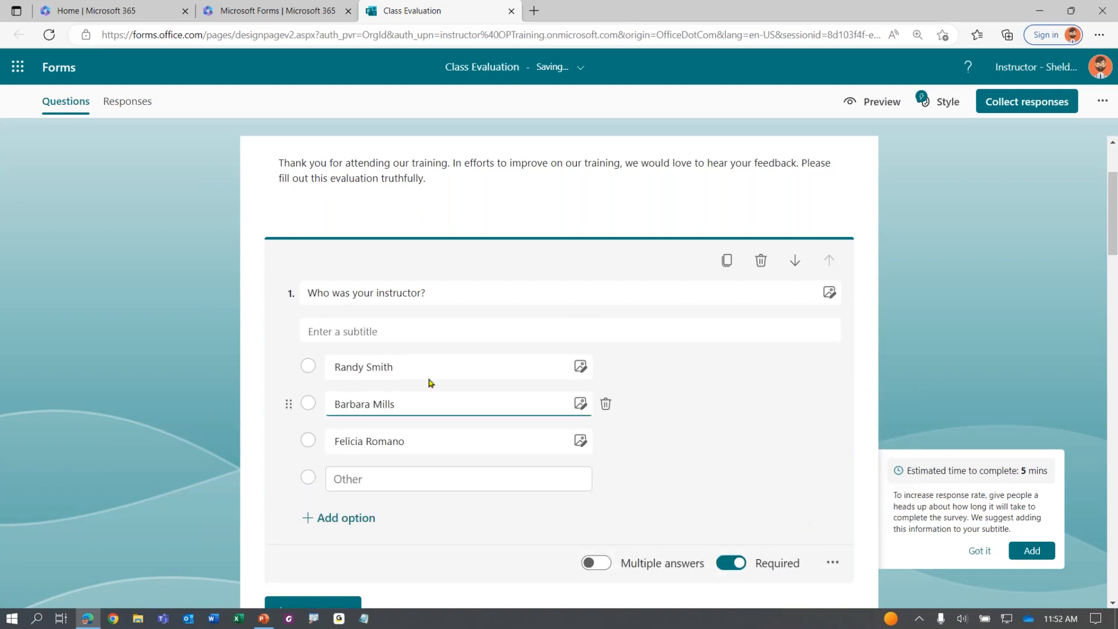
{"action": "left_click", "coordinate": [366, 334]}
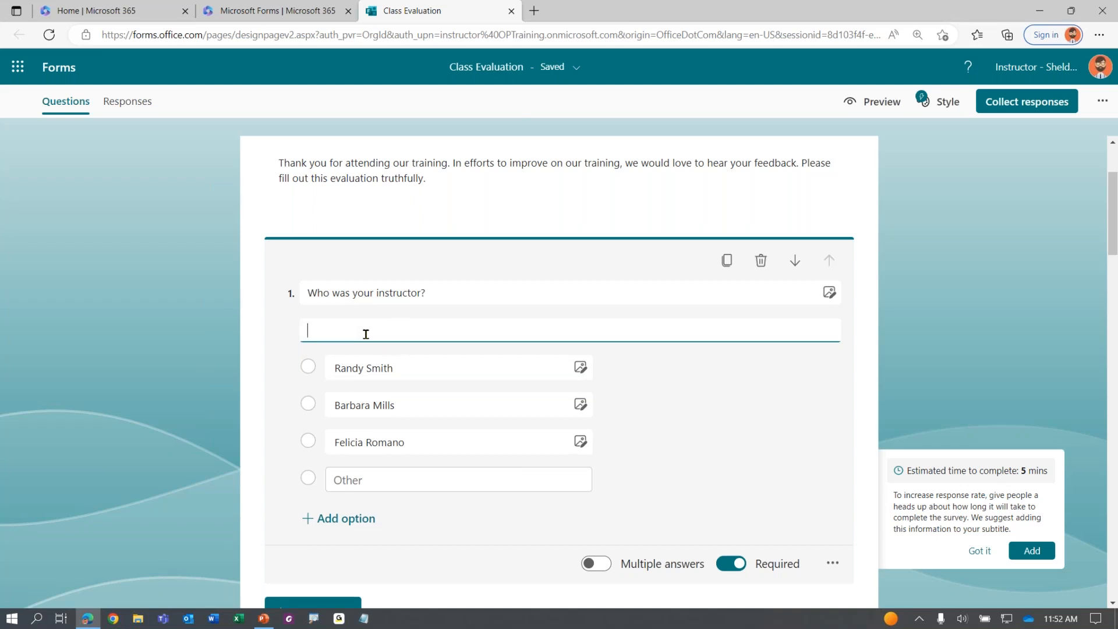
{"action": "type", "text": "Please select the instructor for your class. If you instructor’s name does not appear, please enter it in \"Other\"."}
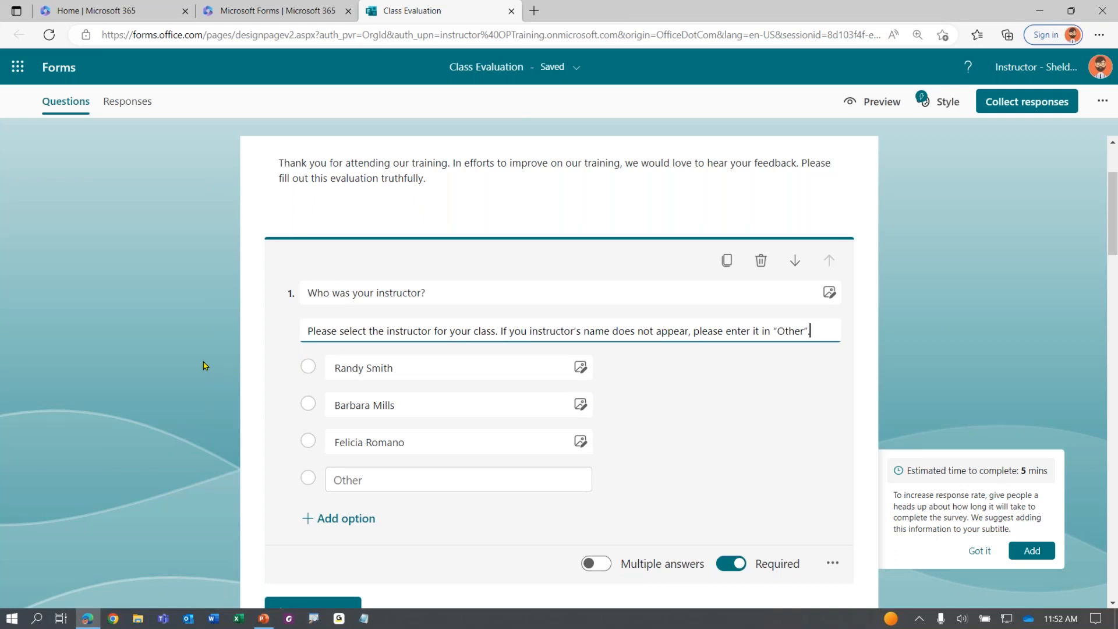
{"action": "left_click", "coordinate": [153, 384]}
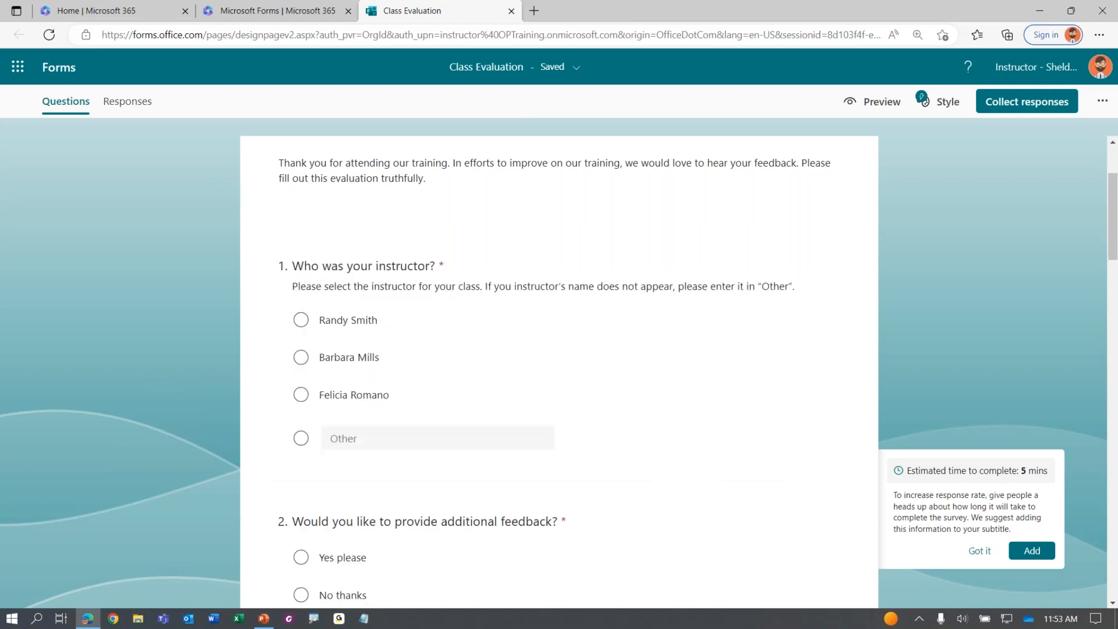
Delete the Your Name question so Strengths of the course becomes question 4
{"action": "scroll", "coordinate": [666, 380], "scroll_direction": "down", "scroll_amount": 1}
{"action": "scroll", "coordinate": [666, 380], "scroll_direction": "up", "scroll_amount": 1}
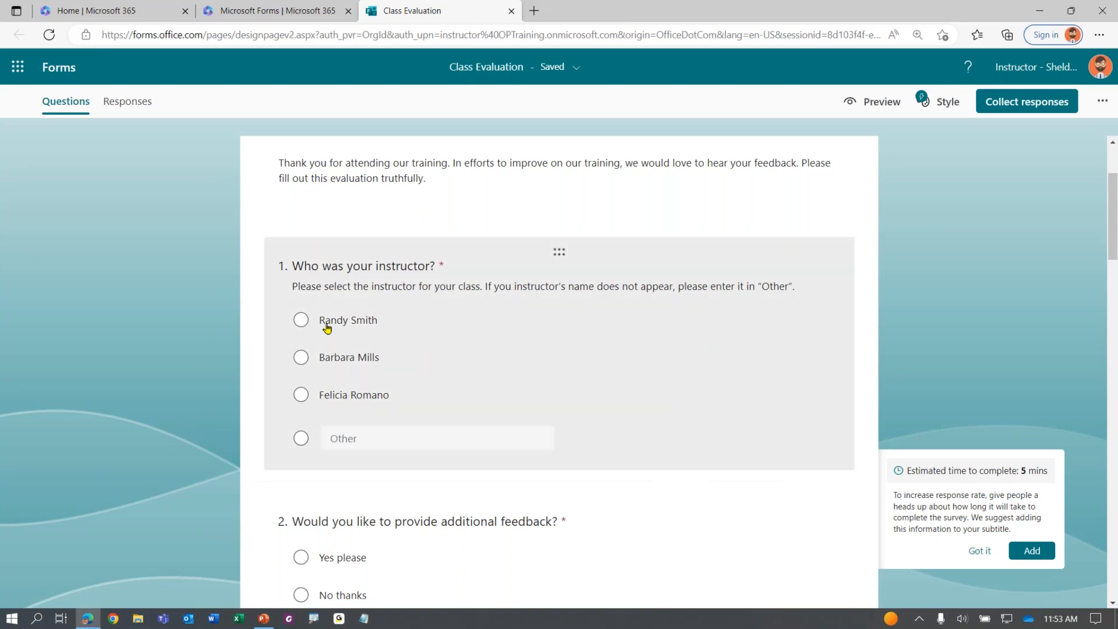
{"action": "scroll", "coordinate": [215, 365], "scroll_direction": "down", "scroll_amount": 1}
{"action": "scroll", "coordinate": [214, 365], "scroll_direction": "down", "scroll_amount": 4}
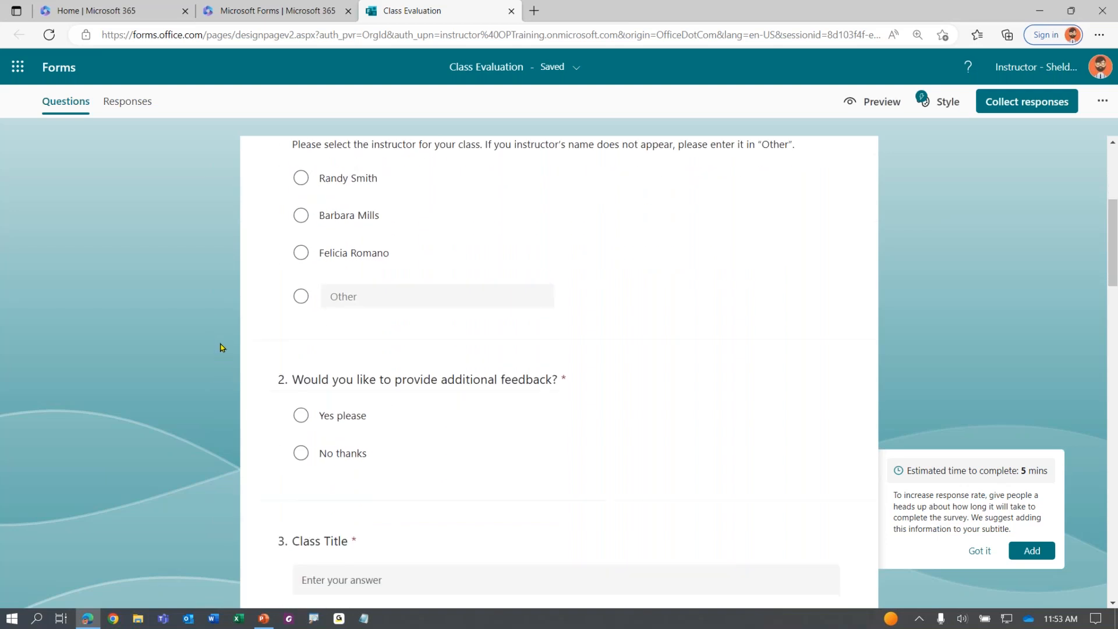
{"action": "scroll", "coordinate": [226, 339], "scroll_direction": "down", "scroll_amount": 2}
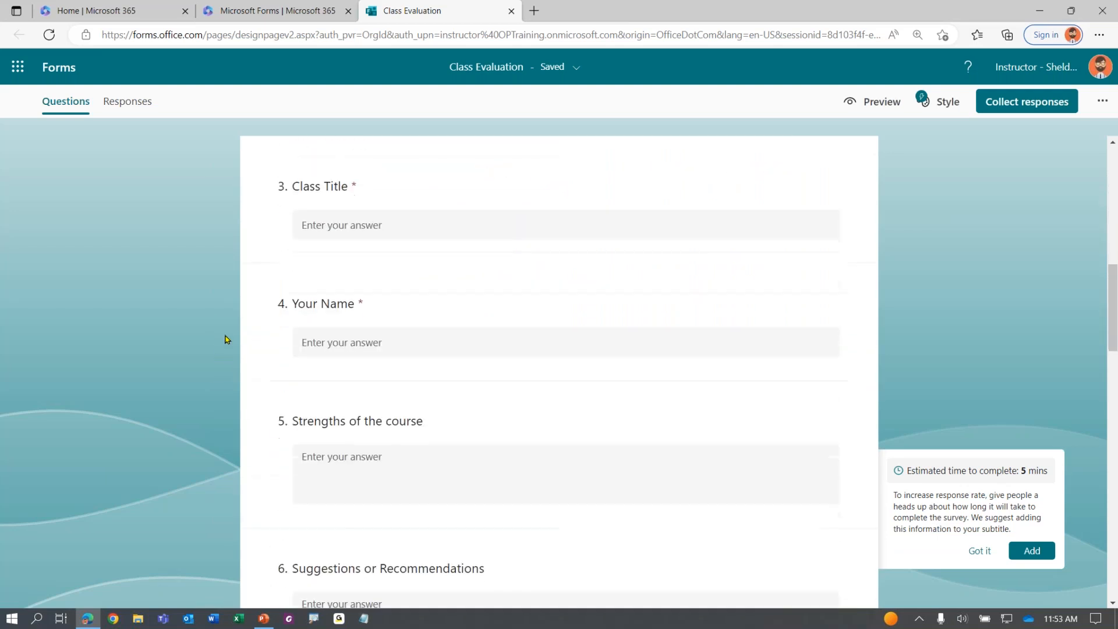
{"action": "left_click", "coordinate": [326, 313]}
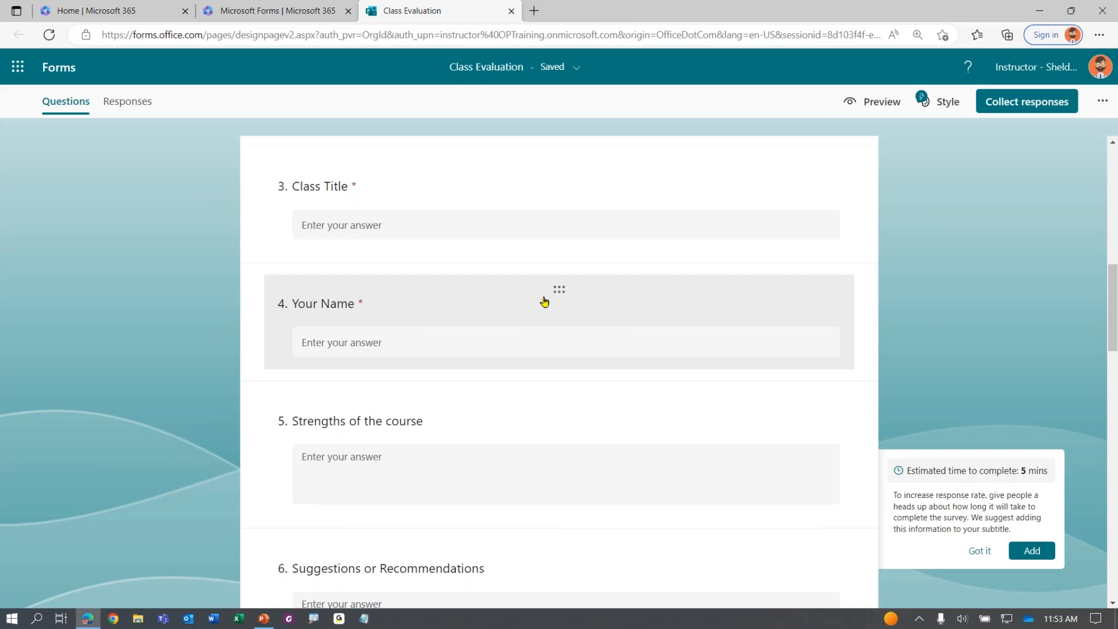
{"action": "left_click", "coordinate": [452, 307]}
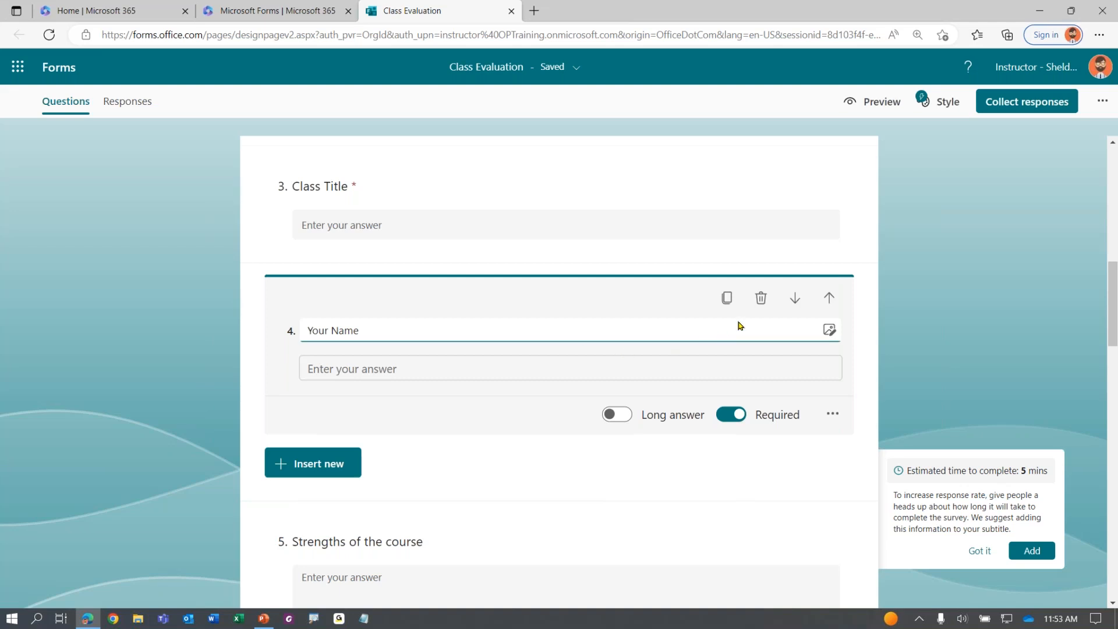
{"action": "key", "text": "ctrl"}
{"action": "key", "text": "ctrl"}
{"action": "key", "text": "ctrl"}
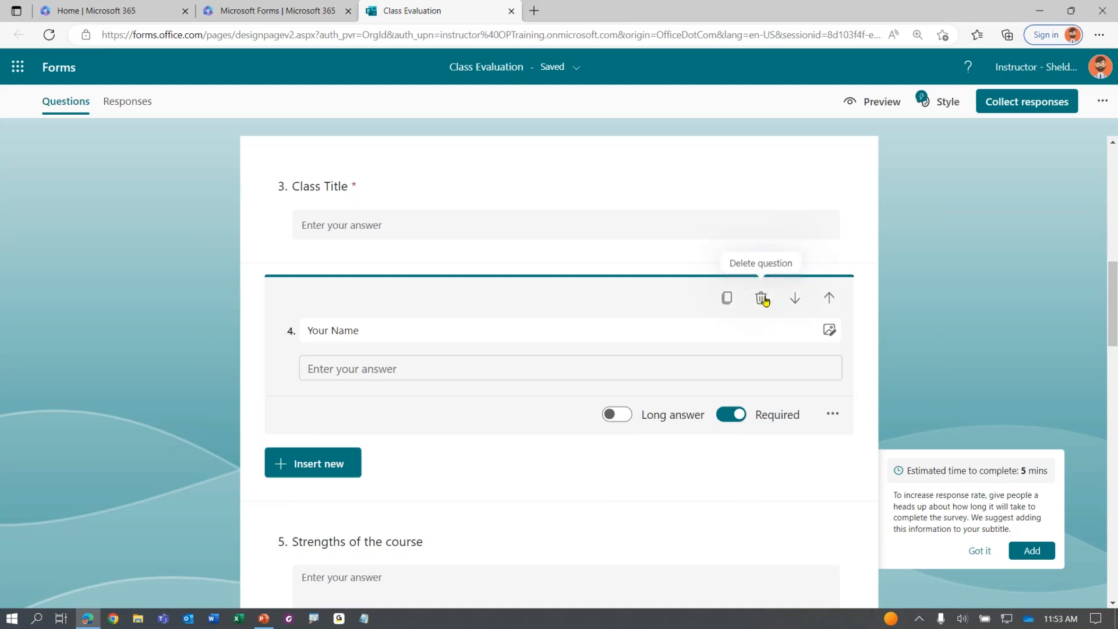
{"action": "left_click", "coordinate": [763, 299]}
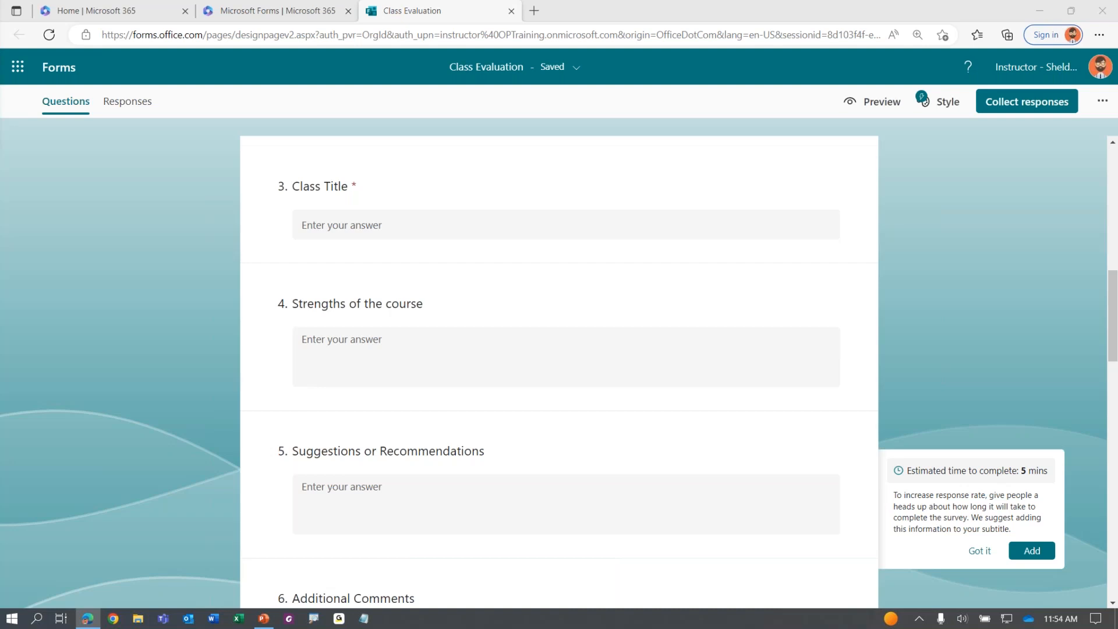
Move the Class Title question up twice, above the feedback and instructor questions
{"action": "scroll", "coordinate": [92, 372], "scroll_direction": "up", "scroll_amount": 5}
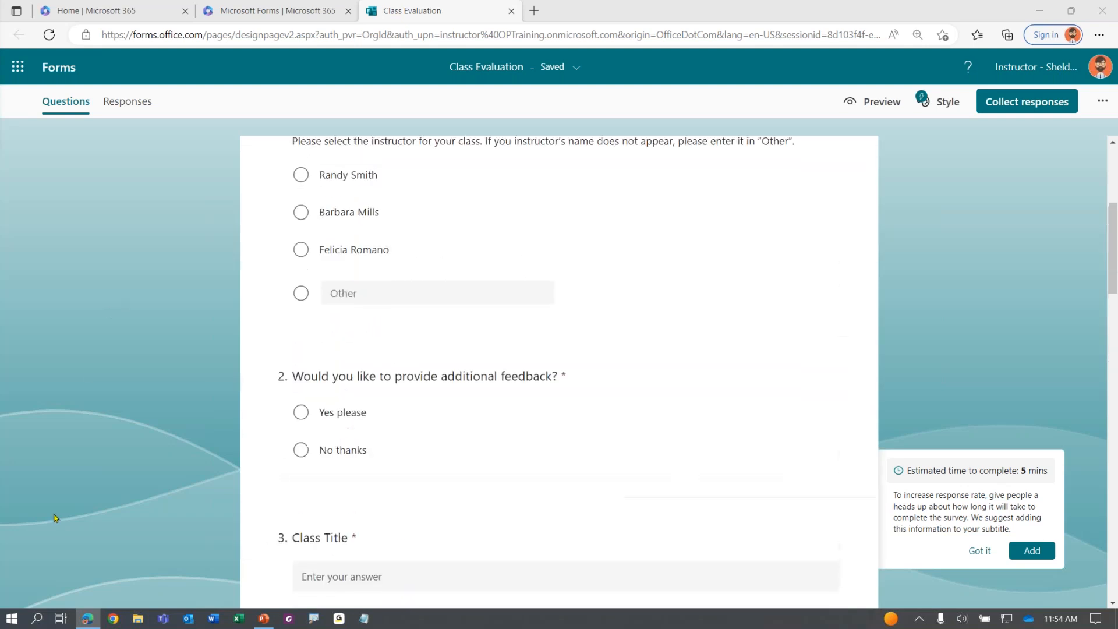
{"action": "scroll", "coordinate": [195, 442], "scroll_direction": "up", "scroll_amount": 4}
{"action": "scroll", "coordinate": [203, 437], "scroll_direction": "down", "scroll_amount": 2}
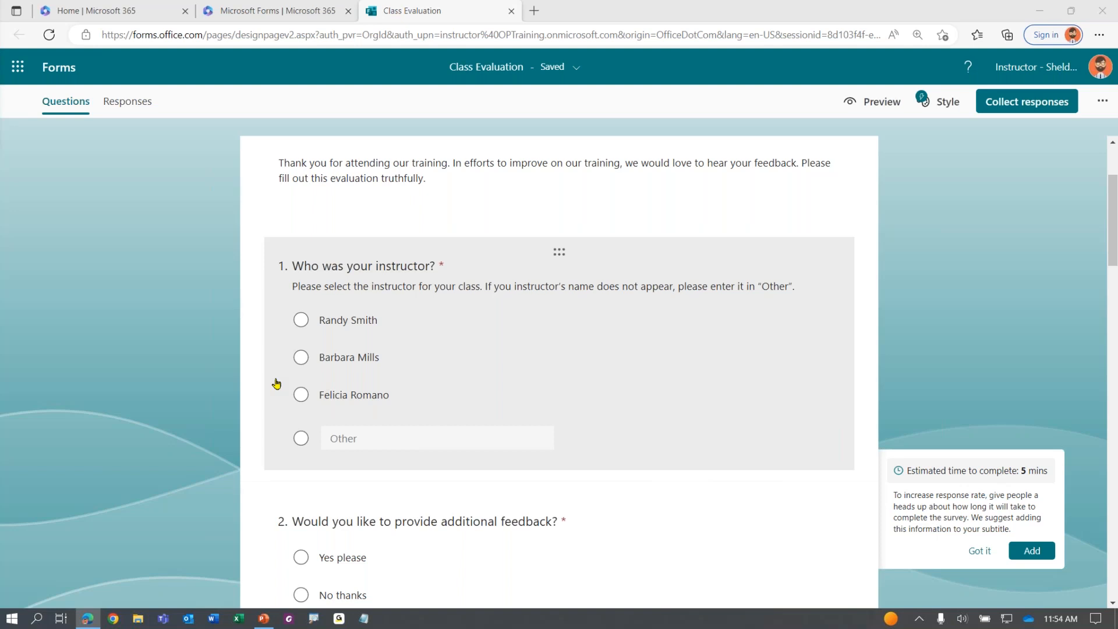
{"action": "scroll", "coordinate": [245, 331], "scroll_direction": "down", "scroll_amount": 1}
{"action": "scroll", "coordinate": [244, 332], "scroll_direction": "up", "scroll_amount": 1}
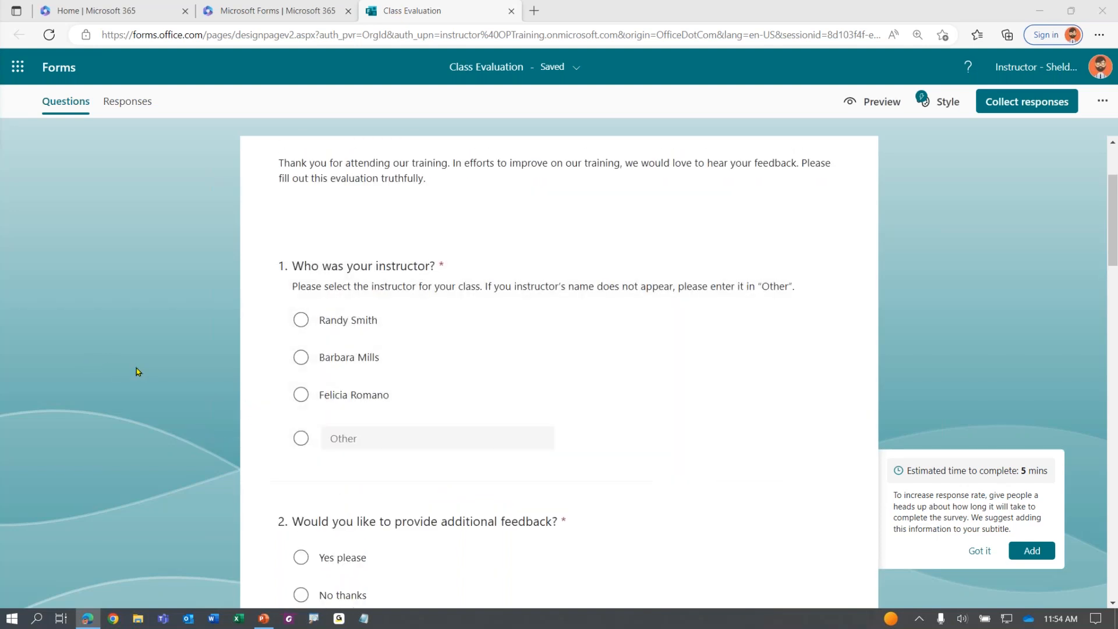
{"action": "scroll", "coordinate": [138, 371], "scroll_direction": "down", "scroll_amount": 5}
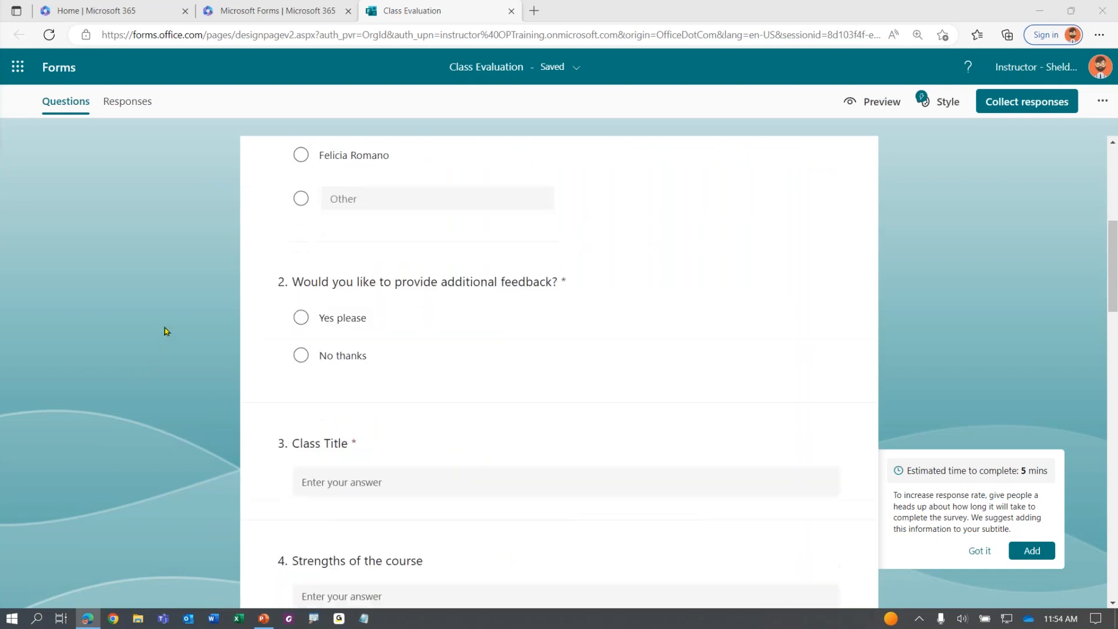
{"action": "left_click", "coordinate": [336, 400]}
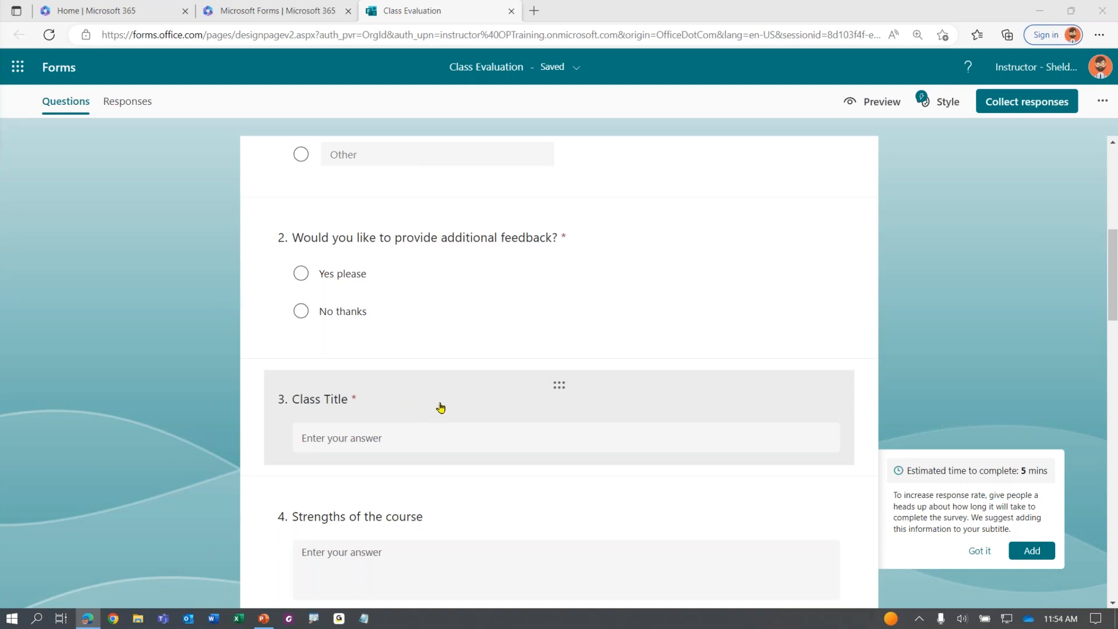
{"action": "left_click", "coordinate": [459, 405]}
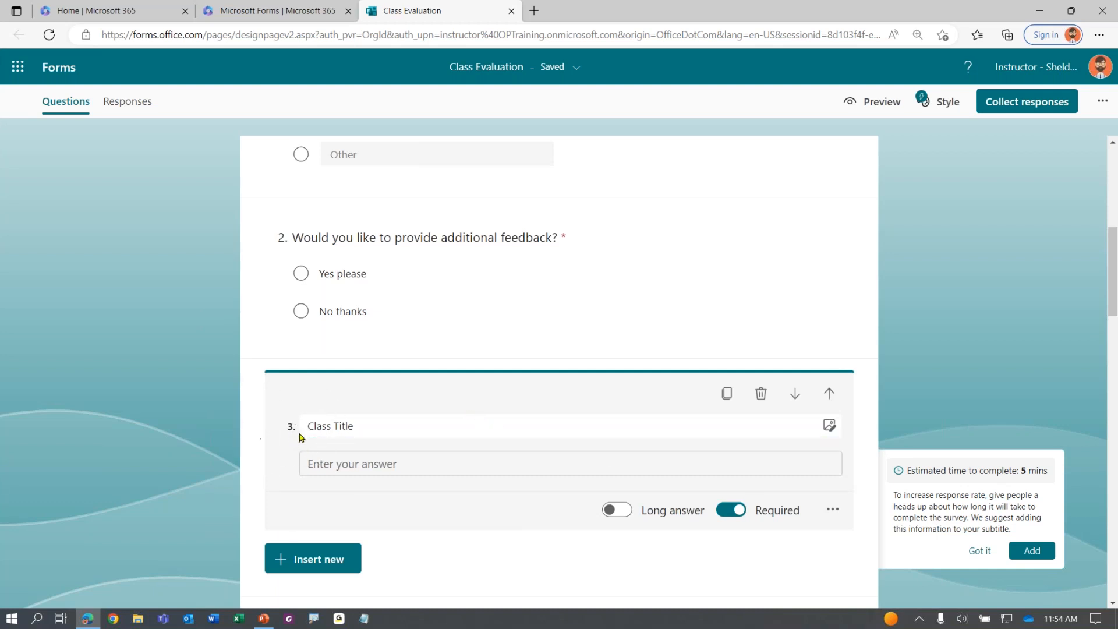
{"action": "left_click", "coordinate": [830, 398]}
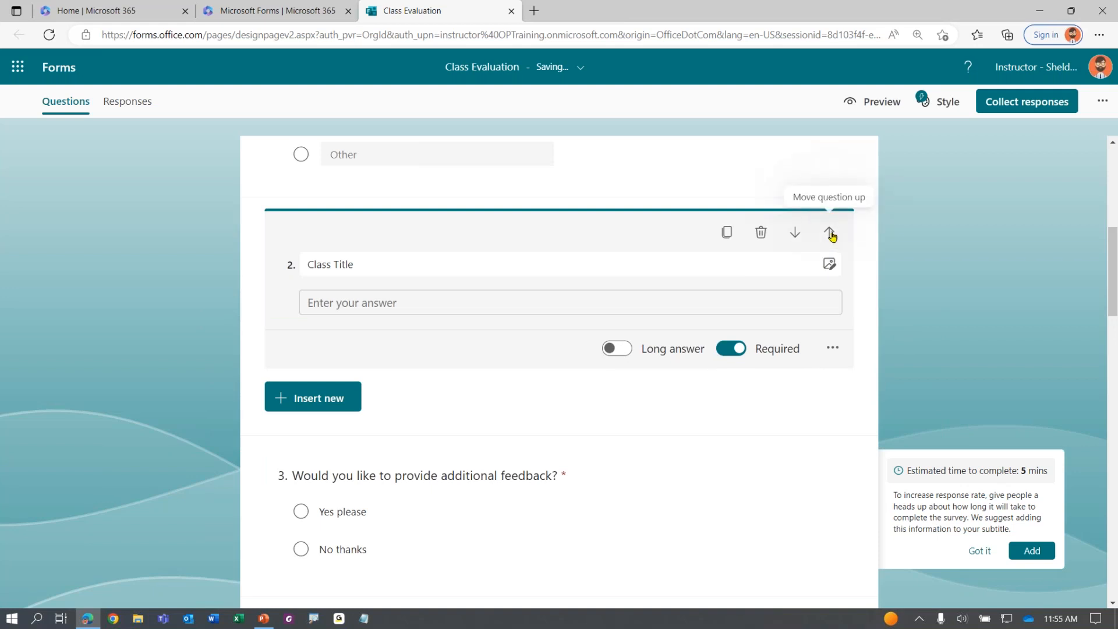
{"action": "left_click", "coordinate": [830, 233]}
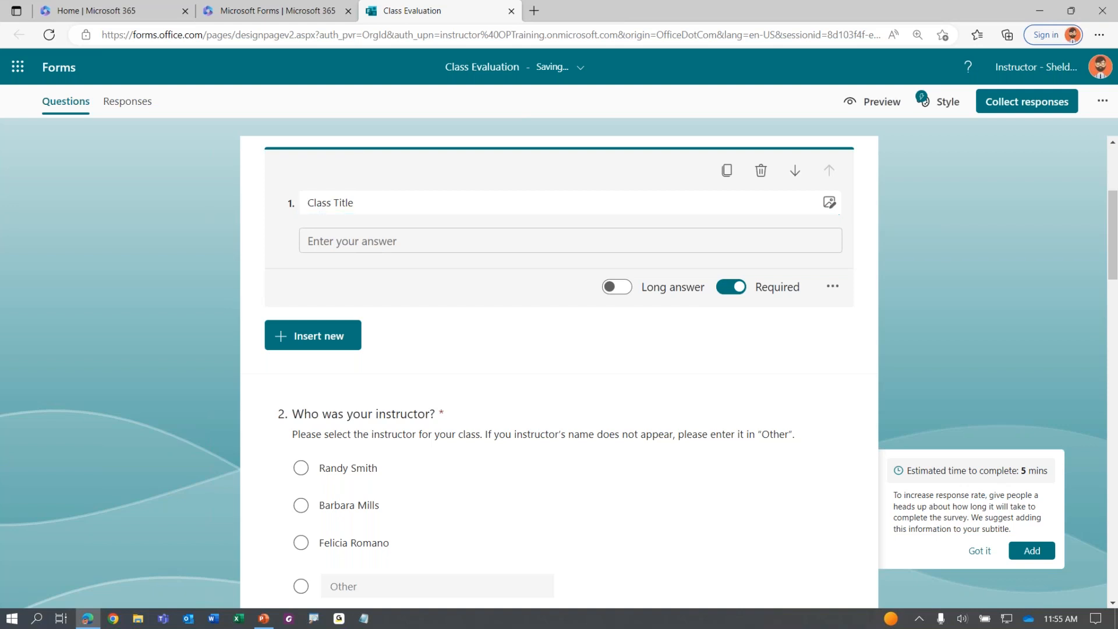
Drag Date of Class up to sit directly below Class Title as question 2
{"action": "scroll", "coordinate": [58, 417], "scroll_direction": "down", "scroll_amount": 4}
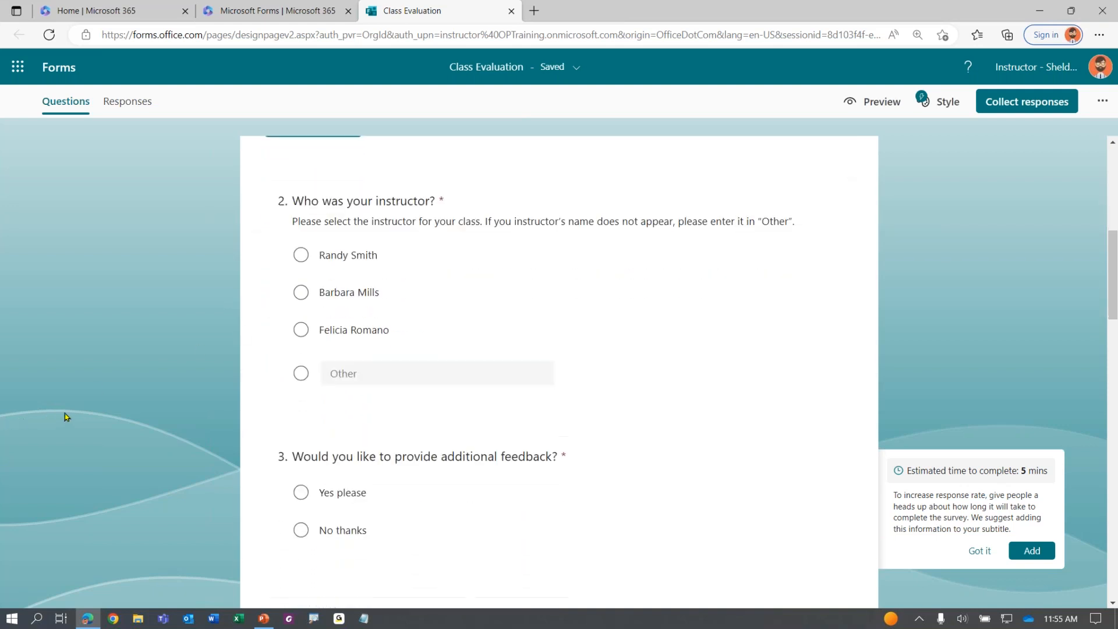
{"action": "scroll", "coordinate": [64, 416], "scroll_direction": "up", "scroll_amount": 3}
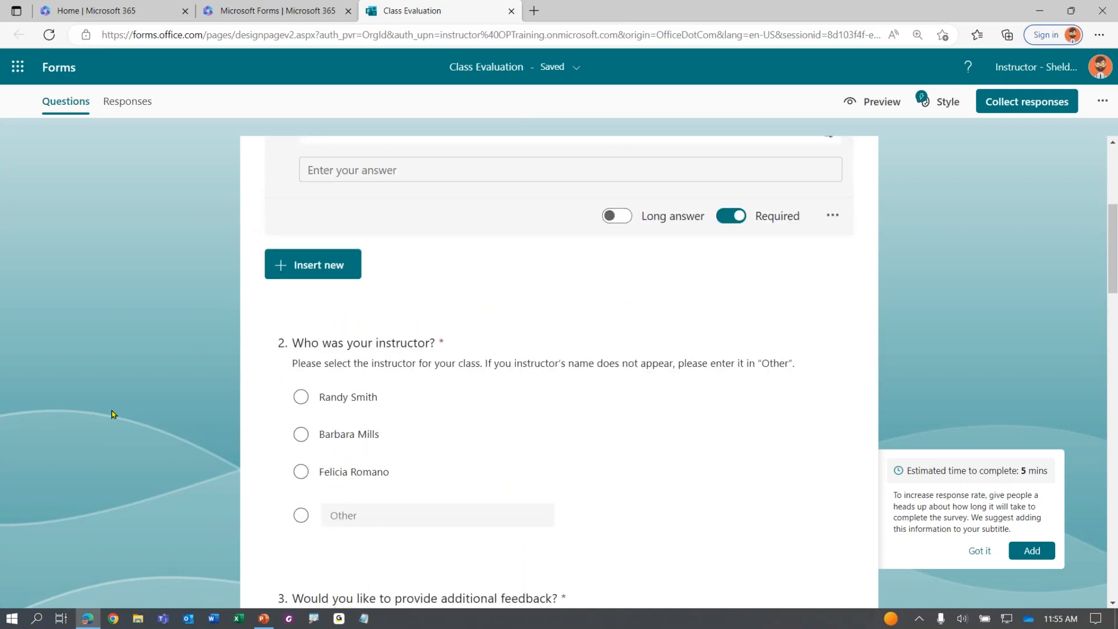
{"action": "scroll", "coordinate": [112, 413], "scroll_direction": "up", "scroll_amount": 2}
{"action": "scroll", "coordinate": [116, 414], "scroll_direction": "down", "scroll_amount": 4}
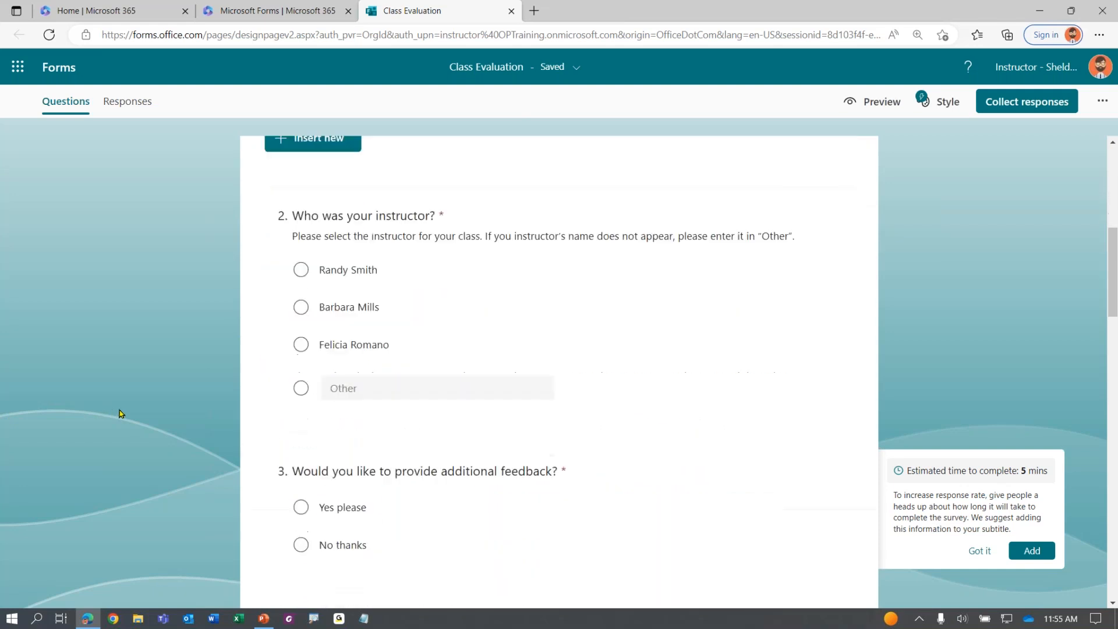
{"action": "scroll", "coordinate": [120, 415], "scroll_direction": "down", "scroll_amount": 10}
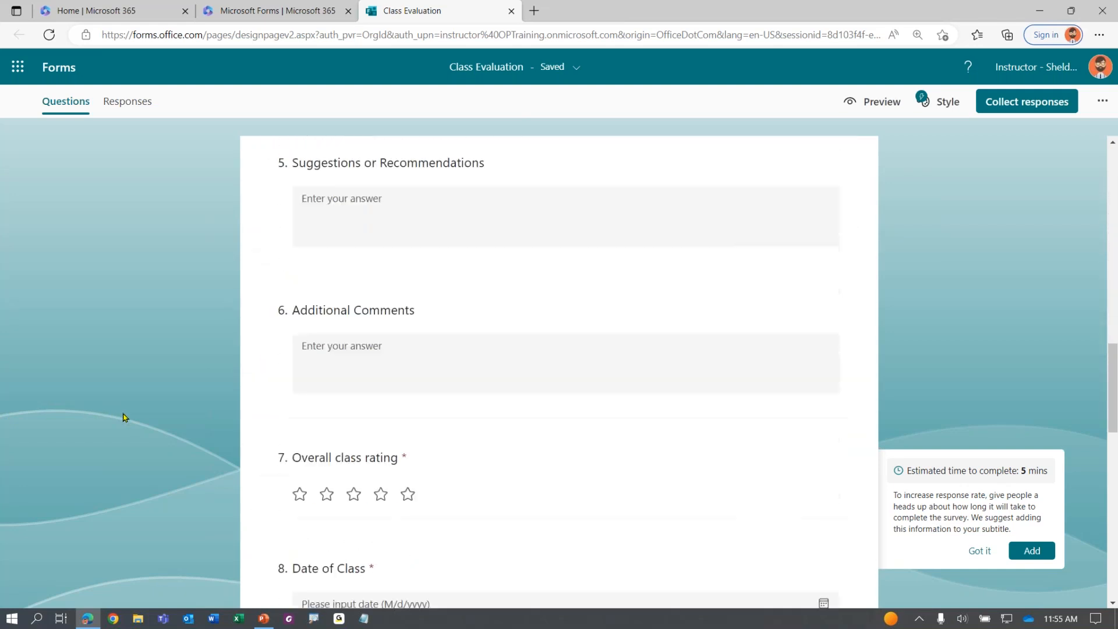
{"action": "scroll", "coordinate": [125, 417], "scroll_direction": "down", "scroll_amount": 3}
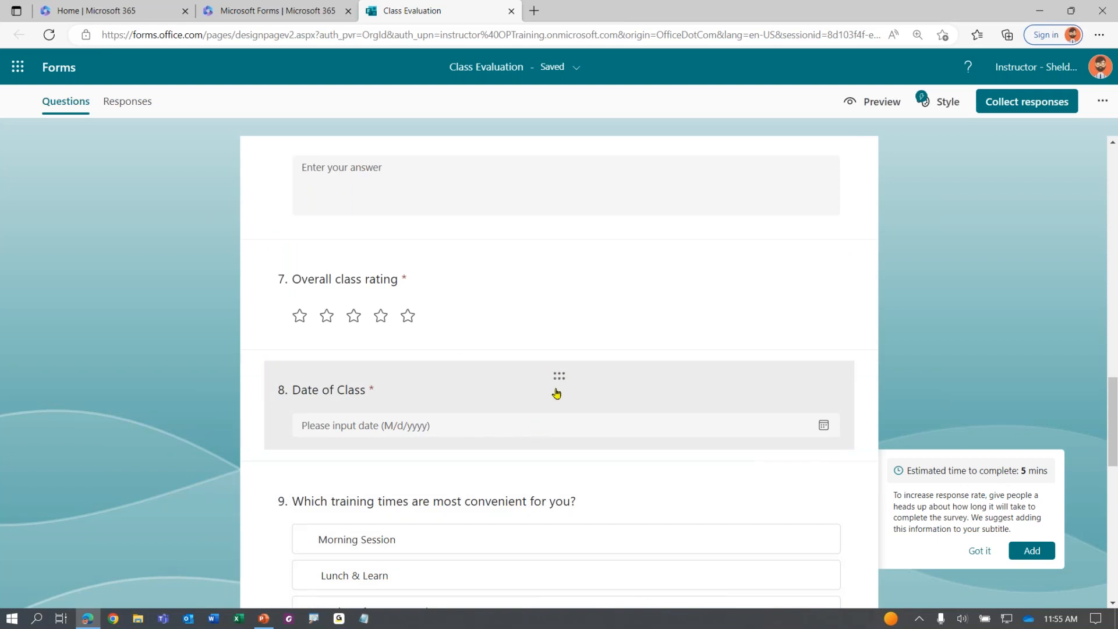
{"action": "key", "text": "ctrl"}
{"action": "key", "text": "ctrl"}
{"action": "key", "text": "ctrl"}
{"action": "key", "text": "ctrl"}
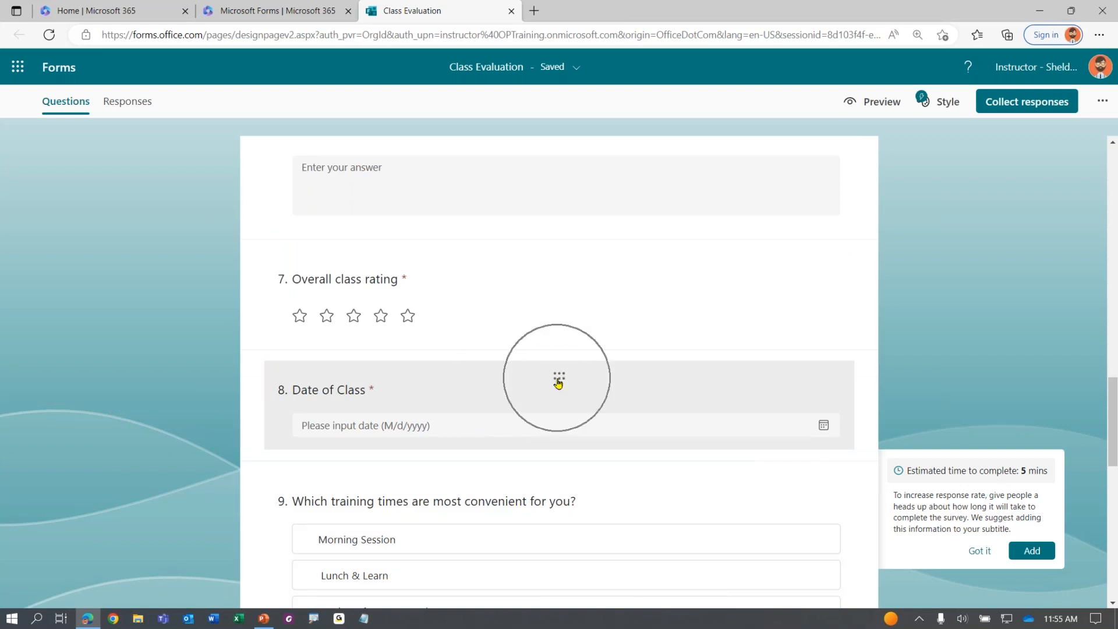
{"action": "key", "text": "ctrl"}
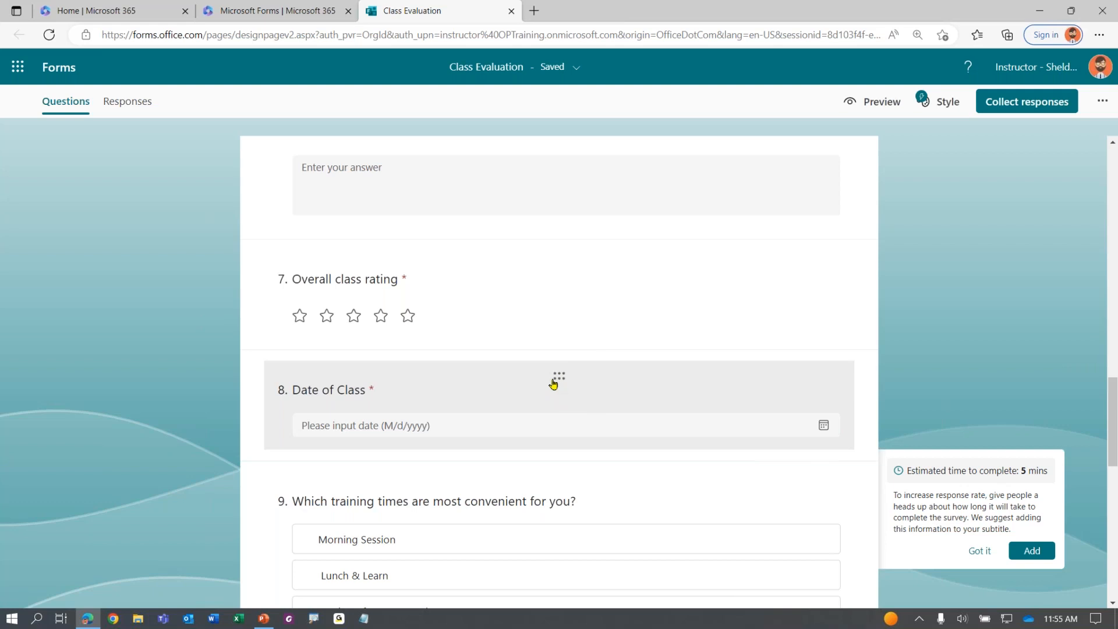
{"action": "left_click", "coordinate": [559, 381]}
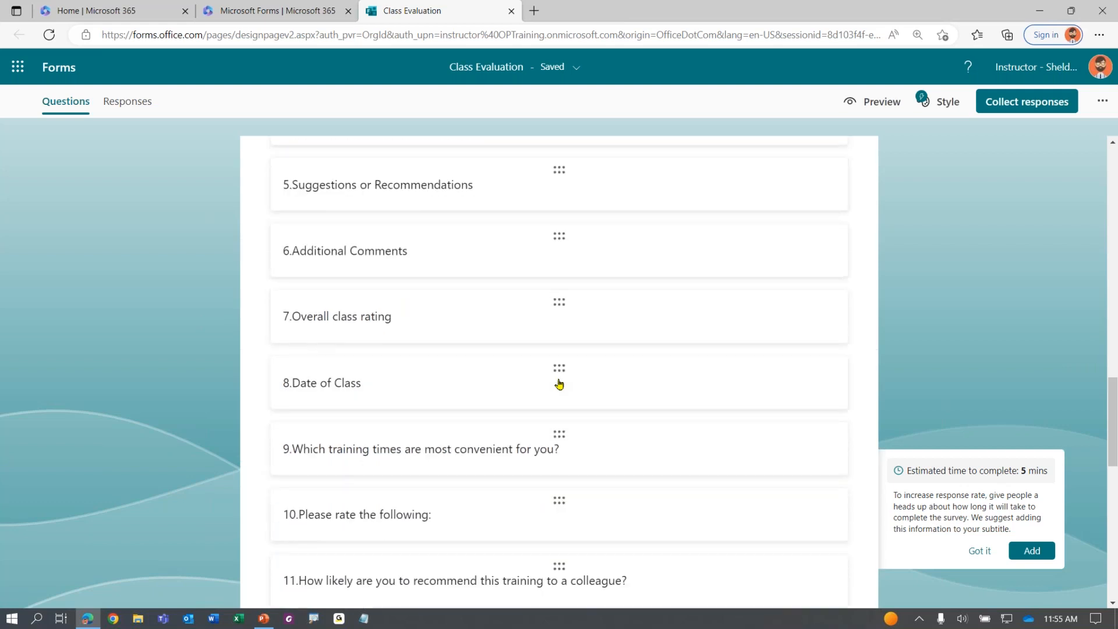
{"action": "mouse_move", "coordinate": [559, 384]}
{"action": "left_mouse_down"}
{"action": "mouse_move", "coordinate": [566, 199]}
{"action": "mouse_move", "coordinate": [562, 367]}
{"action": "left_mouse_up"}
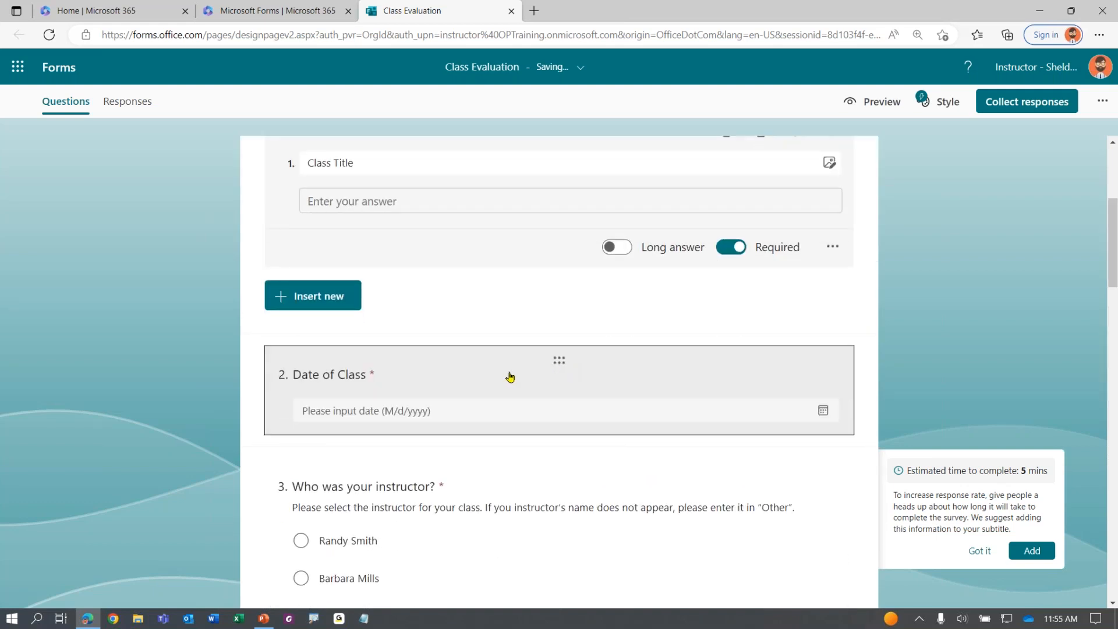
Drag the Please rate the following grid up to question 5
{"action": "scroll", "coordinate": [446, 399], "scroll_direction": "down", "scroll_amount": 3}
{"action": "scroll", "coordinate": [451, 404], "scroll_direction": "down", "scroll_amount": 1}
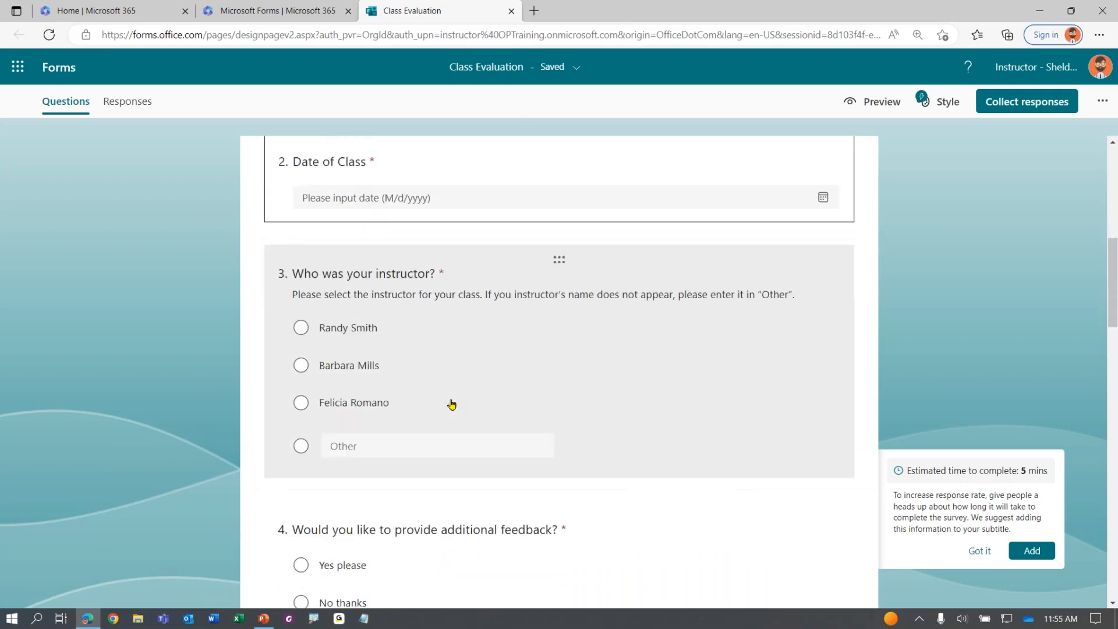
{"action": "scroll", "coordinate": [451, 404], "scroll_direction": "down", "scroll_amount": 8}
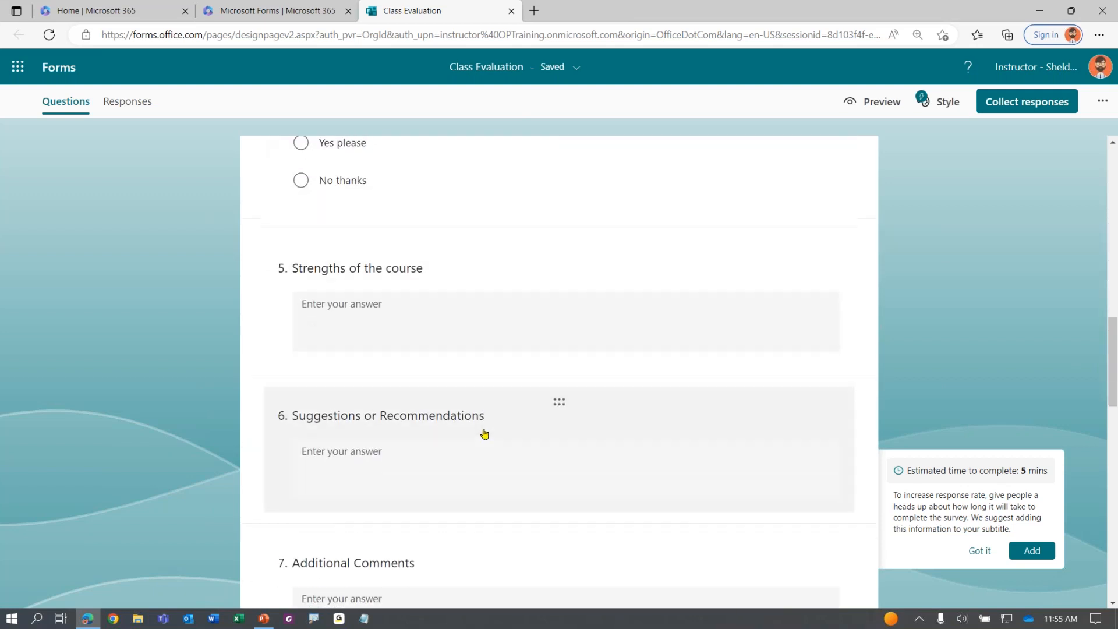
{"action": "scroll", "coordinate": [483, 434], "scroll_direction": "down", "scroll_amount": 1}
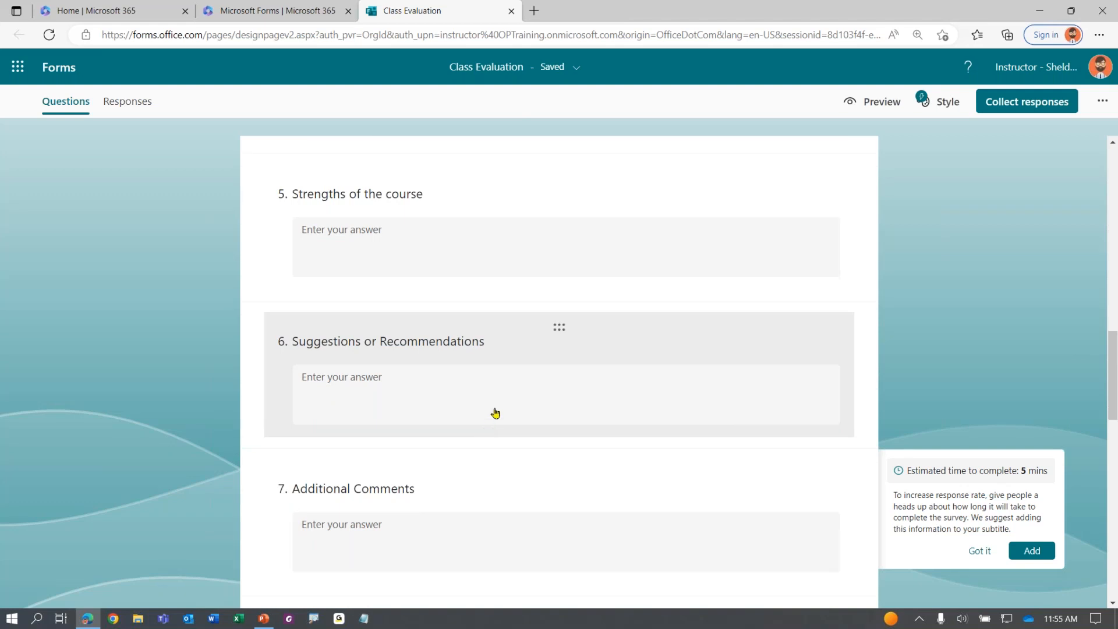
{"action": "scroll", "coordinate": [495, 412], "scroll_direction": "down", "scroll_amount": 9}
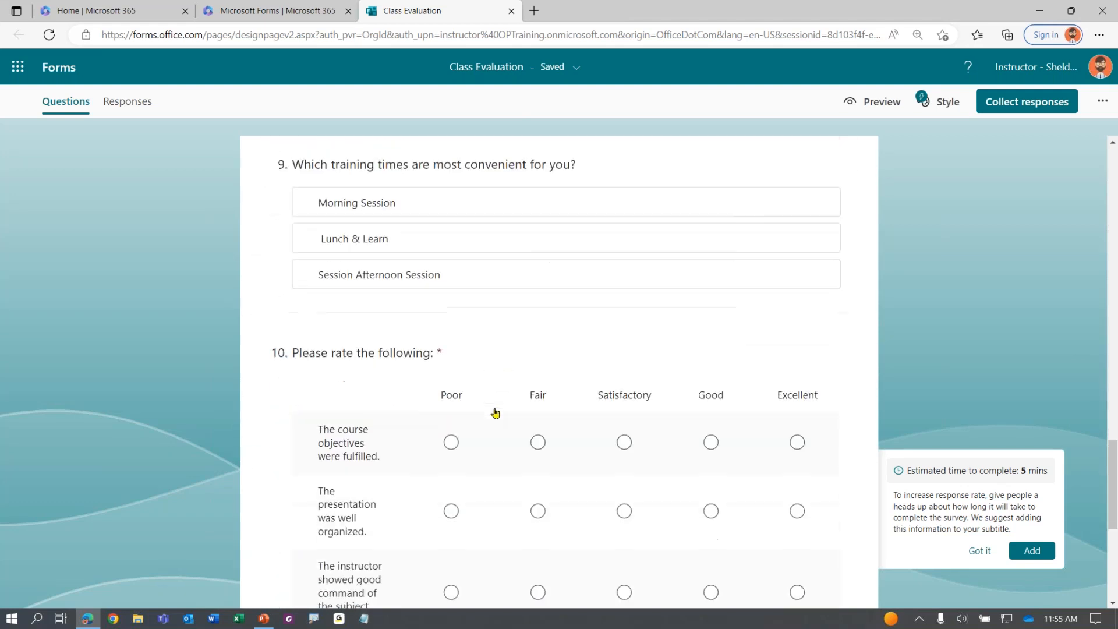
{"action": "scroll", "coordinate": [494, 413], "scroll_direction": "down", "scroll_amount": 1}
{"action": "left_click", "coordinate": [559, 301]}
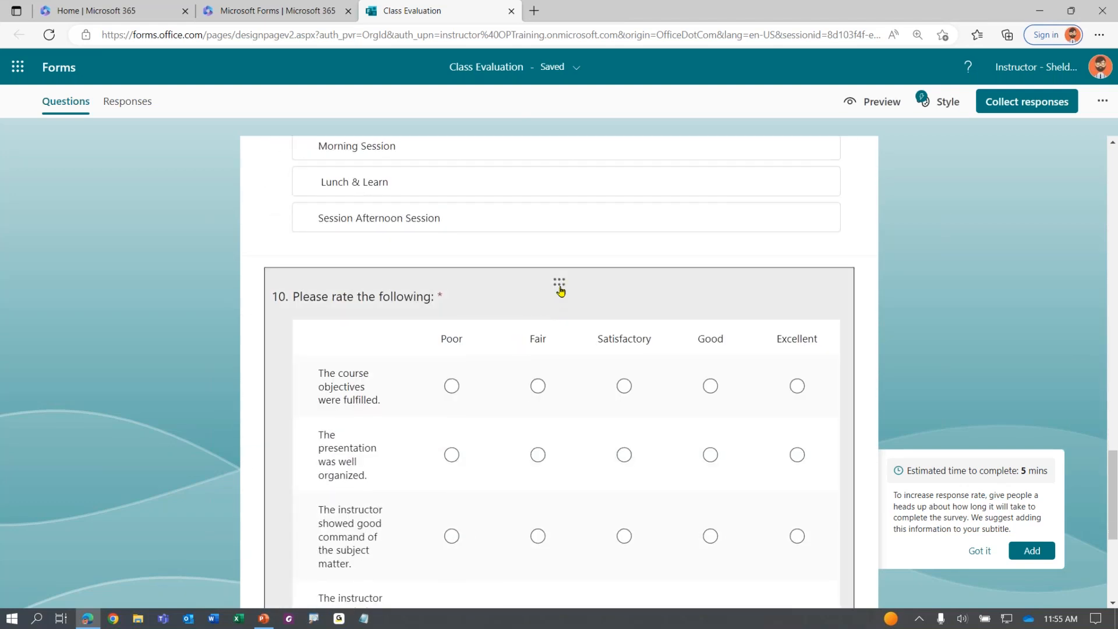
{"action": "left_click", "coordinate": [562, 273]}
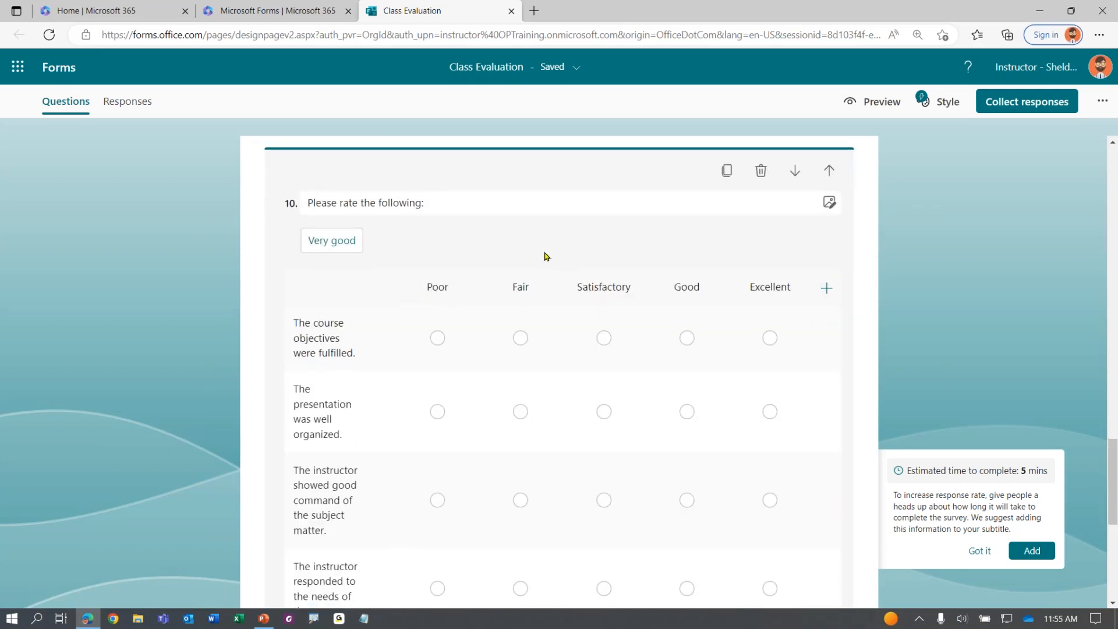
{"action": "left_click", "coordinate": [110, 399]}
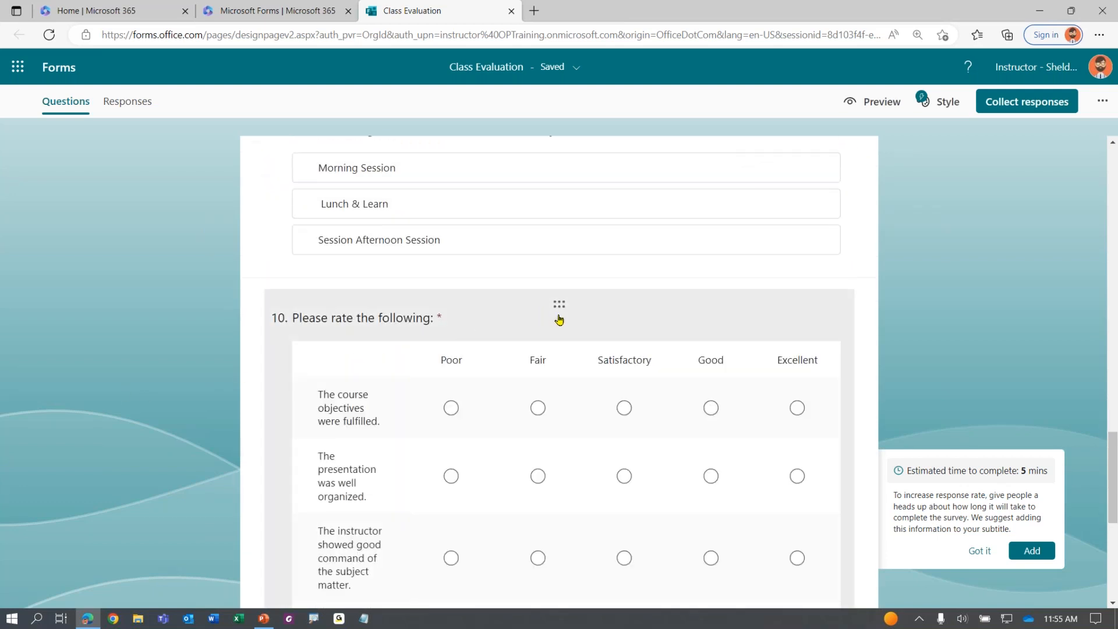
{"action": "left_click_drag", "start_coordinate": [558, 307], "coordinate": [576, 260]}
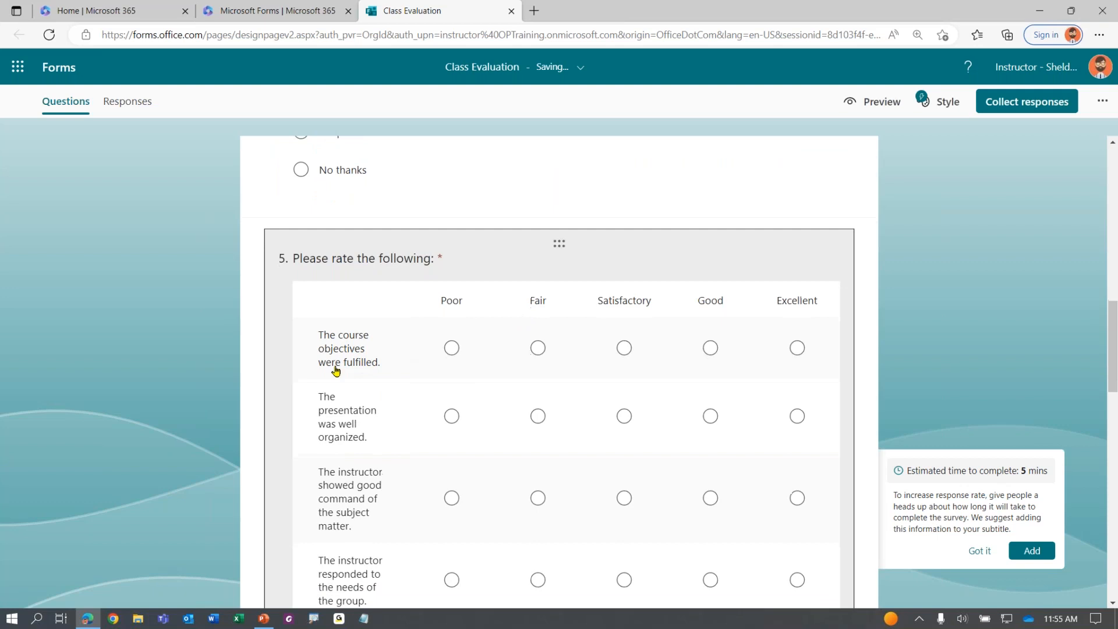
Drag the training-times question up right after the grid as question 6
{"action": "scroll", "coordinate": [360, 369], "scroll_direction": "down", "scroll_amount": 9}
{"action": "scroll", "coordinate": [431, 437], "scroll_direction": "down", "scroll_amount": 6}
{"action": "left_click_drag", "start_coordinate": [558, 385], "coordinate": [573, 297]}
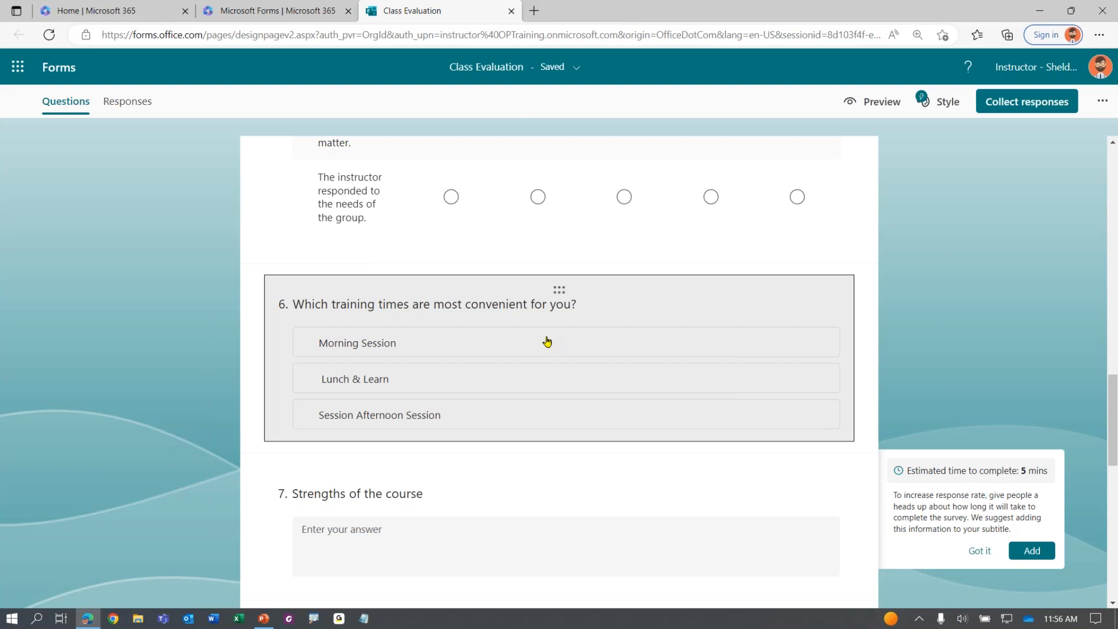
Move the likelihood-to-recommend question up to question 7
{"action": "scroll", "coordinate": [547, 341], "scroll_direction": "down", "scroll_amount": 10}
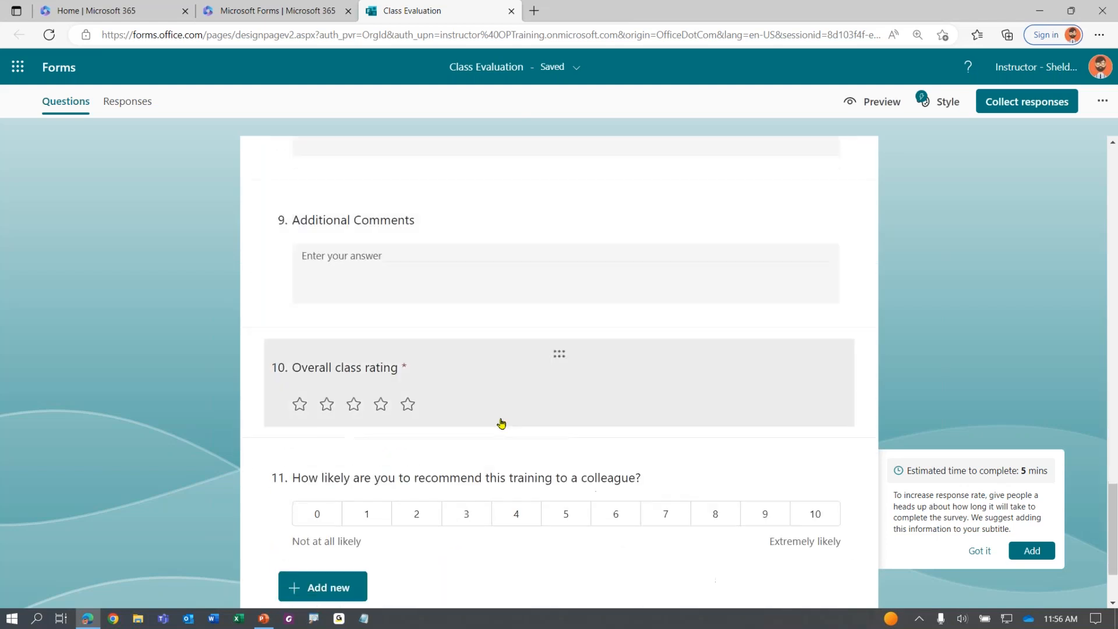
{"action": "left_click_drag", "start_coordinate": [560, 465], "coordinate": [598, 309]}
{"action": "scroll", "coordinate": [594, 379], "scroll_direction": "down", "scroll_amount": 5}
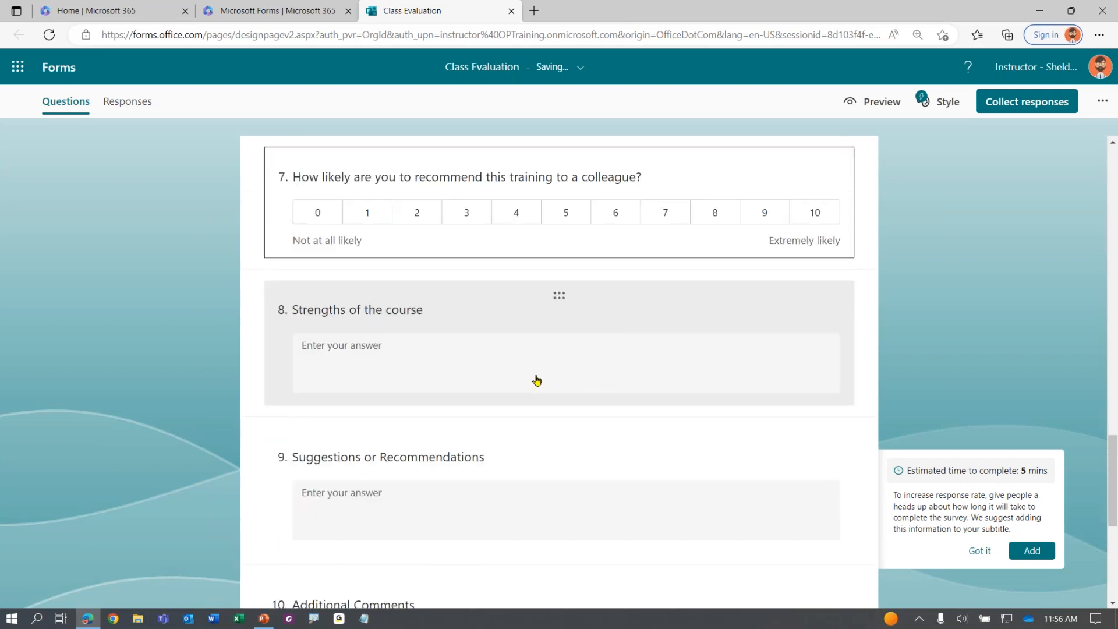
{"action": "scroll", "coordinate": [559, 378], "scroll_direction": "down", "scroll_amount": 4}
{"action": "scroll", "coordinate": [532, 384], "scroll_direction": "up", "scroll_amount": 2}
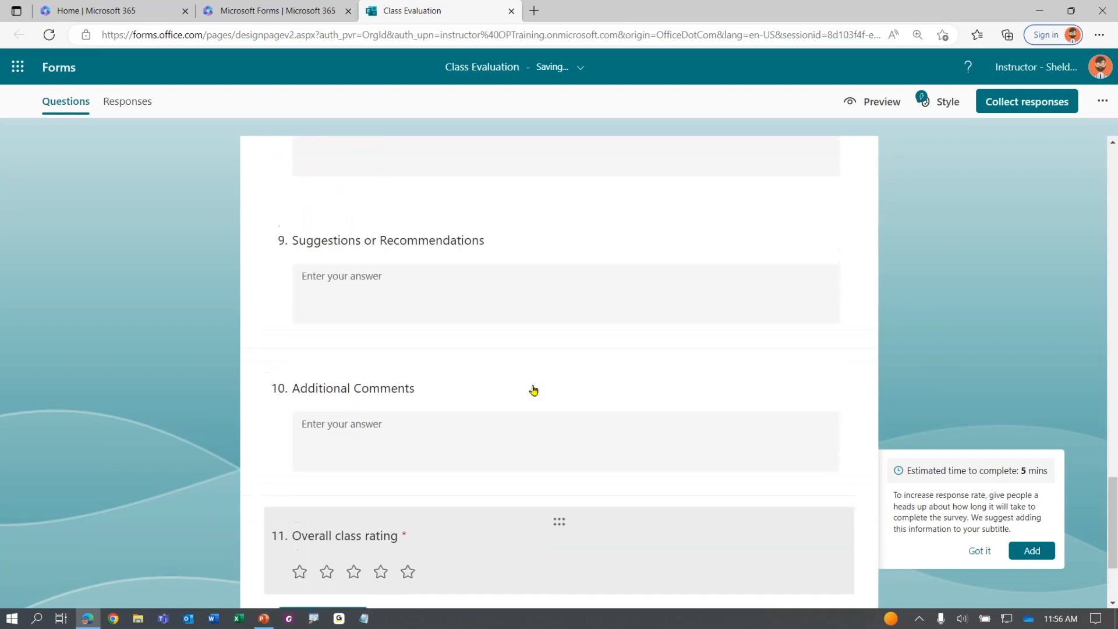
Move Overall class rating upward and the additional-feedback question down to question 8
{"action": "left_click_drag", "start_coordinate": [545, 496], "coordinate": [567, 332]}
{"action": "scroll", "coordinate": [509, 294], "scroll_direction": "up", "scroll_amount": 8}
{"action": "scroll", "coordinate": [461, 311], "scroll_direction": "up", "scroll_amount": 5}
{"action": "left_click_drag", "start_coordinate": [559, 266], "coordinate": [585, 469]}
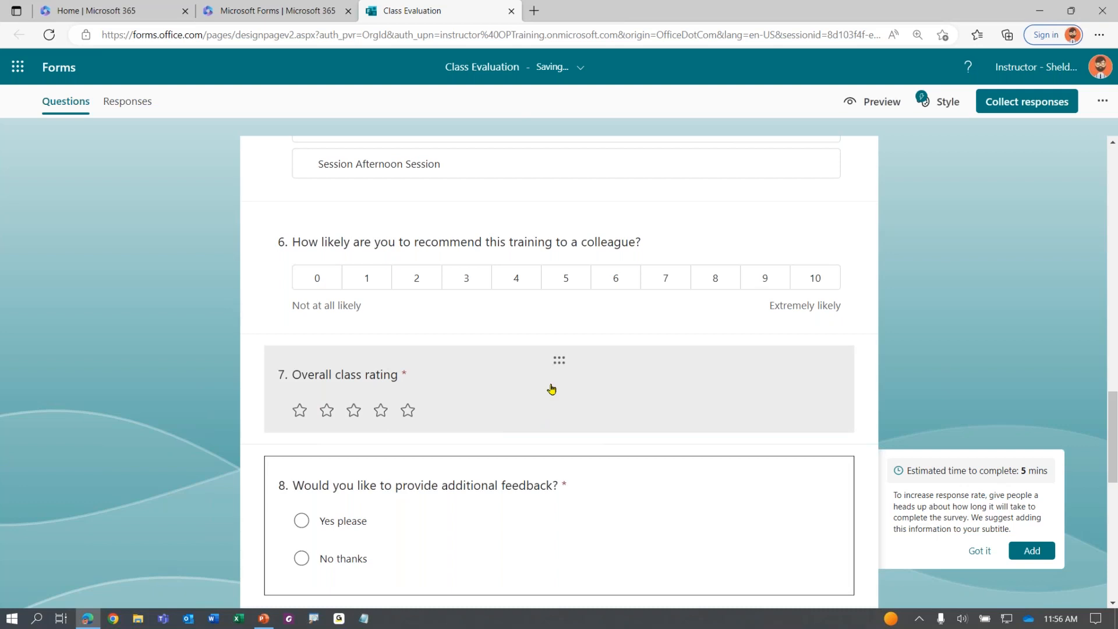
{"action": "left_click_drag", "start_coordinate": [562, 370], "coordinate": [566, 301]}
Place Overall class rating directly after the rating grid as question 5
{"action": "scroll", "coordinate": [220, 297], "scroll_direction": "up", "scroll_amount": 4}
{"action": "scroll", "coordinate": [220, 297], "scroll_direction": "up", "scroll_amount": 10}
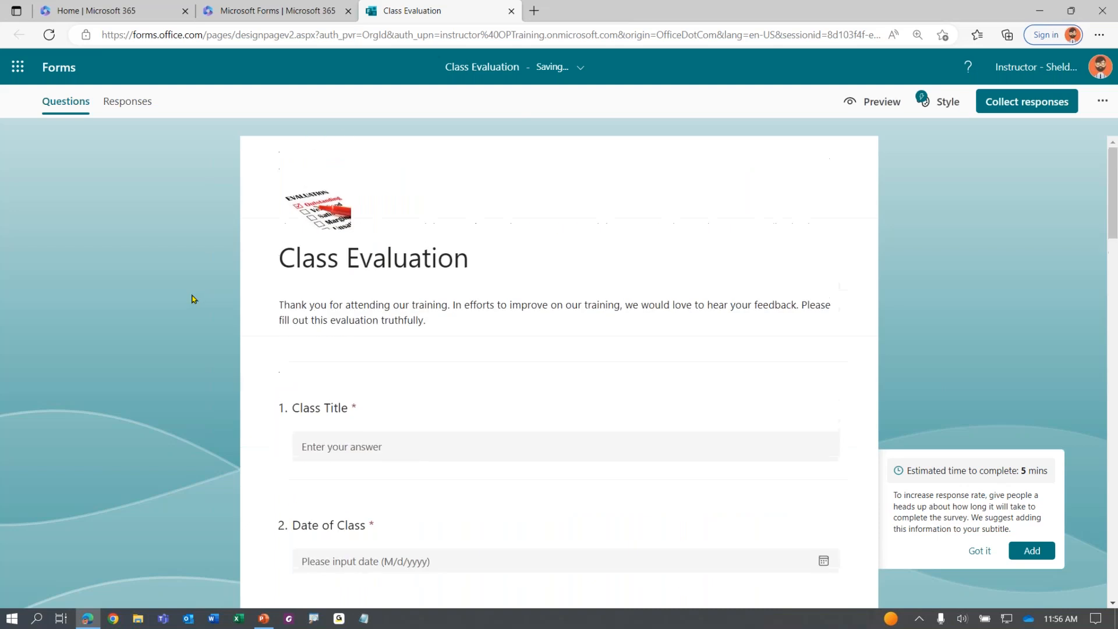
{"action": "scroll", "coordinate": [175, 334], "scroll_direction": "down", "scroll_amount": 2}
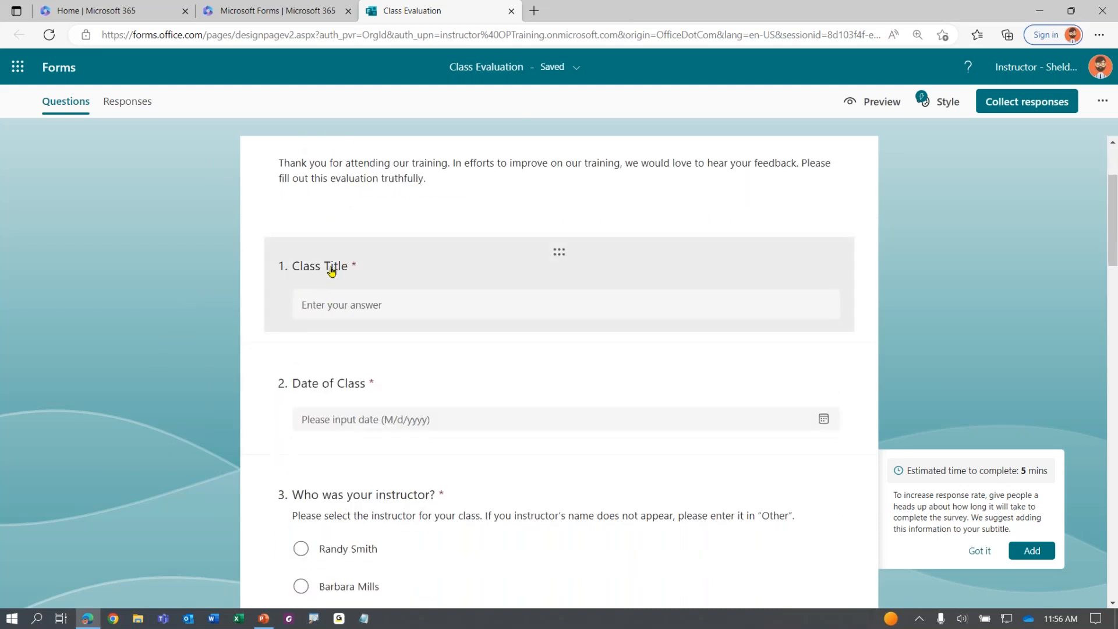
{"action": "scroll", "coordinate": [357, 389], "scroll_direction": "down", "scroll_amount": 2}
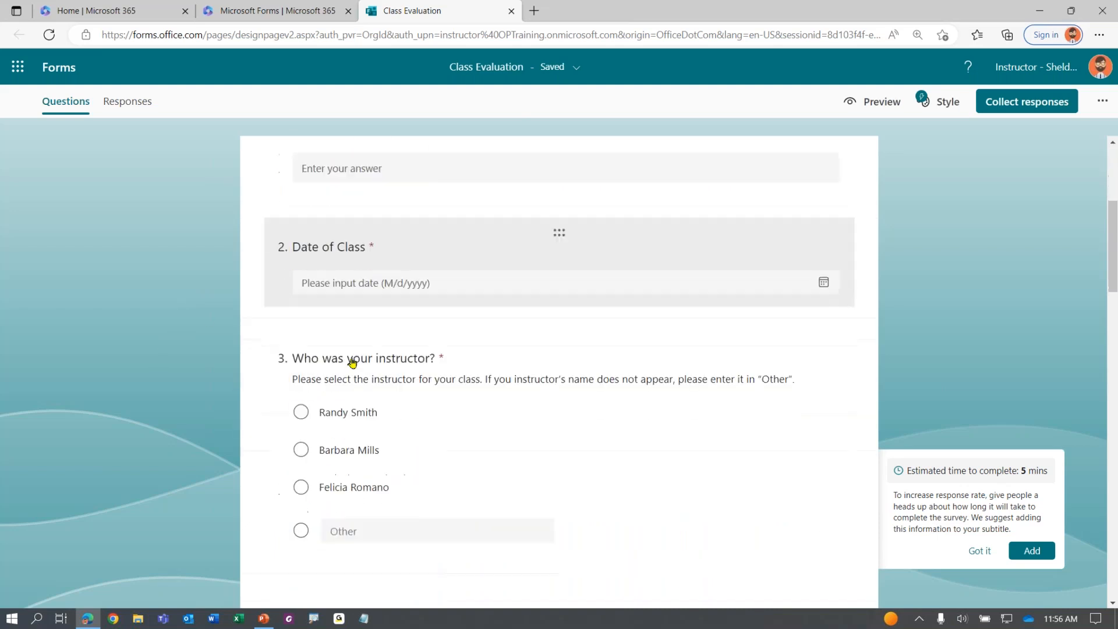
{"action": "scroll", "coordinate": [357, 389], "scroll_direction": "down", "scroll_amount": 2}
{"action": "scroll", "coordinate": [361, 306], "scroll_direction": "down", "scroll_amount": 6}
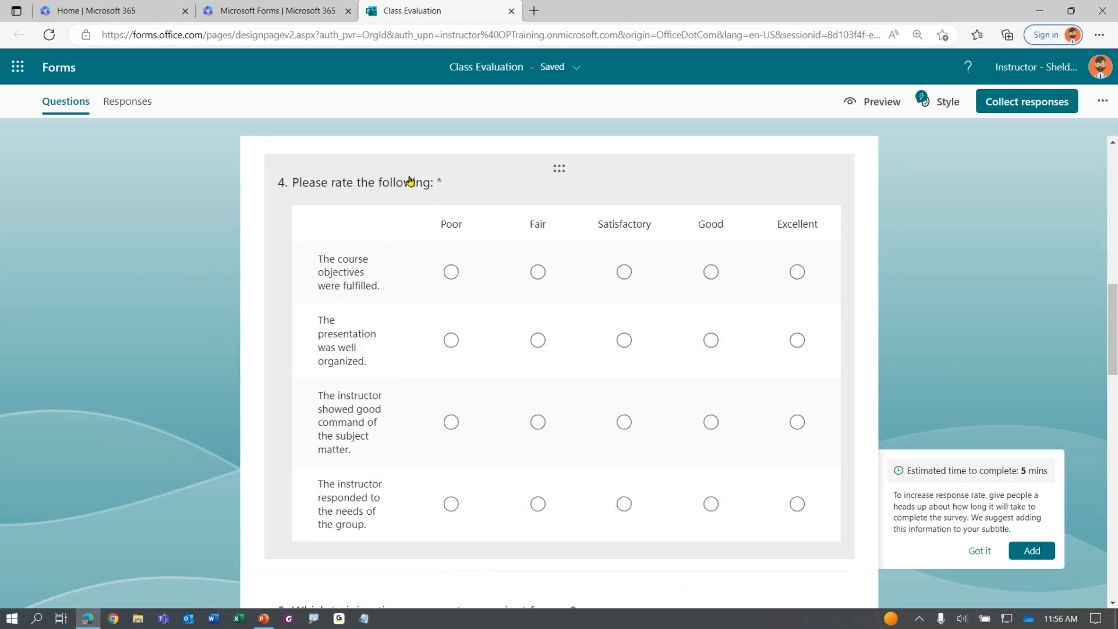
{"action": "scroll", "coordinate": [389, 246], "scroll_direction": "down", "scroll_amount": 5}
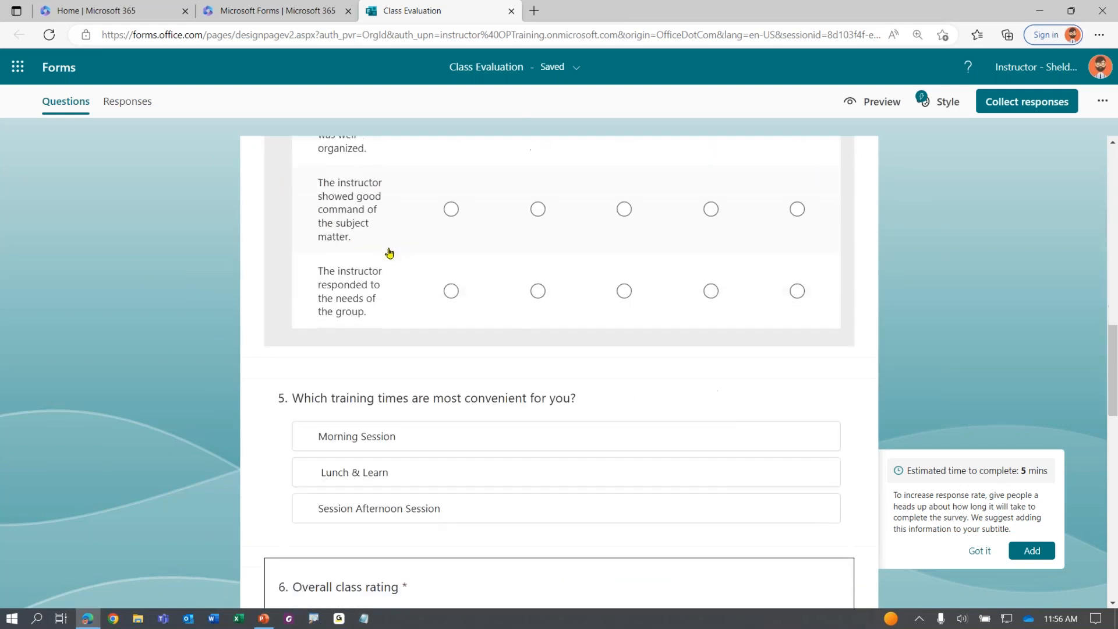
{"action": "left_click_drag", "start_coordinate": [558, 500], "coordinate": [560, 445]}
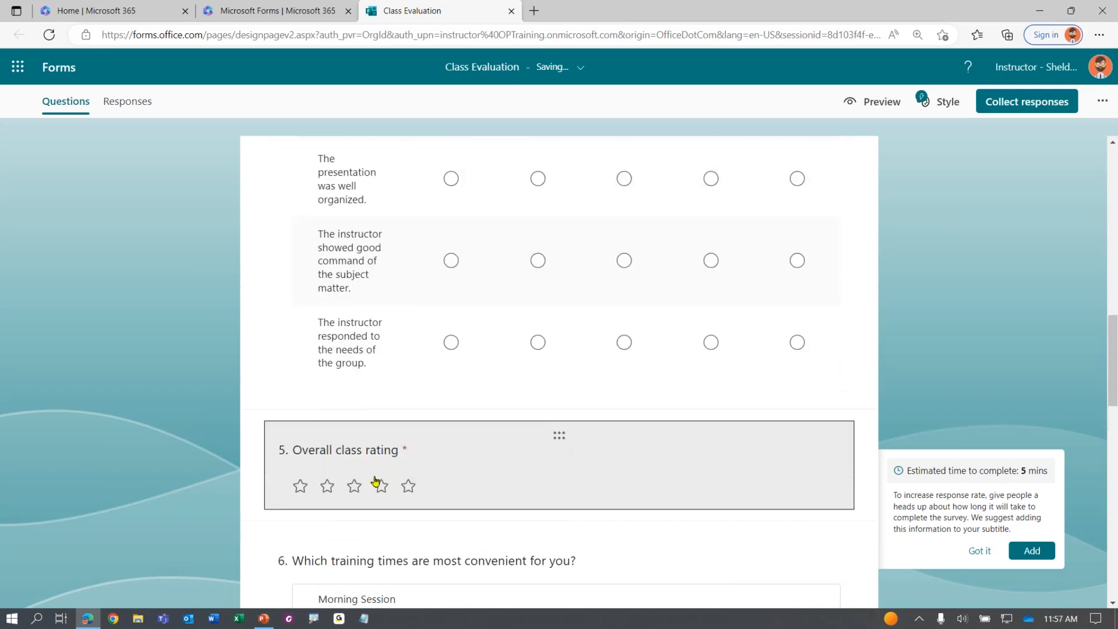
{"action": "scroll", "coordinate": [376, 481], "scroll_direction": "down", "scroll_amount": 5}
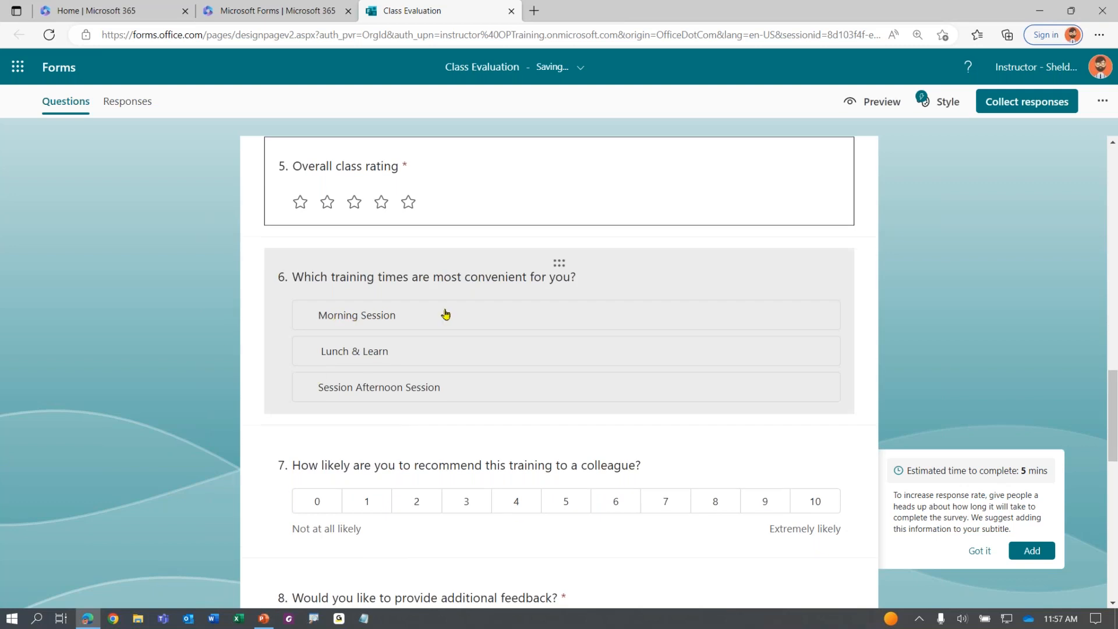
{"action": "scroll", "coordinate": [445, 315], "scroll_direction": "down", "scroll_amount": 2}
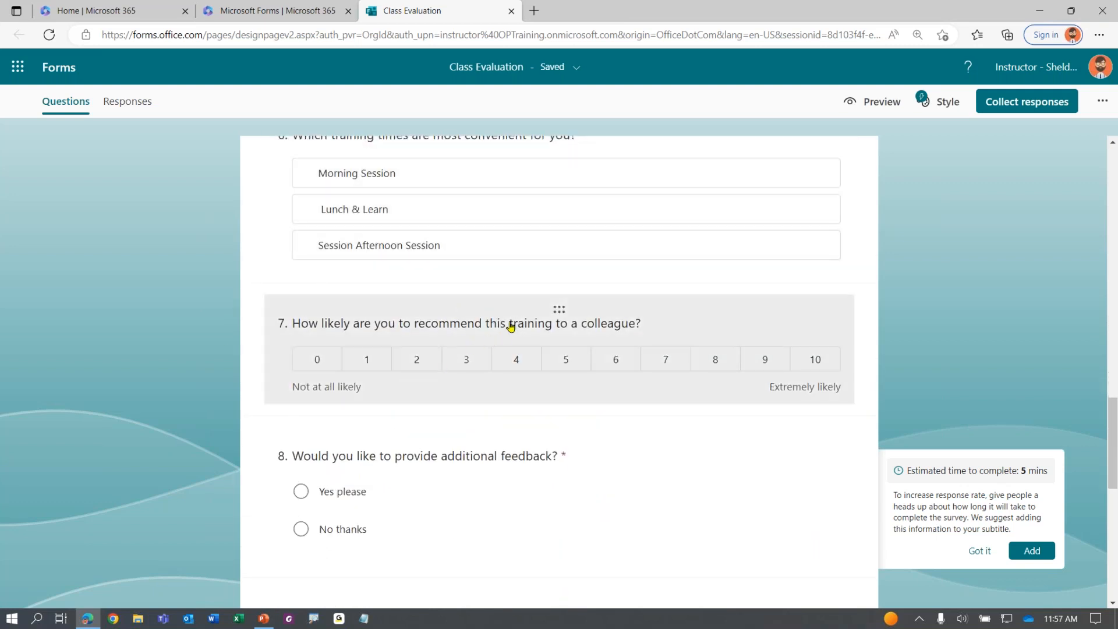
{"action": "scroll", "coordinate": [511, 326], "scroll_direction": "down", "scroll_amount": 2}
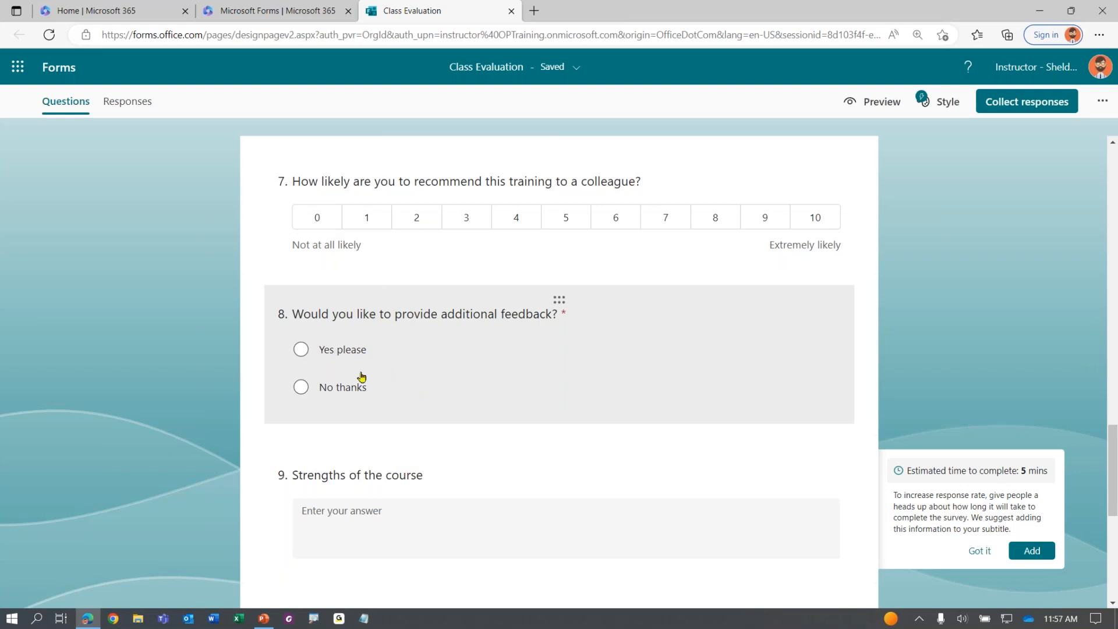
{"action": "scroll", "coordinate": [364, 373], "scroll_direction": "down", "scroll_amount": 3}
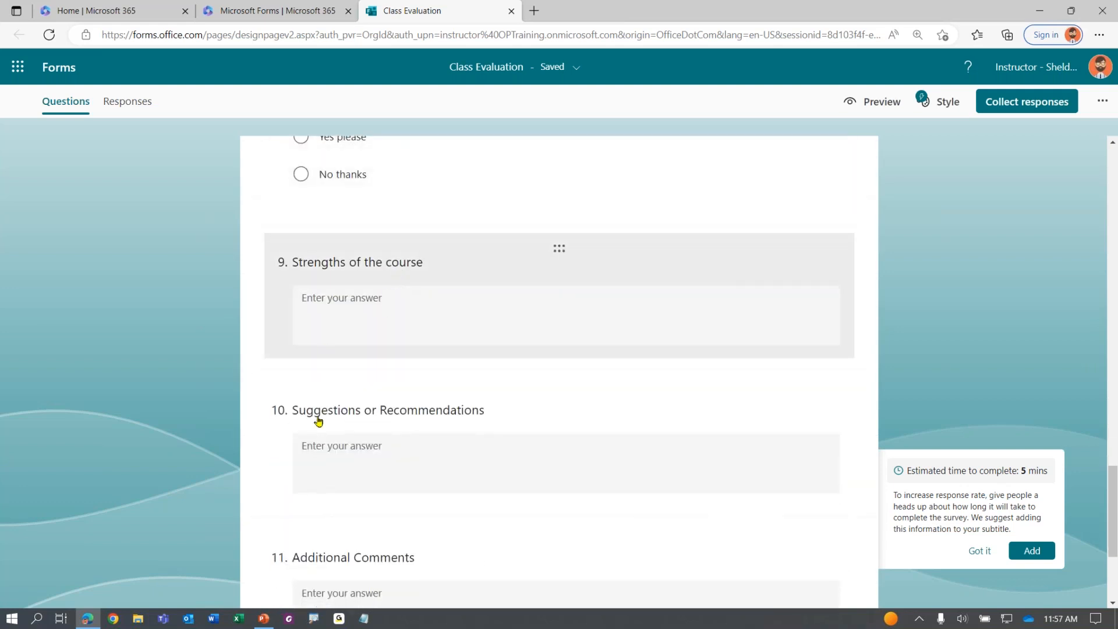
{"action": "scroll", "coordinate": [396, 359], "scroll_direction": "down", "scroll_amount": 1}
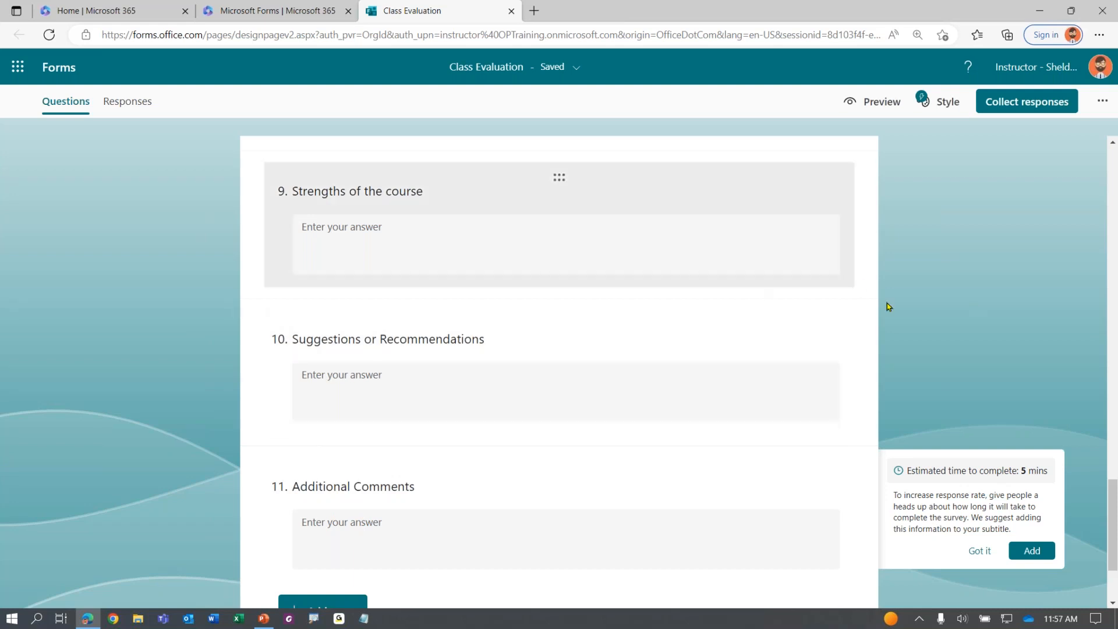
{"action": "scroll", "coordinate": [982, 314], "scroll_direction": "up", "scroll_amount": 3}
{"action": "scroll", "coordinate": [982, 314], "scroll_direction": "up", "scroll_amount": 15}
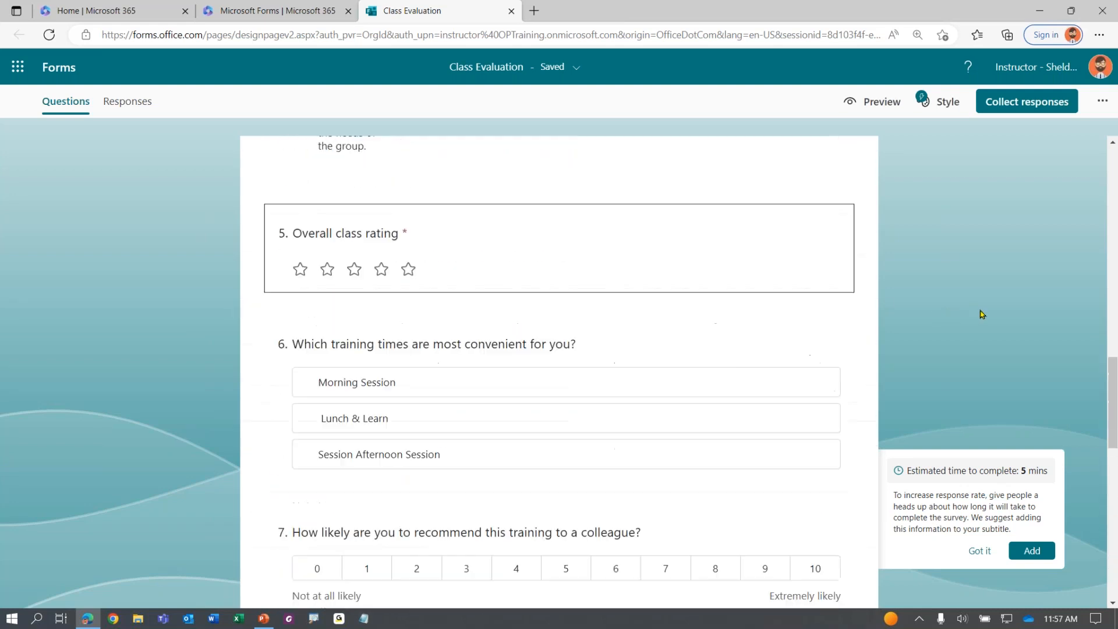
{"action": "scroll", "coordinate": [982, 315], "scroll_direction": "up", "scroll_amount": 5}
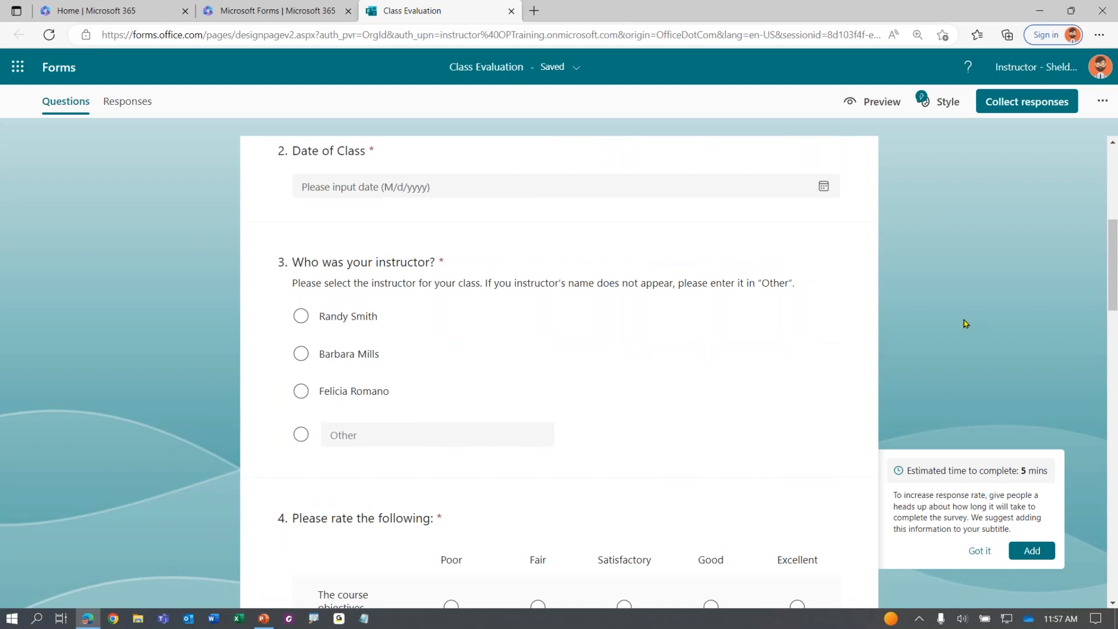
{"action": "scroll", "coordinate": [962, 320], "scroll_direction": "up", "scroll_amount": 6}
{"action": "scroll", "coordinate": [962, 320], "scroll_direction": "down", "scroll_amount": 8}
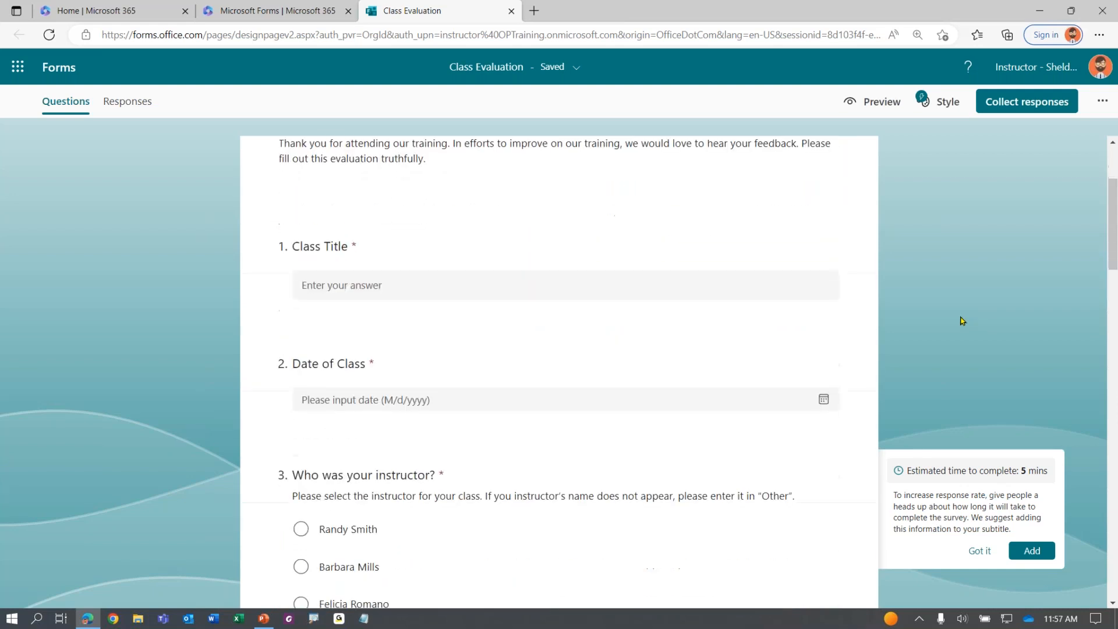
{"action": "scroll", "coordinate": [962, 321], "scroll_direction": "down", "scroll_amount": 8}
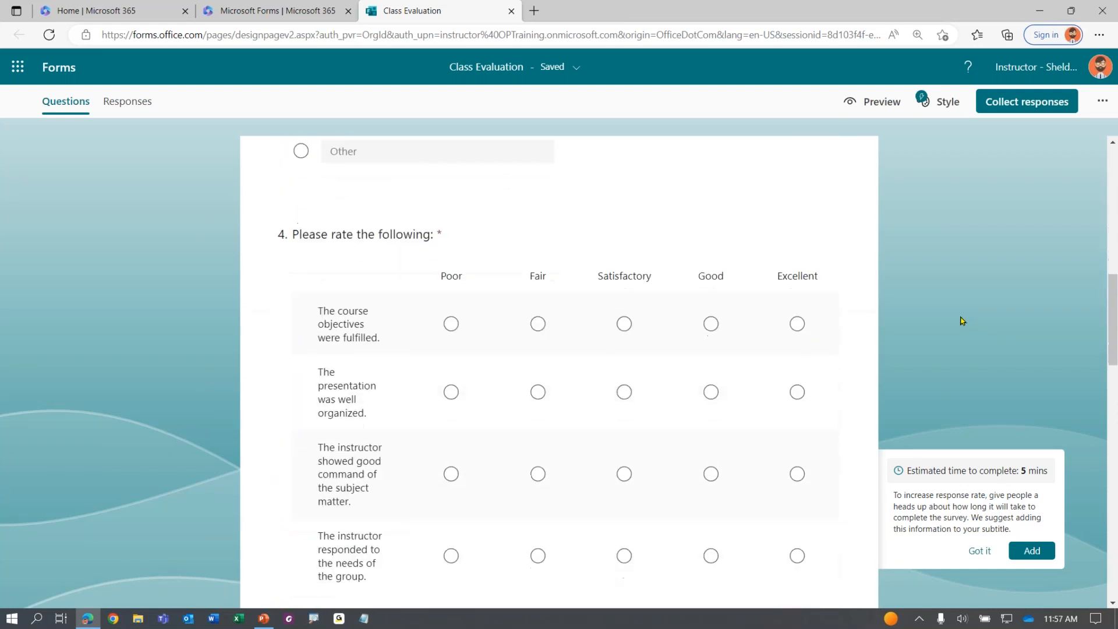
{"action": "scroll", "coordinate": [962, 321], "scroll_direction": "down", "scroll_amount": 11}
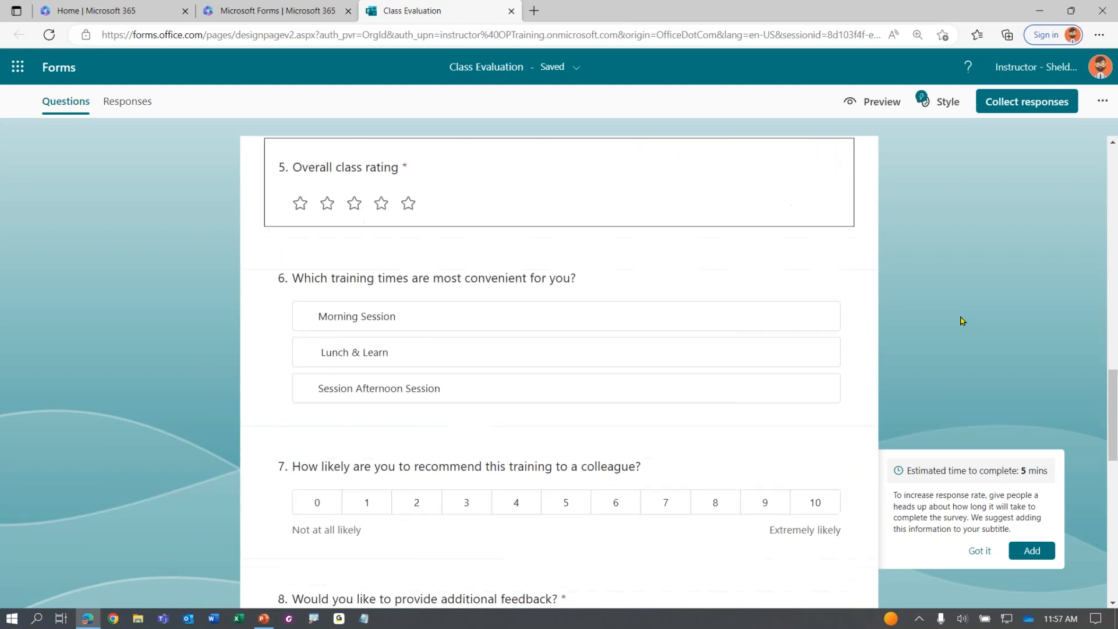
{"action": "scroll", "coordinate": [962, 321], "scroll_direction": "down", "scroll_amount": 3}
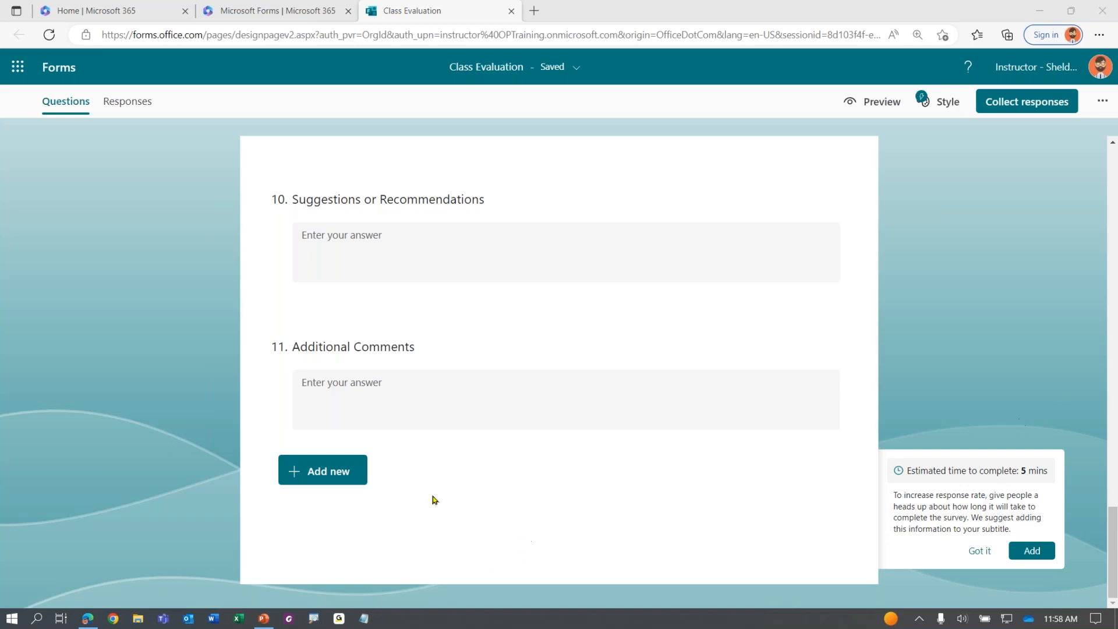
Return to the Class Evaluation form and scroll up to its title and first questions
{"action": "left_click", "coordinate": [30, 327]}
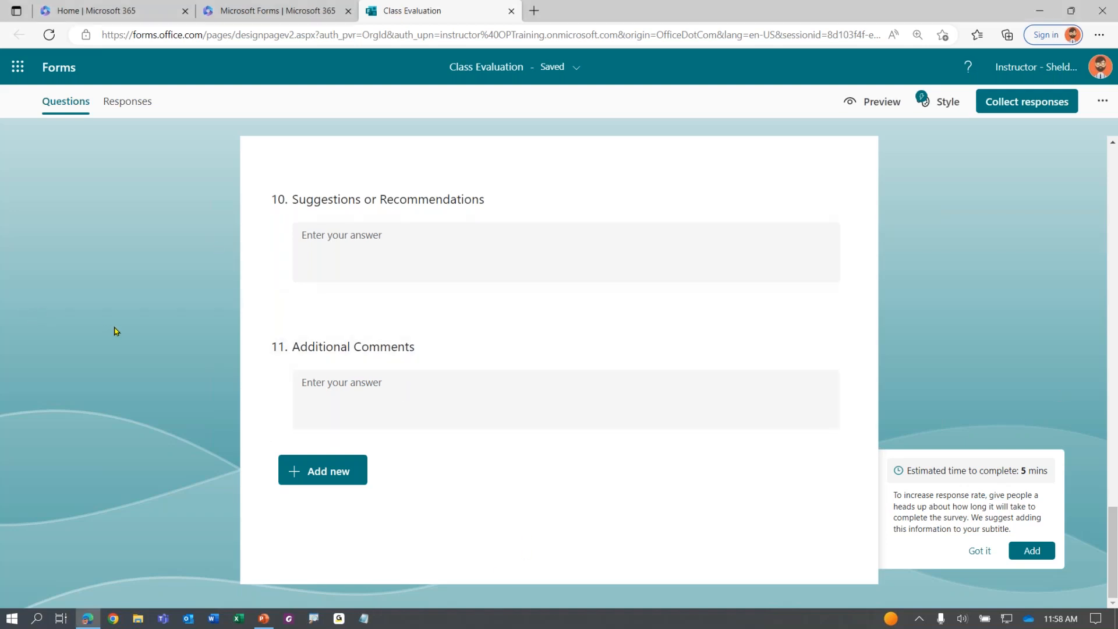
{"action": "scroll", "coordinate": [182, 318], "scroll_direction": "up", "scroll_amount": 20}
{"action": "scroll", "coordinate": [186, 334], "scroll_direction": "up", "scroll_amount": 10}
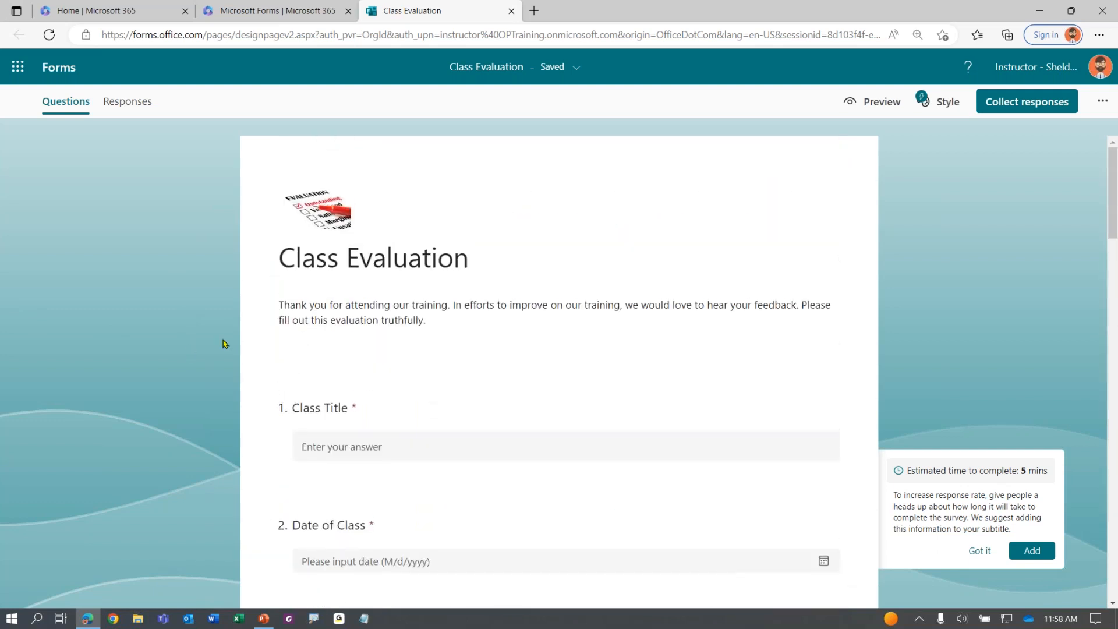
{"action": "left_click", "coordinate": [872, 108]}
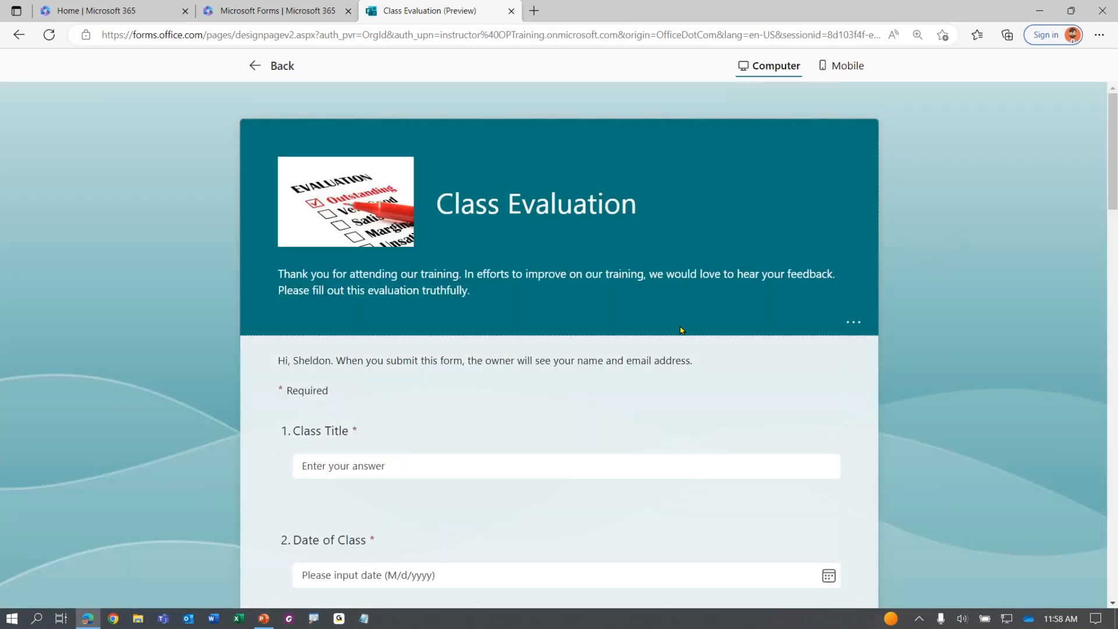
{"action": "scroll", "coordinate": [352, 304], "scroll_direction": "down", "scroll_amount": 5}
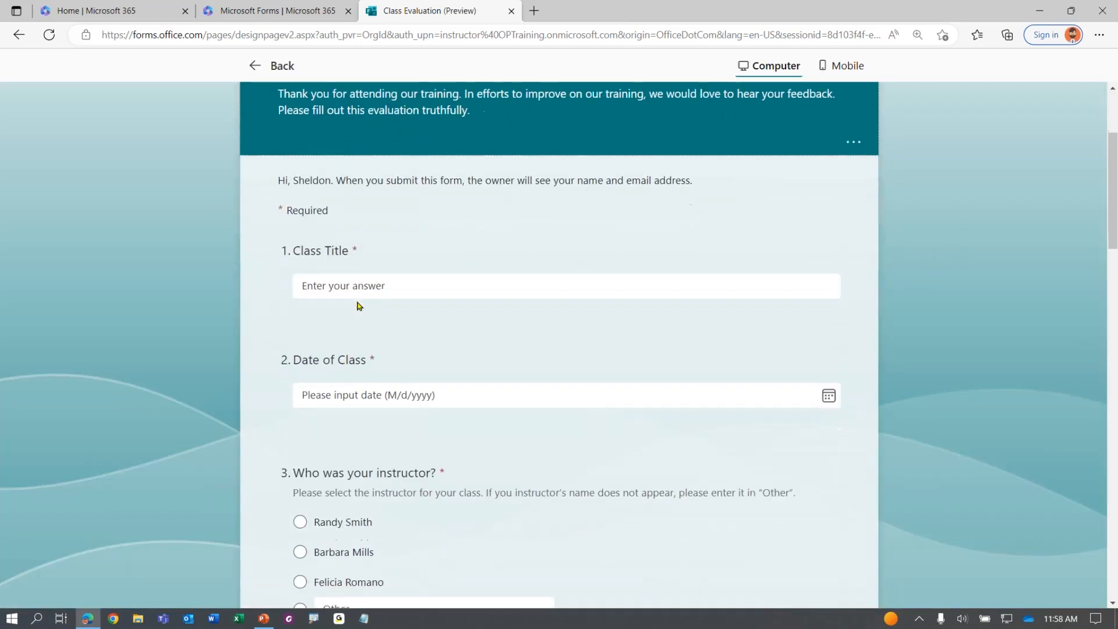
{"action": "scroll", "coordinate": [358, 305], "scroll_direction": "down", "scroll_amount": 5}
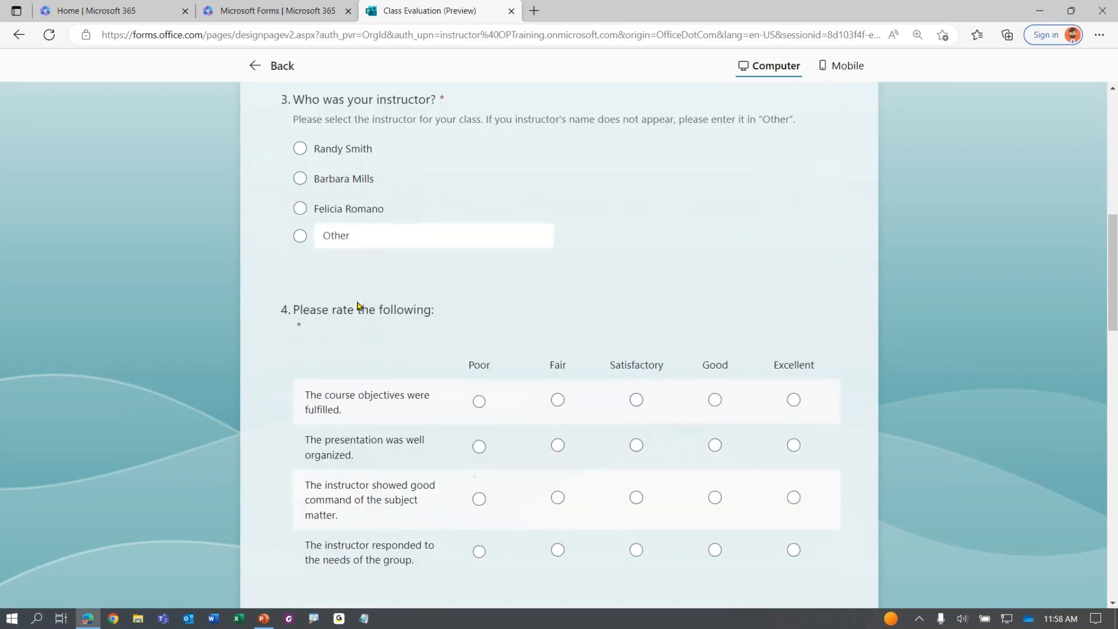
{"action": "scroll", "coordinate": [358, 305], "scroll_direction": "down", "scroll_amount": 6}
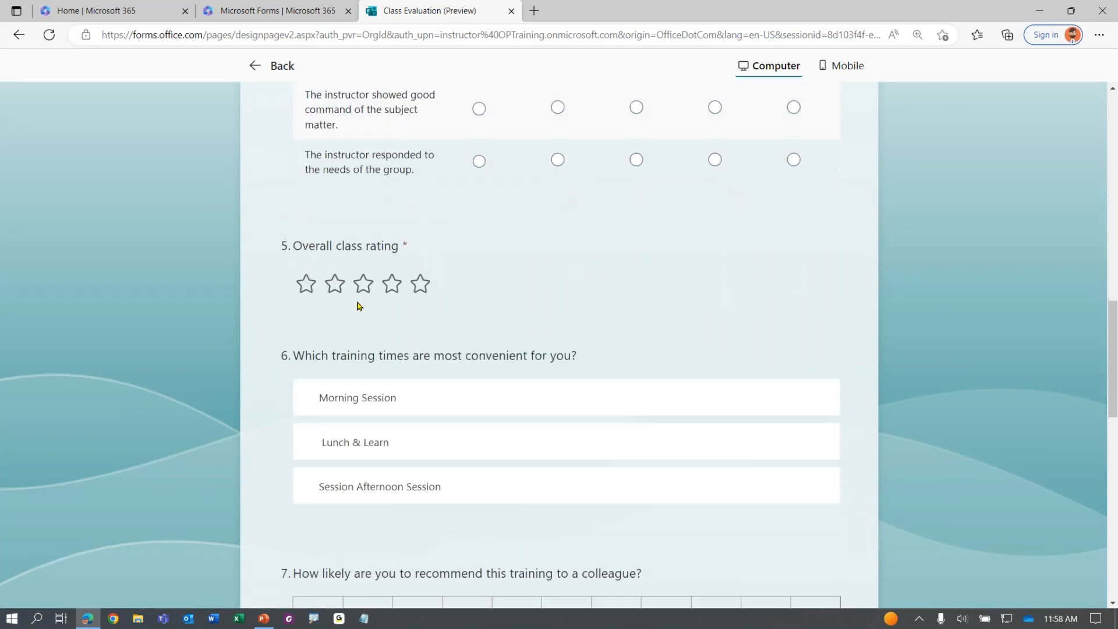
{"action": "scroll", "coordinate": [358, 306], "scroll_direction": "down", "scroll_amount": 5}
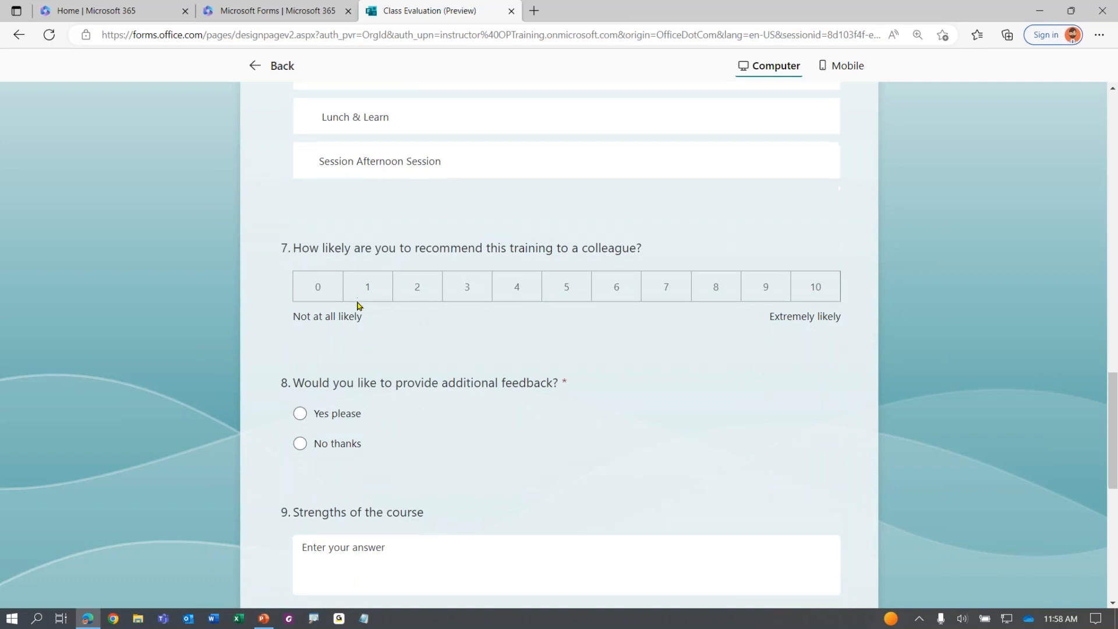
{"action": "scroll", "coordinate": [358, 306], "scroll_direction": "down", "scroll_amount": 6}
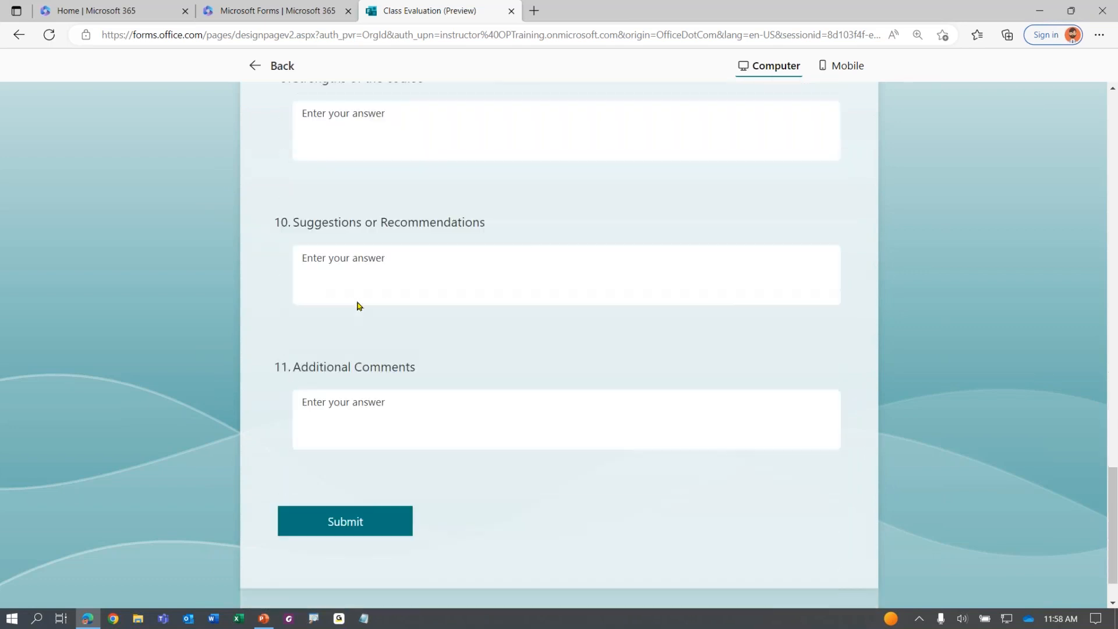
{"action": "scroll", "coordinate": [515, 333], "scroll_direction": "up", "scroll_amount": 20}
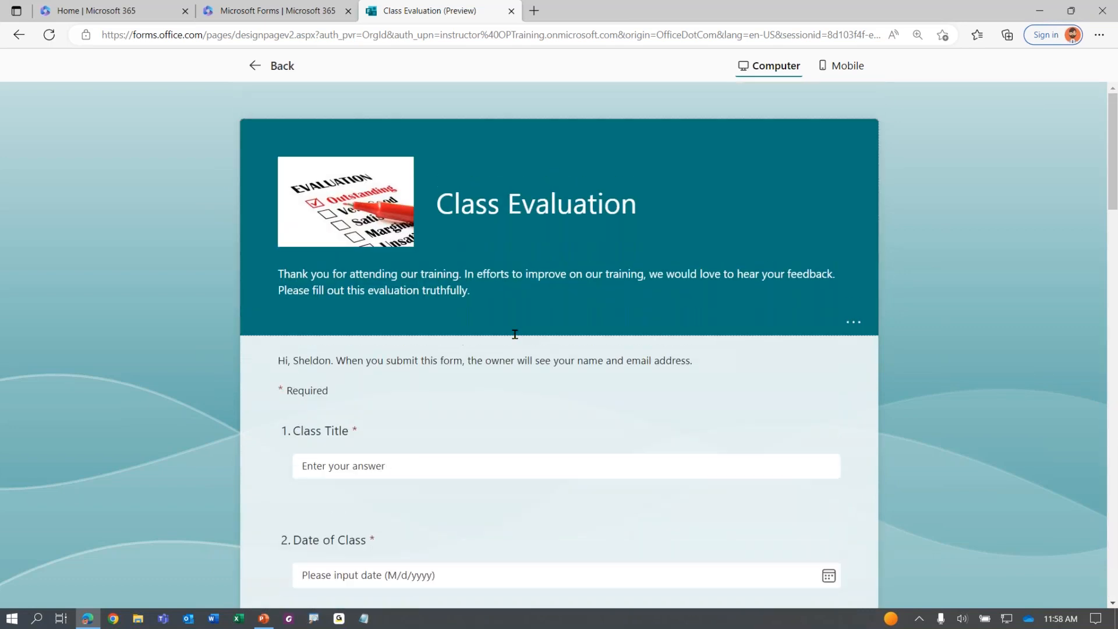
{"action": "scroll", "coordinate": [766, 81], "scroll_direction": "up", "scroll_amount": 7, "text": "ctrl"}
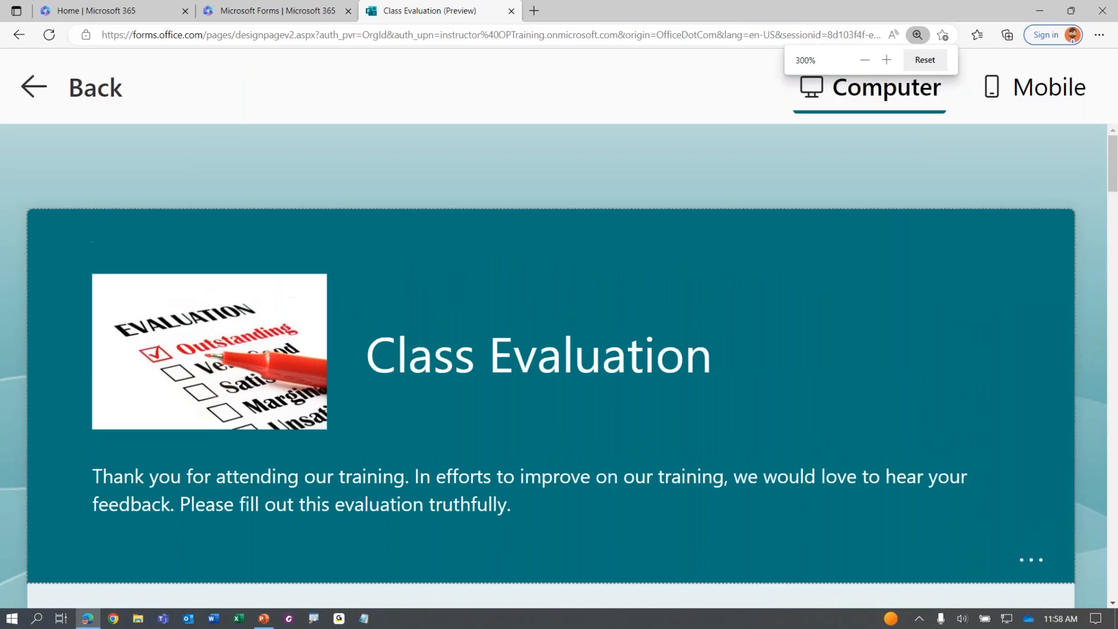
{"action": "scroll", "coordinate": [764, 100], "scroll_direction": "down", "scroll_amount": 6, "text": "ctrl"}
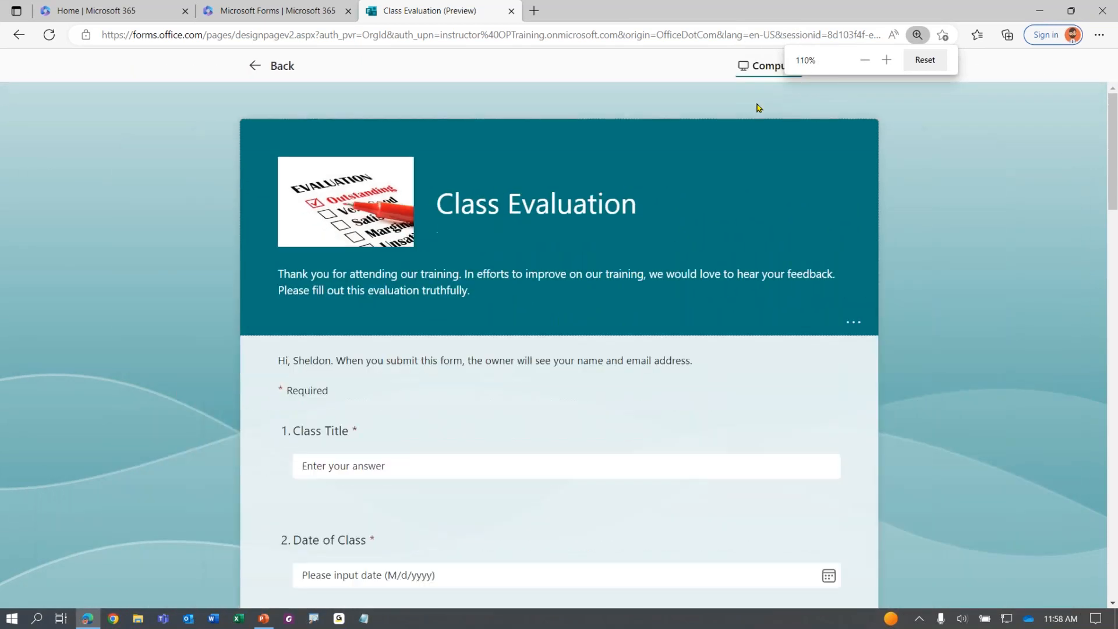
{"action": "left_click", "coordinate": [751, 69]}
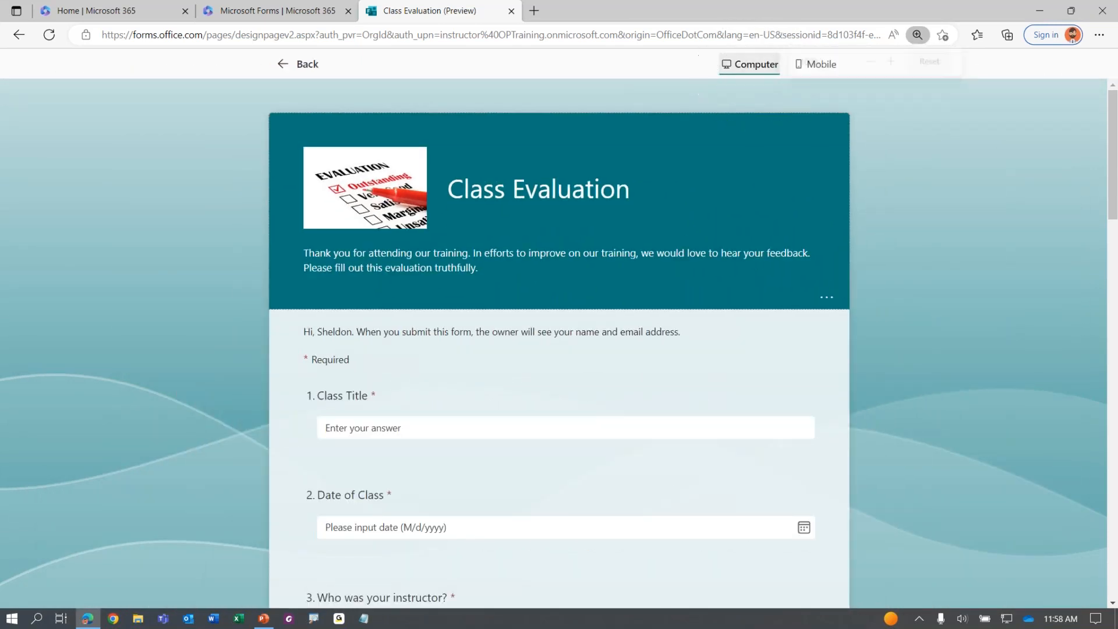
{"action": "left_click", "coordinate": [815, 67]}
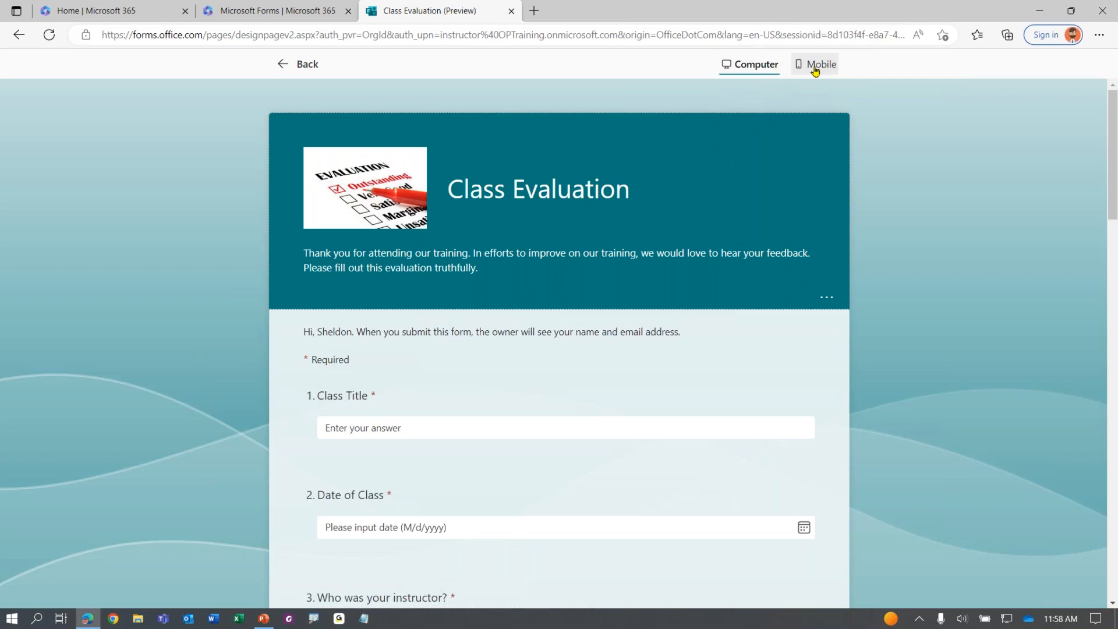
{"action": "scroll", "coordinate": [560, 306], "scroll_direction": "down", "scroll_amount": 5}
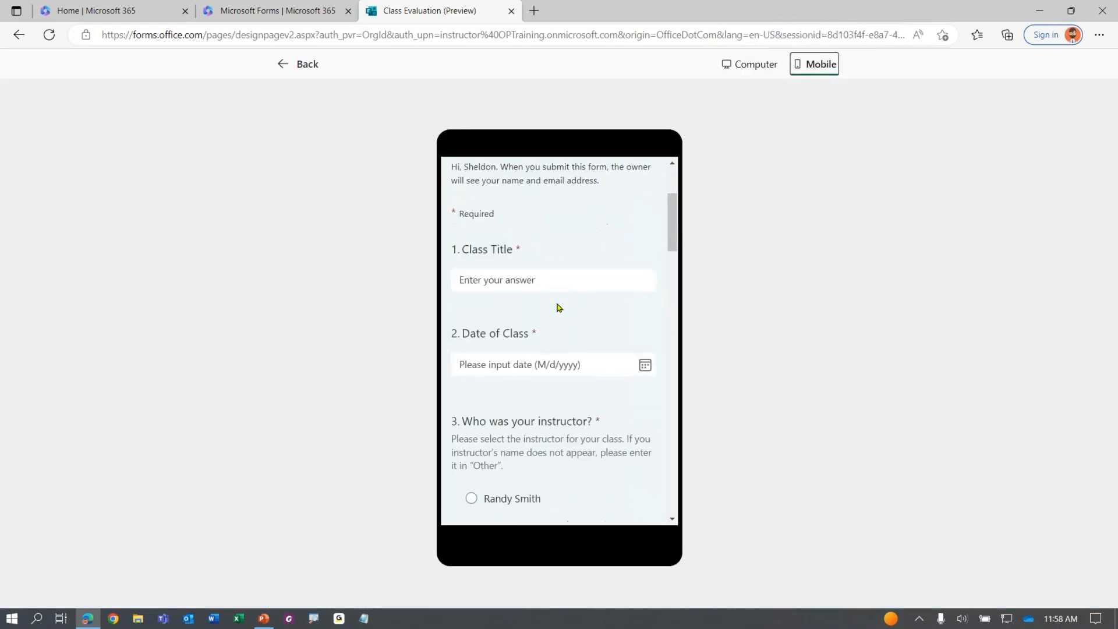
{"action": "scroll", "coordinate": [557, 308], "scroll_direction": "down", "scroll_amount": 10}
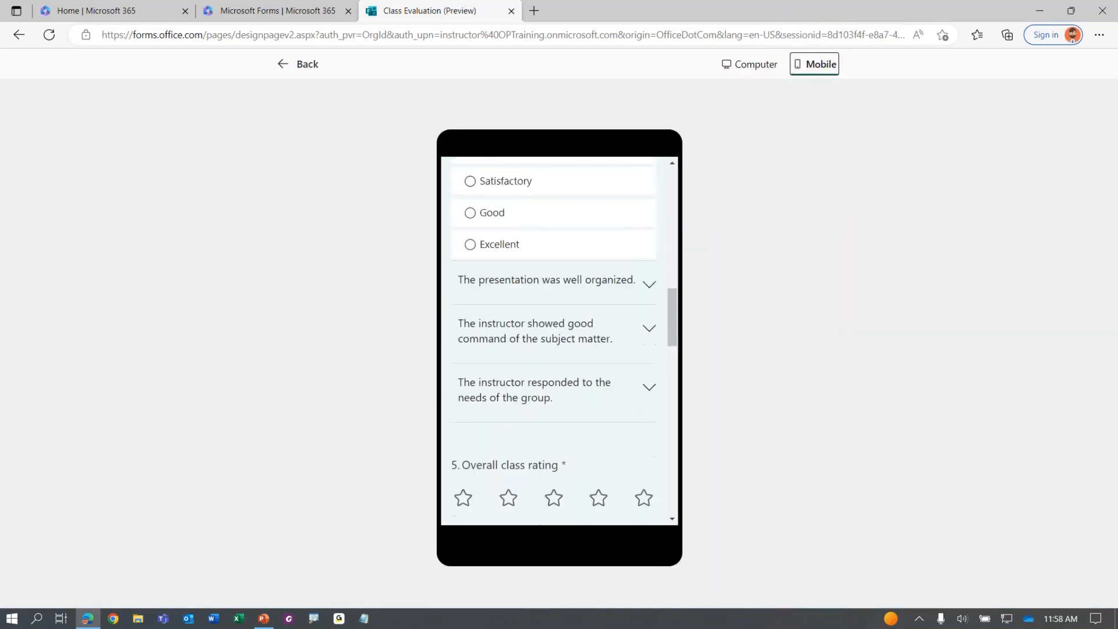
{"action": "scroll", "coordinate": [559, 340], "scroll_direction": "down", "scroll_amount": 10}
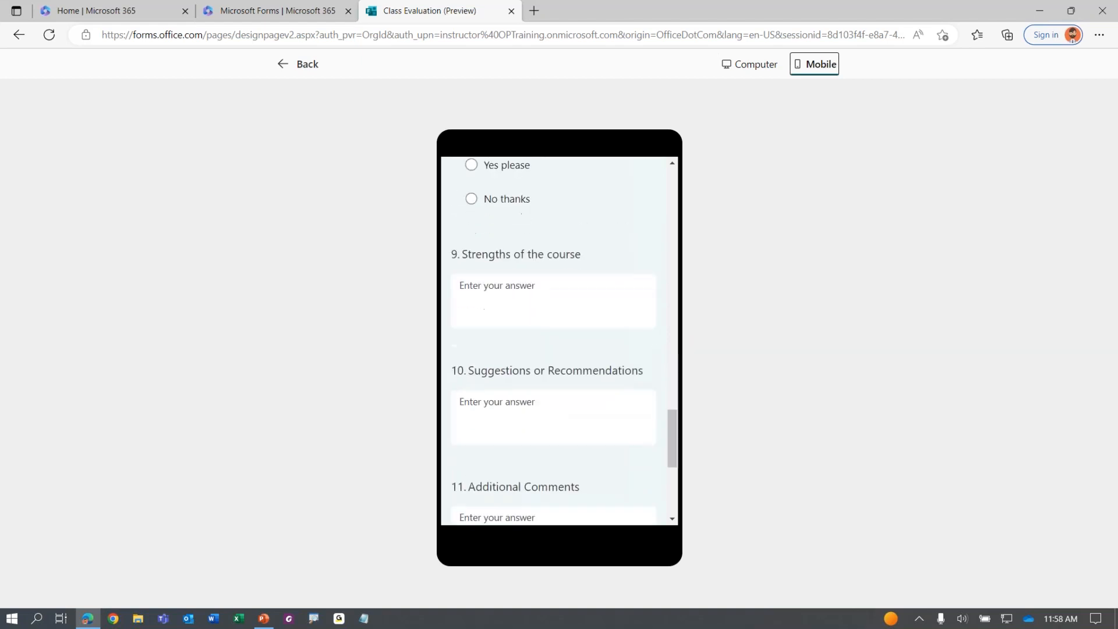
{"action": "left_click", "coordinate": [739, 73]}
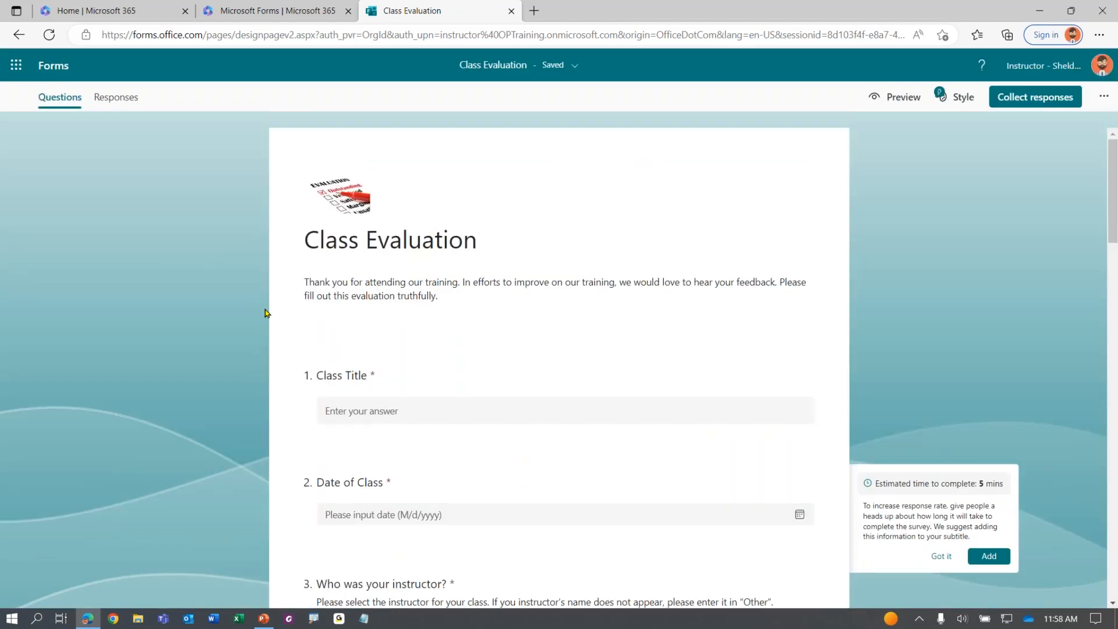
Scroll to question 3, 'Who was your instructor?', and open it for editing
{"action": "scroll", "coordinate": [220, 314], "scroll_direction": "down", "scroll_amount": 3}
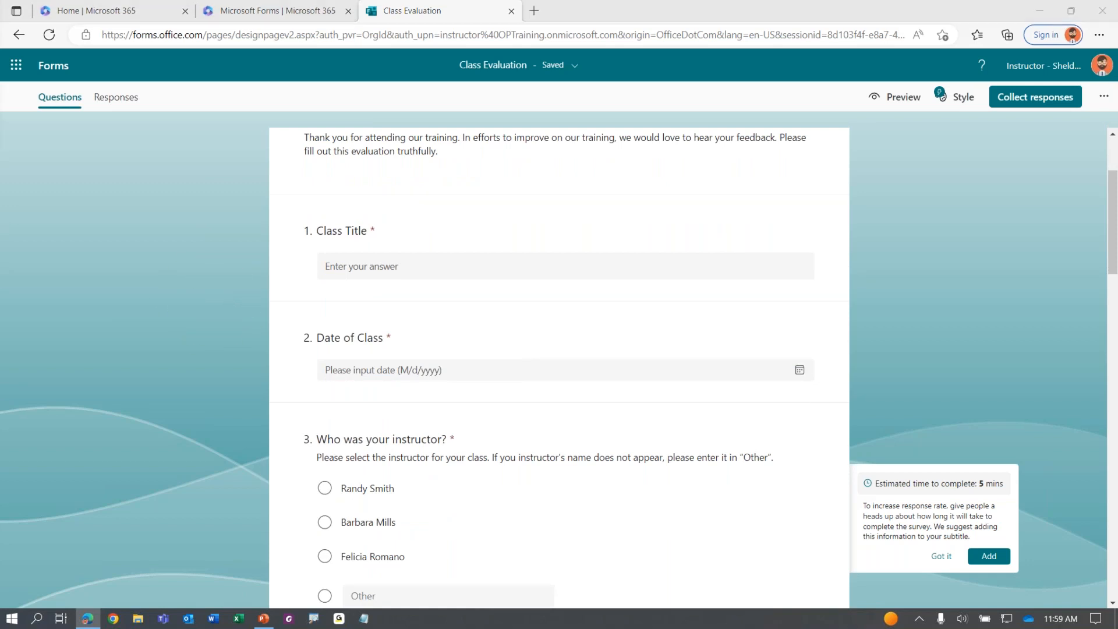
{"action": "scroll", "coordinate": [224, 319], "scroll_direction": "down", "scroll_amount": 4}
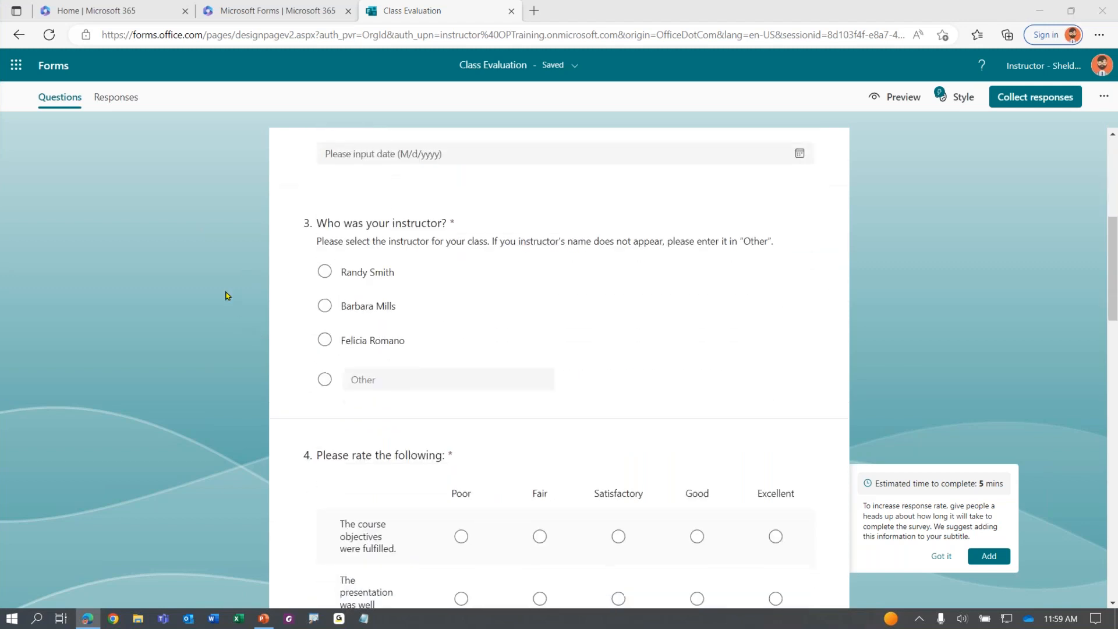
{"action": "scroll", "coordinate": [227, 294], "scroll_direction": "up", "scroll_amount": 8}
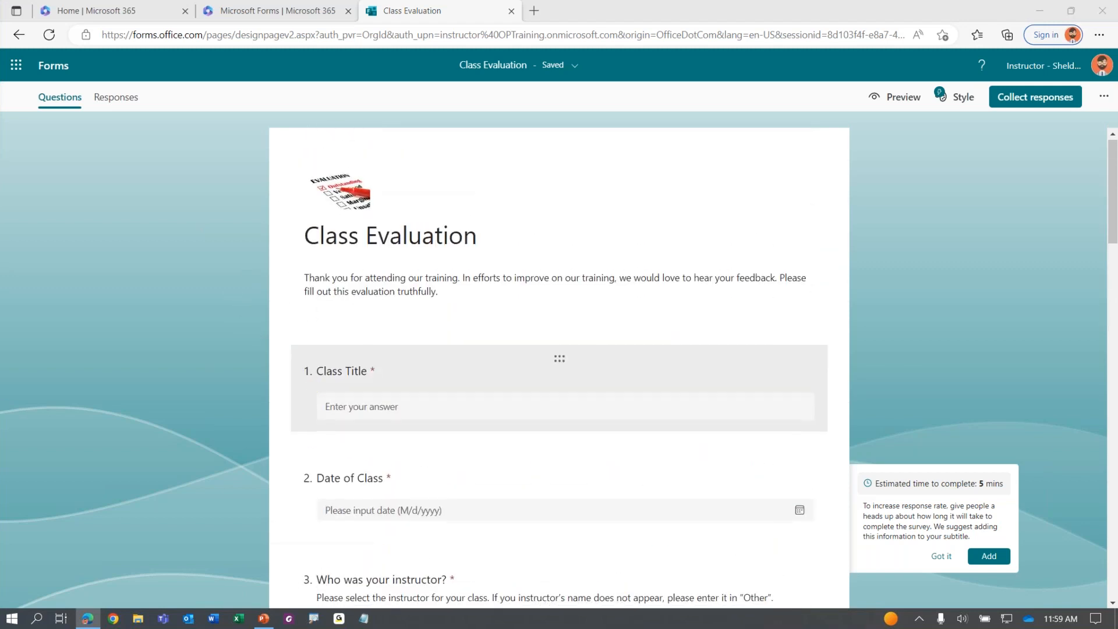
{"action": "scroll", "coordinate": [334, 398], "scroll_direction": "down", "scroll_amount": 5}
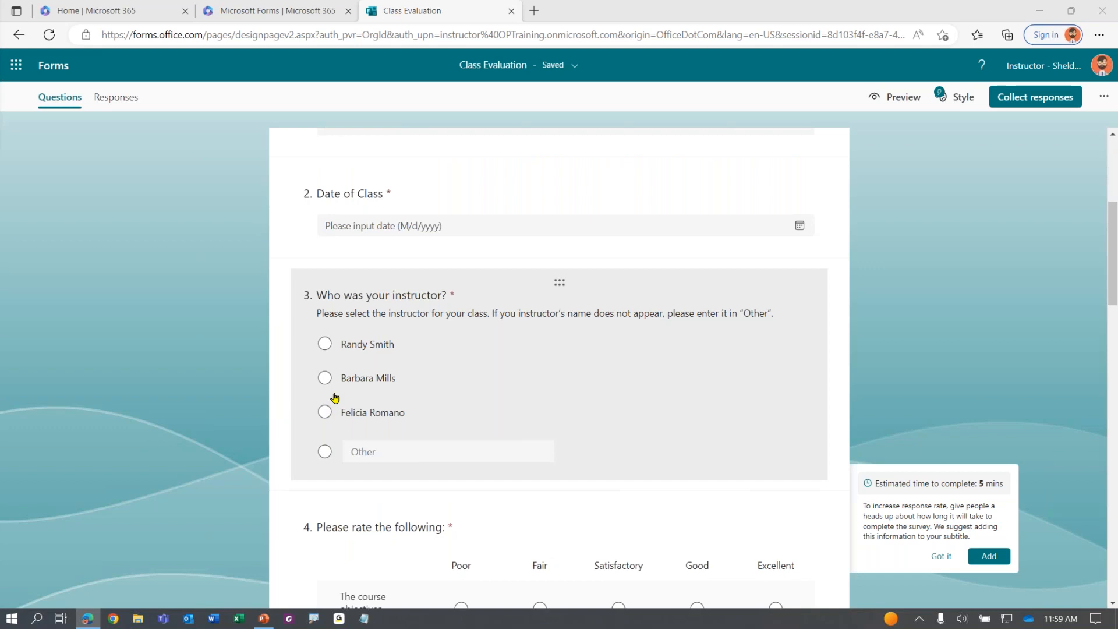
{"action": "scroll", "coordinate": [334, 398], "scroll_direction": "down", "scroll_amount": 2}
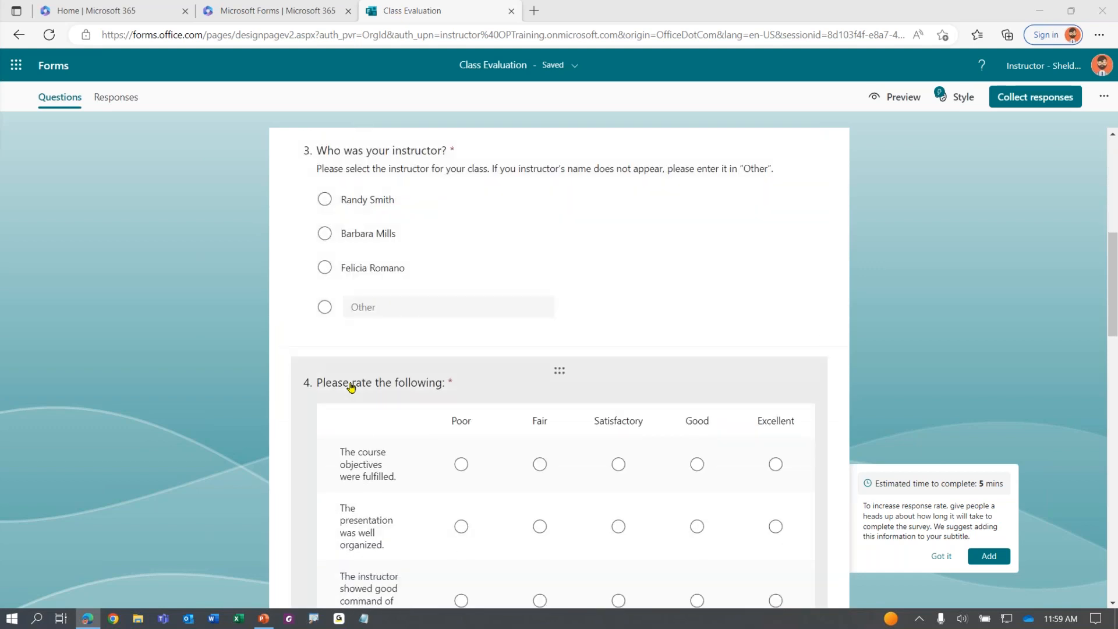
{"action": "scroll", "coordinate": [592, 361], "scroll_direction": "up", "scroll_amount": 1}
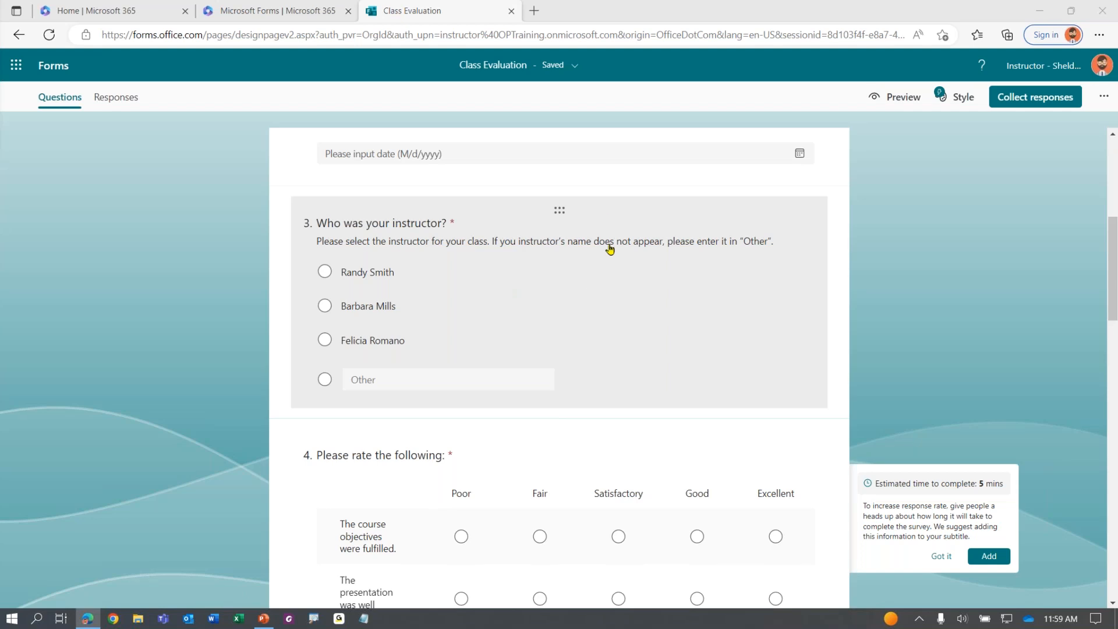
{"action": "left_click", "coordinate": [663, 315]}
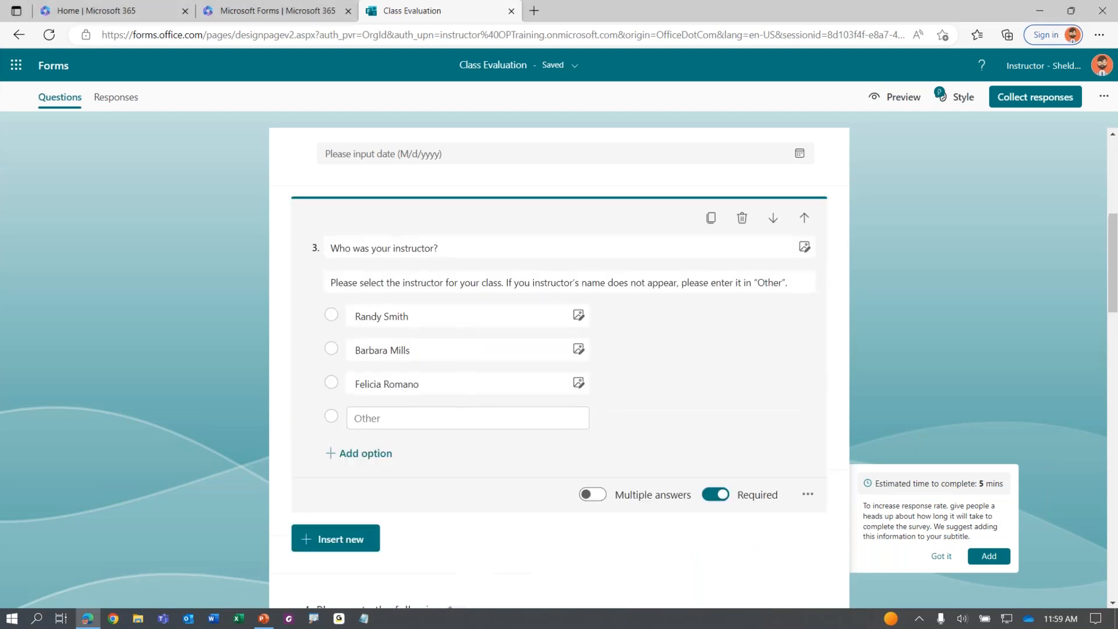
{"action": "scroll", "coordinate": [522, 459], "scroll_direction": "down", "scroll_amount": 1}
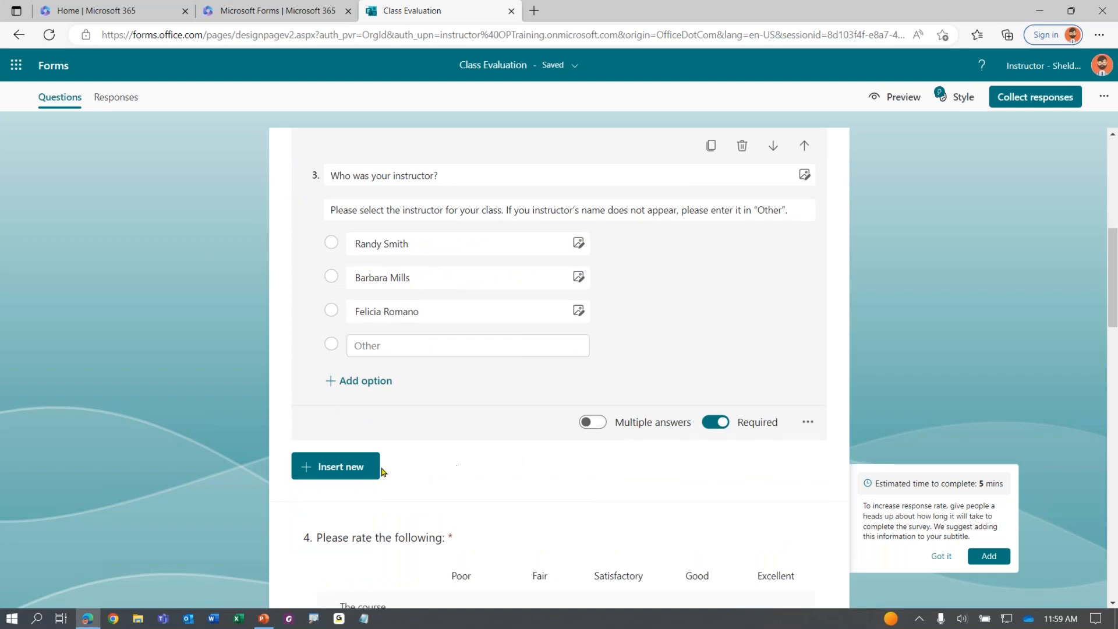
Insert a new section, Section 2, below question 3, the instructor question
{"action": "left_click", "coordinate": [360, 469]}
{"action": "key", "text": "ctrl"}
{"action": "key", "text": "ctrl"}
{"action": "key", "text": "ctrl"}
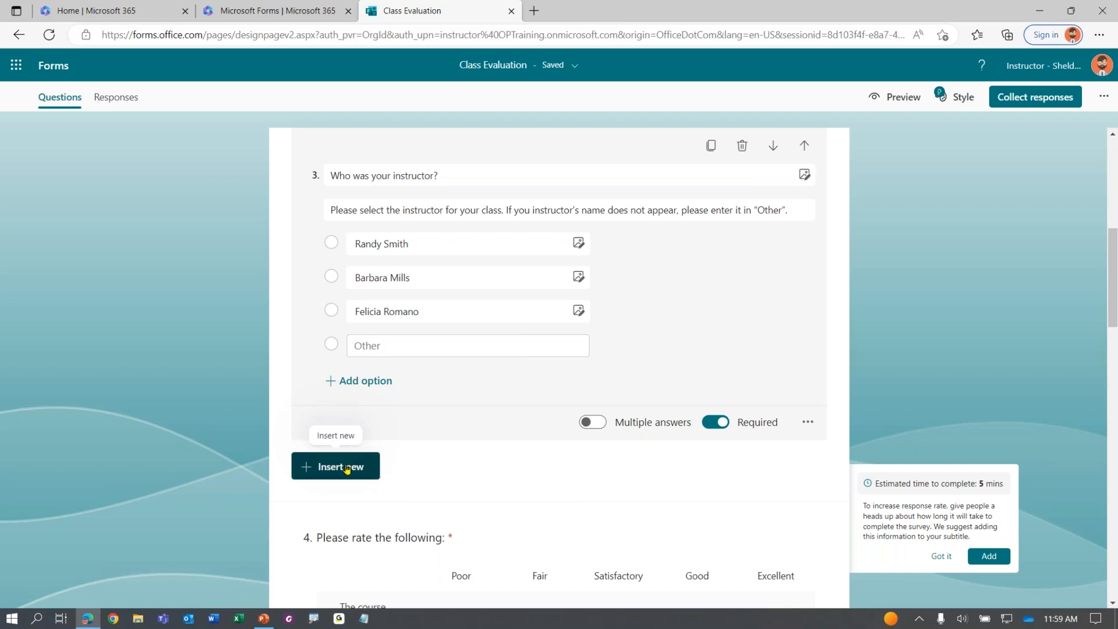
{"action": "left_click", "coordinate": [346, 468]}
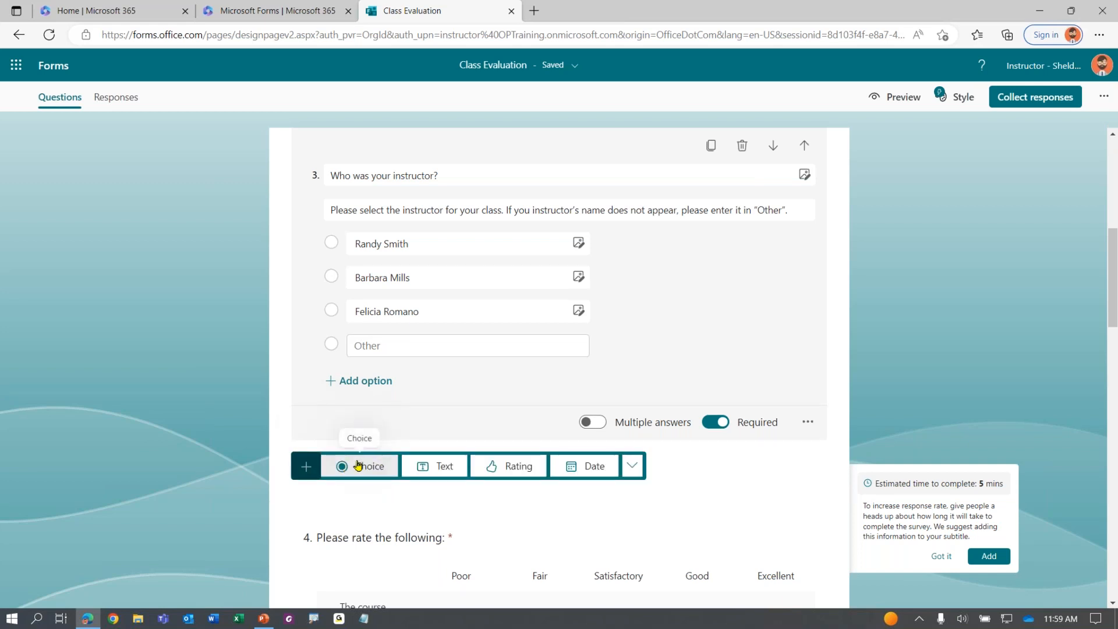
{"action": "left_click", "coordinate": [631, 465]}
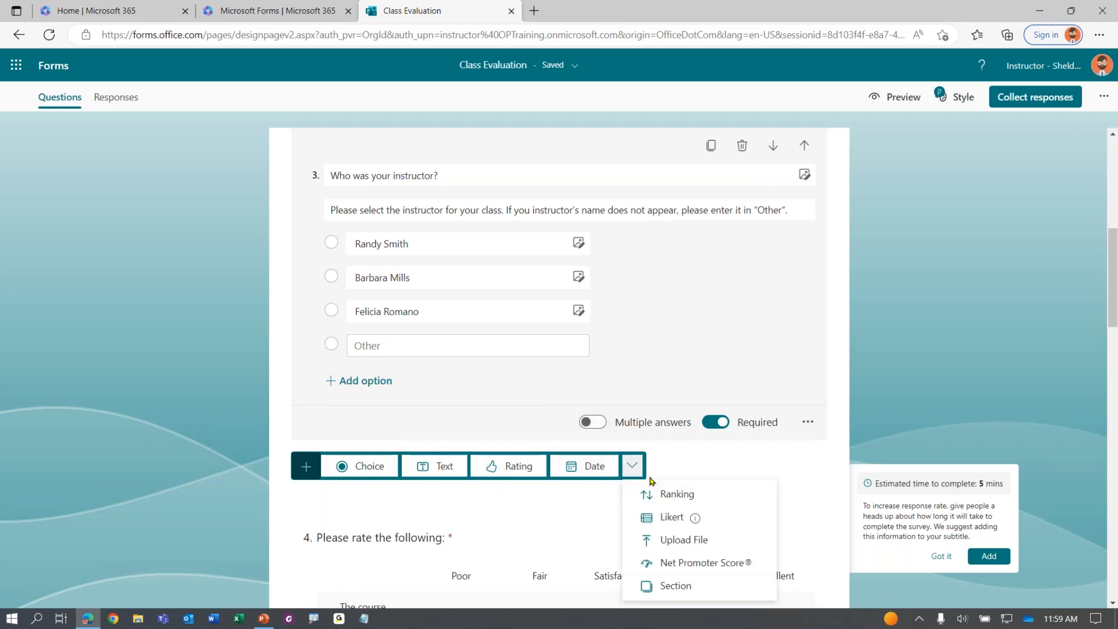
{"action": "left_click", "coordinate": [637, 473]}
{"action": "left_click", "coordinate": [634, 470]}
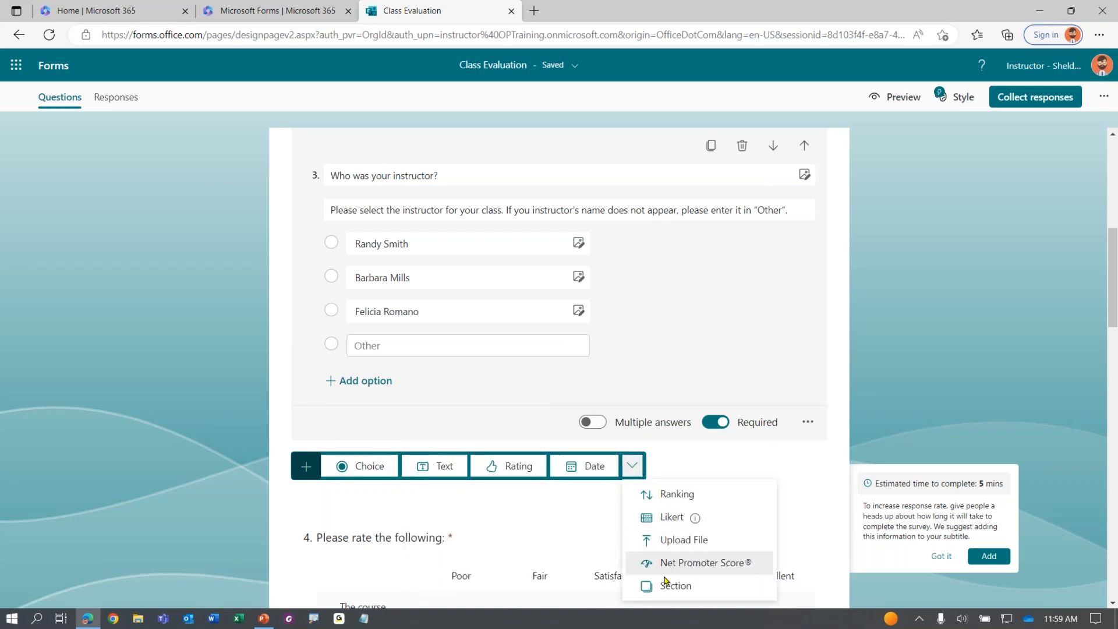
{"action": "left_click", "coordinate": [680, 587]}
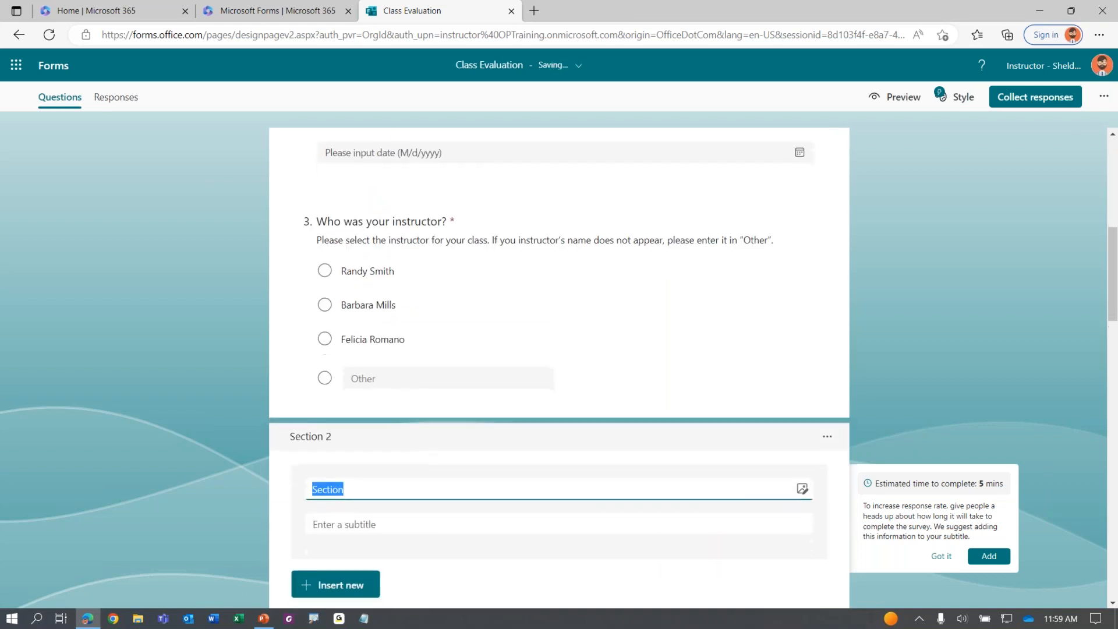
Replace the Section 2 placeholder title with 'Ratings', removing the stray line break
{"action": "scroll", "coordinate": [617, 473], "scroll_direction": "down", "scroll_amount": 2}
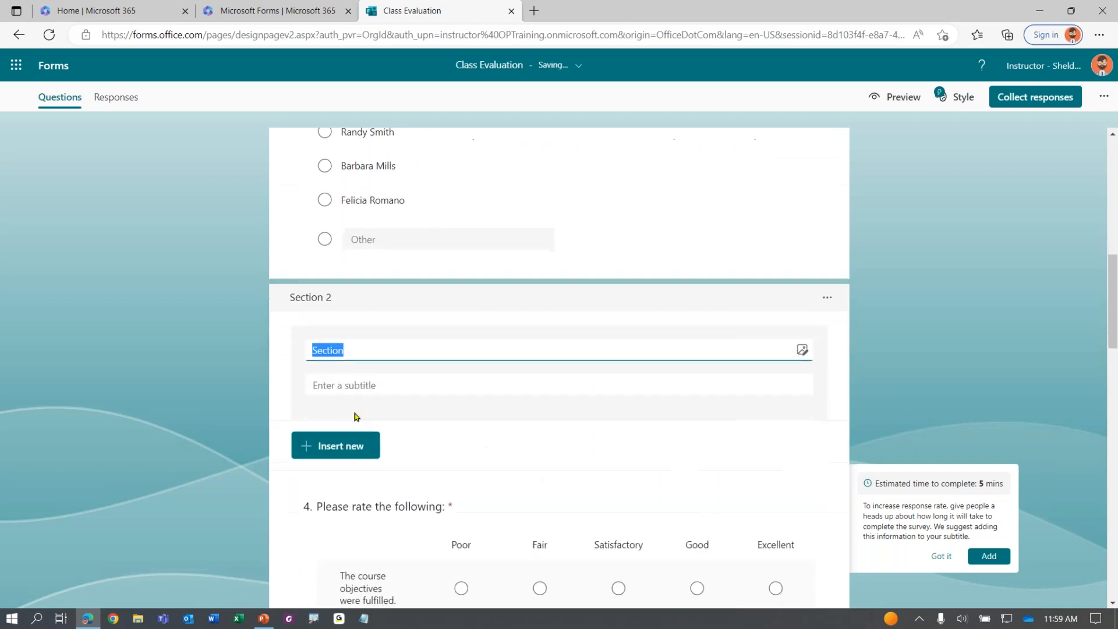
{"action": "scroll", "coordinate": [343, 349], "scroll_direction": "up", "scroll_amount": 2}
{"action": "left_click", "coordinate": [343, 234]}
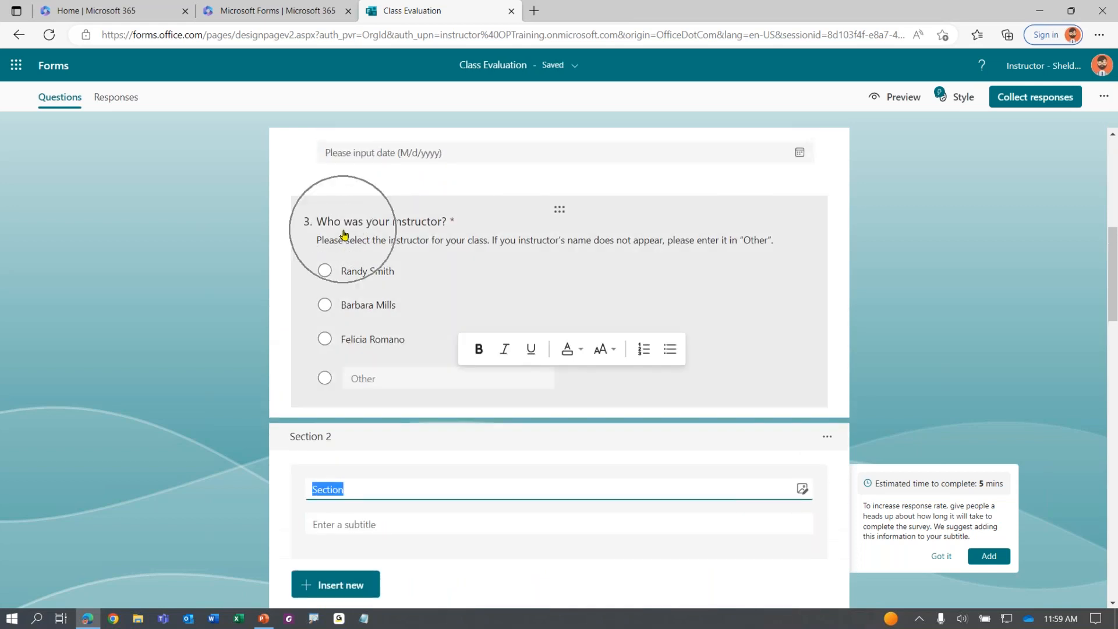
{"action": "scroll", "coordinate": [327, 259], "scroll_direction": "down", "scroll_amount": 2}
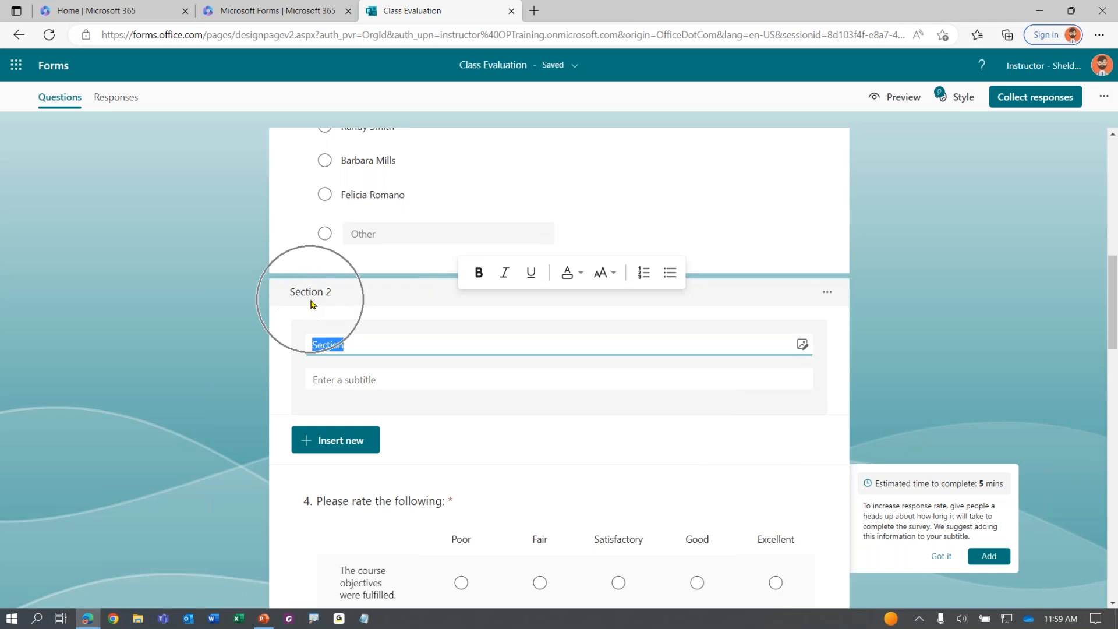
{"action": "scroll", "coordinate": [311, 303], "scroll_direction": "down", "scroll_amount": 2}
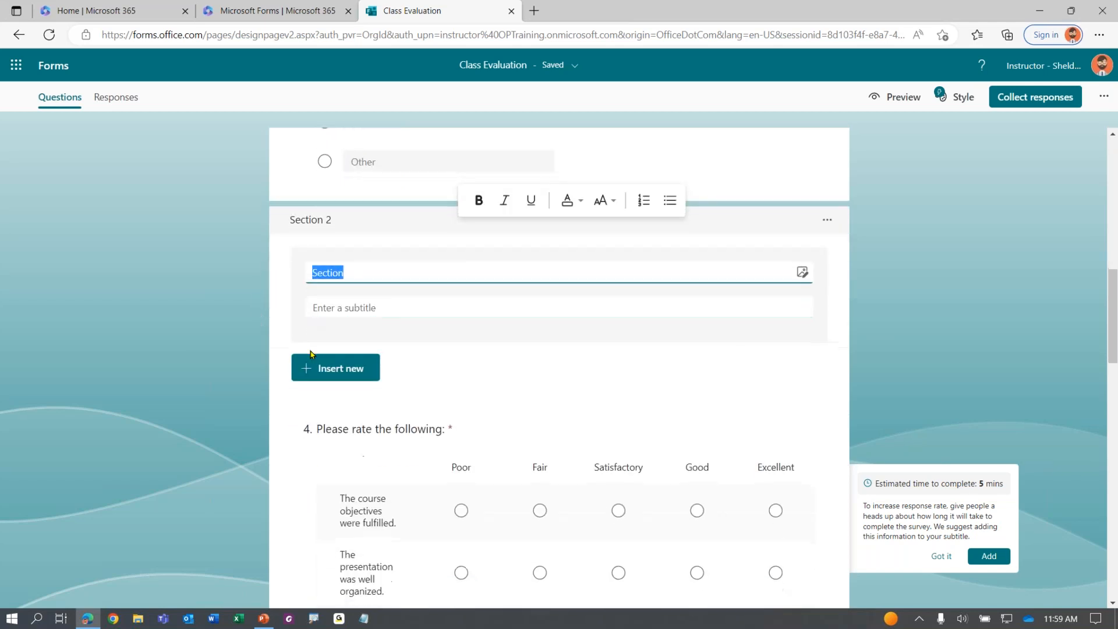
{"action": "scroll", "coordinate": [353, 387], "scroll_direction": "up", "scroll_amount": 1}
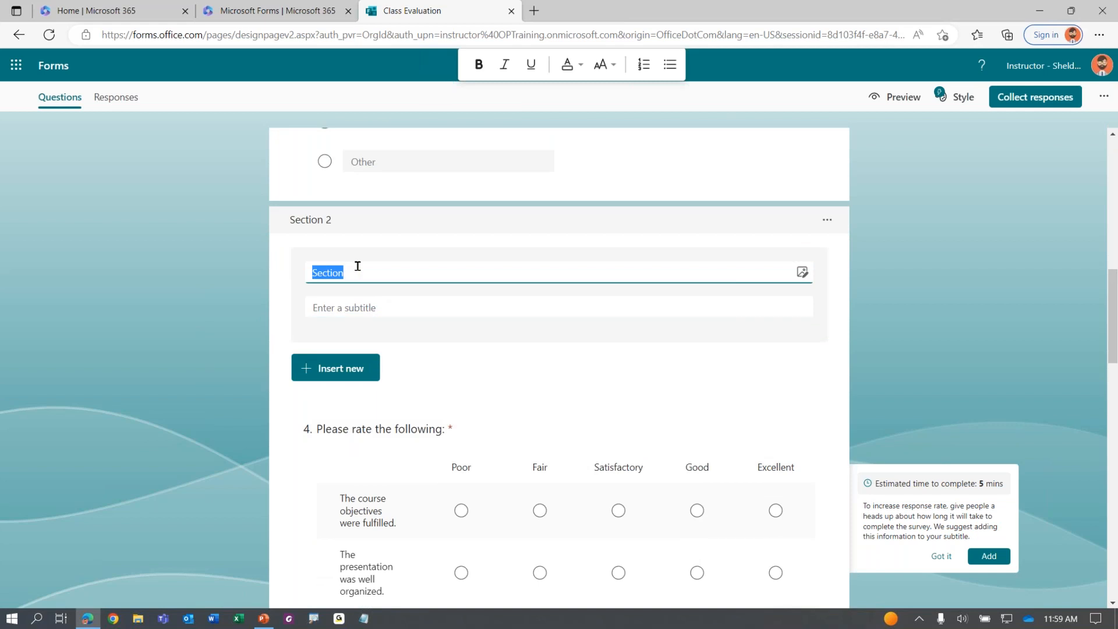
{"action": "key", "text": "ctrl"}
{"action": "key", "text": "ctrl"}
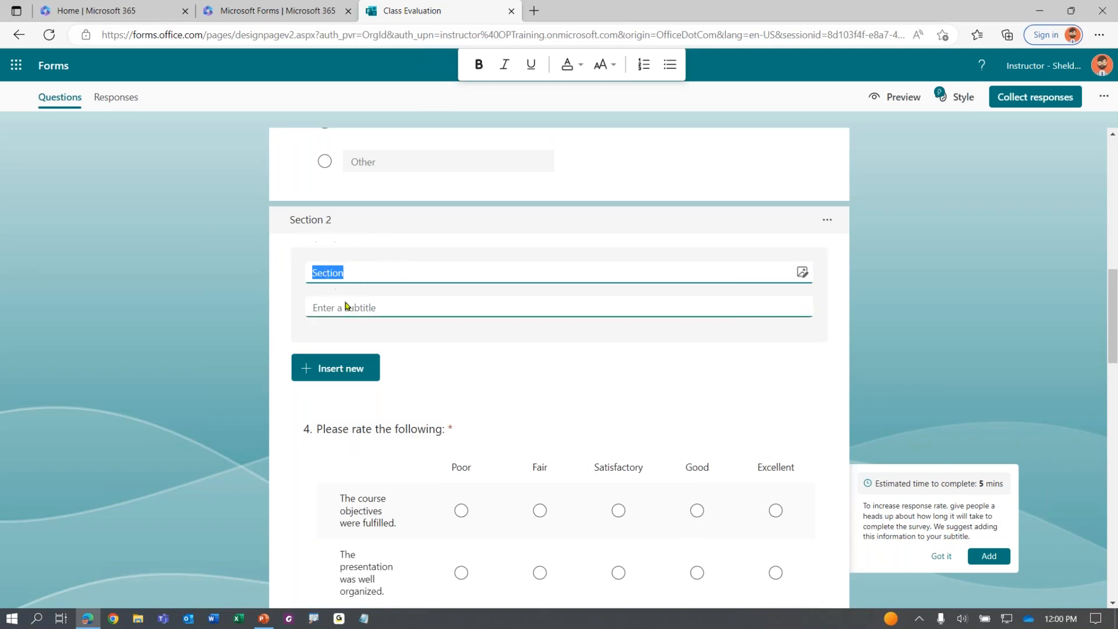
{"action": "key", "text": "ctrl"}
{"action": "key", "text": "ctrl"}
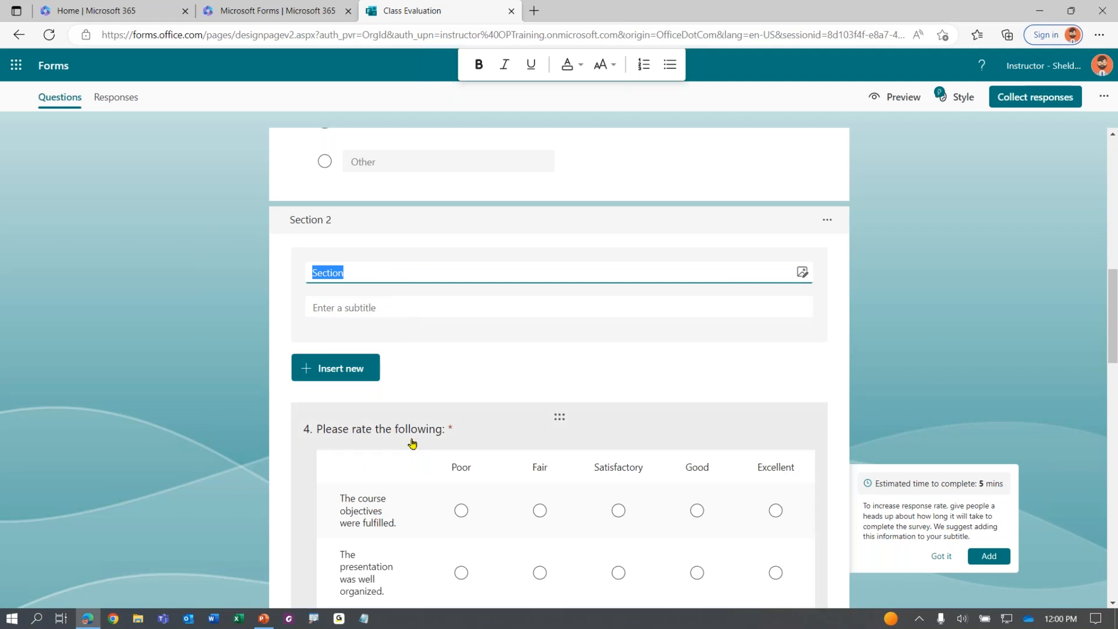
{"action": "scroll", "coordinate": [412, 443], "scroll_direction": "down", "scroll_amount": 5}
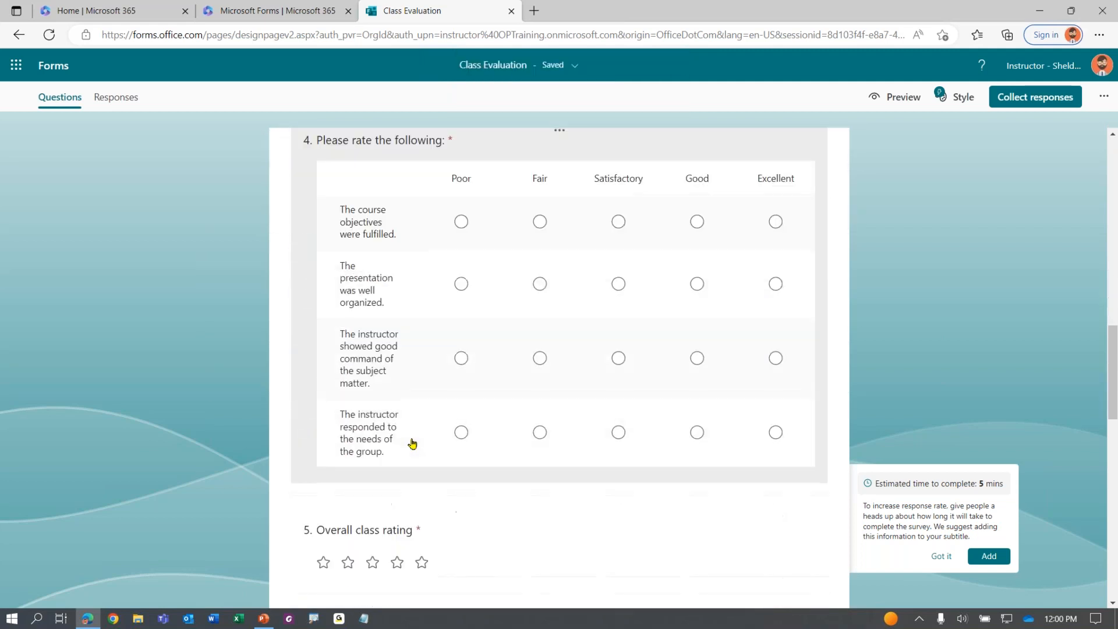
{"action": "scroll", "coordinate": [412, 443], "scroll_direction": "up", "scroll_amount": 5}
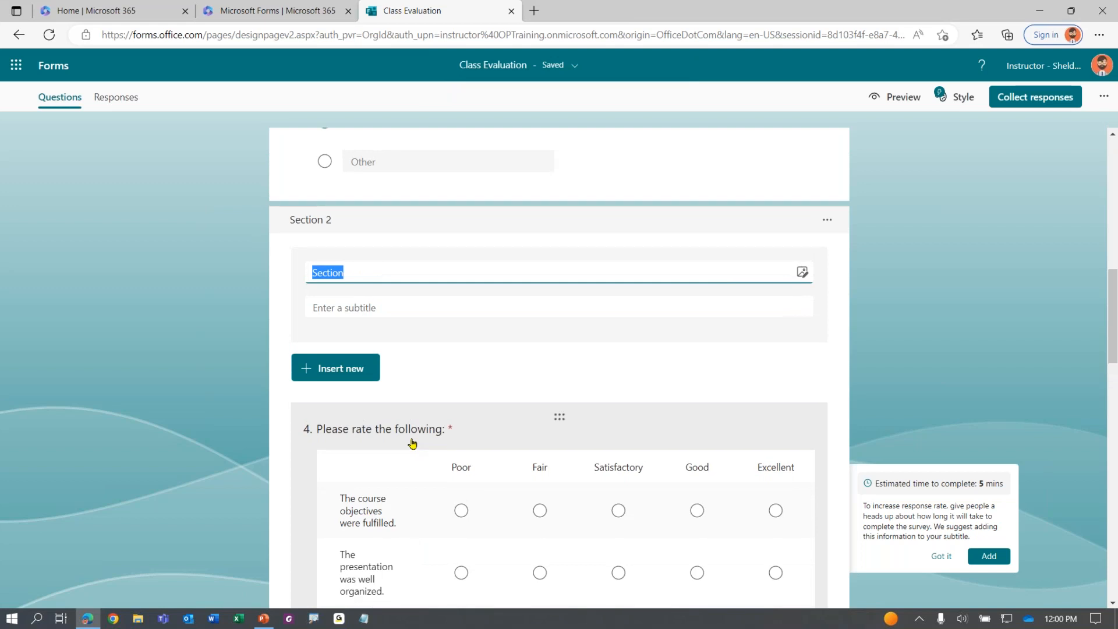
{"action": "scroll", "coordinate": [417, 413], "scroll_direction": "down", "scroll_amount": 7}
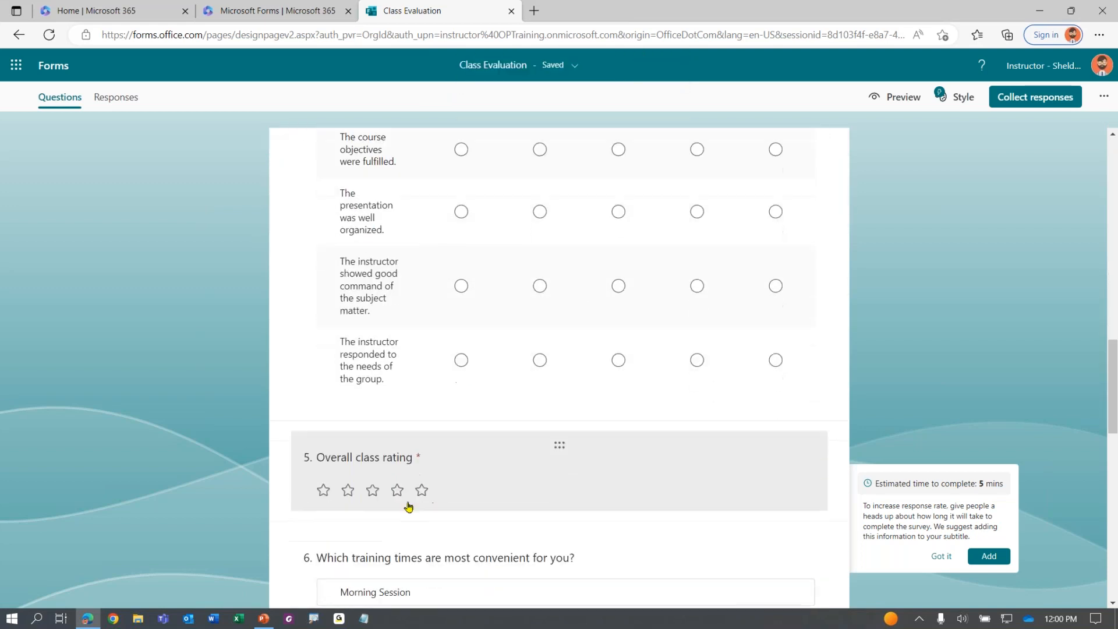
{"action": "scroll", "coordinate": [387, 434], "scroll_direction": "up", "scroll_amount": 7}
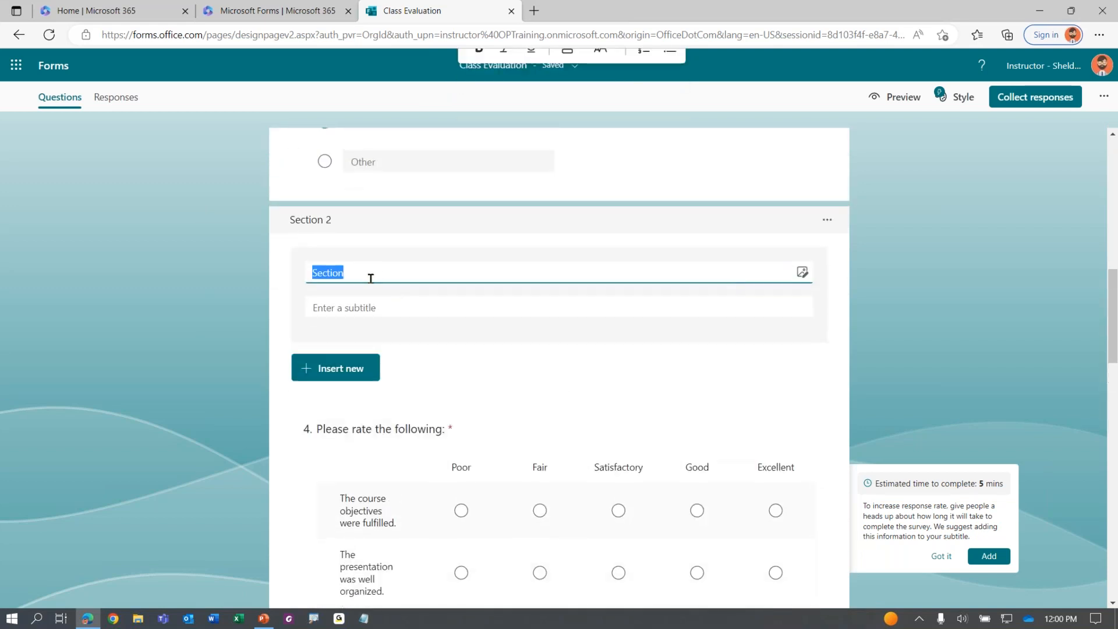
{"action": "type", "text": "R"}
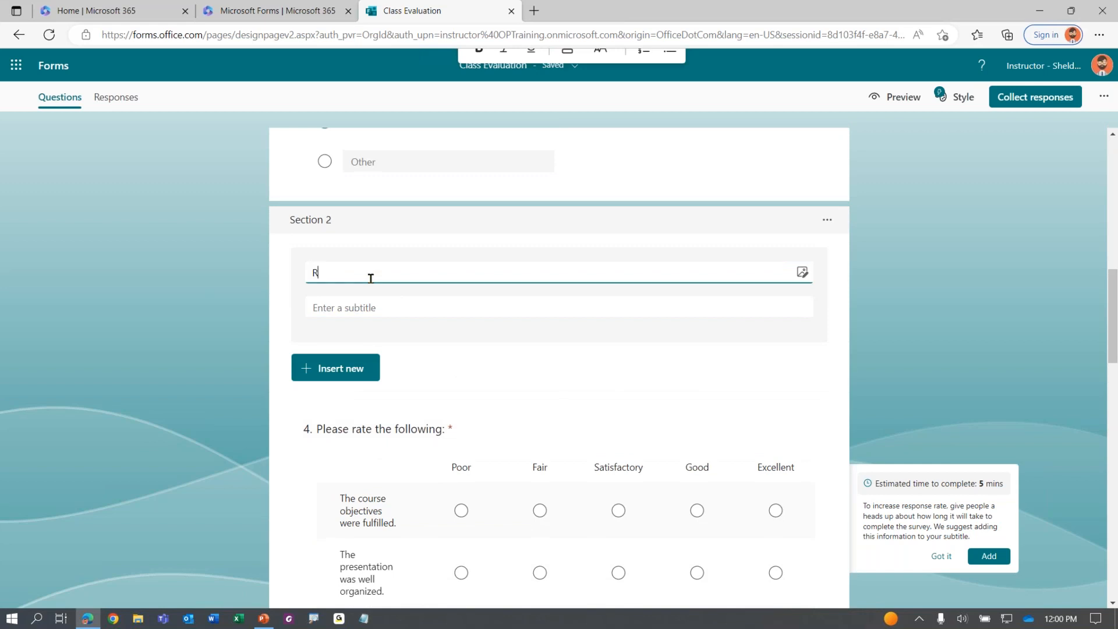
{"action": "type", "text": "atings"}
{"action": "key", "text": "Return"}
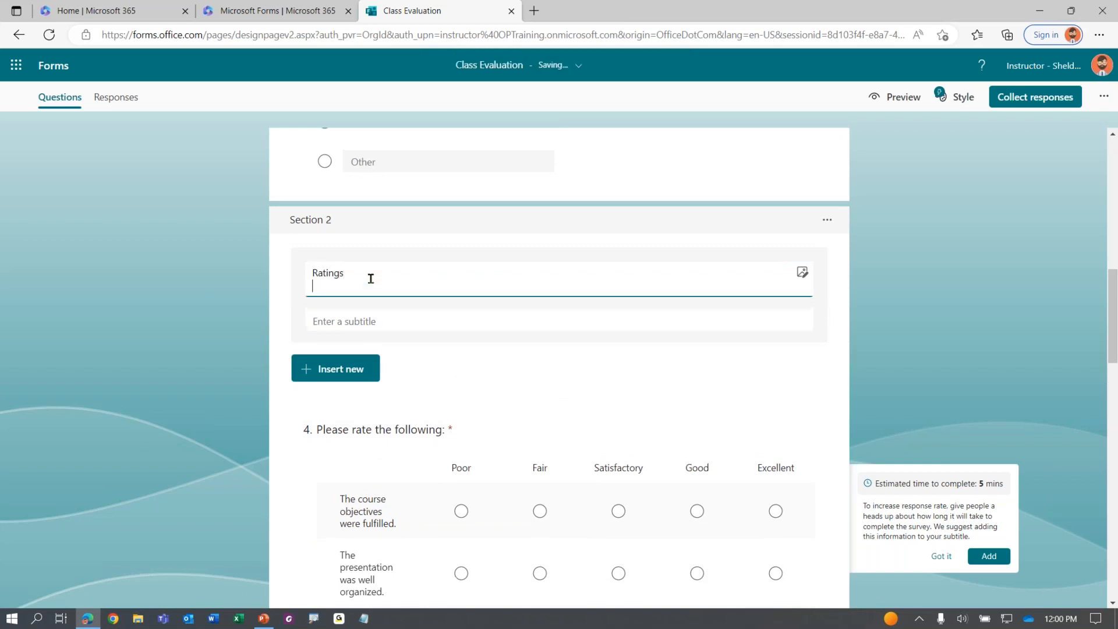
{"action": "key", "text": "BackSpace"}
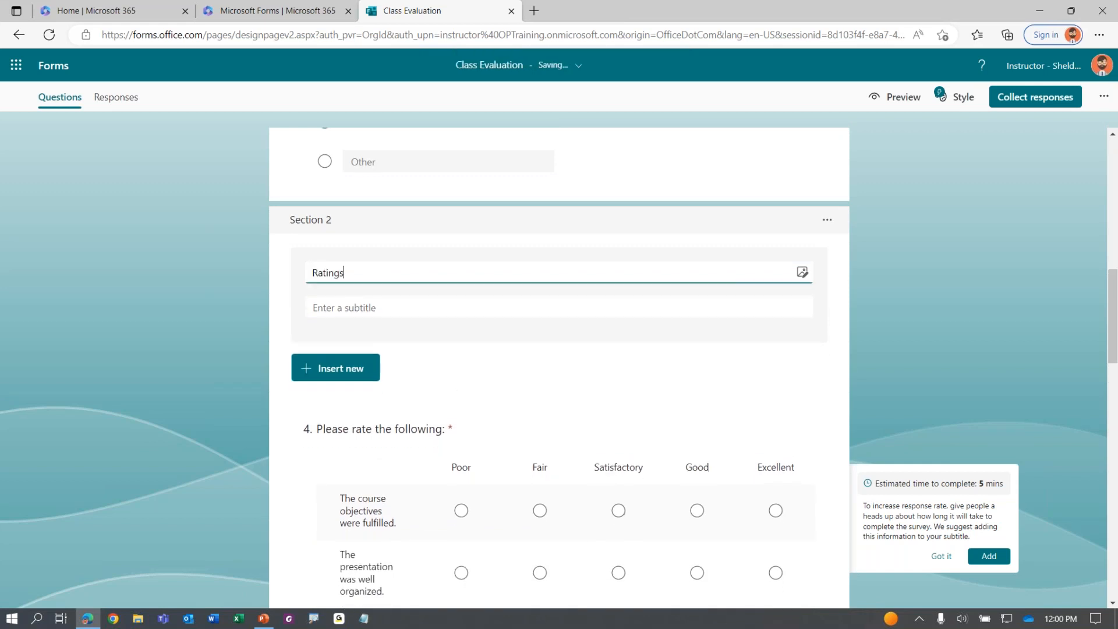
{"action": "scroll", "coordinate": [325, 258], "scroll_direction": "up", "scroll_amount": 10}
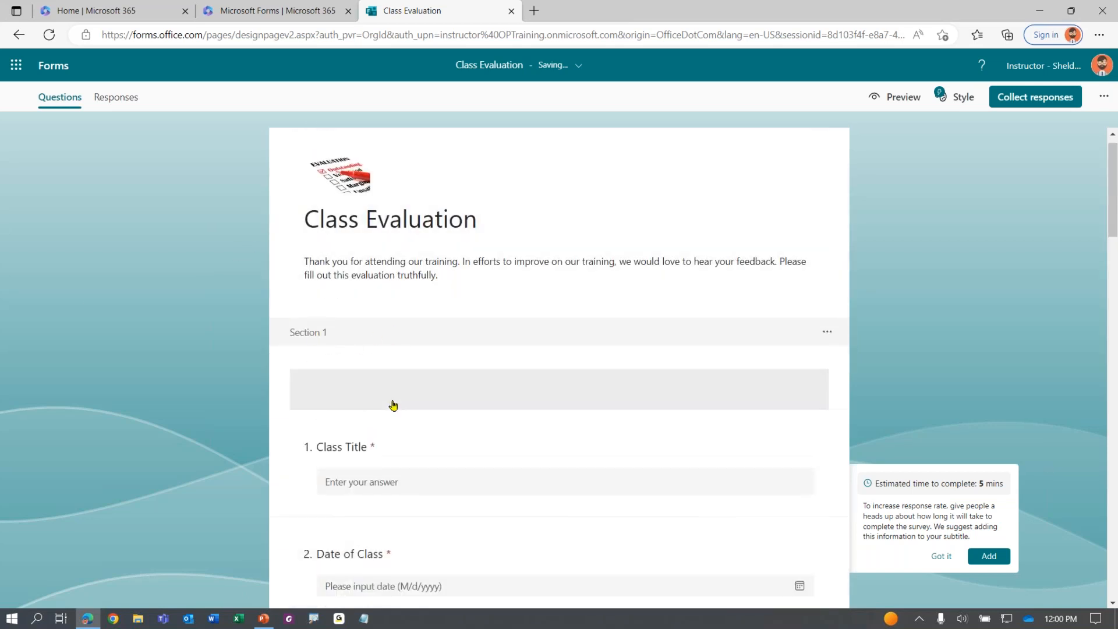
Title Section 1 'Class Information'
{"action": "left_click", "coordinate": [371, 387]}
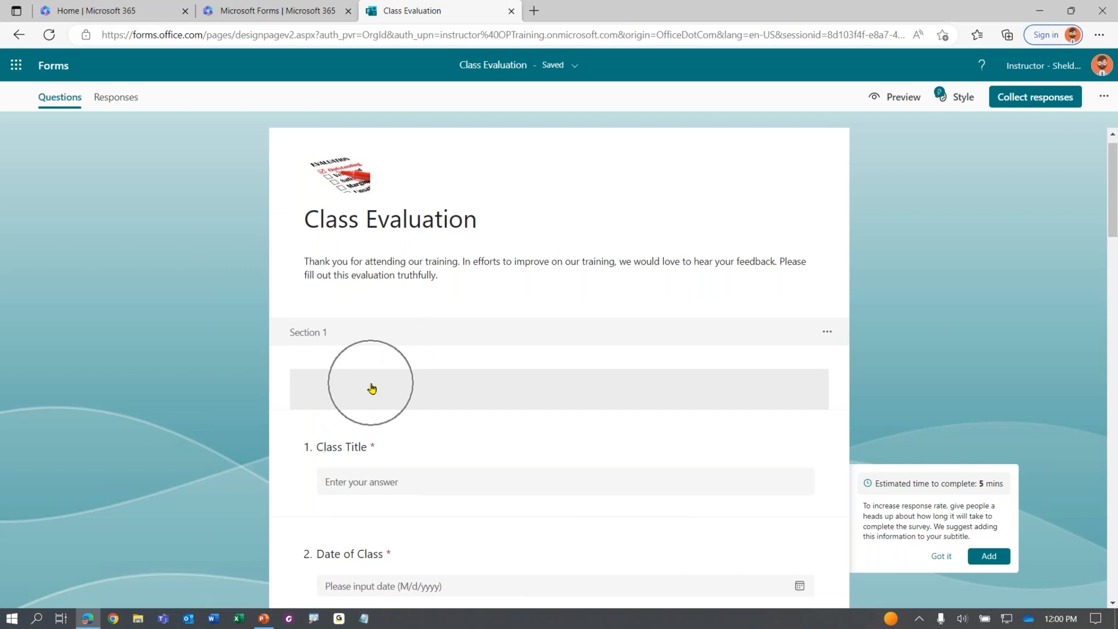
{"action": "left_click", "coordinate": [372, 388]}
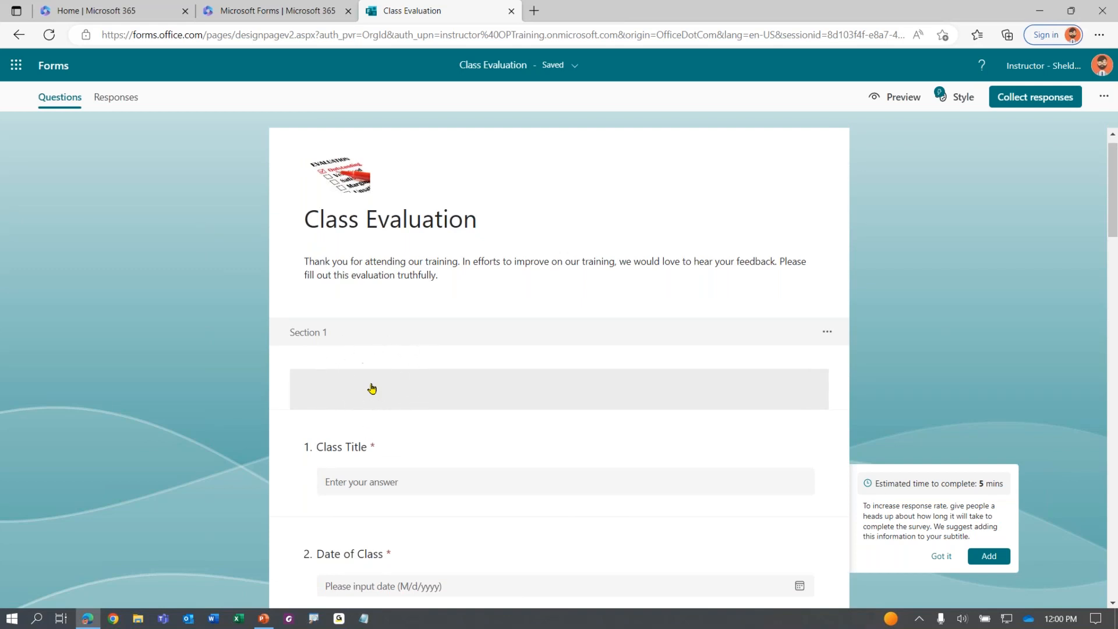
{"action": "type", "text": "Class Information"}
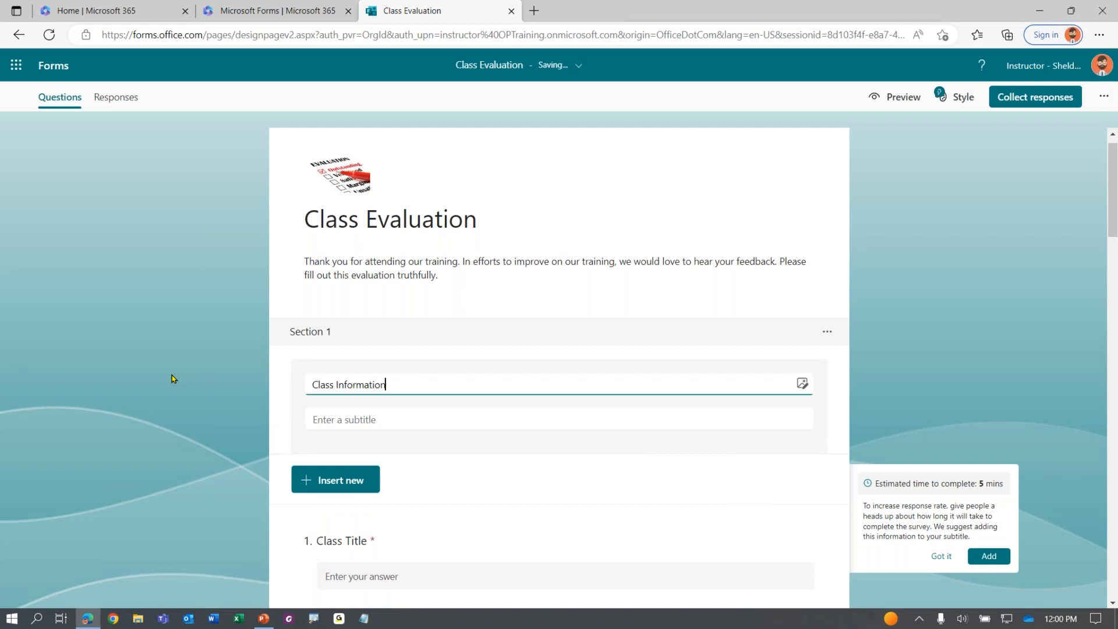
{"action": "left_click", "coordinate": [173, 379]}
Scroll through the form to review the Ratings questions and feedback questions 8–11
{"action": "scroll", "coordinate": [229, 350], "scroll_direction": "down", "scroll_amount": 1}
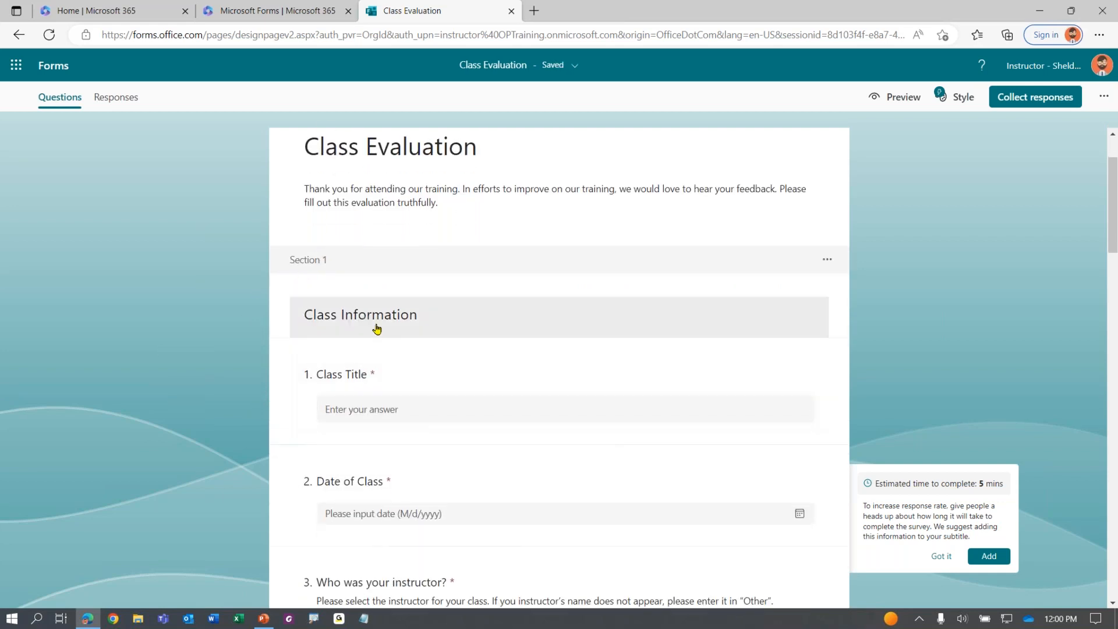
{"action": "scroll", "coordinate": [373, 329], "scroll_direction": "down", "scroll_amount": 2}
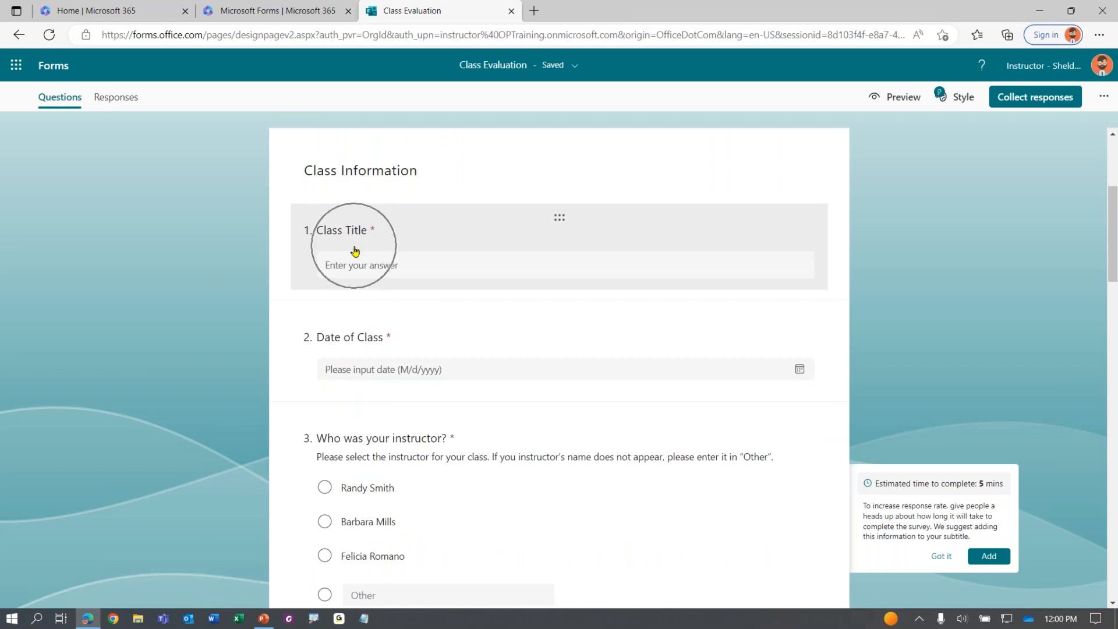
{"action": "scroll", "coordinate": [367, 372], "scroll_direction": "down", "scroll_amount": 5}
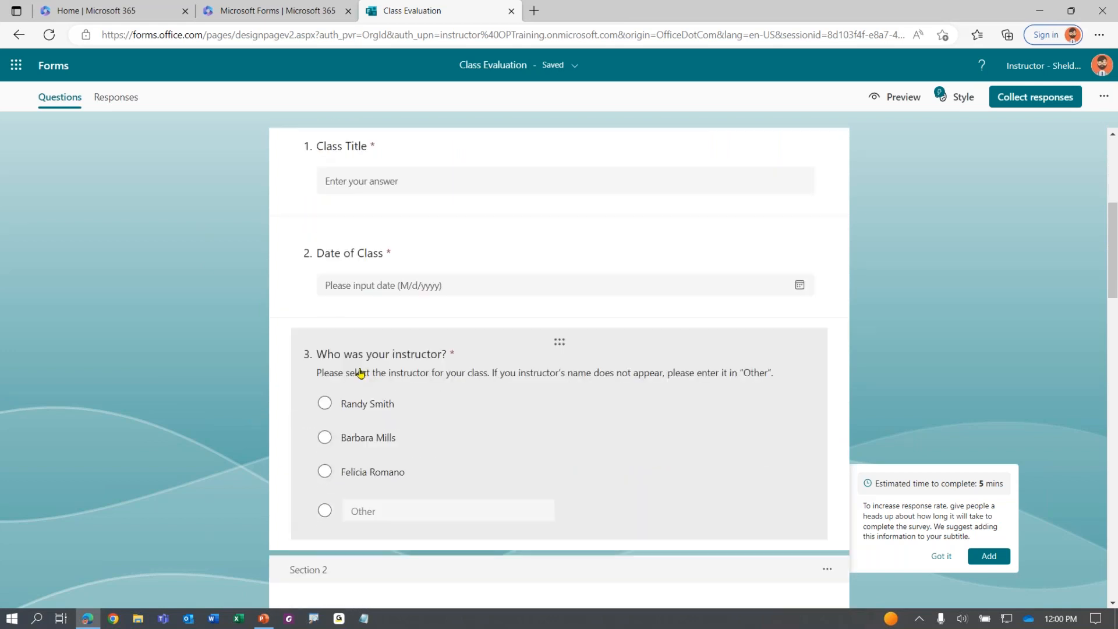
{"action": "scroll", "coordinate": [358, 361], "scroll_direction": "down", "scroll_amount": 1}
{"action": "key", "text": "ctrl"}
{"action": "key", "text": "ctrl"}
{"action": "scroll", "coordinate": [391, 354], "scroll_direction": "down", "scroll_amount": 6}
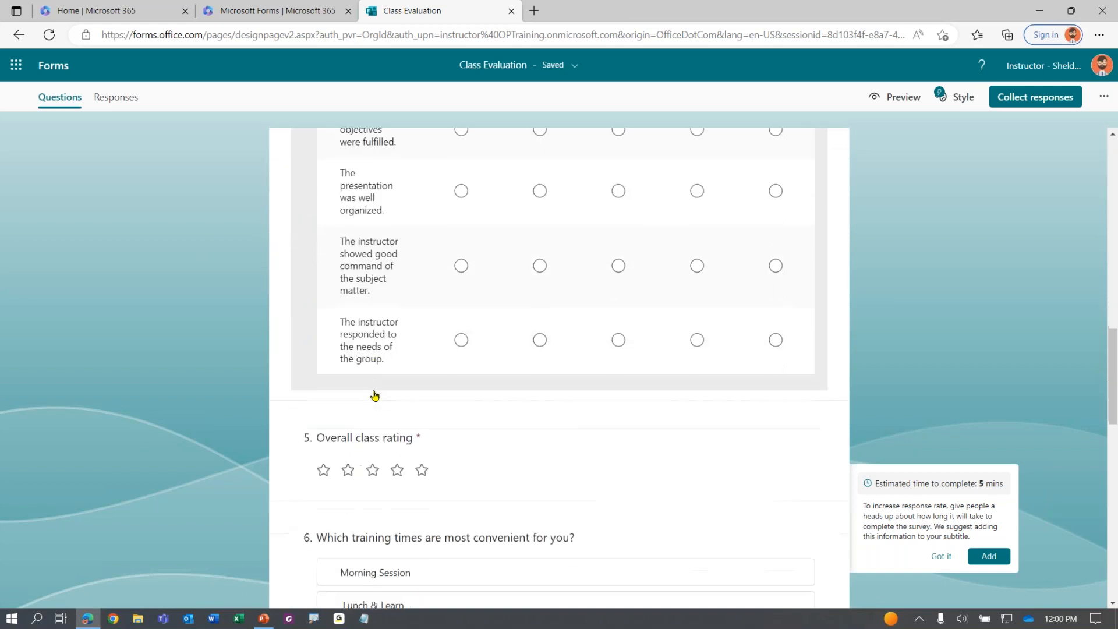
{"action": "key", "text": "ctrl"}
{"action": "scroll", "coordinate": [374, 349], "scroll_direction": "down", "scroll_amount": 3}
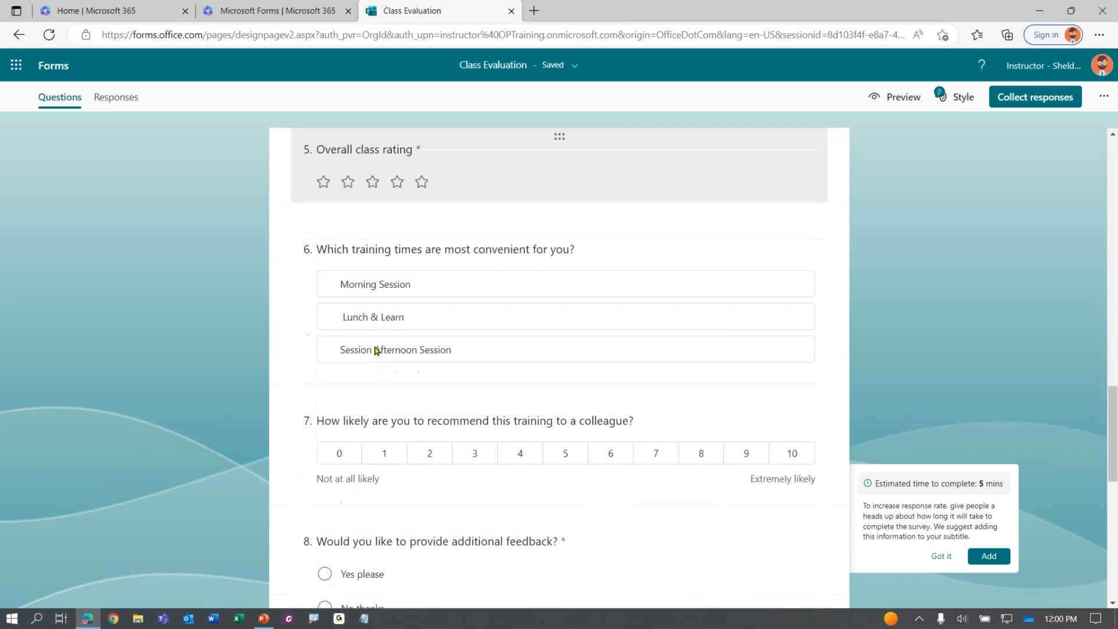
{"action": "scroll", "coordinate": [390, 364], "scroll_direction": "down", "scroll_amount": 6}
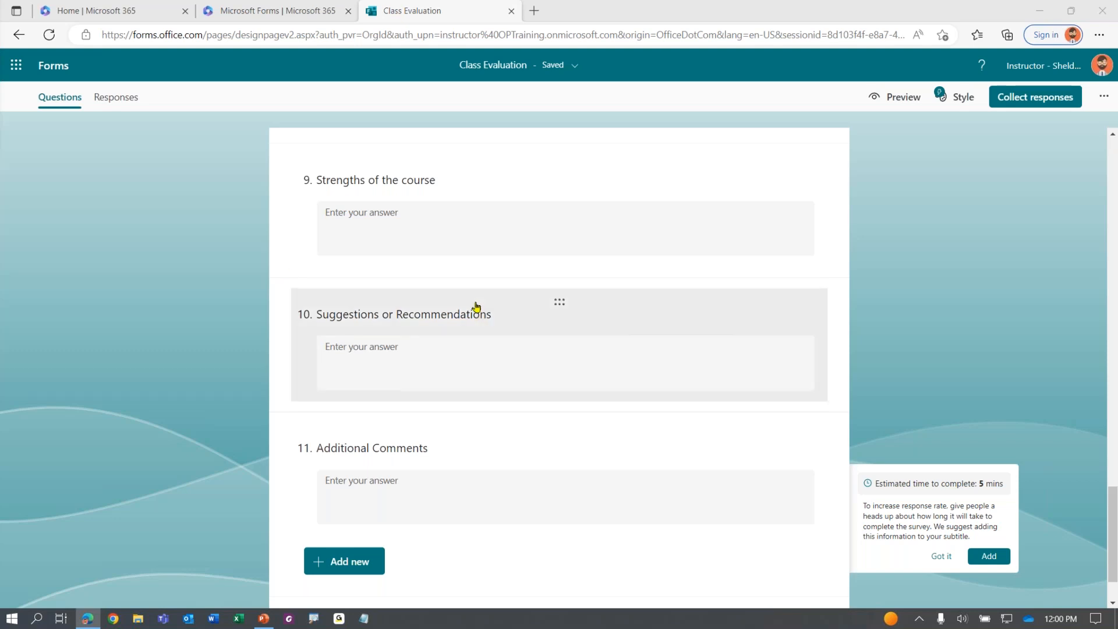
{"action": "scroll", "coordinate": [469, 303], "scroll_direction": "up", "scroll_amount": 3}
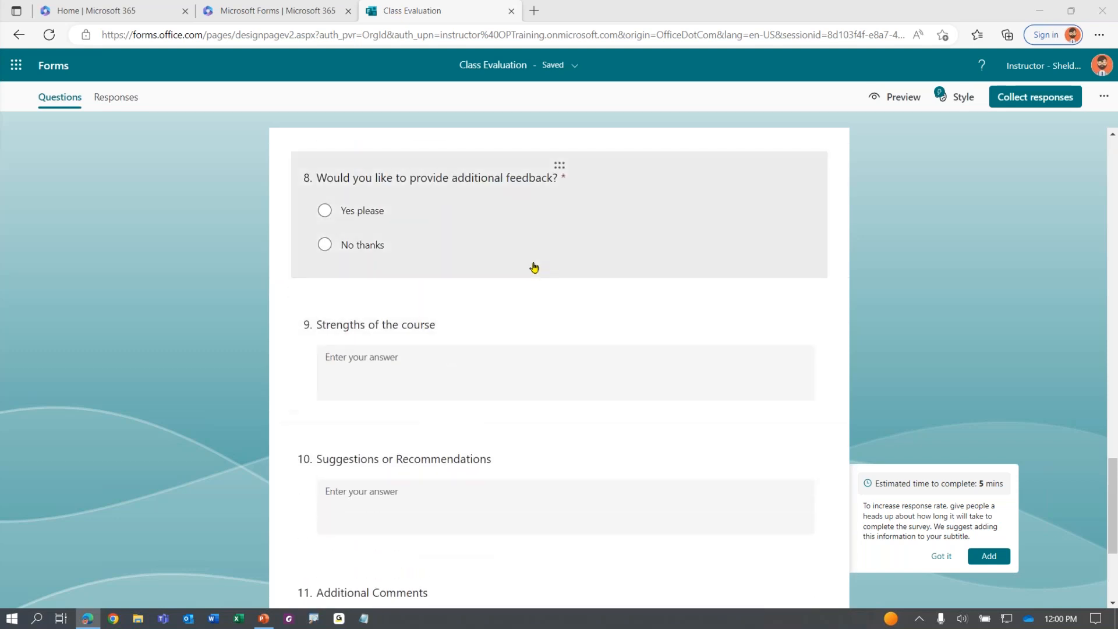
Add Section 3 after question 8, titled 'Additional Feedback', above questions 9–11
{"action": "left_click", "coordinate": [526, 239]}
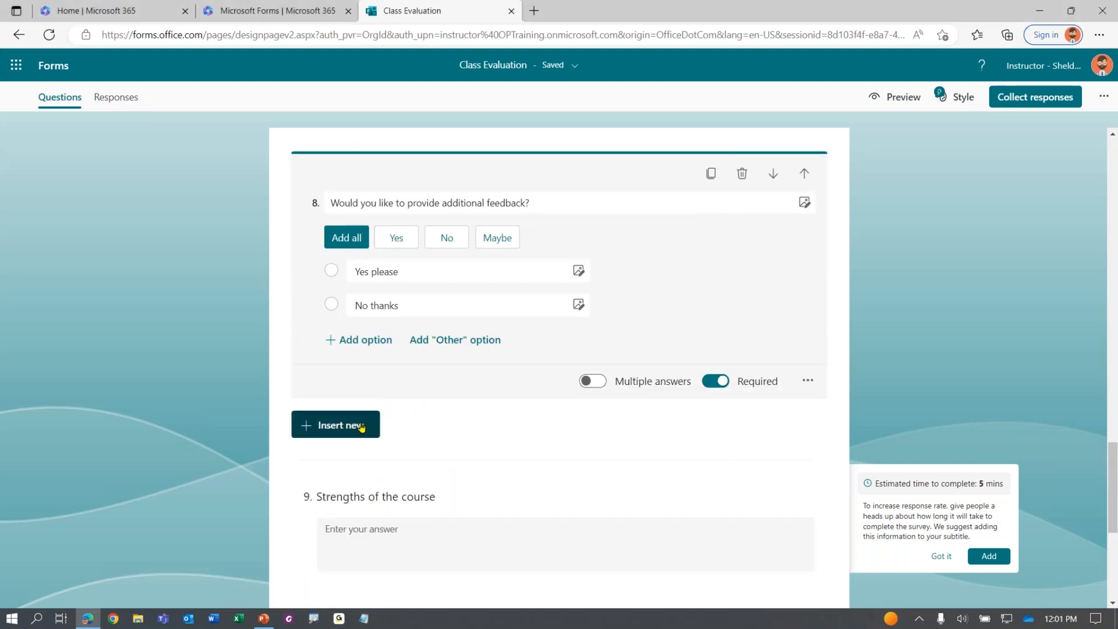
{"action": "left_click", "coordinate": [357, 425]}
{"action": "left_click", "coordinate": [632, 424]}
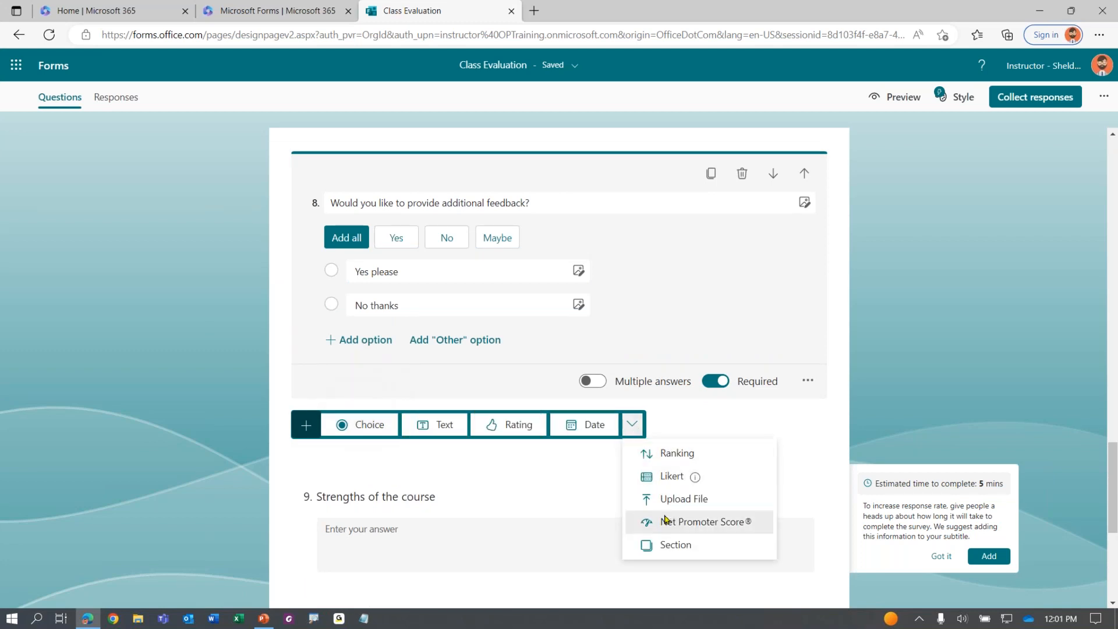
{"action": "left_click", "coordinate": [679, 550]}
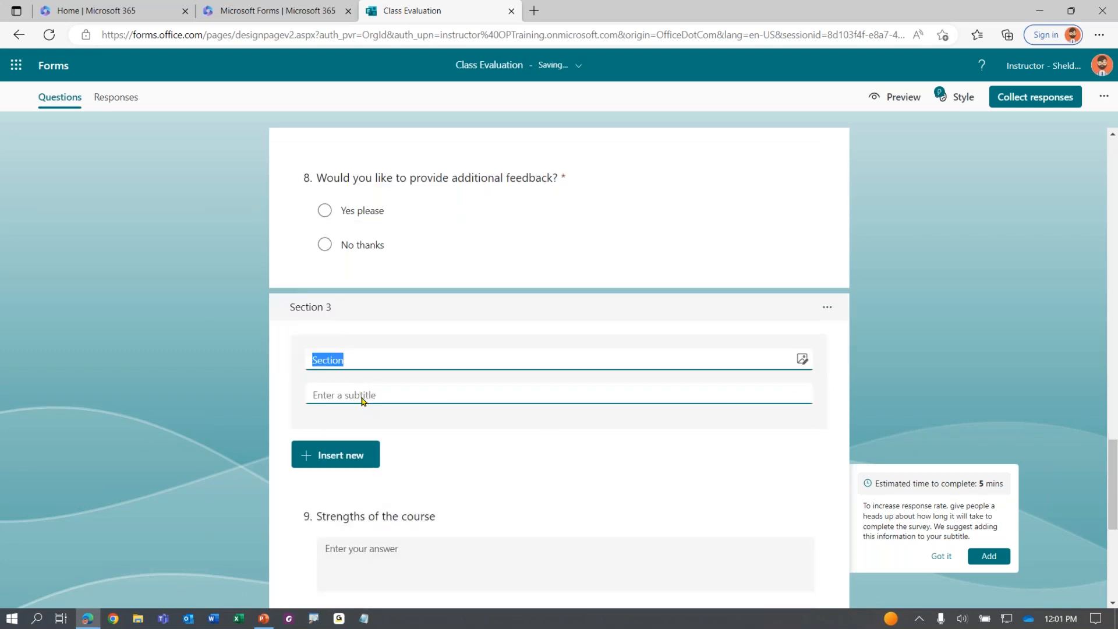
{"action": "type", "text": "Additional Feedback"}
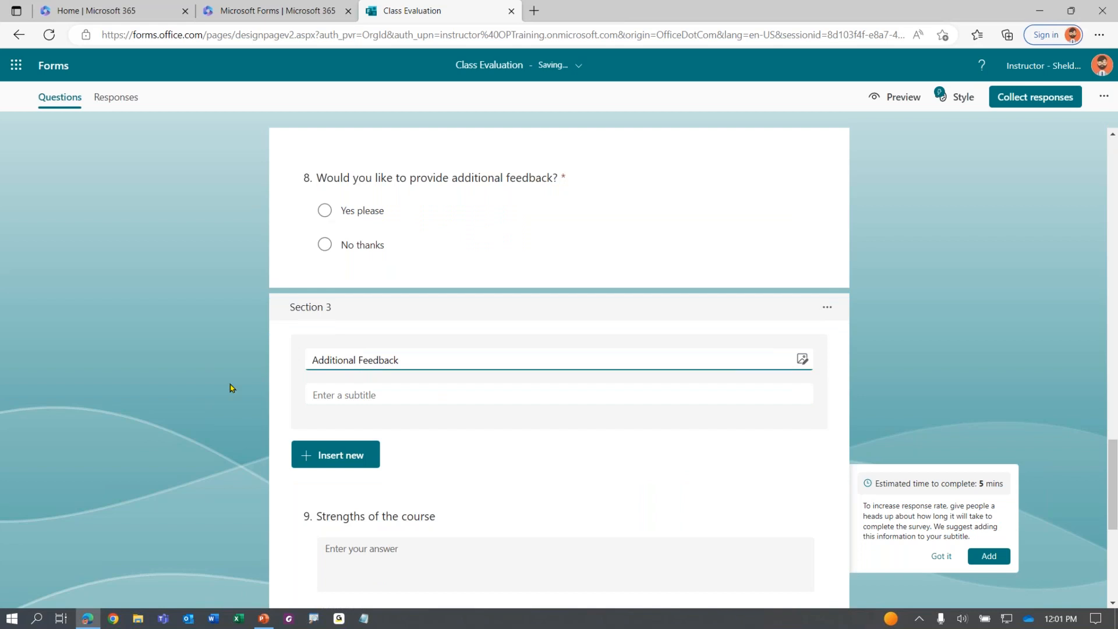
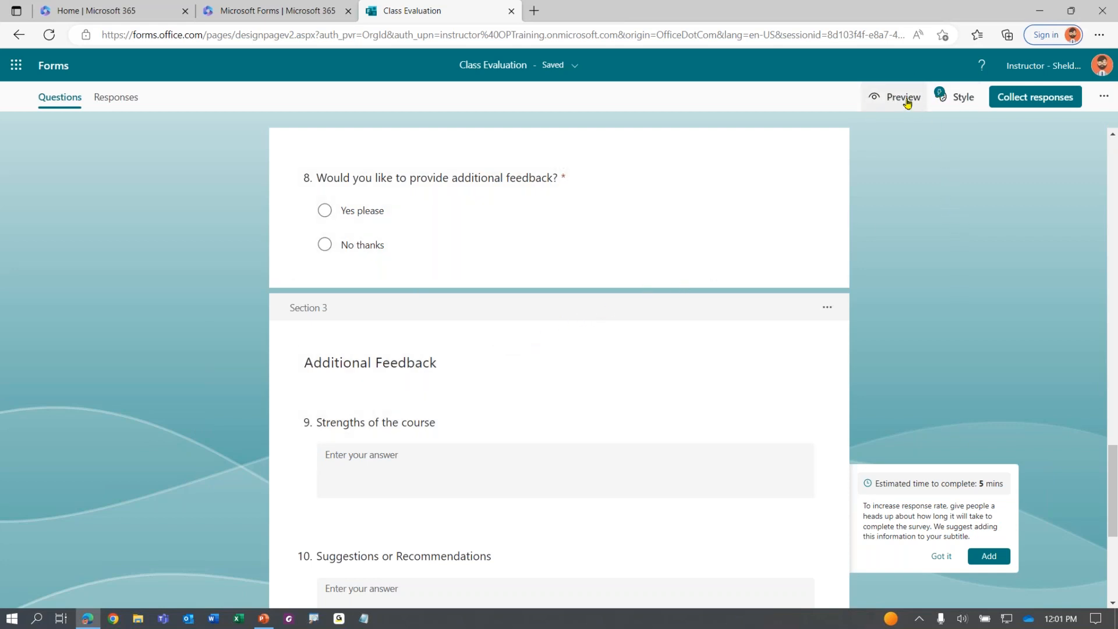
Preview the form and review its title, description and Class Information heading
{"action": "left_click", "coordinate": [905, 99]}
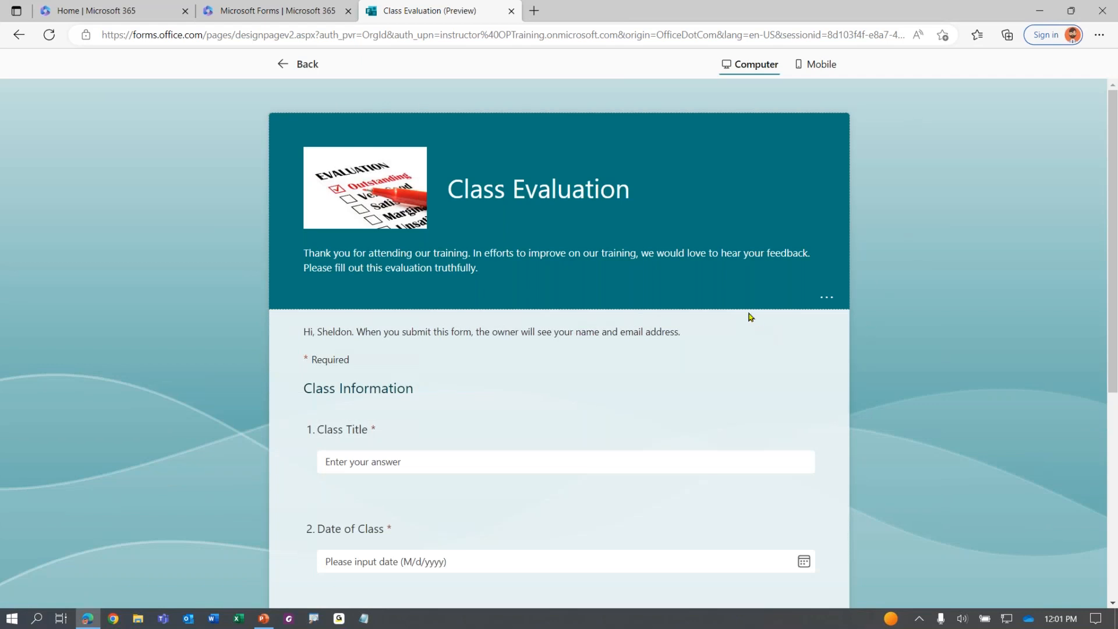
{"action": "scroll", "coordinate": [623, 291], "scroll_direction": "down", "scroll_amount": 1}
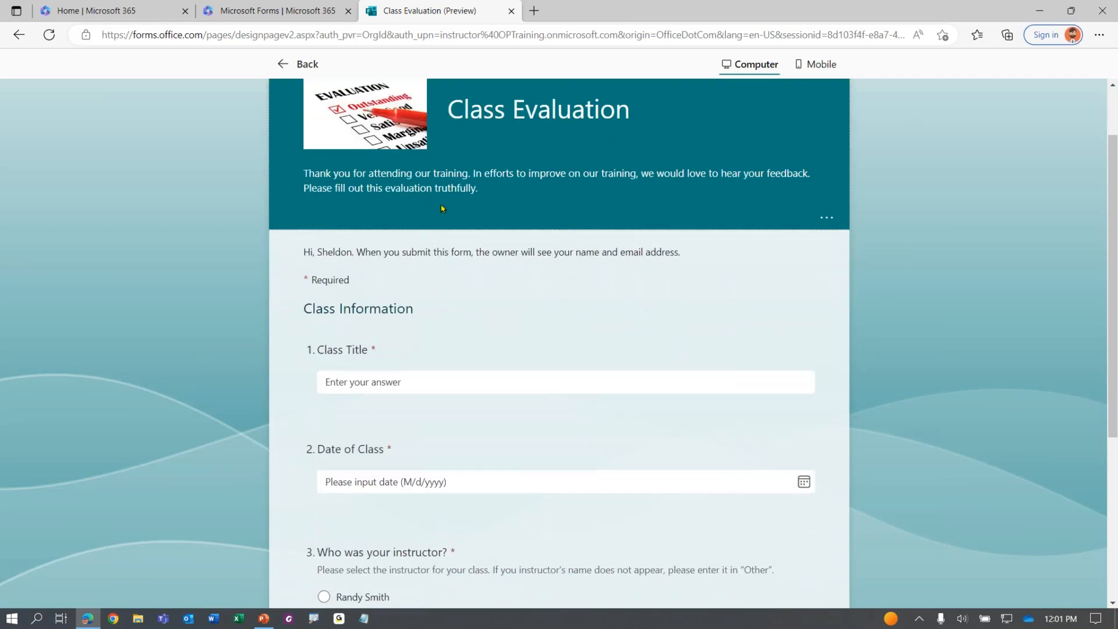
{"action": "left_click_drag", "start_coordinate": [444, 104], "coordinate": [686, 130]}
{"action": "left_click_drag", "start_coordinate": [334, 173], "coordinate": [512, 207]}
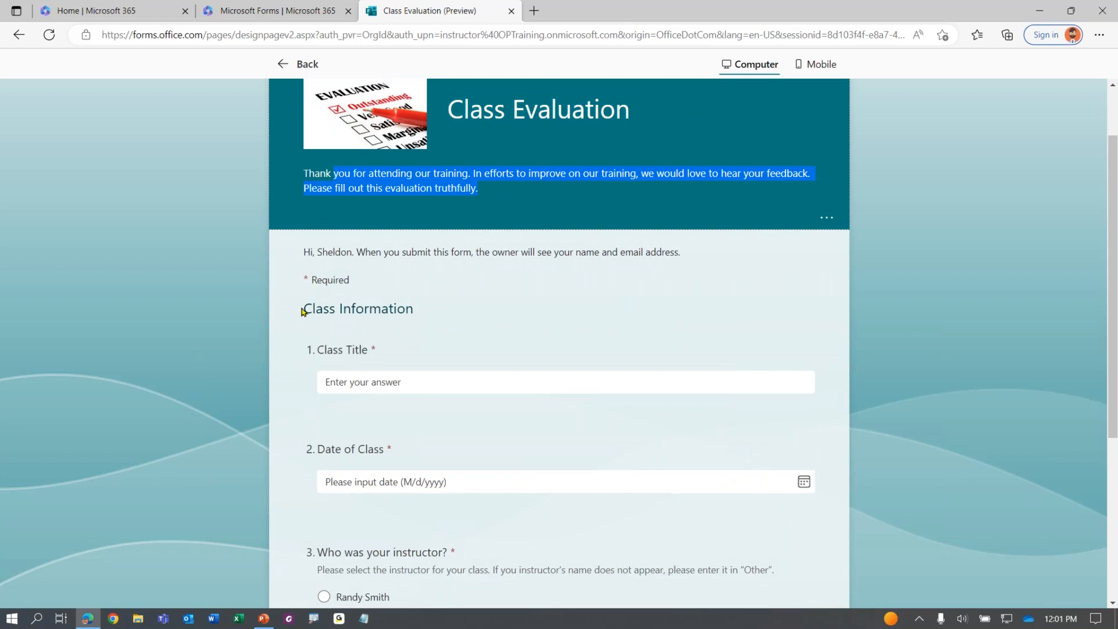
{"action": "left_click_drag", "start_coordinate": [303, 309], "coordinate": [419, 314]}
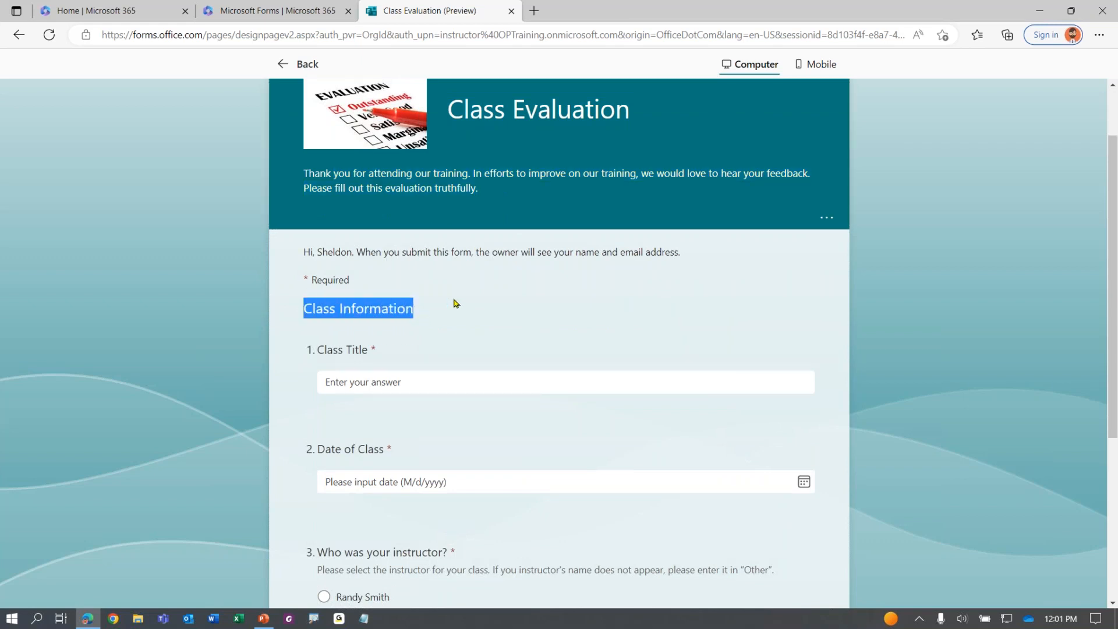
{"action": "scroll", "coordinate": [479, 275], "scroll_direction": "down", "scroll_amount": 1}
Answer Class Information: class title 'asfasdf', date 3/7/2023, and the first instructor
{"action": "left_click", "coordinate": [422, 298]}
{"action": "type", "text": "asfasdf"}
{"action": "scroll", "coordinate": [422, 298], "scroll_direction": "down", "scroll_amount": 2}
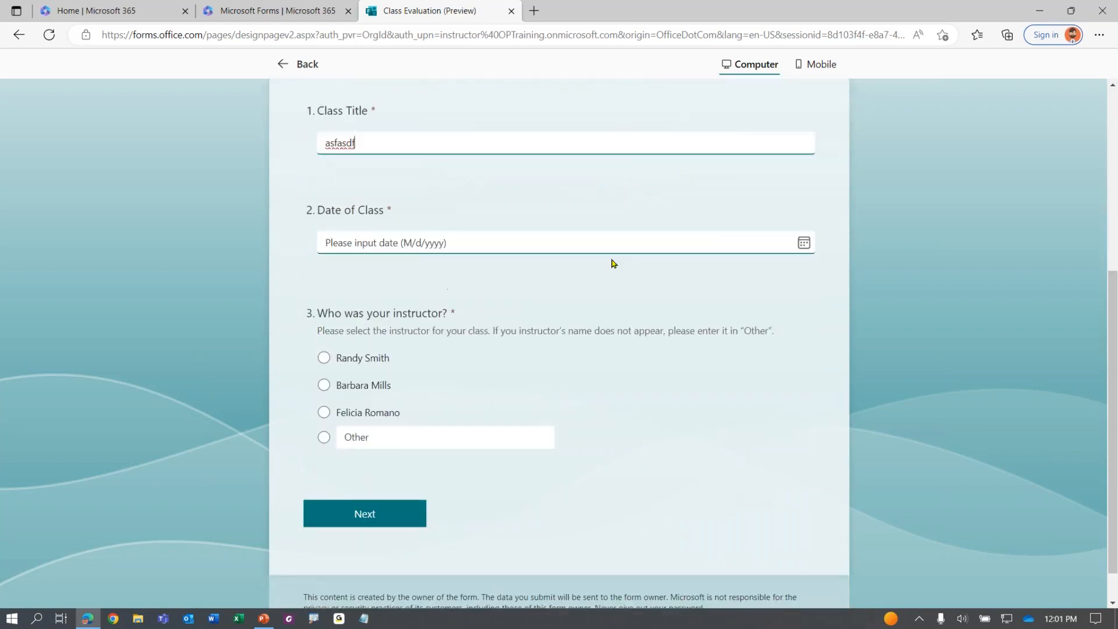
{"action": "left_click", "coordinate": [804, 243]}
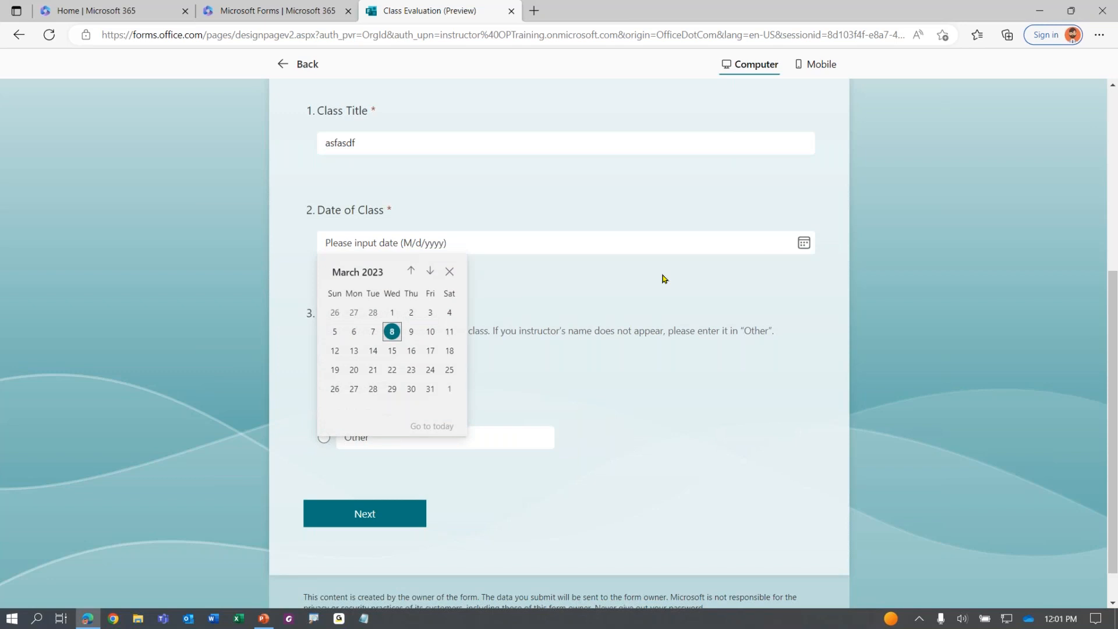
{"action": "left_click", "coordinate": [413, 351]}
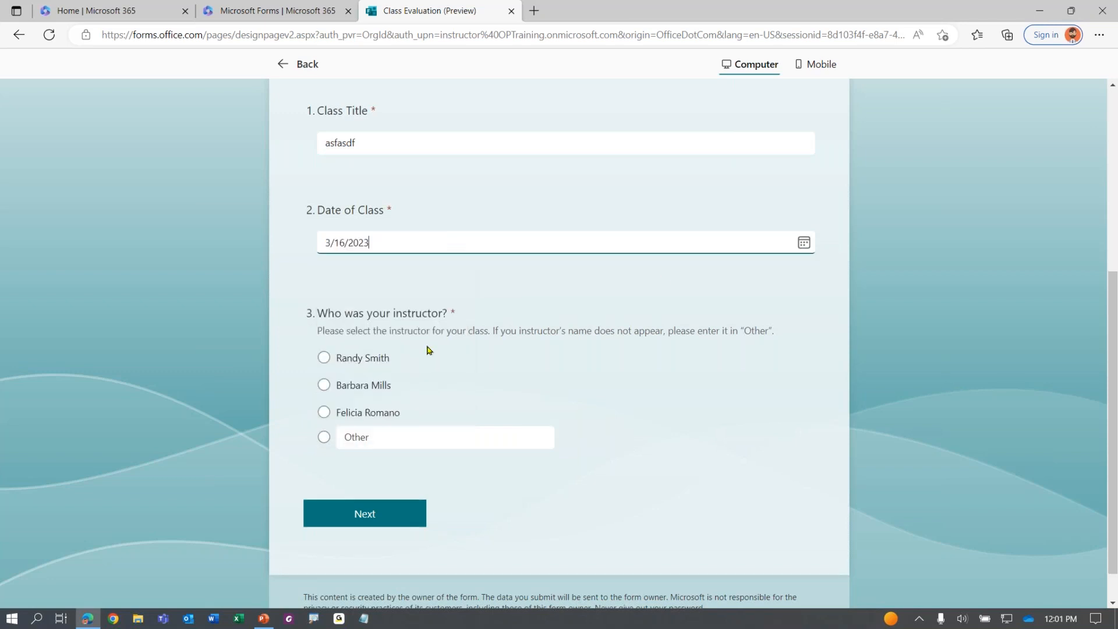
{"action": "left_click", "coordinate": [804, 244]}
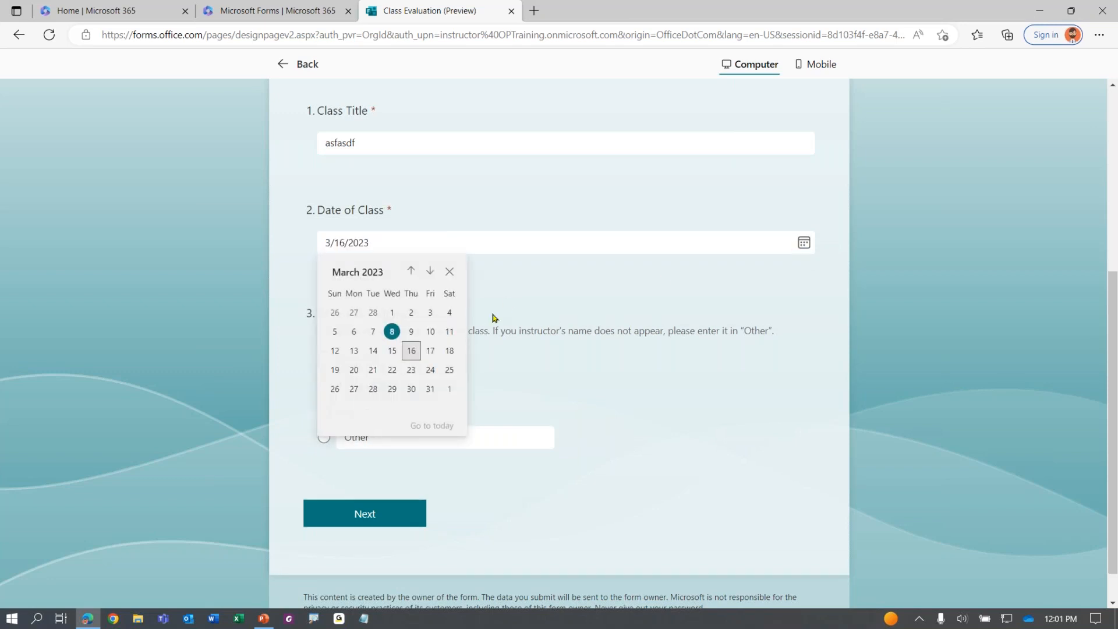
{"action": "left_click", "coordinate": [373, 331]}
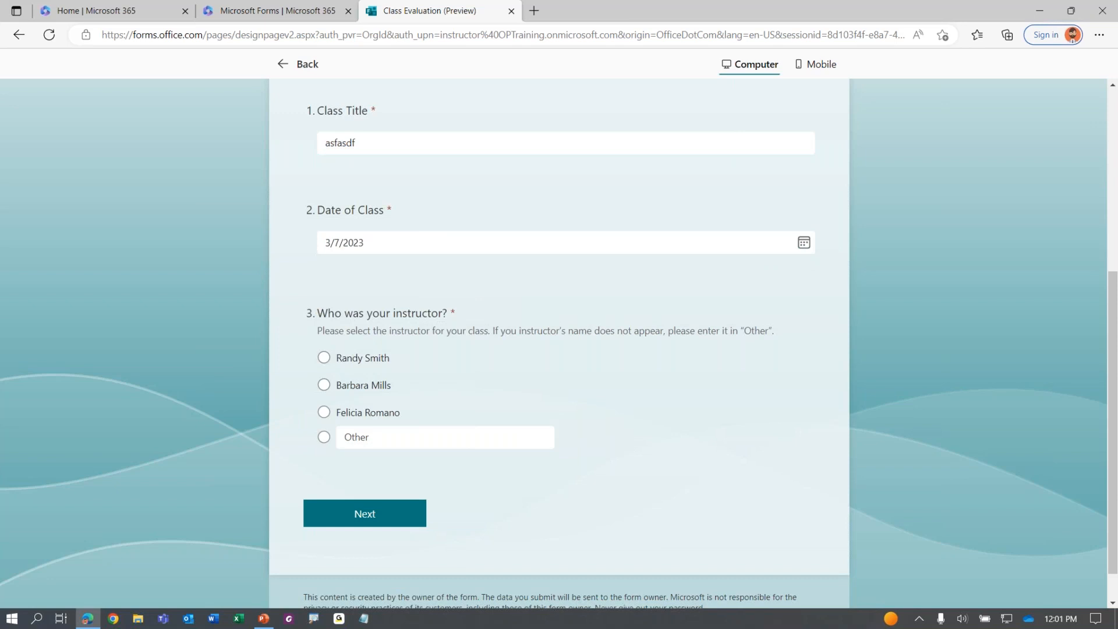
{"action": "left_click", "coordinate": [367, 358]}
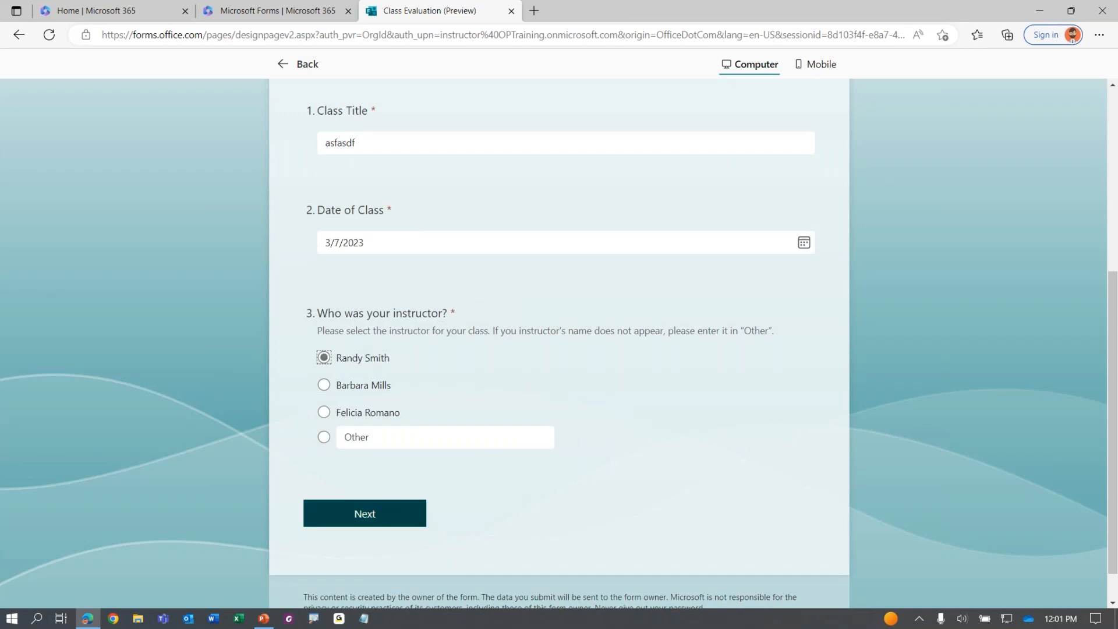
Advance from Class Information to the Ratings section
{"action": "left_click", "coordinate": [391, 513]}
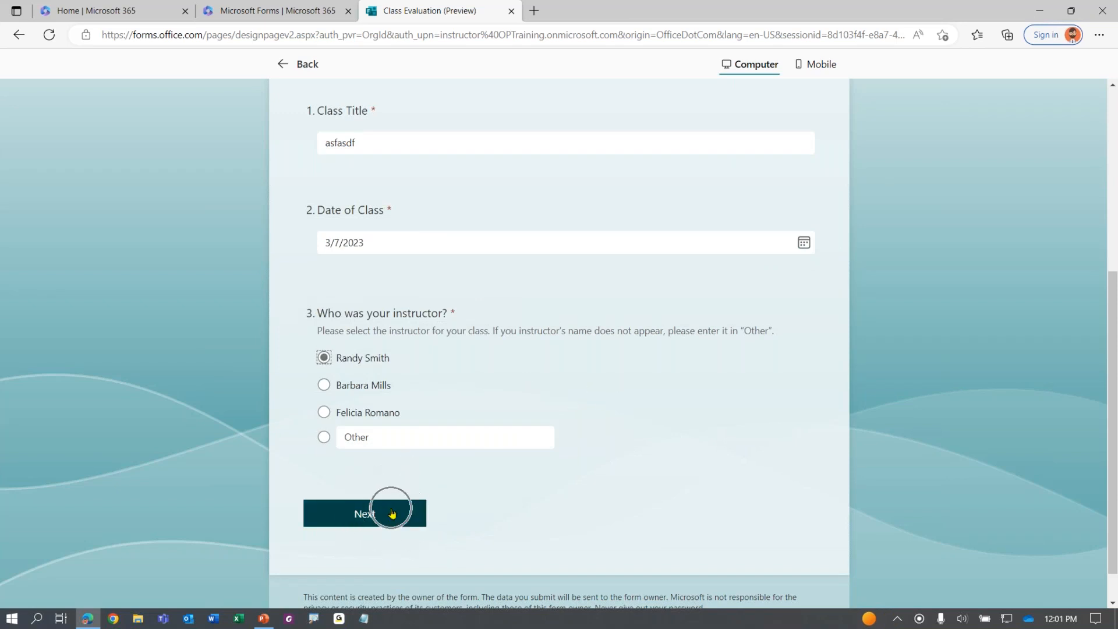
{"action": "scroll", "coordinate": [346, 466], "scroll_direction": "down", "scroll_amount": 1}
{"action": "left_click", "coordinate": [345, 468]}
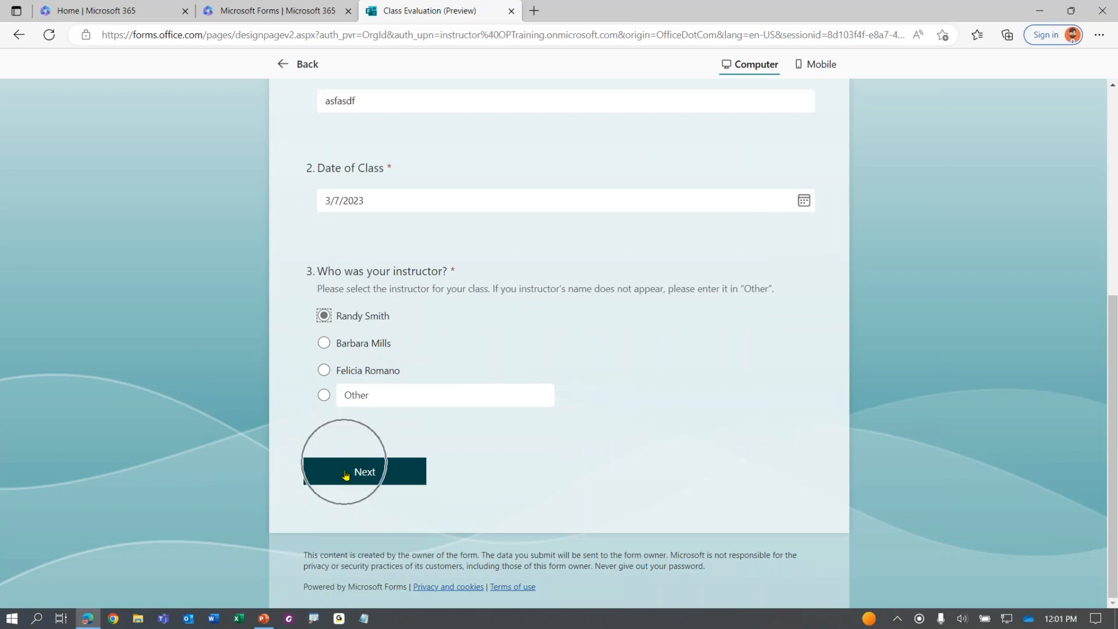
{"action": "left_click", "coordinate": [362, 475]}
{"action": "left_click", "coordinate": [361, 476]}
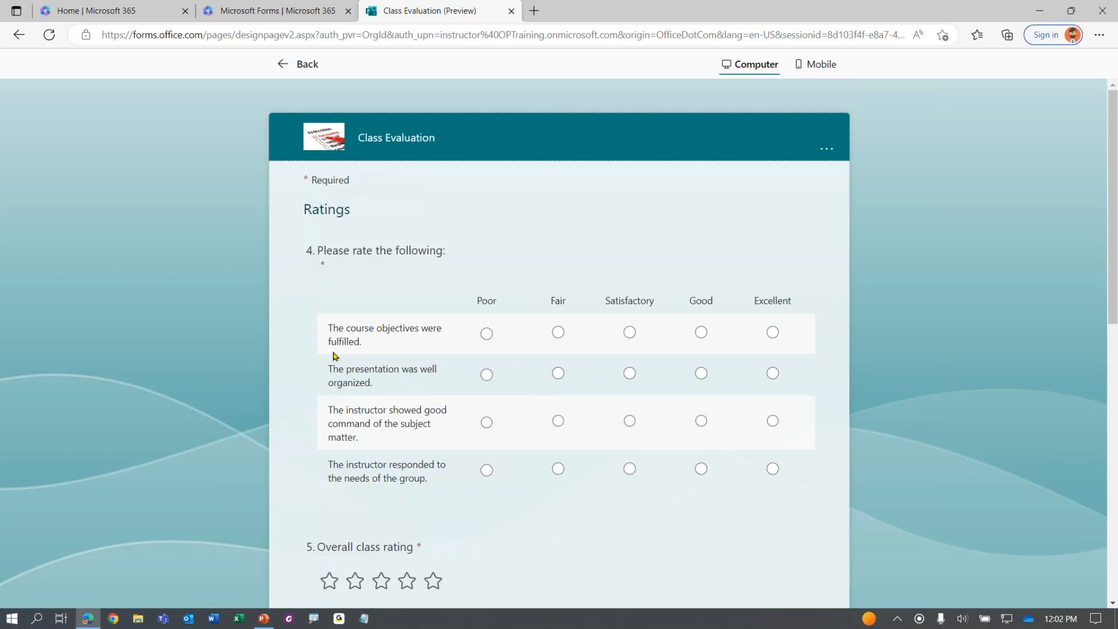
Rate the grid items Fair and Satisfactory and give the class four stars
{"action": "left_click", "coordinate": [333, 208]}
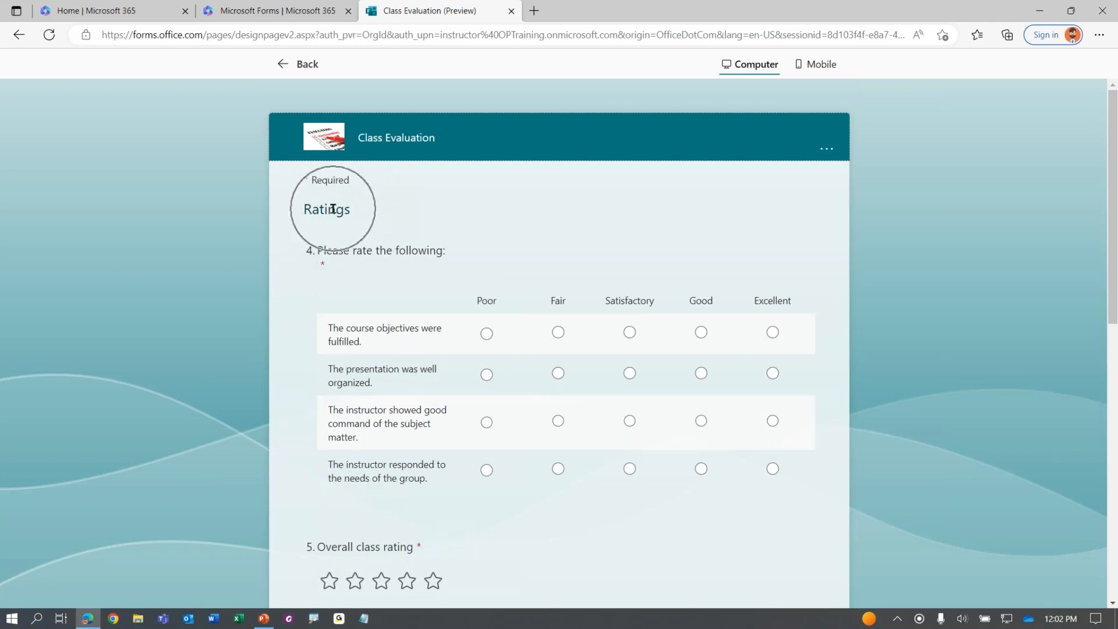
{"action": "scroll", "coordinate": [429, 315], "scroll_direction": "down", "scroll_amount": 1}
{"action": "left_click", "coordinate": [558, 253]}
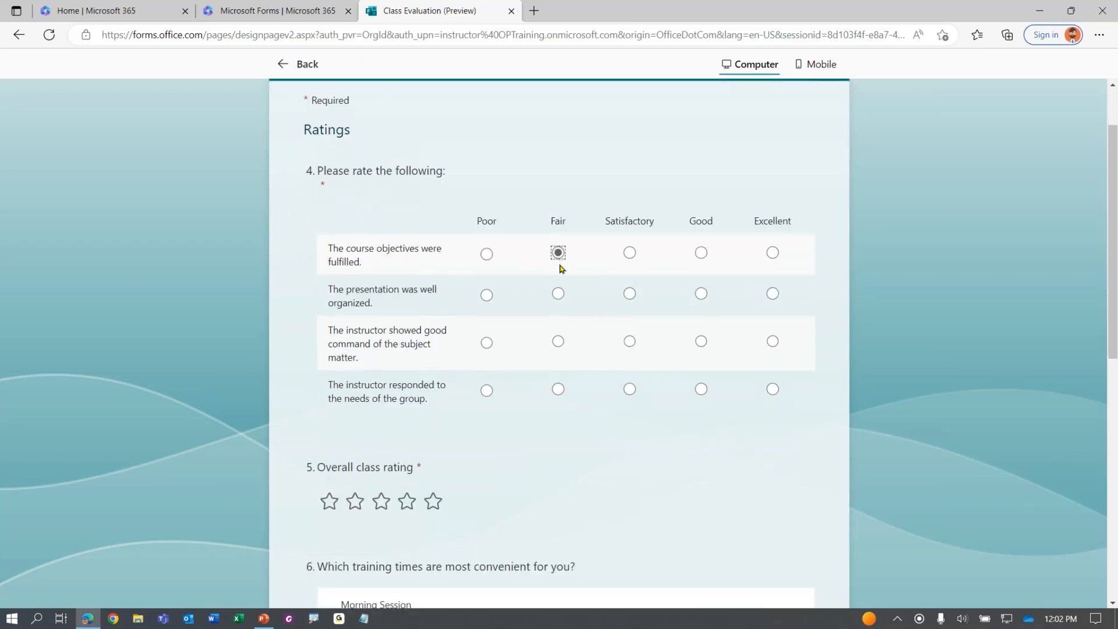
{"action": "left_click", "coordinate": [557, 293]}
{"action": "left_click", "coordinate": [630, 341]}
{"action": "left_click", "coordinate": [629, 388]}
{"action": "left_click", "coordinate": [407, 500]}
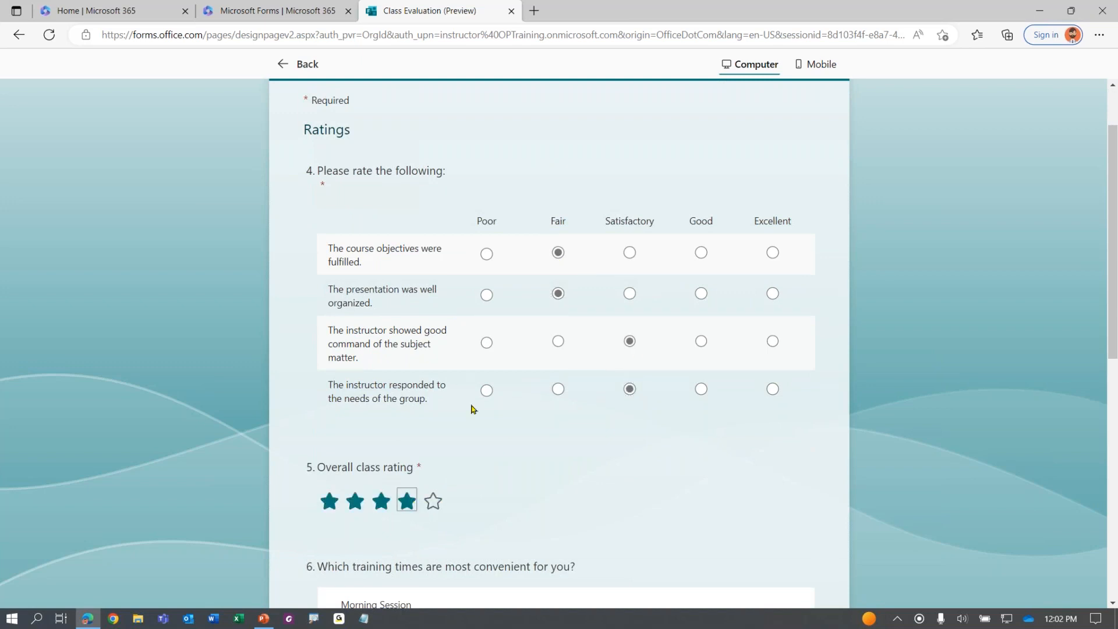
Rank Afternoon Session first, set the recommendation to 7, and answer 'Yes please'
{"action": "scroll", "coordinate": [472, 409], "scroll_direction": "down", "scroll_amount": 4}
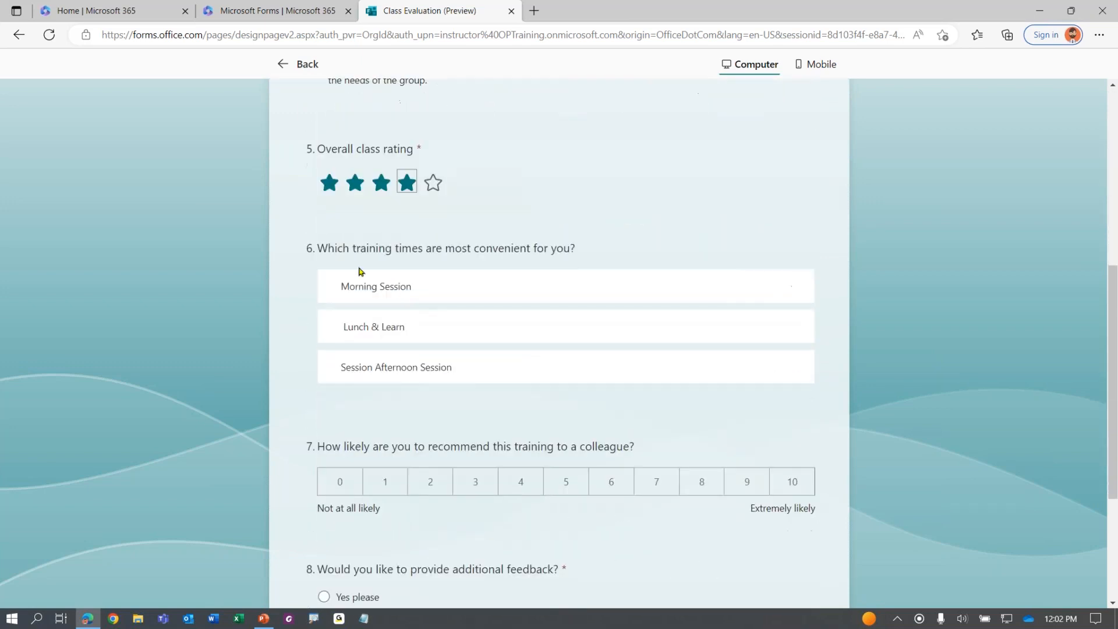
{"action": "left_click_drag", "start_coordinate": [421, 291], "coordinate": [487, 280]}
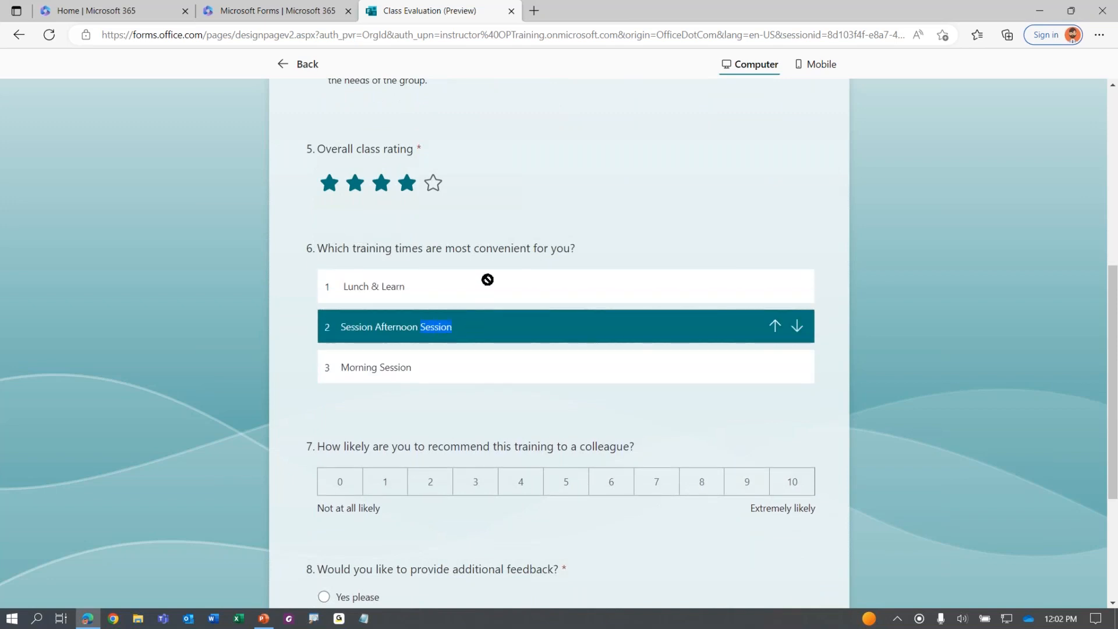
{"action": "left_click", "coordinate": [776, 312]}
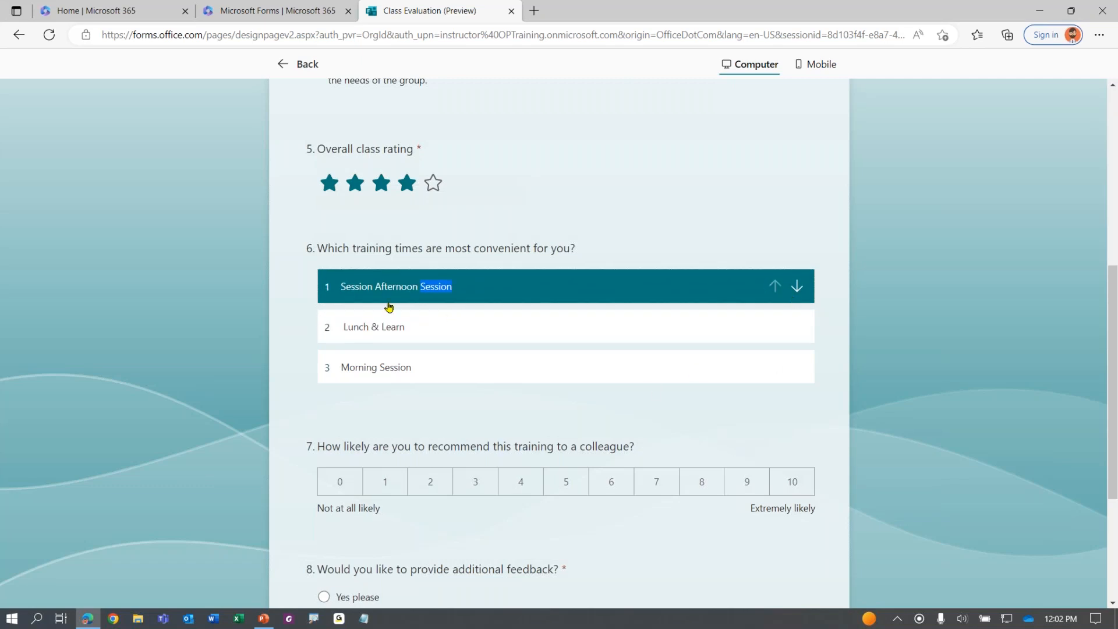
{"action": "left_click", "coordinate": [143, 311]}
{"action": "scroll", "coordinate": [154, 333], "scroll_direction": "down", "scroll_amount": 3}
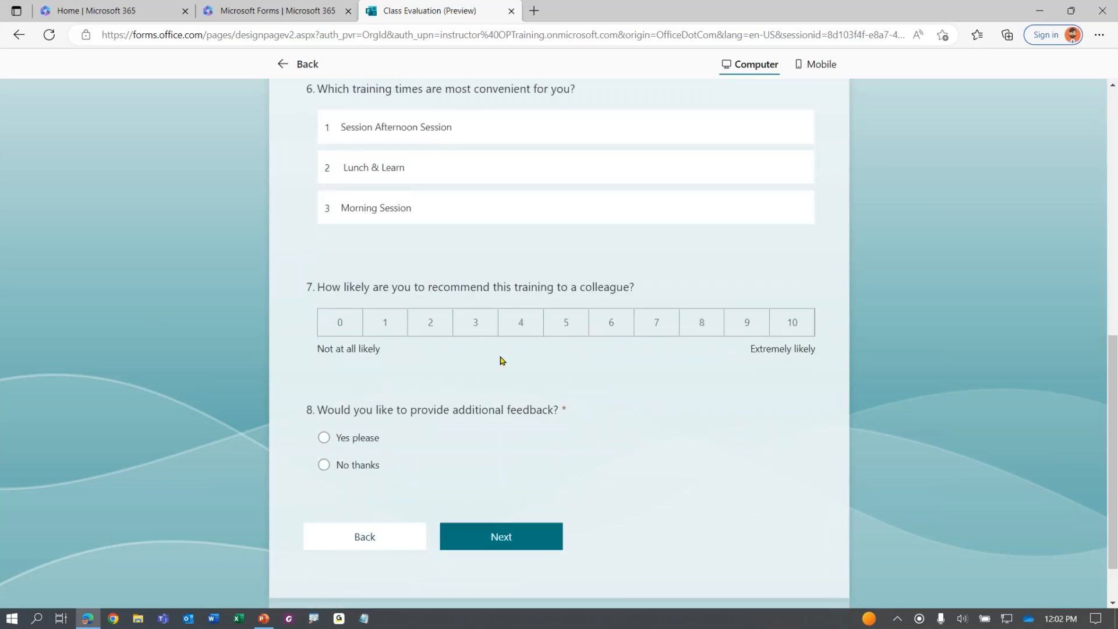
{"action": "left_click", "coordinate": [521, 326]}
{"action": "left_click", "coordinate": [661, 322]}
{"action": "scroll", "coordinate": [315, 397], "scroll_direction": "down", "scroll_amount": 2}
{"action": "left_click", "coordinate": [358, 374]}
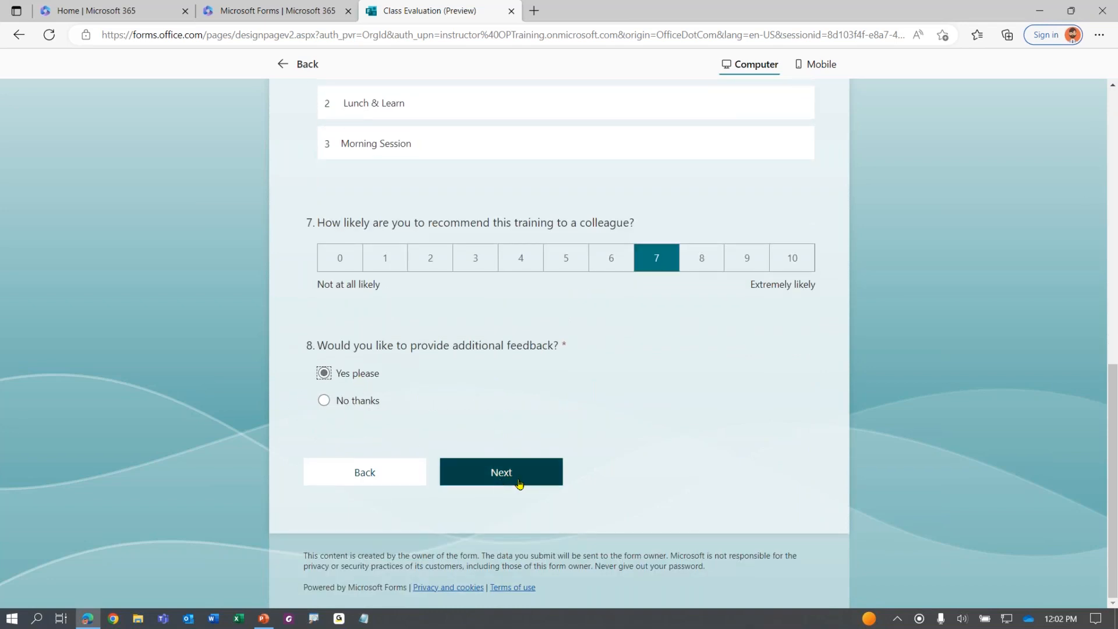
Advance to the Additional Feedback section and review its heading
{"action": "left_click", "coordinate": [504, 482]}
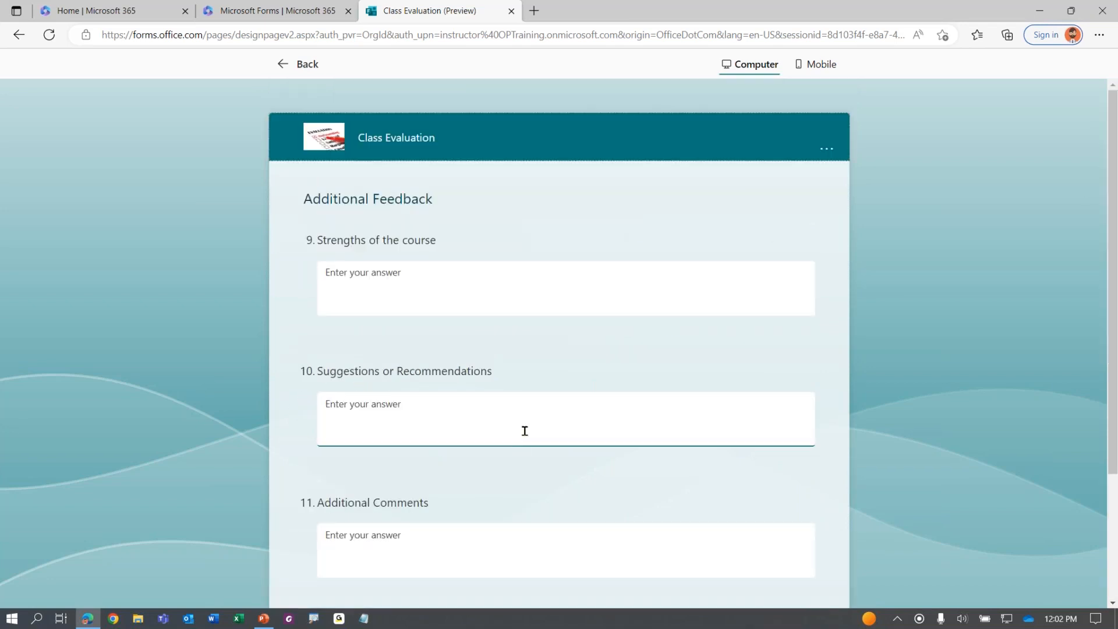
{"action": "scroll", "coordinate": [486, 385], "scroll_direction": "down", "scroll_amount": 2}
{"action": "scroll", "coordinate": [483, 381], "scroll_direction": "up", "scroll_amount": 2}
{"action": "left_click_drag", "start_coordinate": [308, 212], "coordinate": [449, 212]}
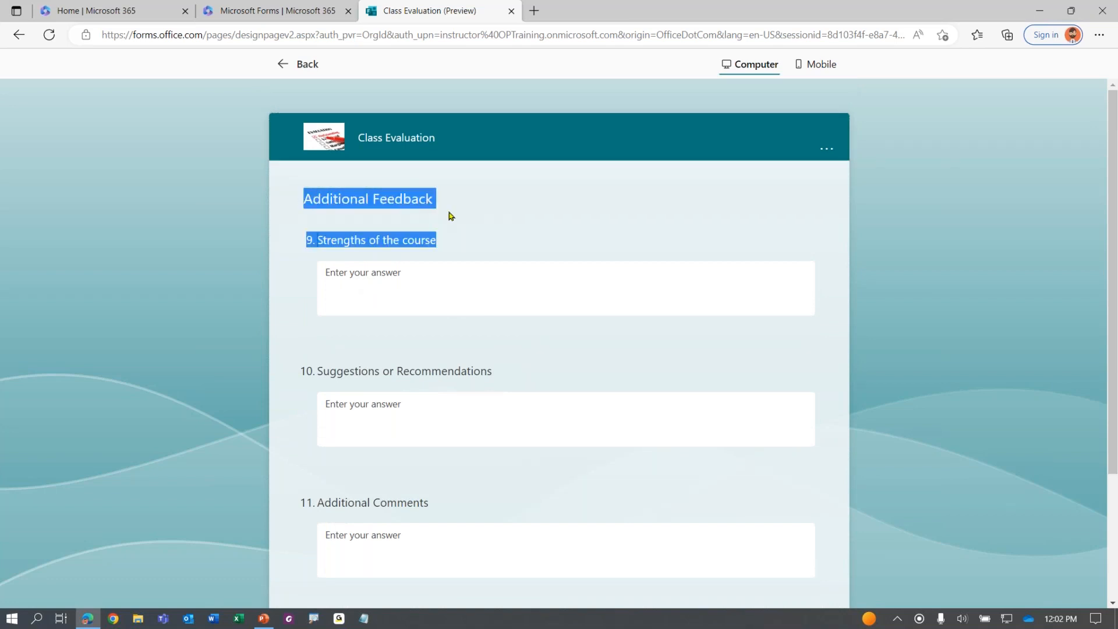
{"action": "scroll", "coordinate": [448, 214], "scroll_direction": "down", "scroll_amount": 2}
Check the Strengths, Suggestions and Additional Comments answer boxes, then exit the preview
{"action": "left_click", "coordinate": [167, 326]}
{"action": "left_click", "coordinate": [432, 229]}
{"action": "left_click", "coordinate": [412, 324]}
{"action": "left_click", "coordinate": [396, 460]}
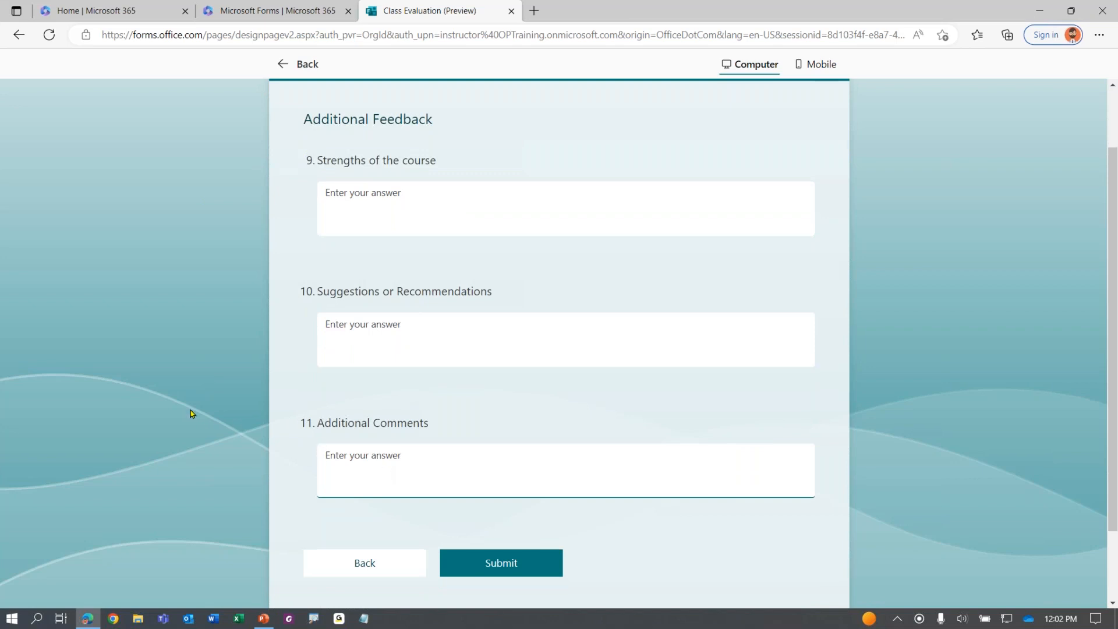
{"action": "scroll", "coordinate": [191, 414], "scroll_direction": "down", "scroll_amount": 2}
{"action": "scroll", "coordinate": [277, 367], "scroll_direction": "up", "scroll_amount": 3}
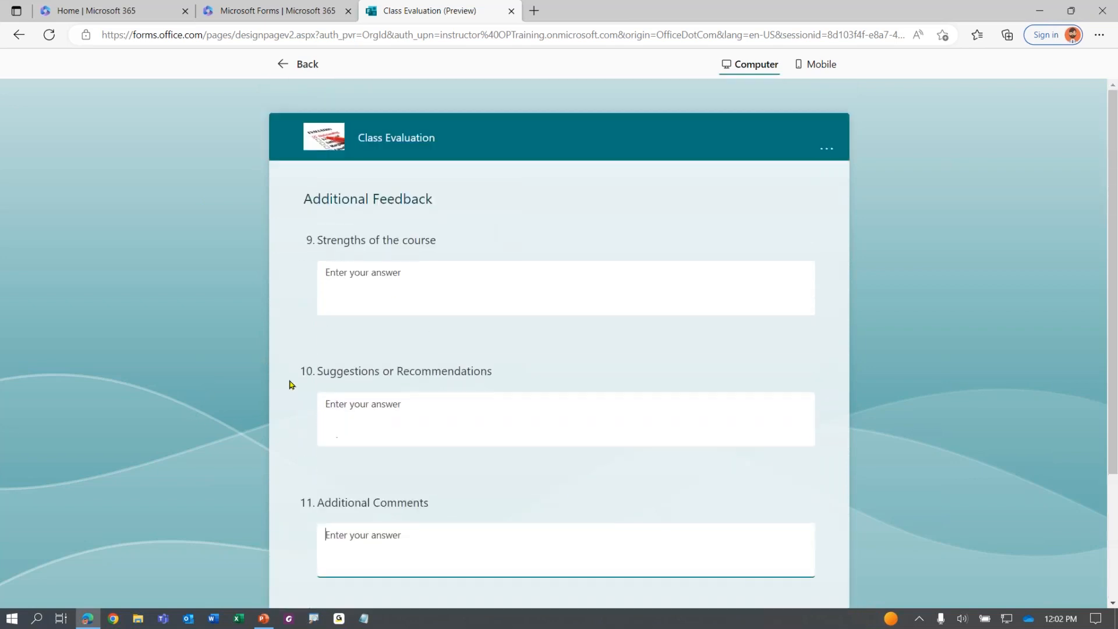
{"action": "left_click", "coordinate": [290, 65]}
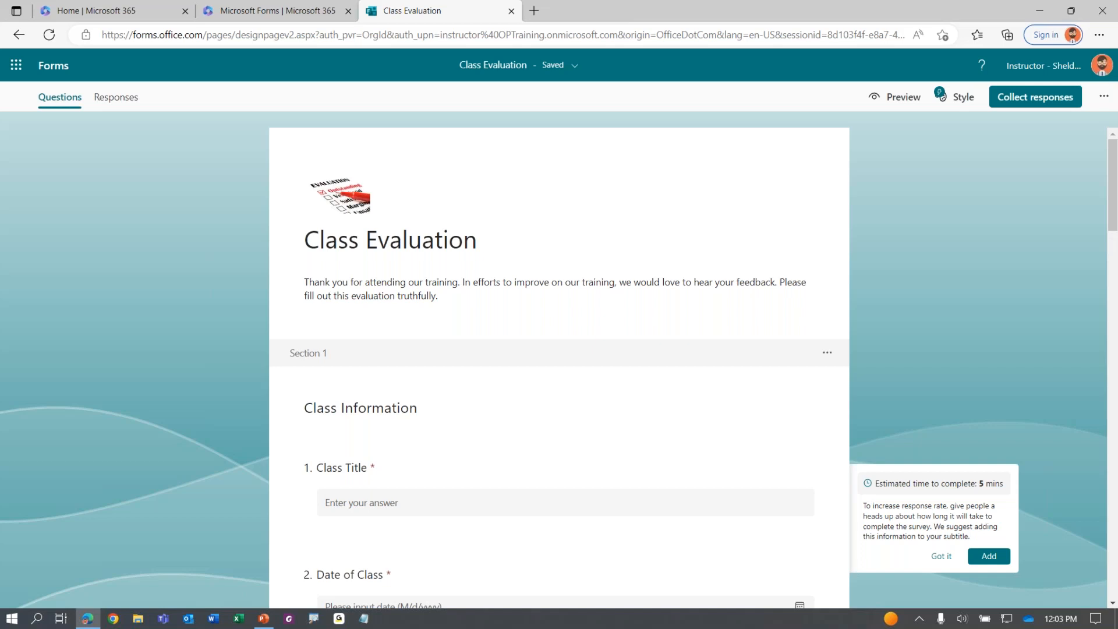
{"action": "scroll", "coordinate": [329, 380], "scroll_direction": "down", "scroll_amount": 2}
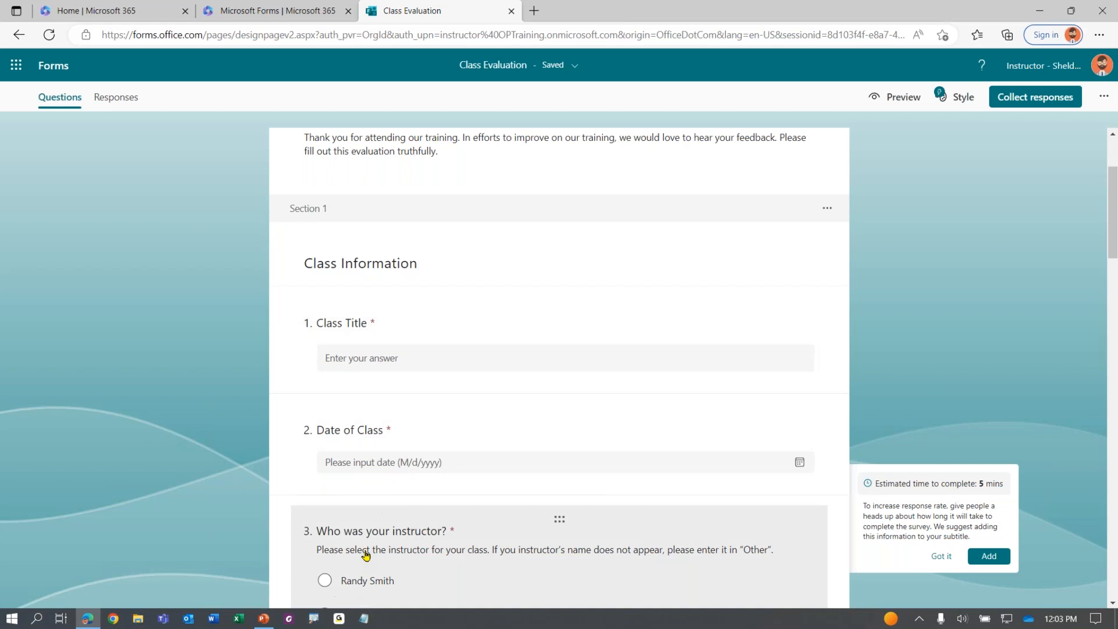
{"action": "scroll", "coordinate": [142, 369], "scroll_direction": "down", "scroll_amount": 5}
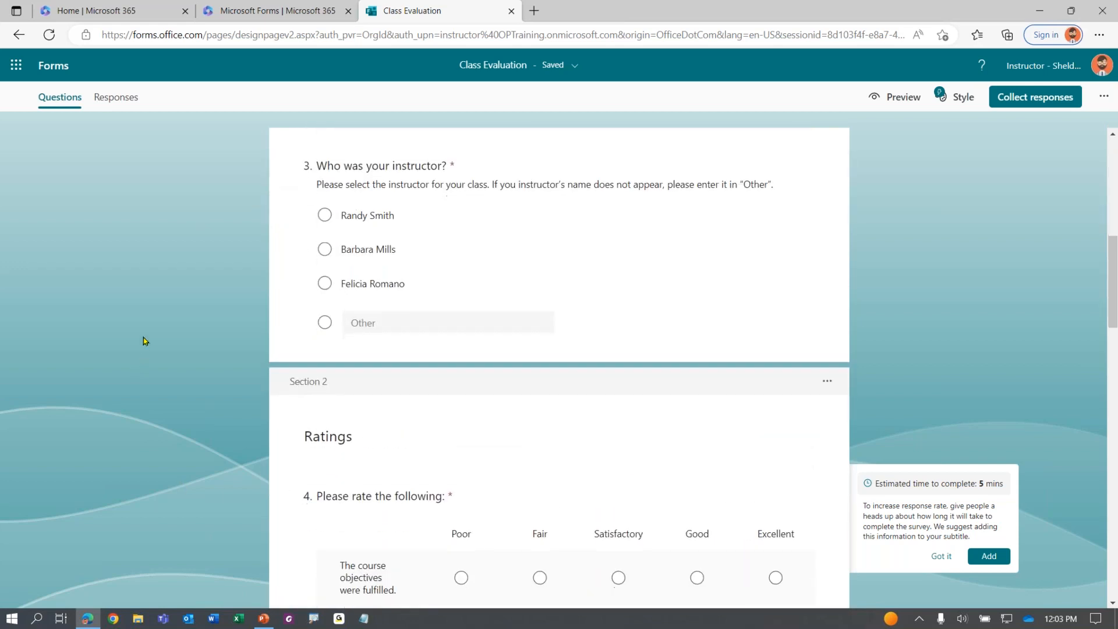
{"action": "scroll", "coordinate": [147, 332], "scroll_direction": "down", "scroll_amount": 4}
{"action": "left_click", "coordinate": [396, 217]}
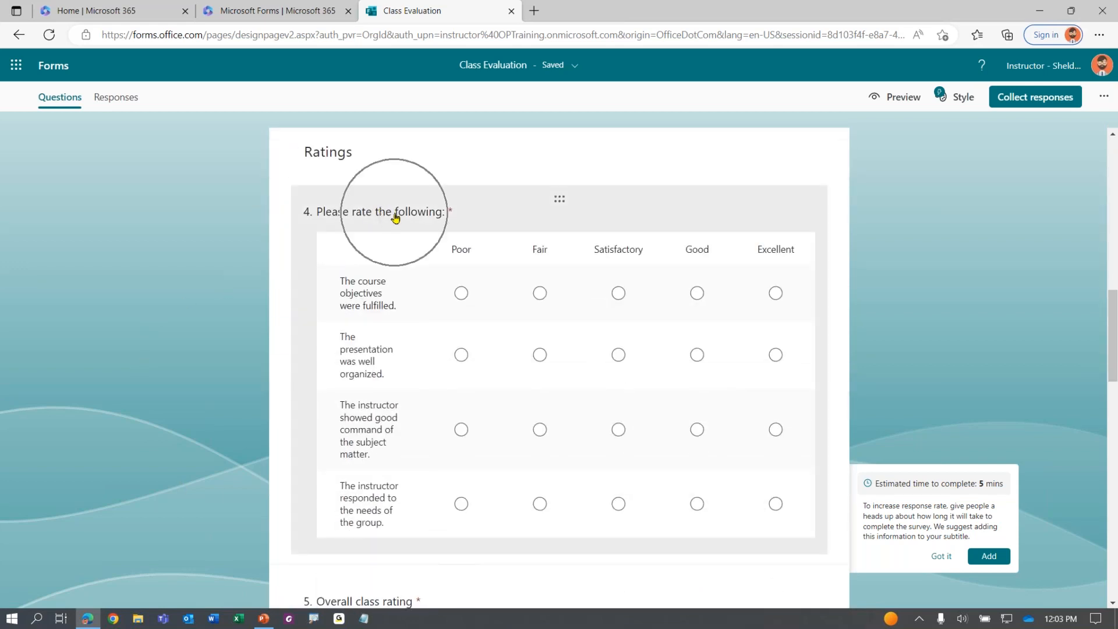
{"action": "left_click", "coordinate": [371, 285]}
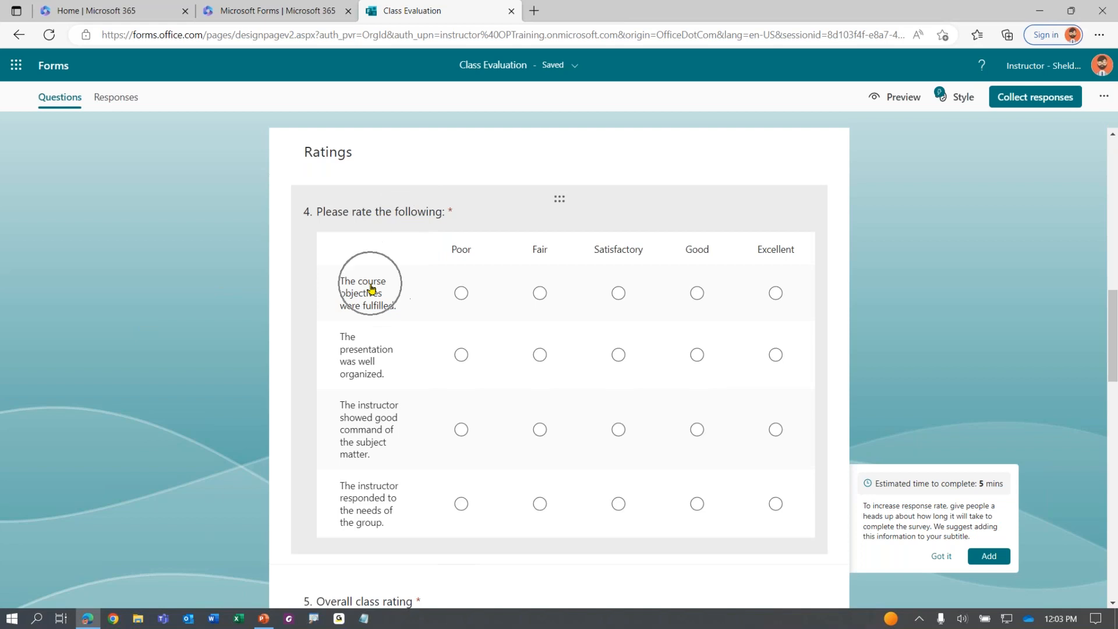
{"action": "scroll", "coordinate": [371, 289], "scroll_direction": "down", "scroll_amount": 4}
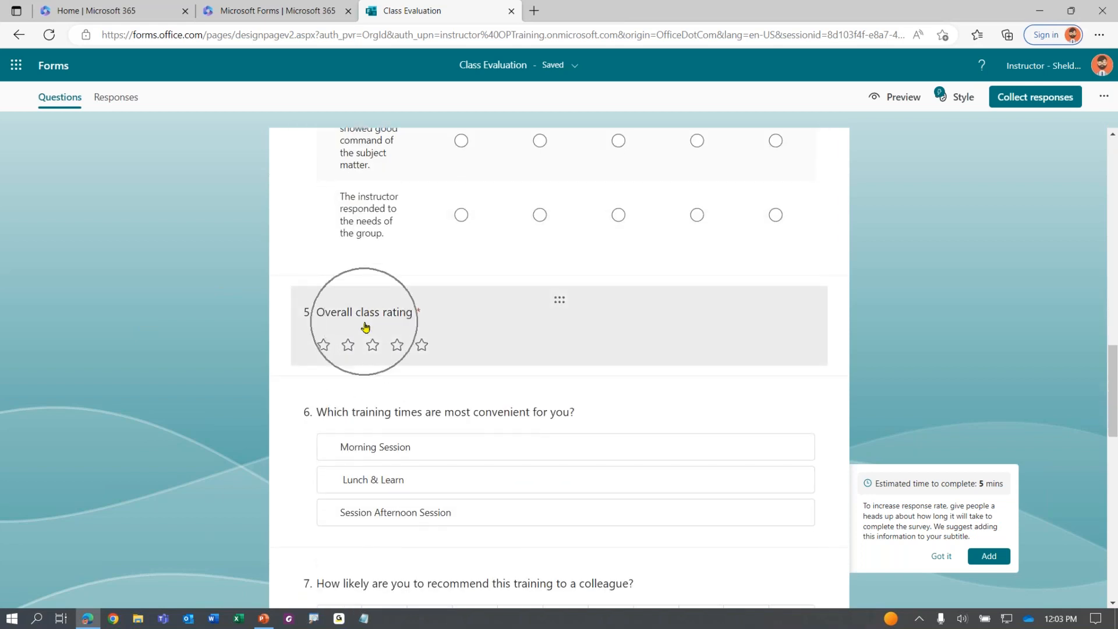
{"action": "scroll", "coordinate": [365, 325], "scroll_direction": "down", "scroll_amount": 2}
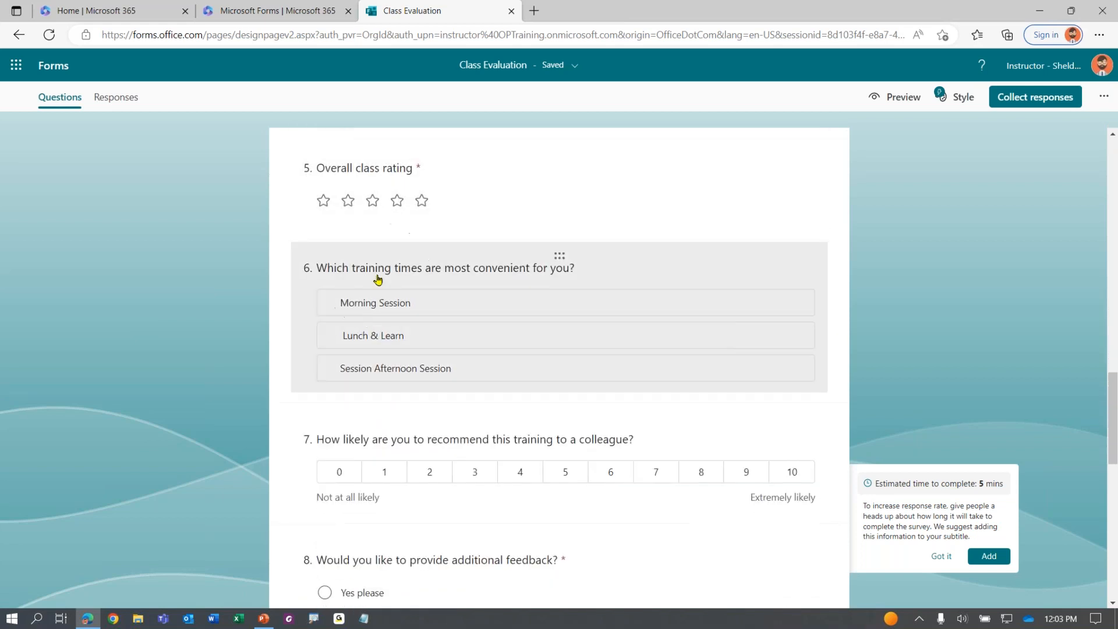
{"action": "scroll", "coordinate": [378, 280], "scroll_direction": "down", "scroll_amount": 2}
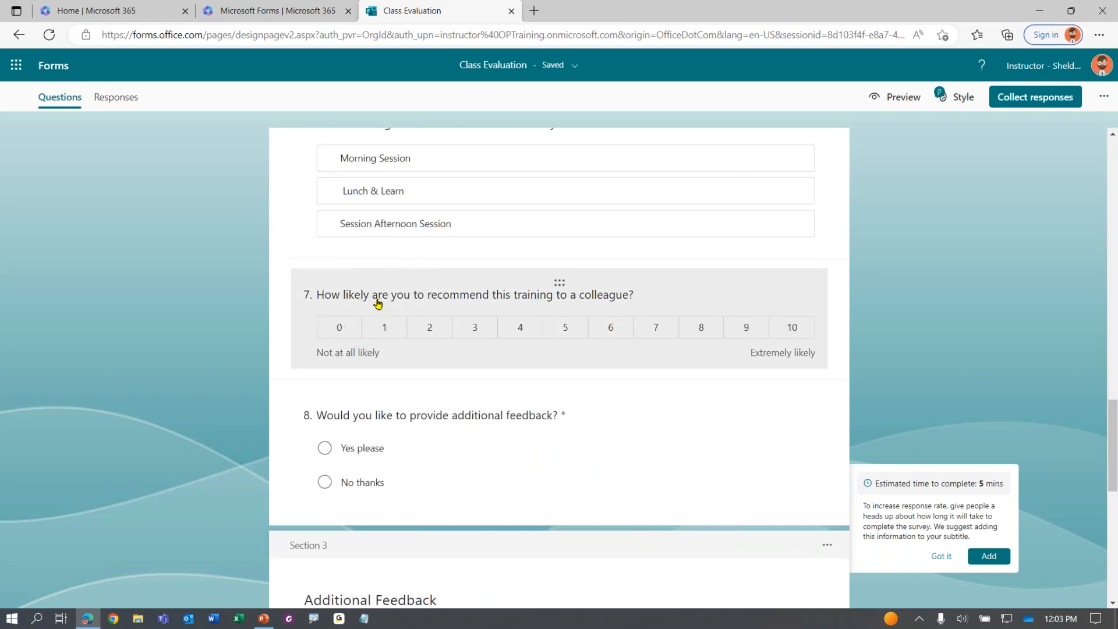
{"action": "scroll", "coordinate": [367, 314], "scroll_direction": "down", "scroll_amount": 2}
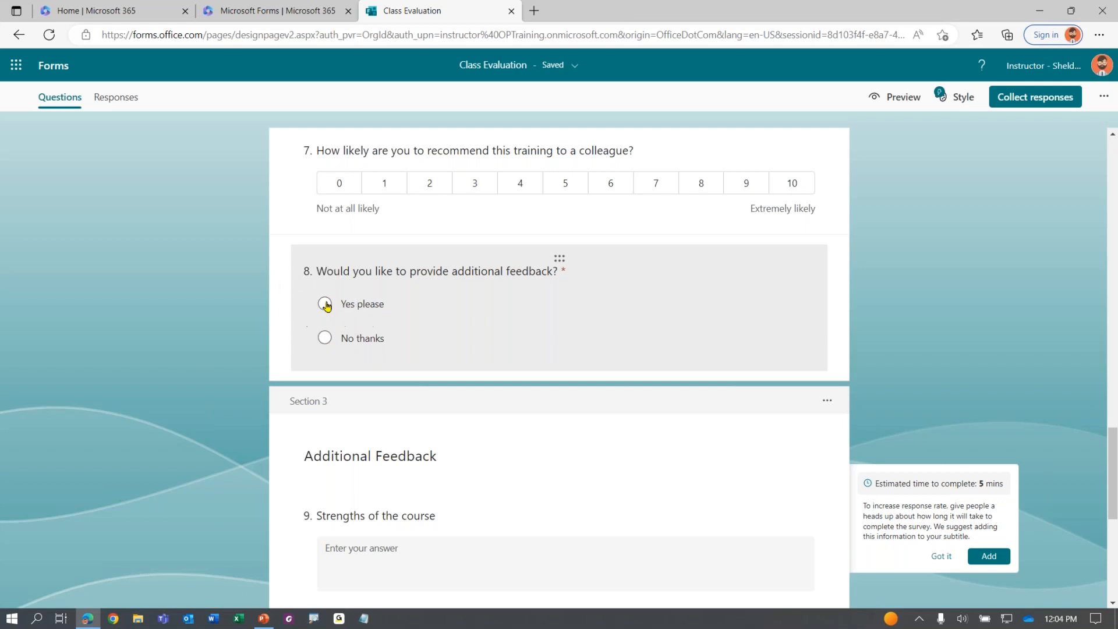
{"action": "scroll", "coordinate": [325, 305], "scroll_direction": "down", "scroll_amount": 4}
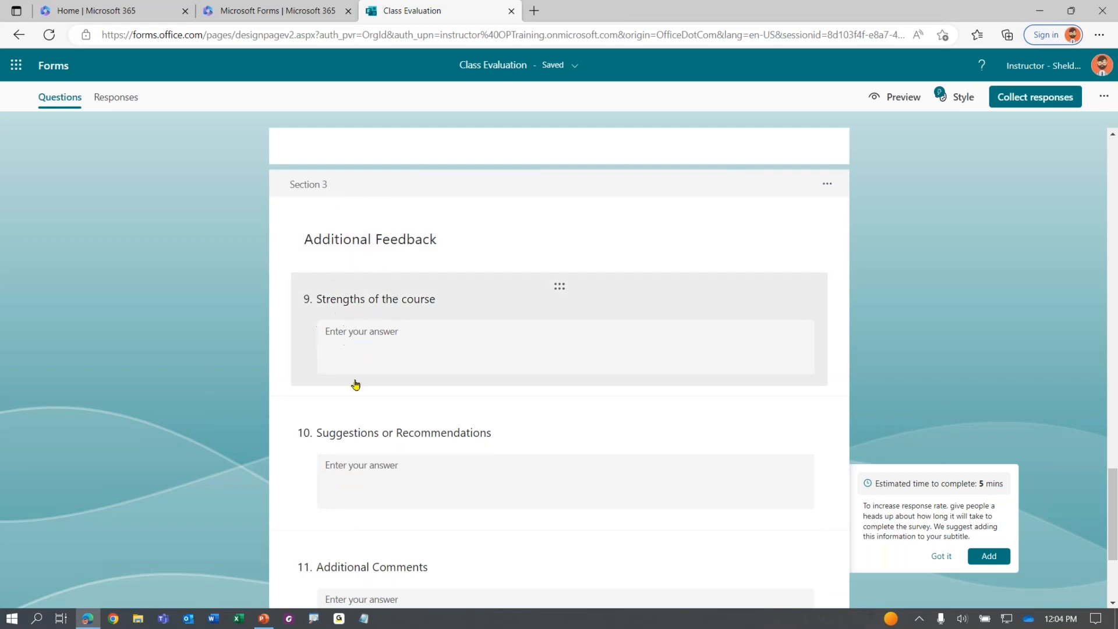
{"action": "scroll", "coordinate": [347, 449], "scroll_direction": "down", "scroll_amount": 3}
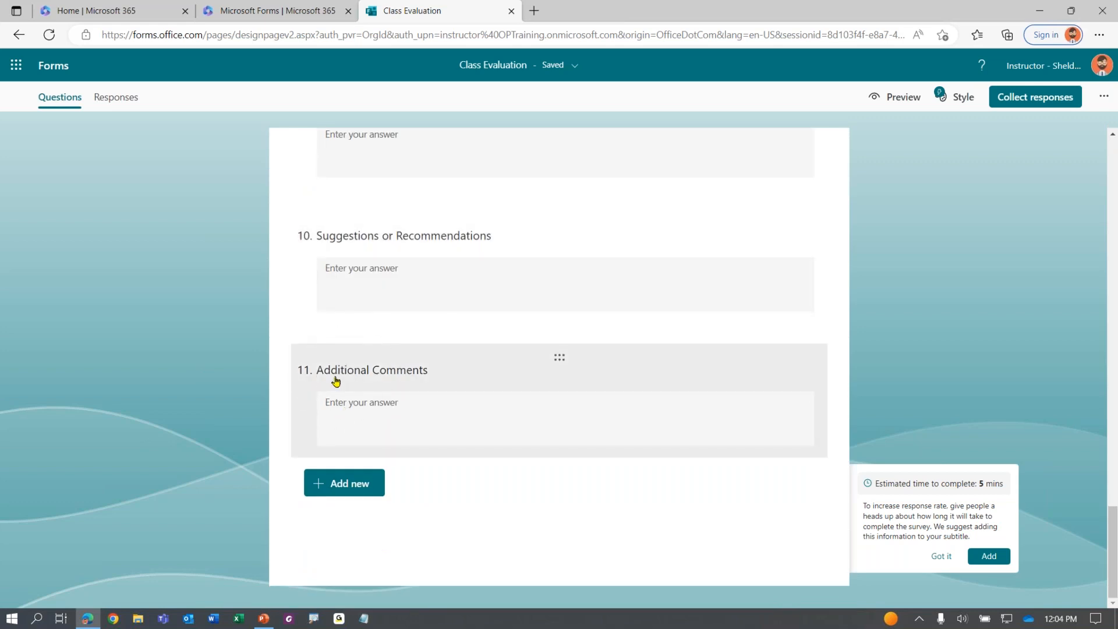
{"action": "scroll", "coordinate": [390, 395], "scroll_direction": "up", "scroll_amount": 5}
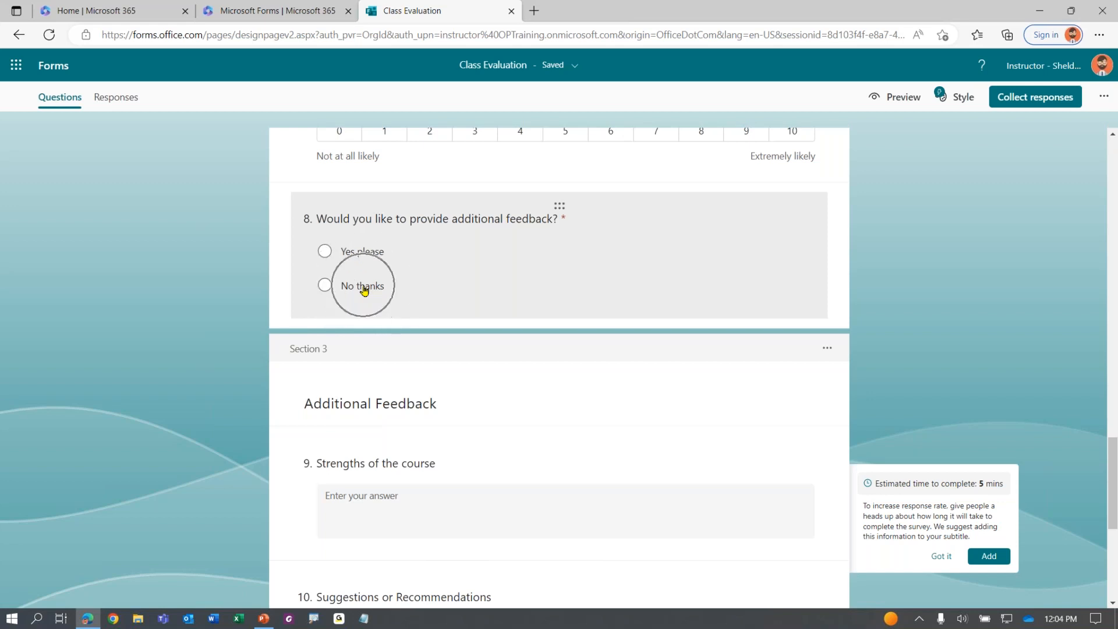
{"action": "scroll", "coordinate": [377, 347], "scroll_direction": "down", "scroll_amount": 1}
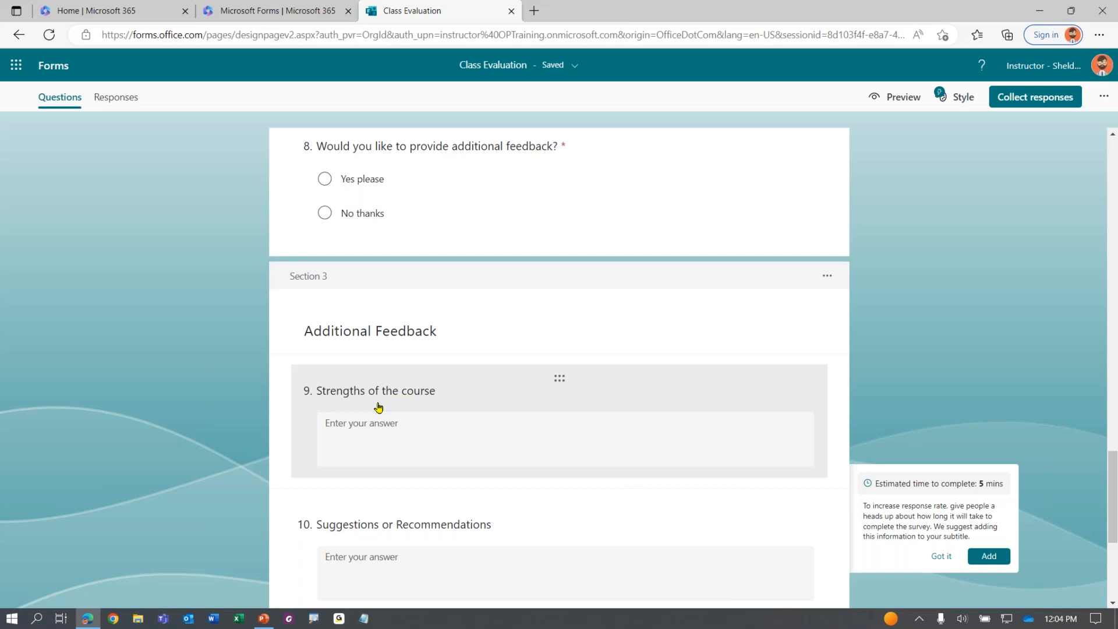
{"action": "scroll", "coordinate": [466, 367], "scroll_direction": "up", "scroll_amount": 2}
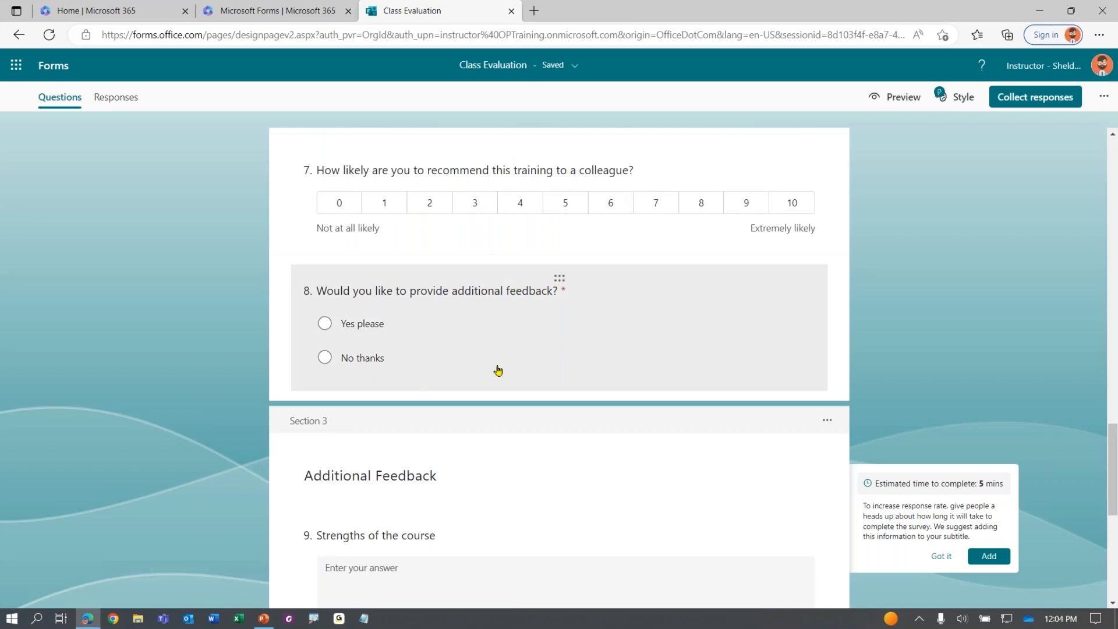
Turn on branching for question 8 and send 'Yes please' to 3. Additional Feedback
{"action": "left_click", "coordinate": [580, 325]}
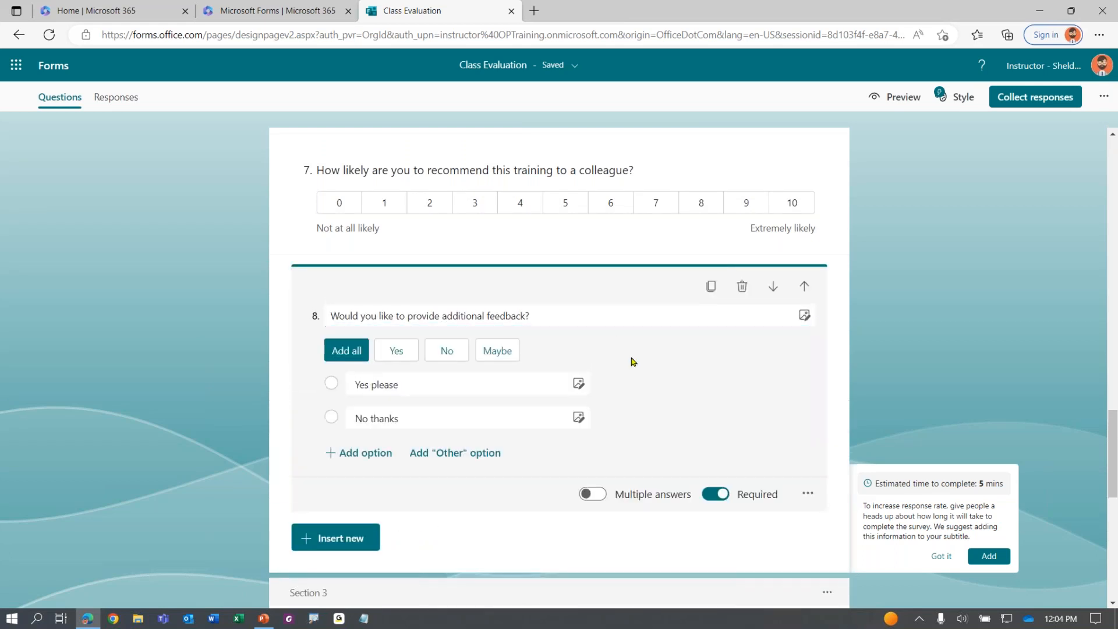
{"action": "left_click", "coordinate": [808, 495]}
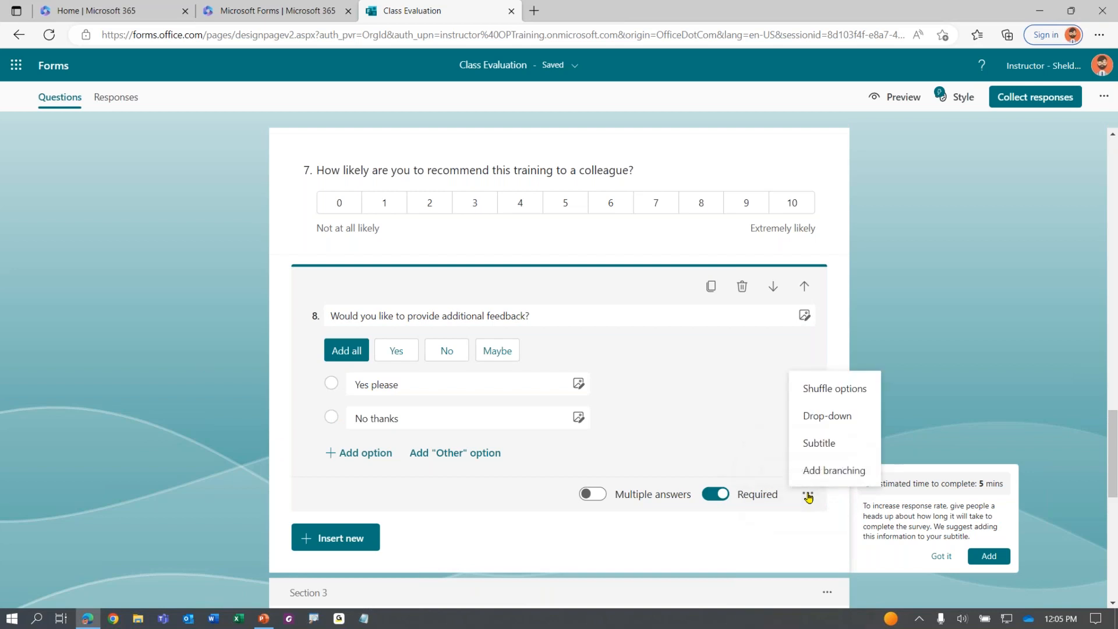
{"action": "left_click", "coordinate": [835, 470]}
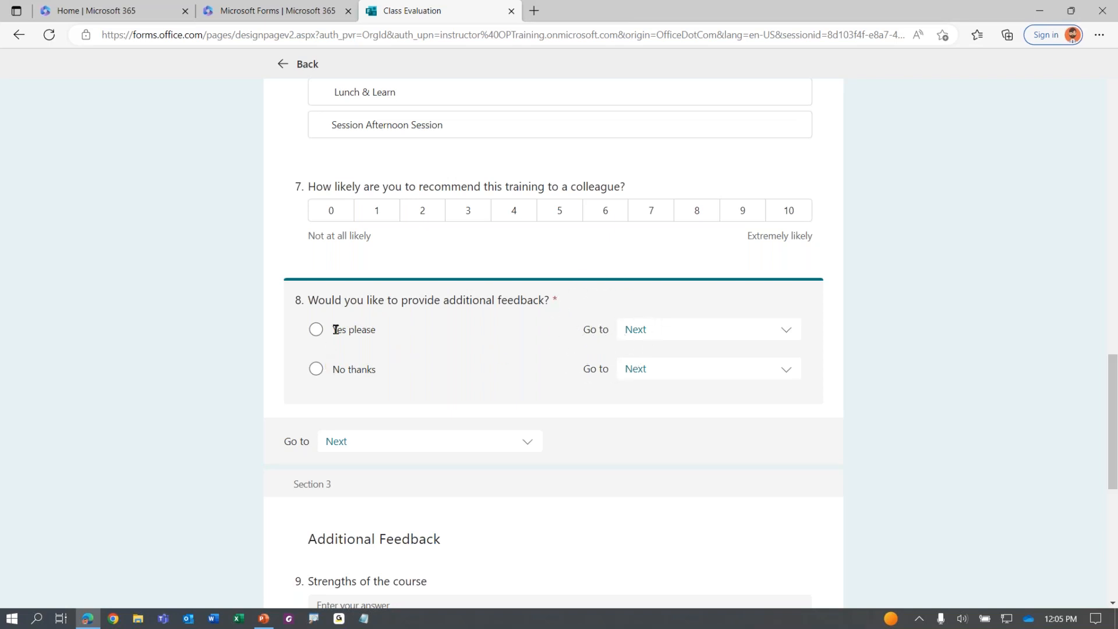
{"action": "left_click_drag", "start_coordinate": [336, 330], "coordinate": [372, 330]}
{"action": "left_click", "coordinate": [649, 335]}
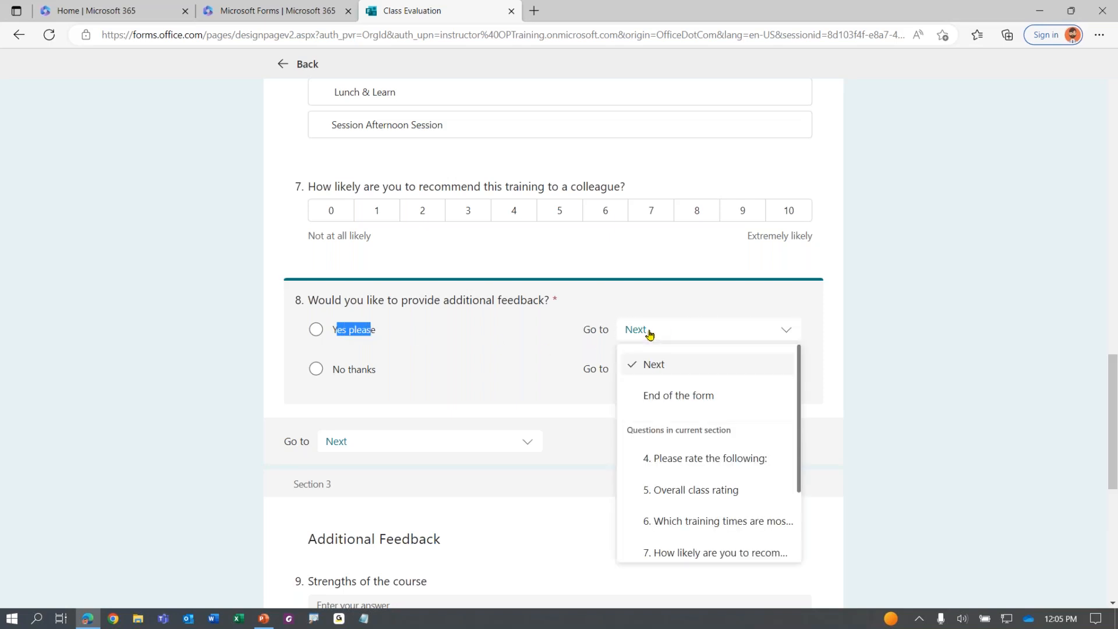
{"action": "scroll", "coordinate": [668, 456], "scroll_direction": "down", "scroll_amount": 2}
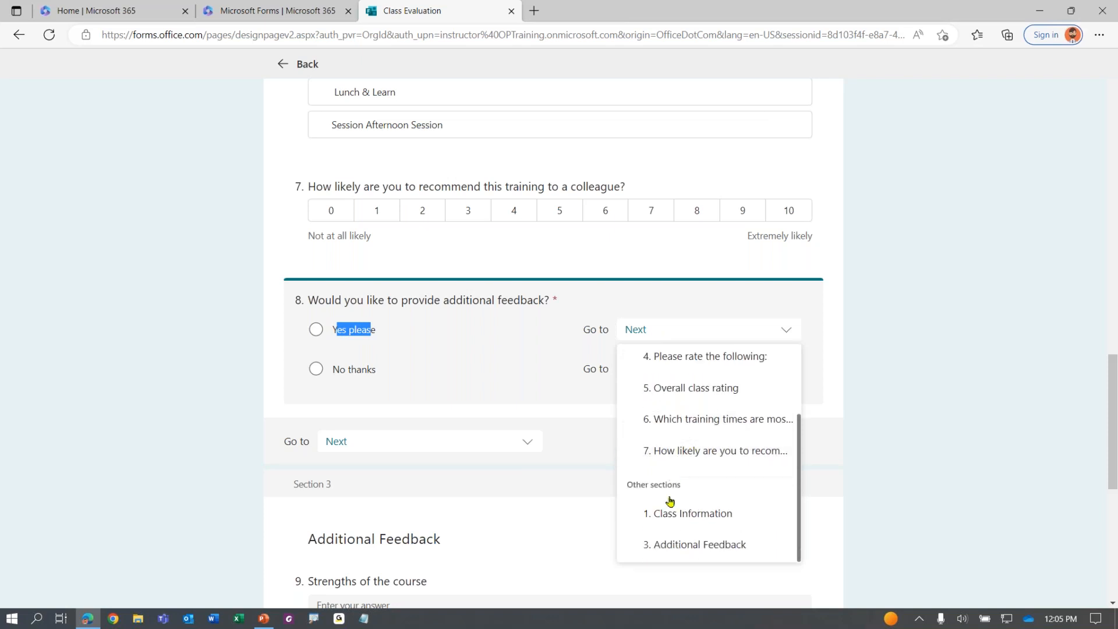
{"action": "left_click", "coordinate": [670, 546]}
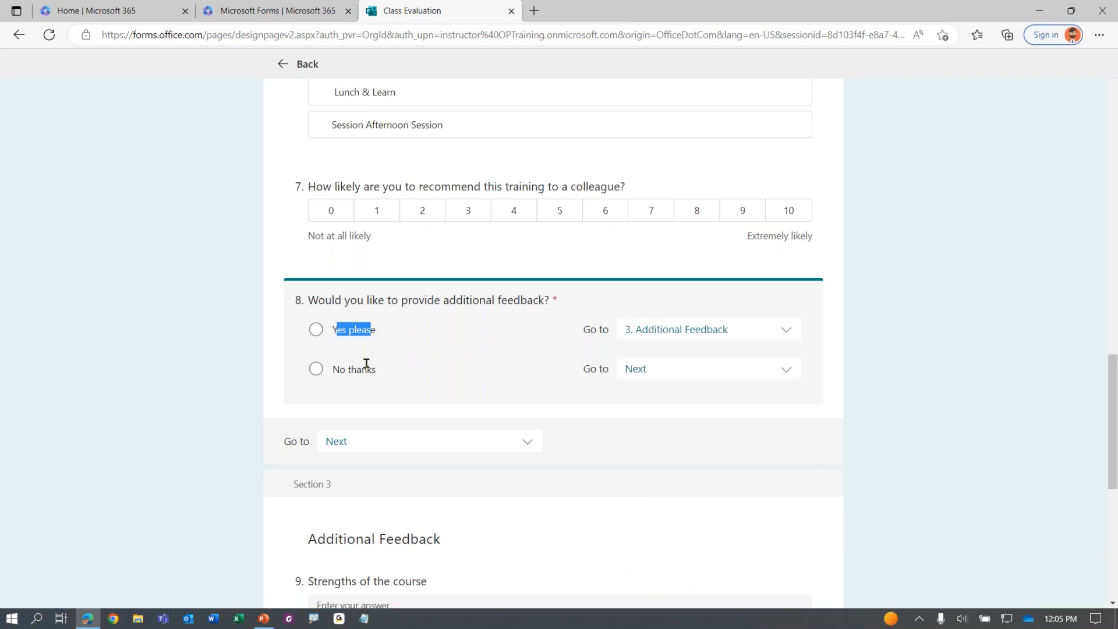
Route 'No thanks' to End of the form and leave the branching view
{"action": "left_click_drag", "start_coordinate": [338, 373], "coordinate": [534, 300]}
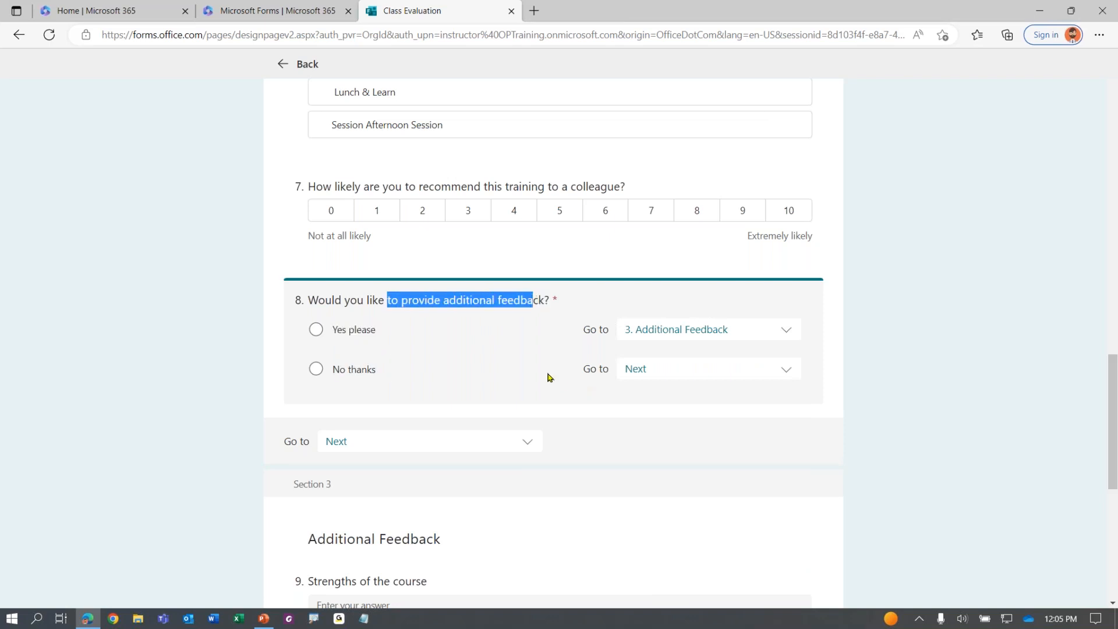
{"action": "left_click", "coordinate": [663, 337]}
{"action": "key", "text": "ctrl"}
{"action": "left_click", "coordinate": [647, 376]}
{"action": "key", "text": "ctrl"}
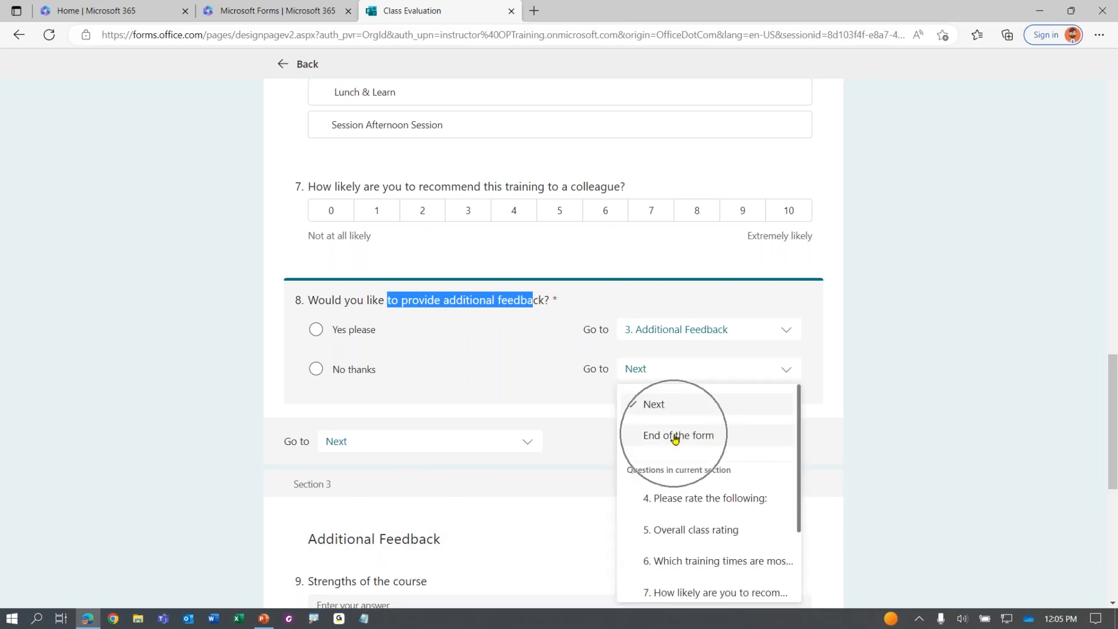
{"action": "left_click", "coordinate": [674, 436]}
{"action": "left_click", "coordinate": [466, 357]}
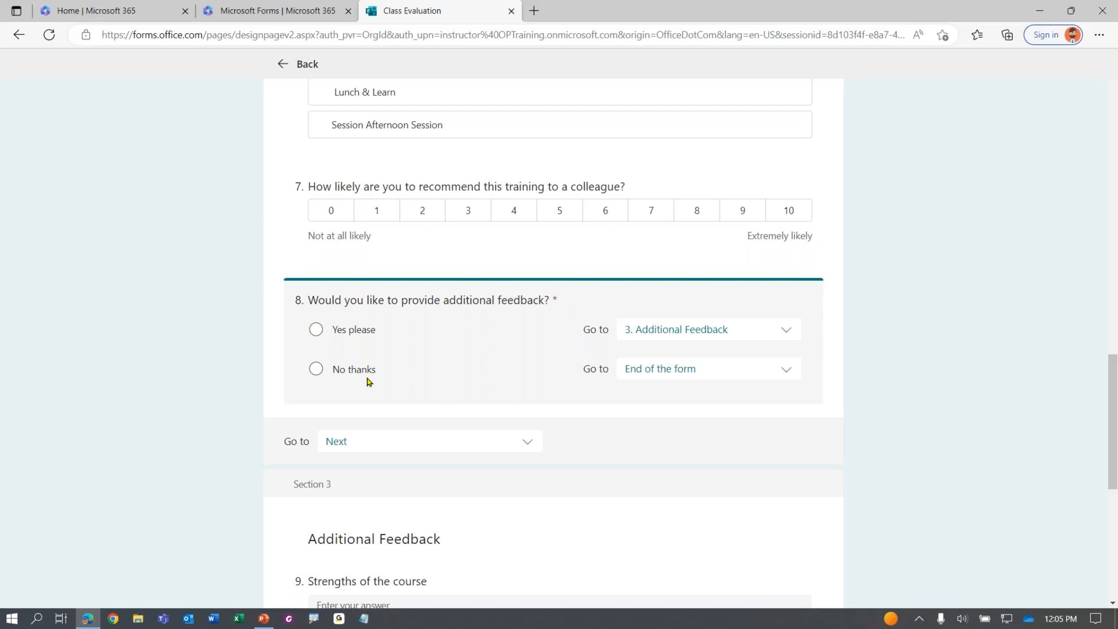
{"action": "left_click", "coordinate": [649, 341]}
{"action": "left_click", "coordinate": [648, 338]}
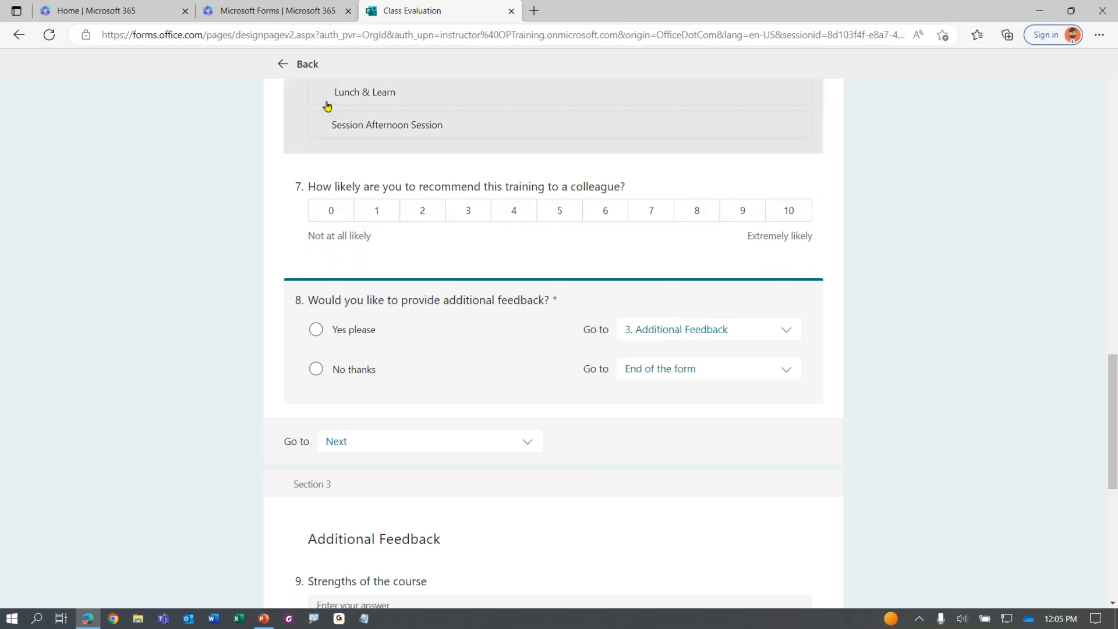
{"action": "left_click", "coordinate": [307, 66]}
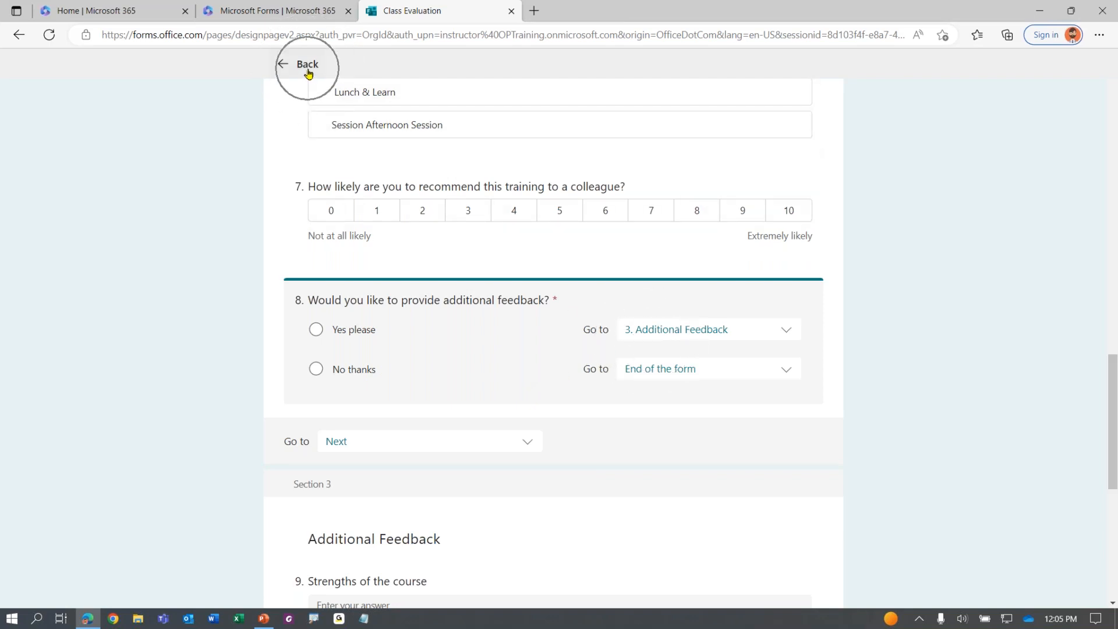
{"action": "left_click", "coordinate": [307, 65]}
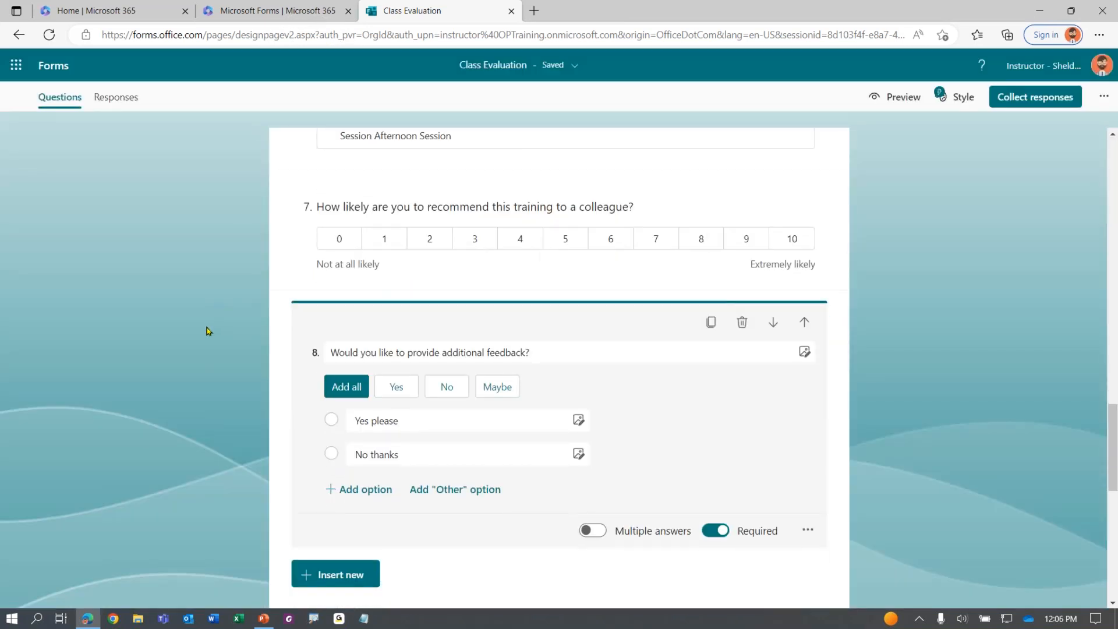
{"action": "left_click", "coordinate": [150, 373]}
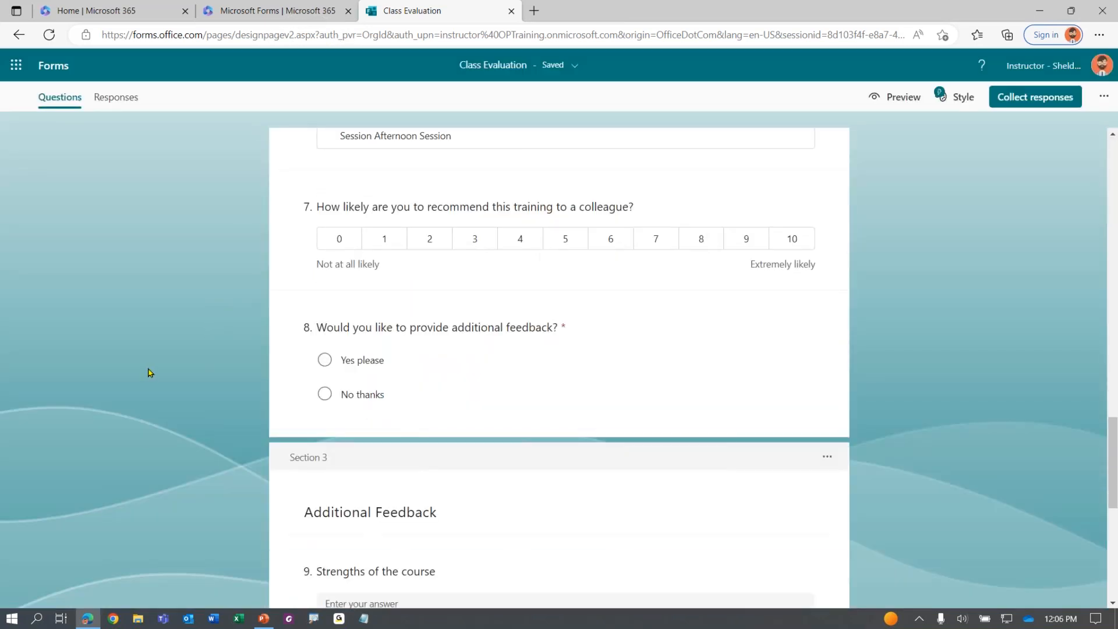
{"action": "scroll", "coordinate": [150, 372], "scroll_direction": "up", "scroll_amount": 20}
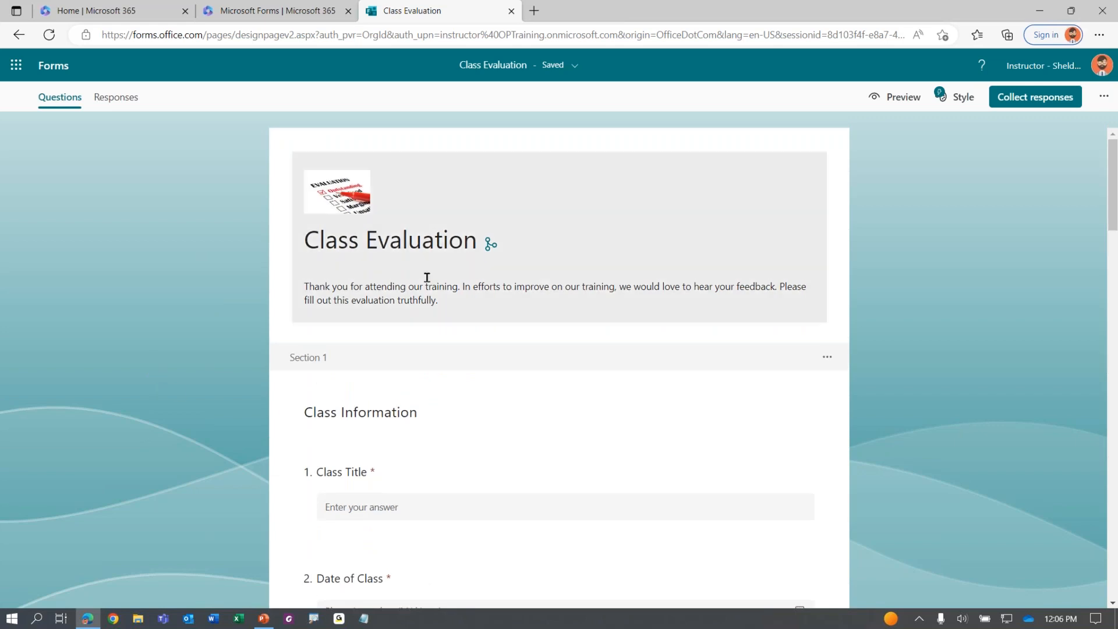
{"action": "left_click", "coordinate": [491, 244]}
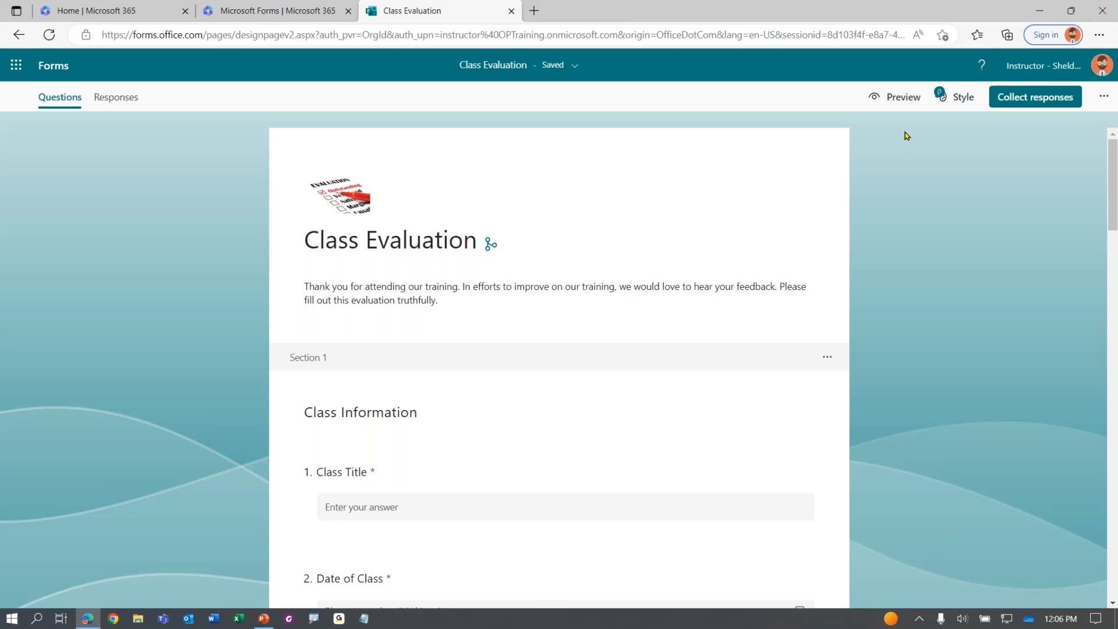
{"action": "left_click", "coordinate": [902, 98]}
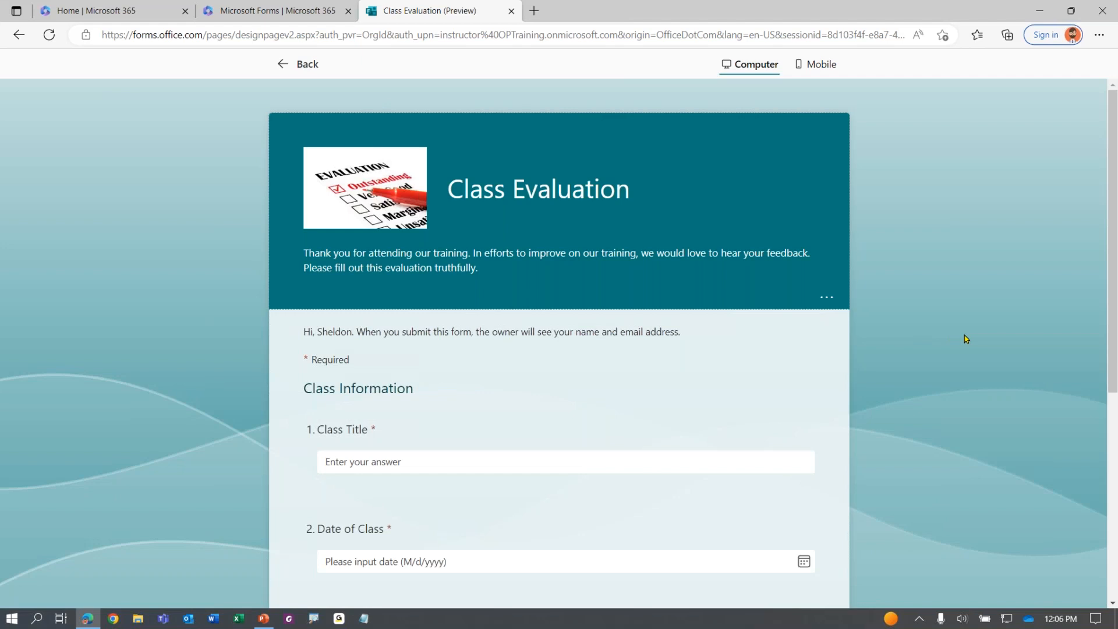
{"action": "scroll", "coordinate": [979, 201], "scroll_direction": "down", "scroll_amount": 6}
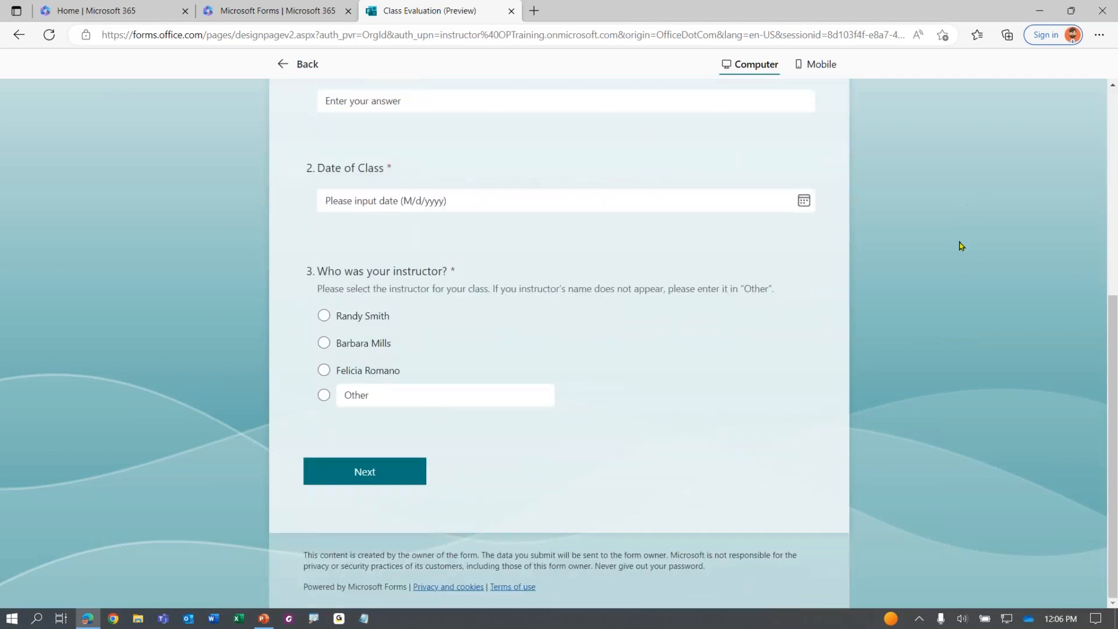
{"action": "scroll", "coordinate": [919, 318], "scroll_direction": "up", "scroll_amount": 6}
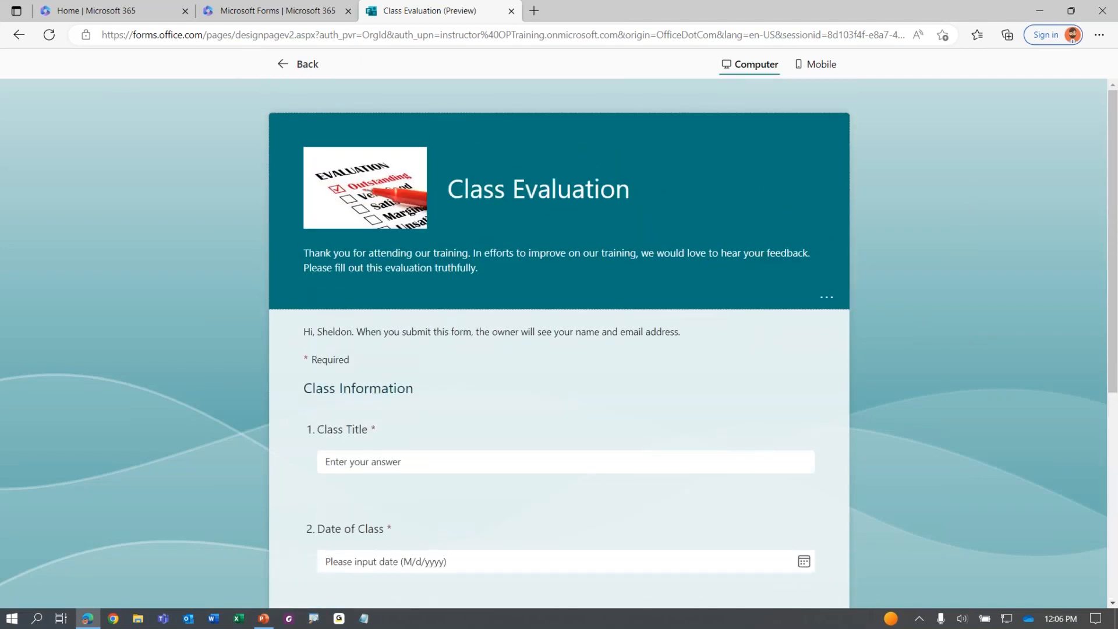
{"action": "left_click", "coordinate": [287, 68]}
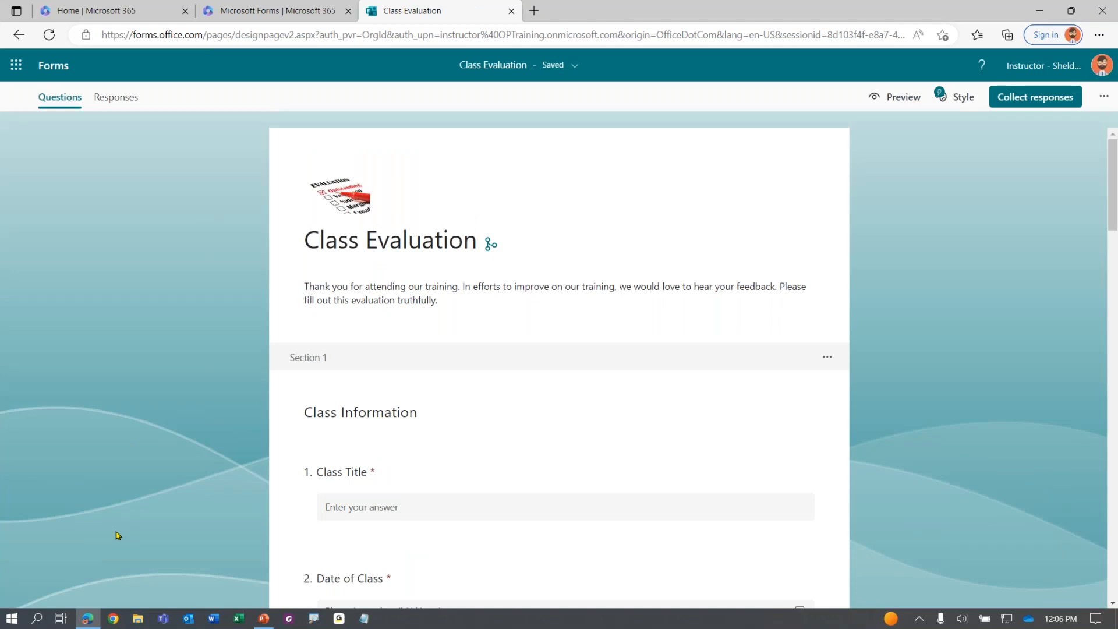
{"action": "left_click", "coordinate": [962, 97]}
Apply the immersive skyscraper city theme from the Style pane
{"action": "left_click", "coordinate": [899, 105]}
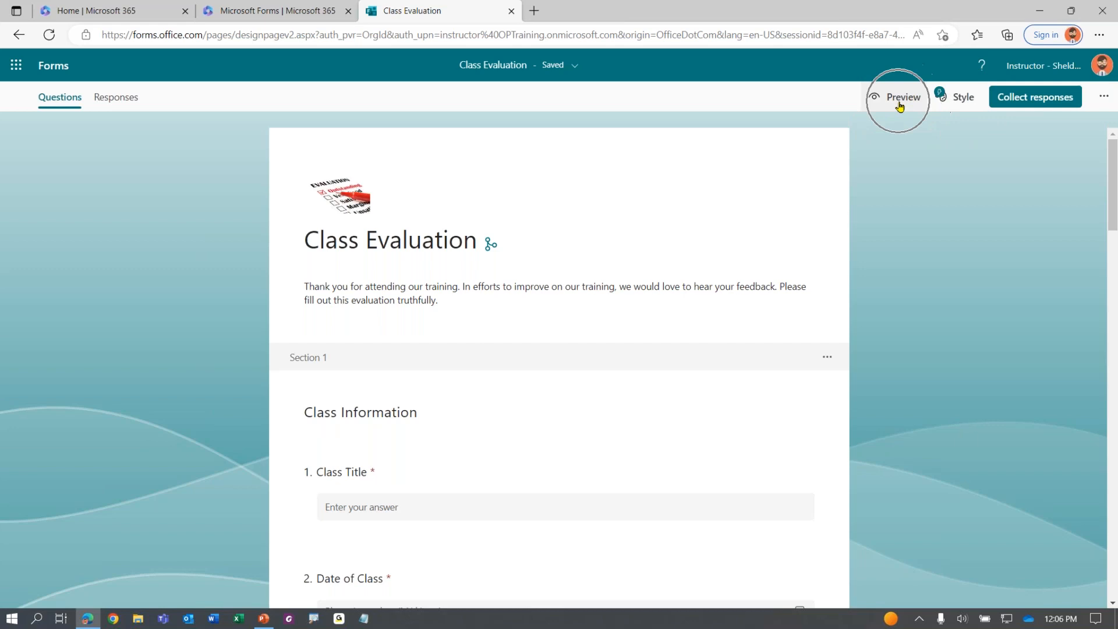
{"action": "left_click", "coordinate": [958, 107]}
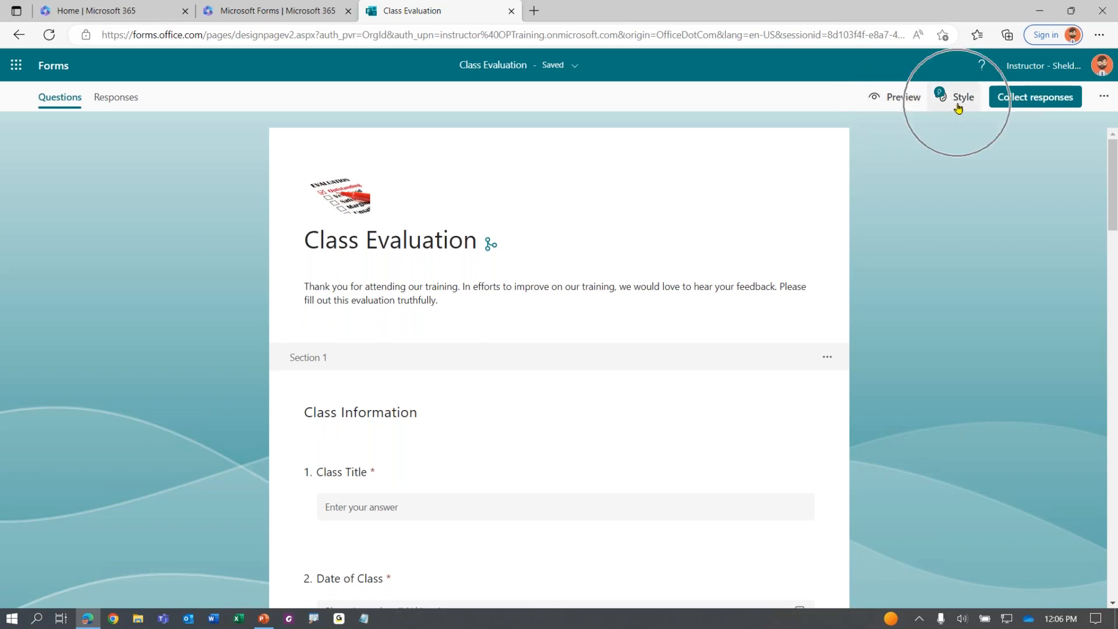
{"action": "left_click", "coordinate": [957, 107]}
{"action": "key", "text": "ctrl"}
{"action": "key", "text": "ctrl"}
{"action": "key", "text": "ctrl"}
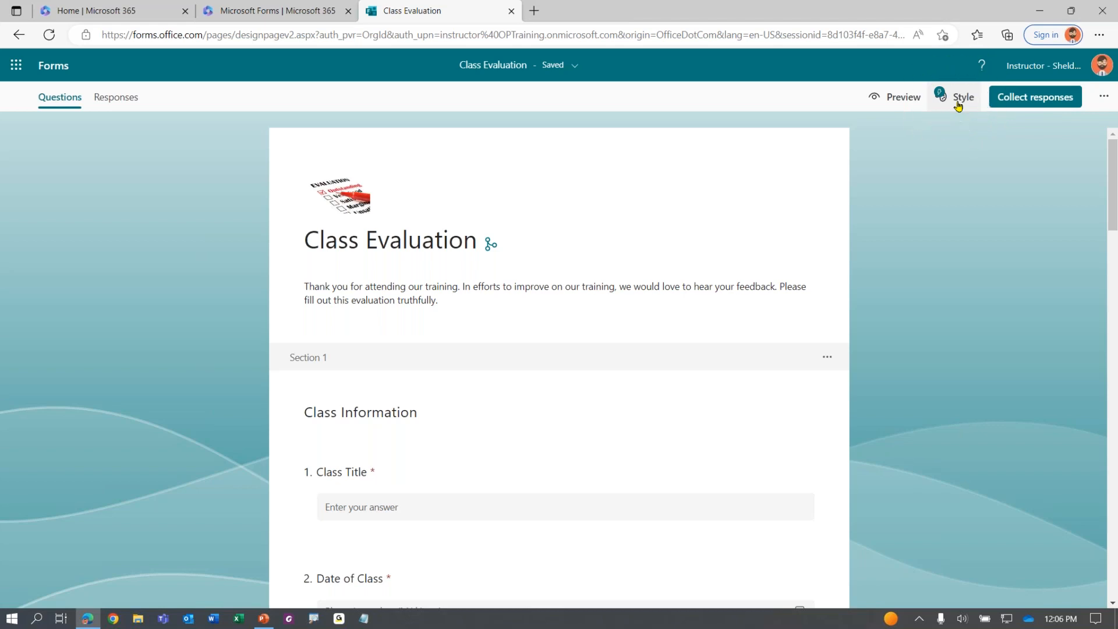
{"action": "left_click", "coordinate": [958, 106]}
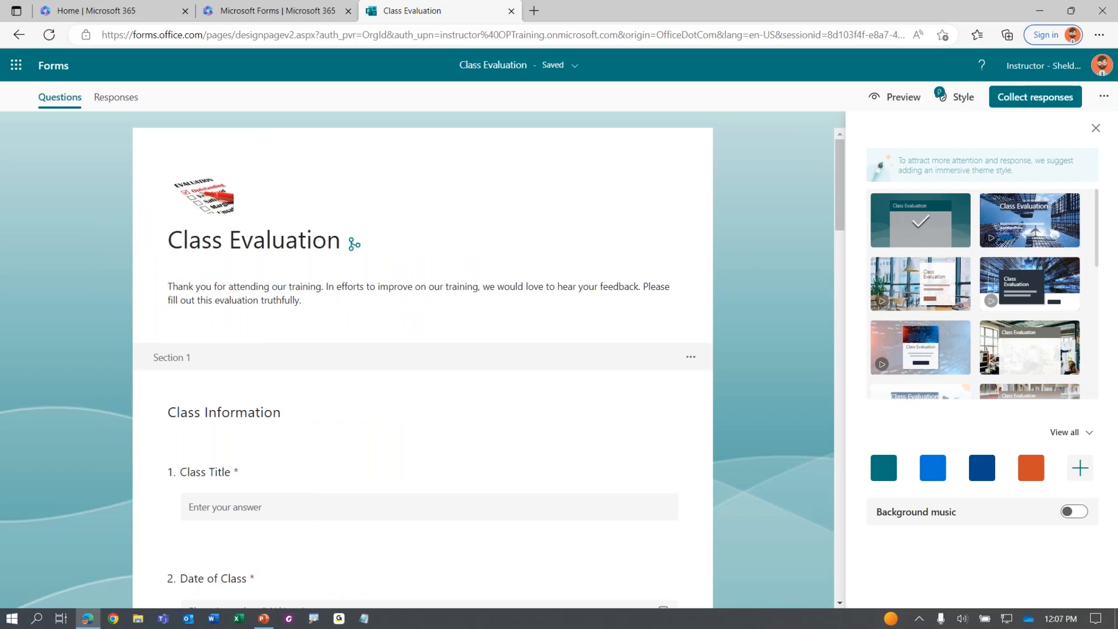
{"action": "scroll", "coordinate": [990, 303], "scroll_direction": "down", "scroll_amount": 3}
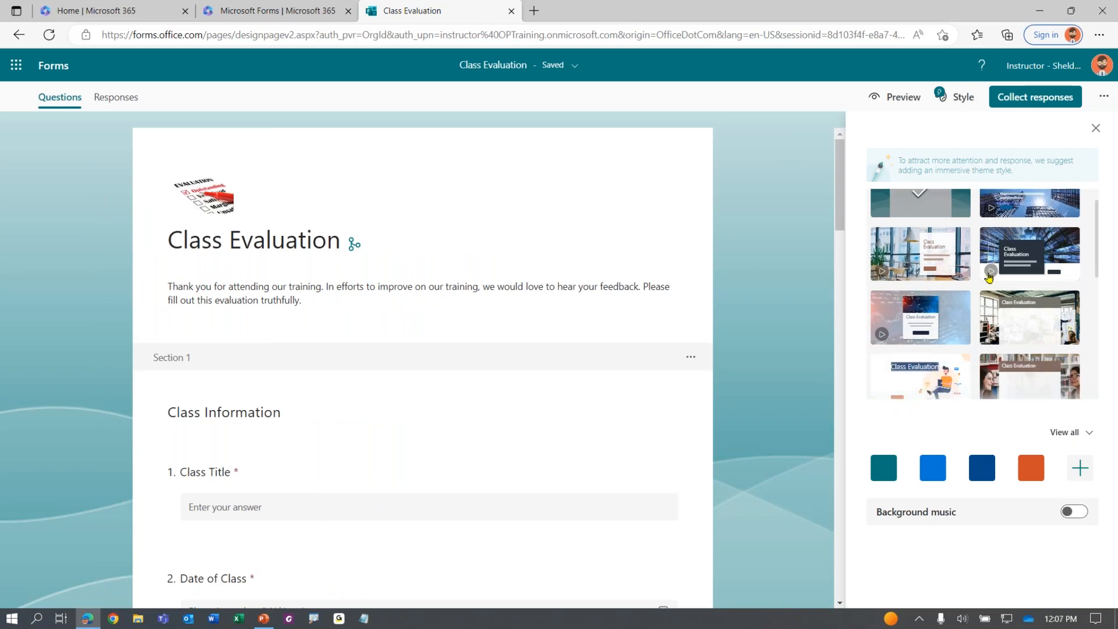
{"action": "scroll", "coordinate": [990, 306], "scroll_direction": "down", "scroll_amount": 1}
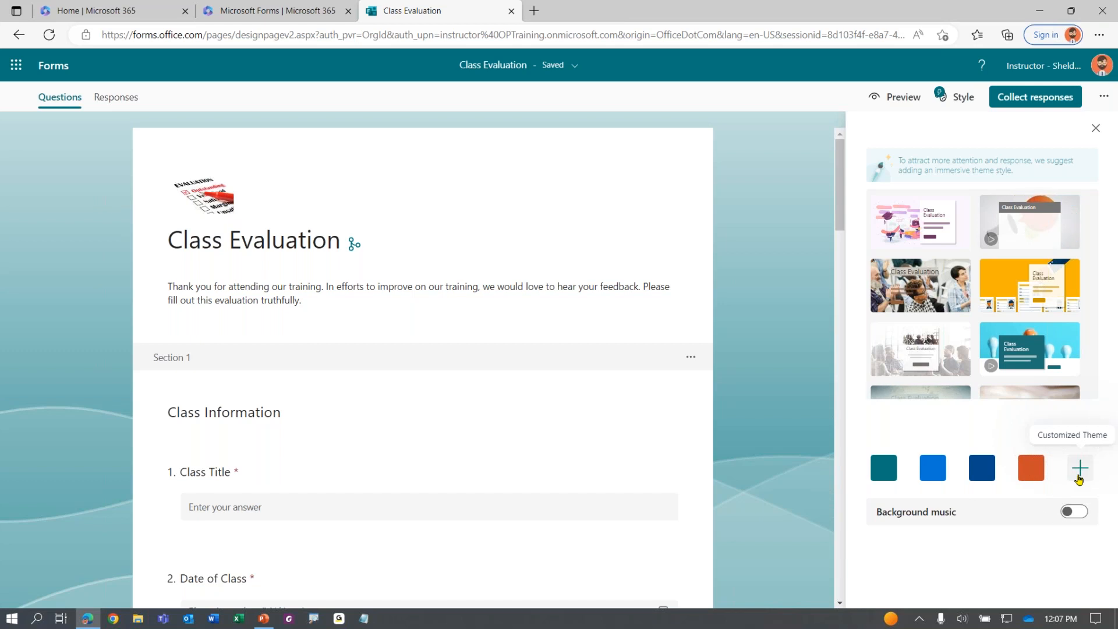
{"action": "scroll", "coordinate": [943, 326], "scroll_direction": "up", "scroll_amount": 1}
{"action": "scroll", "coordinate": [943, 326], "scroll_direction": "up", "scroll_amount": 4}
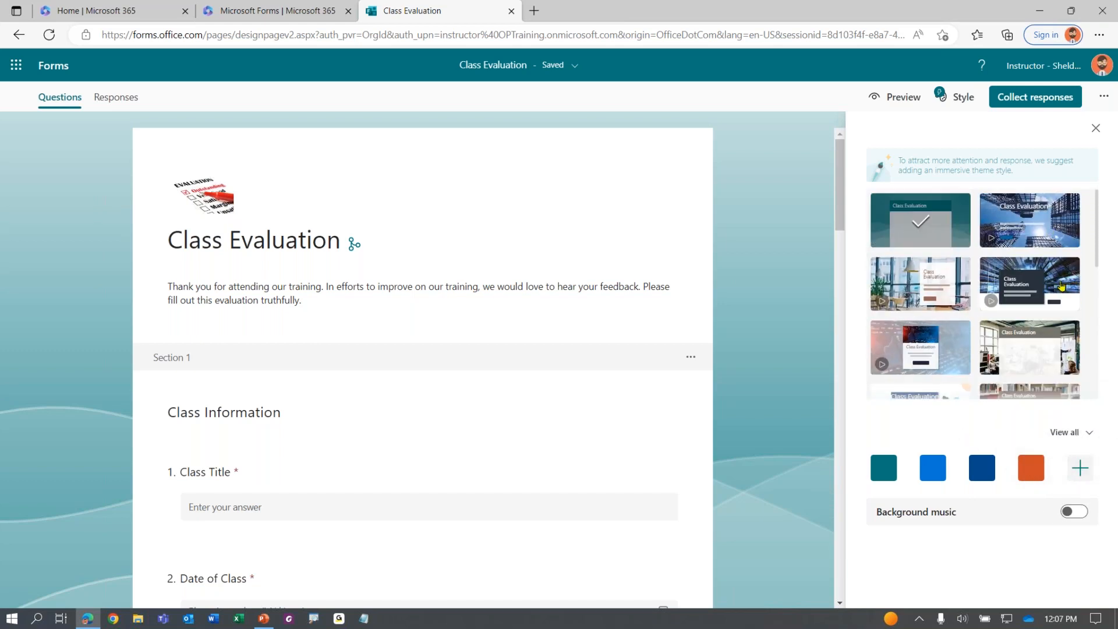
{"action": "left_click", "coordinate": [1062, 223]}
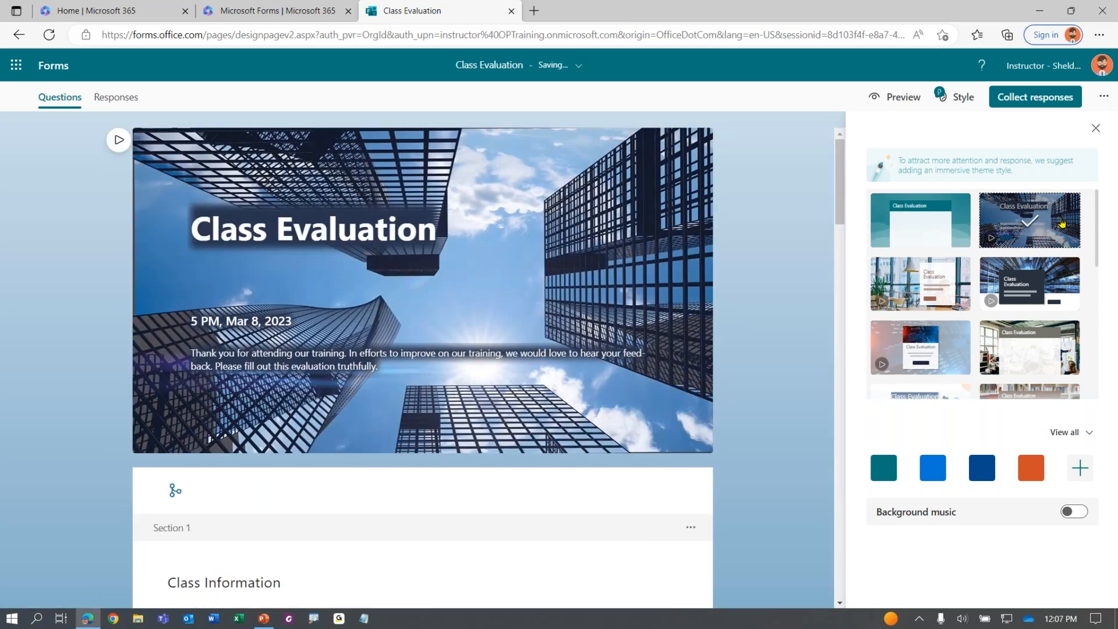
{"action": "scroll", "coordinate": [466, 376], "scroll_direction": "down", "scroll_amount": 4}
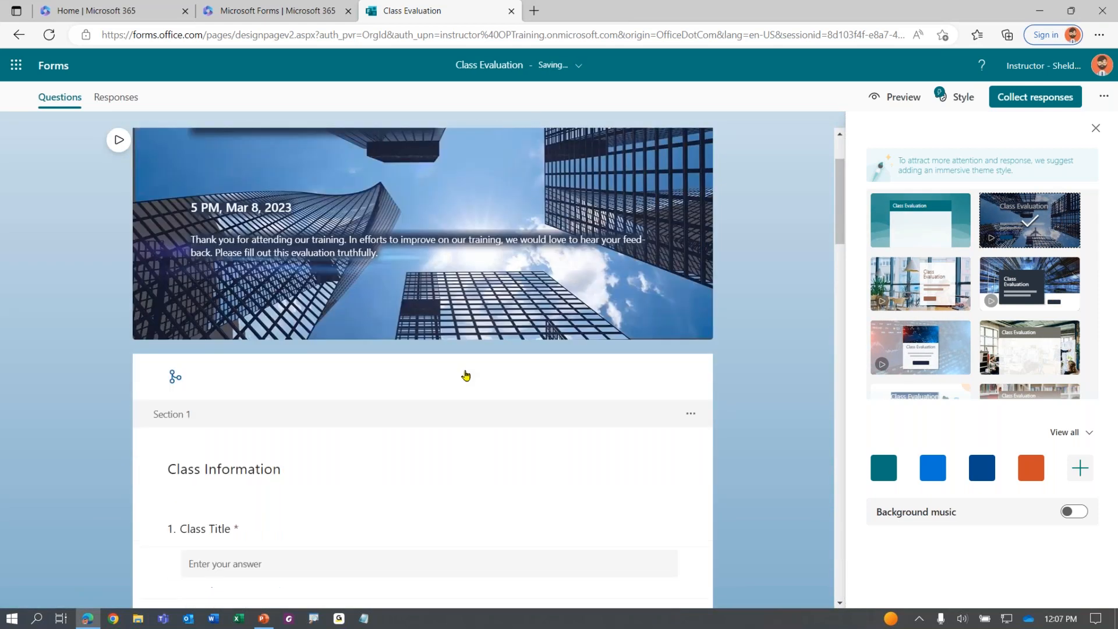
{"action": "scroll", "coordinate": [471, 374], "scroll_direction": "up", "scroll_amount": 4}
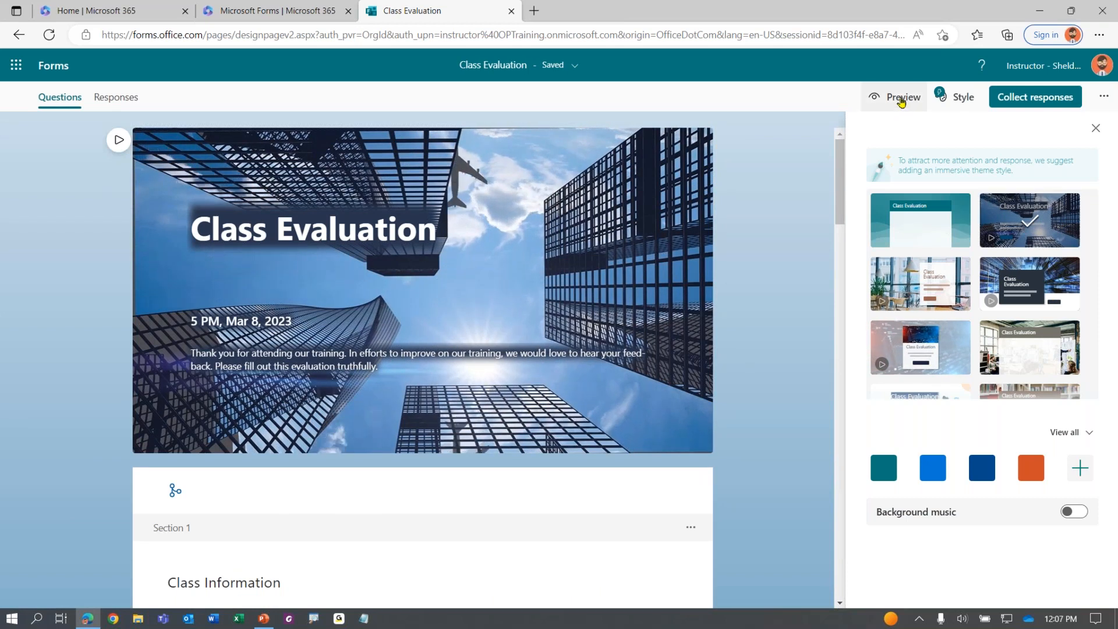
Preview the skyscraper-themed form, start it, and return to editing
{"action": "left_click", "coordinate": [901, 100]}
{"action": "scroll", "coordinate": [355, 433], "scroll_direction": "down", "scroll_amount": 1}
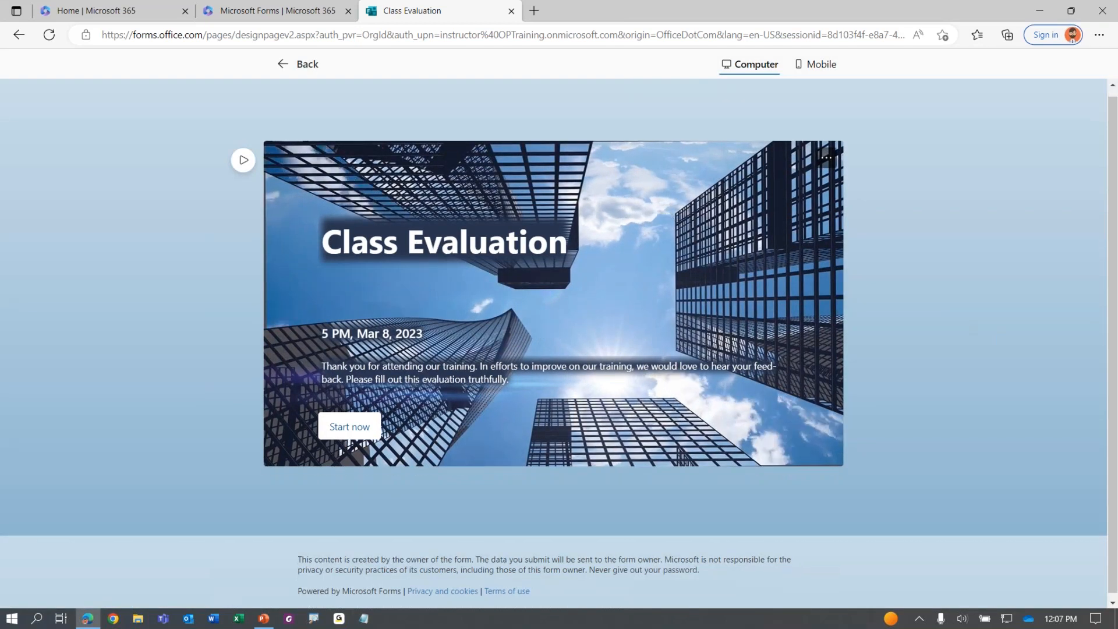
{"action": "left_click", "coordinate": [351, 425]}
{"action": "scroll", "coordinate": [586, 344], "scroll_direction": "down", "scroll_amount": 4}
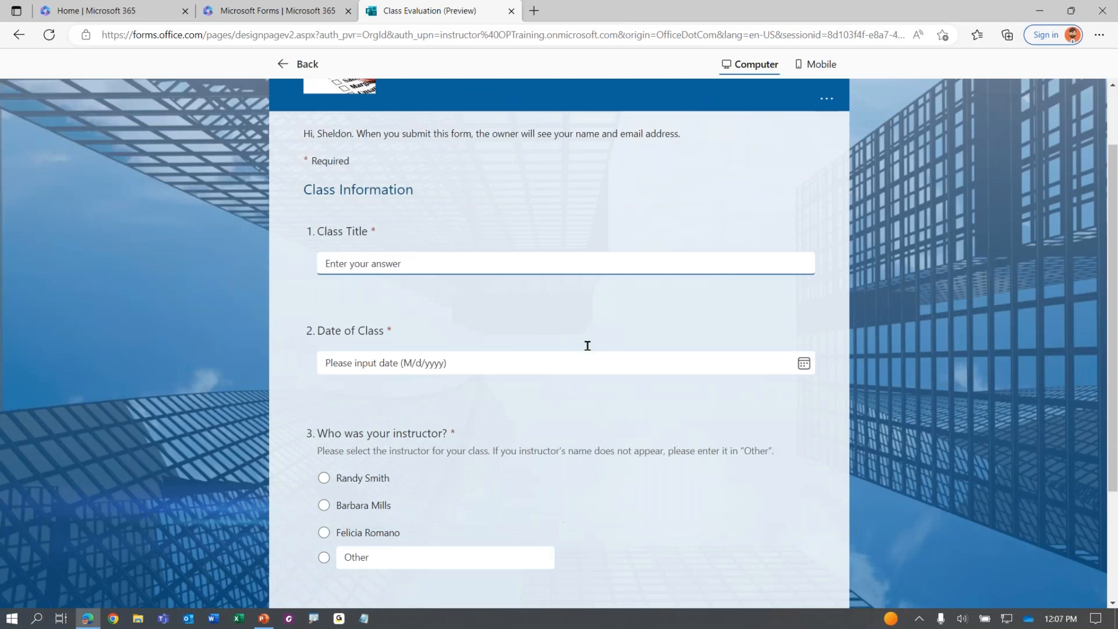
{"action": "scroll", "coordinate": [576, 373], "scroll_direction": "up", "scroll_amount": 4}
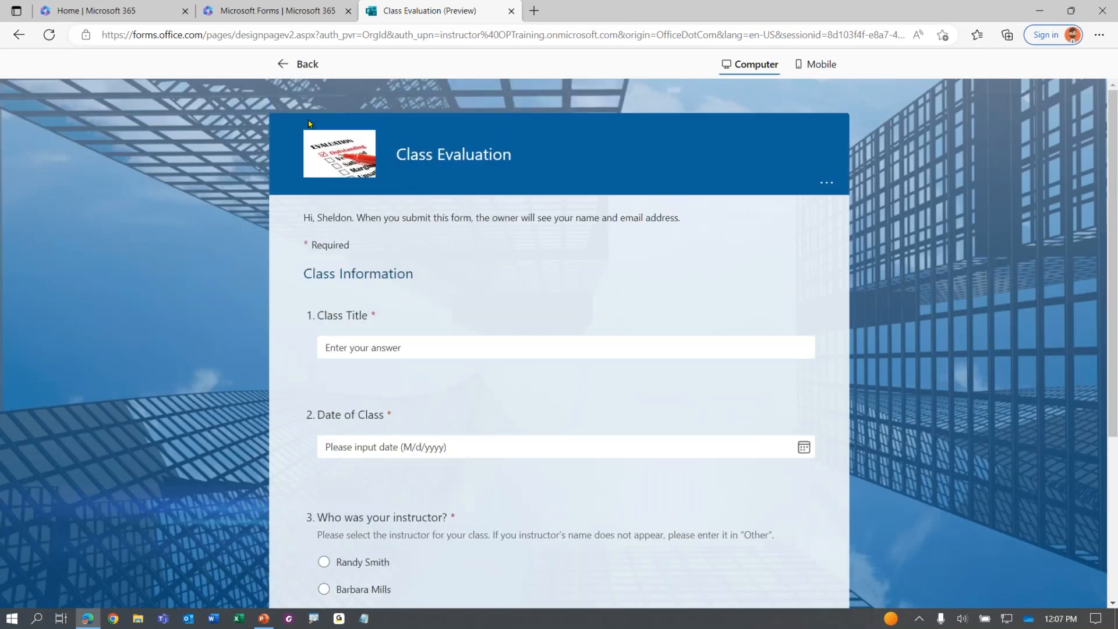
{"action": "left_click", "coordinate": [295, 64]}
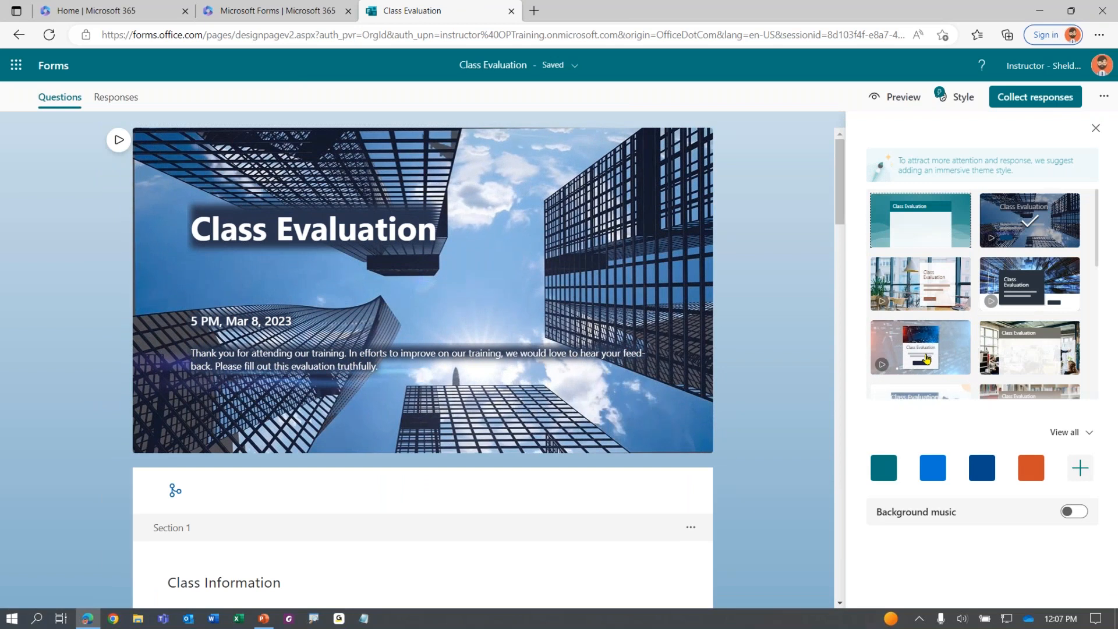
Apply the stock-chart theme, then preview its welcome card and questions with the background paused
{"action": "left_click", "coordinate": [926, 358]}
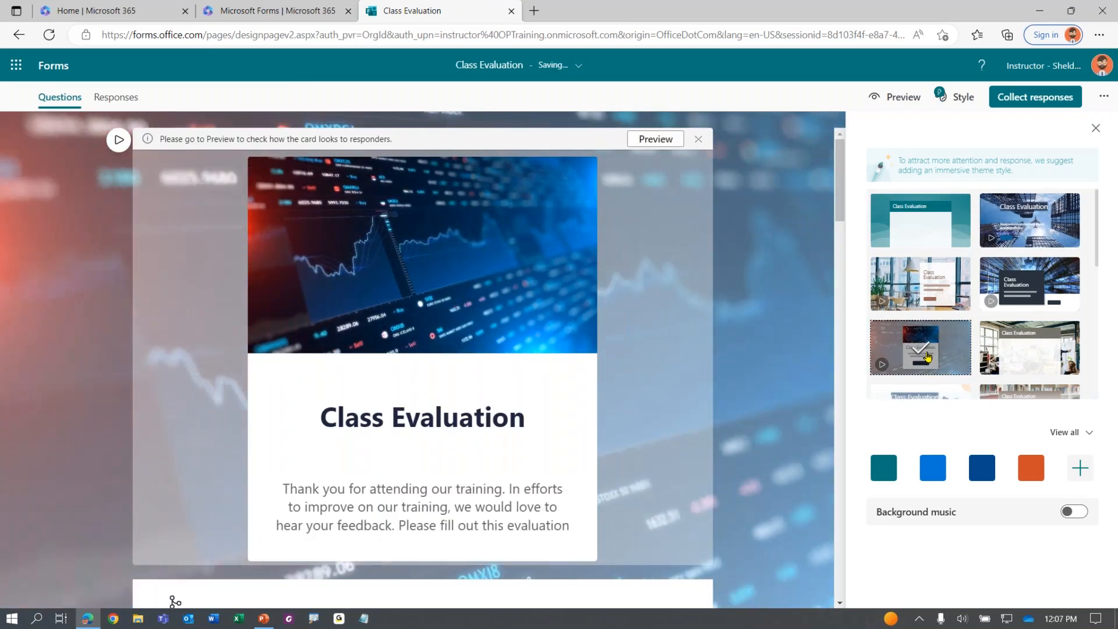
{"action": "scroll", "coordinate": [706, 312], "scroll_direction": "down", "scroll_amount": 5}
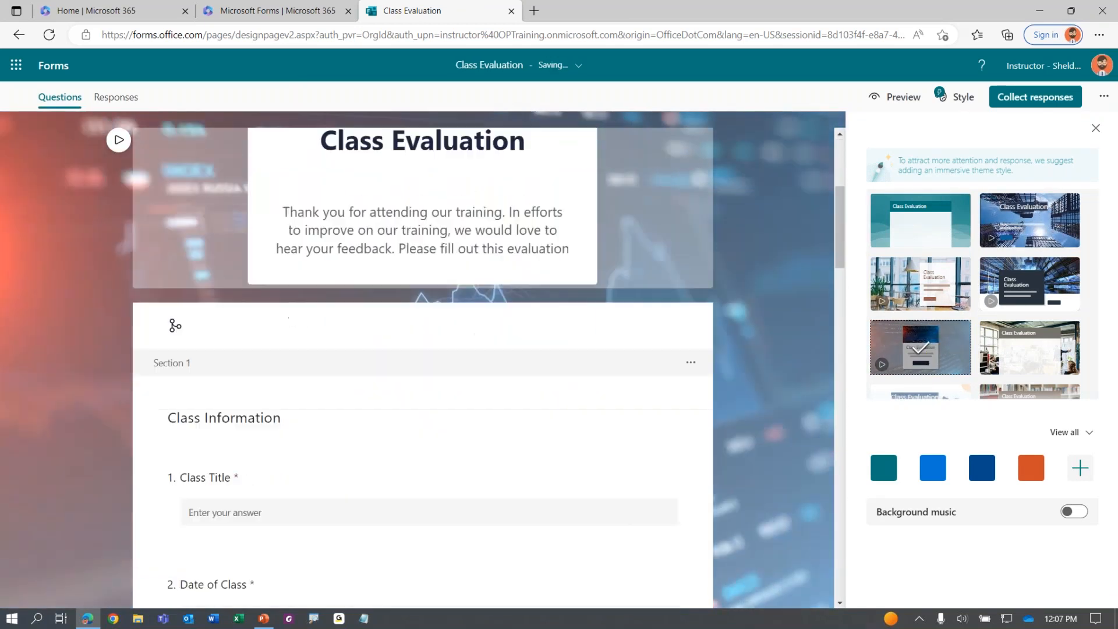
{"action": "left_click", "coordinate": [895, 96]}
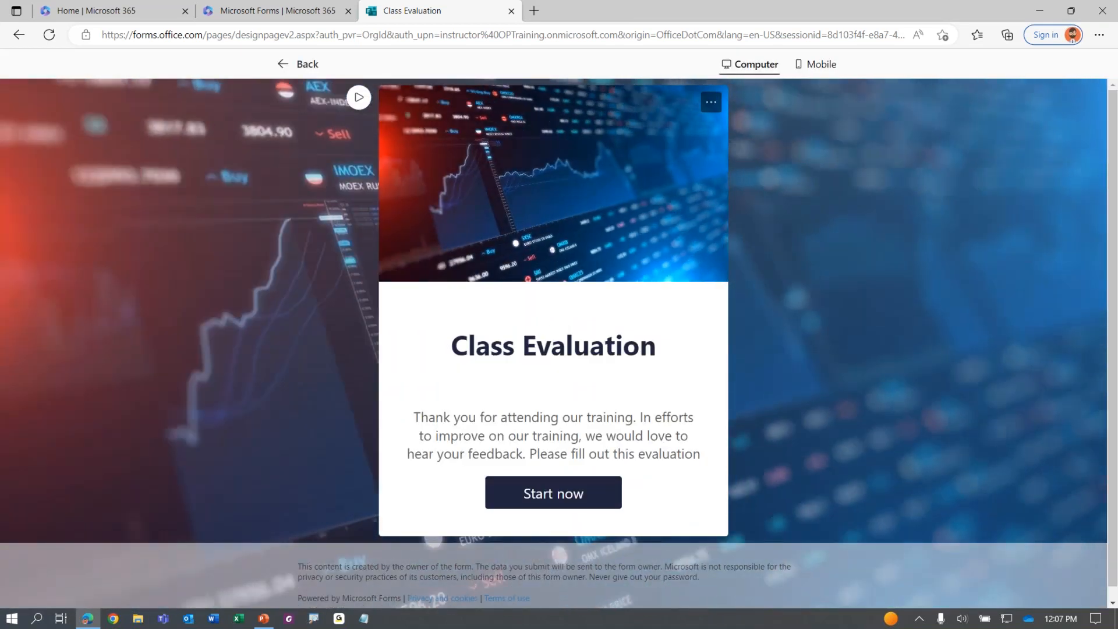
{"action": "left_click_drag", "start_coordinate": [467, 346], "coordinate": [660, 349]}
{"action": "left_click_drag", "start_coordinate": [410, 417], "coordinate": [693, 454]}
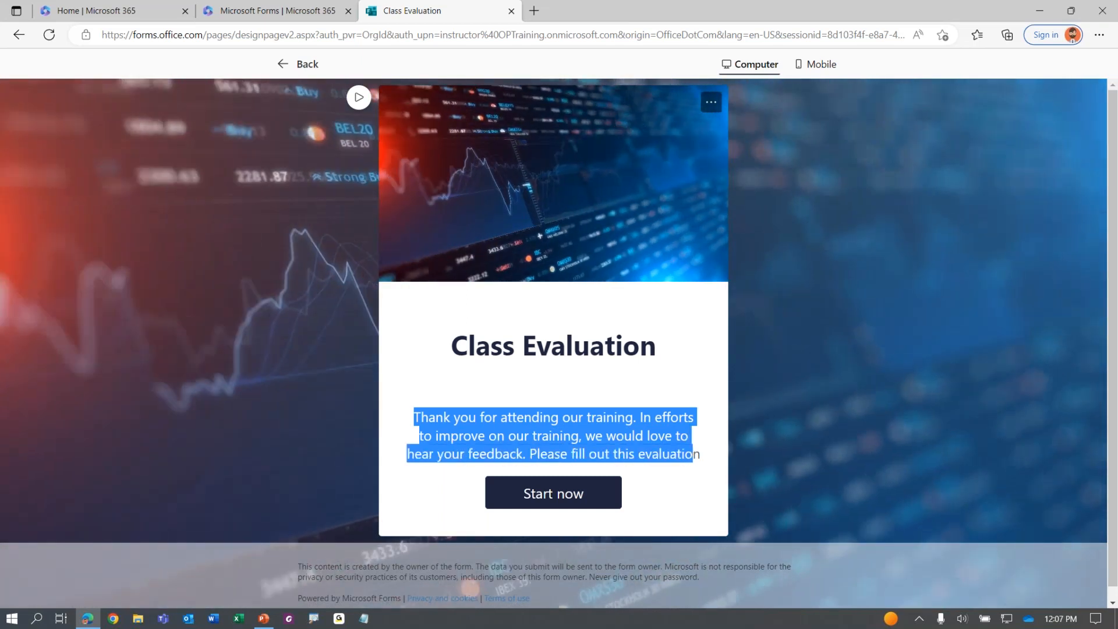
{"action": "left_click", "coordinate": [649, 431]}
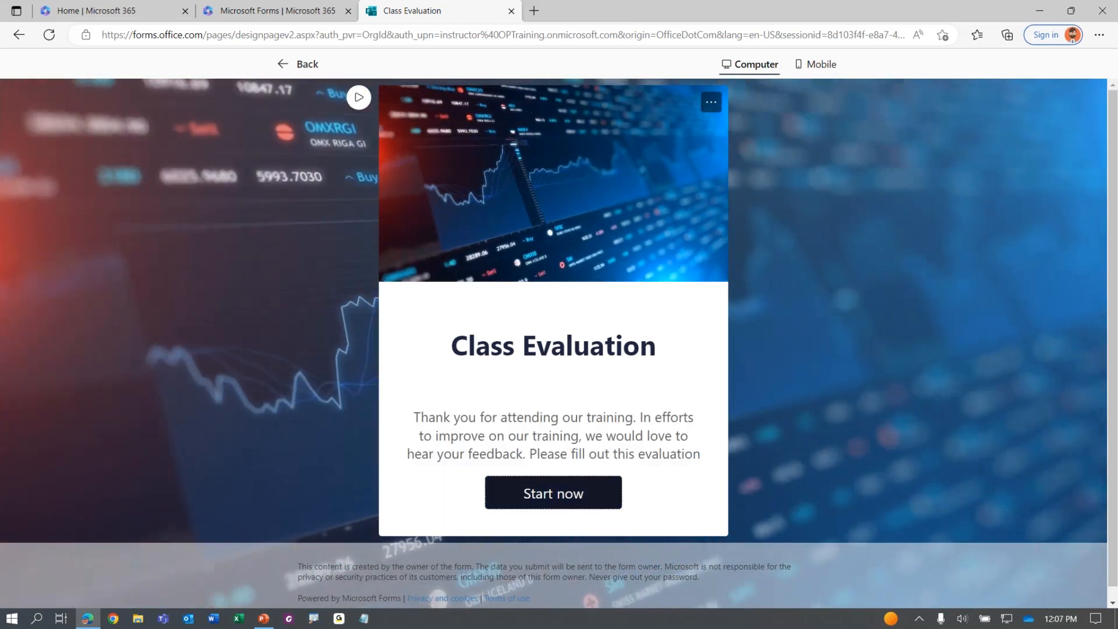
{"action": "left_click", "coordinate": [553, 493]}
{"action": "scroll", "coordinate": [594, 344], "scroll_direction": "down", "scroll_amount": 2}
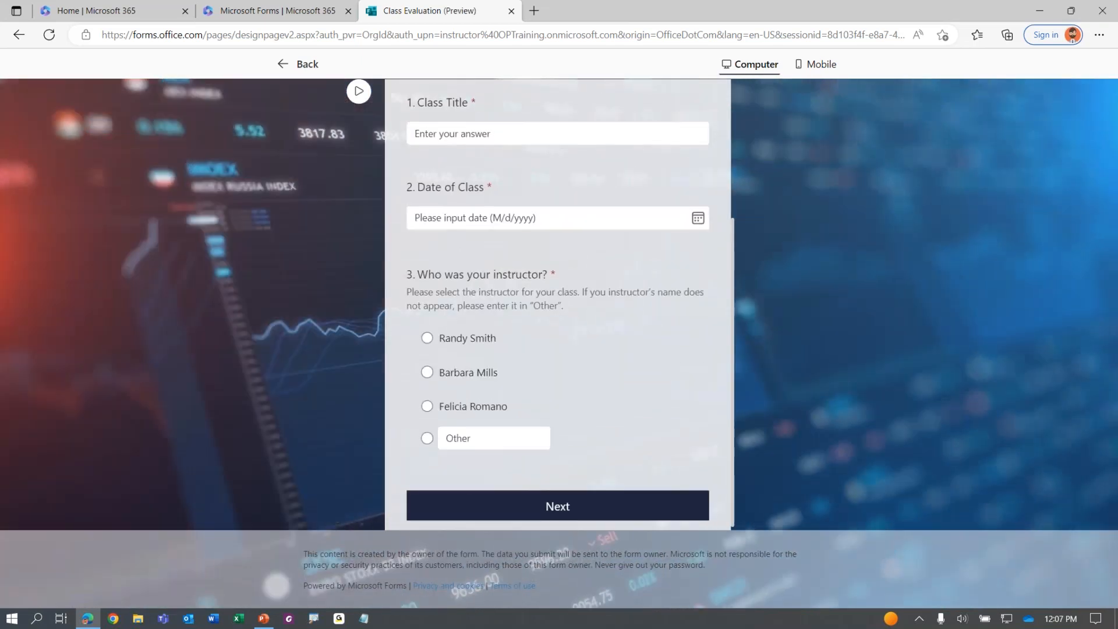
{"action": "scroll", "coordinate": [594, 344], "scroll_direction": "up", "scroll_amount": 4}
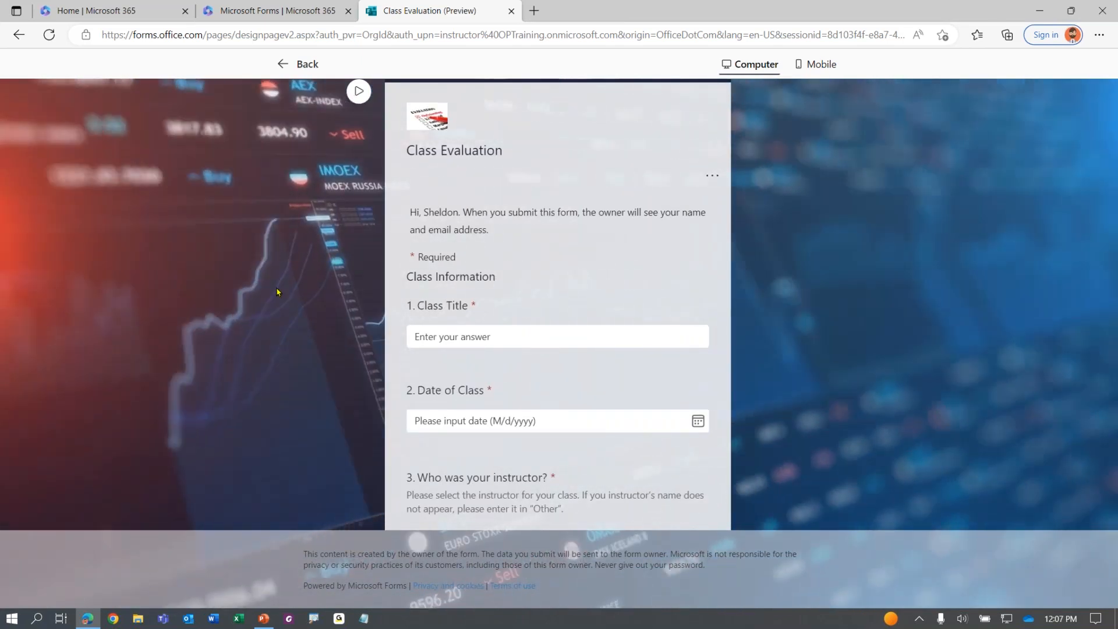
{"action": "left_click", "coordinate": [359, 92]}
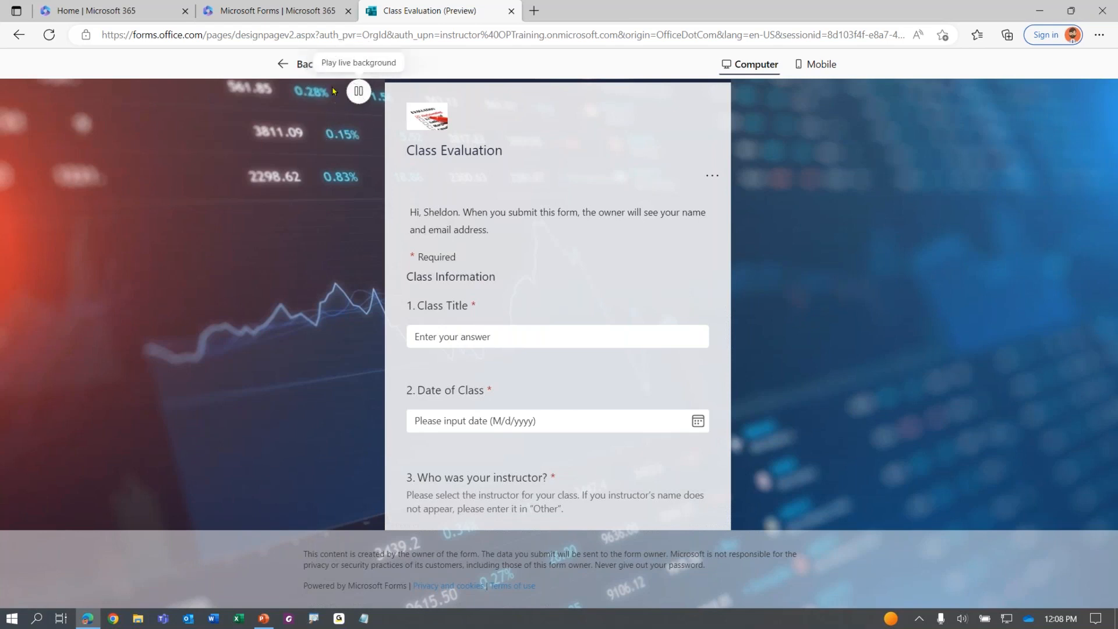
{"action": "left_click", "coordinate": [298, 64]}
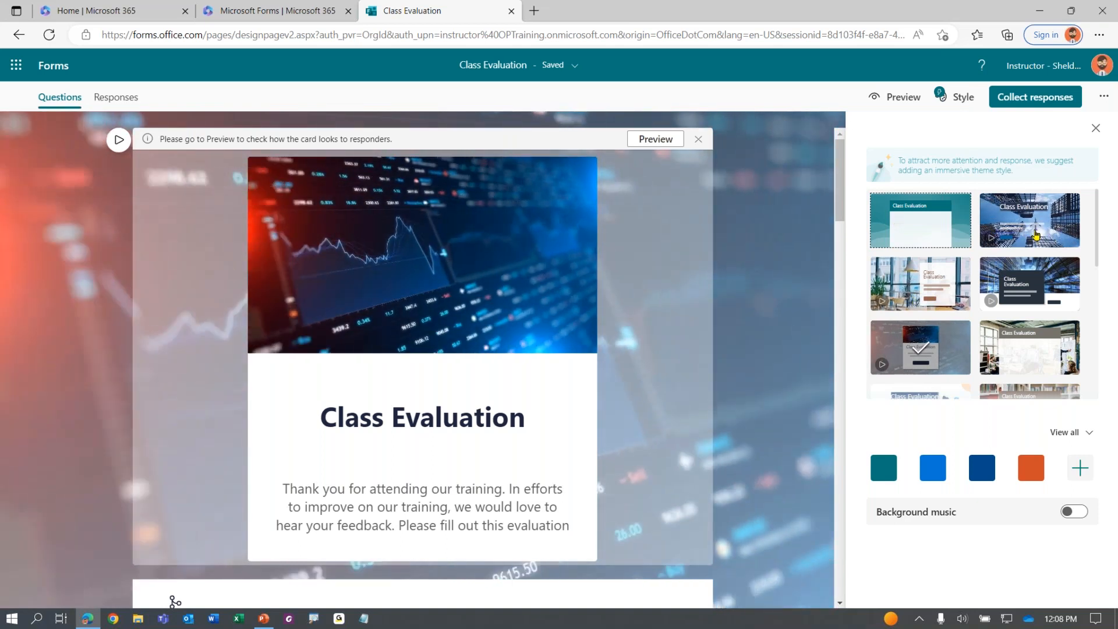
Apply the bright office-scene theme with plants and hanging lamps and review its colour swatches
{"action": "left_click", "coordinate": [906, 289]}
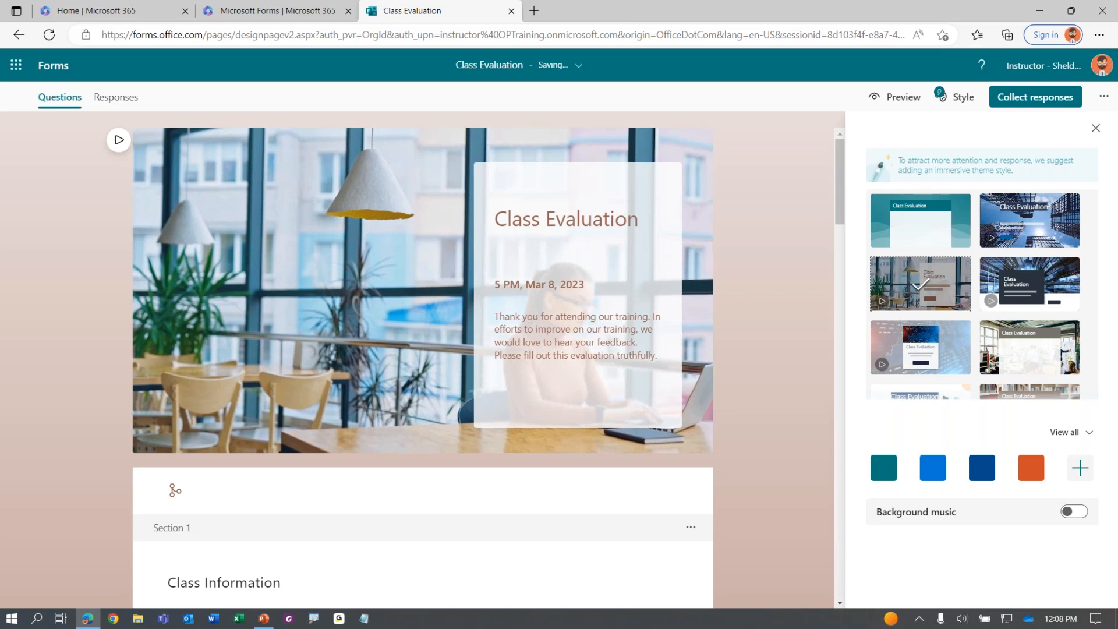
{"action": "scroll", "coordinate": [229, 350], "scroll_direction": "down", "scroll_amount": 5}
{"action": "scroll", "coordinate": [232, 344], "scroll_direction": "up", "scroll_amount": 5}
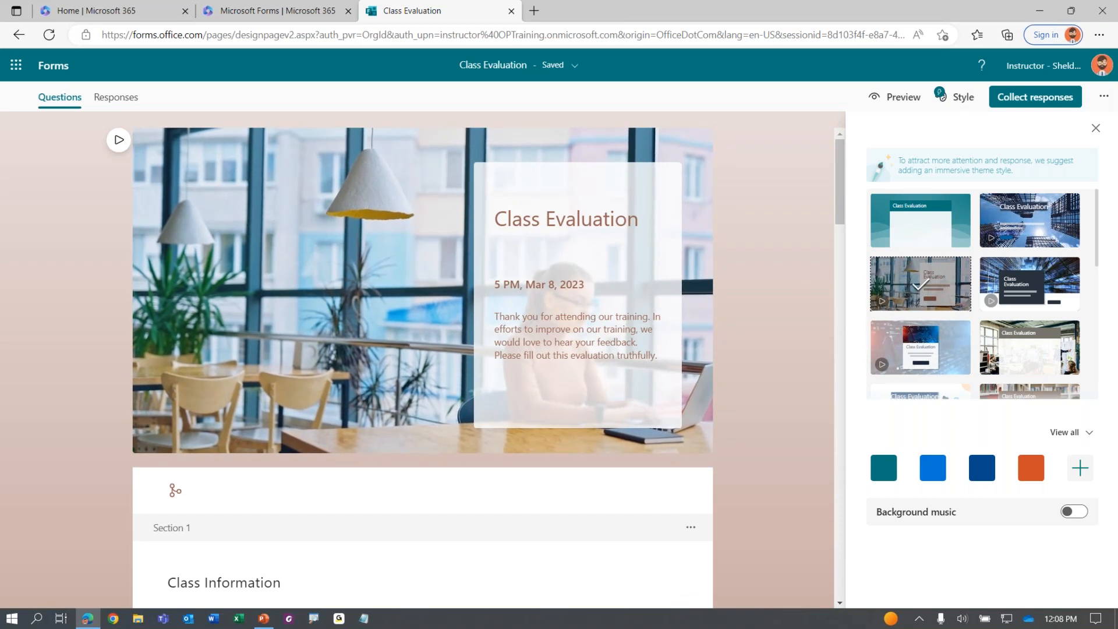
{"action": "scroll", "coordinate": [984, 294], "scroll_direction": "down", "scroll_amount": 1}
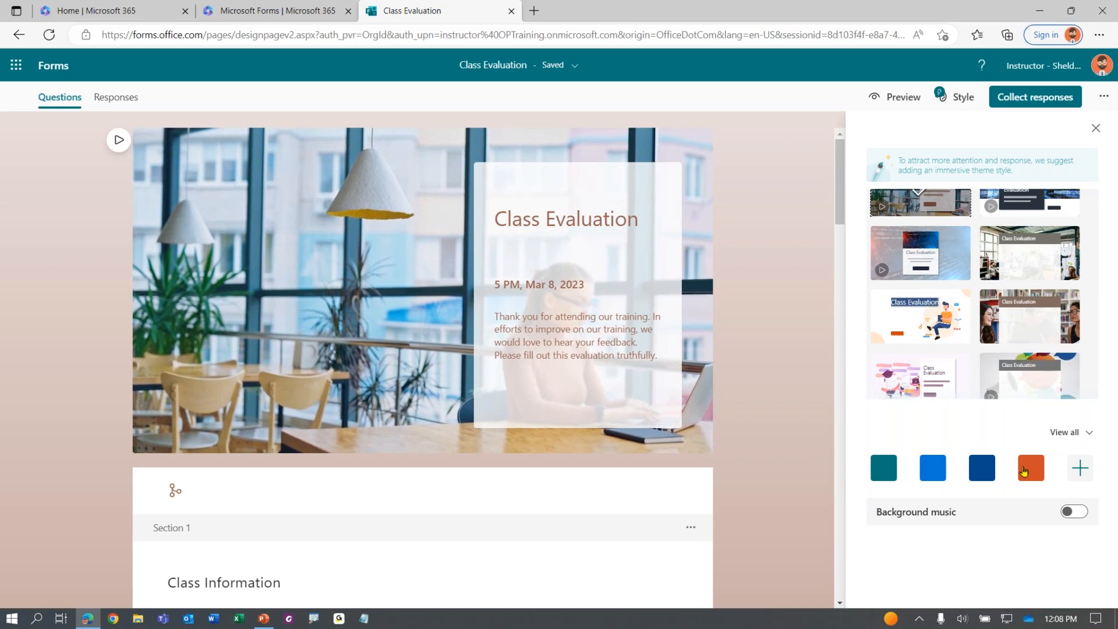
{"action": "key", "text": "ctrl"}
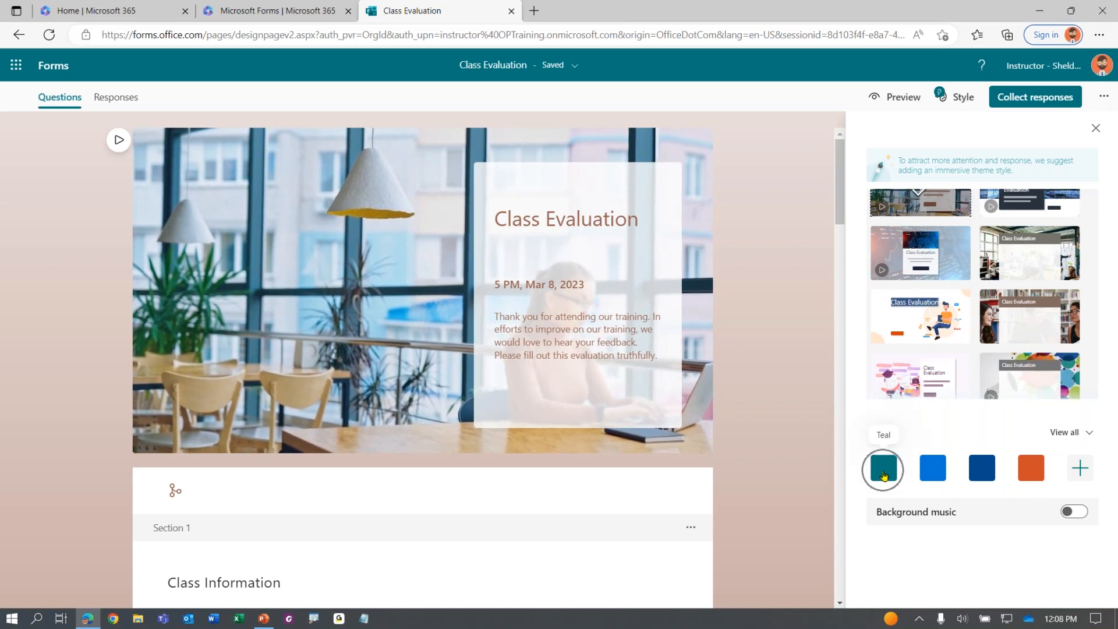
{"action": "key", "text": "ctrl"}
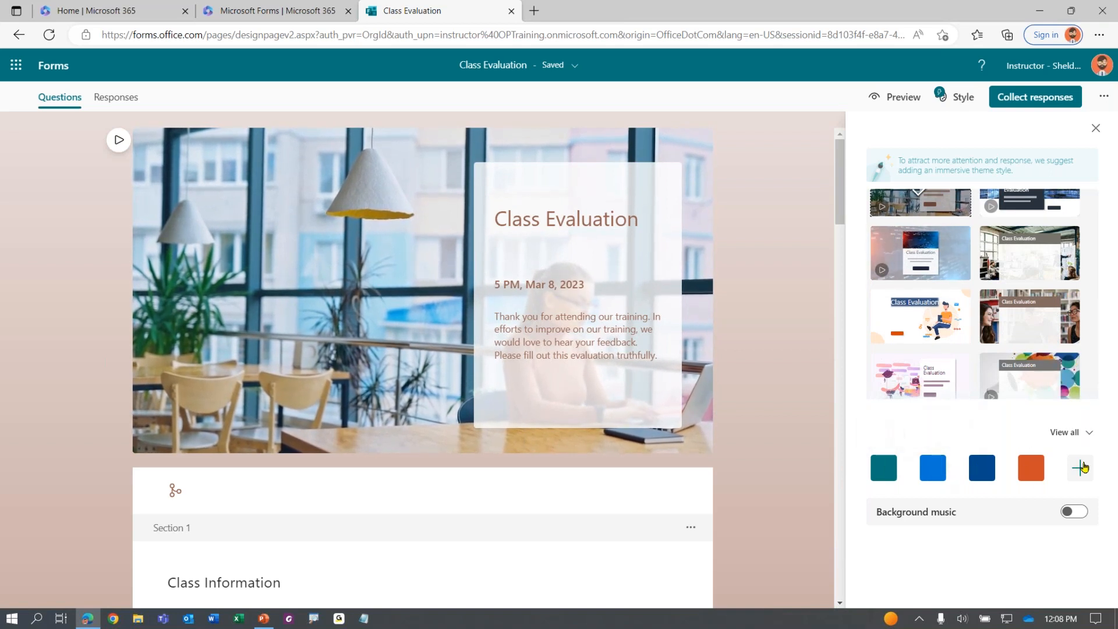
{"action": "left_click", "coordinate": [1081, 468]}
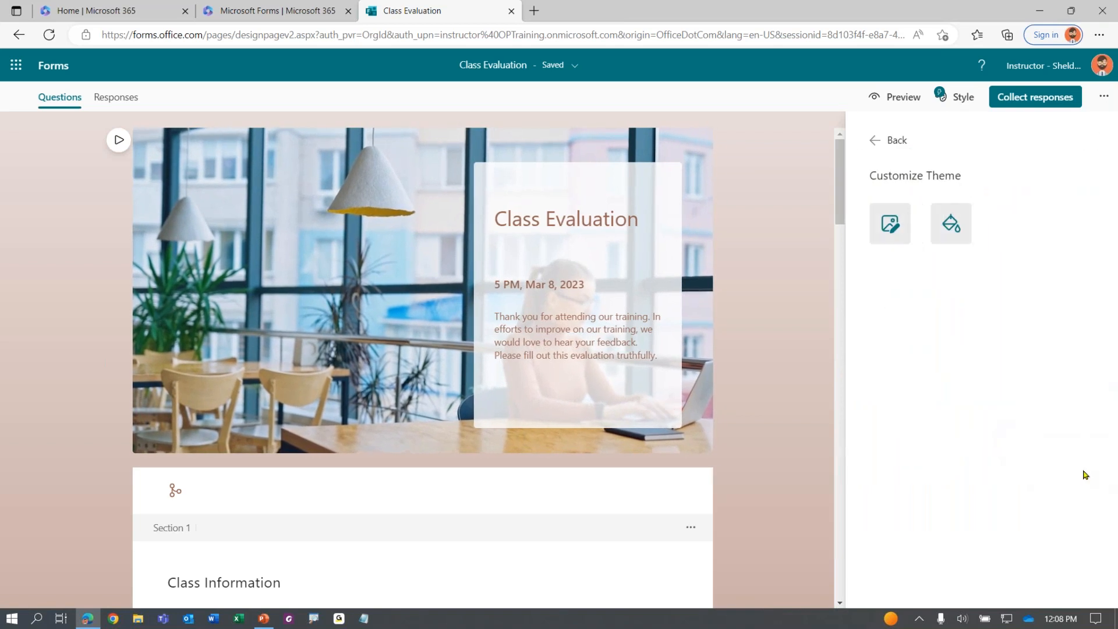
{"action": "left_click", "coordinate": [891, 227]}
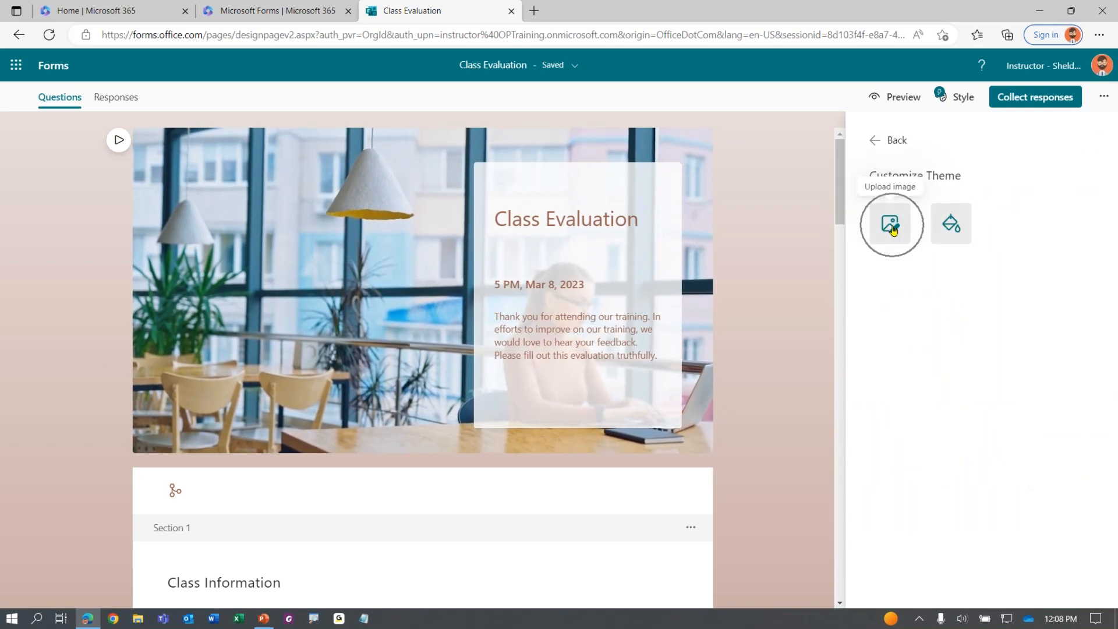
{"action": "left_click", "coordinate": [951, 232]}
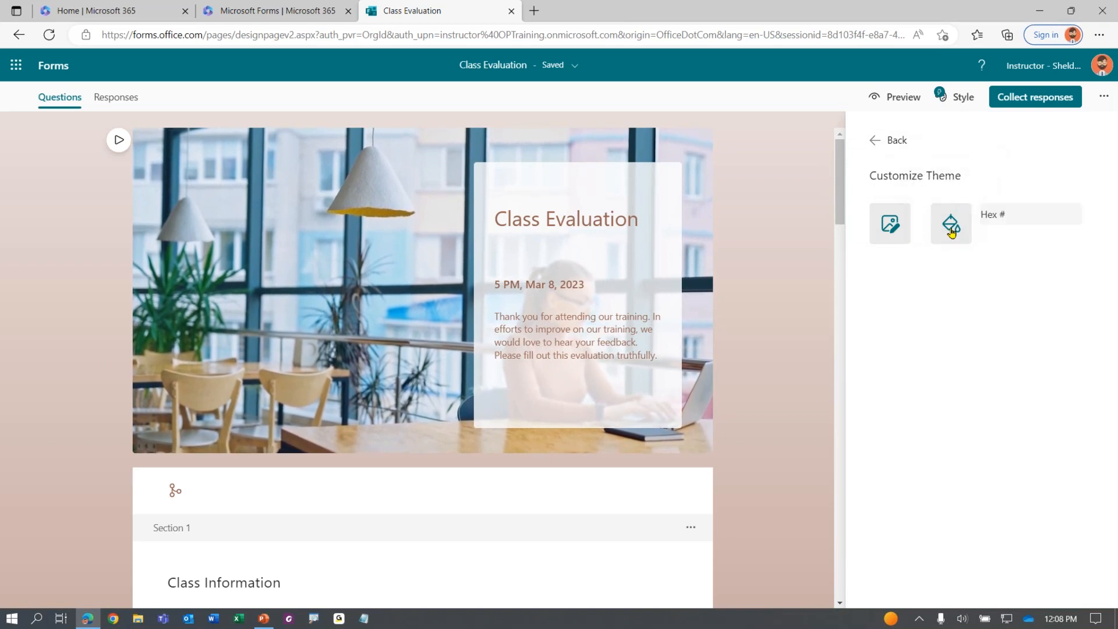
{"action": "left_click", "coordinate": [1020, 217]}
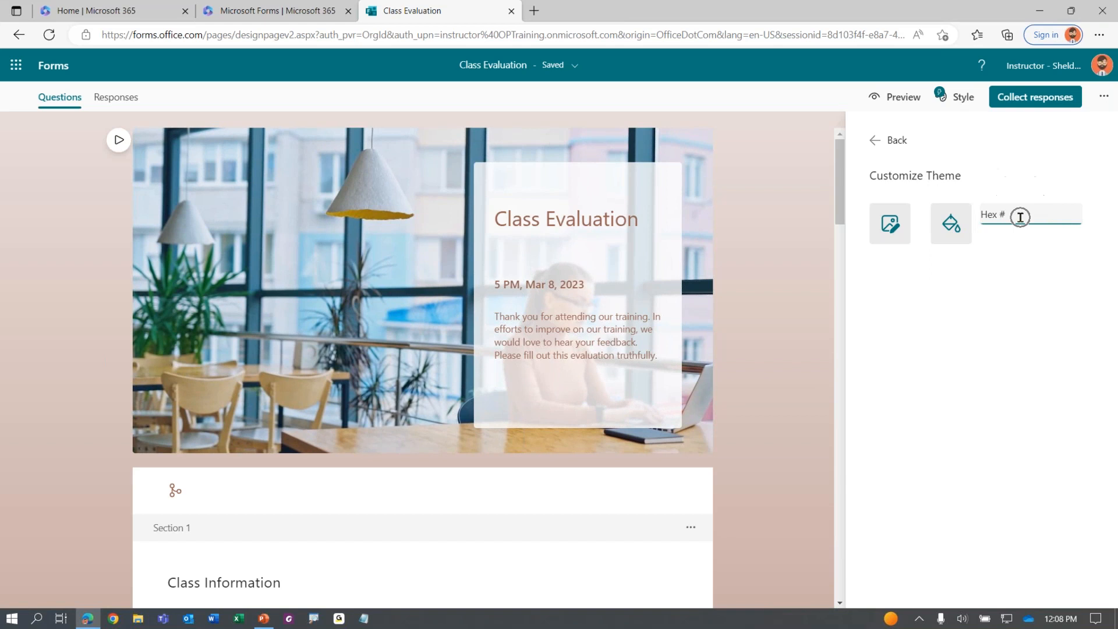
{"action": "left_click", "coordinate": [1020, 217]}
{"action": "left_click", "coordinate": [895, 149]}
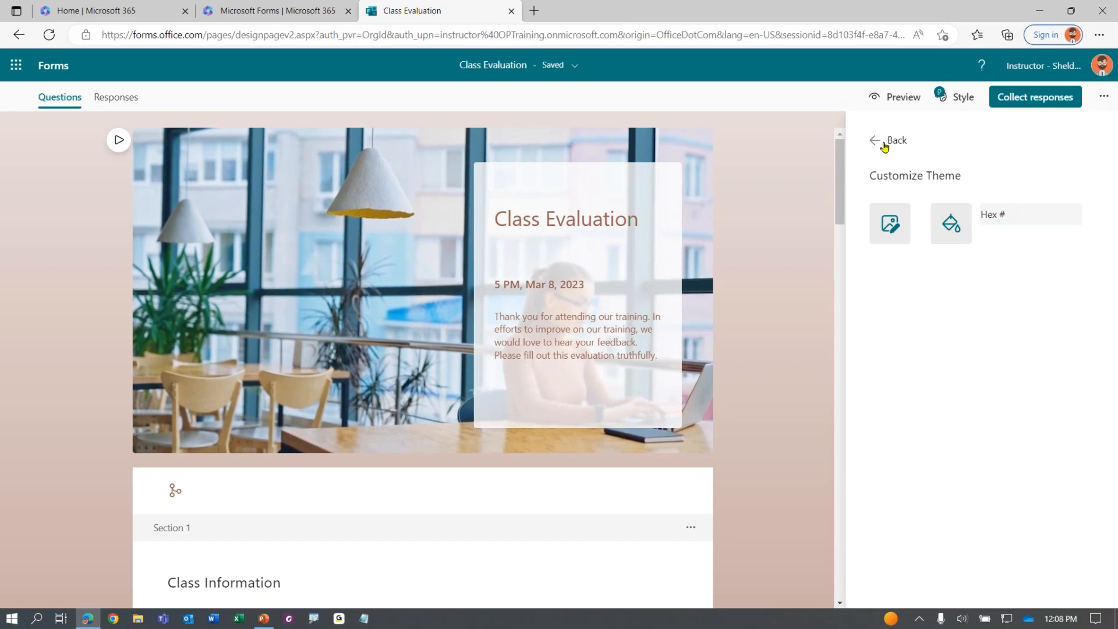
{"action": "left_click", "coordinate": [884, 145]}
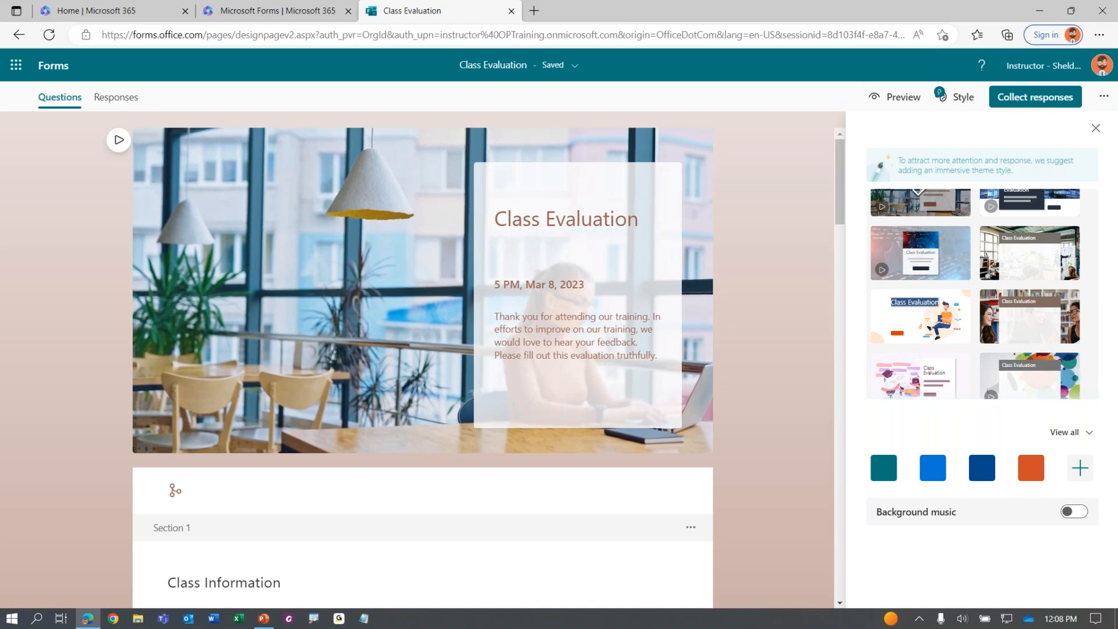
{"action": "left_click", "coordinate": [896, 97]}
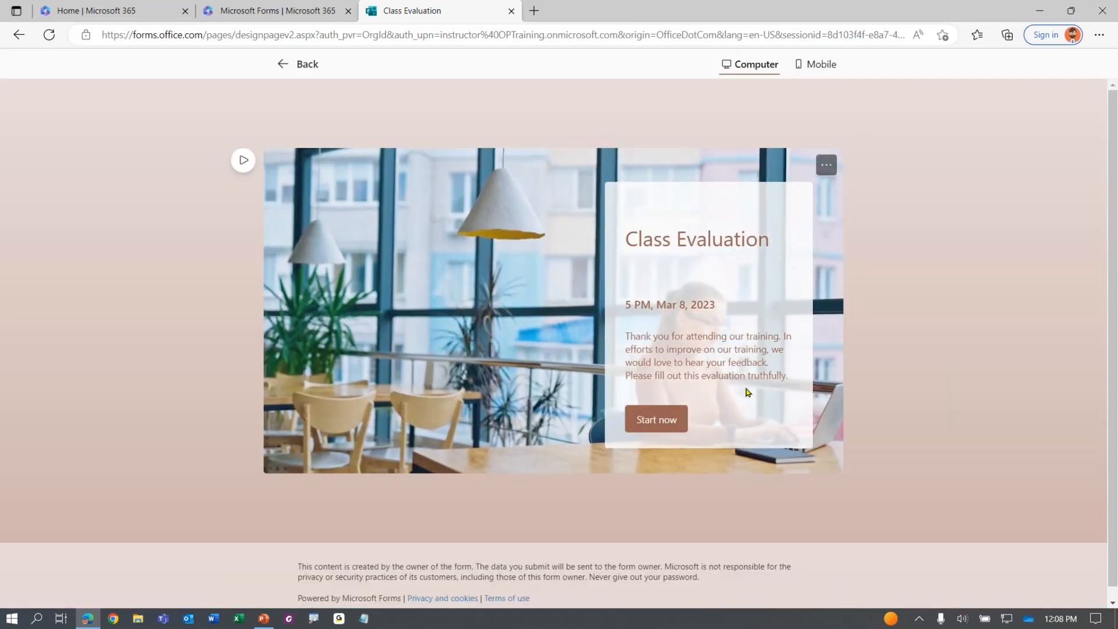
{"action": "left_click", "coordinate": [656, 419]}
{"action": "scroll", "coordinate": [475, 382], "scroll_direction": "down", "scroll_amount": 4}
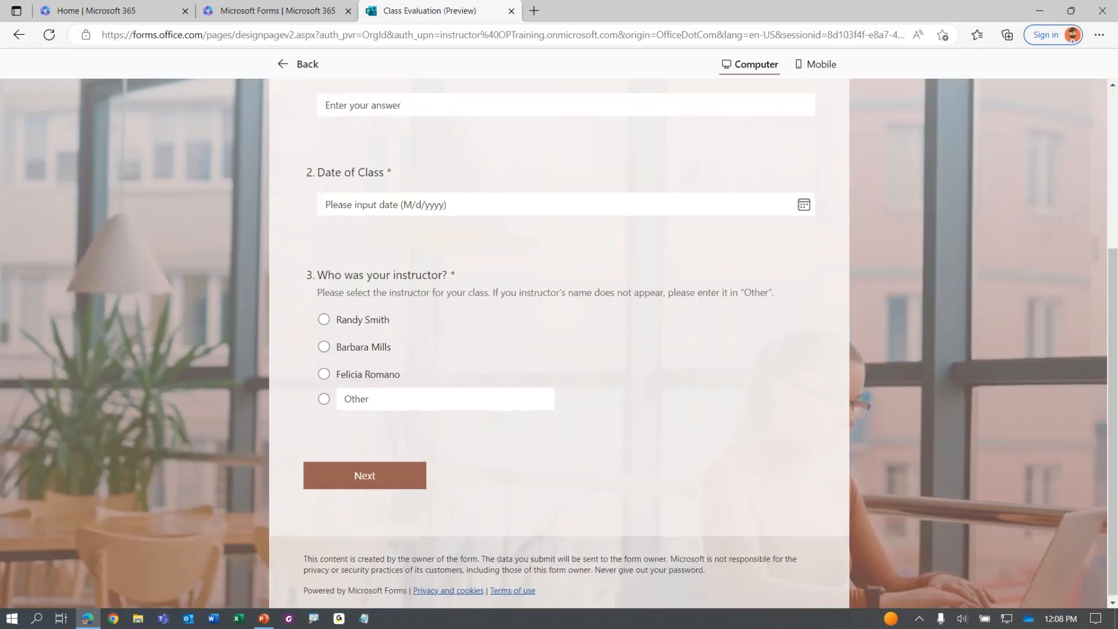
{"action": "scroll", "coordinate": [304, 295], "scroll_direction": "up", "scroll_amount": 4}
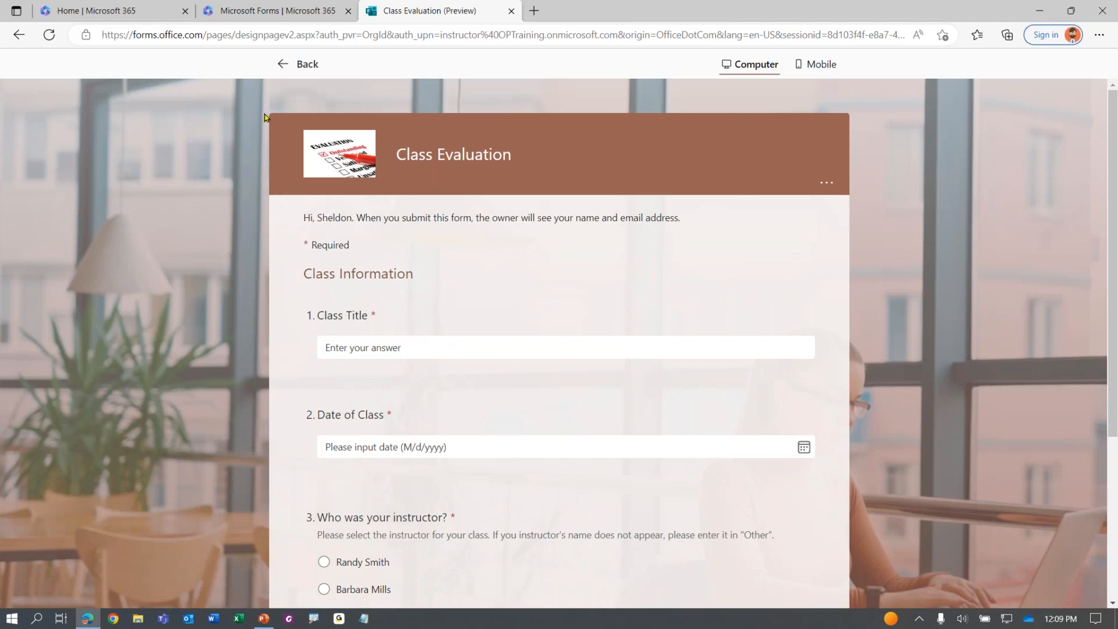
{"action": "left_click", "coordinate": [281, 68]}
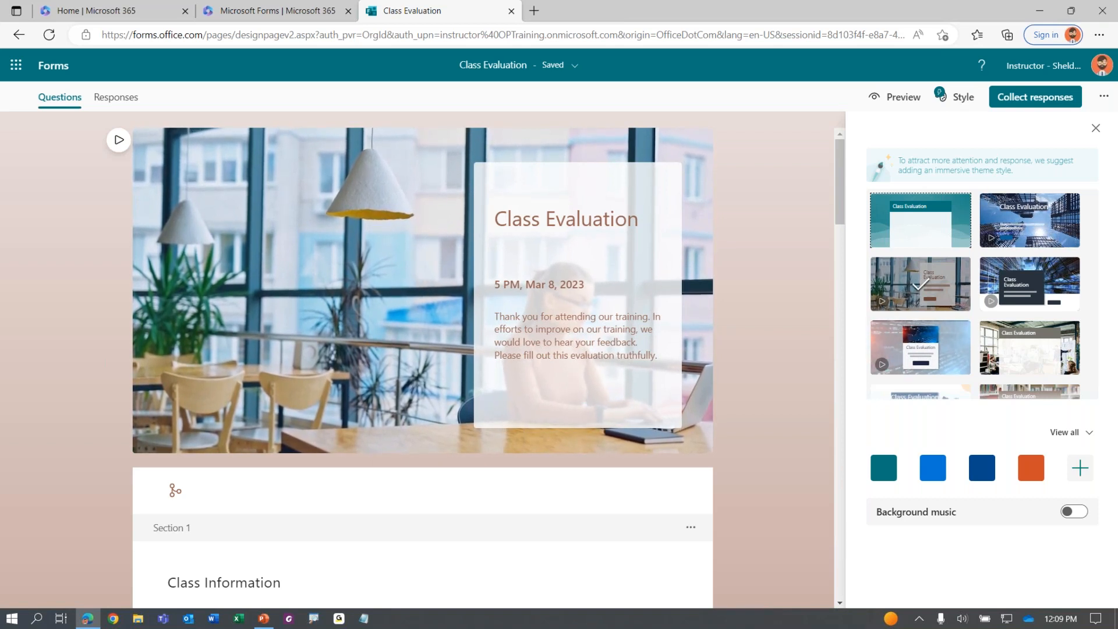
Close the Style pane and open the form's Settings
{"action": "left_click", "coordinate": [1095, 127]}
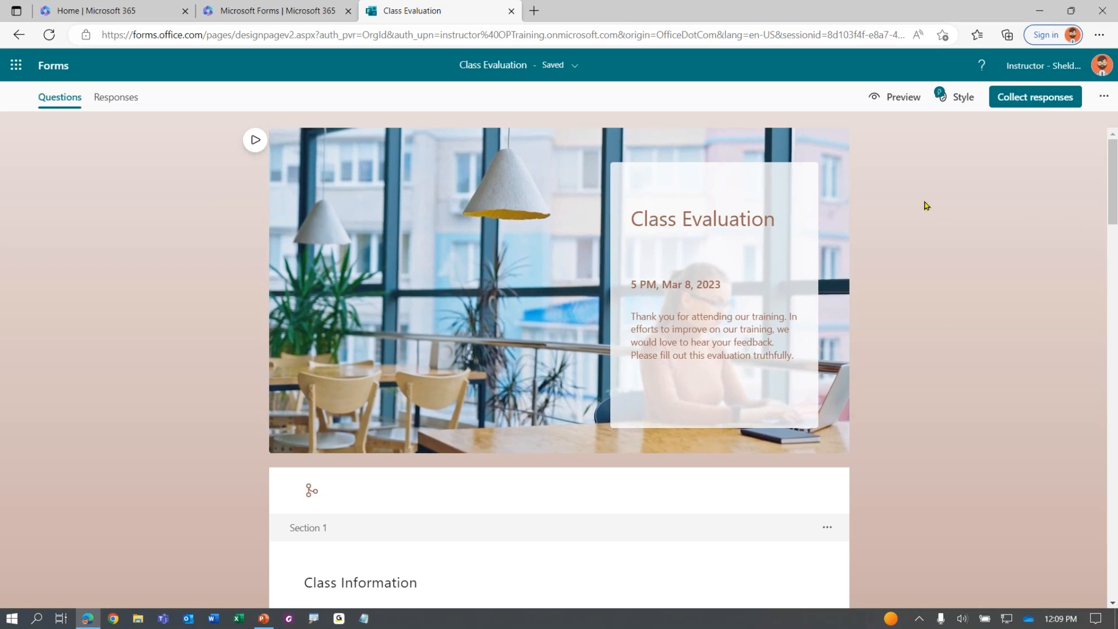
{"action": "left_click", "coordinate": [1104, 98]}
{"action": "key", "text": "ctrl"}
{"action": "key", "text": "ctrl"}
{"action": "key", "text": "ctrl"}
{"action": "key", "text": "ctrl"}
{"action": "key", "text": "ctrl"}
{"action": "key", "text": "ctrl"}
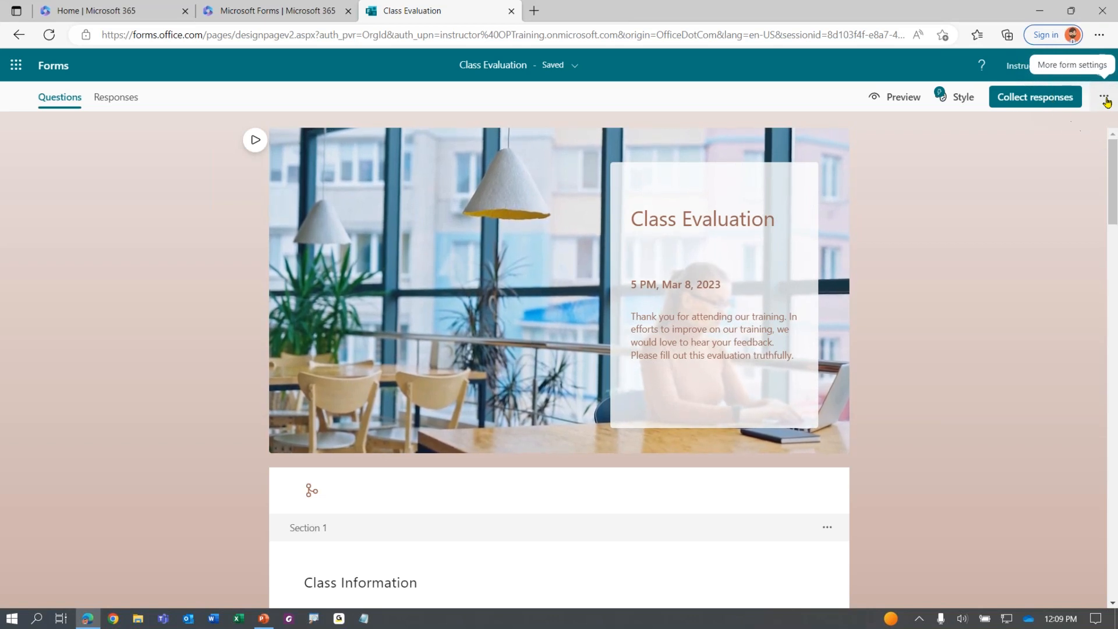
{"action": "left_click", "coordinate": [1104, 98]}
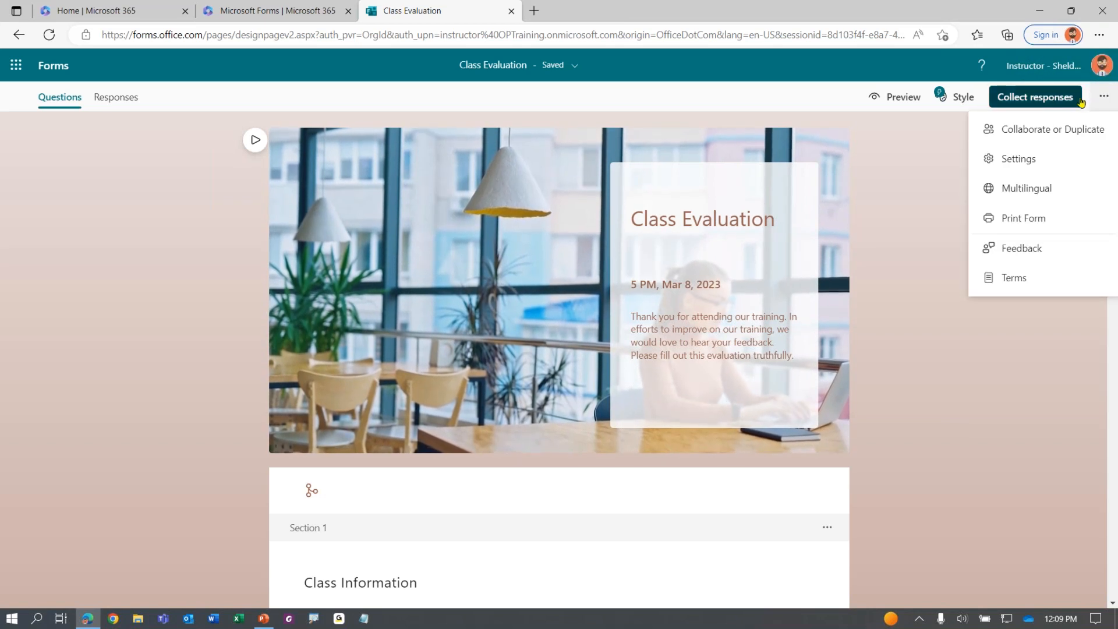
{"action": "key", "text": "ctrl"}
{"action": "key", "text": "ctrl"}
{"action": "key", "text": "ctrl"}
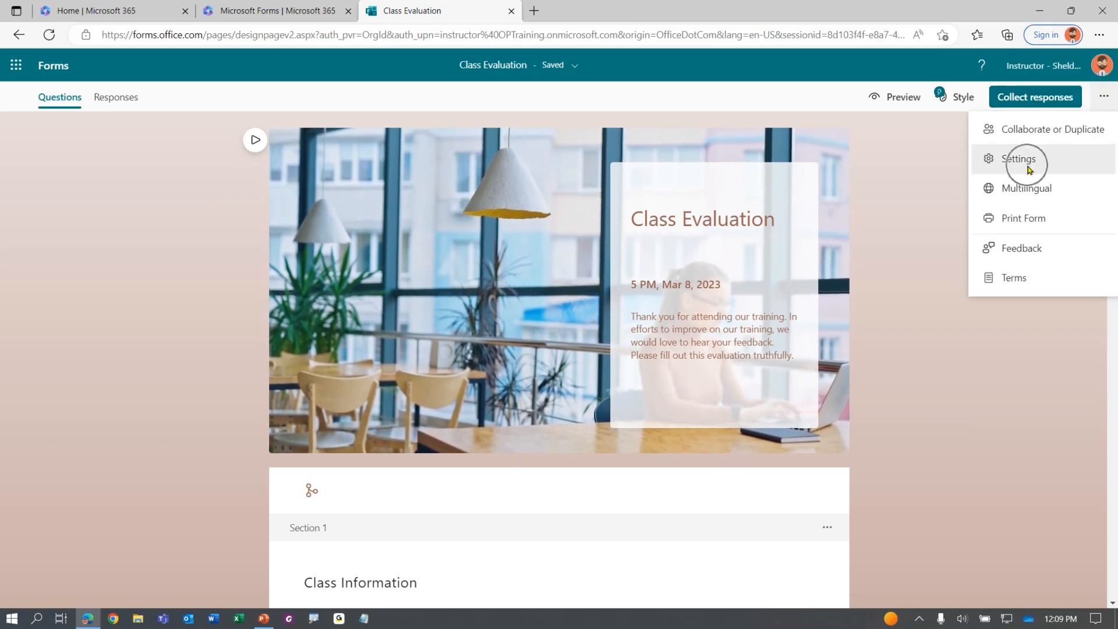
{"action": "left_click", "coordinate": [1028, 167]}
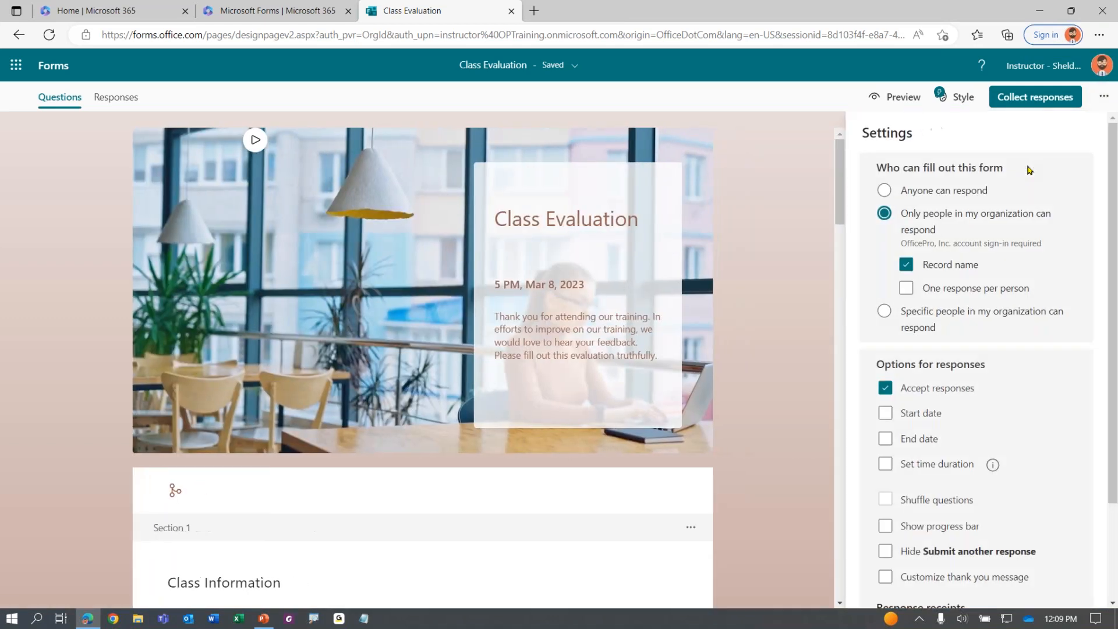
Set Who can fill out this form to Anyone can respond
{"action": "scroll", "coordinate": [978, 349], "scroll_direction": "down", "scroll_amount": 1}
{"action": "scroll", "coordinate": [978, 349], "scroll_direction": "down", "scroll_amount": 1}
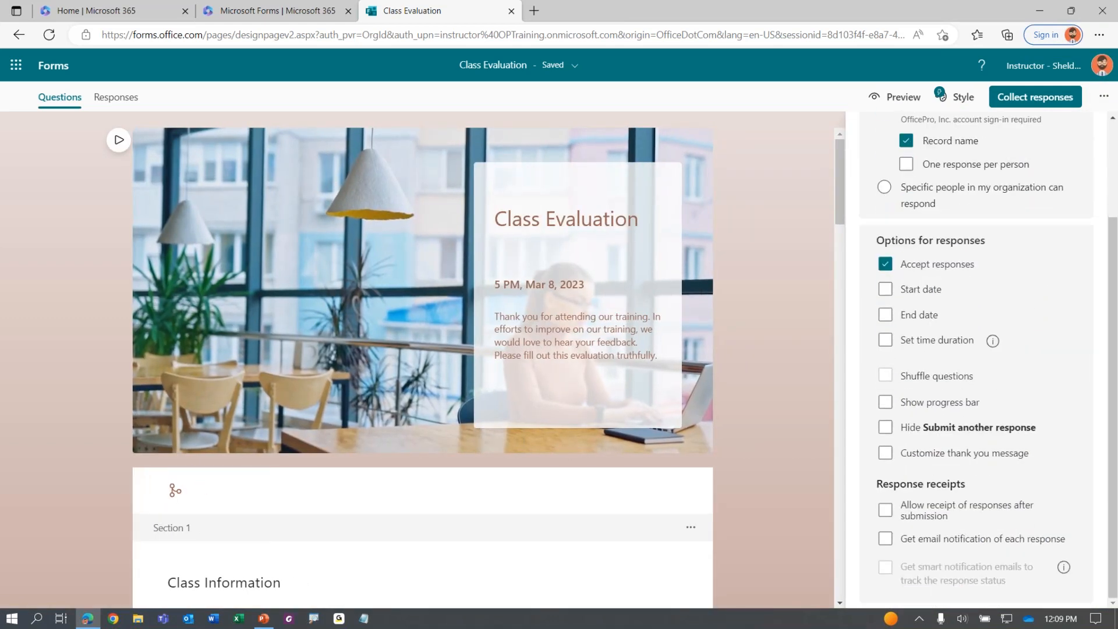
{"action": "scroll", "coordinate": [978, 349], "scroll_direction": "up", "scroll_amount": 2}
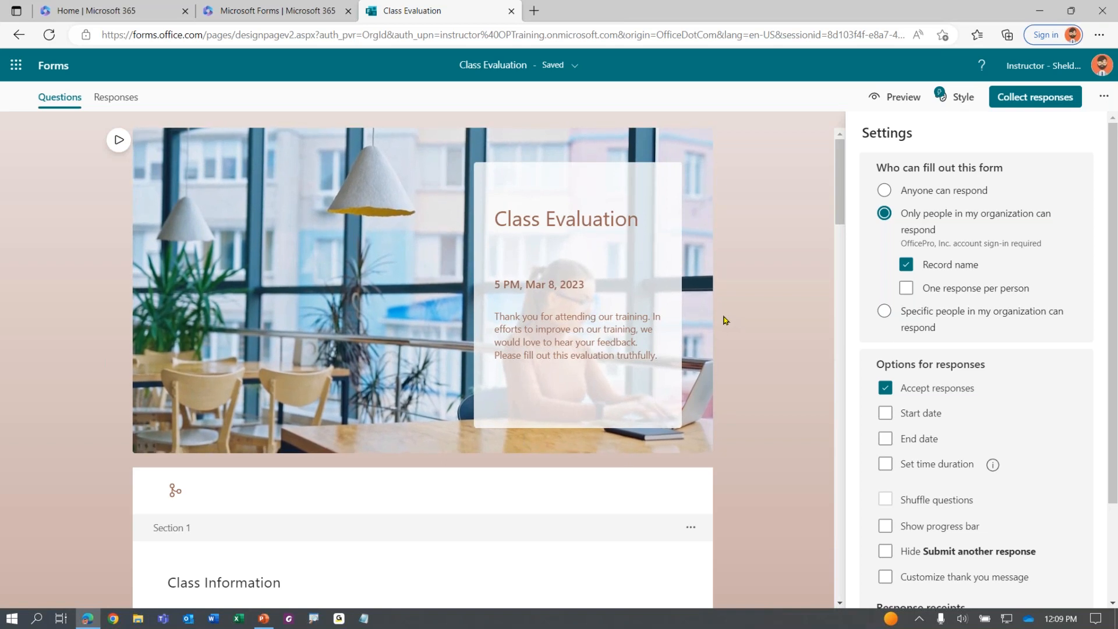
{"action": "left_click", "coordinate": [884, 194]}
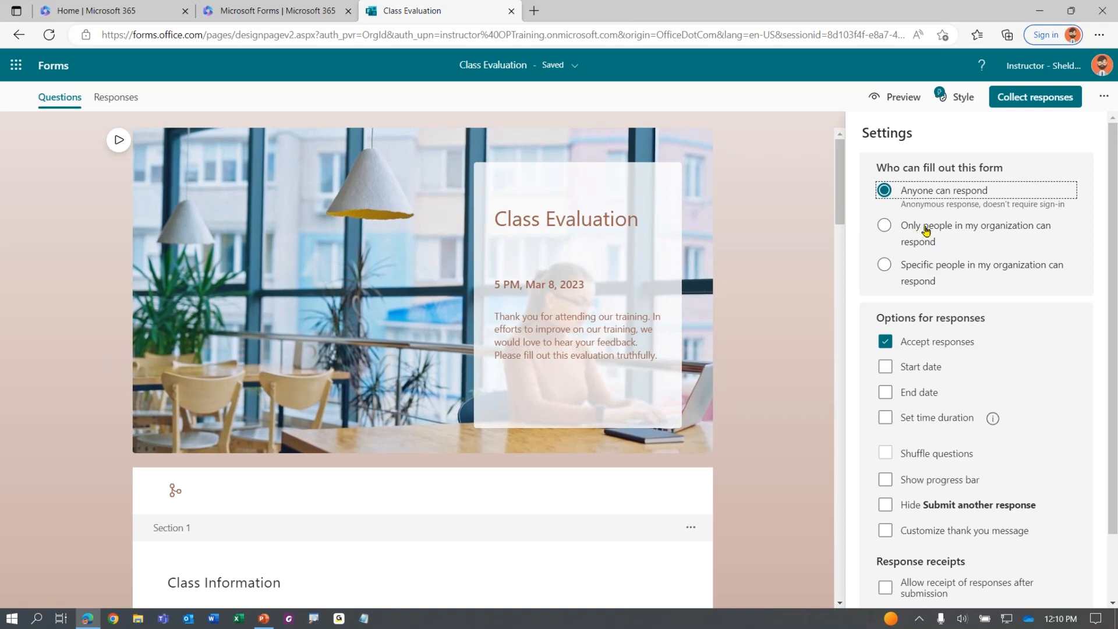
Switch responses to Only people in my organization, keeping Record name checked
{"action": "left_click", "coordinate": [904, 233]}
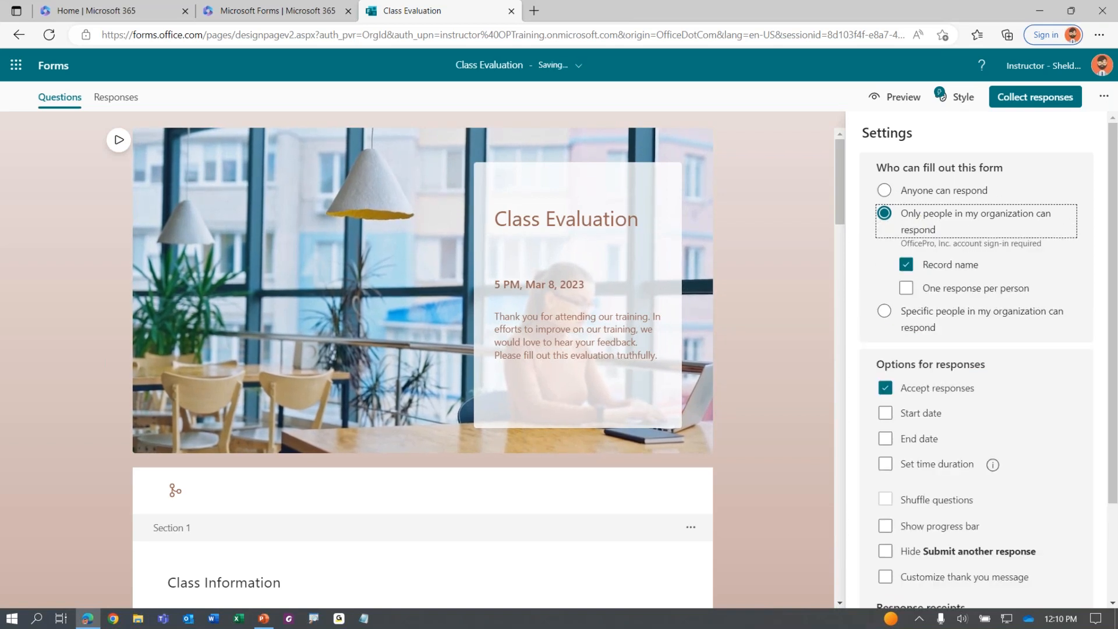
{"action": "left_click", "coordinate": [885, 194]}
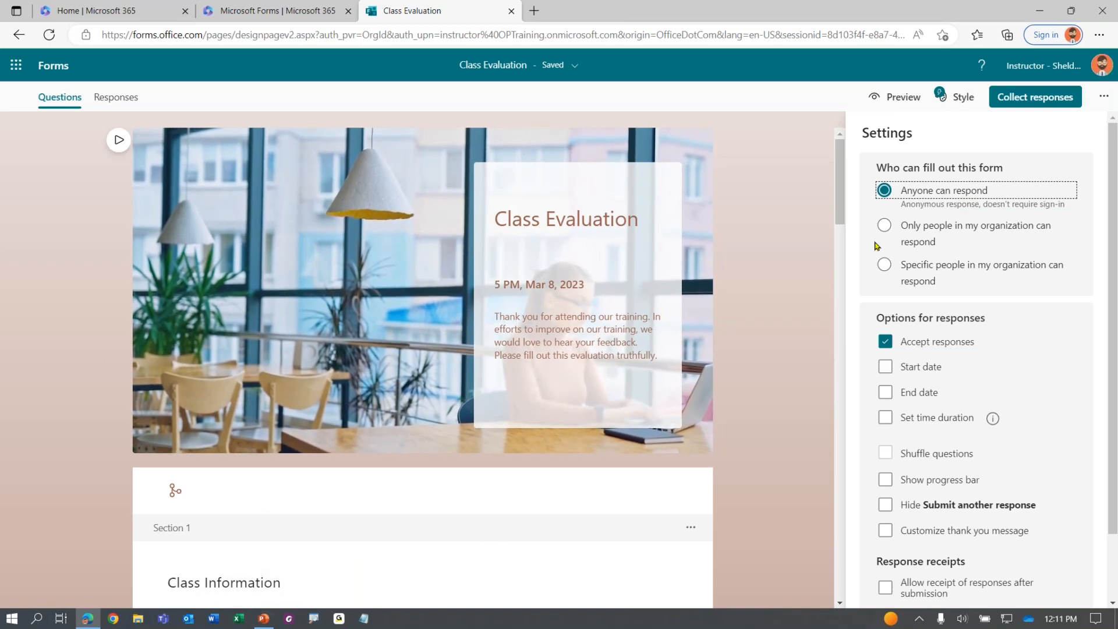
{"action": "left_click", "coordinate": [926, 234]}
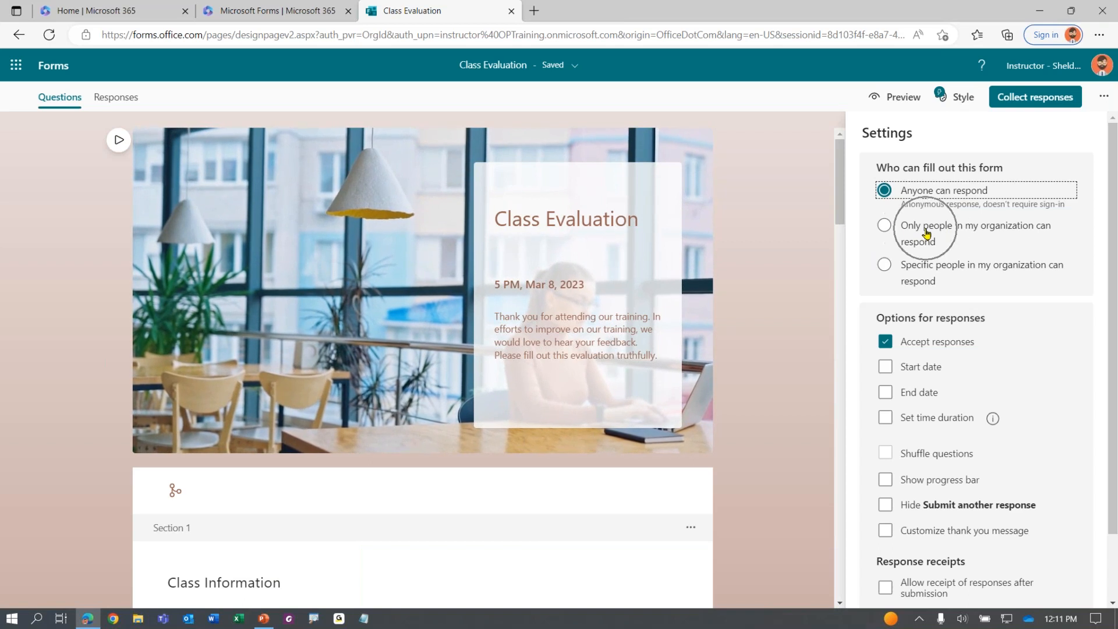
{"action": "left_click", "coordinate": [883, 227]}
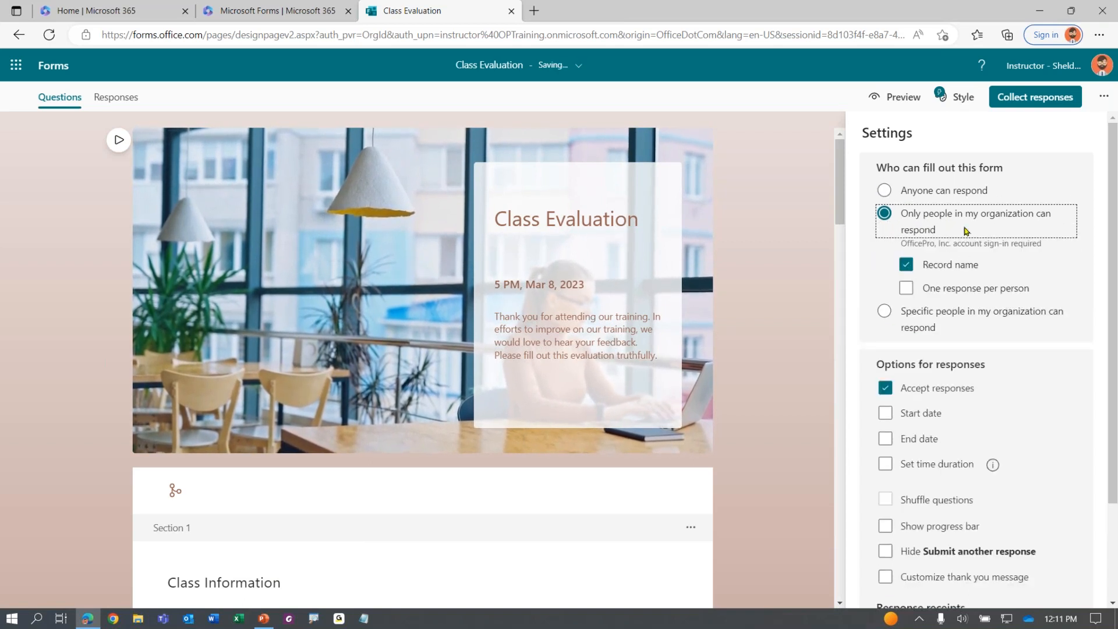
{"action": "left_click", "coordinate": [911, 266]}
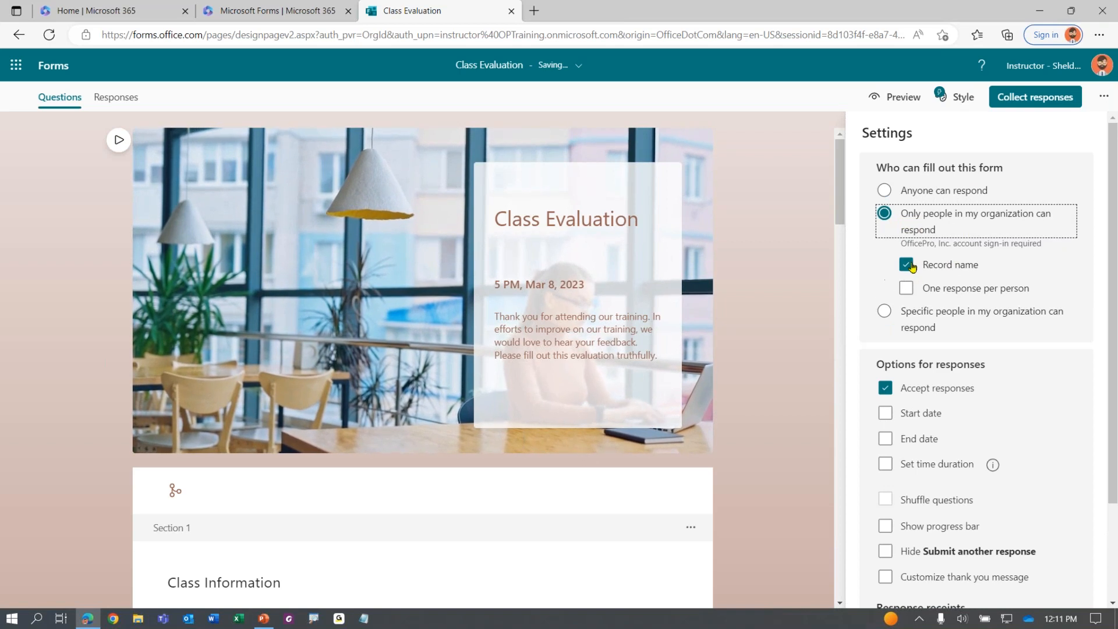
{"action": "key", "text": "ctrl"}
{"action": "key", "text": "ctrl"}
{"action": "key", "text": "ctrl"}
{"action": "key", "text": "ctrl"}
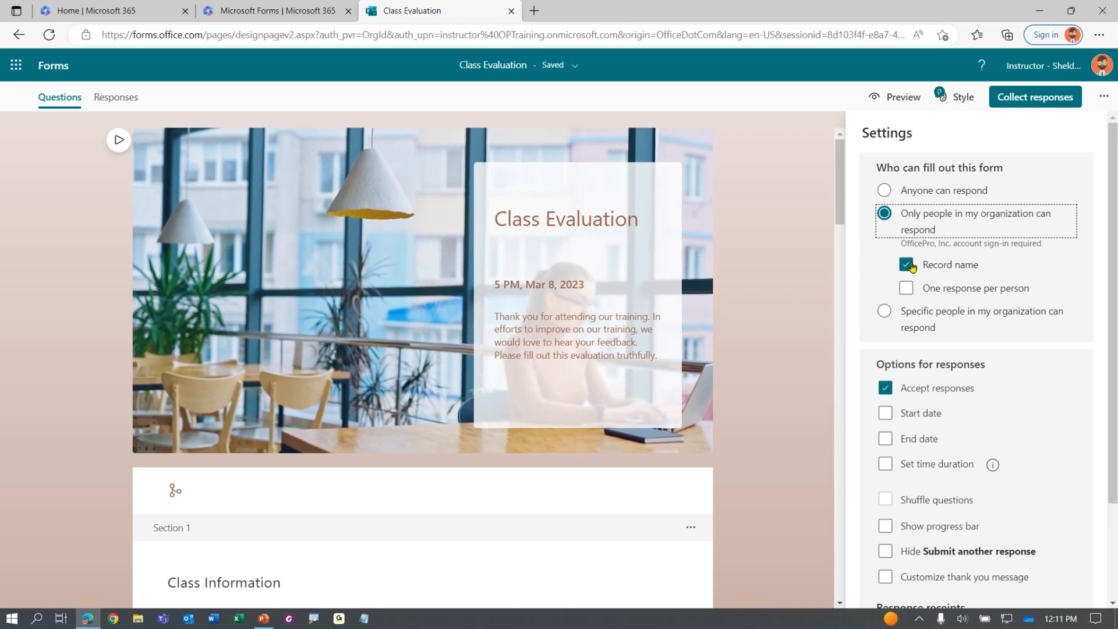
{"action": "key", "text": "ctrl"}
{"action": "key", "text": "ctrl"}
{"action": "key", "text": "ctrl"}
Leave One response per person unchecked and open the responder preview
{"action": "left_click", "coordinate": [906, 289]}
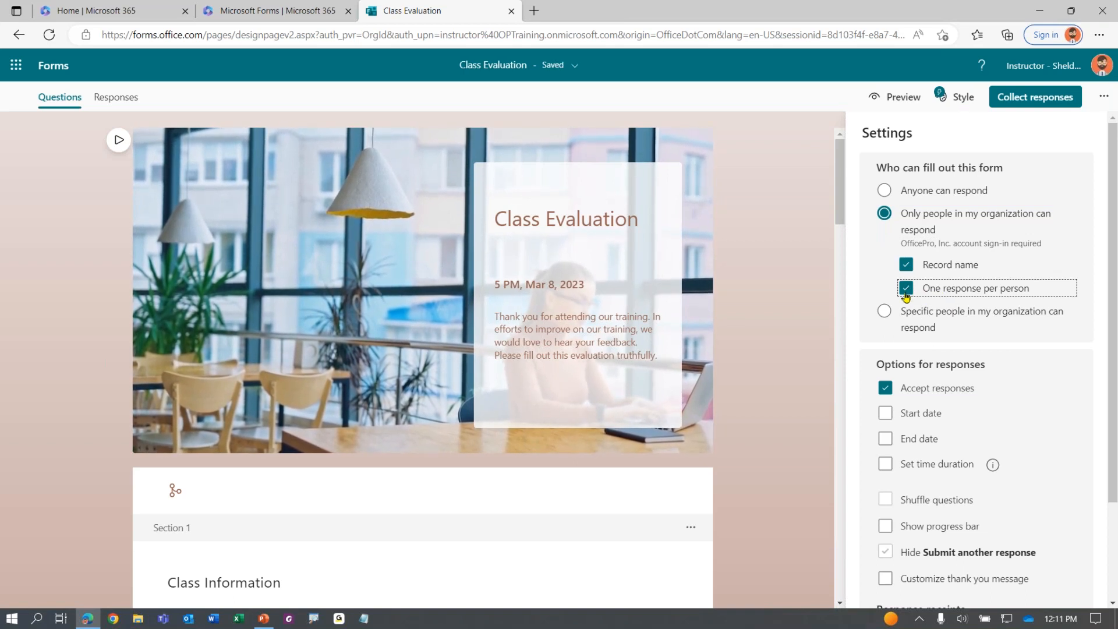
{"action": "left_click", "coordinate": [907, 288]}
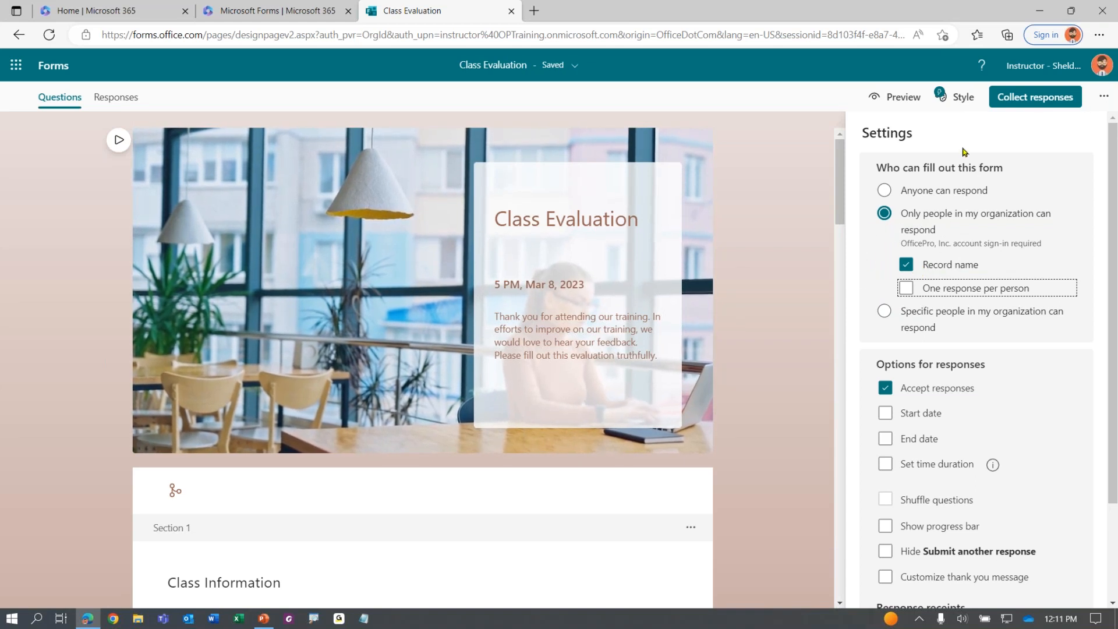
{"action": "left_click", "coordinate": [895, 97]}
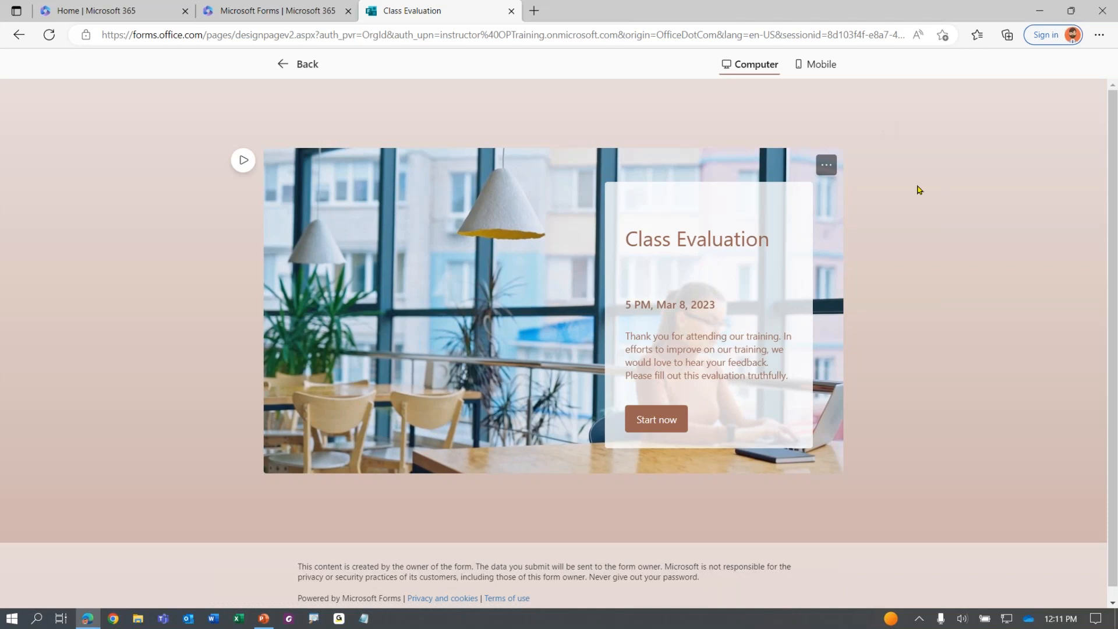
Check the preview greeting and the notice that the owner sees respondents' names and emails, then return to editing
{"action": "left_click", "coordinate": [658, 419]}
{"action": "left_click_drag", "start_coordinate": [302, 220], "coordinate": [352, 220]}
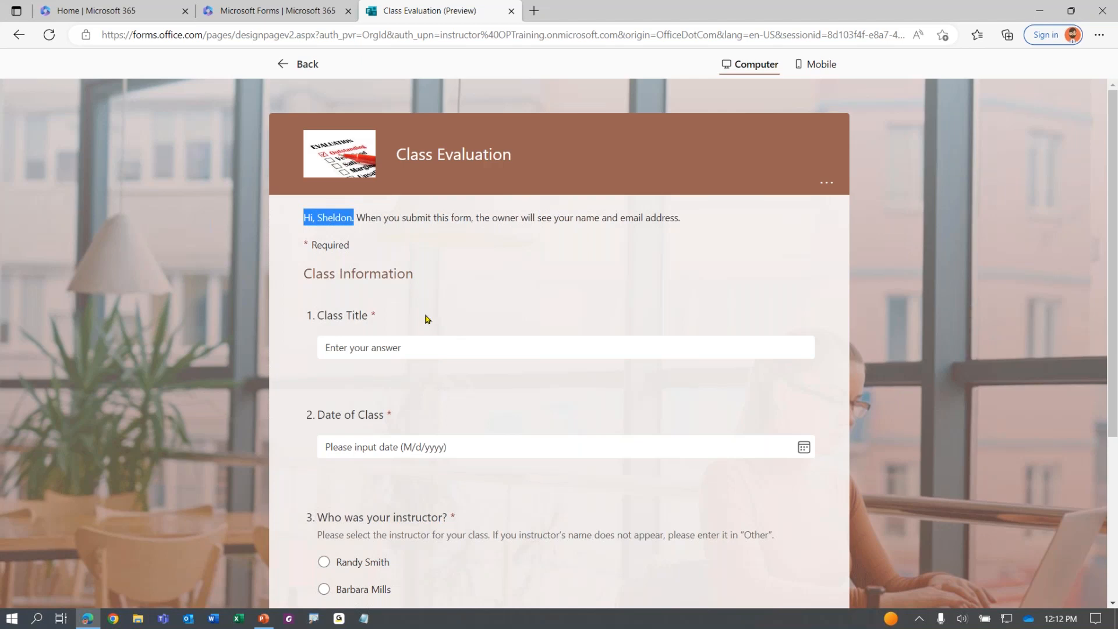
{"action": "left_click_drag", "start_coordinate": [371, 218], "coordinate": [681, 225]}
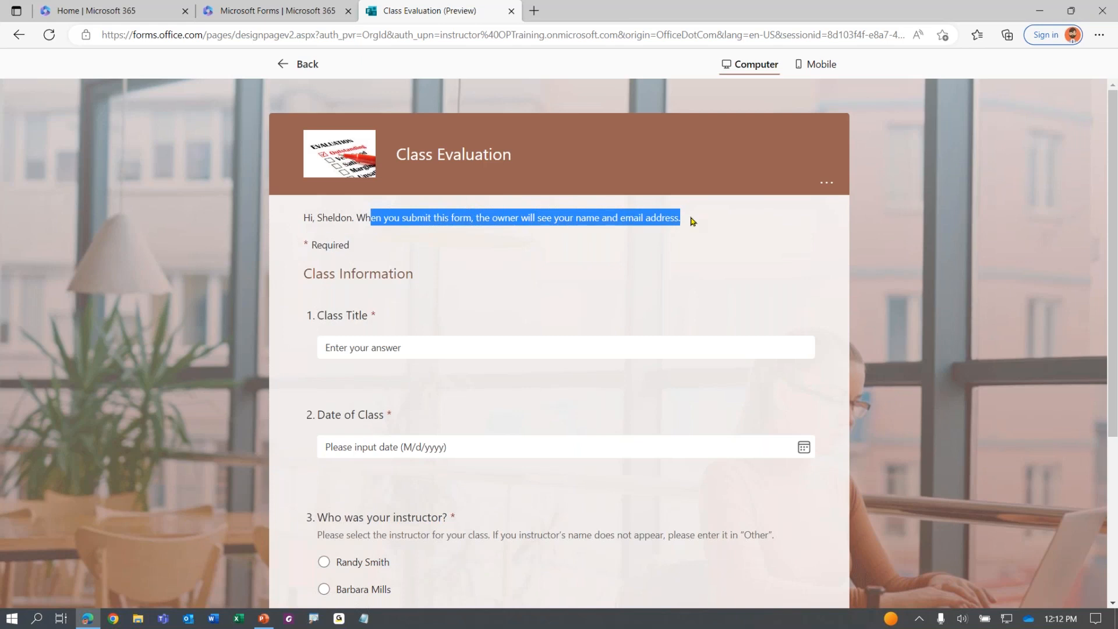
{"action": "left_click", "coordinate": [302, 65]}
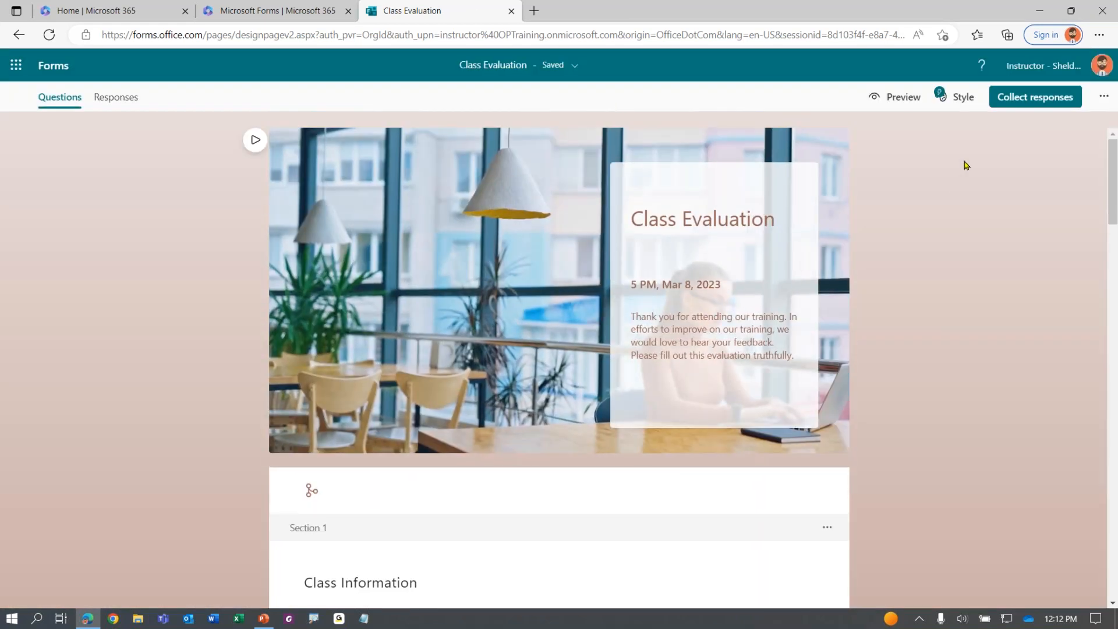
{"action": "left_click", "coordinate": [1103, 96]}
Turn off Record name in the form settings
{"action": "left_click", "coordinate": [1018, 159]}
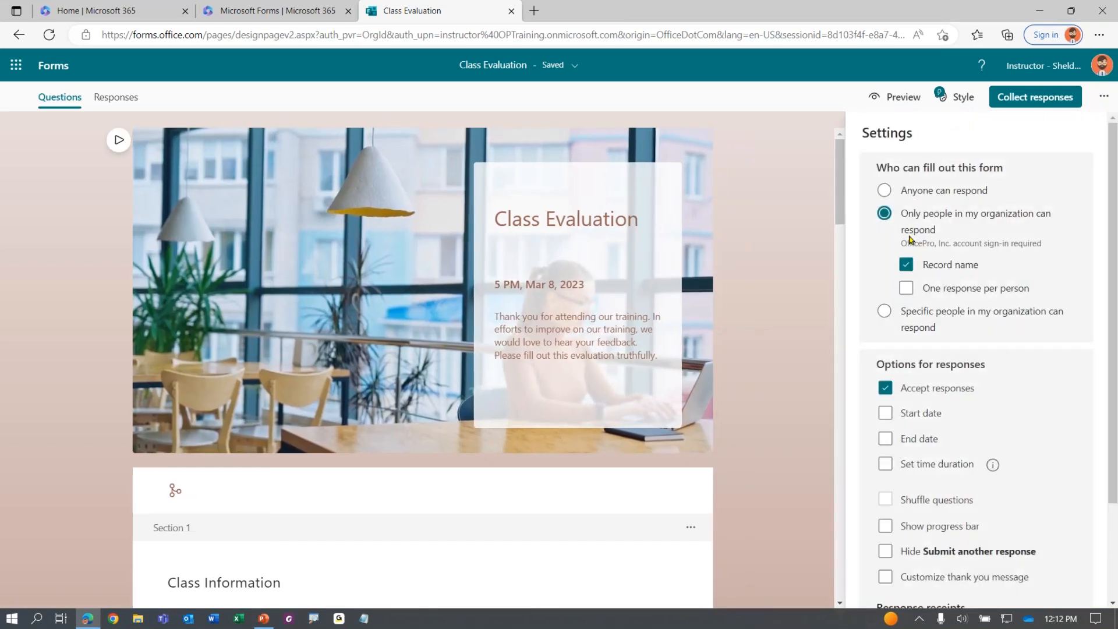
{"action": "left_click", "coordinate": [907, 265]}
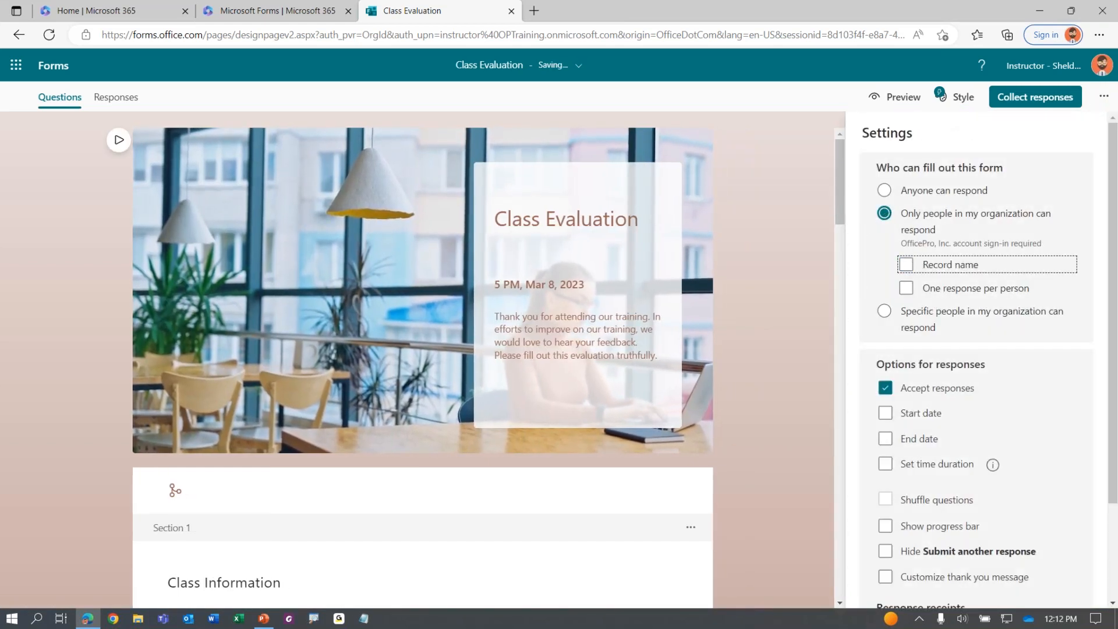
{"action": "left_click", "coordinate": [953, 96]}
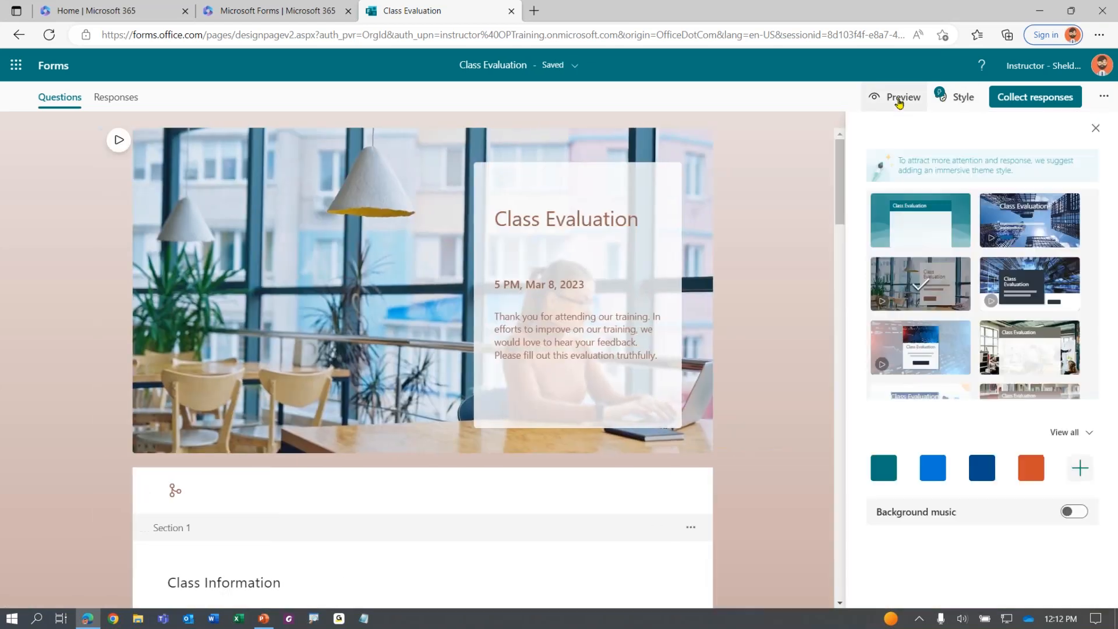
Preview the started form to confirm the name warning is gone, then go back to editing
{"action": "left_click", "coordinate": [894, 98]}
{"action": "left_click", "coordinate": [657, 420]}
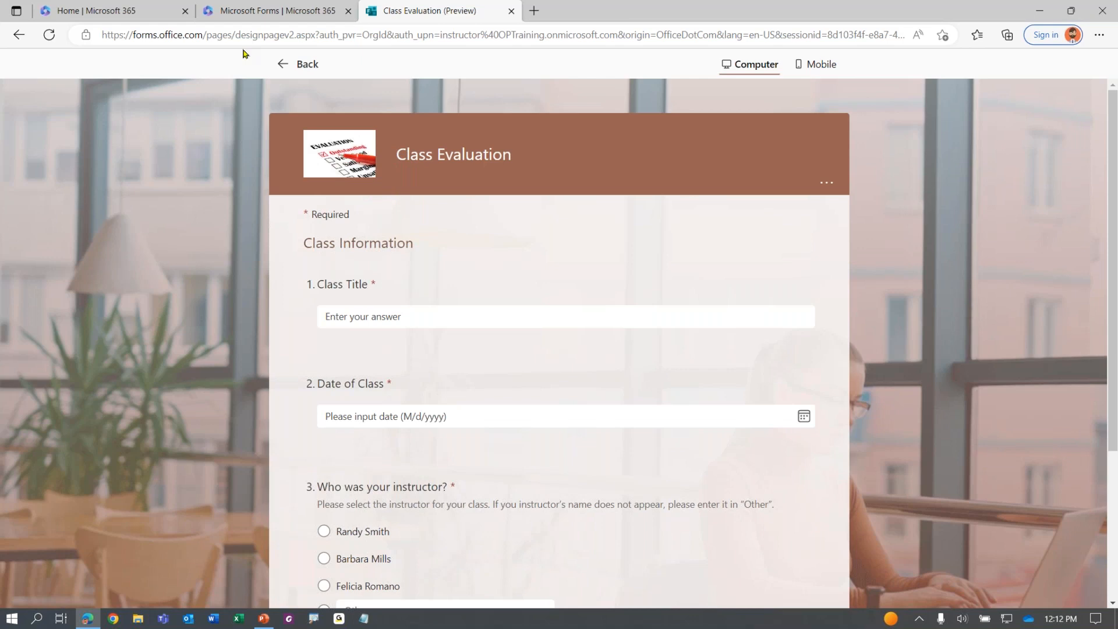
{"action": "left_click", "coordinate": [283, 75]}
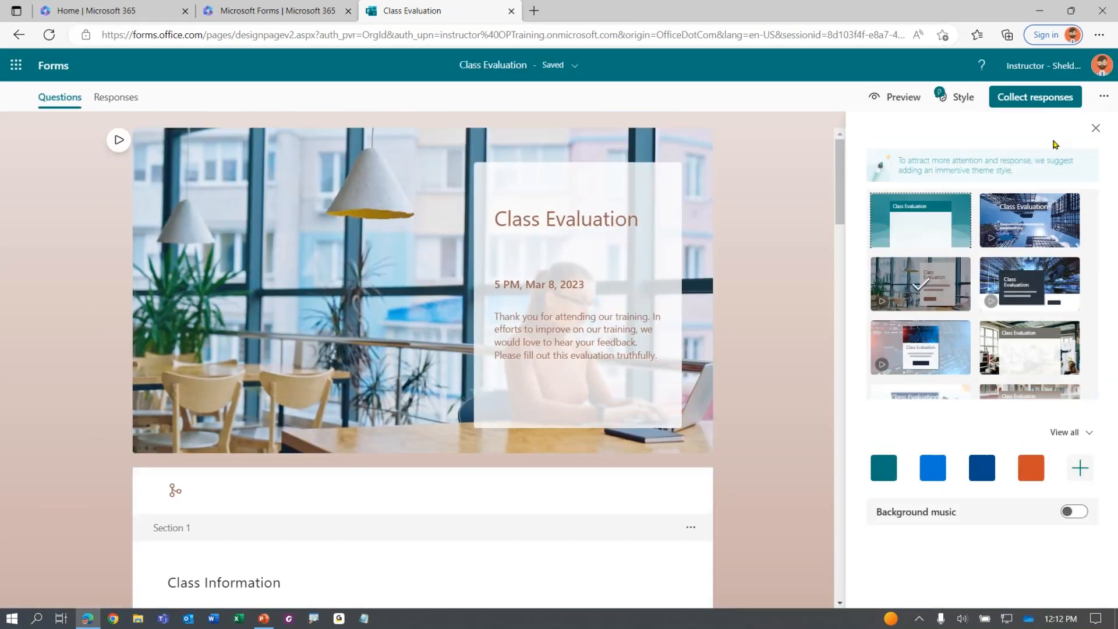
Turn Record name back on in the form settings
{"action": "left_click", "coordinate": [1103, 96]}
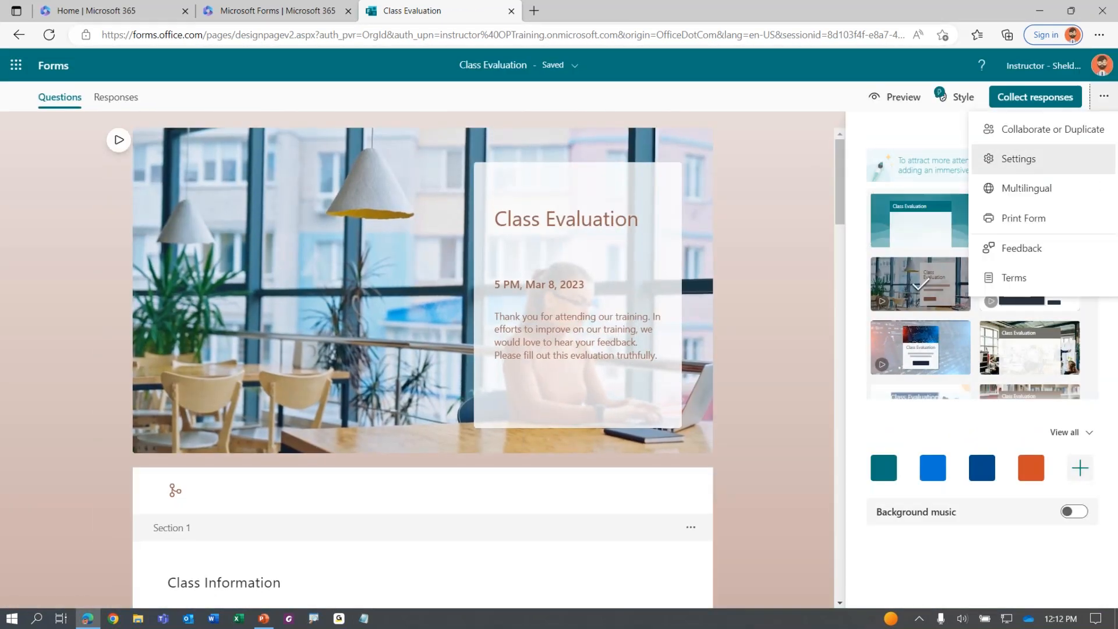
{"action": "left_click", "coordinate": [1018, 158]}
{"action": "left_click", "coordinate": [906, 265]}
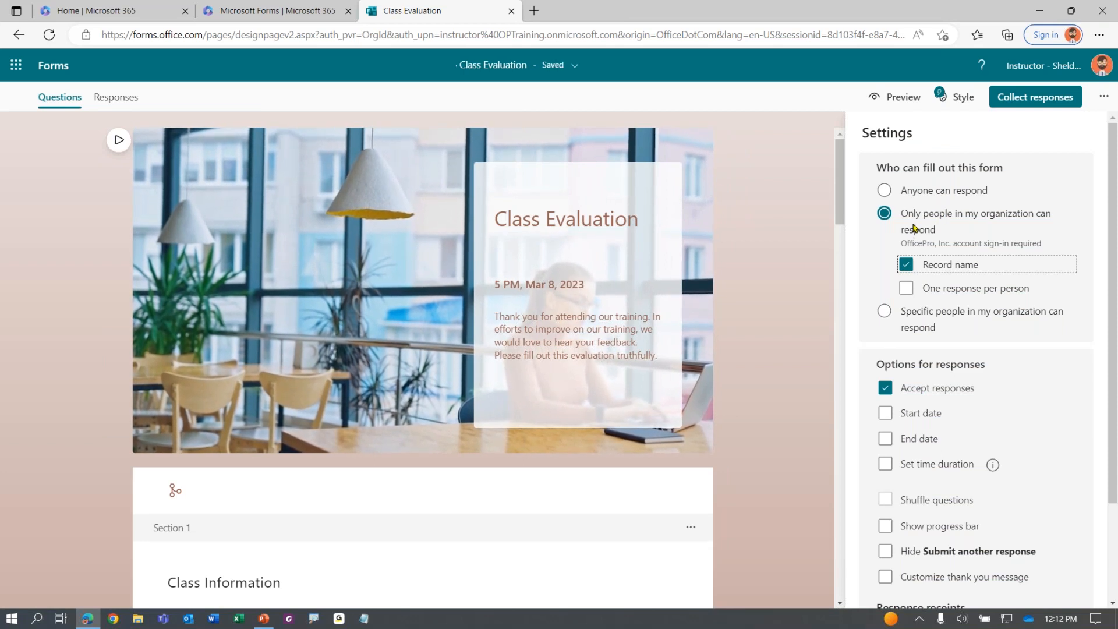
Try Specific people, then set responses back to Only people in my organization
{"action": "left_click", "coordinate": [912, 228]}
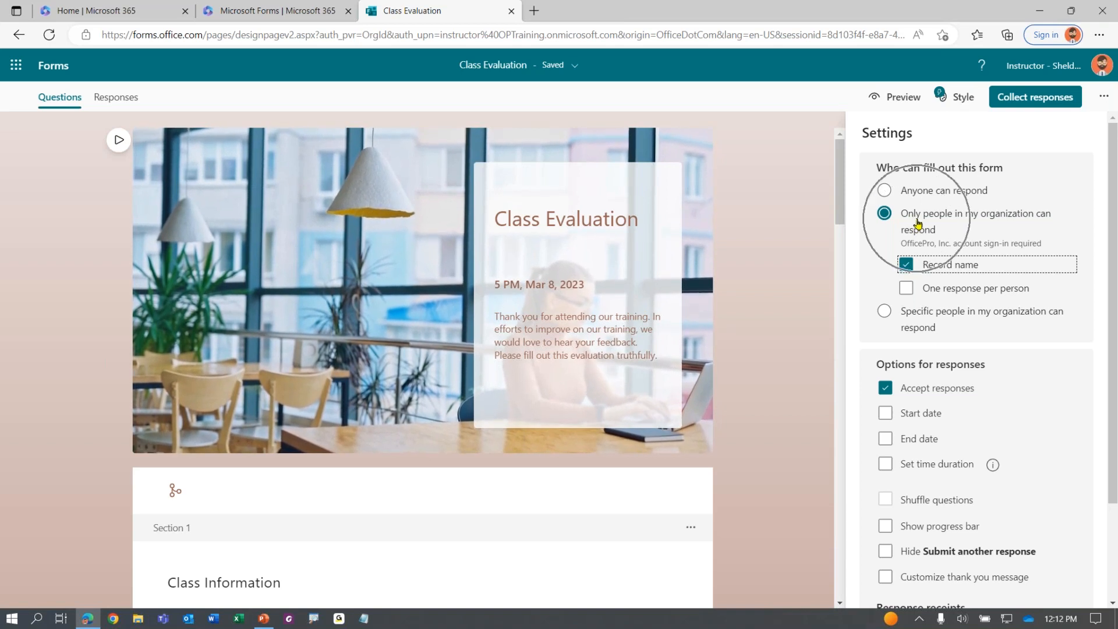
{"action": "left_click", "coordinate": [917, 223]}
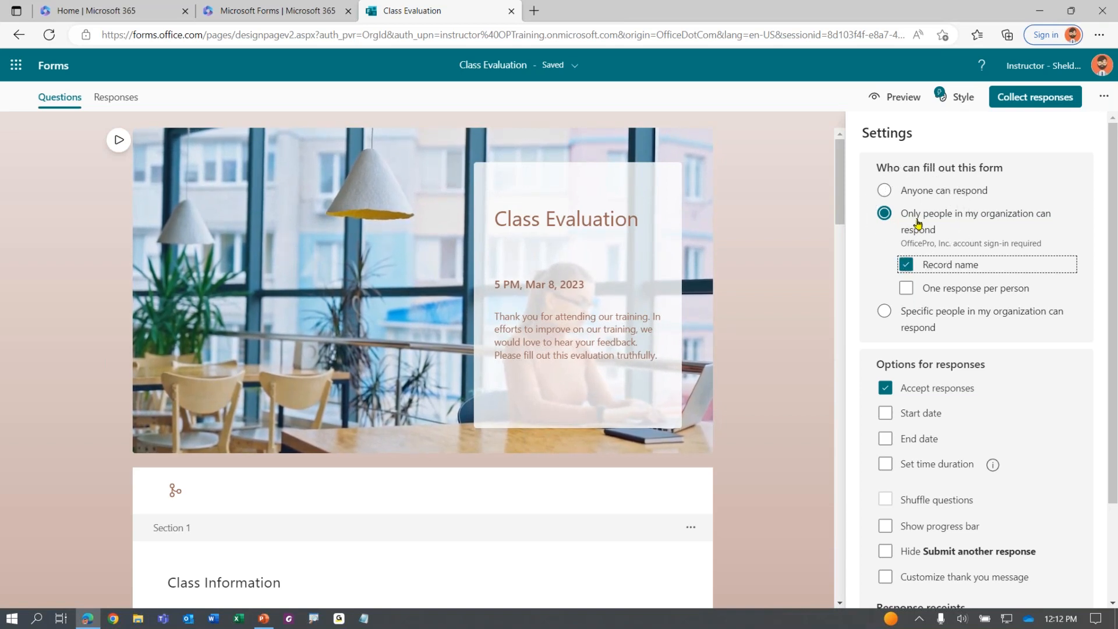
{"action": "left_click", "coordinate": [953, 314]}
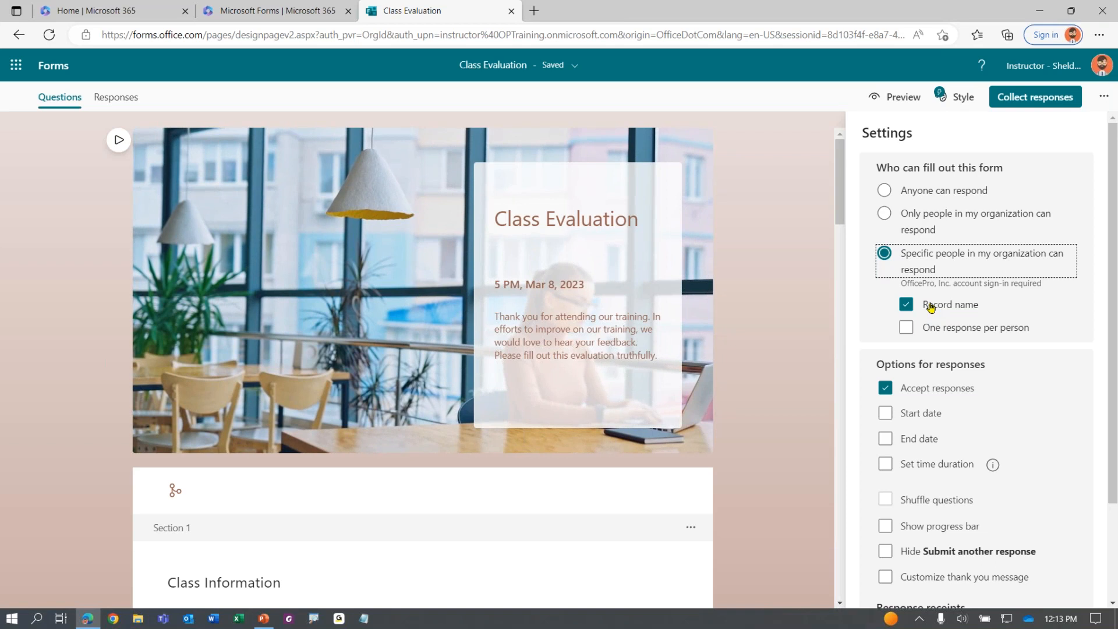
{"action": "key", "text": "Up"}
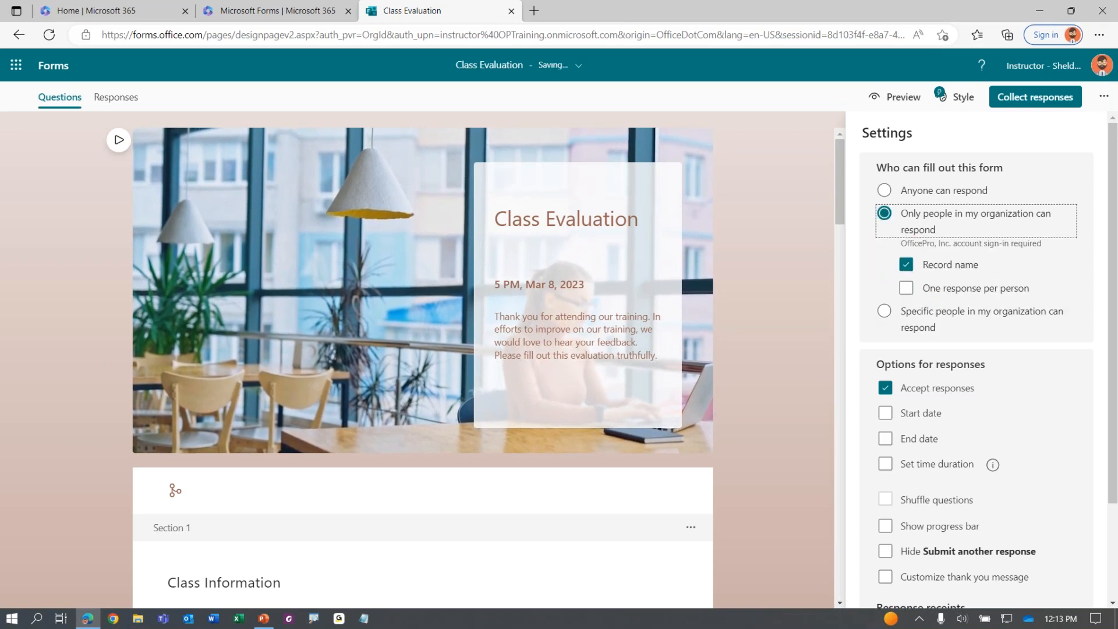
Switch Accept responses off and back on, then preview the form's welcome page
{"action": "scroll", "coordinate": [954, 256], "scroll_direction": "down", "scroll_amount": 3}
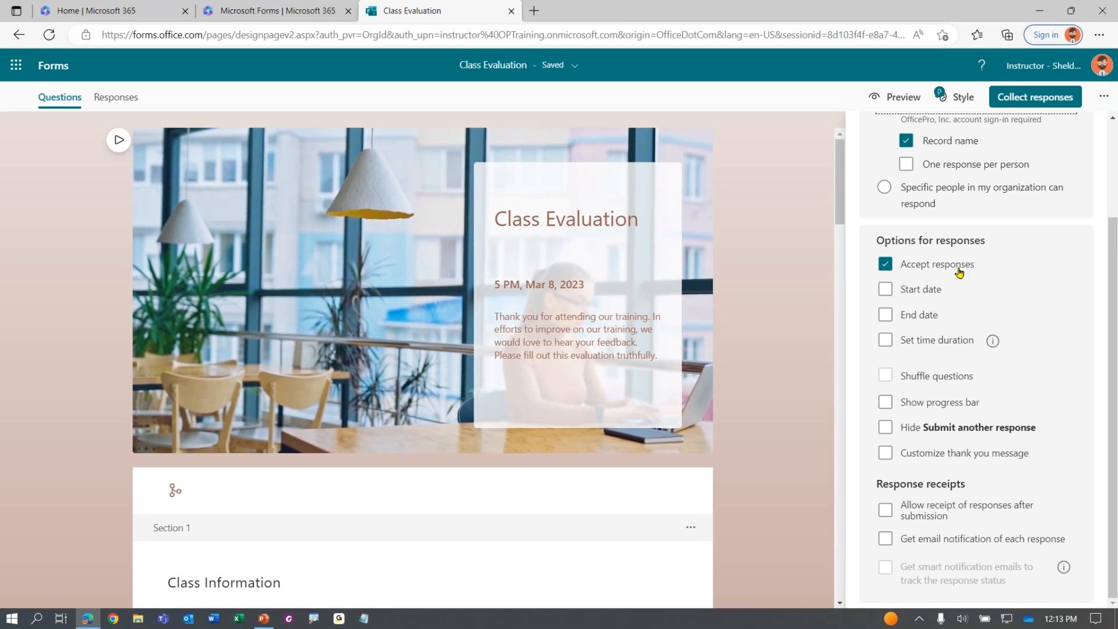
{"action": "left_click", "coordinate": [885, 265]}
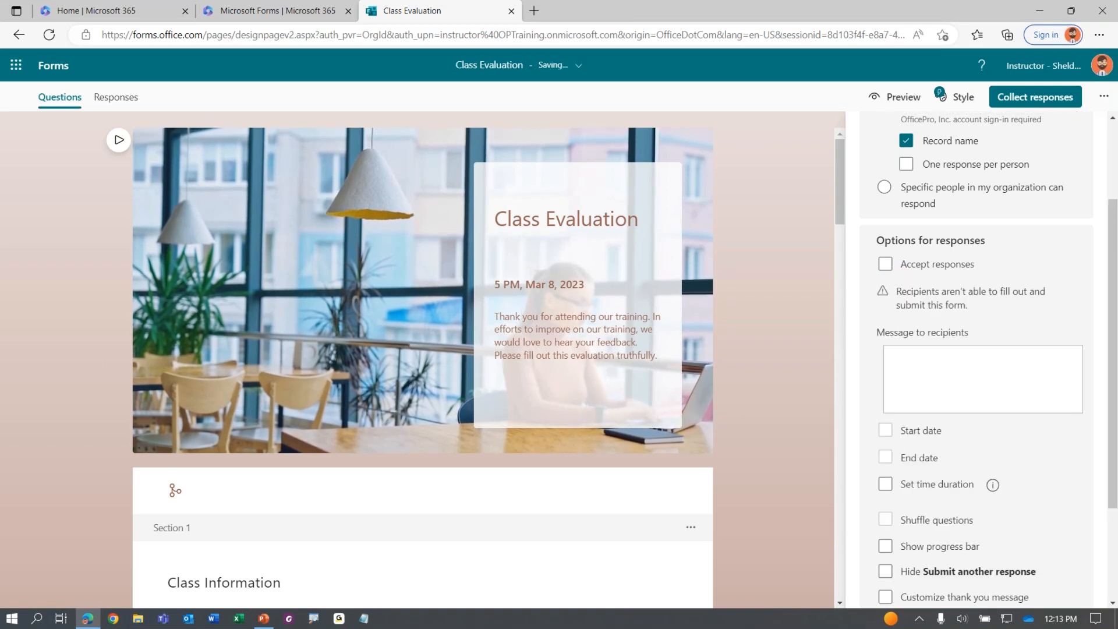
{"action": "left_click", "coordinate": [886, 266]}
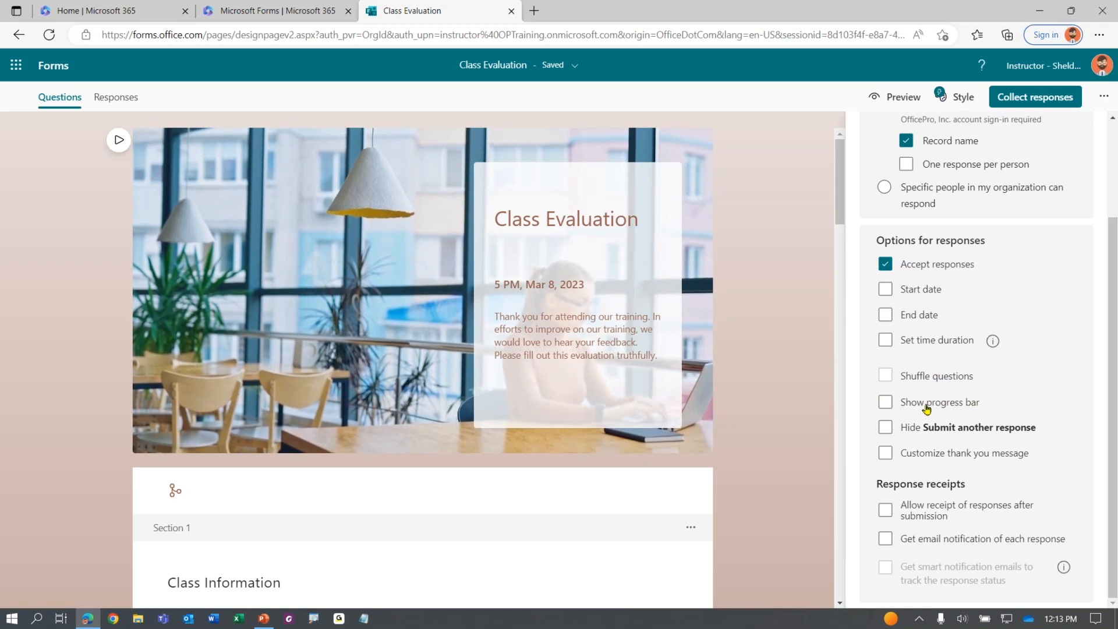
{"action": "key", "text": "ctrl"}
{"action": "key", "text": "ctrl"}
{"action": "key", "text": "ctrl"}
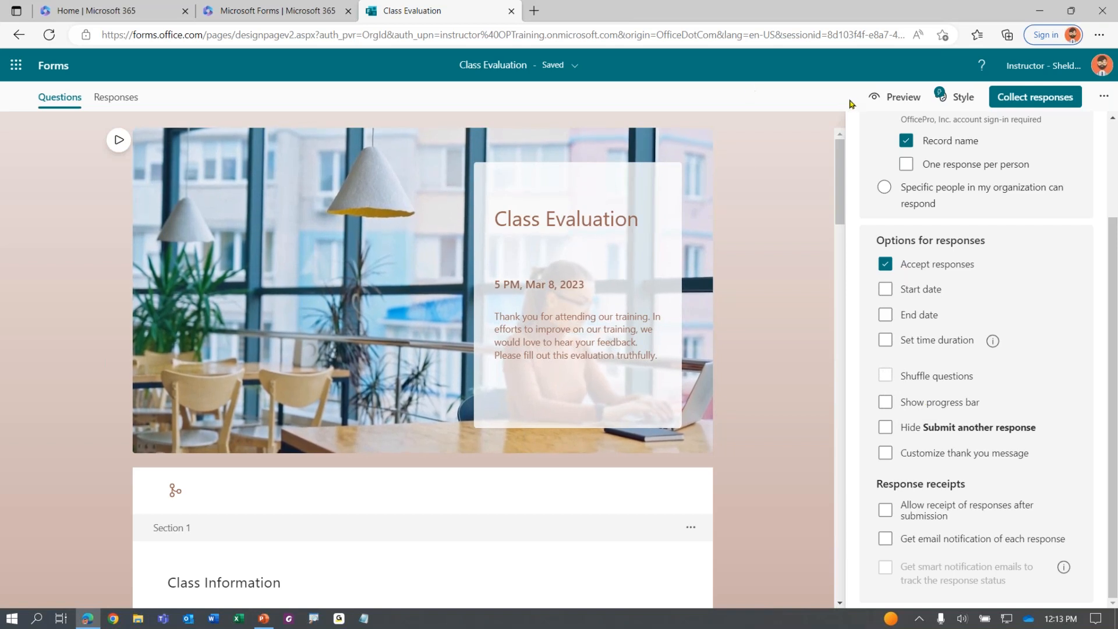
{"action": "left_click", "coordinate": [874, 100]}
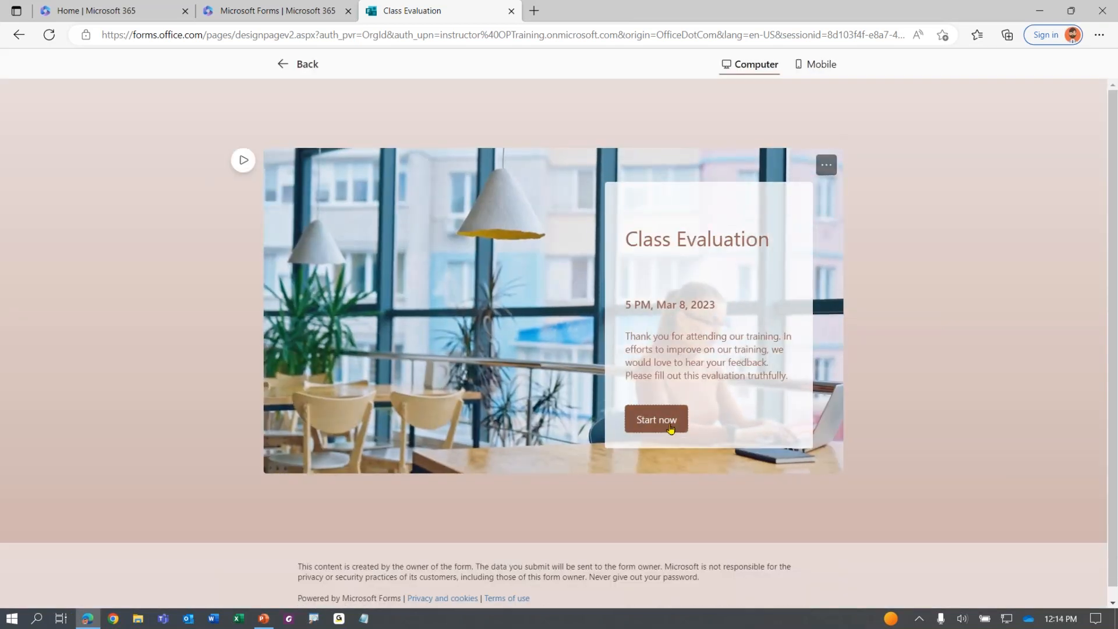
Fill page 1 with Class Title 'asdfasdf', date March 16, 2023, an instructor, and go to Ratings
{"action": "left_click", "coordinate": [687, 420]}
{"action": "scroll", "coordinate": [324, 265], "scroll_direction": "down", "scroll_amount": 1}
{"action": "left_click", "coordinate": [411, 271]}
{"action": "type", "text": "asdfasdf"}
{"action": "left_click", "coordinate": [435, 367]}
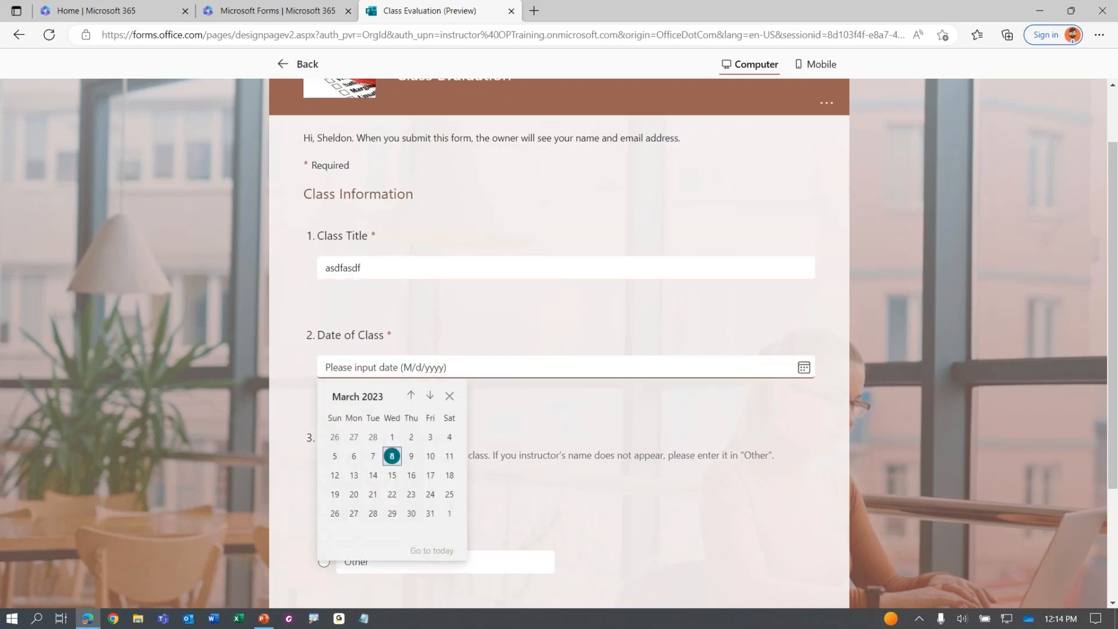
{"action": "left_click", "coordinate": [408, 476]}
{"action": "left_click", "coordinate": [375, 484]}
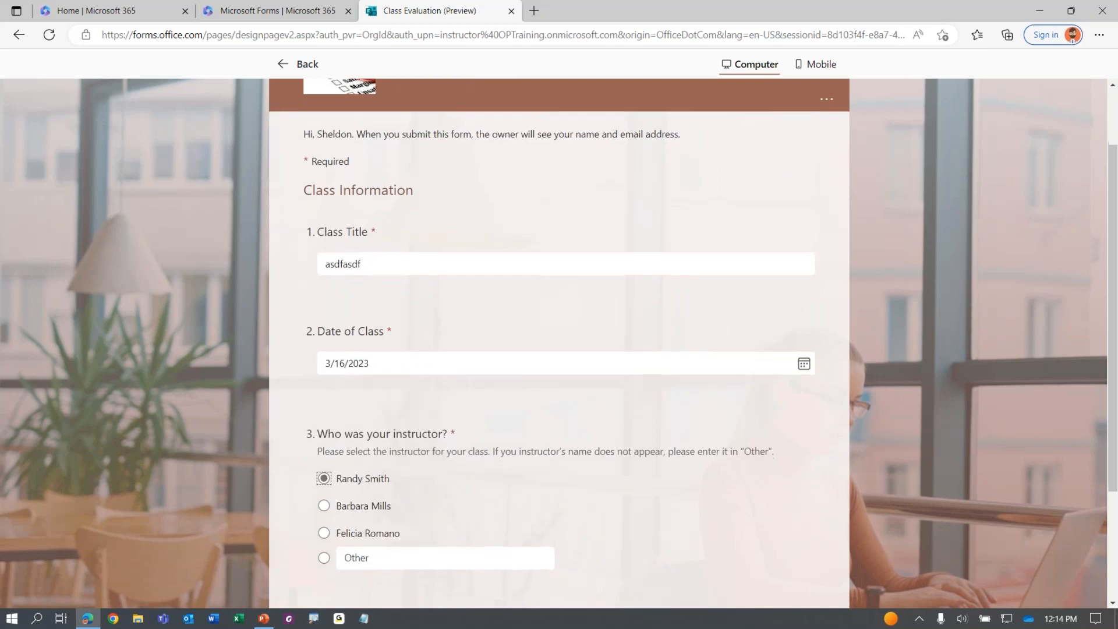
{"action": "scroll", "coordinate": [407, 466], "scroll_direction": "down", "scroll_amount": 3}
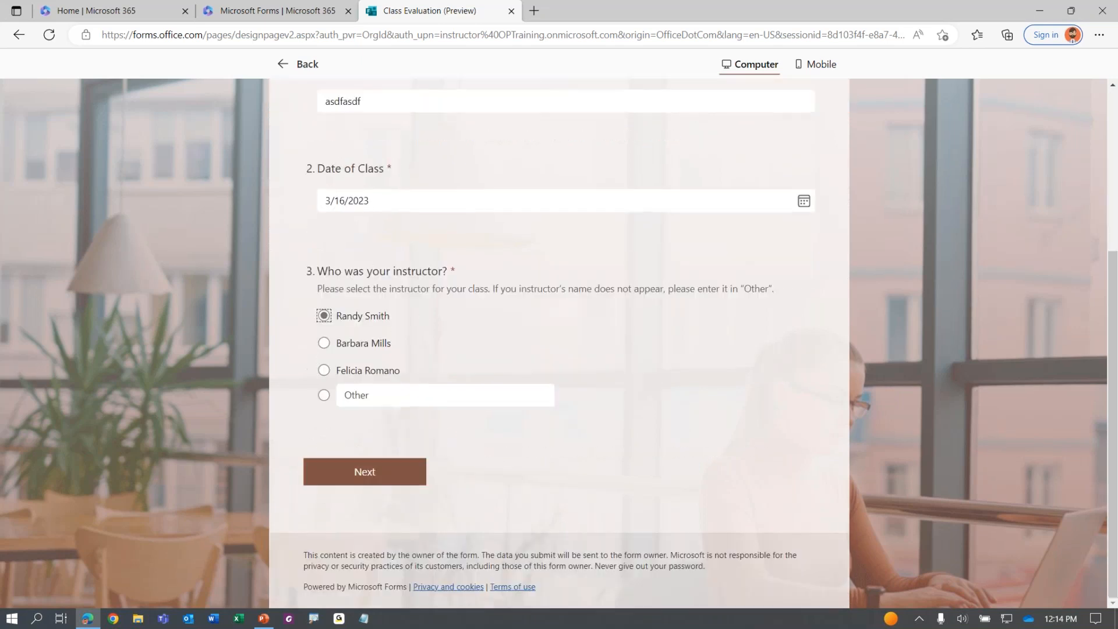
{"action": "left_click", "coordinate": [420, 473]}
Try advancing past the Ratings page, then exit the preview to the editor
{"action": "scroll", "coordinate": [355, 335], "scroll_direction": "down", "scroll_amount": 9}
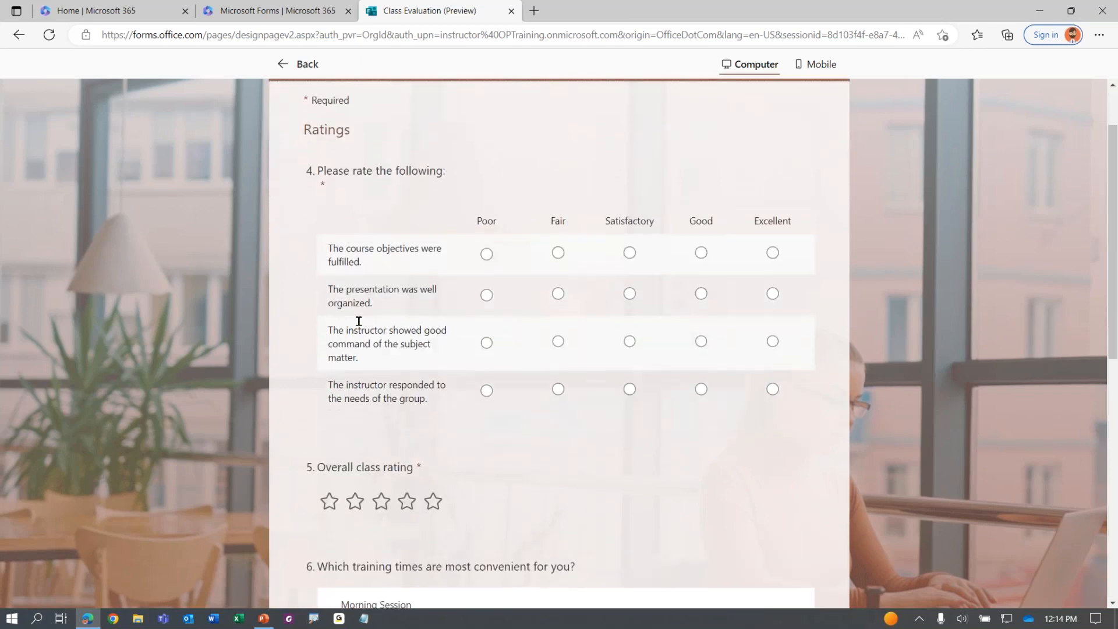
{"action": "scroll", "coordinate": [501, 407], "scroll_direction": "down", "scroll_amount": 2}
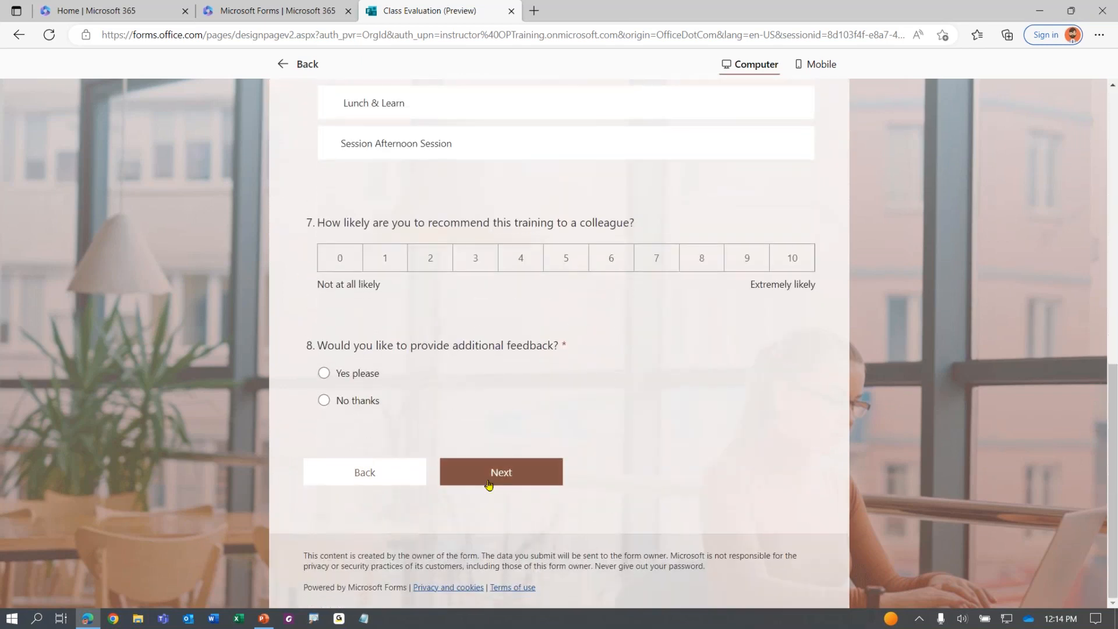
{"action": "left_click", "coordinate": [516, 470]}
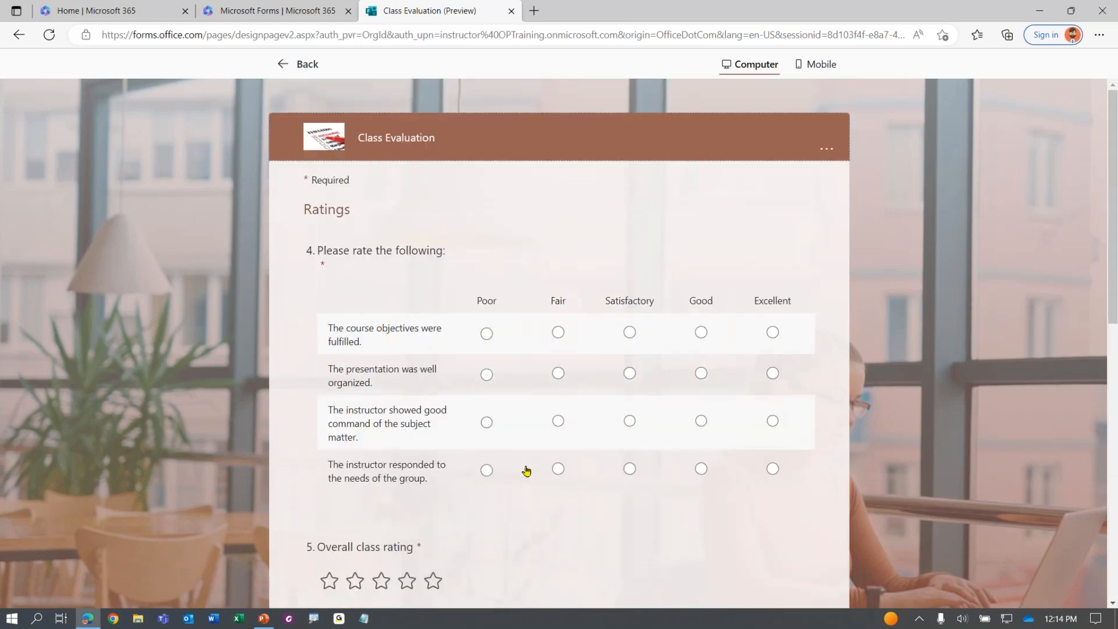
{"action": "left_click", "coordinate": [294, 64]}
Turn on Show progress bar in the form settings
{"action": "left_click", "coordinate": [1103, 97]}
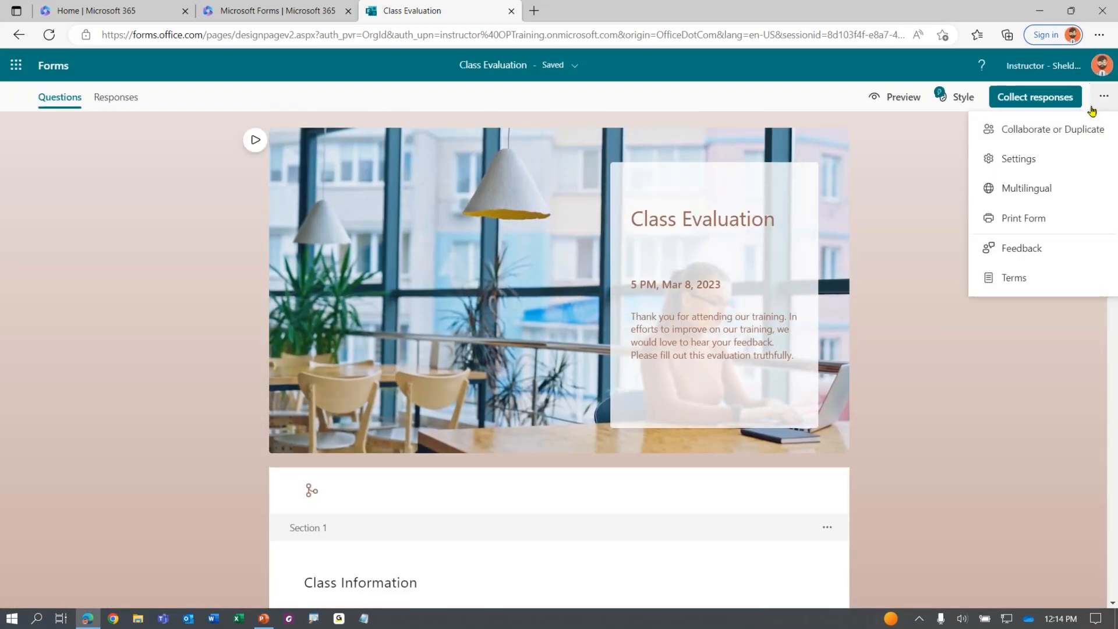
{"action": "left_click", "coordinate": [1018, 156]}
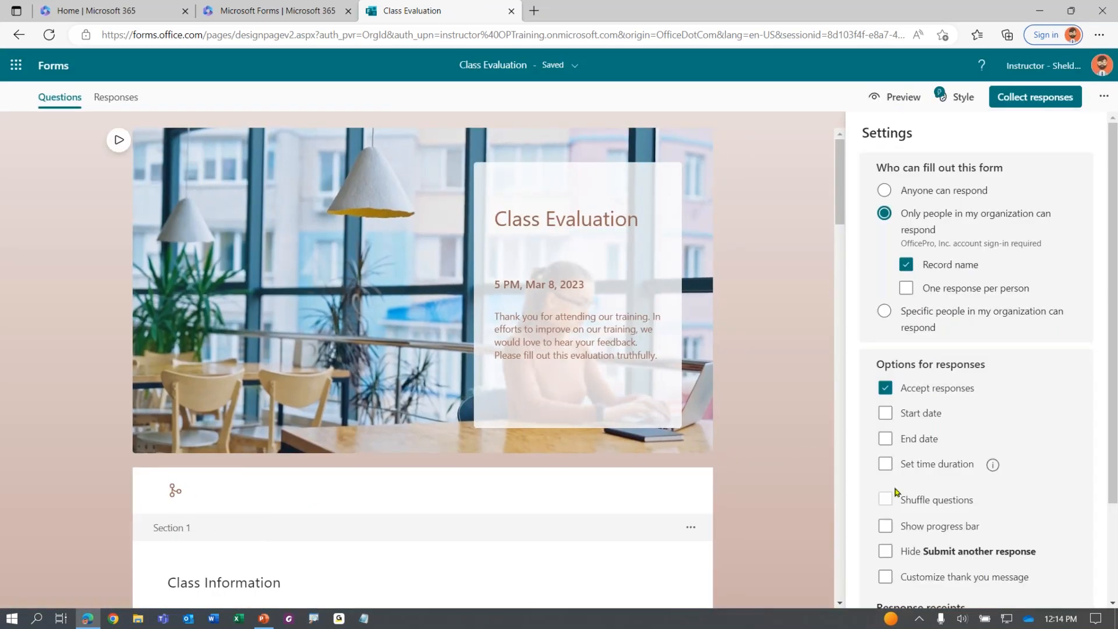
{"action": "left_click", "coordinate": [902, 527]}
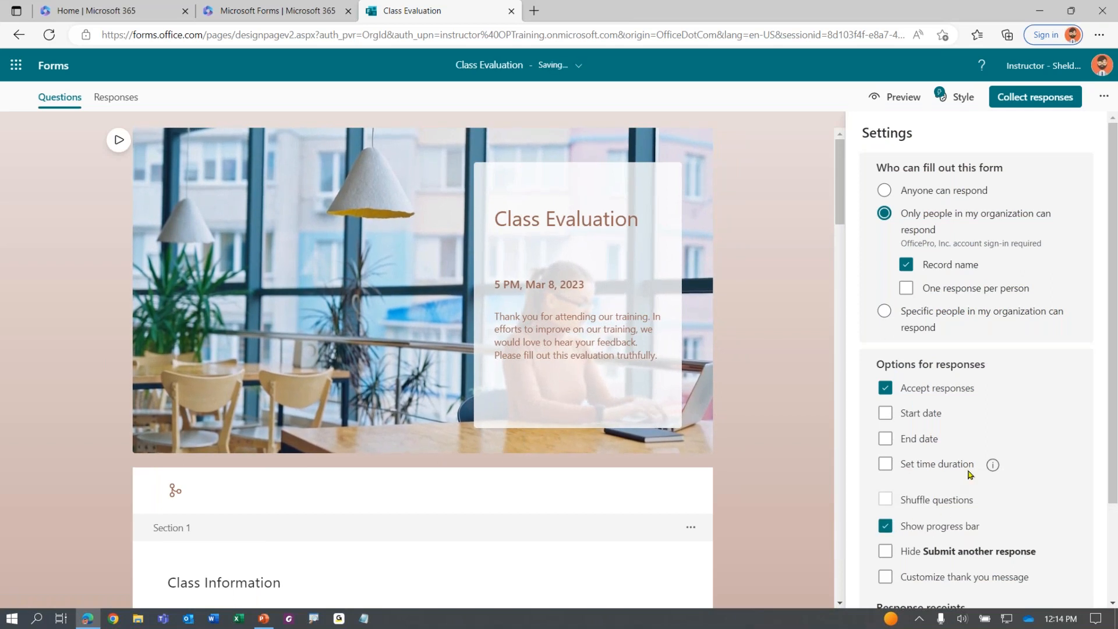
Start the form in preview to see the 'Page 1 of 3' progress bar, then return to editing
{"action": "left_click", "coordinate": [901, 94]}
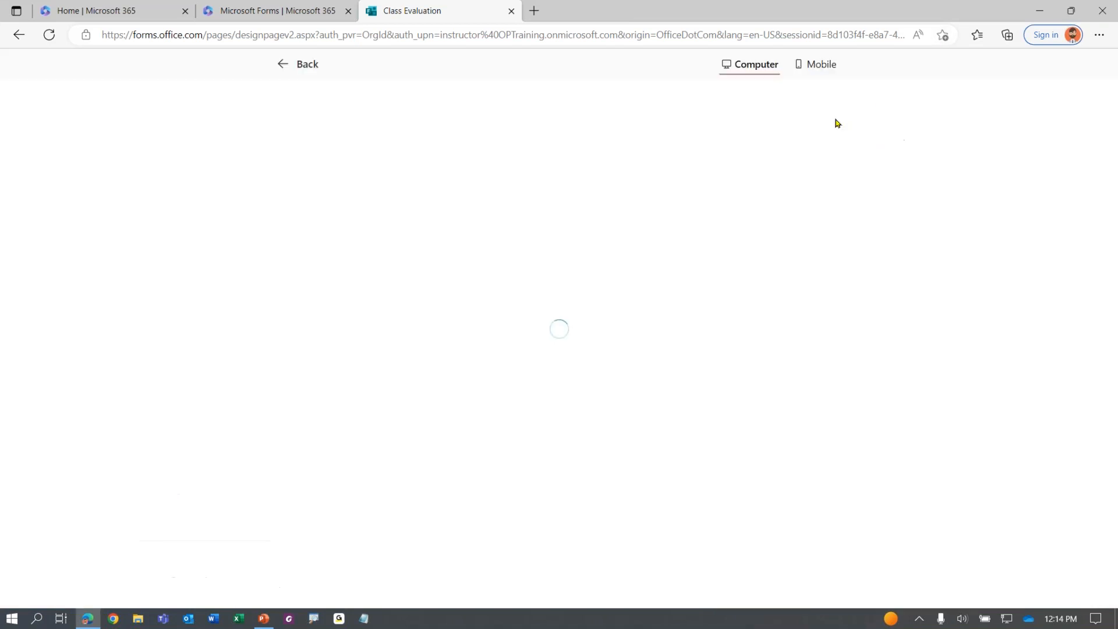
{"action": "left_click", "coordinate": [667, 419]}
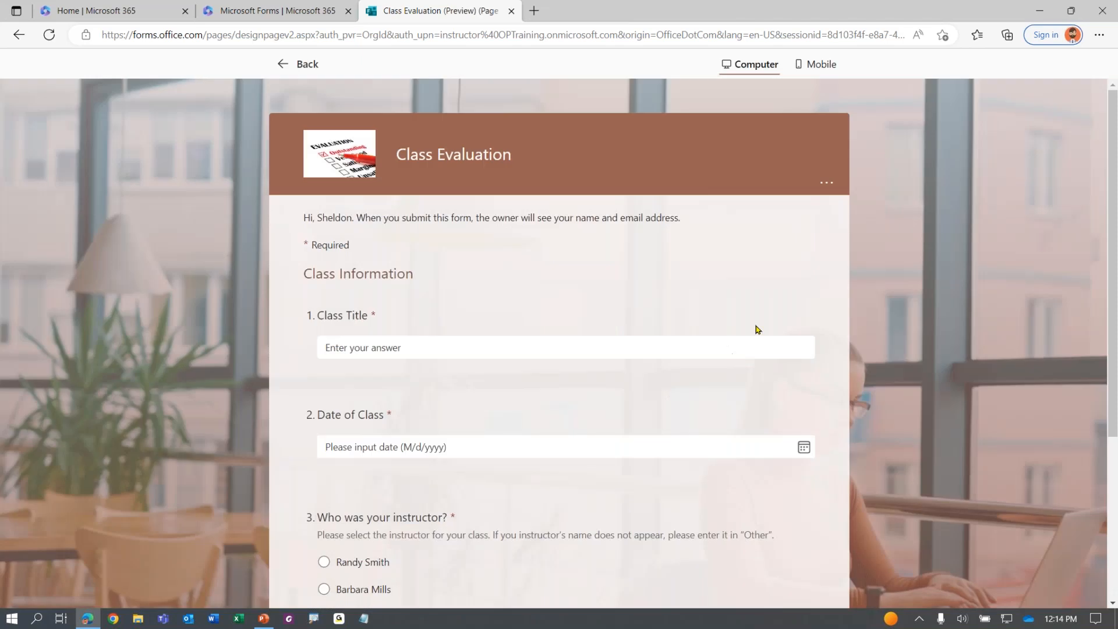
{"action": "scroll", "coordinate": [591, 271], "scroll_direction": "down", "scroll_amount": 4}
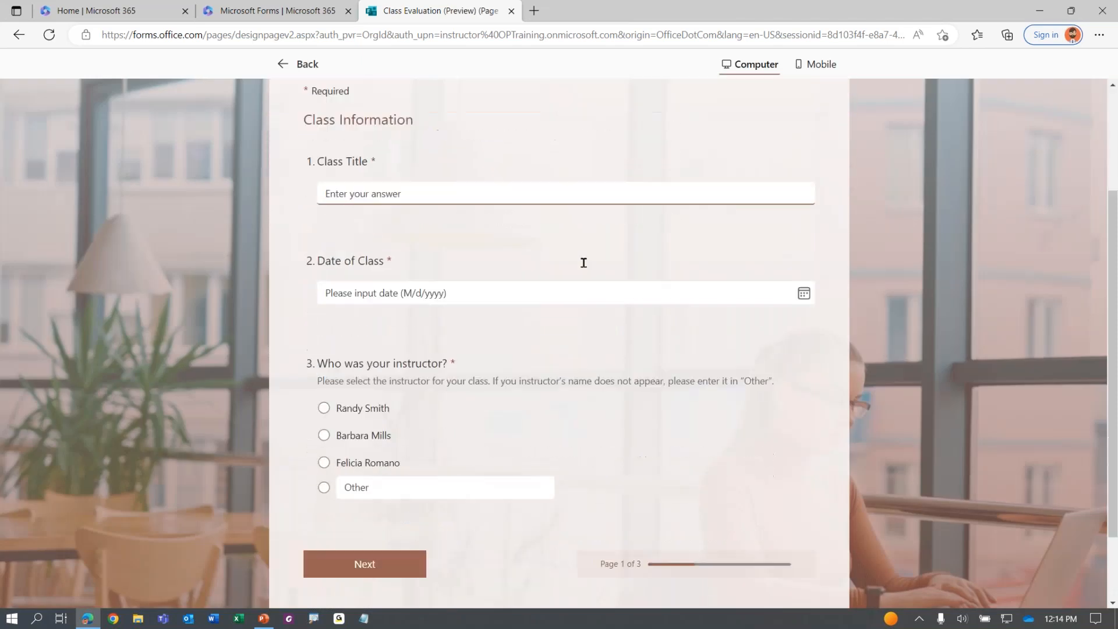
{"action": "key", "text": "ctrl"}
{"action": "key", "text": "ctrl"}
{"action": "key", "text": "ctrl"}
{"action": "key", "text": "ctrl"}
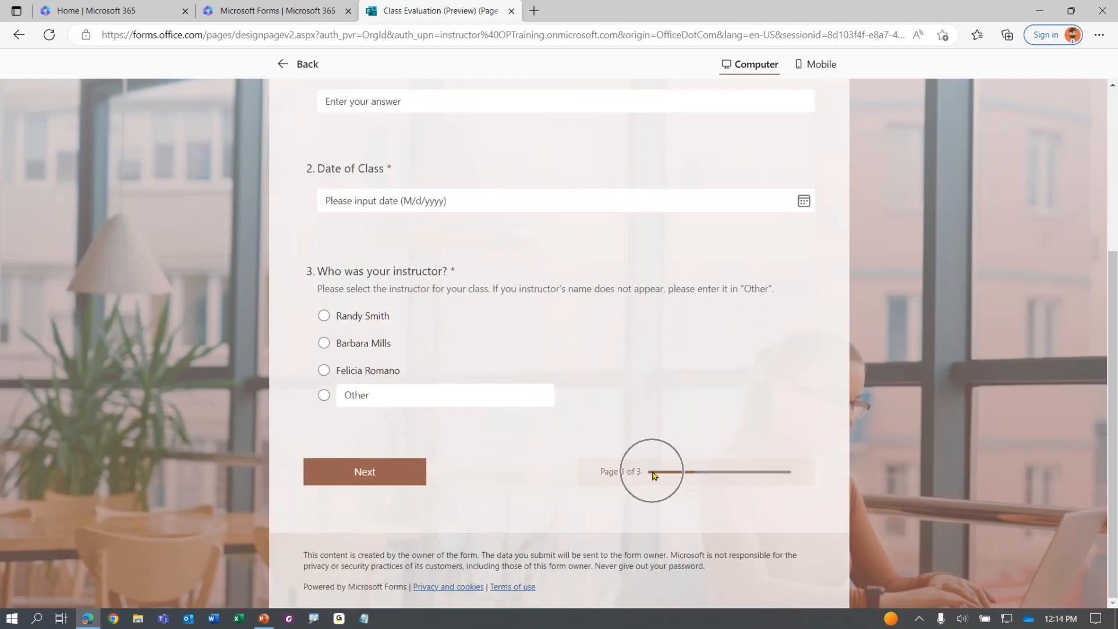
{"action": "key", "text": "ctrl"}
{"action": "key", "text": "ctrl"}
{"action": "key", "text": "ctrl"}
{"action": "left_click", "coordinate": [281, 64]}
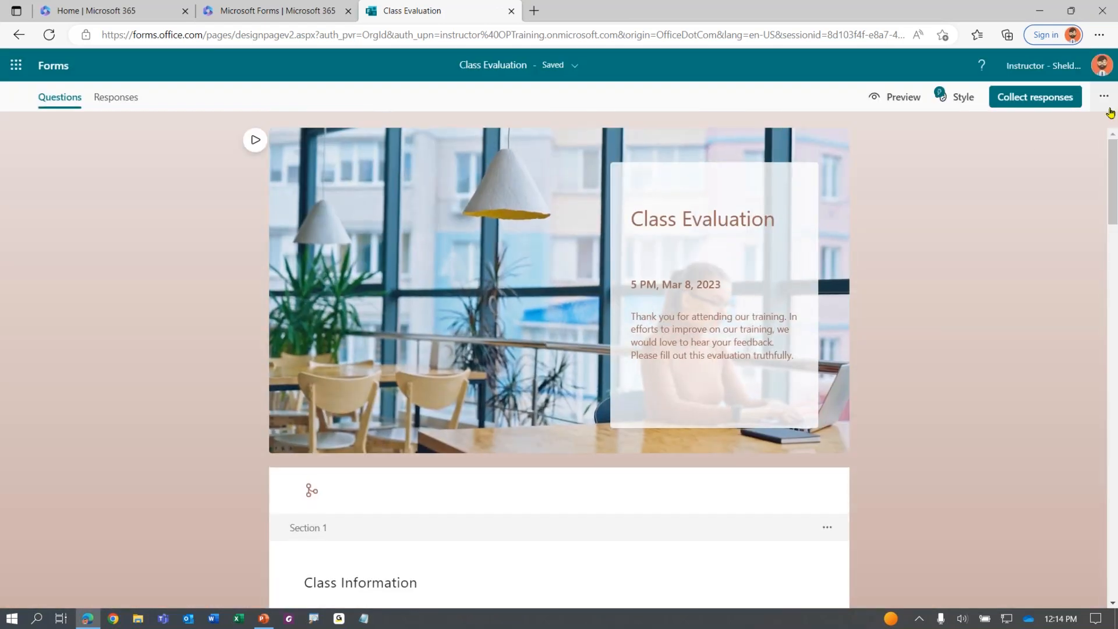
Enable Hide Submit another response in the form settings
{"action": "left_click", "coordinate": [1103, 96]}
{"action": "left_click", "coordinate": [1013, 160]}
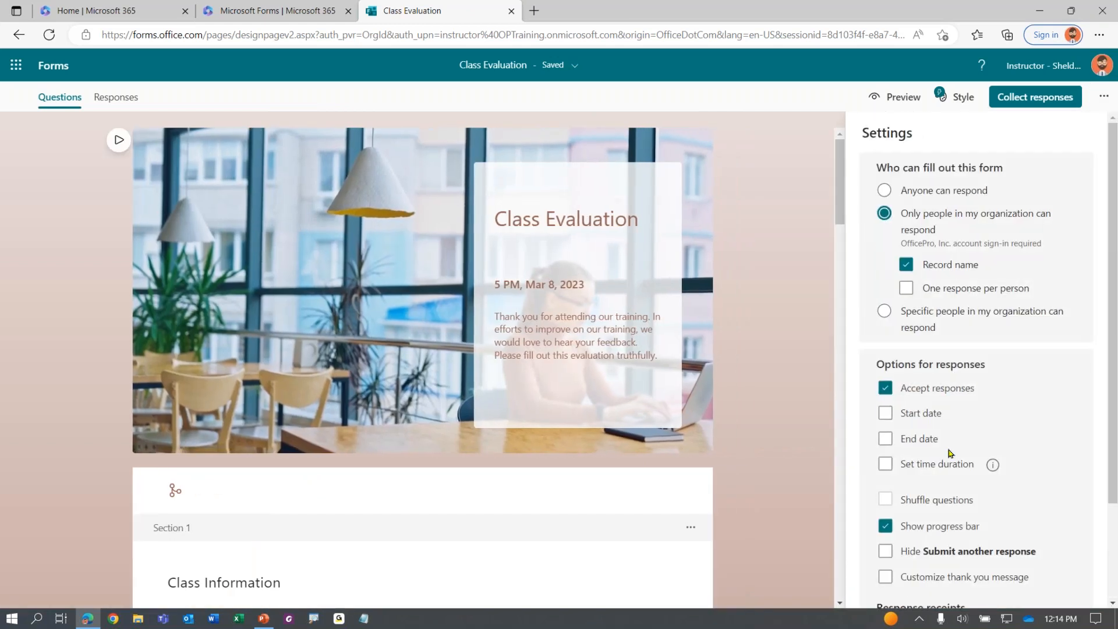
{"action": "scroll", "coordinate": [954, 442], "scroll_direction": "down", "scroll_amount": 2}
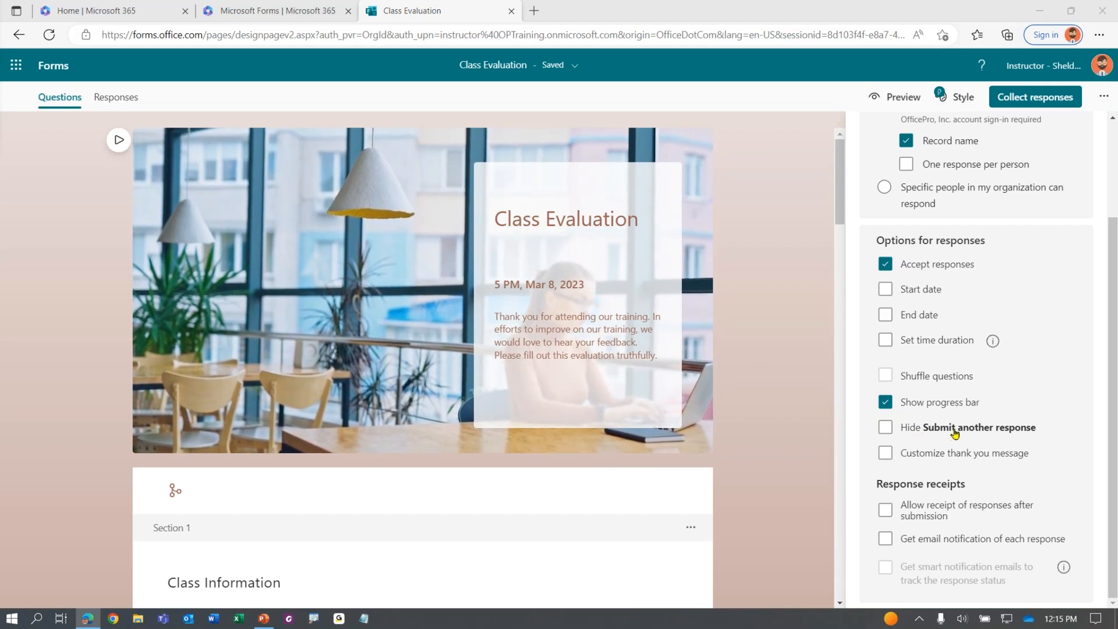
{"action": "left_click", "coordinate": [884, 427]}
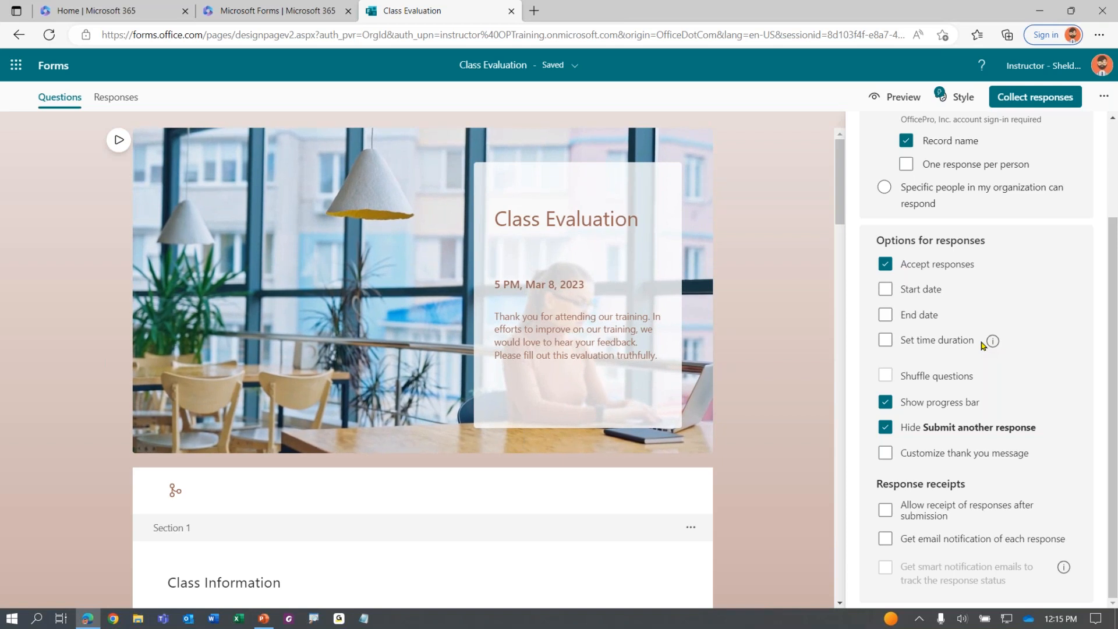
Turn on Customize thank you message and replace the default text with a pasted follow-up-questions message
{"action": "left_click", "coordinate": [886, 454]}
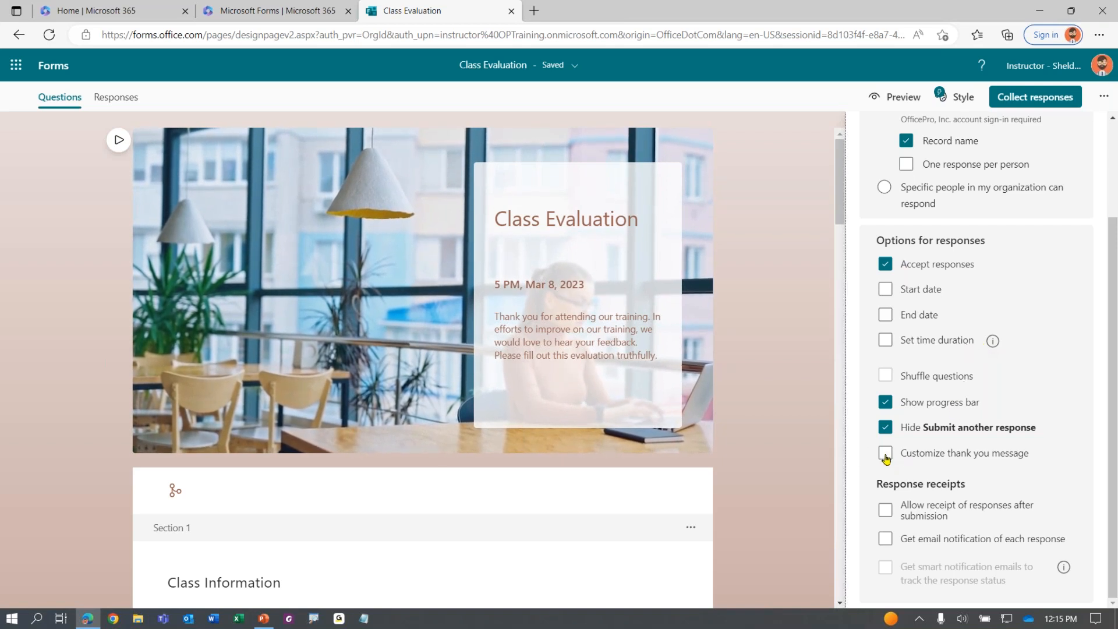
{"action": "left_click_drag", "start_coordinate": [886, 483], "coordinate": [920, 484]}
{"action": "left_click", "coordinate": [945, 489]}
{"action": "key", "text": "ctrl+a"}
{"action": "key", "text": "ctrl+v"}
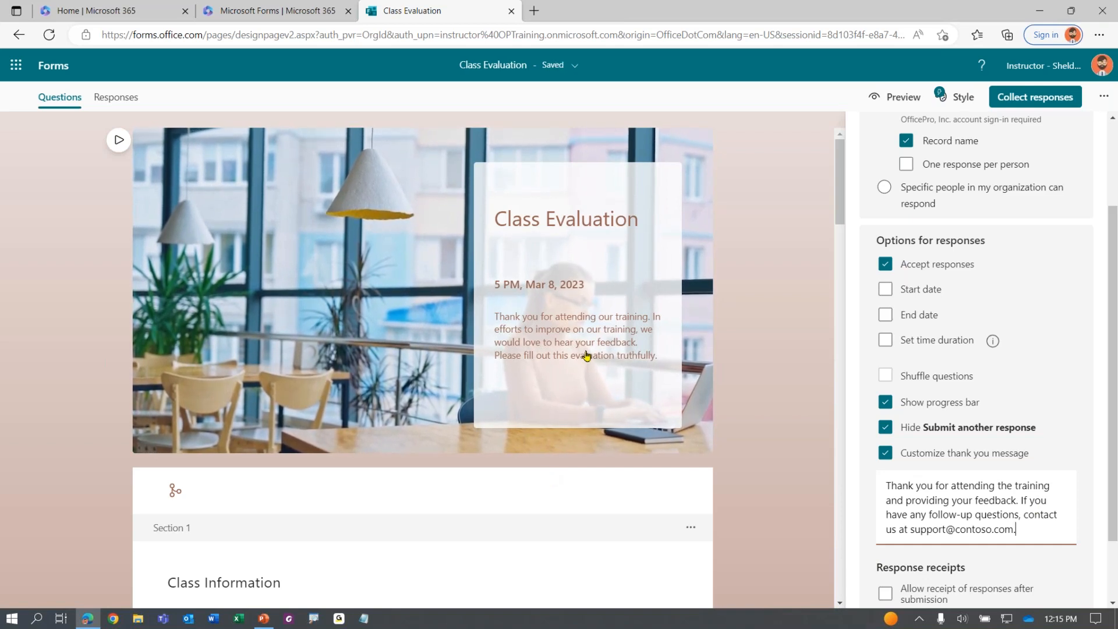
{"action": "scroll", "coordinate": [928, 356], "scroll_direction": "down", "scroll_amount": 1}
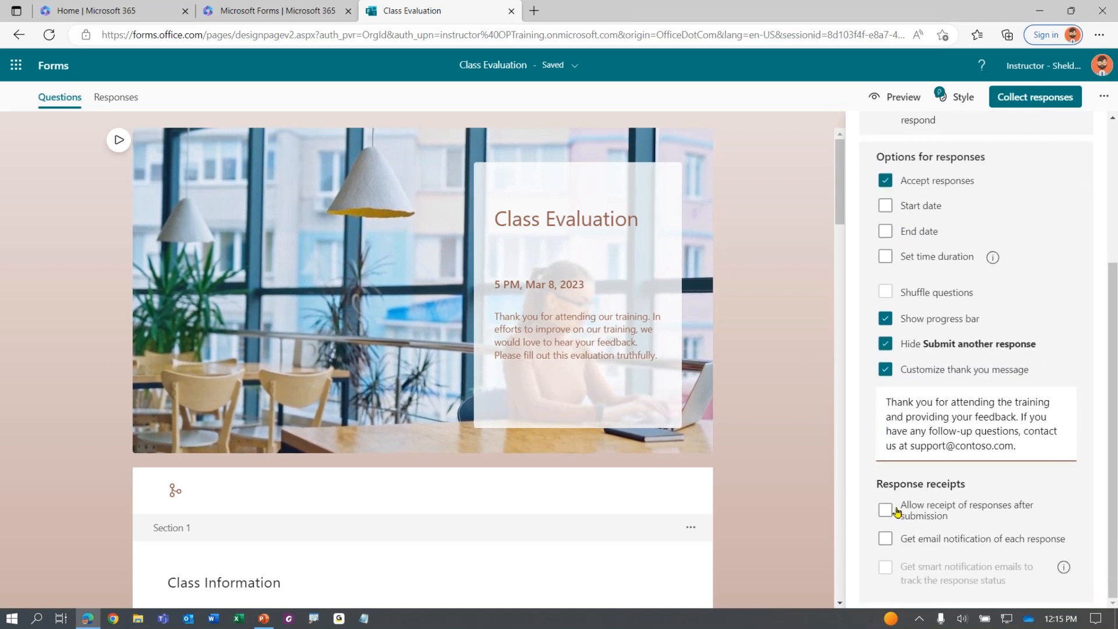
{"action": "left_click", "coordinate": [922, 517]}
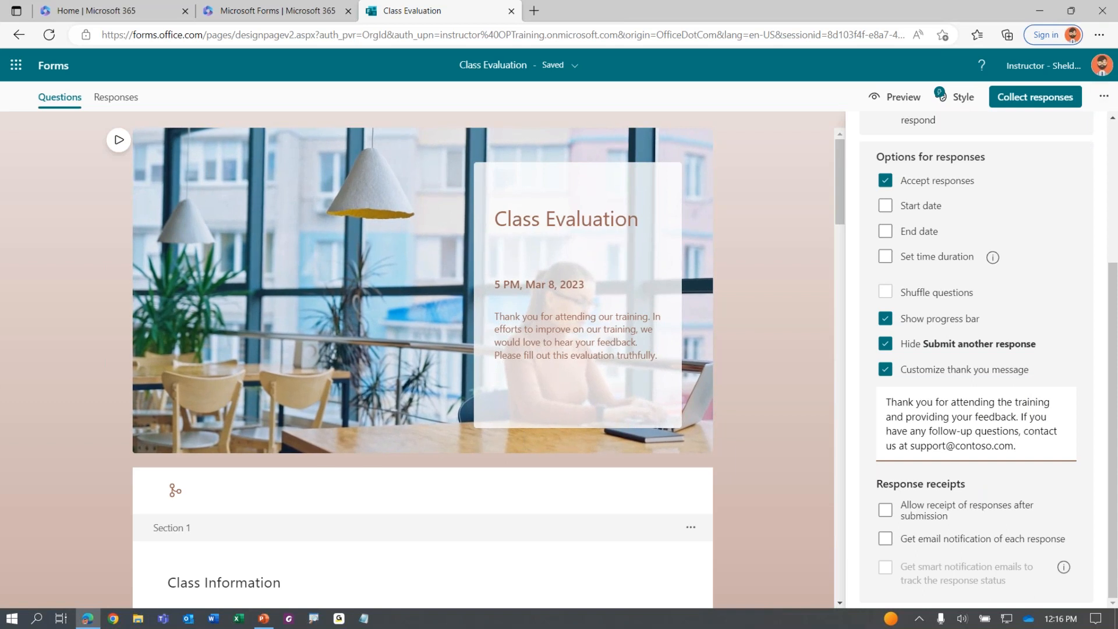
Close the Settings pane and dismiss the options menu to show the full Class Evaluation editor
{"action": "left_click", "coordinate": [1102, 106]}
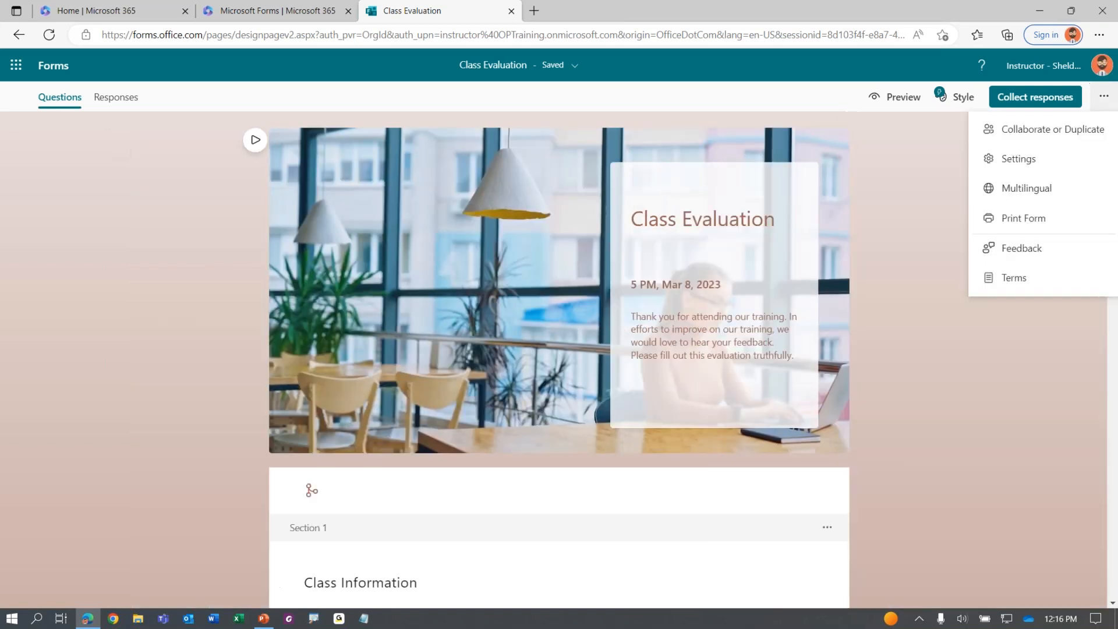
{"action": "left_click", "coordinate": [919, 360]}
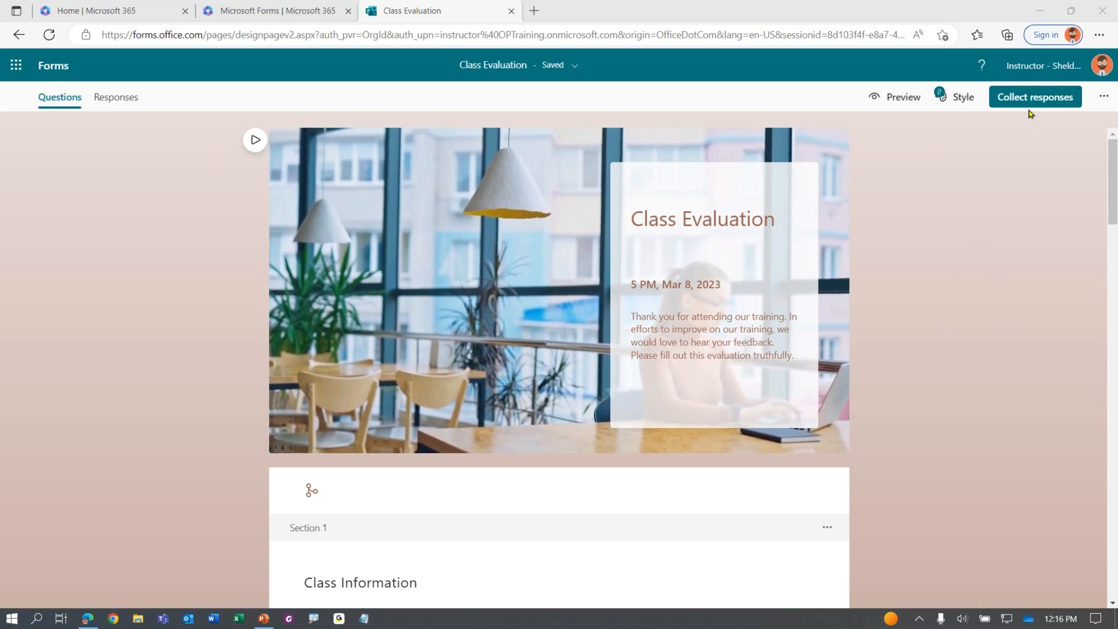
{"action": "key", "text": "ctrl"}
{"action": "key", "text": "ctrl"}
{"action": "key", "text": "ctrl"}
{"action": "key", "text": "ctrl"}
{"action": "key", "text": "ctrl"}
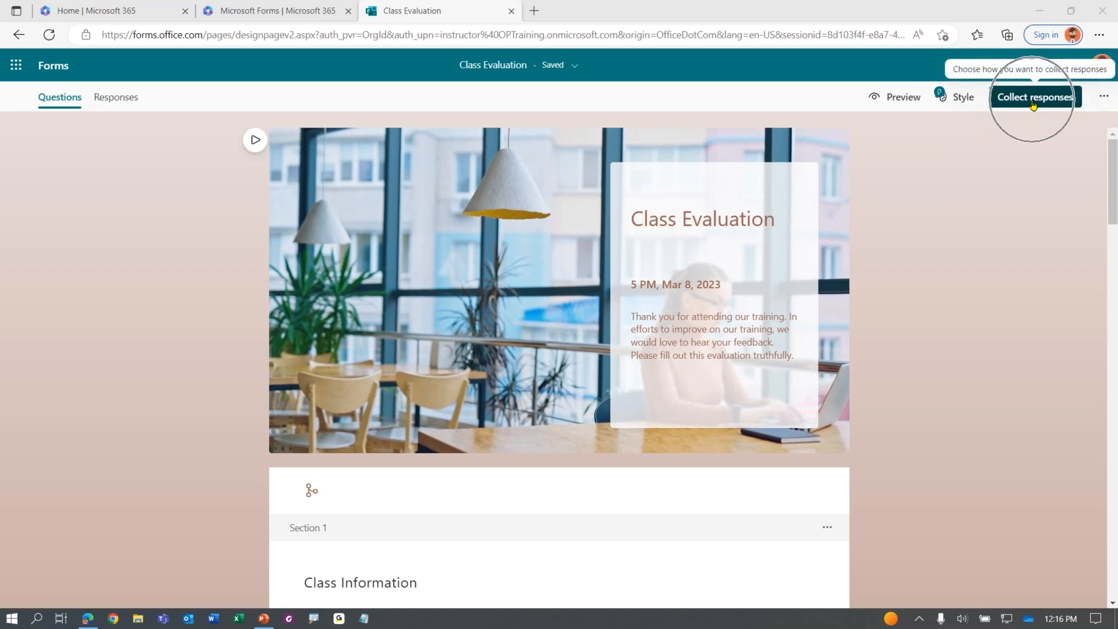
{"action": "key", "text": "ctrl"}
{"action": "key", "text": "ctrl"}
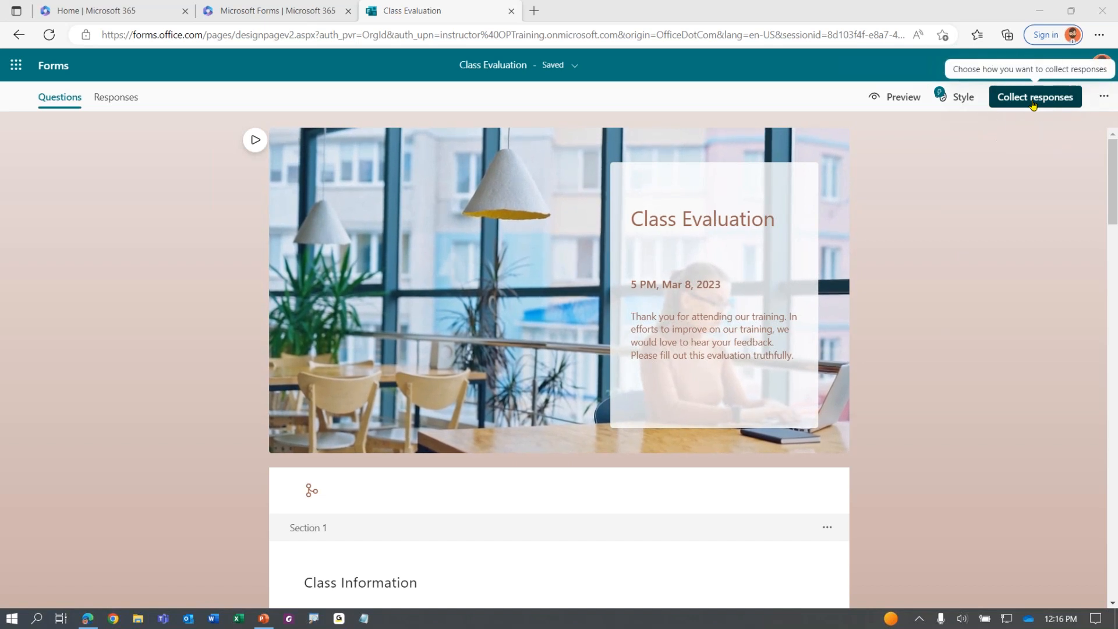
In Collect responses, show the Outlook e-mail invitation option for organization members
{"action": "left_click", "coordinate": [1032, 99]}
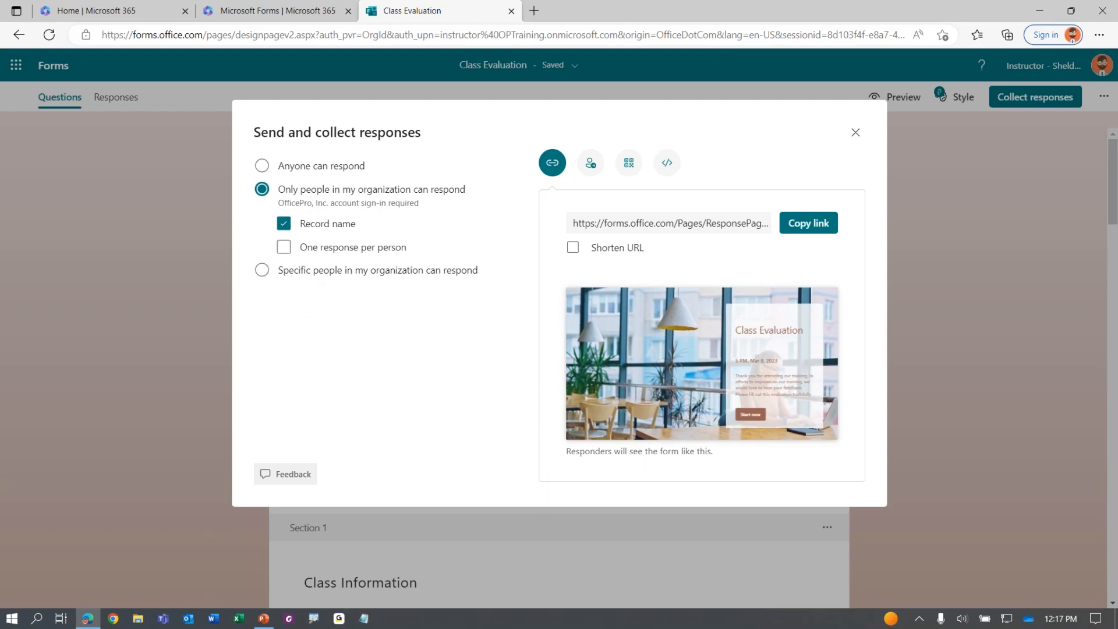
{"action": "left_click", "coordinate": [306, 230]}
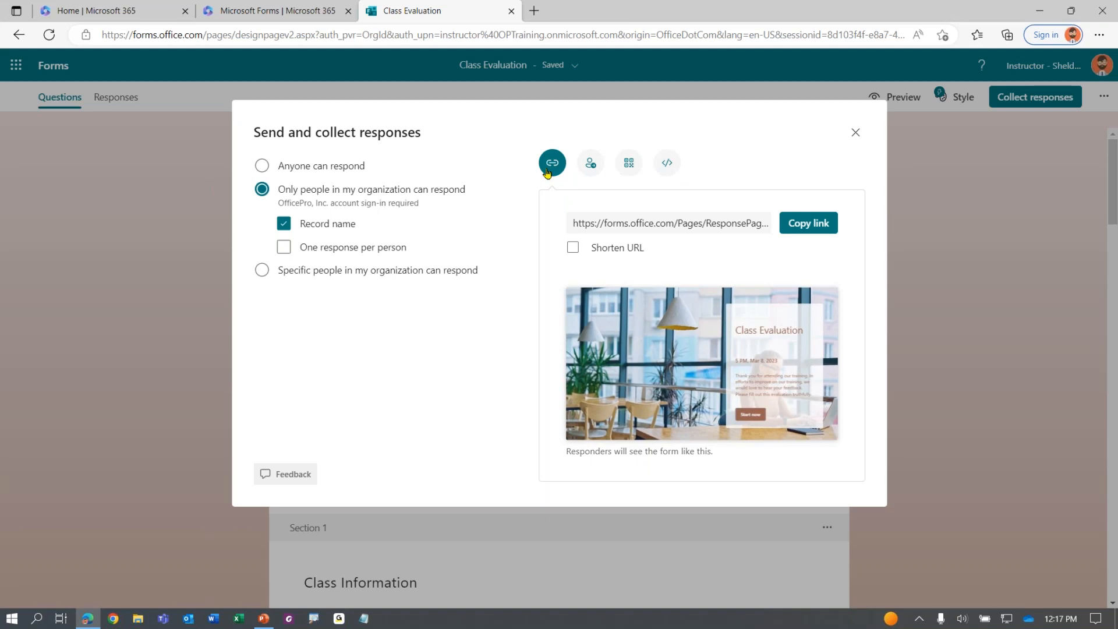
{"action": "key", "text": "ctrl"}
{"action": "key", "text": "ctrl"}
{"action": "key", "text": "ctrl"}
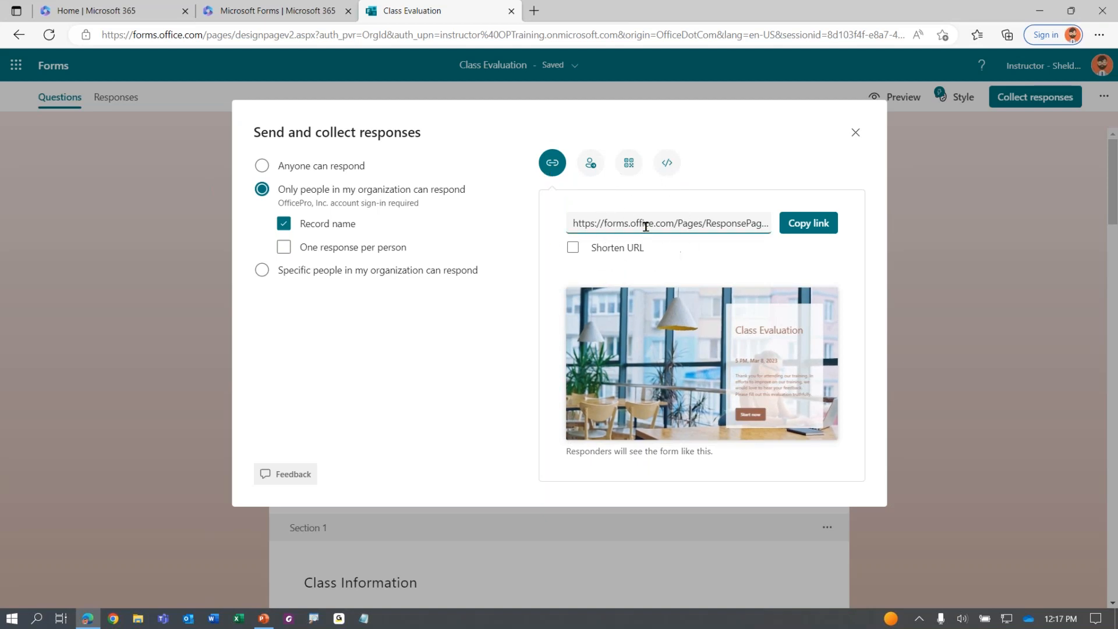
{"action": "key", "text": "ctrl"}
{"action": "key", "text": "ctrl"}
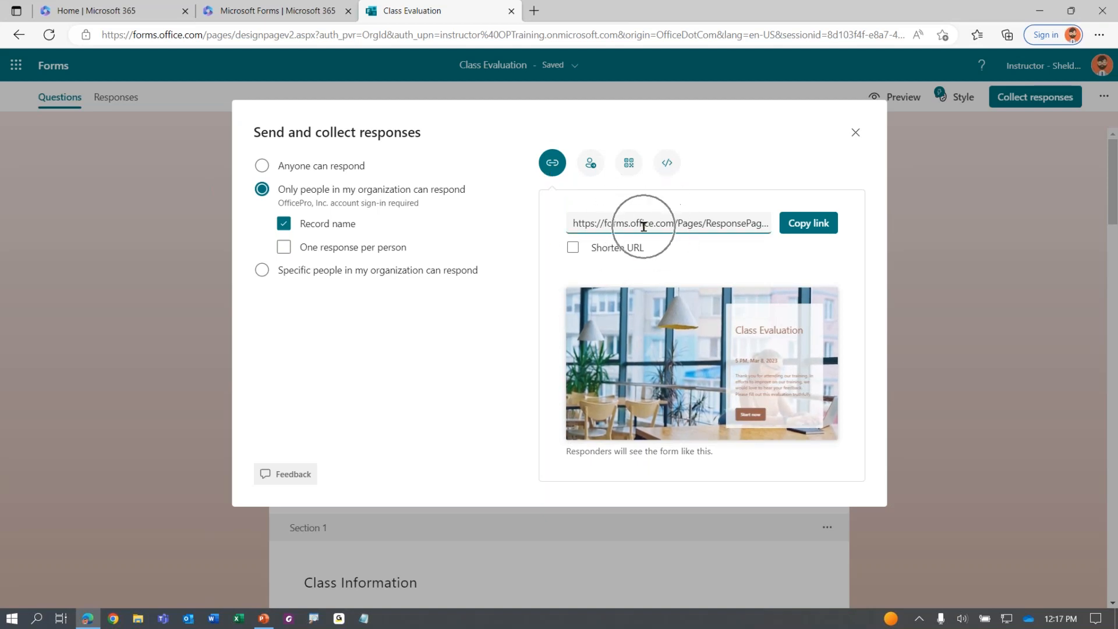
{"action": "left_click", "coordinate": [591, 167]}
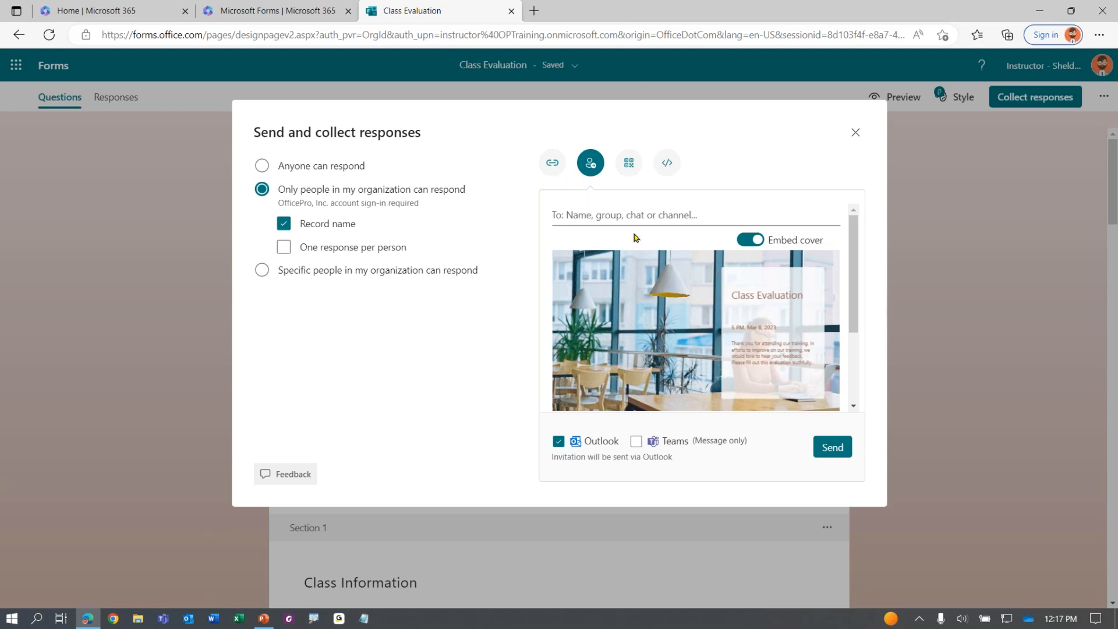
Show the form's QR code
{"action": "left_click", "coordinate": [630, 166]}
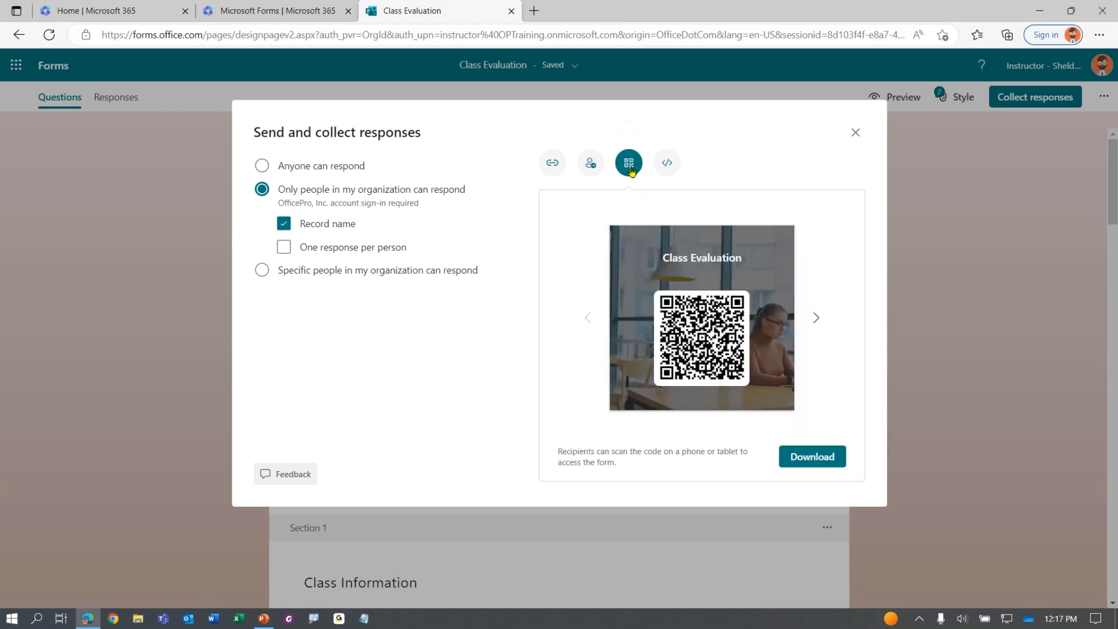
{"action": "left_click", "coordinate": [699, 327]}
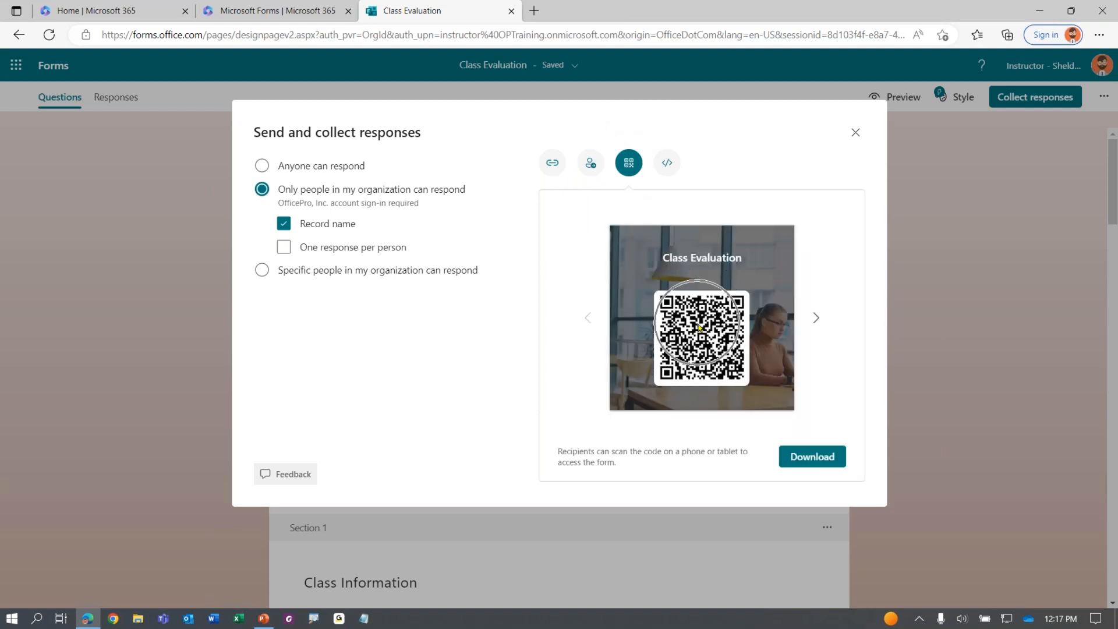
{"action": "left_click", "coordinate": [698, 325]}
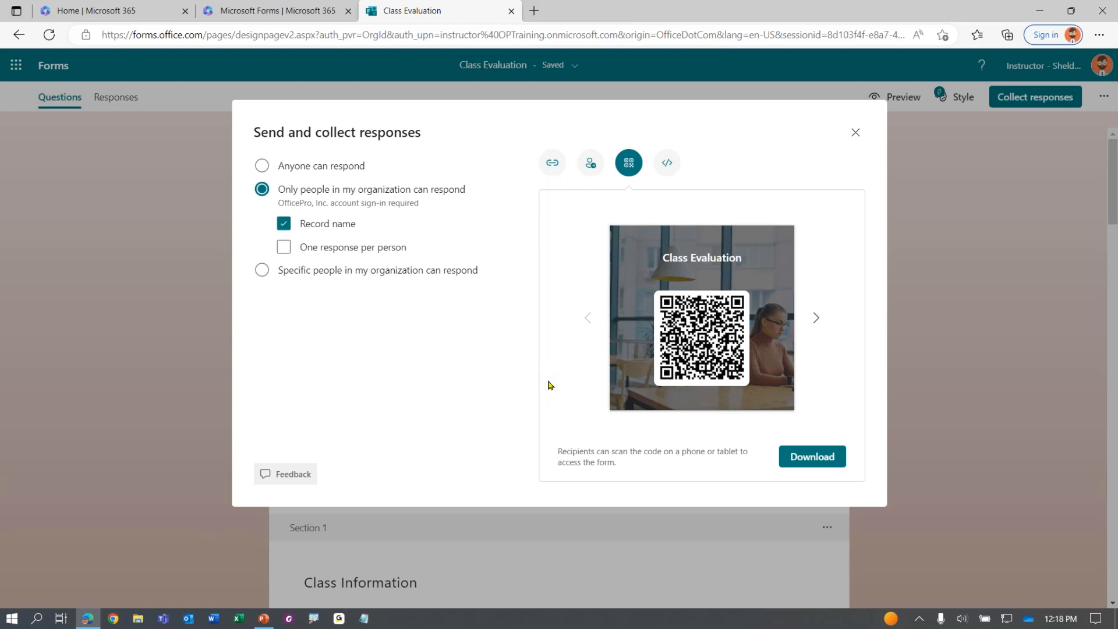
Show the Embed code and select the whole iframe snippet
{"action": "left_click", "coordinate": [669, 162]}
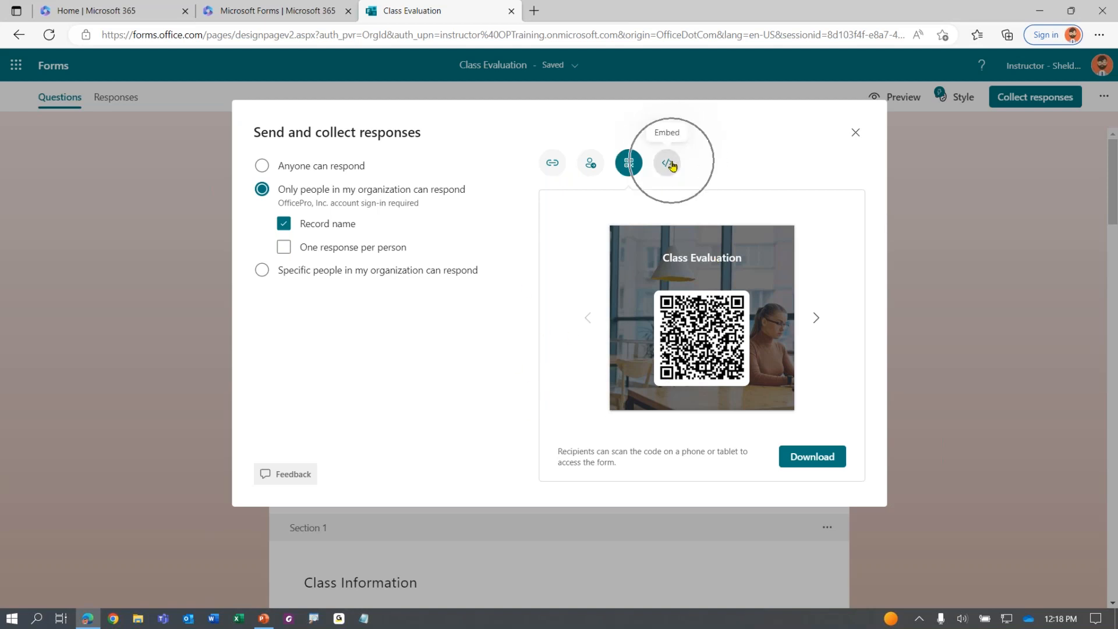
{"action": "left_click", "coordinate": [646, 256]}
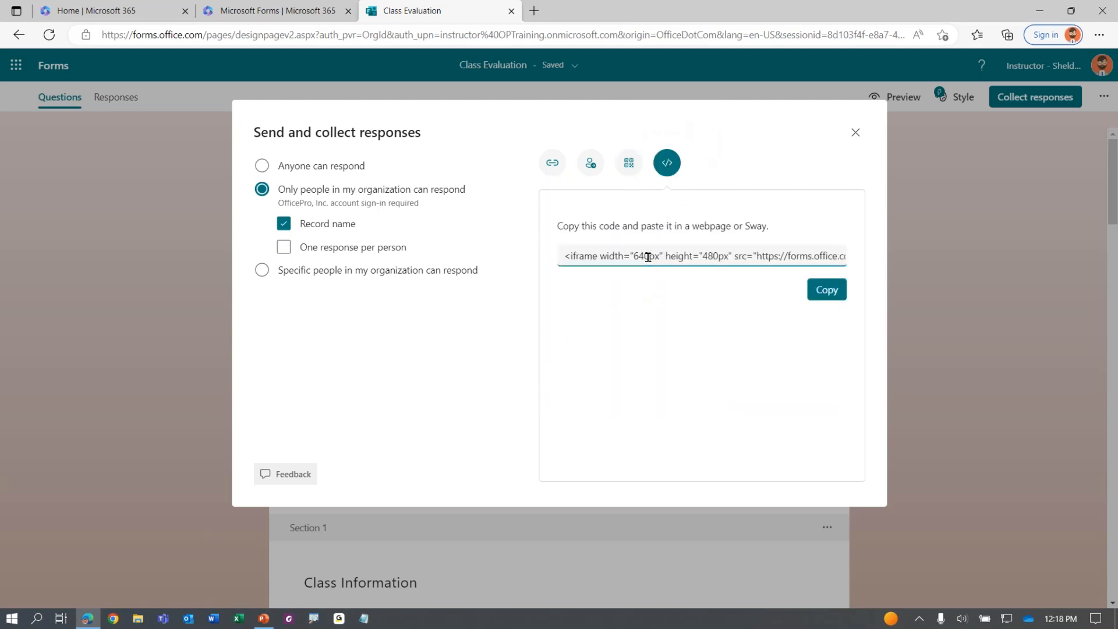
{"action": "left_click_drag", "start_coordinate": [562, 256], "coordinate": [870, 249]}
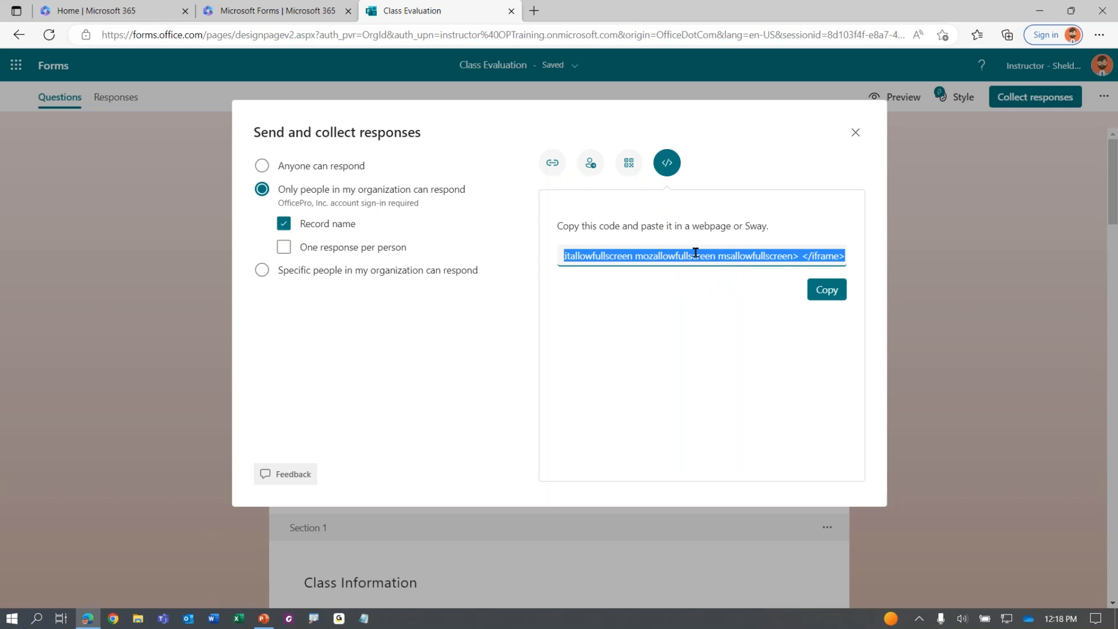
Copy the form's full response link from the Send and collect responses dialog
{"action": "left_click", "coordinate": [553, 164]}
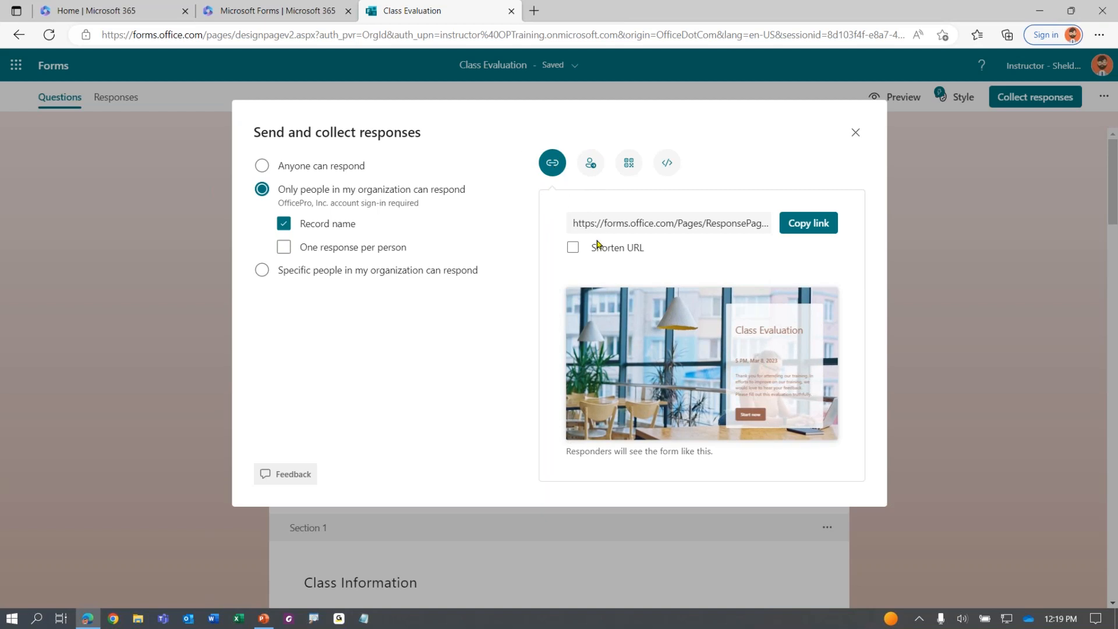
{"action": "left_click", "coordinate": [656, 223]}
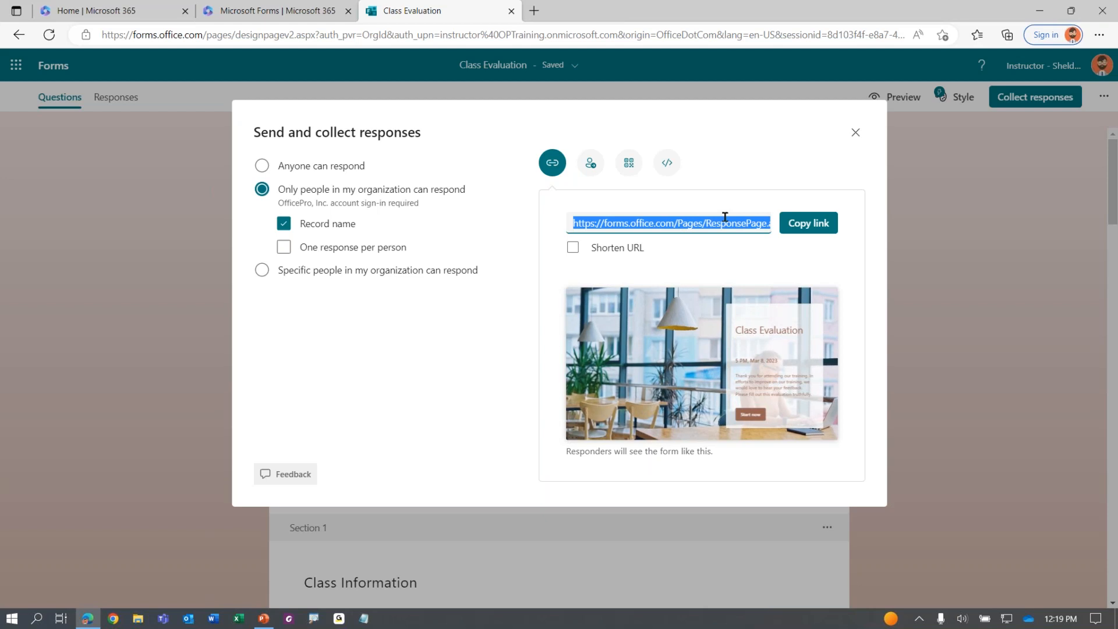
{"action": "left_click", "coordinate": [808, 222]}
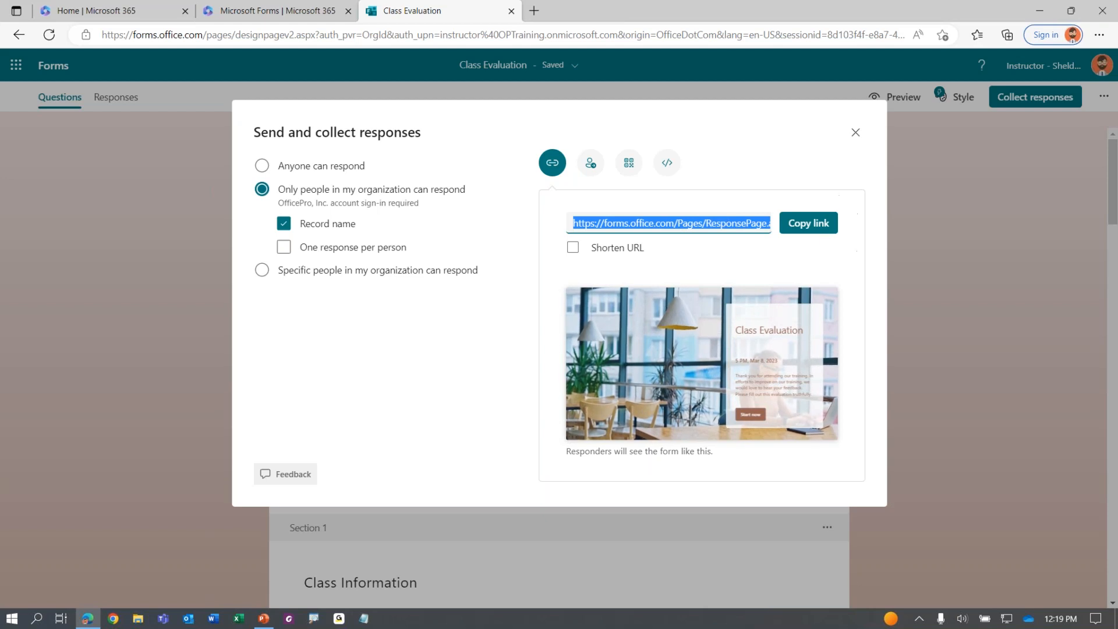
Shorten the response link, copy the short URL and open a new Edge tab
{"action": "left_click", "coordinate": [576, 248]}
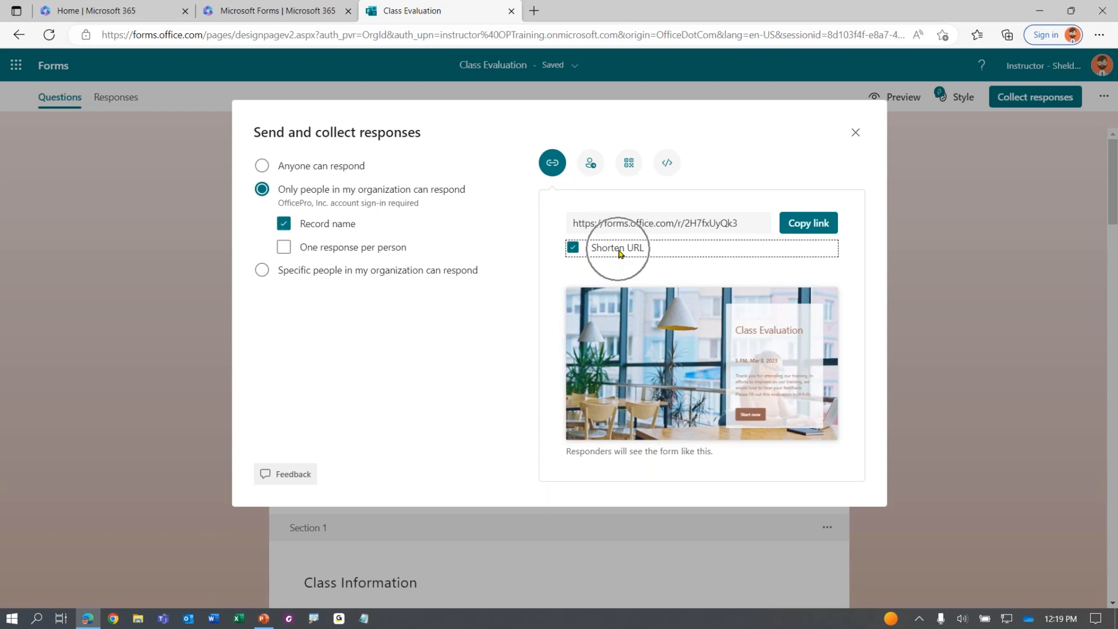
{"action": "left_click", "coordinate": [701, 222]}
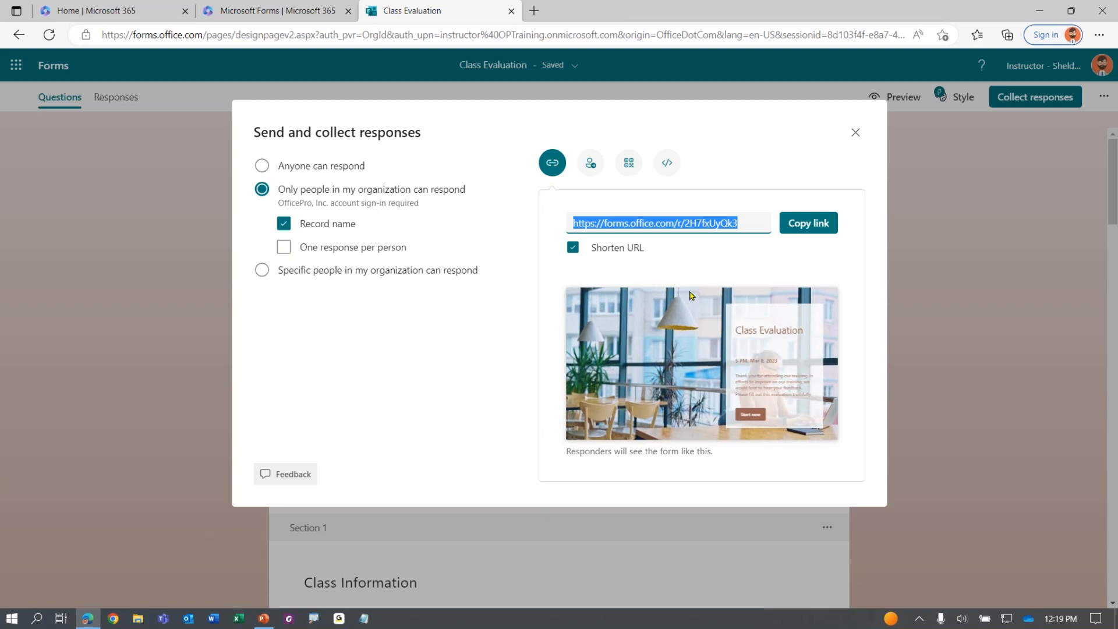
{"action": "left_click", "coordinate": [806, 227]}
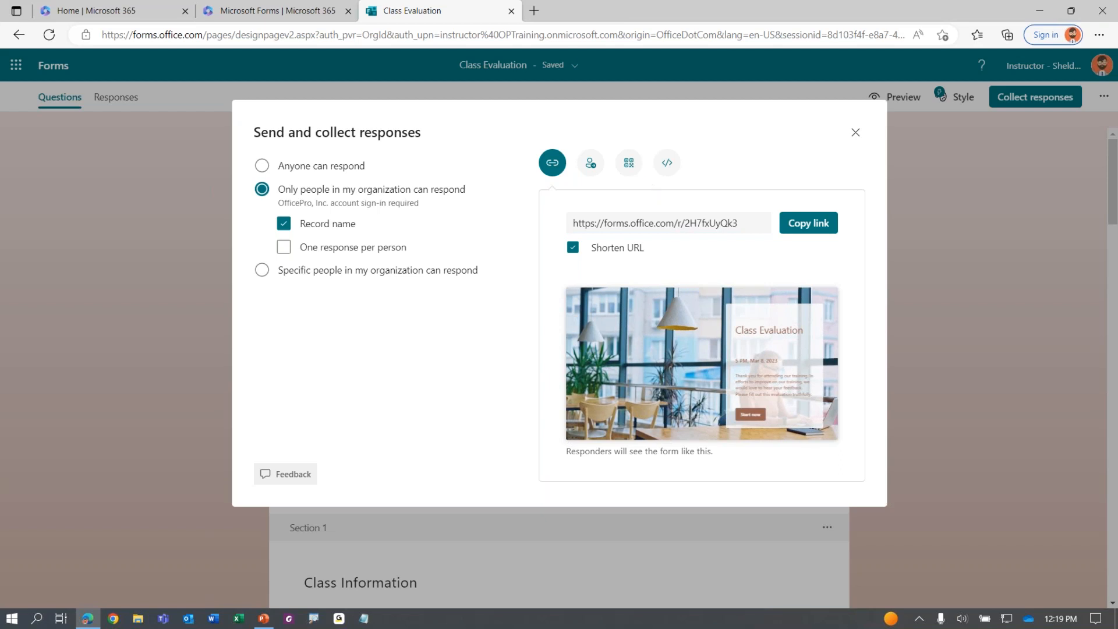
{"action": "left_click", "coordinate": [534, 13]}
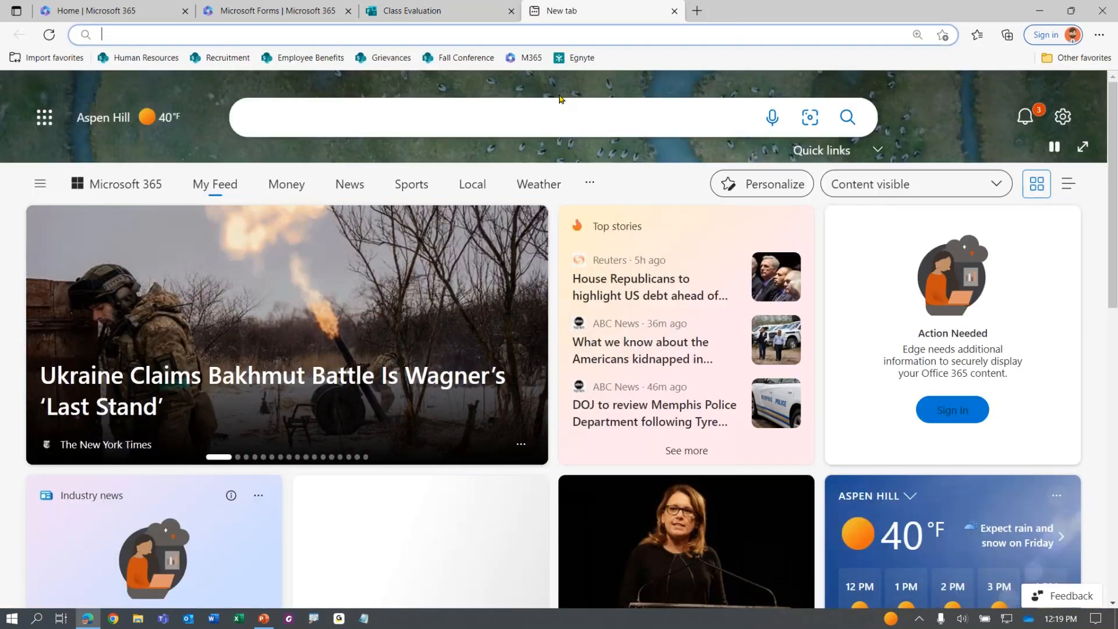
Open the pasted short form link and start the survey
{"action": "key", "text": "ctrl+v"}
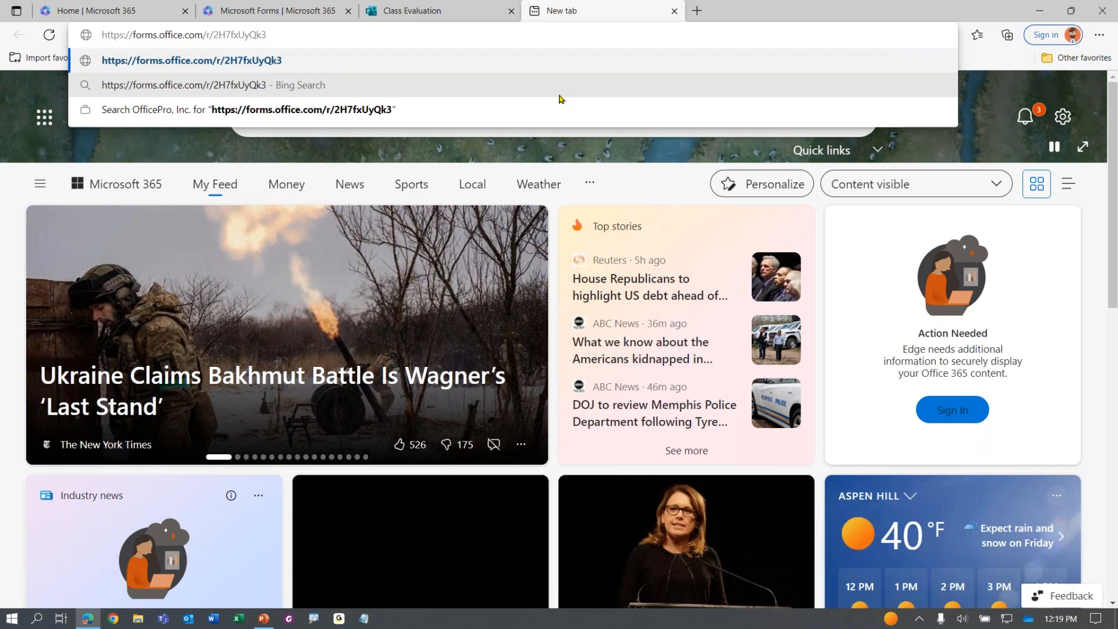
{"action": "key", "text": "Return"}
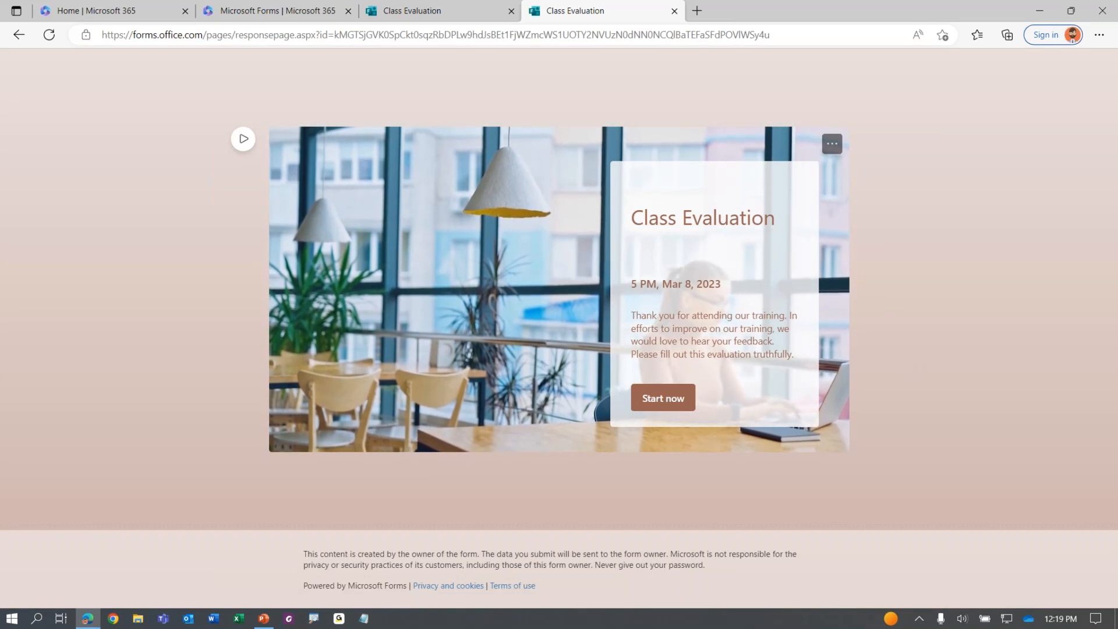
{"action": "left_click", "coordinate": [664, 401]}
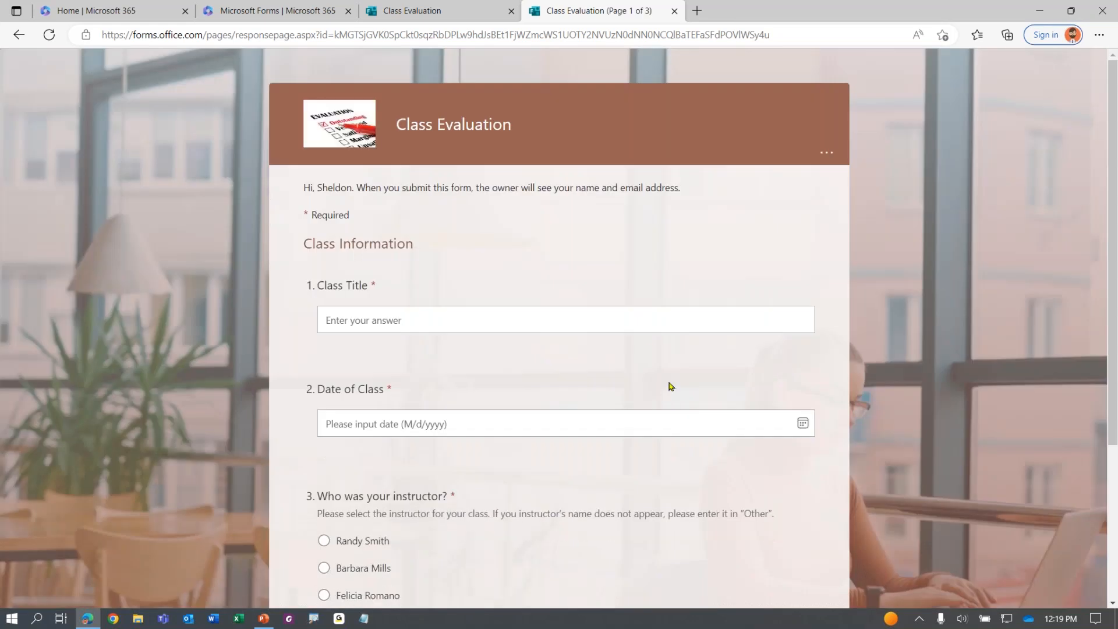
{"action": "scroll", "coordinate": [649, 373], "scroll_direction": "down", "scroll_amount": 4}
{"action": "scroll", "coordinate": [640, 390], "scroll_direction": "up", "scroll_amount": 4}
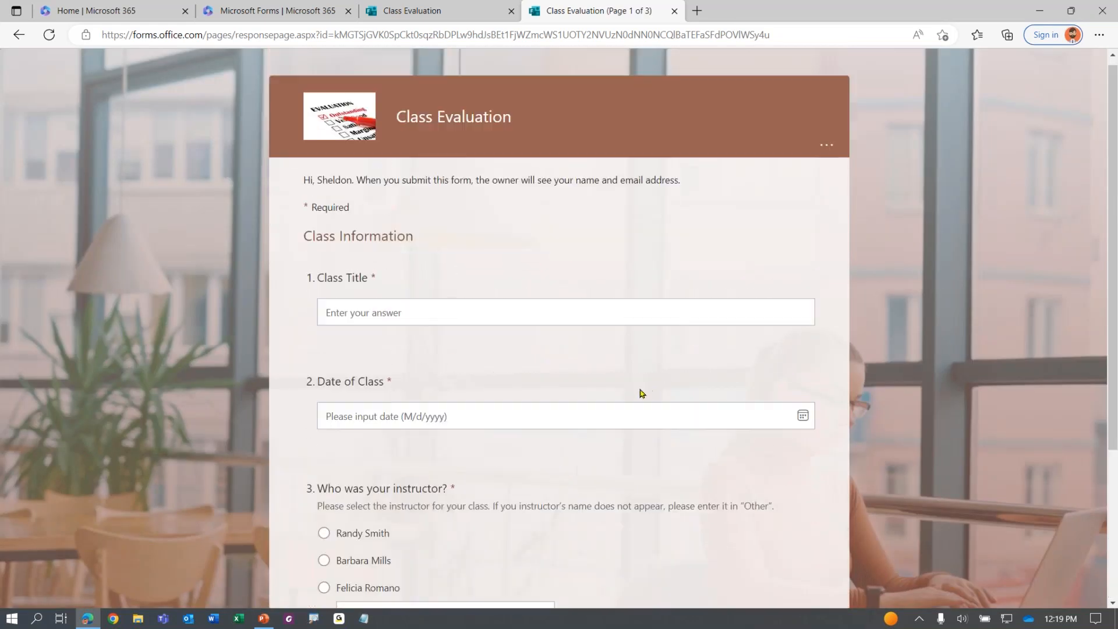
Answer page 1: class title MS Teams, date 3/6/2023, first listed instructor
{"action": "left_click", "coordinate": [450, 314]}
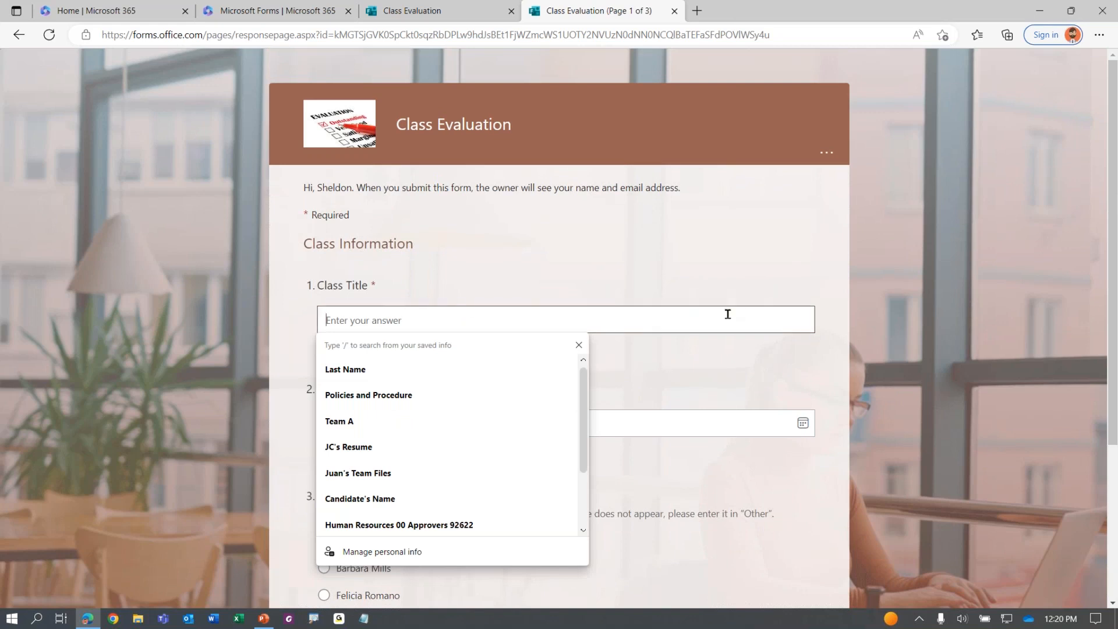
{"action": "type", "text": "MS Teams"}
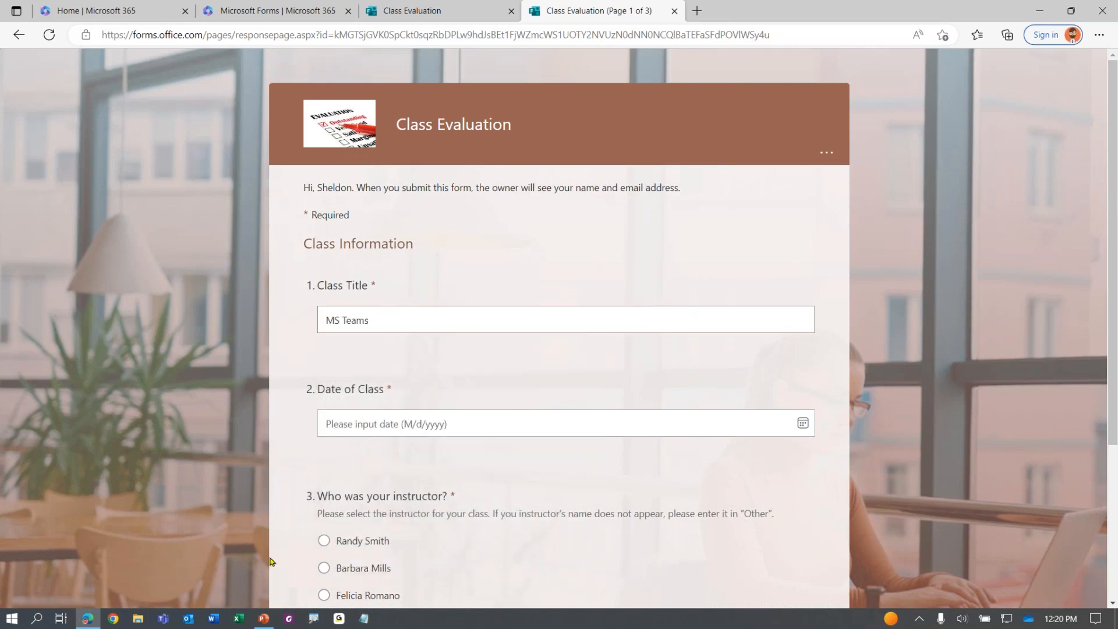
{"action": "left_click", "coordinate": [438, 425]}
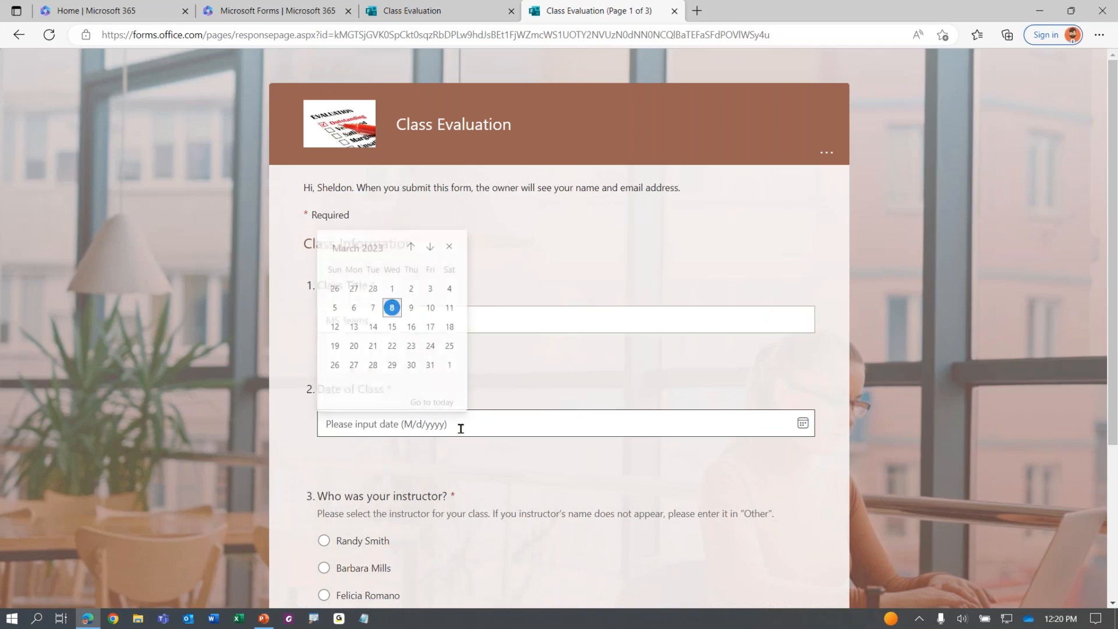
{"action": "left_click", "coordinate": [353, 305]}
{"action": "scroll", "coordinate": [429, 349], "scroll_direction": "down", "scroll_amount": 2}
{"action": "scroll", "coordinate": [431, 348], "scroll_direction": "down", "scroll_amount": 1}
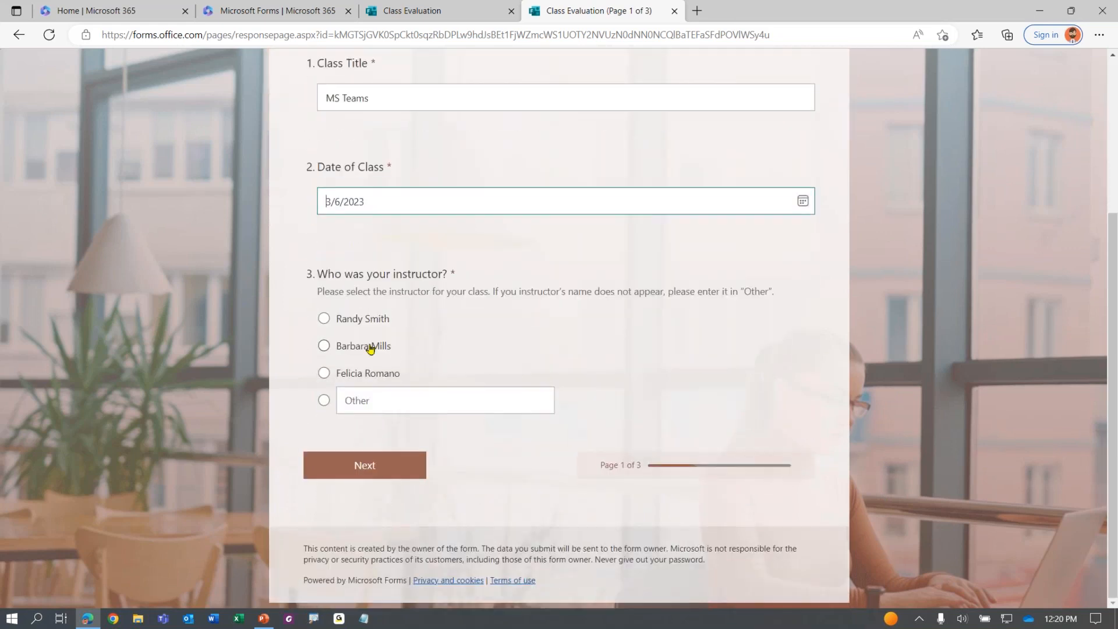
{"action": "left_click", "coordinate": [324, 318]}
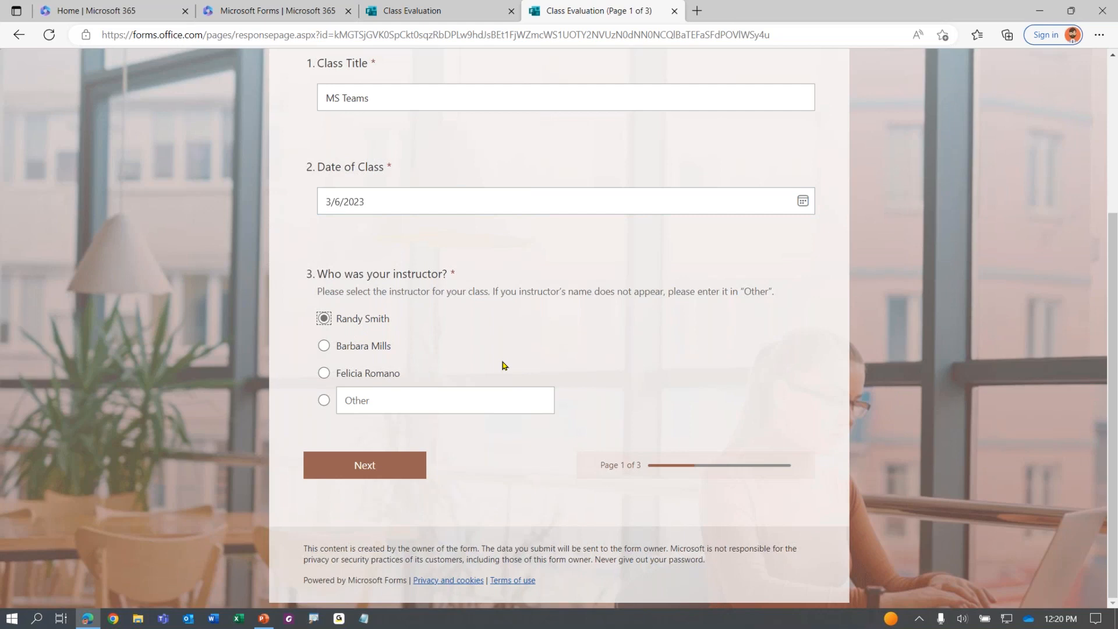
{"action": "left_click", "coordinate": [391, 475]}
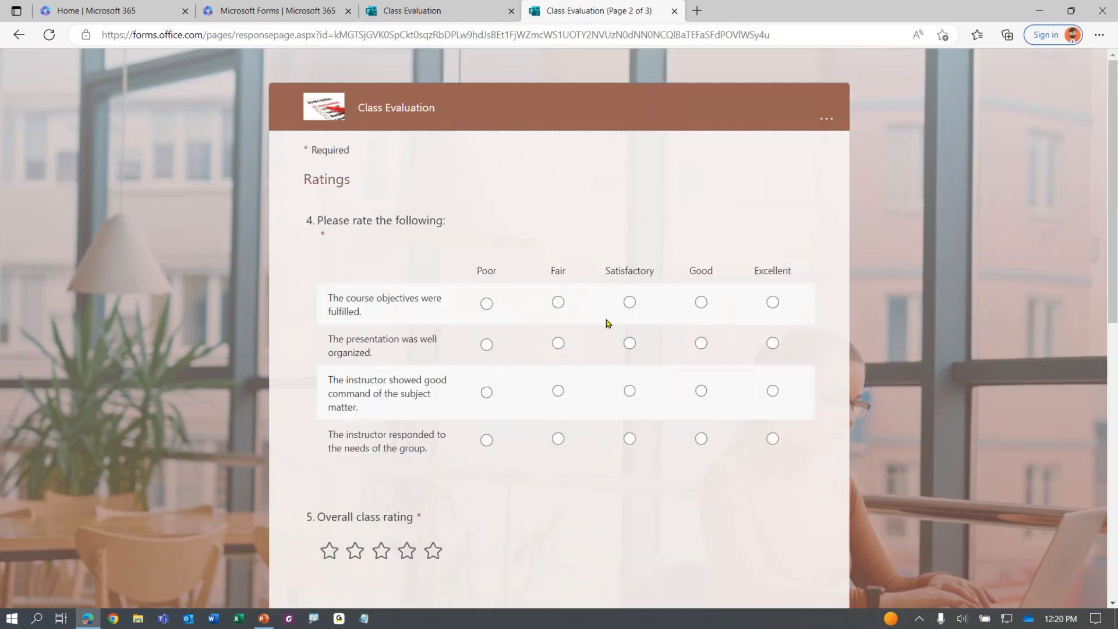
Rate the matrix Satisfactory, Good, Excellent, Good and give four stars overall
{"action": "left_click", "coordinate": [629, 302]}
{"action": "left_click", "coordinate": [701, 343]}
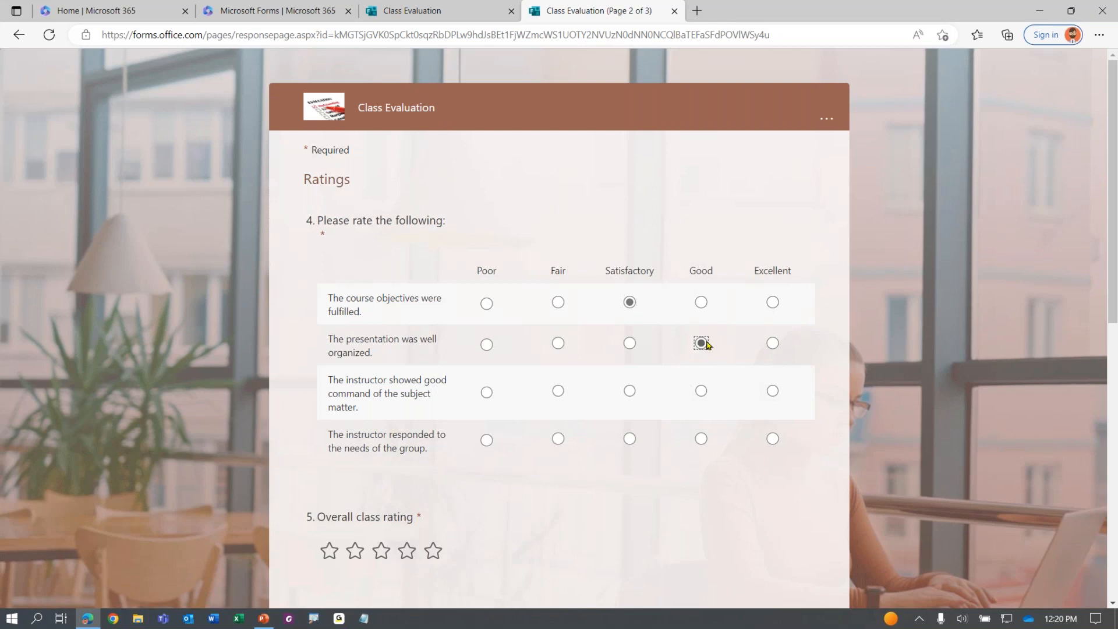
{"action": "left_click", "coordinate": [772, 391]}
{"action": "left_click", "coordinate": [701, 439]}
{"action": "scroll", "coordinate": [638, 420], "scroll_direction": "down", "scroll_amount": 4}
{"action": "left_click", "coordinate": [407, 298]}
Rank Afternoon Session first and rate likelihood to recommend as 7
{"action": "scroll", "coordinate": [524, 344], "scroll_direction": "down", "scroll_amount": 3}
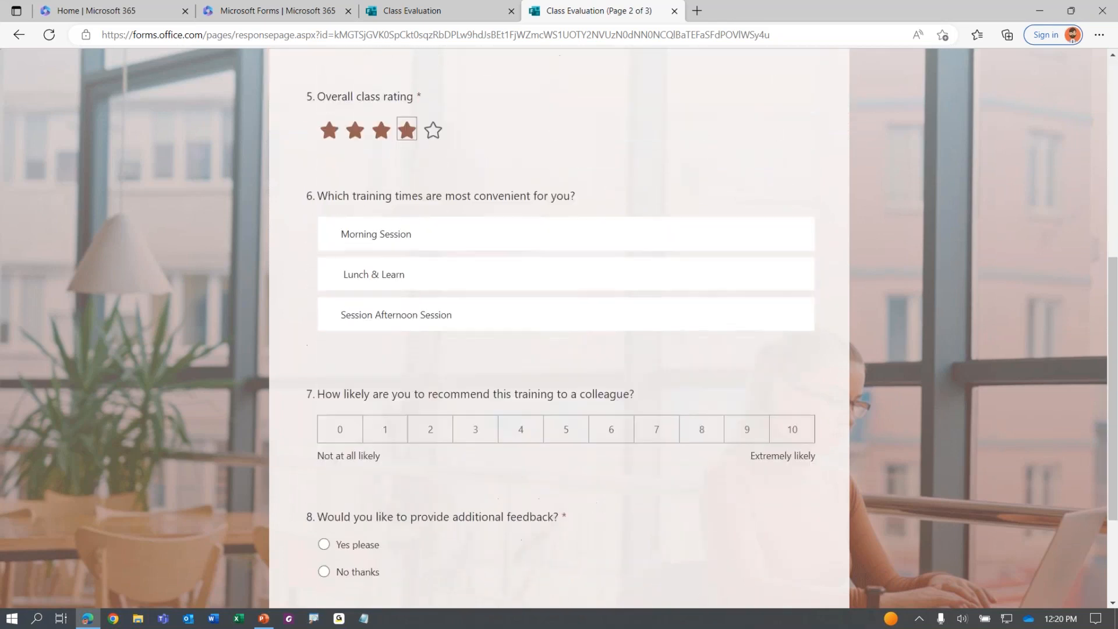
{"action": "left_click_drag", "start_coordinate": [455, 317], "coordinate": [466, 243]}
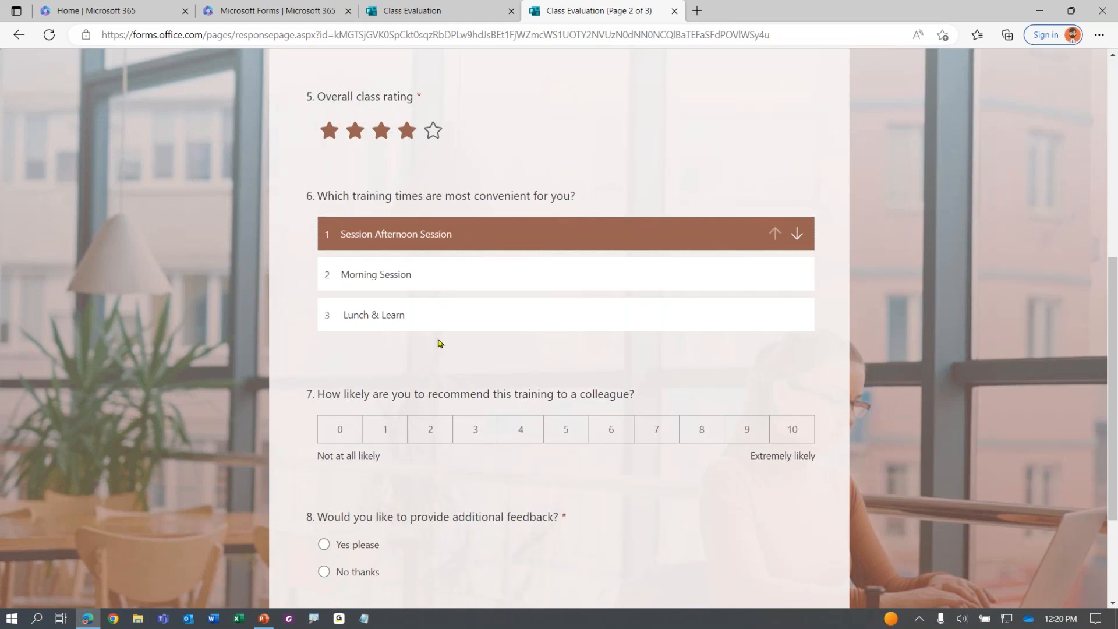
{"action": "scroll", "coordinate": [453, 353], "scroll_direction": "down", "scroll_amount": 2}
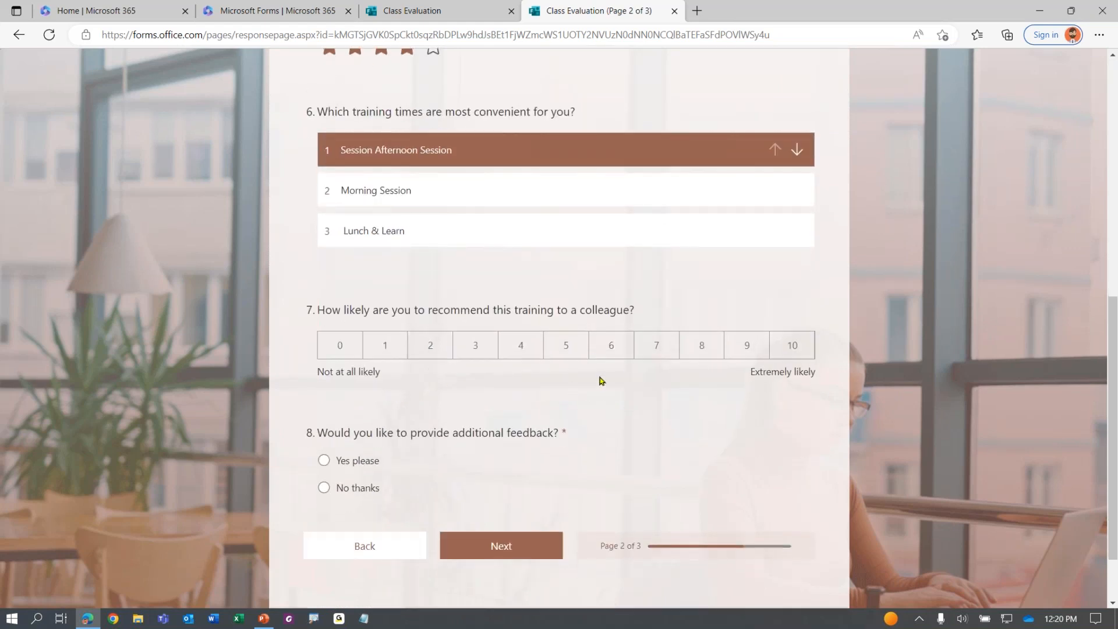
{"action": "left_click", "coordinate": [651, 350]}
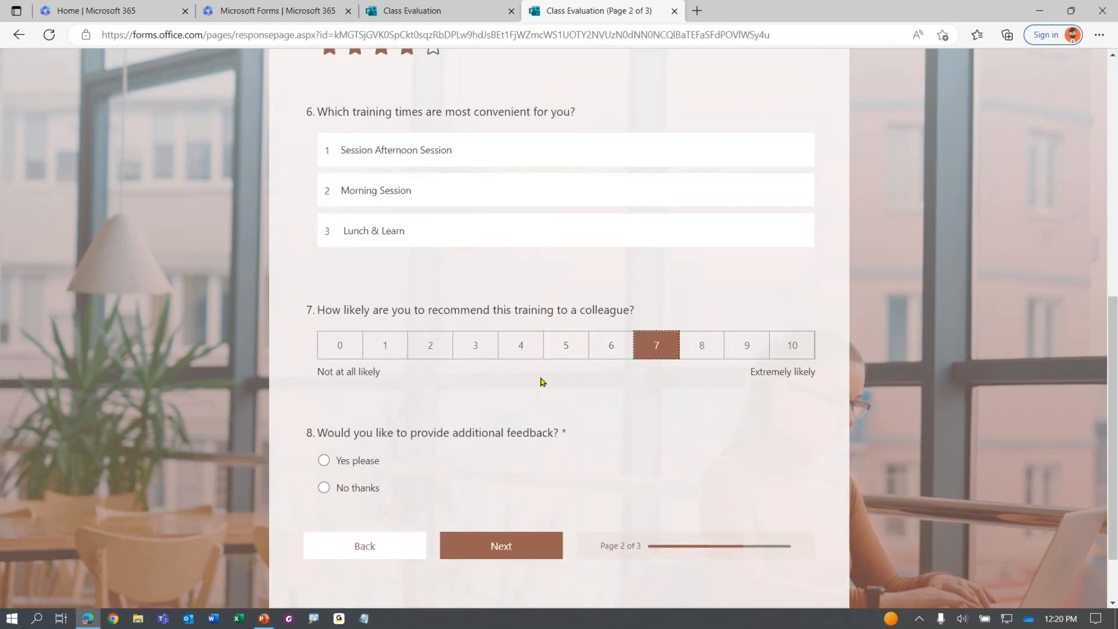
{"action": "scroll", "coordinate": [434, 389], "scroll_direction": "down", "scroll_amount": 2}
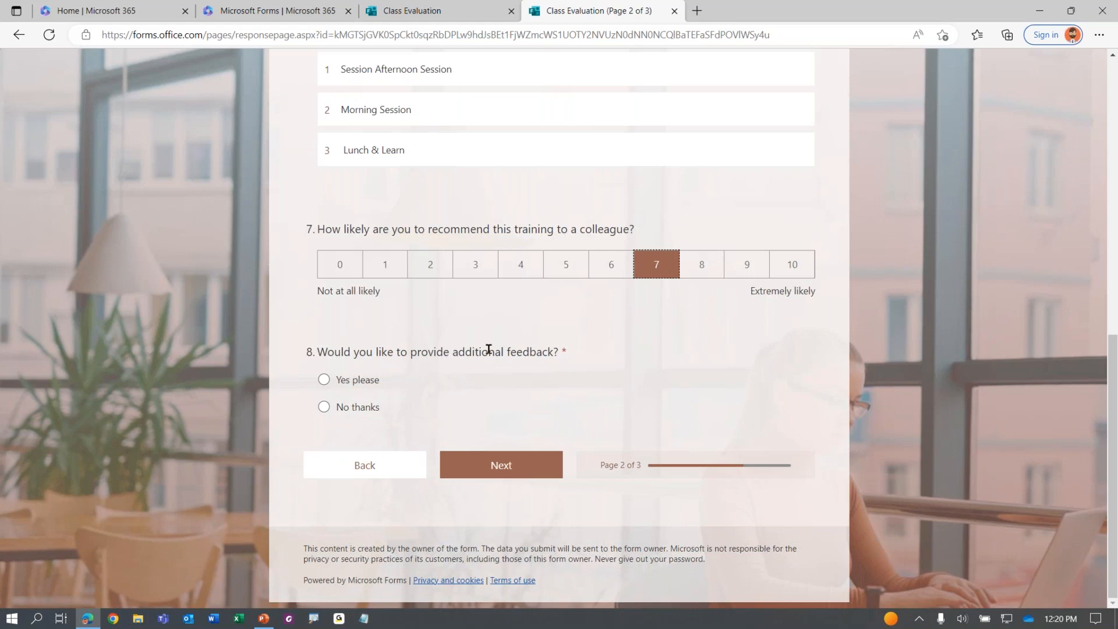
Answer the additional-feedback question and continue to the next page
{"action": "left_click", "coordinate": [333, 384]}
{"action": "left_click", "coordinate": [500, 468]}
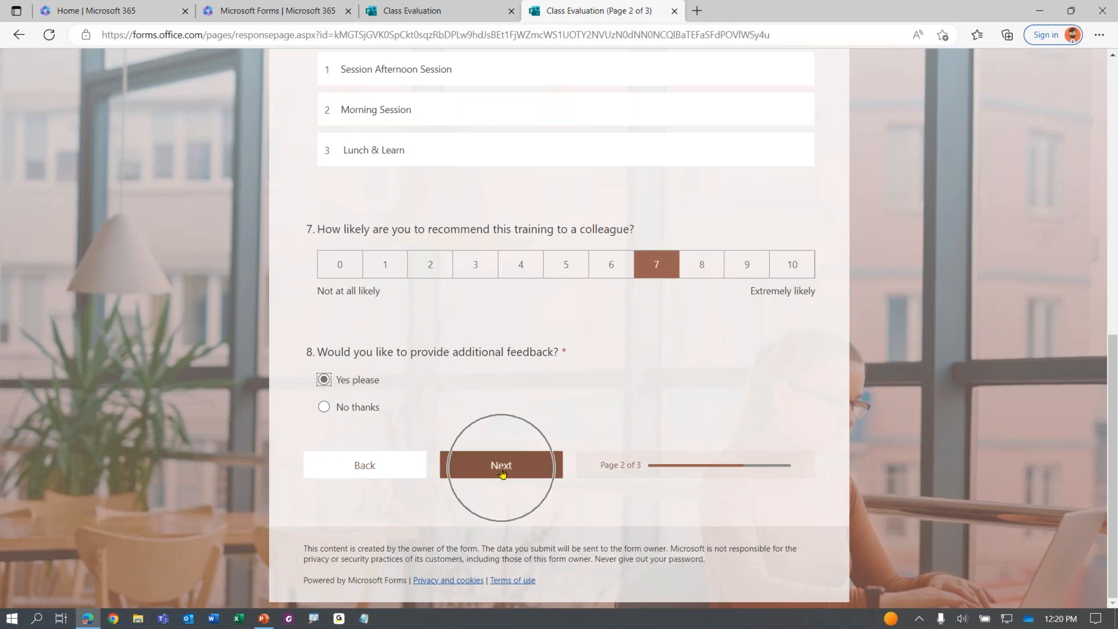
{"action": "key", "text": "ctrl"}
{"action": "key", "text": "ctrl"}
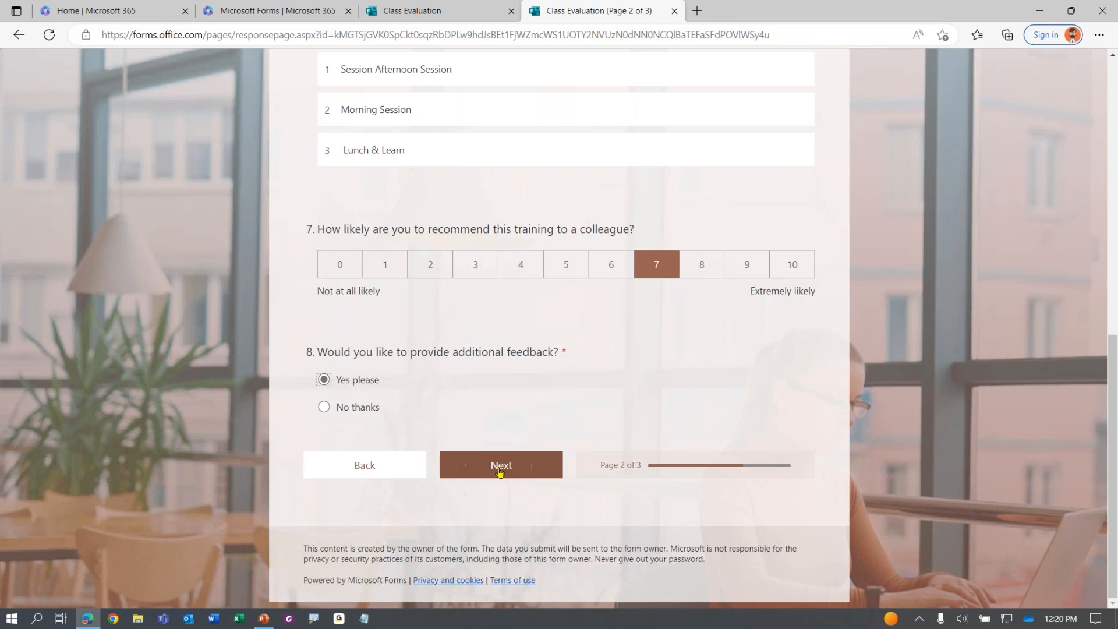
{"action": "key", "text": "ctrl"}
{"action": "left_click", "coordinate": [323, 407]}
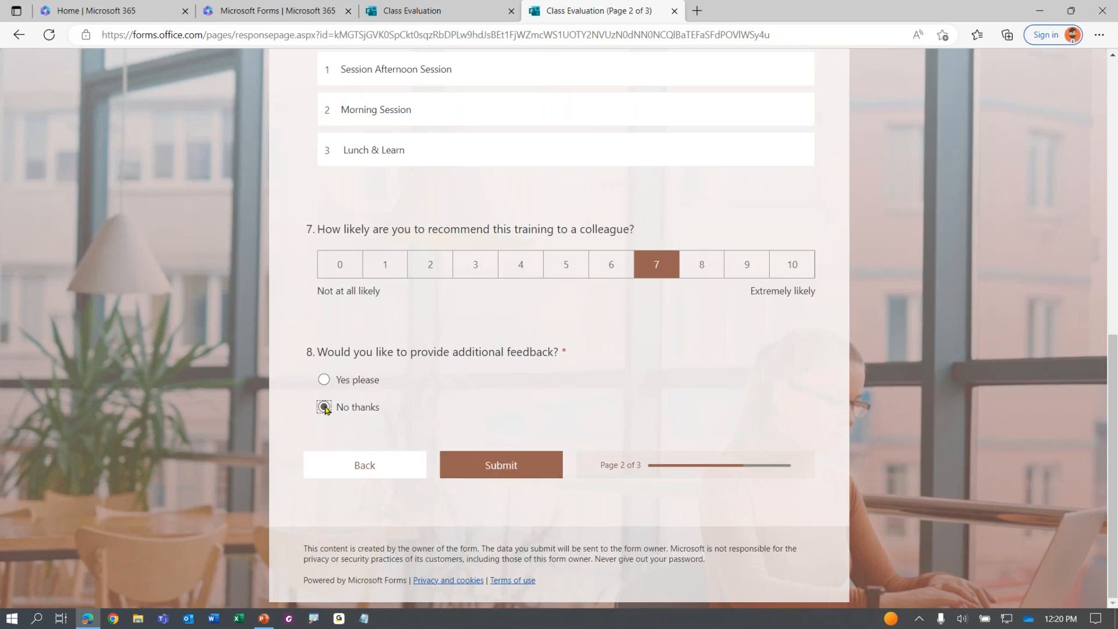
{"action": "left_click", "coordinate": [508, 472]}
Choose Yes please for additional feedback and go to the Additional Feedback page
{"action": "left_click", "coordinate": [344, 382]}
{"action": "left_click", "coordinate": [526, 473]}
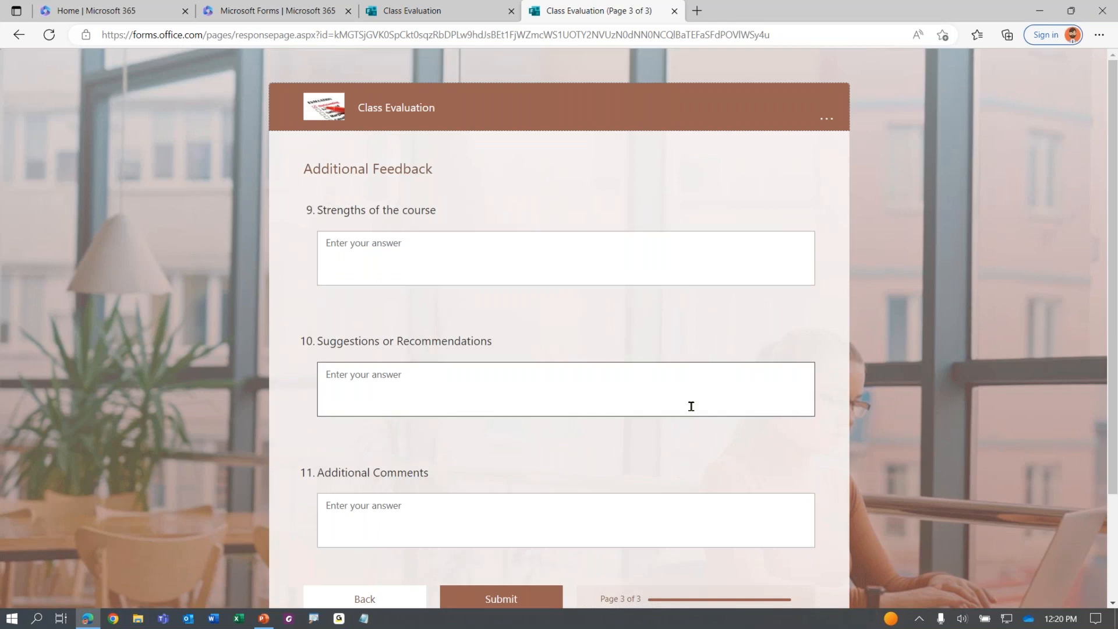
{"action": "scroll", "coordinate": [663, 466], "scroll_direction": "down", "scroll_amount": 3}
{"action": "scroll", "coordinate": [634, 459], "scroll_direction": "up", "scroll_amount": 3}
{"action": "scroll", "coordinate": [619, 421], "scroll_direction": "down", "scroll_amount": 2}
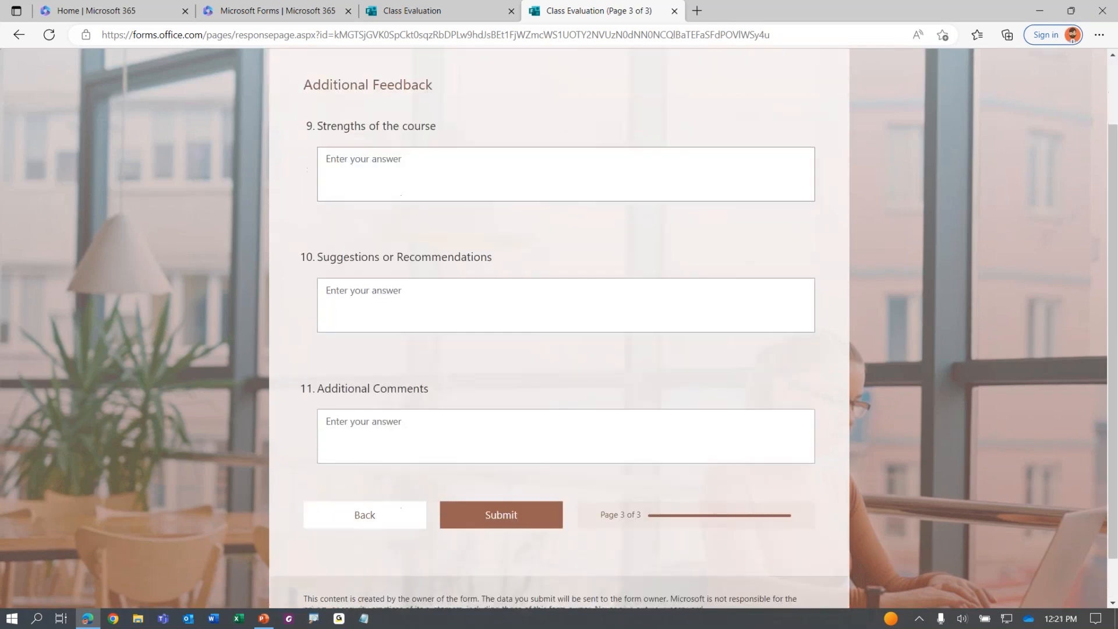
Enter 'Instructor was great' as a strength and 'Provide coffee and do…' as a suggestion, then submit
{"action": "left_click", "coordinate": [435, 186]}
{"action": "type", "text": "Instructor was great@"}
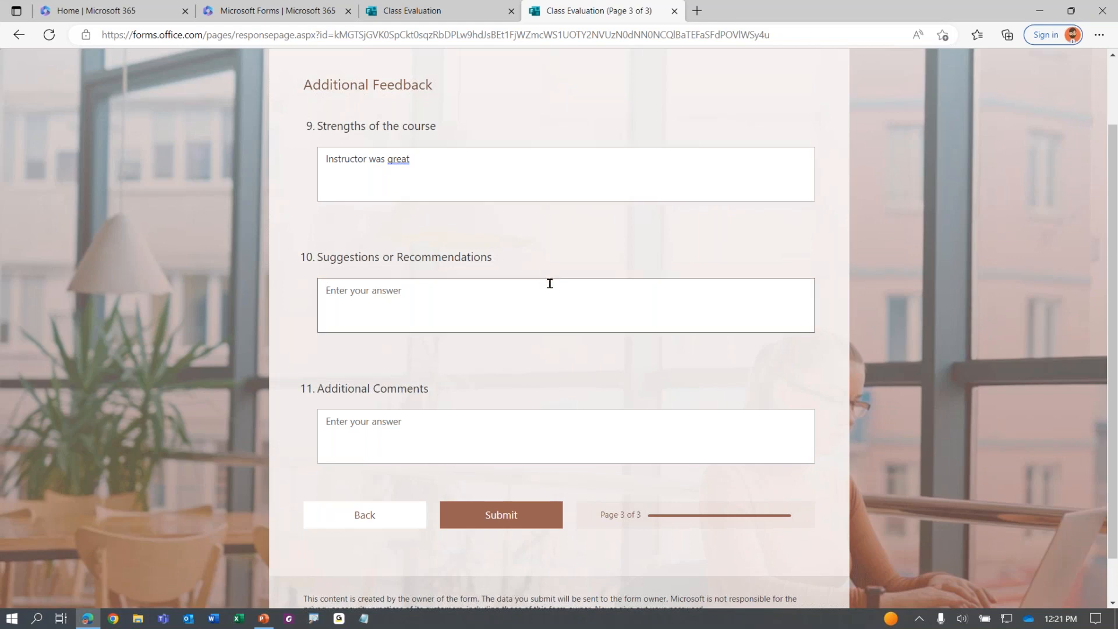
{"action": "type", "text": "Provide coffee and donuts"}
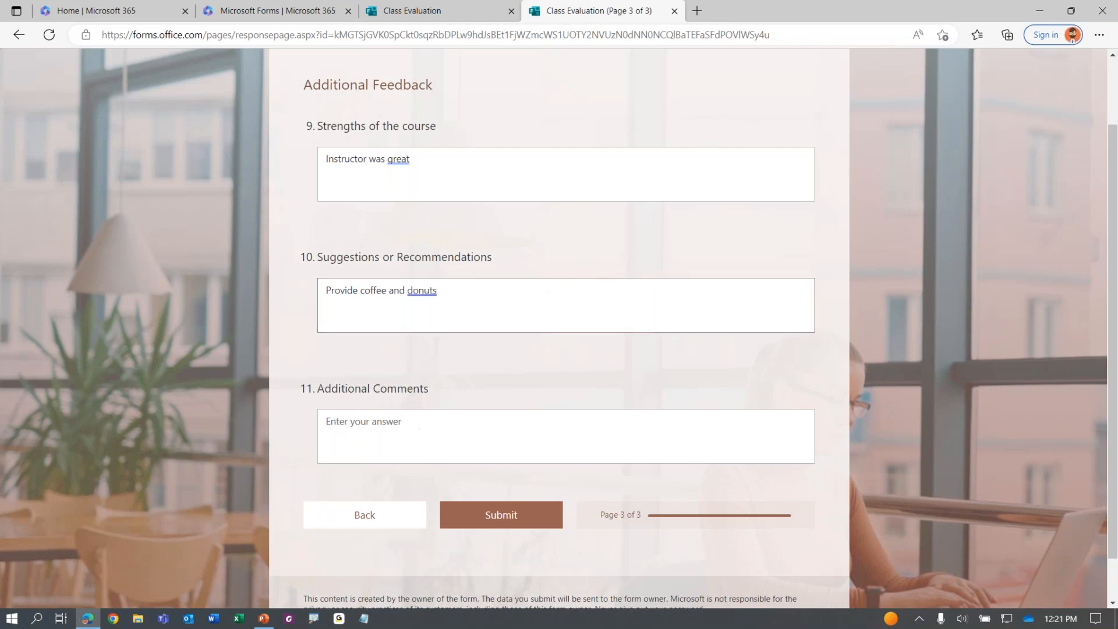
{"action": "left_click", "coordinate": [492, 527]}
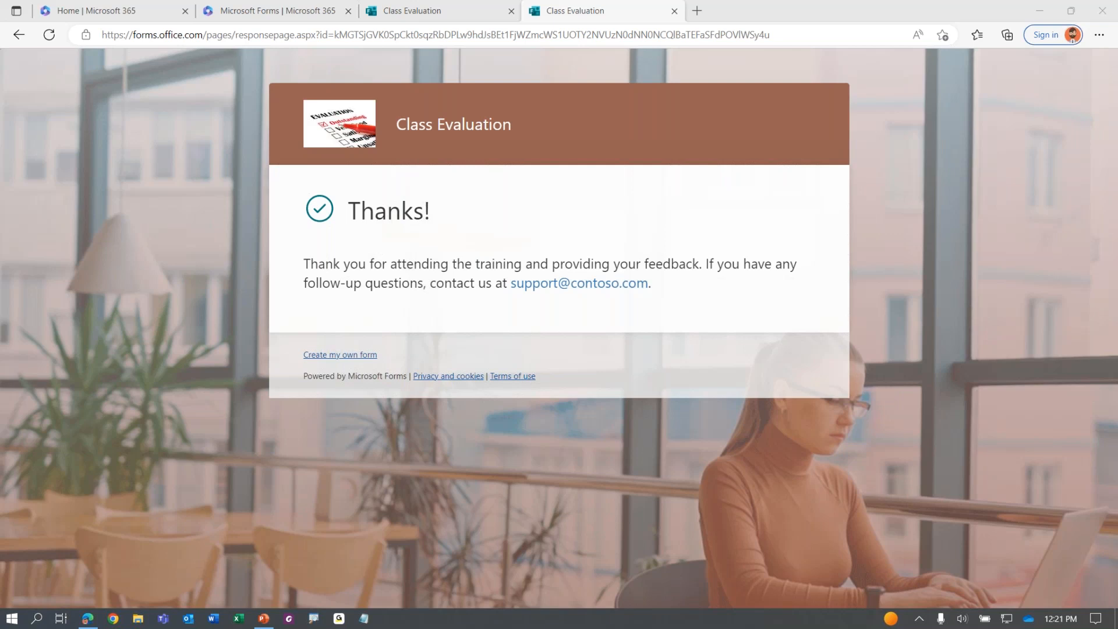
In the second browser, start a response for Excel PivotTables, dated 3/7/2023, with an instructor chosen
{"action": "left_click_drag", "start_coordinate": [1117, 225], "coordinate": [198, 0]}
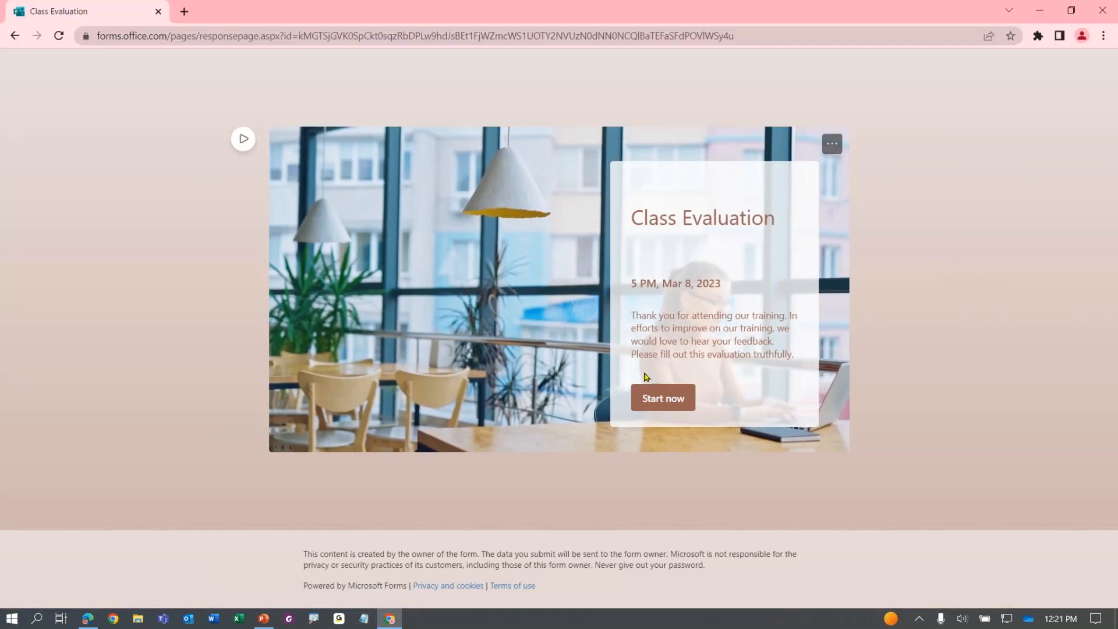
{"action": "left_click", "coordinate": [663, 397]}
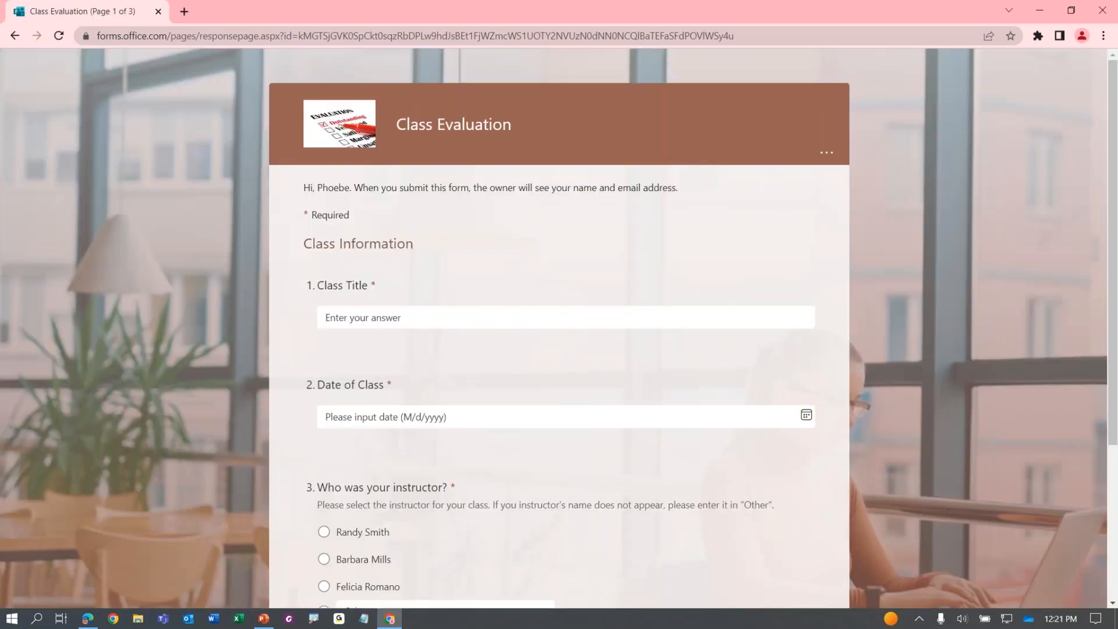
{"action": "left_click", "coordinate": [406, 317]}
{"action": "type", "text": "Excel PiovotTable"}
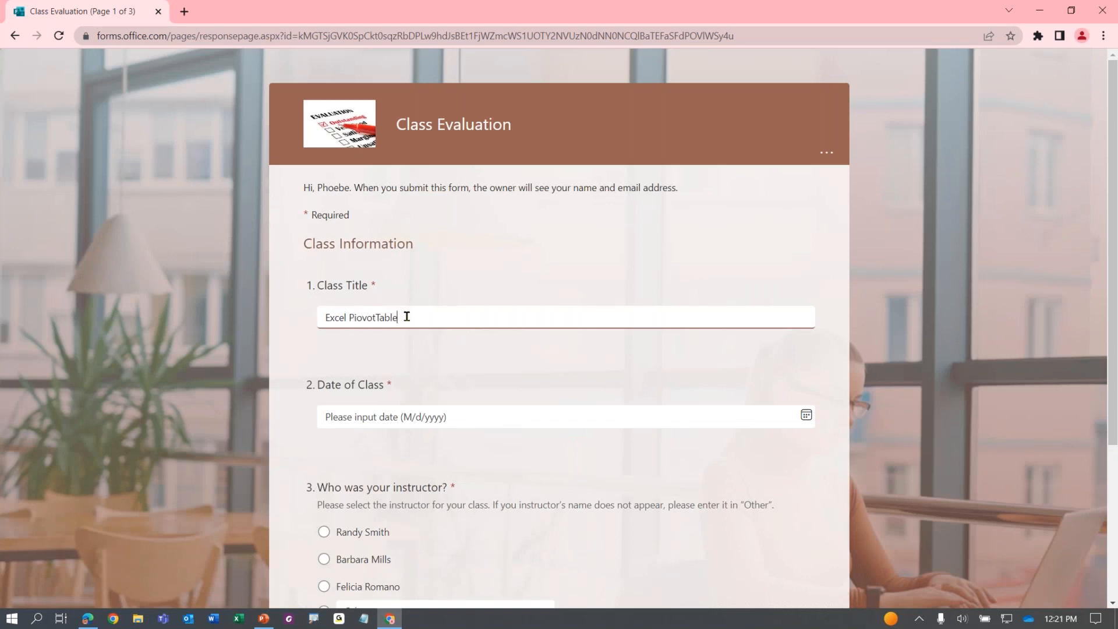
{"action": "key", "text": "BackSpace"}
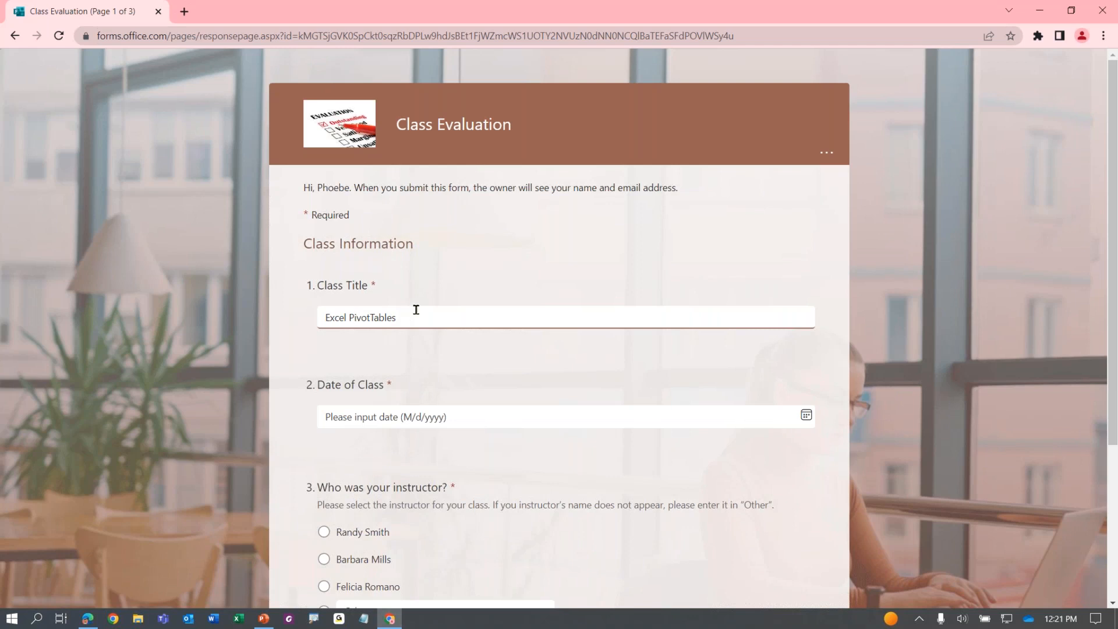
{"action": "left_click", "coordinate": [420, 418]}
{"action": "left_click", "coordinate": [373, 301]}
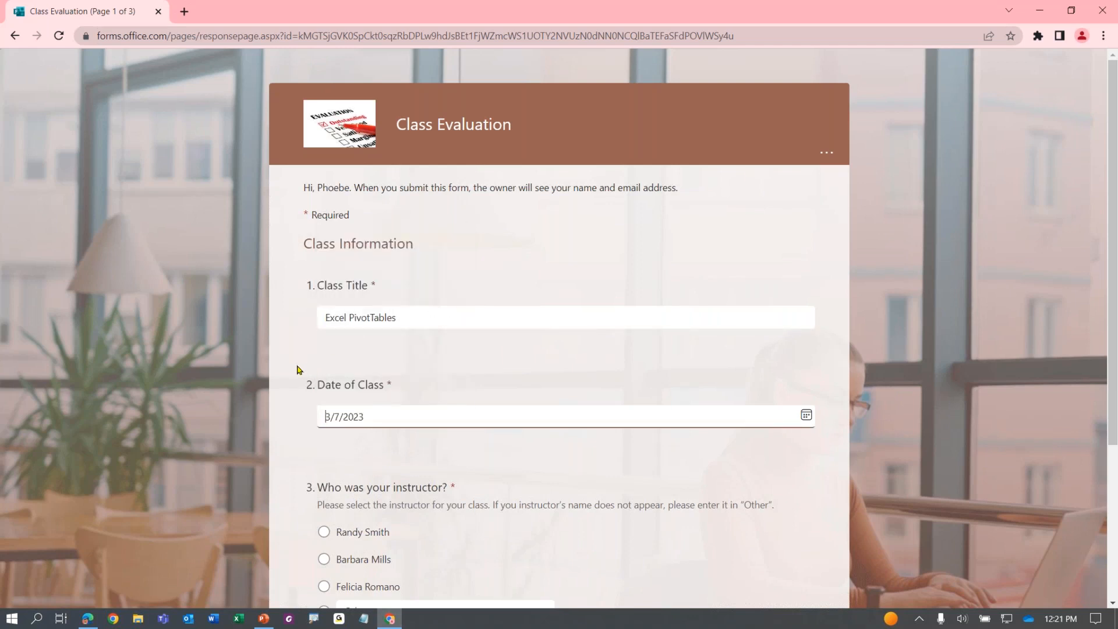
{"action": "scroll", "coordinate": [345, 344], "scroll_direction": "down", "scroll_amount": 4}
{"action": "left_click", "coordinate": [346, 345]}
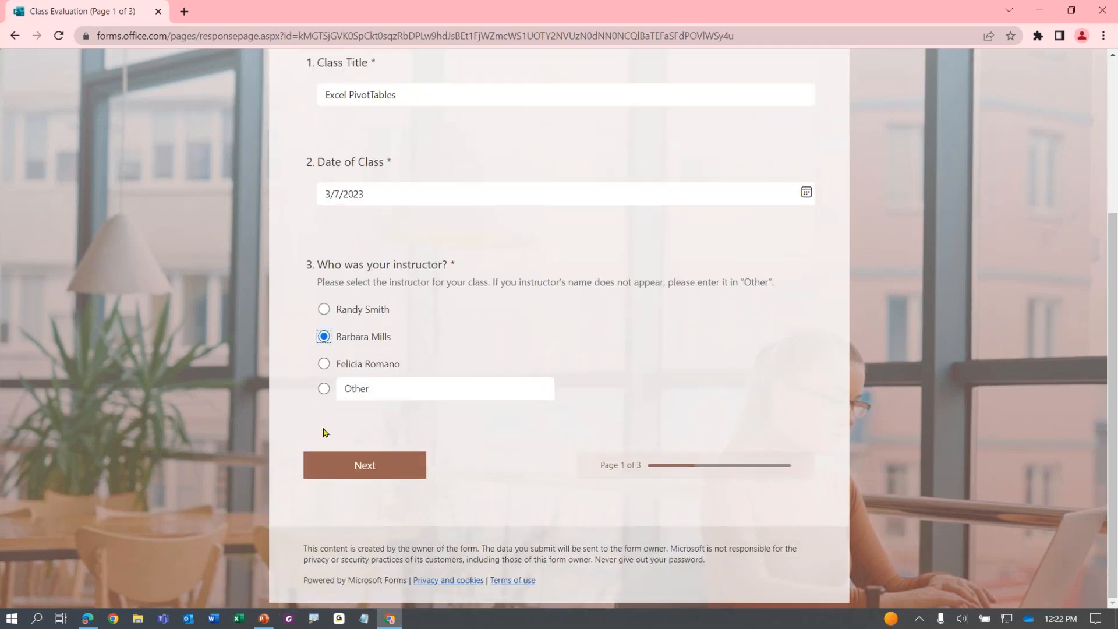
{"action": "left_click", "coordinate": [320, 464]}
Rate every matrix item Excellent, give five stars and recommend with 10
{"action": "left_click", "coordinate": [772, 301]}
{"action": "left_click", "coordinate": [771, 343]}
{"action": "left_click", "coordinate": [772, 392]}
{"action": "left_click", "coordinate": [773, 437]}
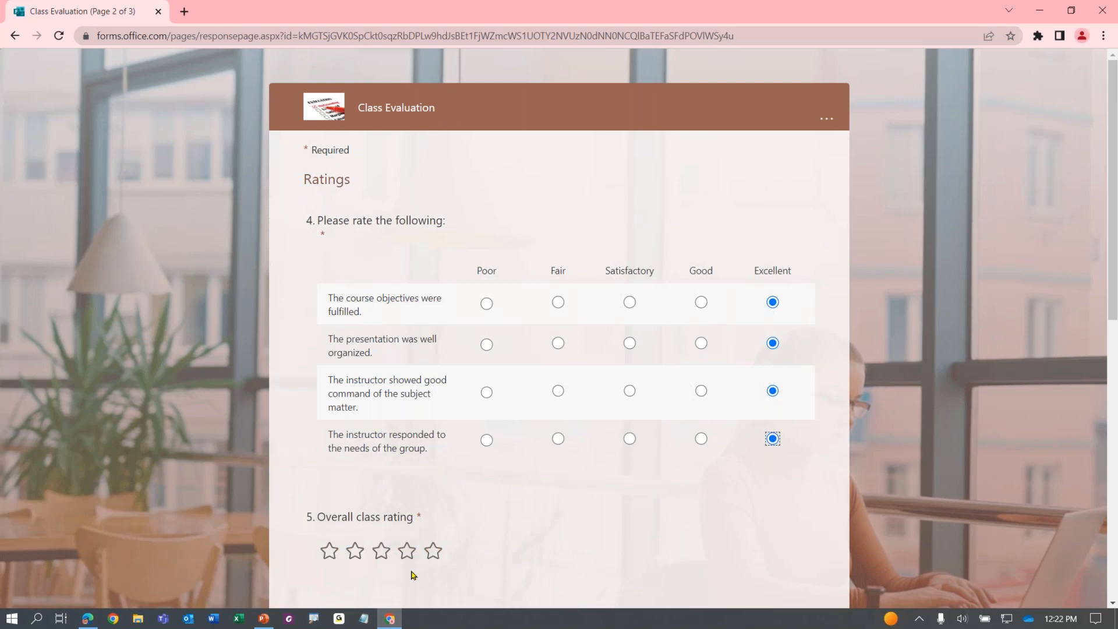
{"action": "left_click", "coordinate": [433, 550]}
{"action": "scroll", "coordinate": [614, 456], "scroll_direction": "down", "scroll_amount": 6}
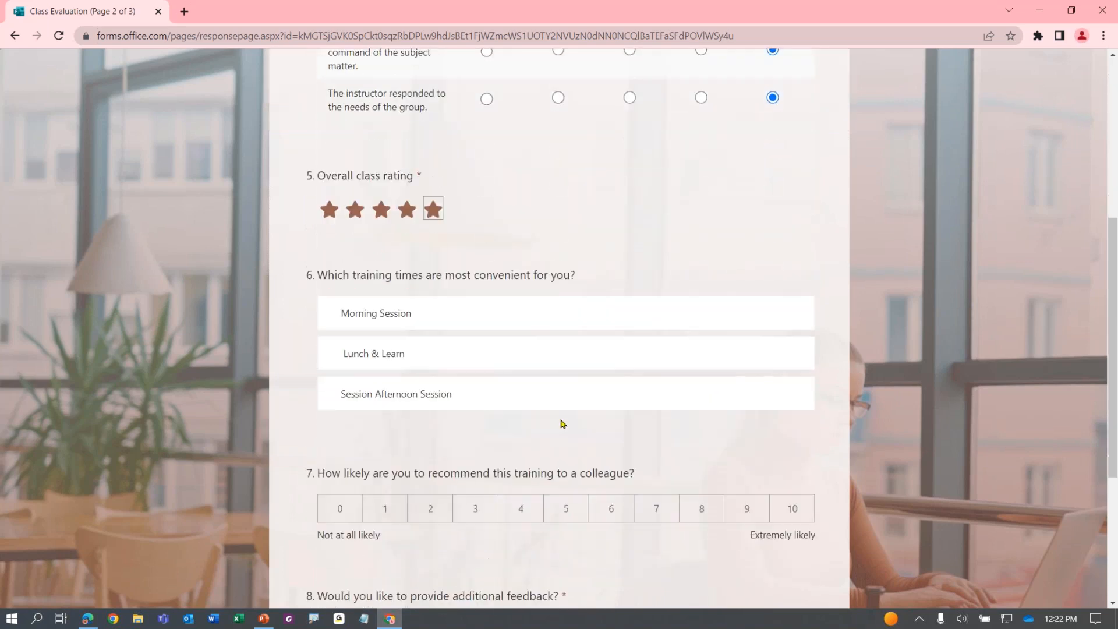
{"action": "scroll", "coordinate": [500, 443], "scroll_direction": "down", "scroll_amount": 2}
{"action": "left_click", "coordinate": [801, 378]}
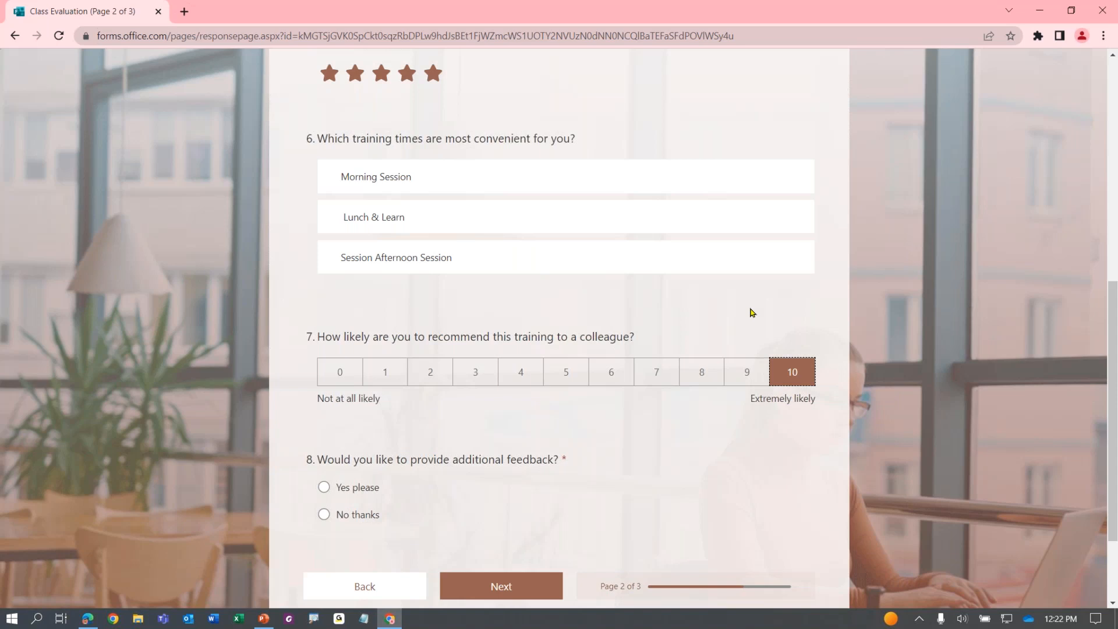
Decline additional feedback, submit the response, and bring another browser's form forward
{"action": "scroll", "coordinate": [751, 313], "scroll_direction": "down", "scroll_amount": 2}
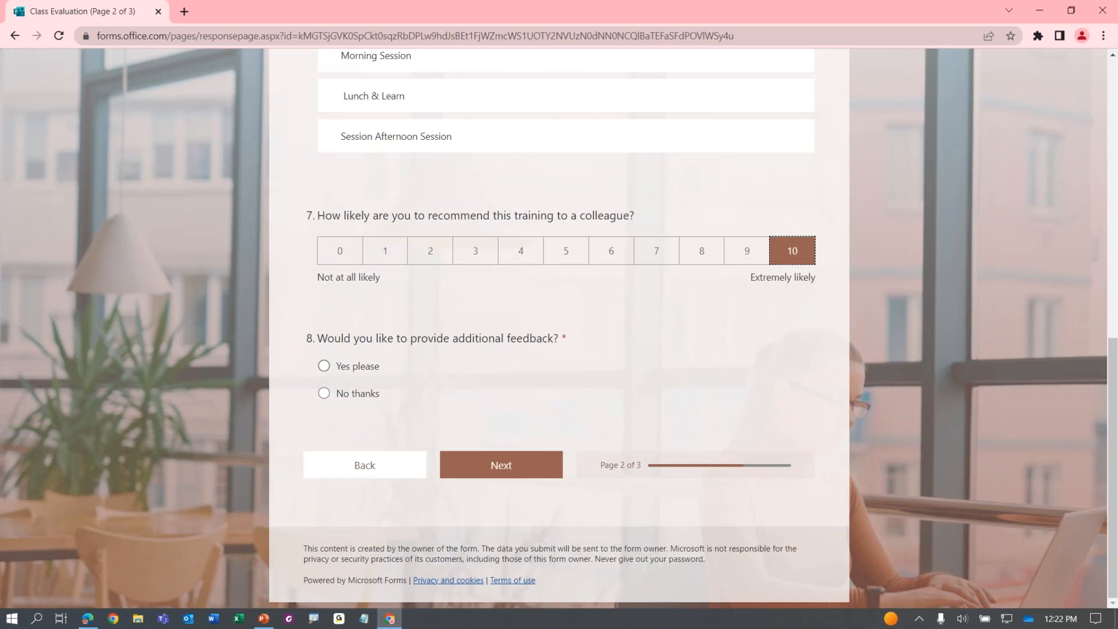
{"action": "left_click", "coordinate": [340, 395]}
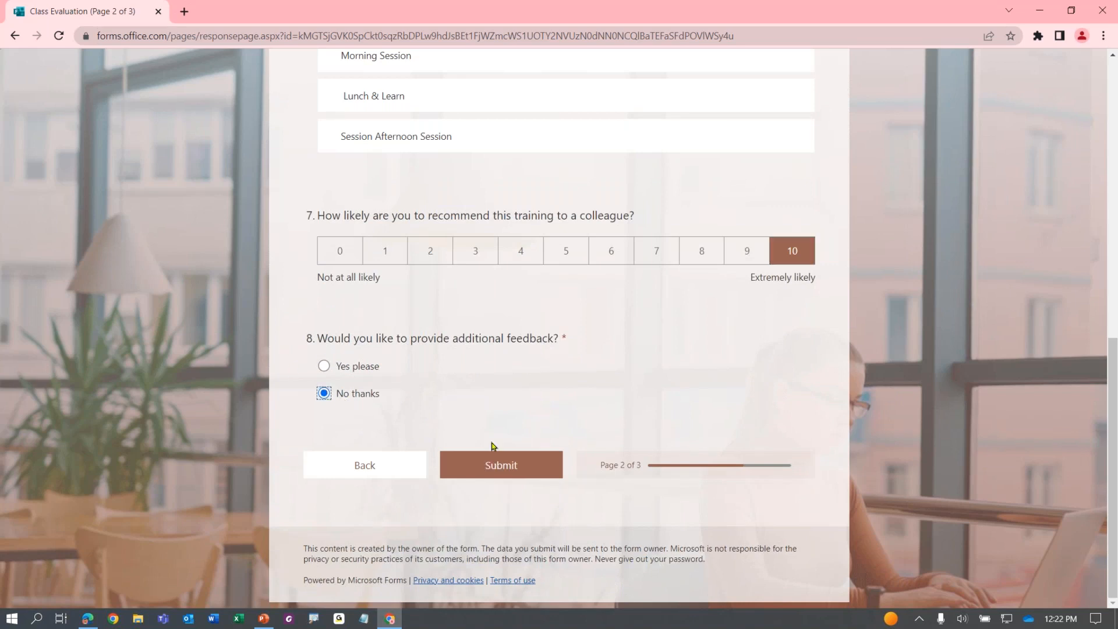
{"action": "left_click", "coordinate": [506, 469]}
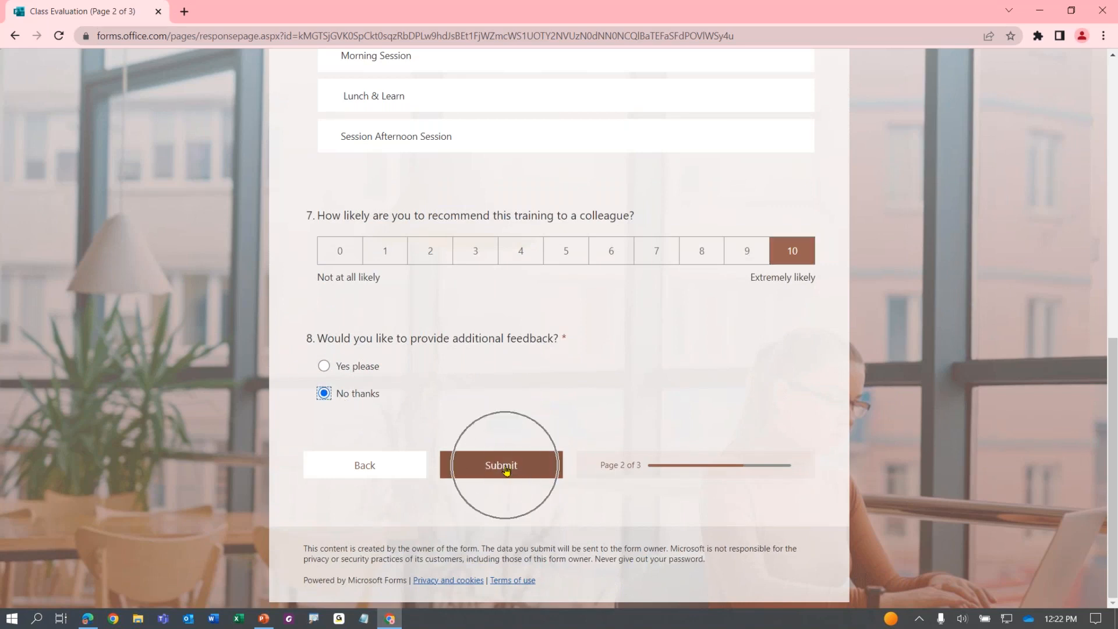
{"action": "key", "text": "ctrl"}
{"action": "key", "text": "ctrl"}
{"action": "key", "text": "ctrl"}
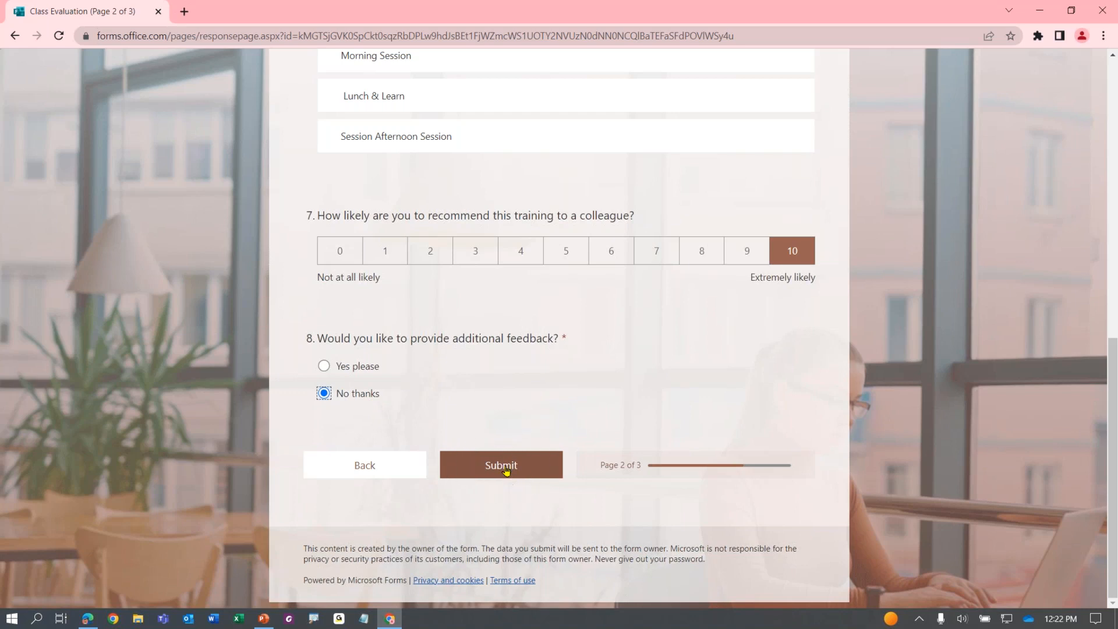
{"action": "left_click", "coordinate": [505, 469]}
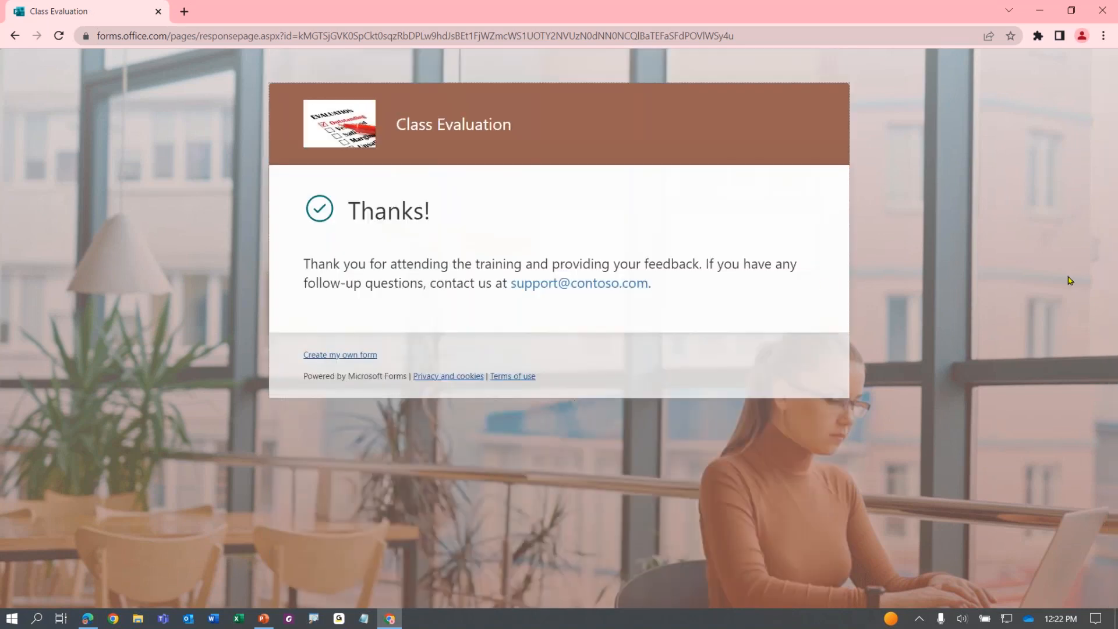
{"action": "left_click_drag", "start_coordinate": [1117, 281], "coordinate": [521, 6]}
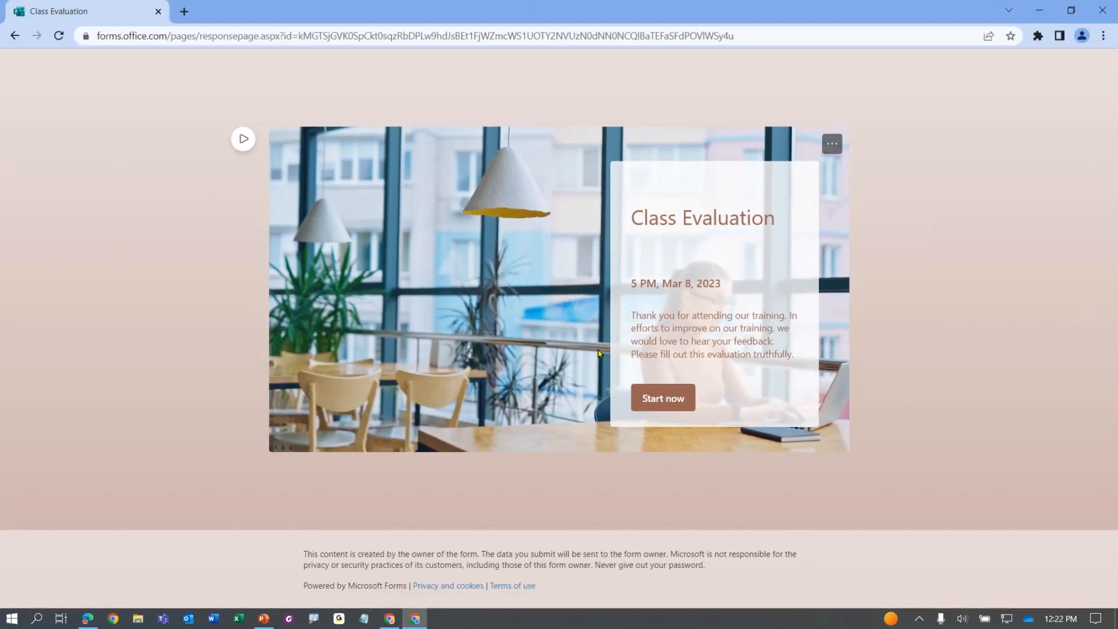
Start a new response with a class title, date 3/6/2023 and an instructor
{"action": "left_click", "coordinate": [664, 398]}
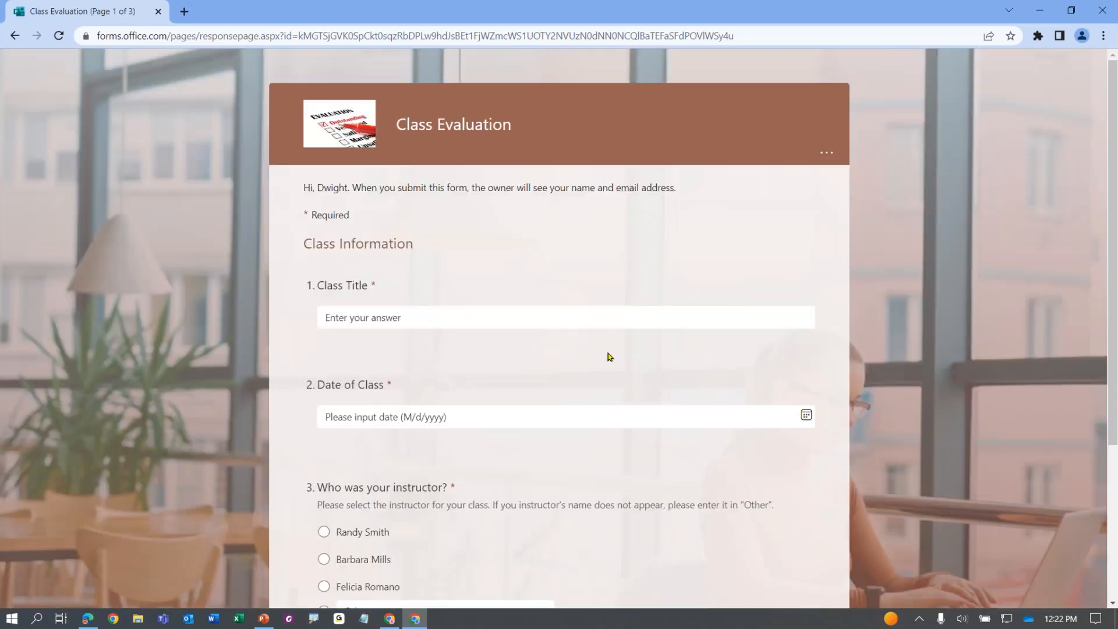
{"action": "left_click", "coordinate": [496, 328]}
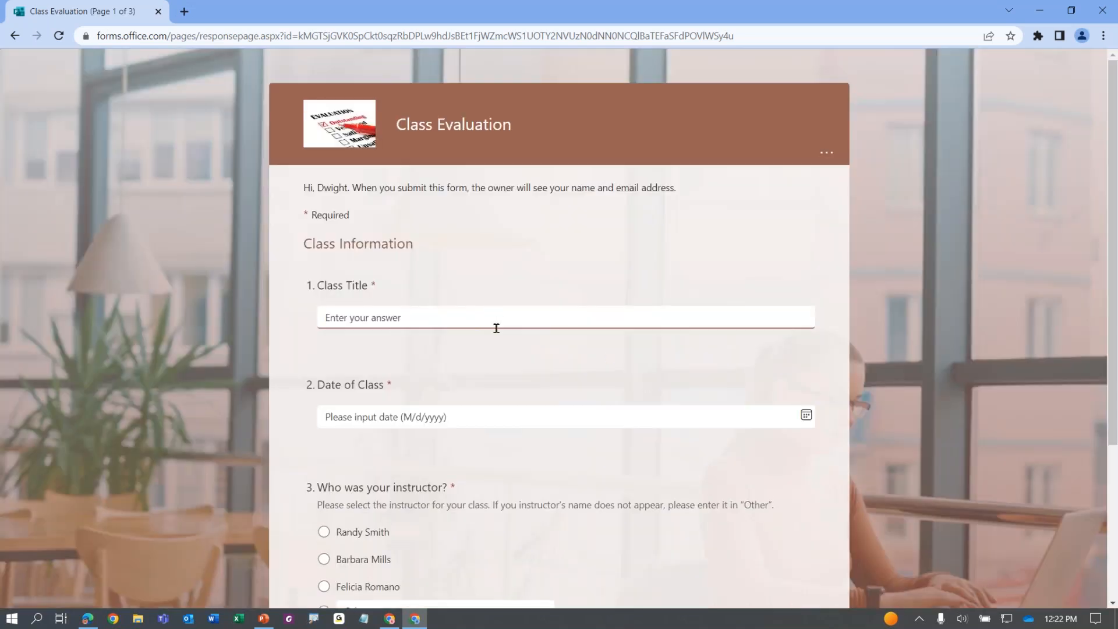
{"action": "type", "text": "Microsoft Teams Overview"}
{"action": "left_click", "coordinate": [384, 416]}
{"action": "left_click", "coordinate": [353, 301]}
{"action": "scroll", "coordinate": [387, 442], "scroll_direction": "down", "scroll_amount": 4}
{"action": "left_click", "coordinate": [359, 327]}
{"action": "left_click", "coordinate": [414, 488]}
Rate the matrix Poor, Fair, Satisfactory, Good and give three stars overall
{"action": "left_click", "coordinate": [487, 302]}
{"action": "left_click", "coordinate": [558, 343]}
{"action": "left_click", "coordinate": [630, 390]}
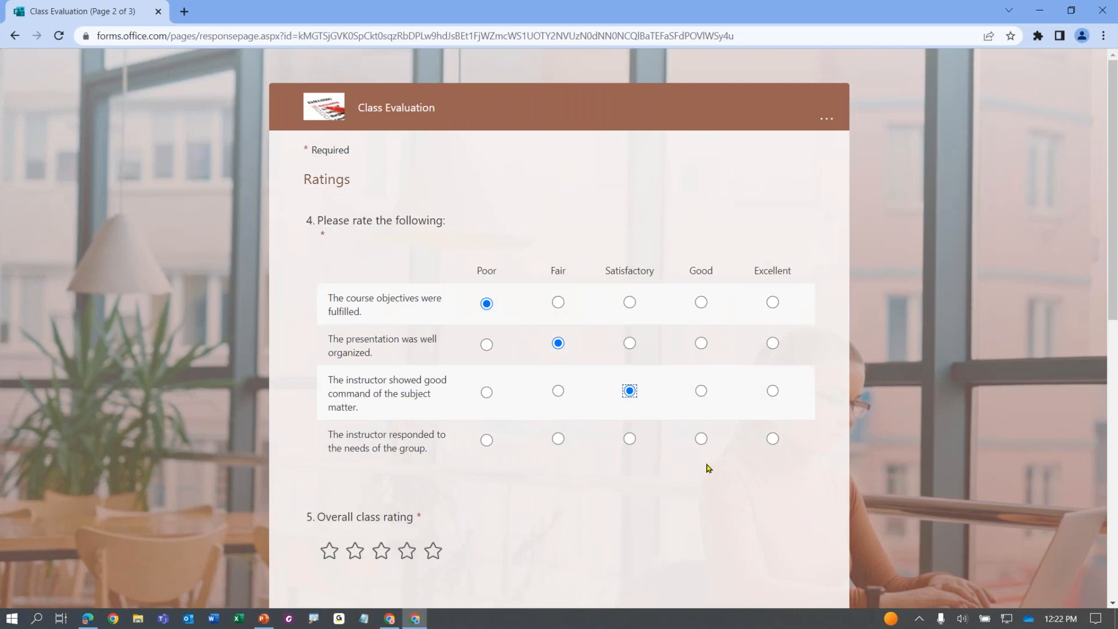
{"action": "left_click", "coordinate": [701, 438]}
{"action": "left_click", "coordinate": [388, 560]}
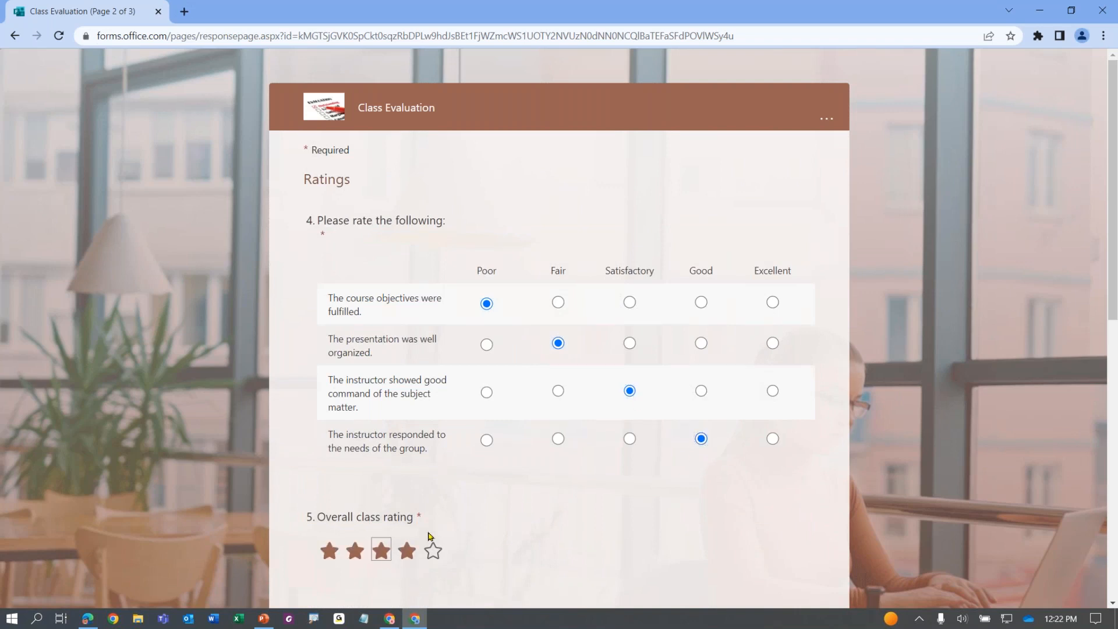
Rank Afternoon Session first, recommend with 5, decline feedback and submit
{"action": "scroll", "coordinate": [574, 464], "scroll_direction": "down", "scroll_amount": 5}
{"action": "left_click_drag", "start_coordinate": [373, 385], "coordinate": [506, 392]}
{"action": "scroll", "coordinate": [460, 418], "scroll_direction": "down", "scroll_amount": 4}
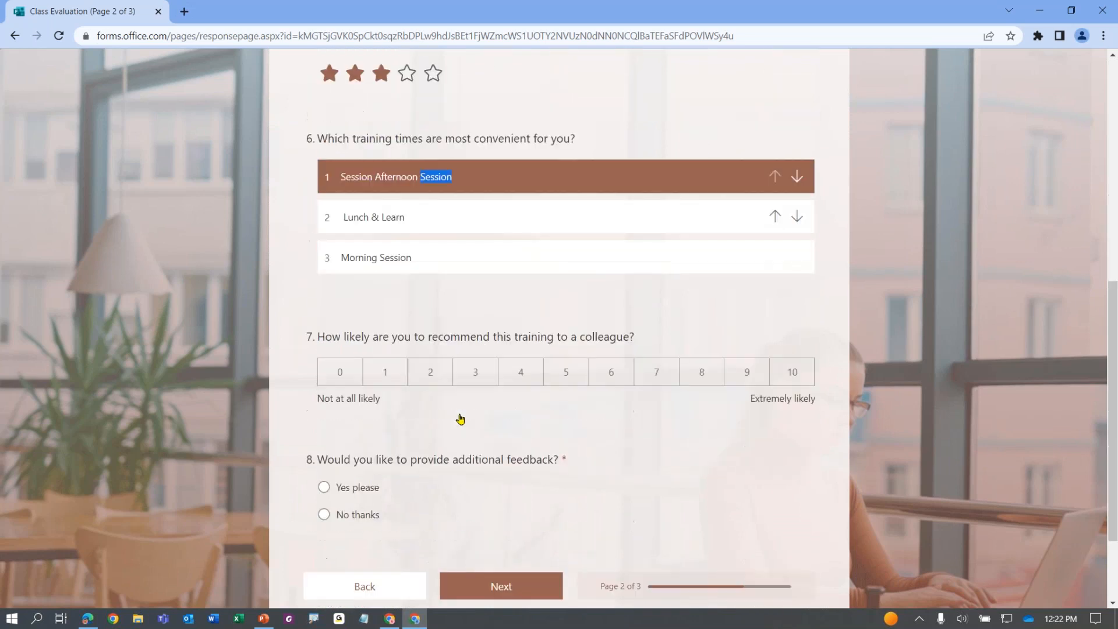
{"action": "left_click", "coordinate": [566, 373]}
{"action": "scroll", "coordinate": [380, 443], "scroll_direction": "down", "scroll_amount": 2}
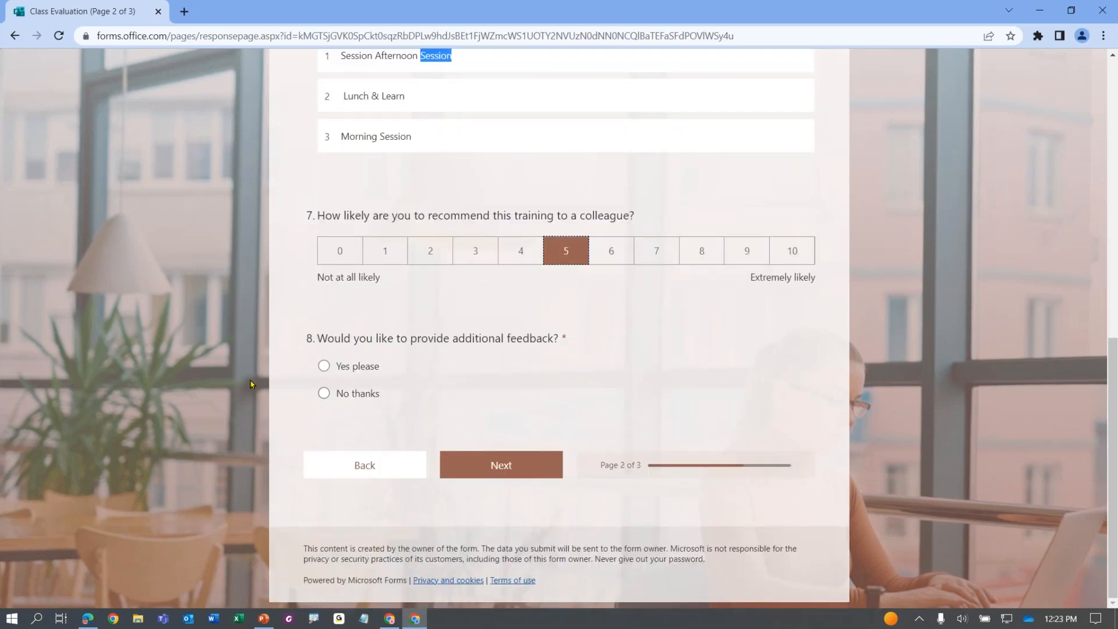
{"action": "left_click", "coordinate": [357, 394]}
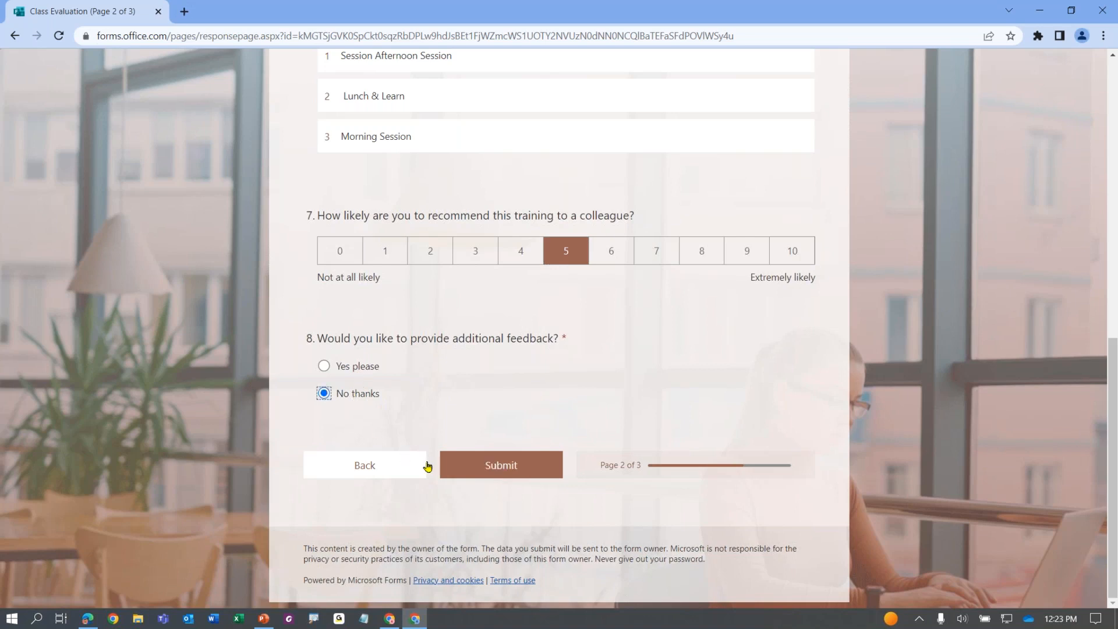
{"action": "left_click", "coordinate": [483, 469]}
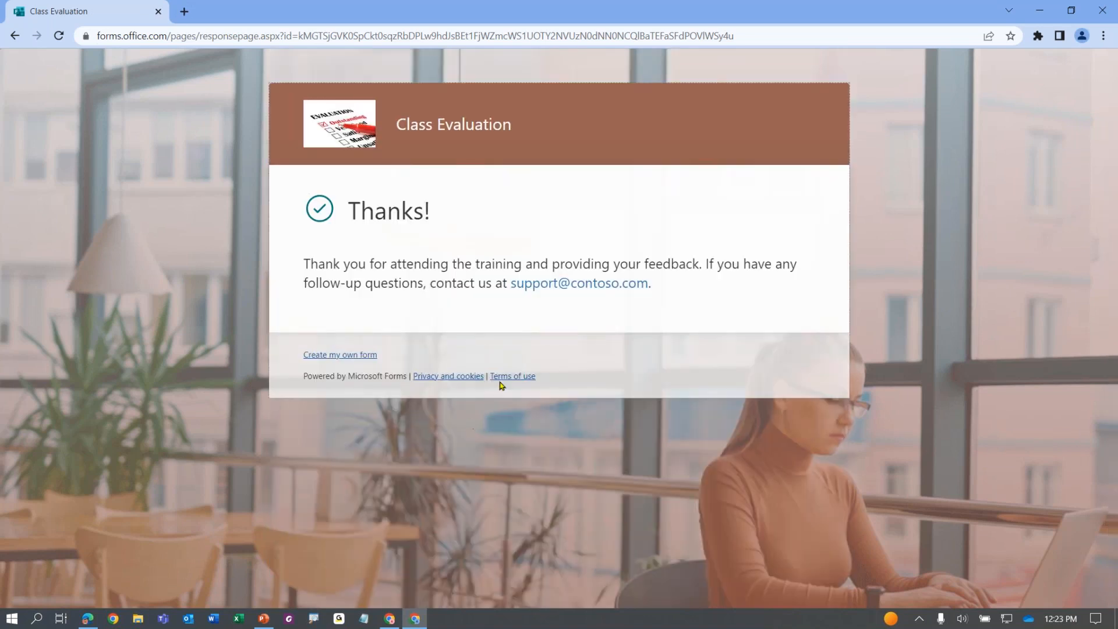
Move both response browser windows aside and bring the Edge window forward
{"action": "left_click_drag", "start_coordinate": [767, 22], "coordinate": [1117, 250]}
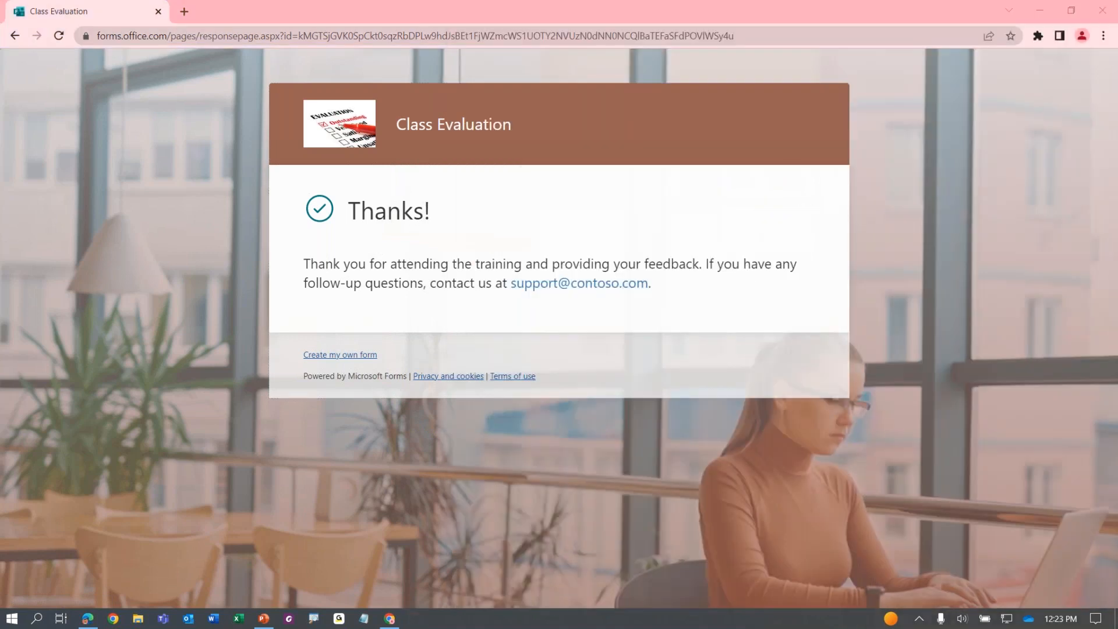
{"action": "left_click_drag", "start_coordinate": [895, 10], "coordinate": [1117, 472]}
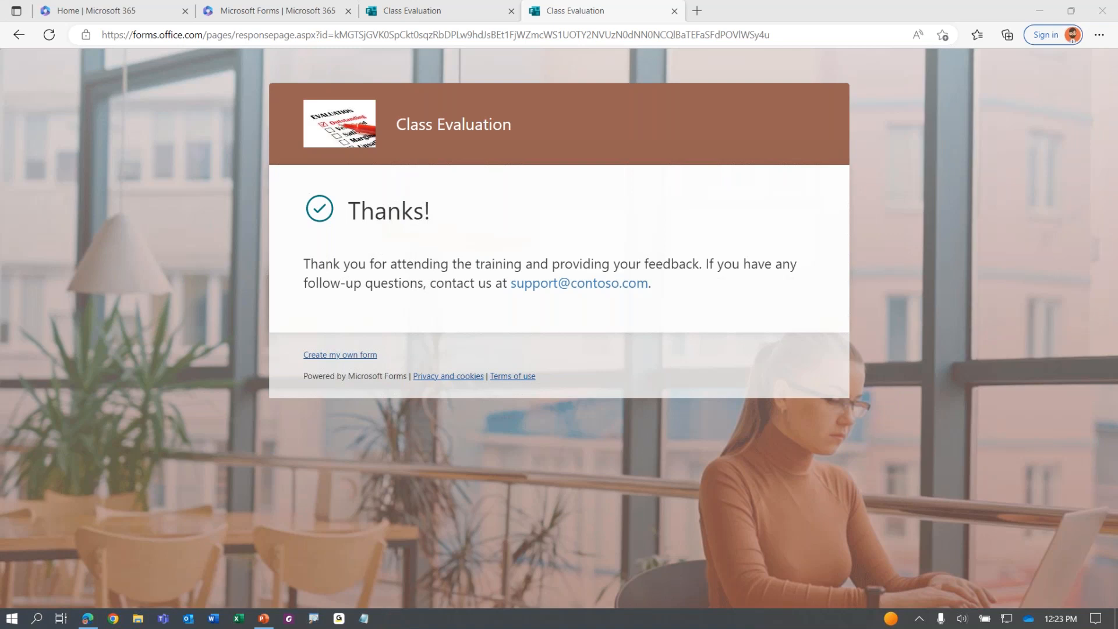
{"action": "left_click", "coordinate": [463, 202]}
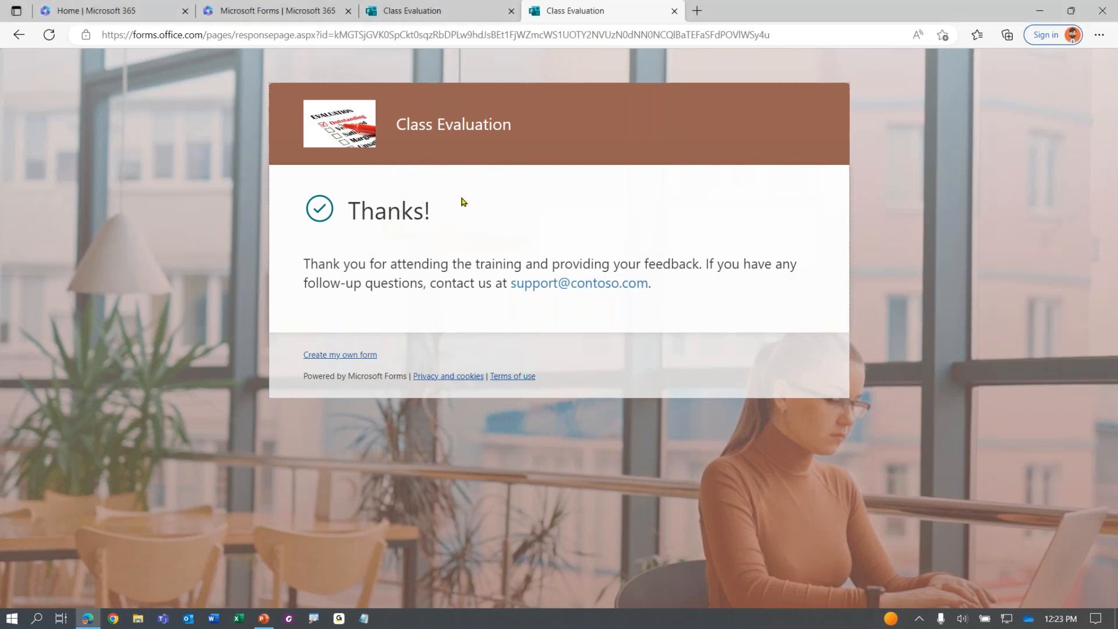
Close the Thanks tab, the sharing dialog and the form editor tab
{"action": "left_click", "coordinate": [674, 10]}
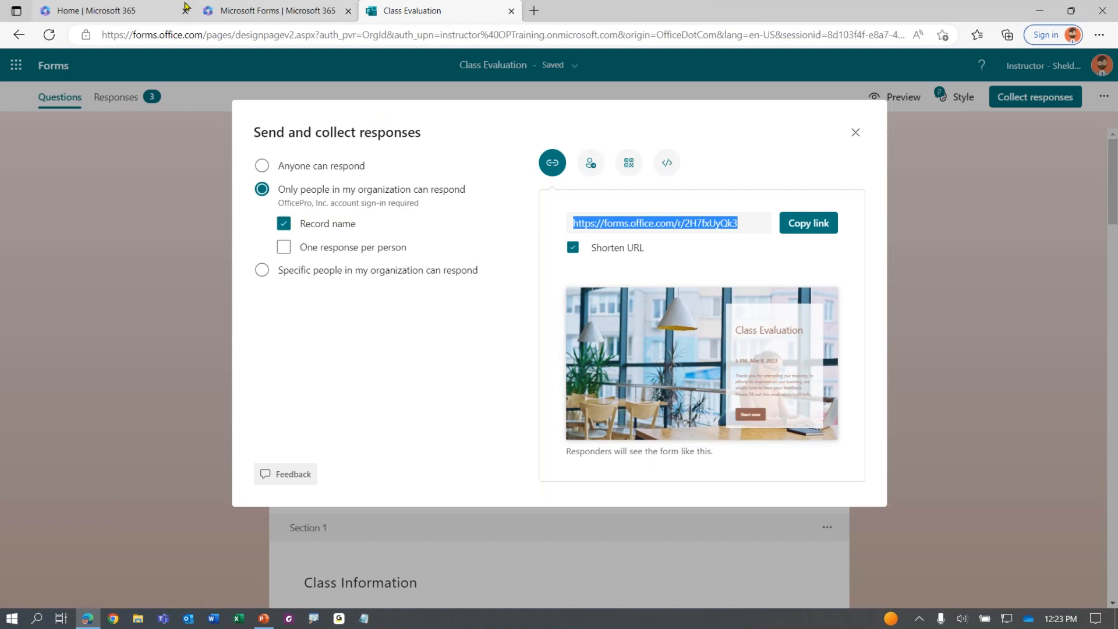
{"action": "left_click", "coordinate": [856, 132]}
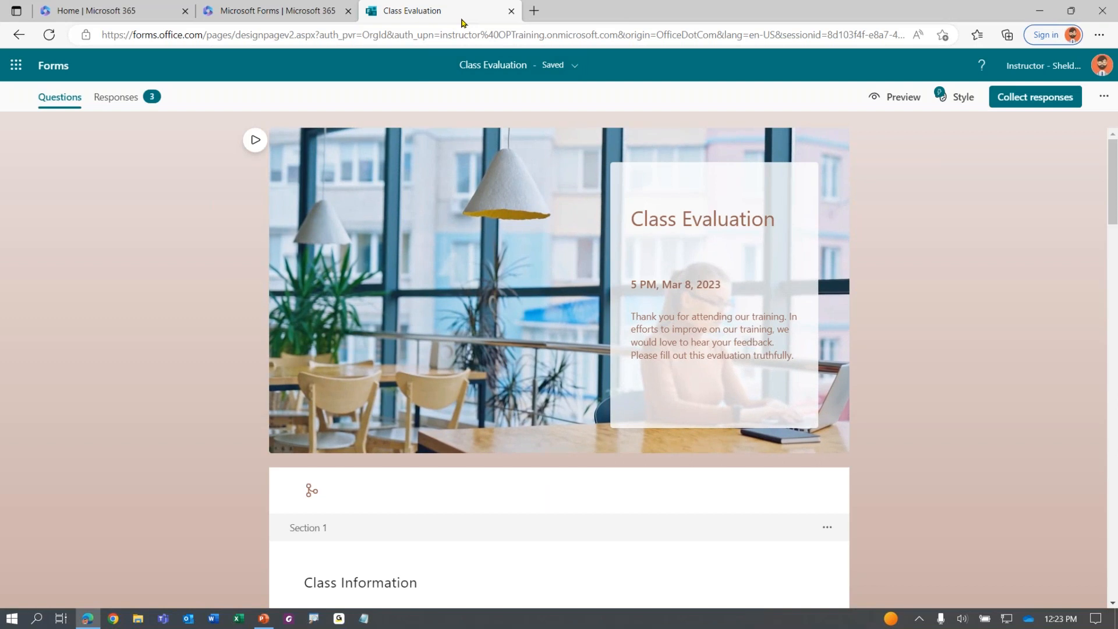
{"action": "key", "text": "ctrl+w"}
{"action": "key", "text": "ctrl+w"}
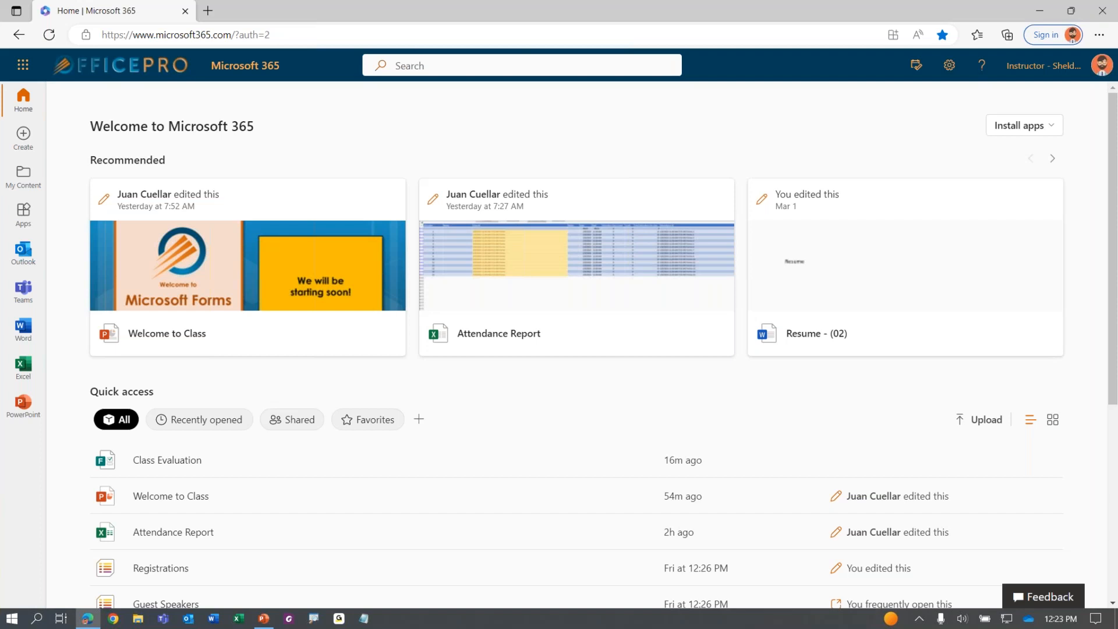
Launch Microsoft Forms from the app list and open the Class Evaluation form for editing
{"action": "left_click", "coordinate": [26, 68]}
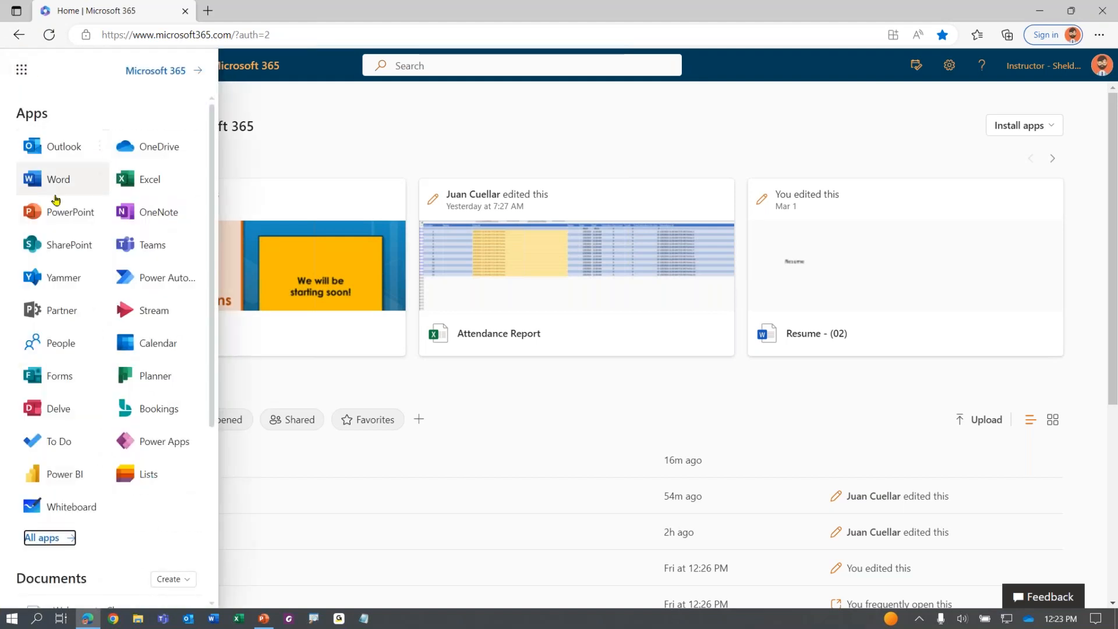
{"action": "left_click", "coordinate": [64, 374]}
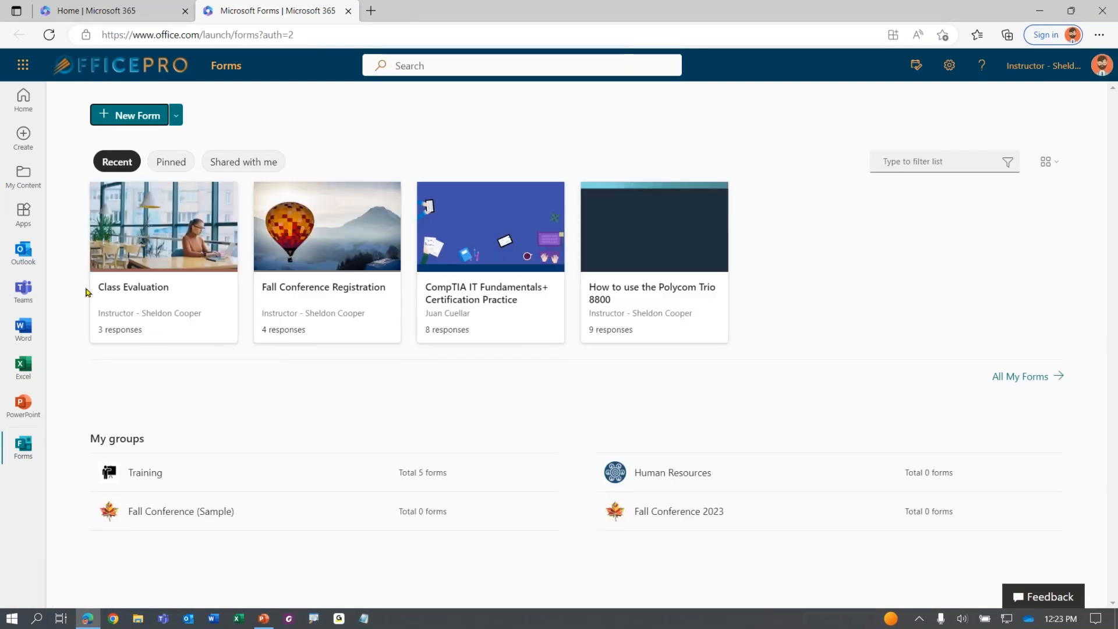
{"action": "left_click", "coordinate": [150, 303]}
{"action": "key", "text": "ctrl"}
{"action": "key", "text": "ctrl"}
{"action": "key", "text": "ctrl"}
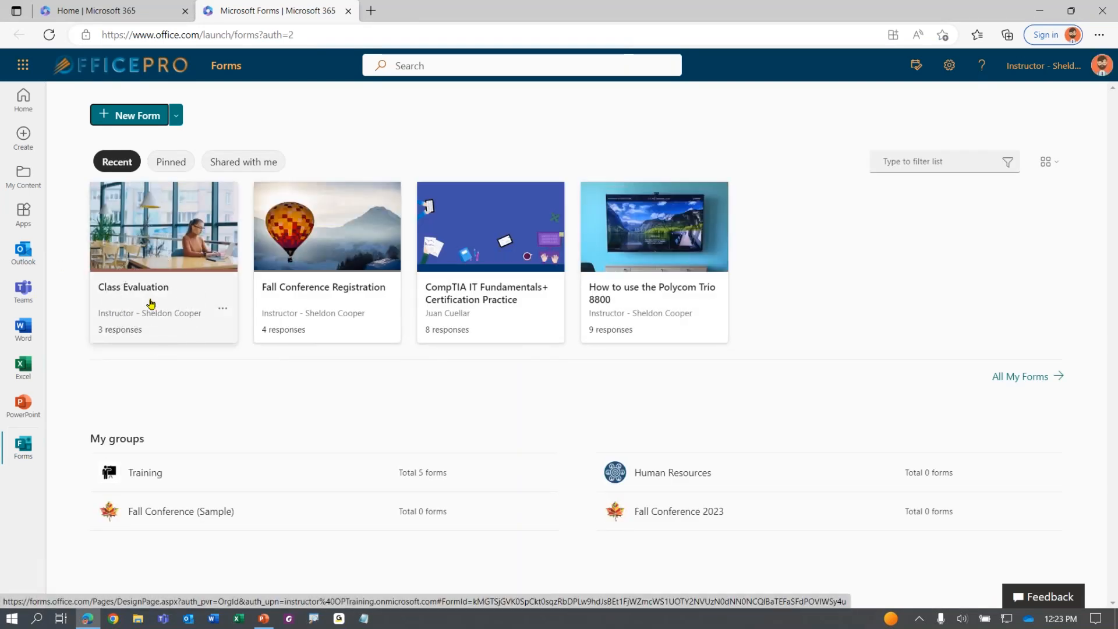
{"action": "key", "text": "ctrl"}
{"action": "key", "text": "ctrl"}
{"action": "key", "text": "ctrl"}
{"action": "left_click", "coordinate": [170, 245]}
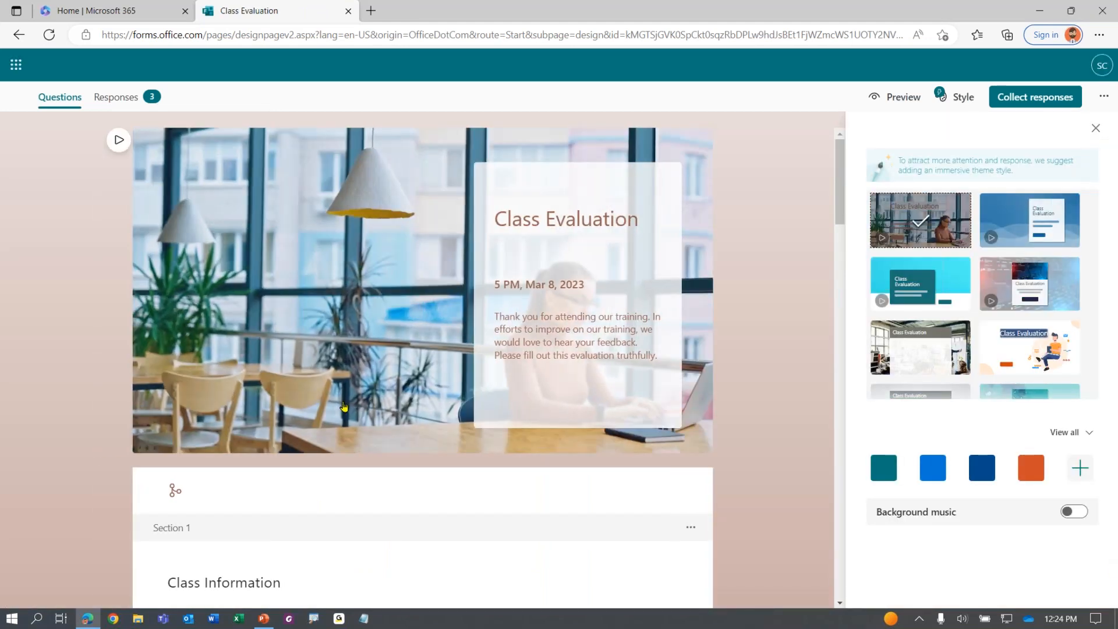
Look over the form's questions and office-café theme in the designer
{"action": "scroll", "coordinate": [423, 367], "scroll_direction": "down", "scroll_amount": 15}
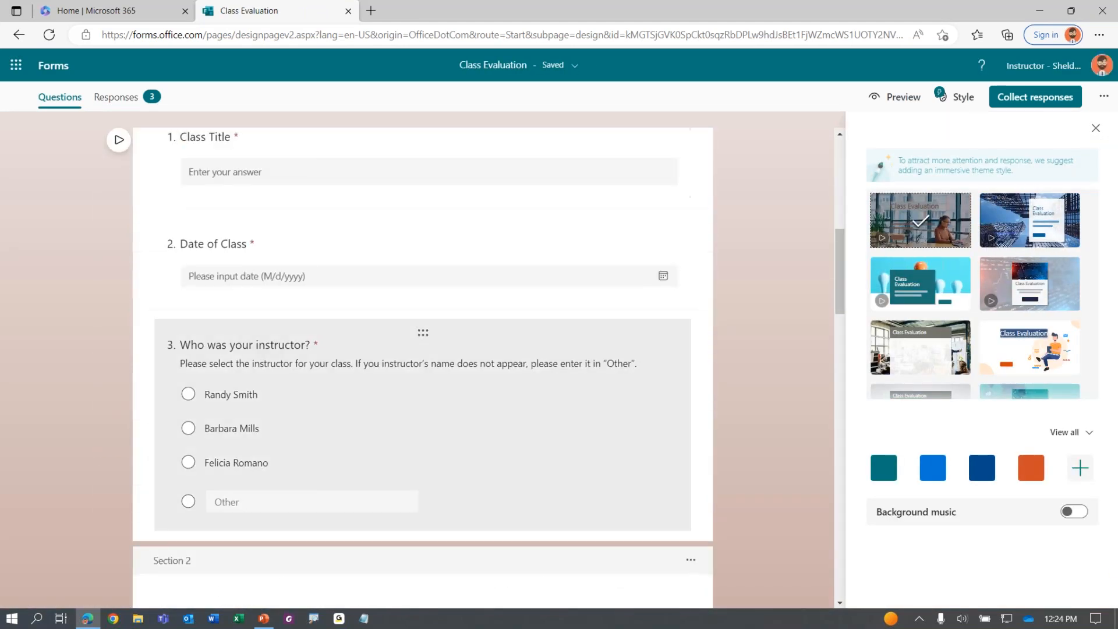
{"action": "scroll", "coordinate": [352, 452], "scroll_direction": "down", "scroll_amount": 10}
{"action": "scroll", "coordinate": [352, 452], "scroll_direction": "up", "scroll_amount": 20}
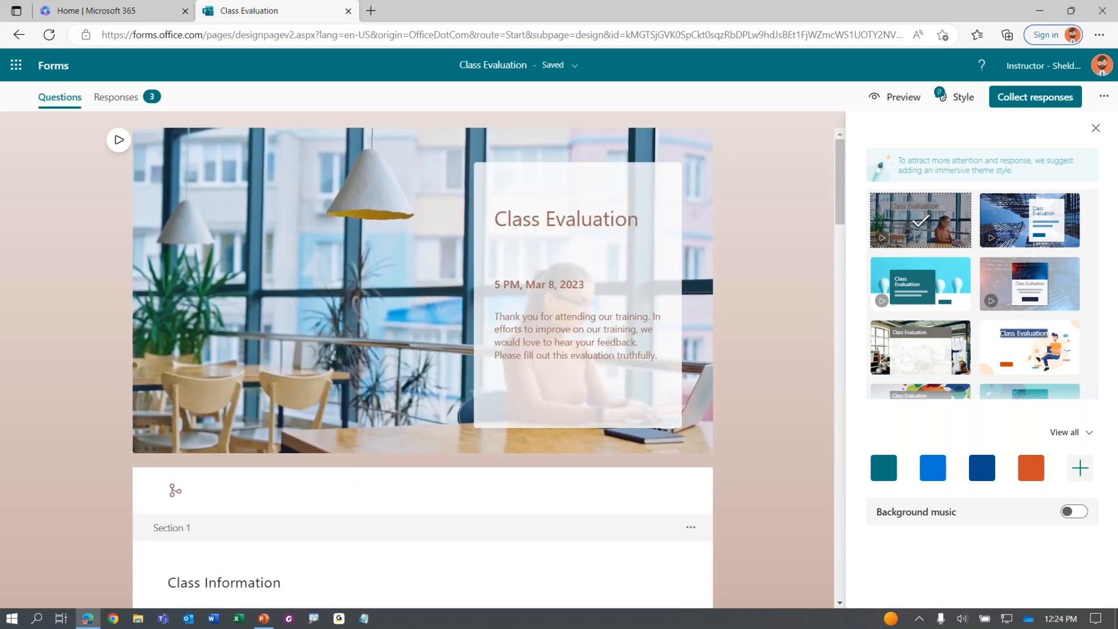
{"action": "key", "text": "ctrl"}
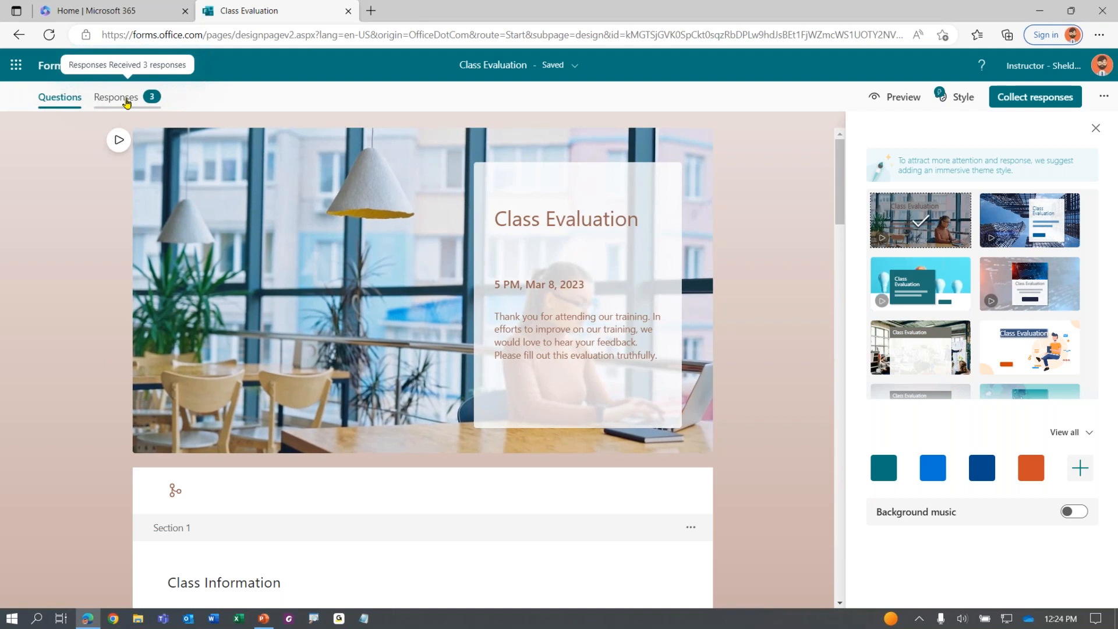
{"action": "left_click", "coordinate": [51, 105]}
{"action": "key", "text": "ctrl"}
{"action": "key", "text": "ctrl"}
{"action": "key", "text": "ctrl"}
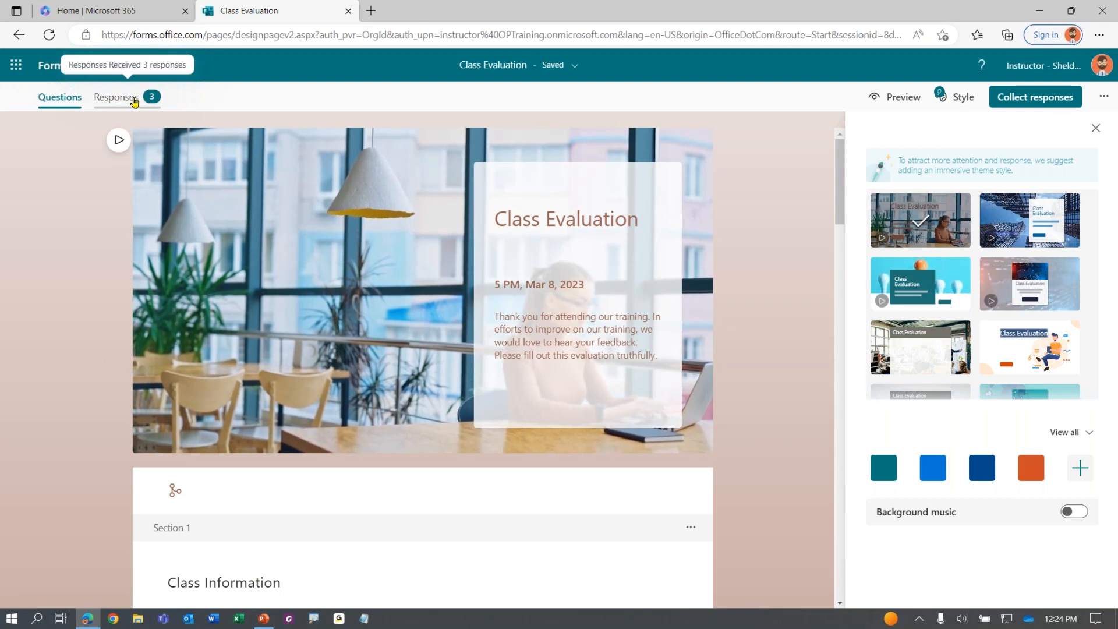
{"action": "left_click", "coordinate": [135, 101]}
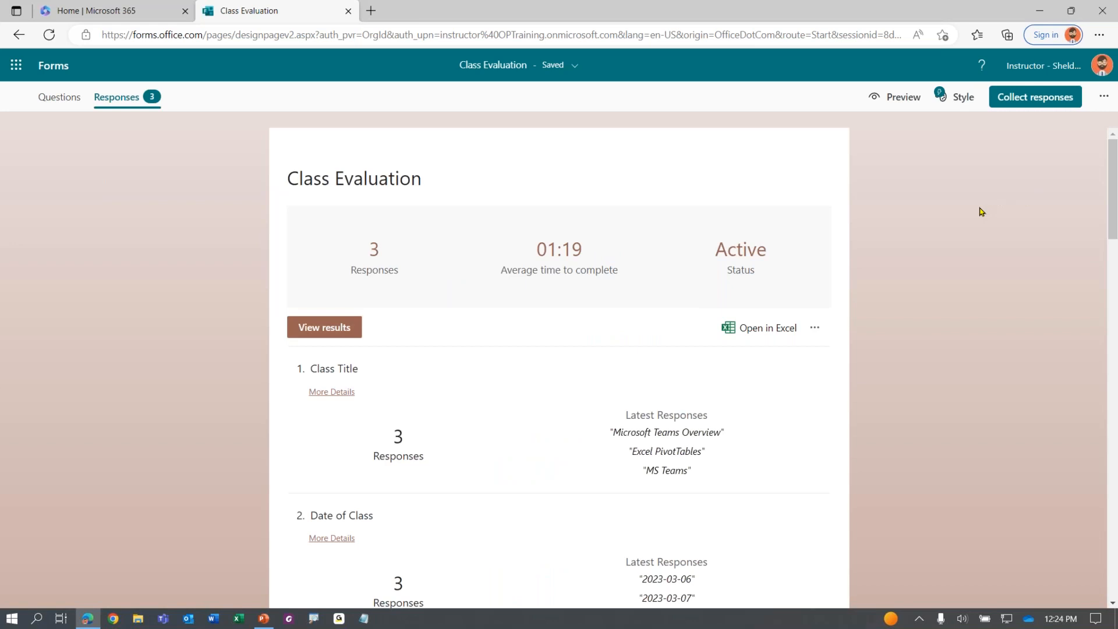
View every respondent's Class Title answer in More Details, then close it
{"action": "scroll", "coordinate": [454, 362], "scroll_direction": "down", "scroll_amount": 1}
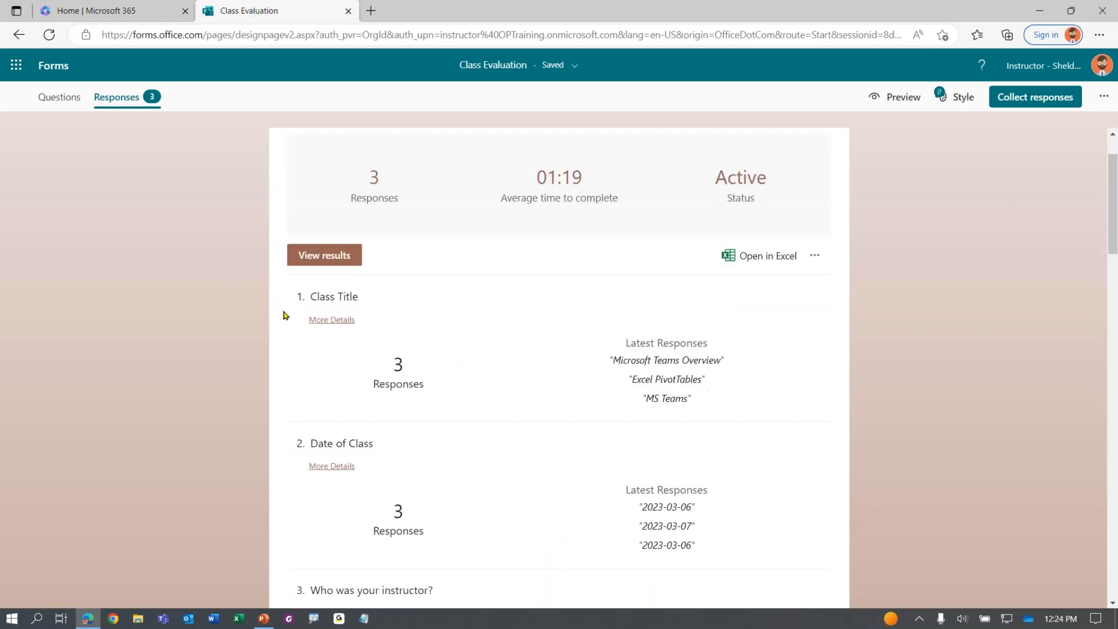
{"action": "left_click", "coordinate": [333, 319]}
{"action": "left_click", "coordinate": [669, 348]}
{"action": "left_click", "coordinate": [336, 325]}
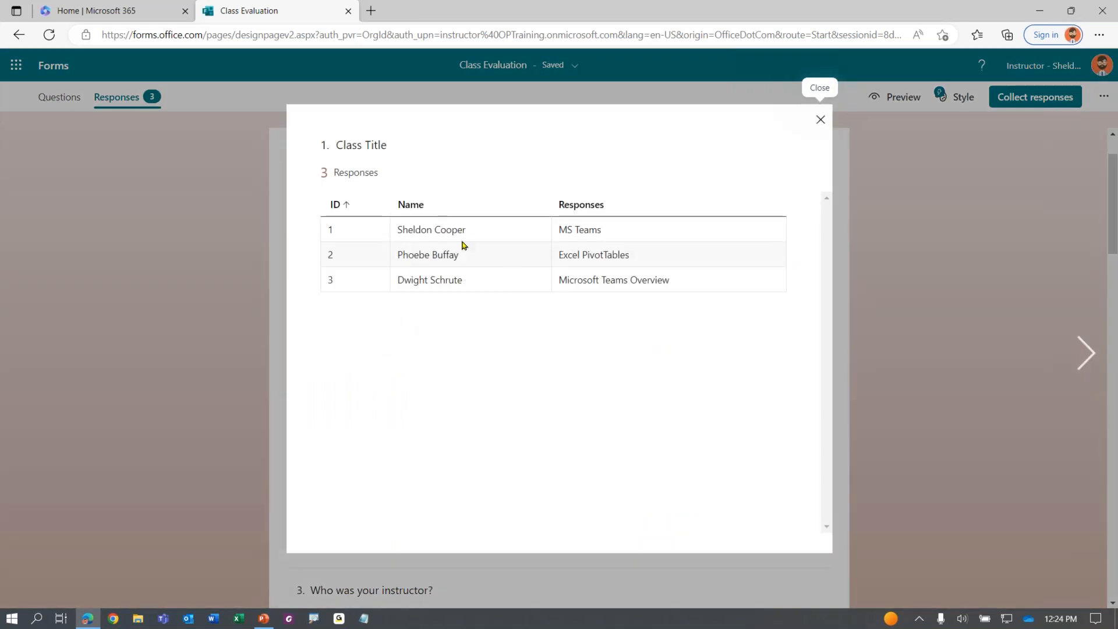
{"action": "left_click", "coordinate": [821, 119]}
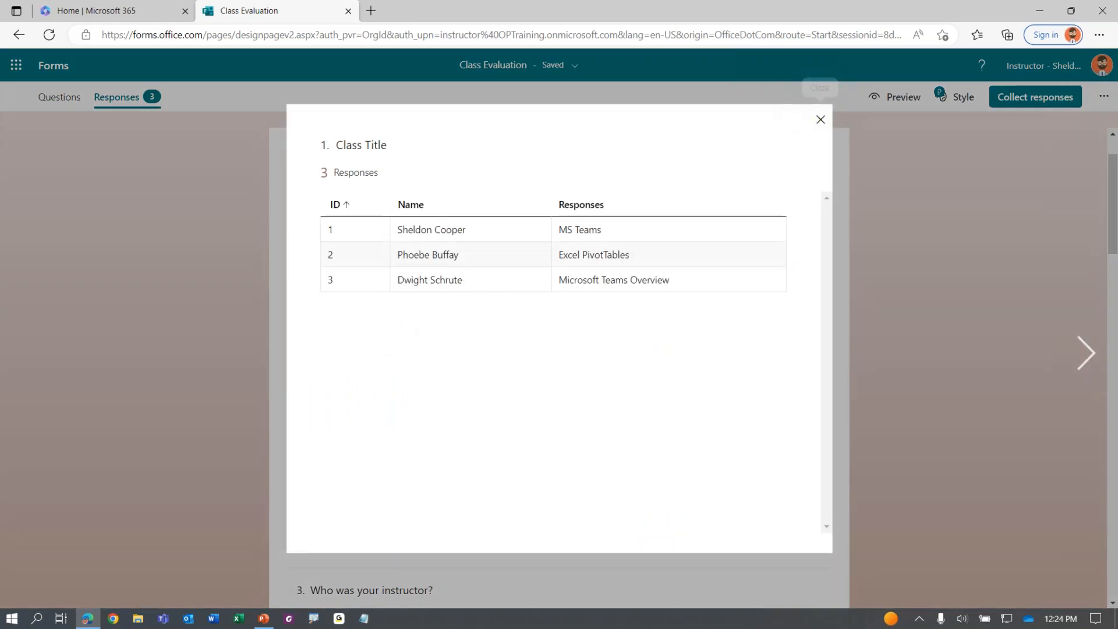
Review each respondent's Date of Class answer in More Details, then close it
{"action": "left_click", "coordinate": [334, 464]}
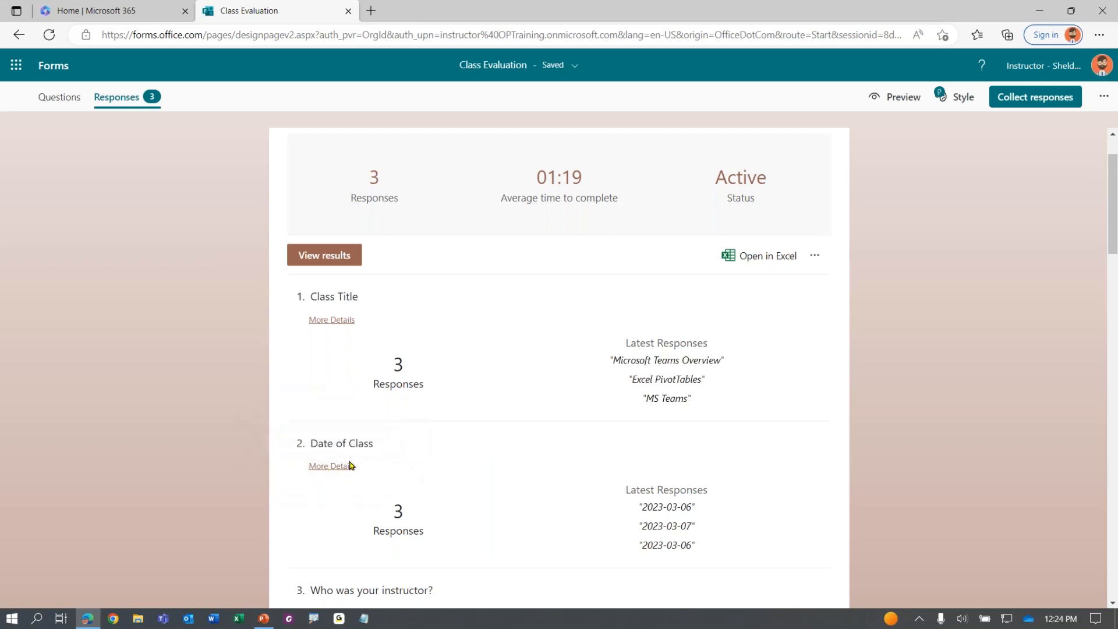
{"action": "left_click", "coordinate": [345, 469]}
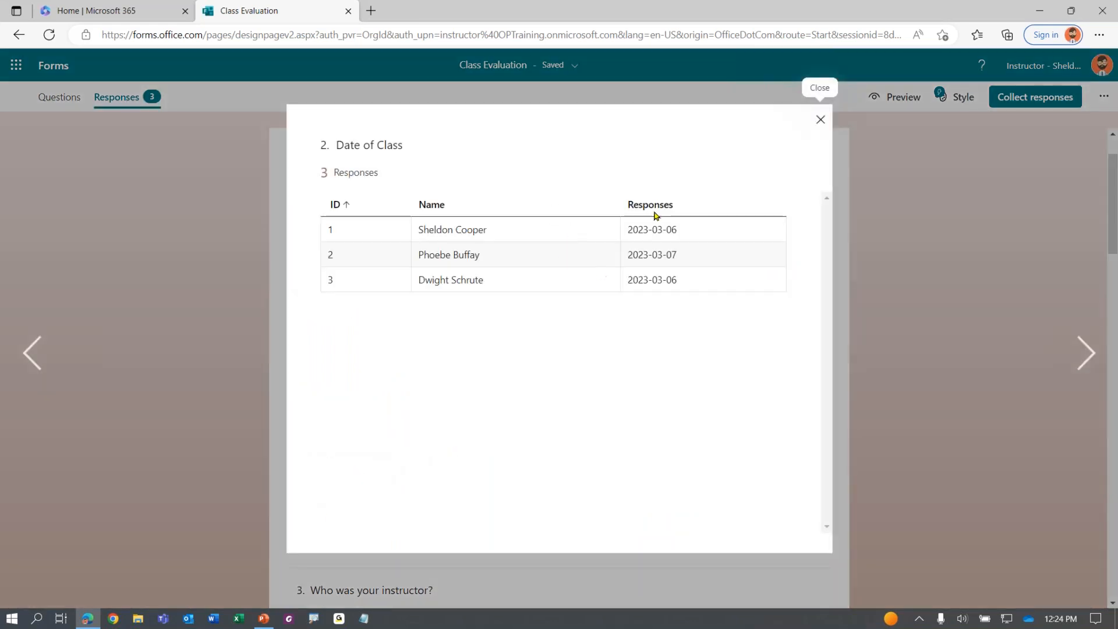
{"action": "left_click", "coordinate": [455, 244]}
{"action": "left_click", "coordinate": [460, 266]}
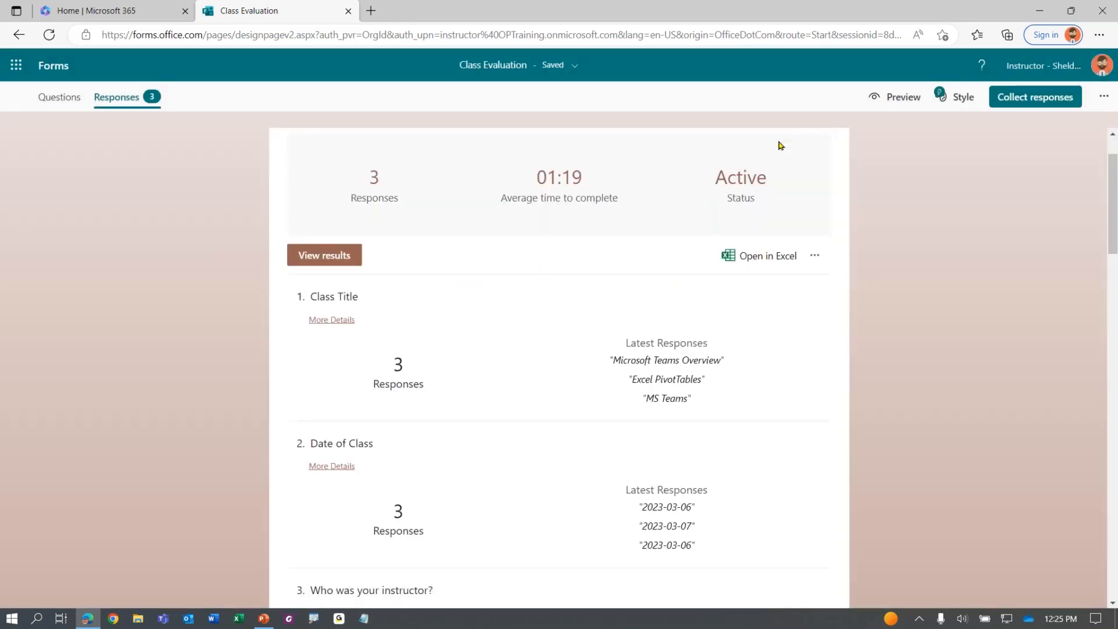
{"action": "left_click", "coordinate": [821, 123]}
Check the instructor pie chart's 2-to-1 split and each respondent's instructor choice
{"action": "scroll", "coordinate": [361, 358], "scroll_direction": "down", "scroll_amount": 3}
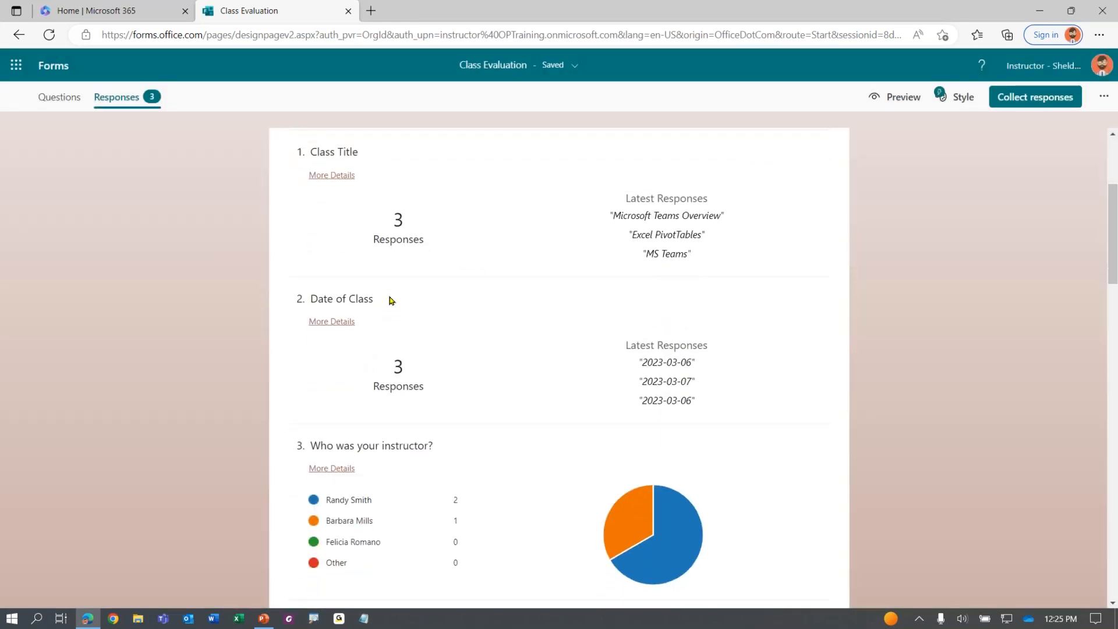
{"action": "scroll", "coordinate": [389, 300], "scroll_direction": "down", "scroll_amount": 3}
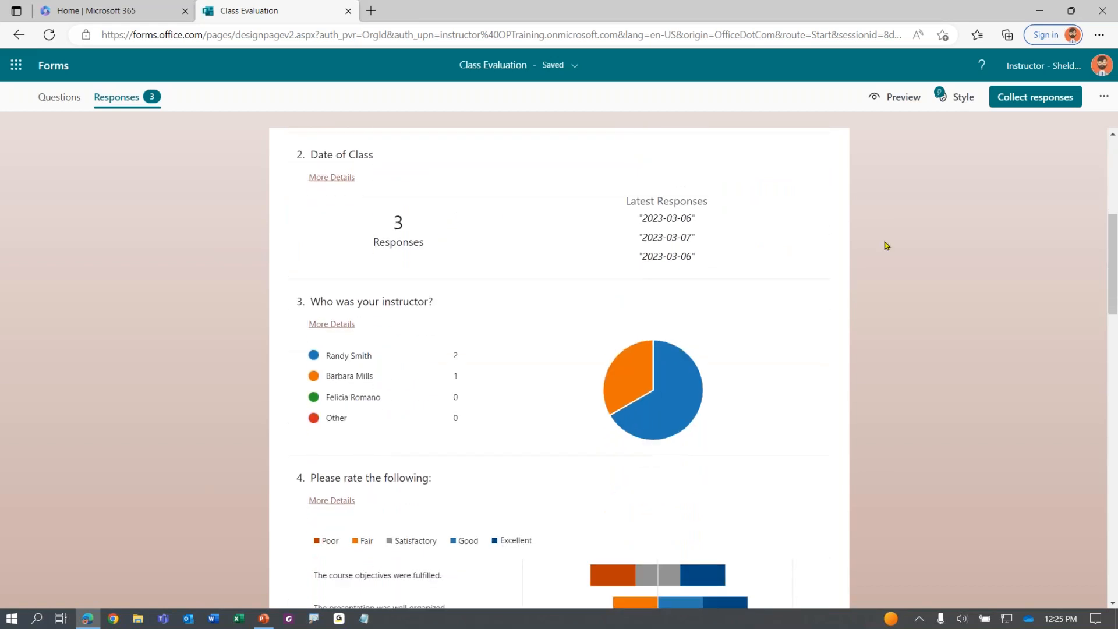
{"action": "scroll", "coordinate": [665, 384], "scroll_direction": "down", "scroll_amount": 2}
{"action": "left_click", "coordinate": [369, 294]}
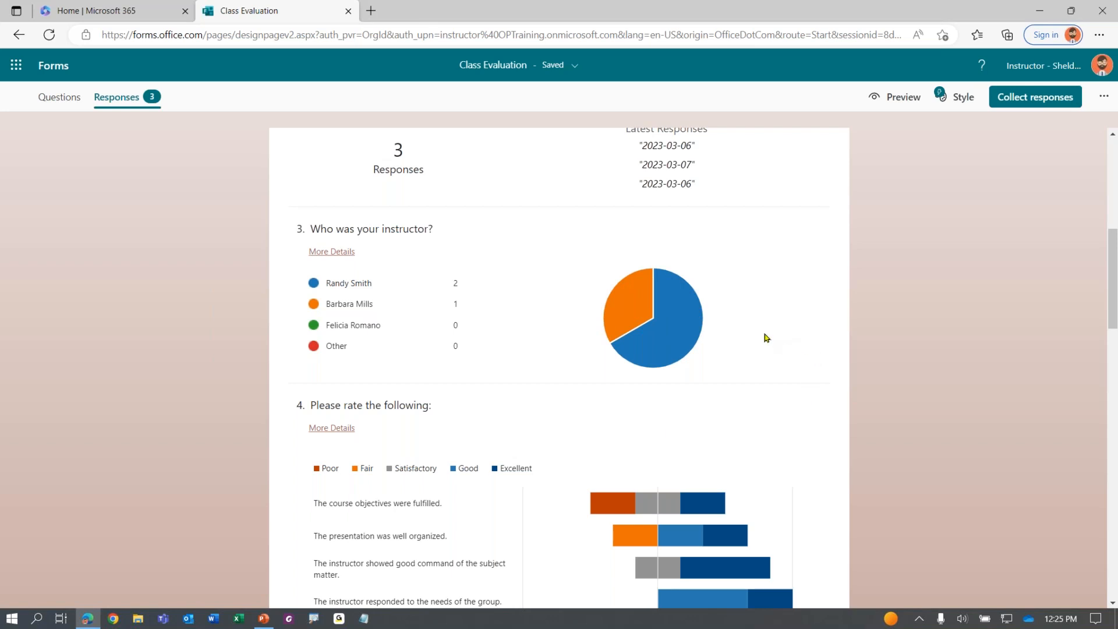
{"action": "mouse_move", "coordinate": [692, 329]}
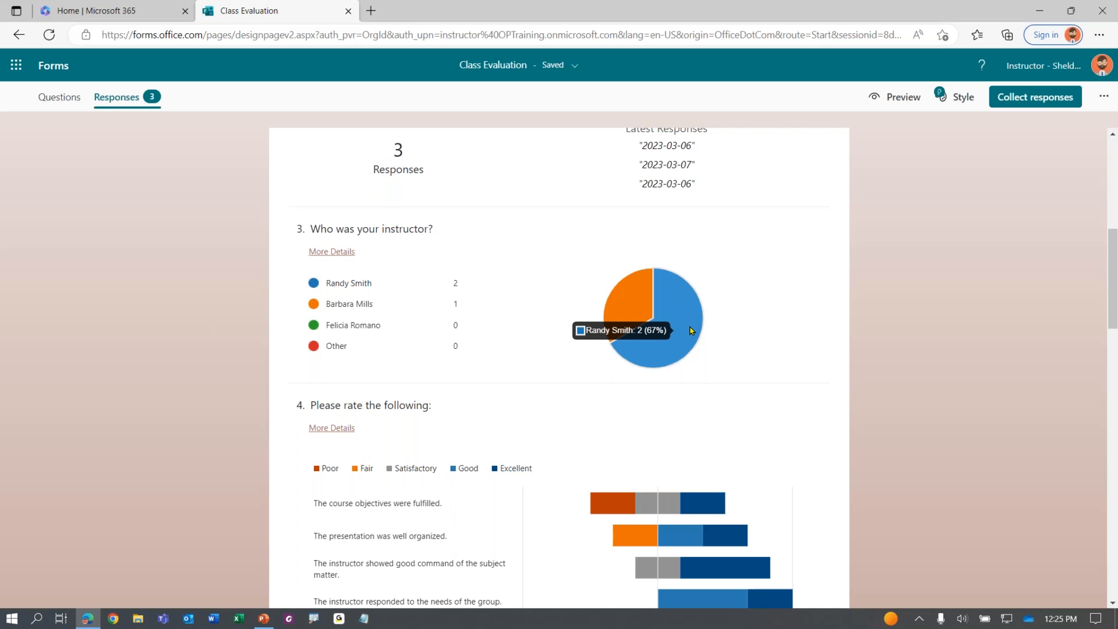
{"action": "mouse_move", "coordinate": [635, 308]}
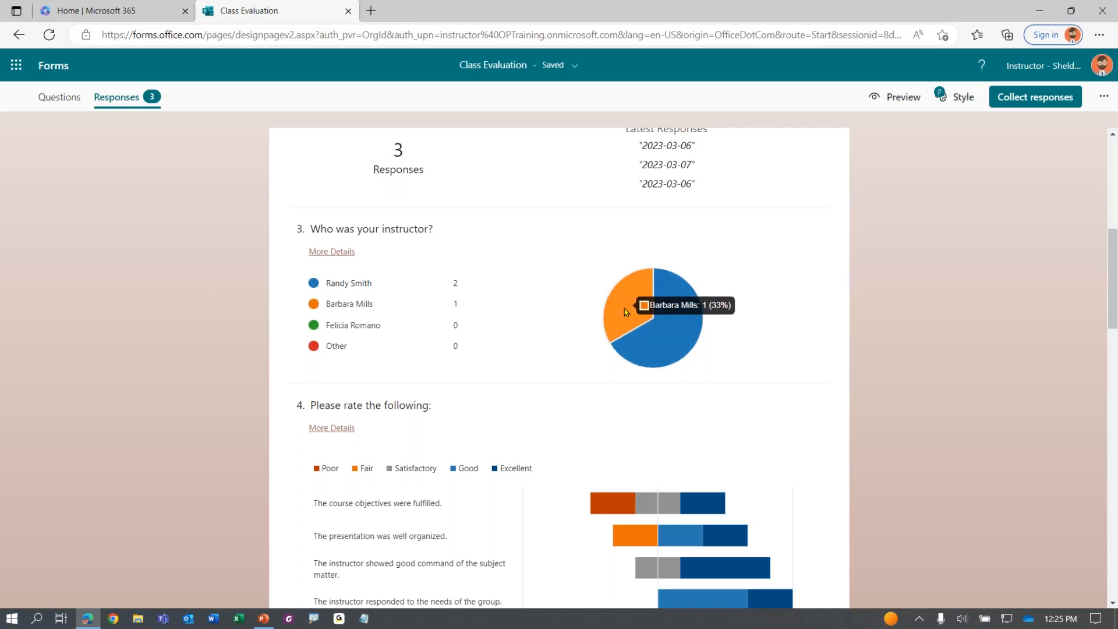
{"action": "left_click", "coordinate": [331, 253]}
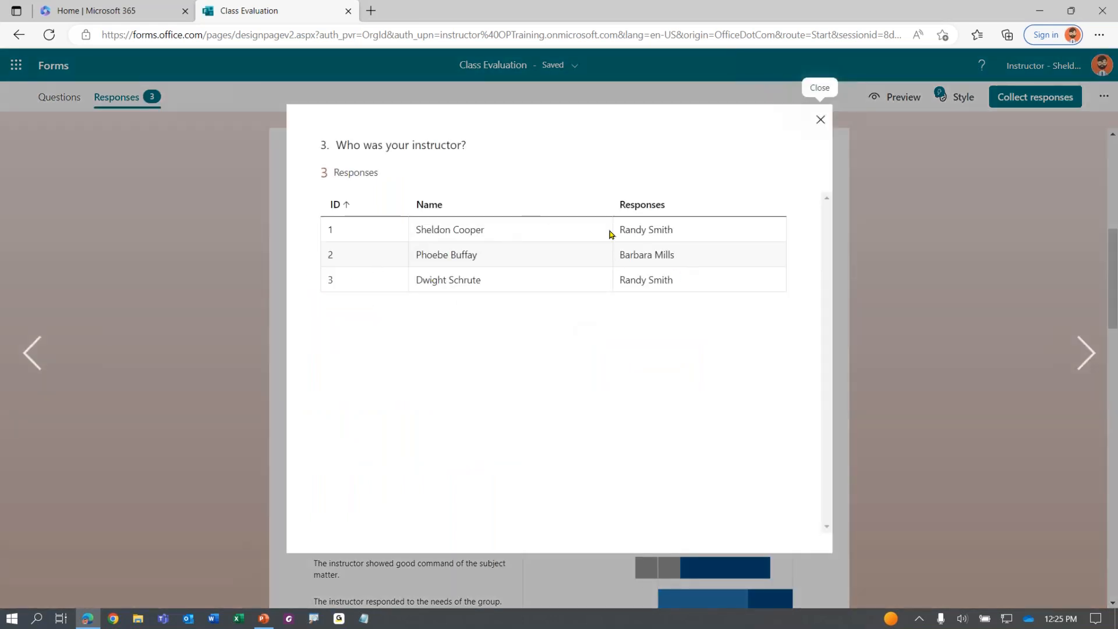
{"action": "left_click", "coordinate": [819, 117]}
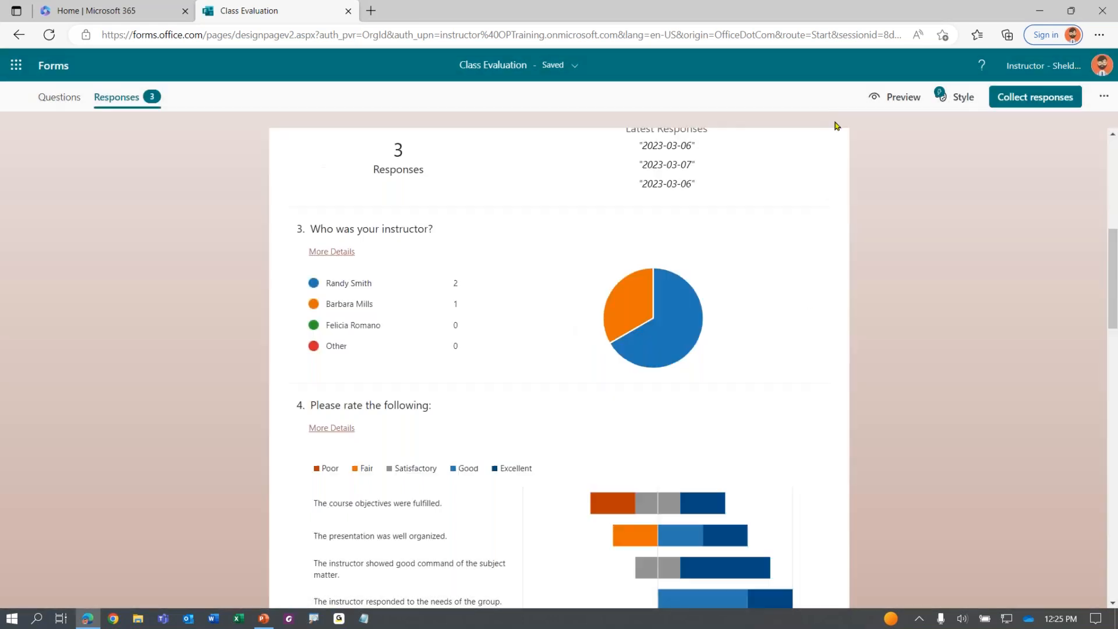
{"action": "scroll", "coordinate": [849, 300], "scroll_direction": "down", "scroll_amount": 3}
{"action": "mouse_move", "coordinate": [642, 301]}
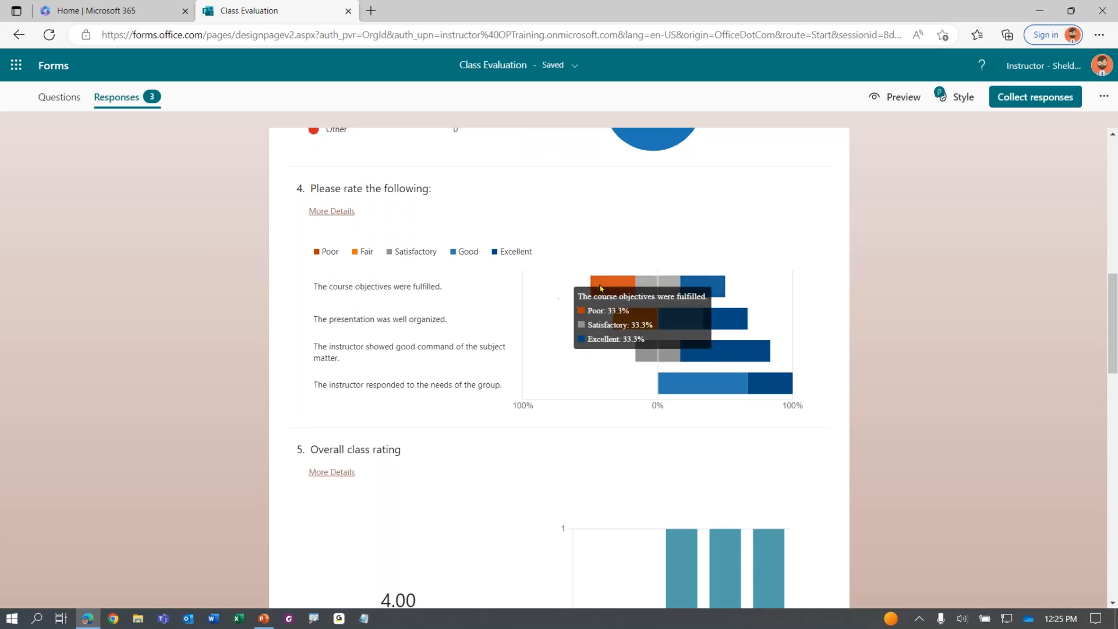
{"action": "key", "text": "ctrl"}
{"action": "key", "text": "ctrl"}
{"action": "key", "text": "ctrl"}
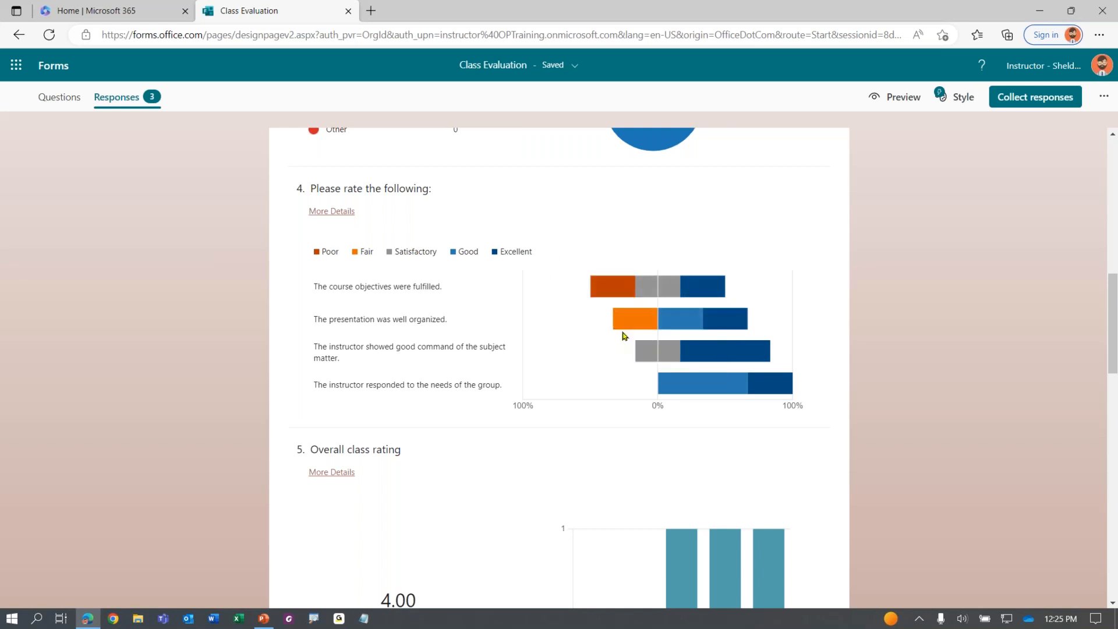
{"action": "scroll", "coordinate": [623, 331], "scroll_direction": "down", "scroll_amount": 3}
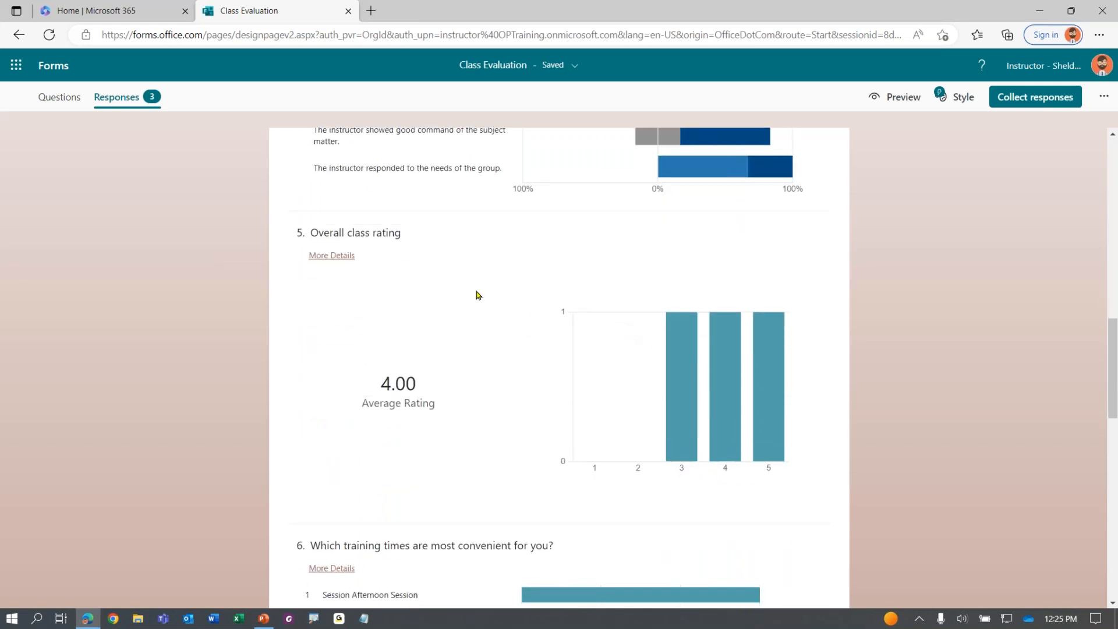
{"action": "key", "text": "ctrl"}
{"action": "key", "text": "ctrl"}
{"action": "key", "text": "ctrl"}
{"action": "left_click", "coordinate": [334, 256]}
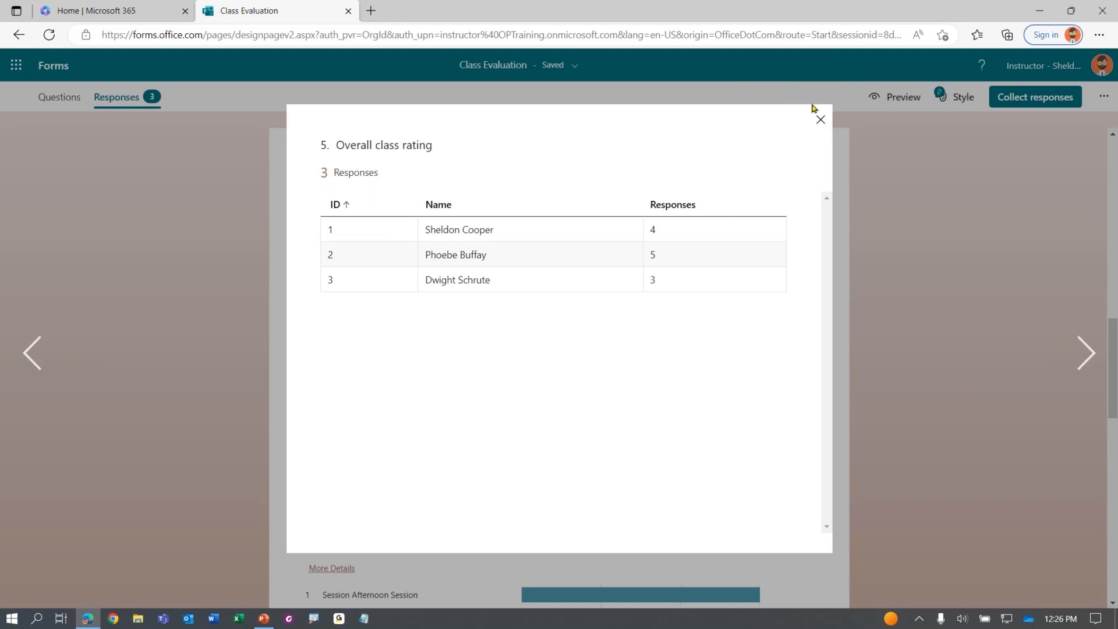
{"action": "left_click", "coordinate": [820, 119]}
{"action": "scroll", "coordinate": [569, 367], "scroll_direction": "down", "scroll_amount": 5}
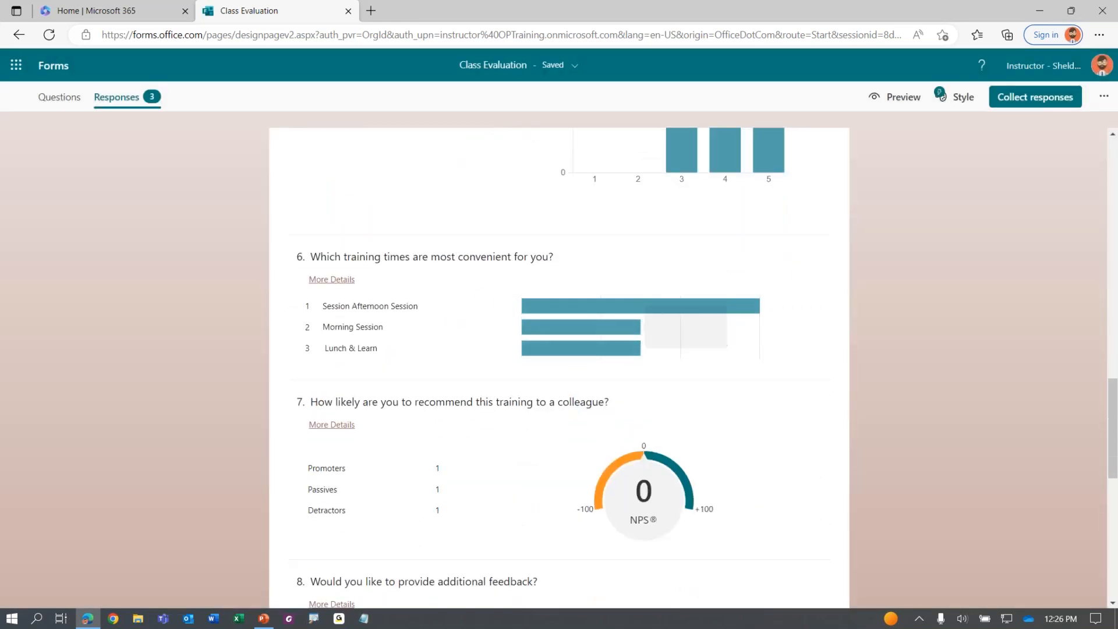
{"action": "scroll", "coordinate": [379, 338], "scroll_direction": "down", "scroll_amount": 10}
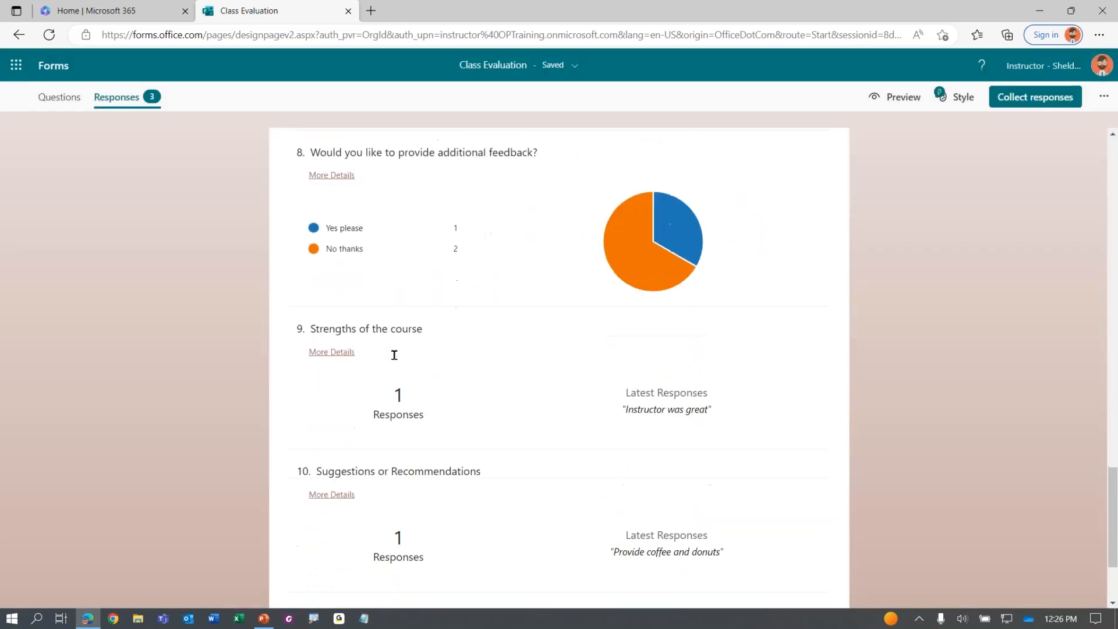
{"action": "scroll", "coordinate": [394, 355], "scroll_direction": "down", "scroll_amount": 1}
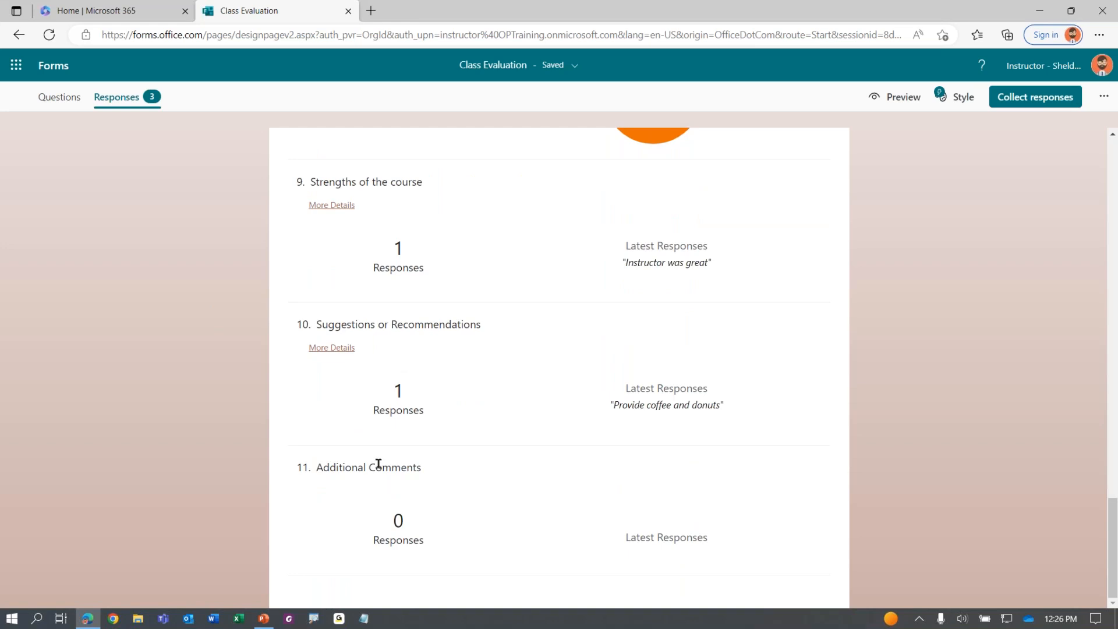
{"action": "scroll", "coordinate": [378, 464], "scroll_direction": "up", "scroll_amount": 20}
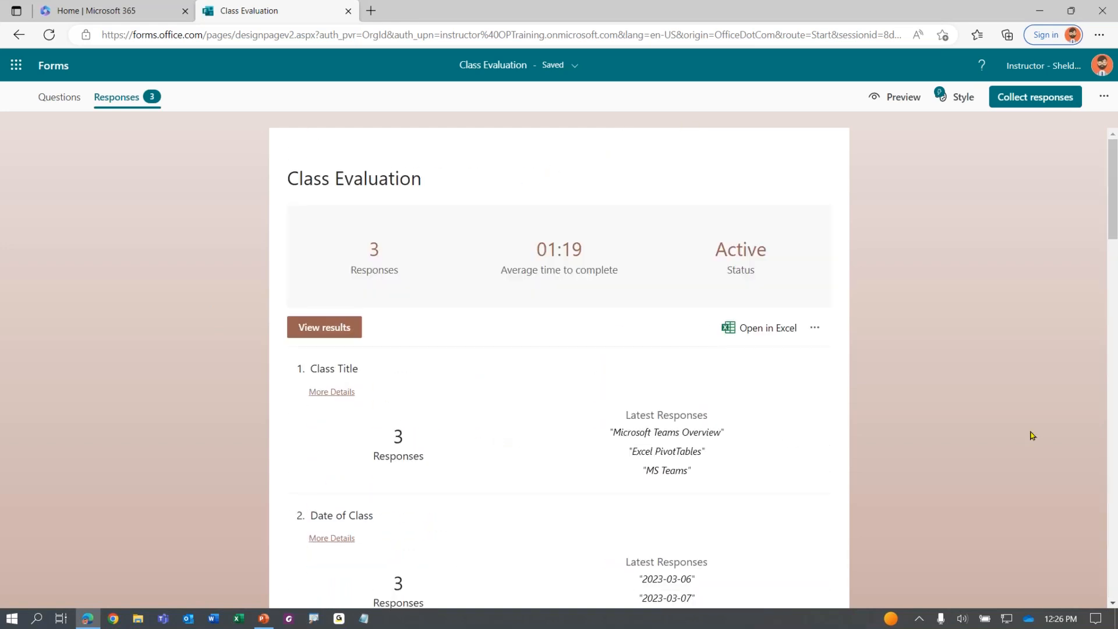
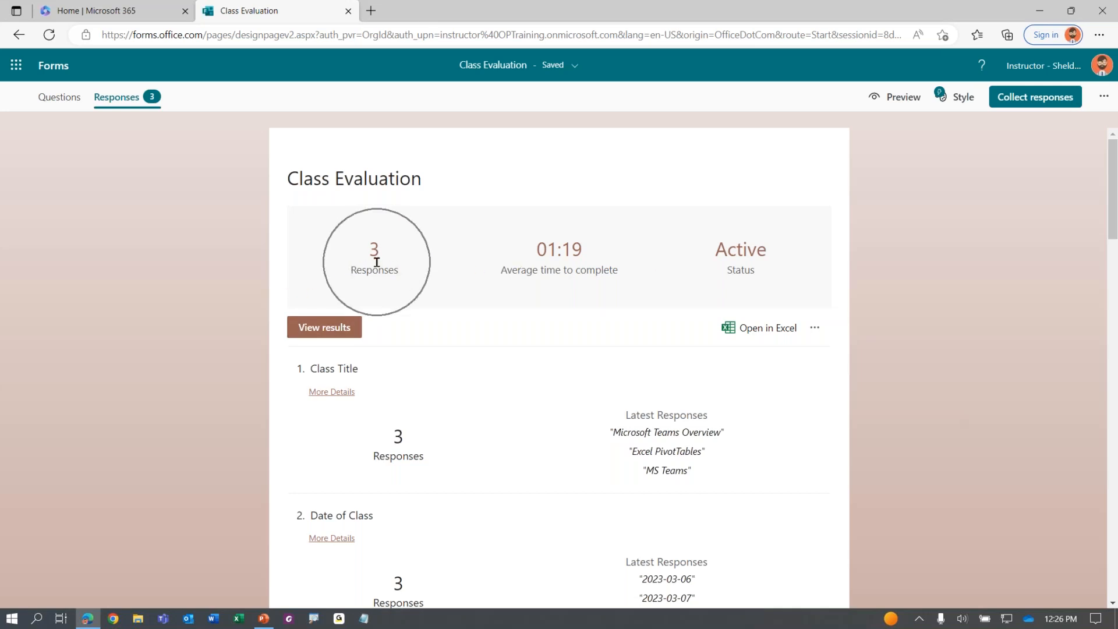
Open View results to show respondent 1's individual answers
{"action": "left_click", "coordinate": [556, 269]}
{"action": "left_click", "coordinate": [556, 269]}
{"action": "left_click", "coordinate": [557, 269]}
{"action": "left_click", "coordinate": [557, 269]}
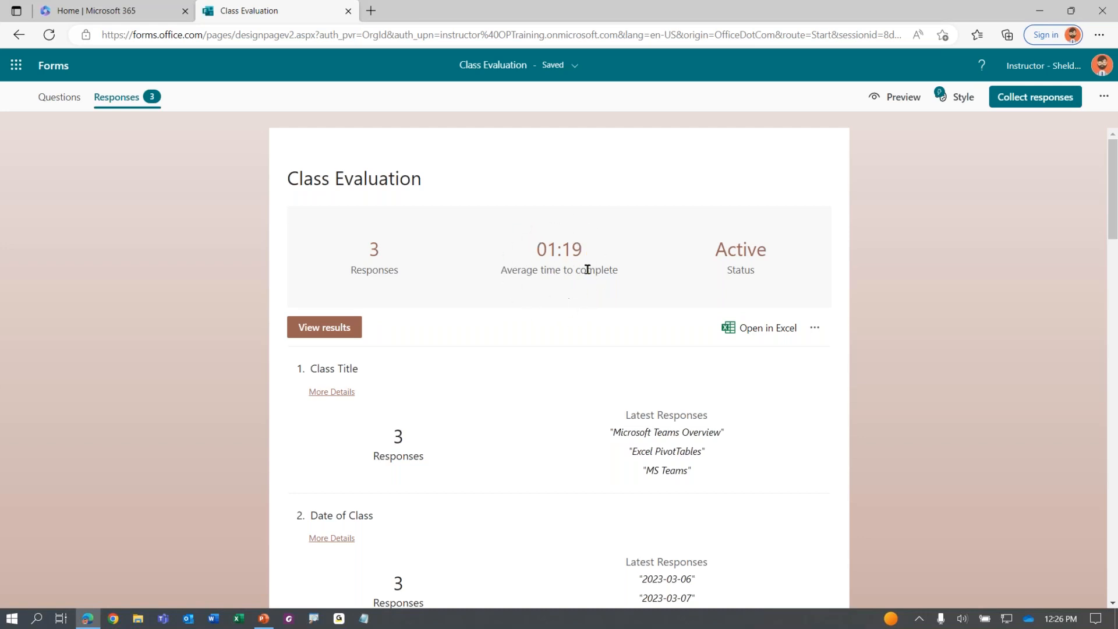
{"action": "left_click", "coordinate": [759, 254]}
{"action": "left_click", "coordinate": [318, 332]}
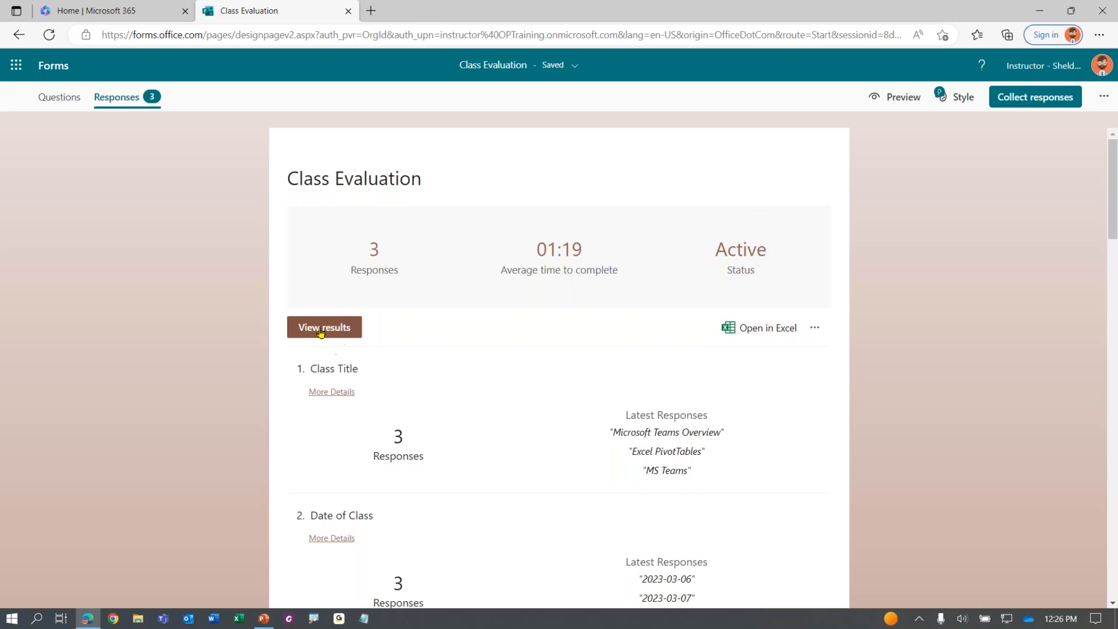
{"action": "left_click", "coordinate": [319, 331]}
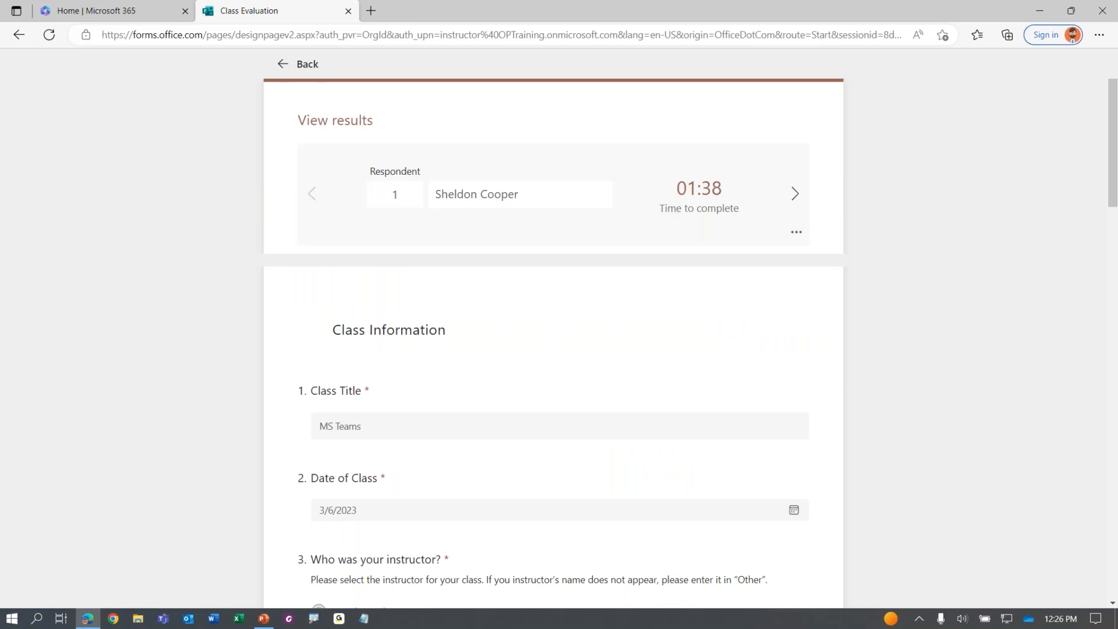
Scroll through respondent 1's answers past the Ratings section to the last question and back up
{"action": "left_click", "coordinate": [411, 194]}
{"action": "left_click", "coordinate": [472, 204]}
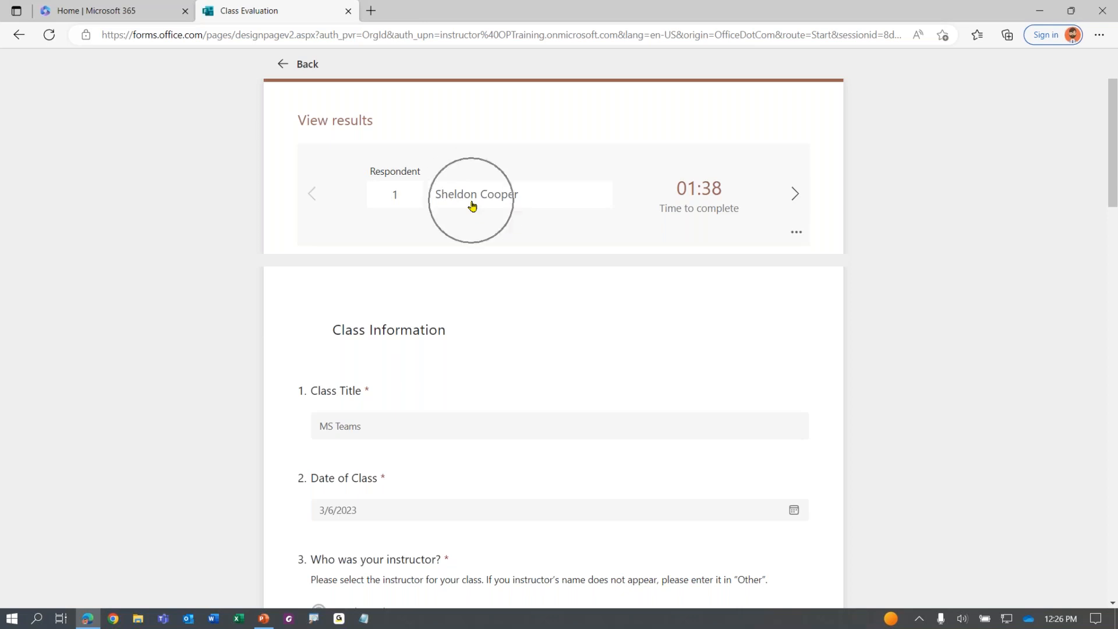
{"action": "key", "text": "ctrl"}
{"action": "key", "text": "ctrl"}
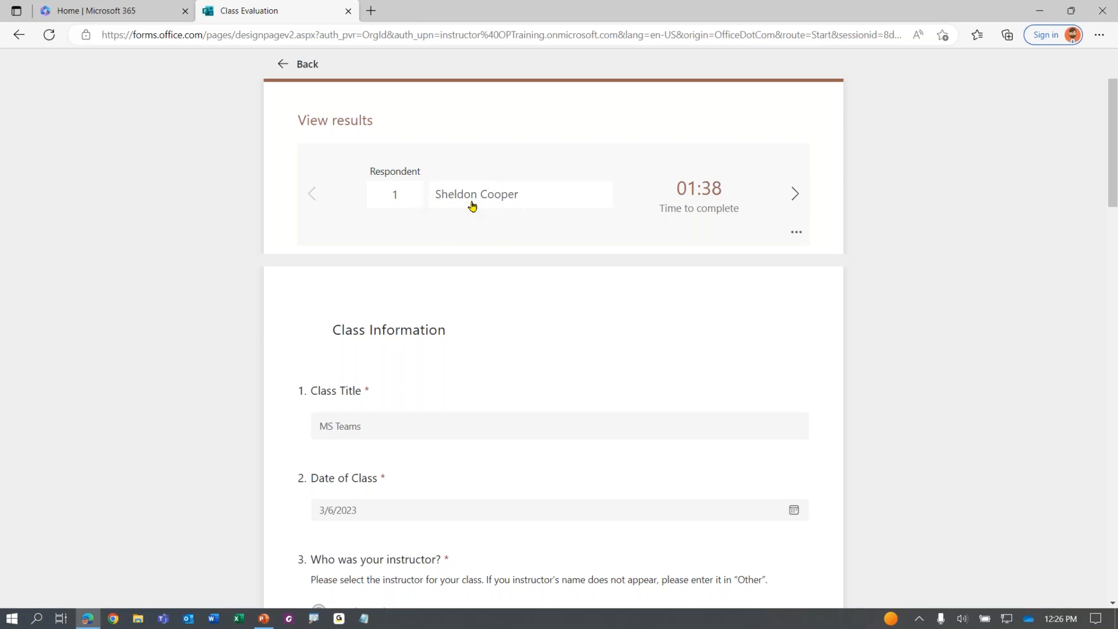
{"action": "key", "text": "ctrl"}
{"action": "key", "text": "ctrl"}
{"action": "key", "text": "ctrl"}
{"action": "key", "text": "ctrl"}
{"action": "key", "text": "ctrl"}
{"action": "key", "text": "ctrl"}
{"action": "key", "text": "ctrl"}
{"action": "key", "text": "ctrl"}
{"action": "key", "text": "ctrl"}
{"action": "key", "text": "ctrl"}
{"action": "key", "text": "ctrl"}
{"action": "key", "text": "ctrl"}
{"action": "scroll", "coordinate": [474, 185], "scroll_direction": "down", "scroll_amount": 3}
{"action": "key", "text": "ctrl"}
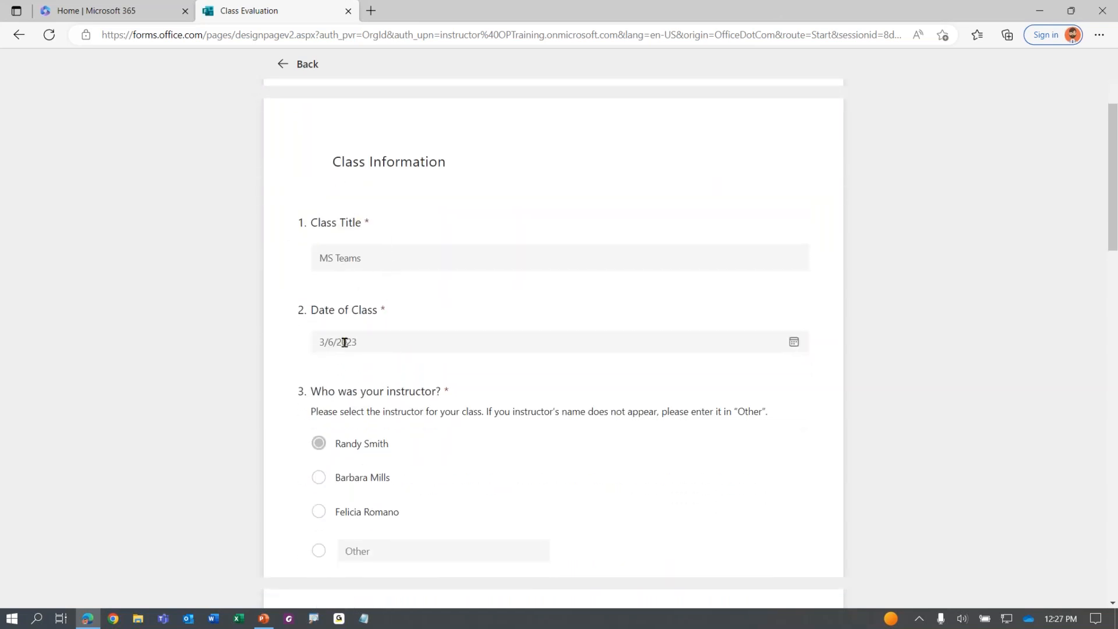
{"action": "key", "text": "ctrl"}
{"action": "scroll", "coordinate": [337, 460], "scroll_direction": "down", "scroll_amount": 6}
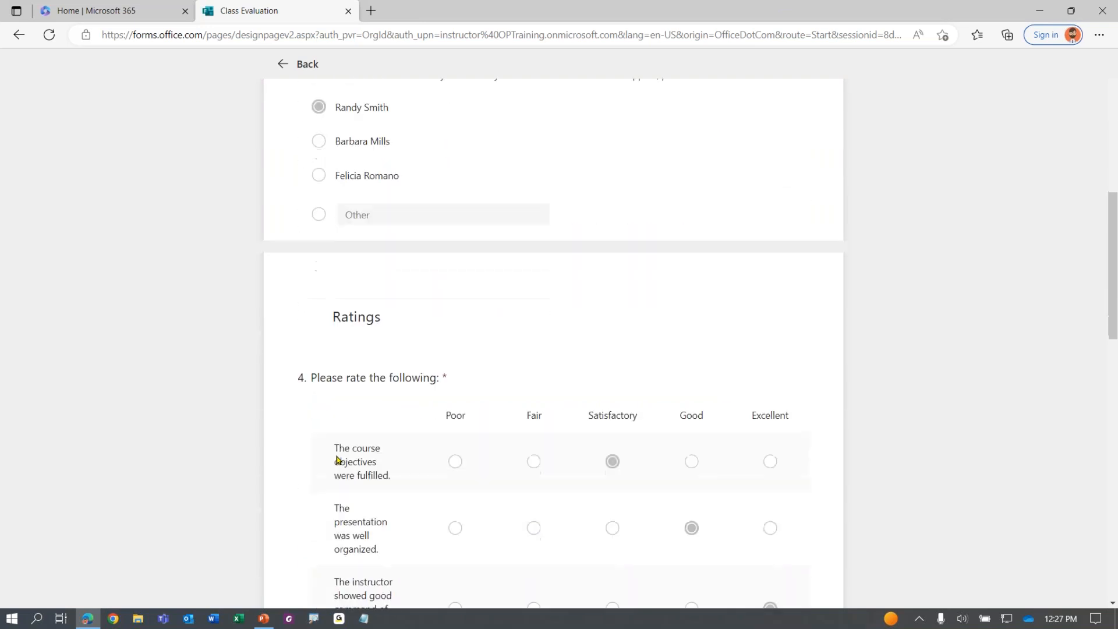
{"action": "scroll", "coordinate": [558, 460], "scroll_direction": "down", "scroll_amount": 12}
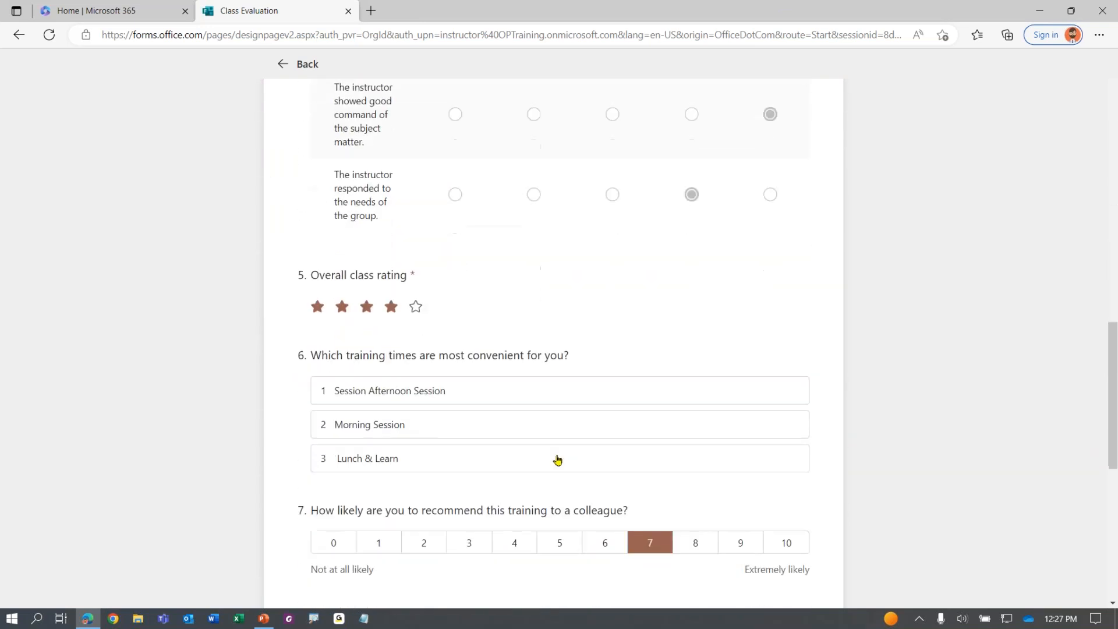
{"action": "scroll", "coordinate": [558, 460], "scroll_direction": "down", "scroll_amount": 6}
{"action": "scroll", "coordinate": [533, 455], "scroll_direction": "up", "scroll_amount": 20}
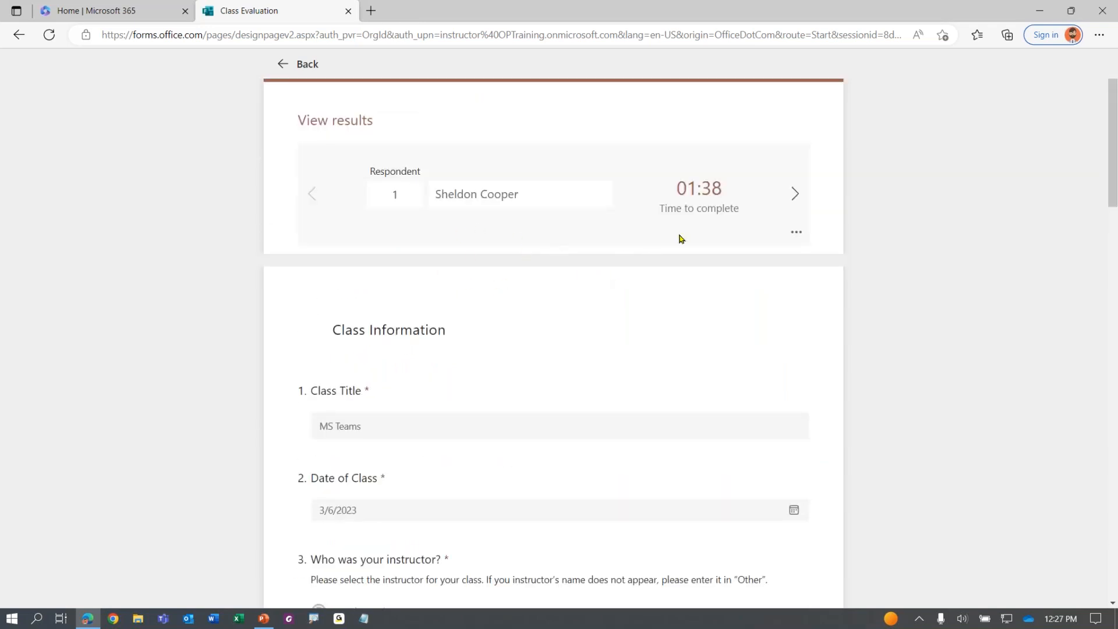
Advance to respondent 2 and scroll through their answers
{"action": "left_click", "coordinate": [796, 197]}
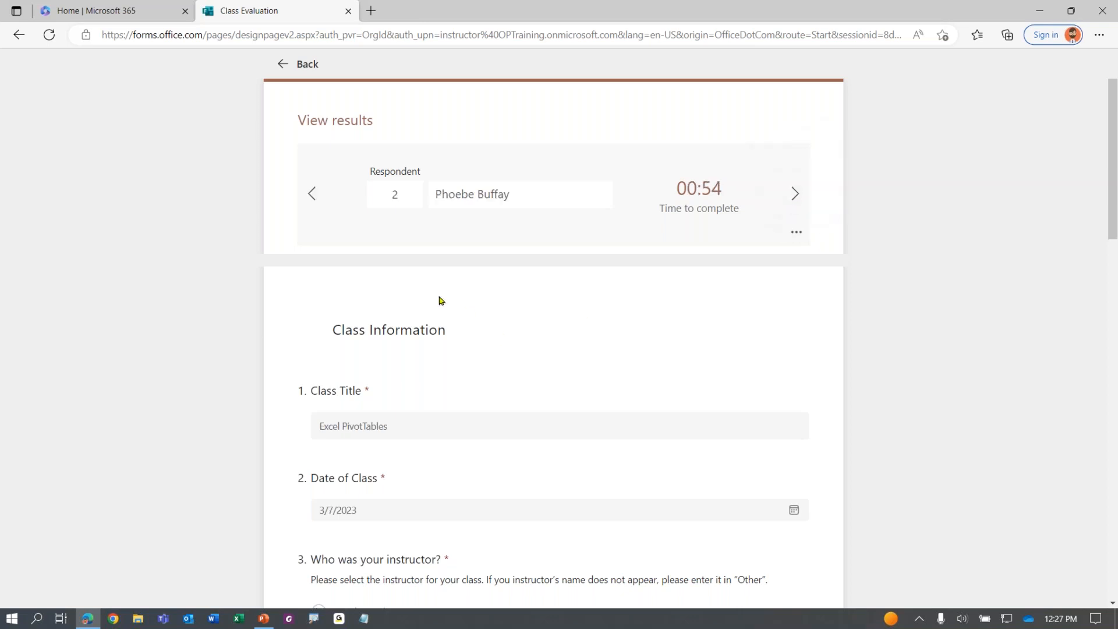
{"action": "left_click", "coordinate": [393, 193]}
{"action": "left_click", "coordinate": [491, 199]}
{"action": "scroll", "coordinate": [411, 417], "scroll_direction": "down", "scroll_amount": 8}
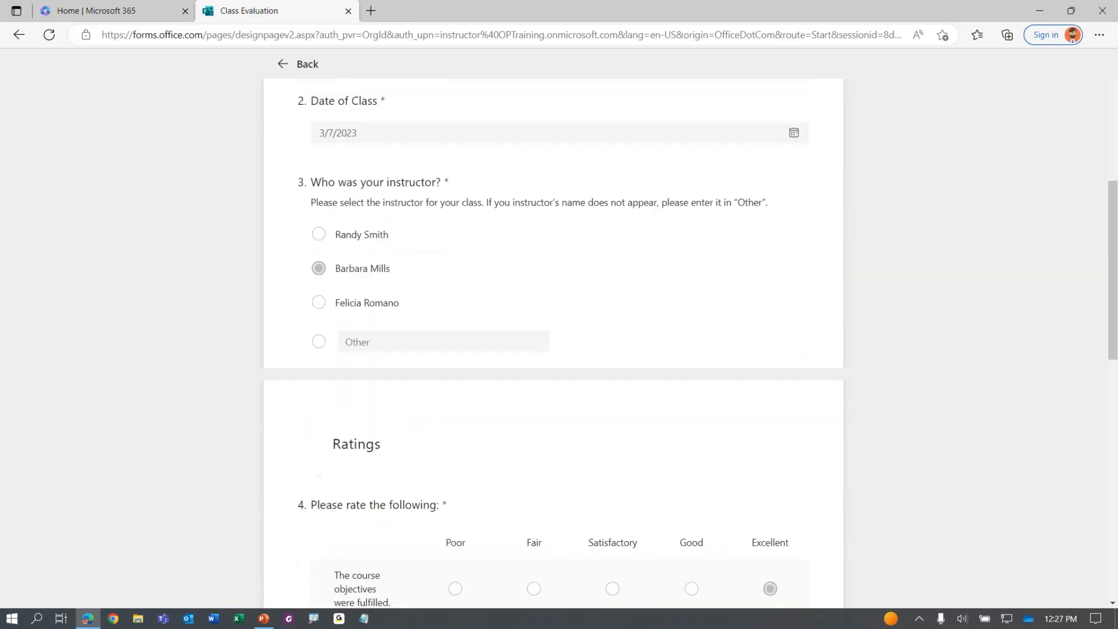
{"action": "scroll", "coordinate": [553, 349], "scroll_direction": "down", "scroll_amount": 4}
{"action": "scroll", "coordinate": [553, 349], "scroll_direction": "up", "scroll_amount": 11}
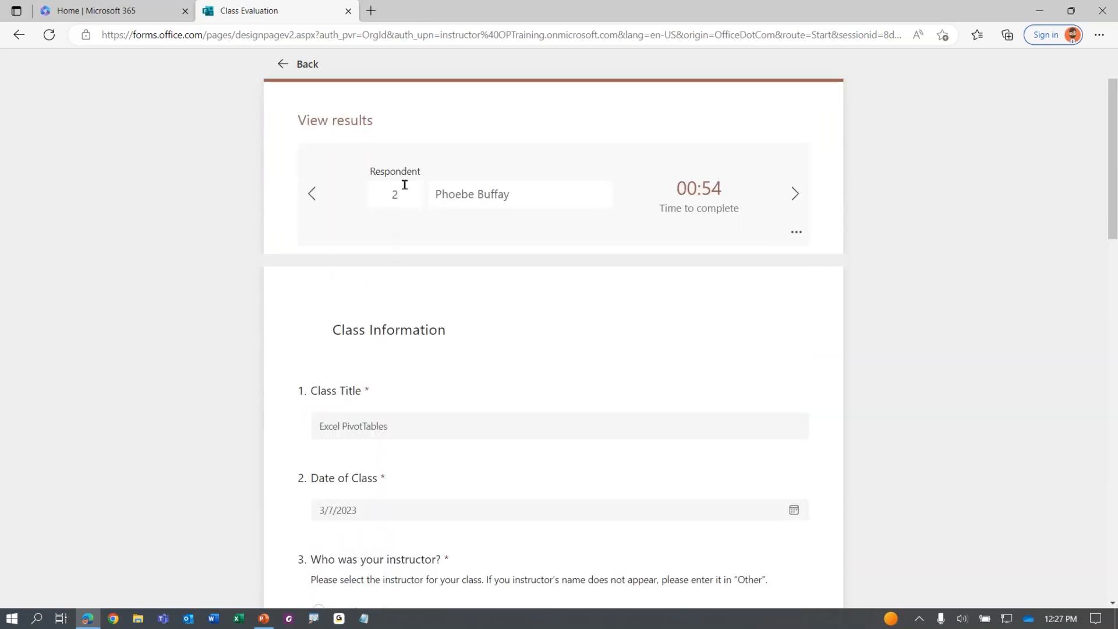
Enter 3 in the Respondent box to jump to respondent 3 and review their answers
{"action": "left_click", "coordinate": [383, 191]}
{"action": "key", "text": "Return"}
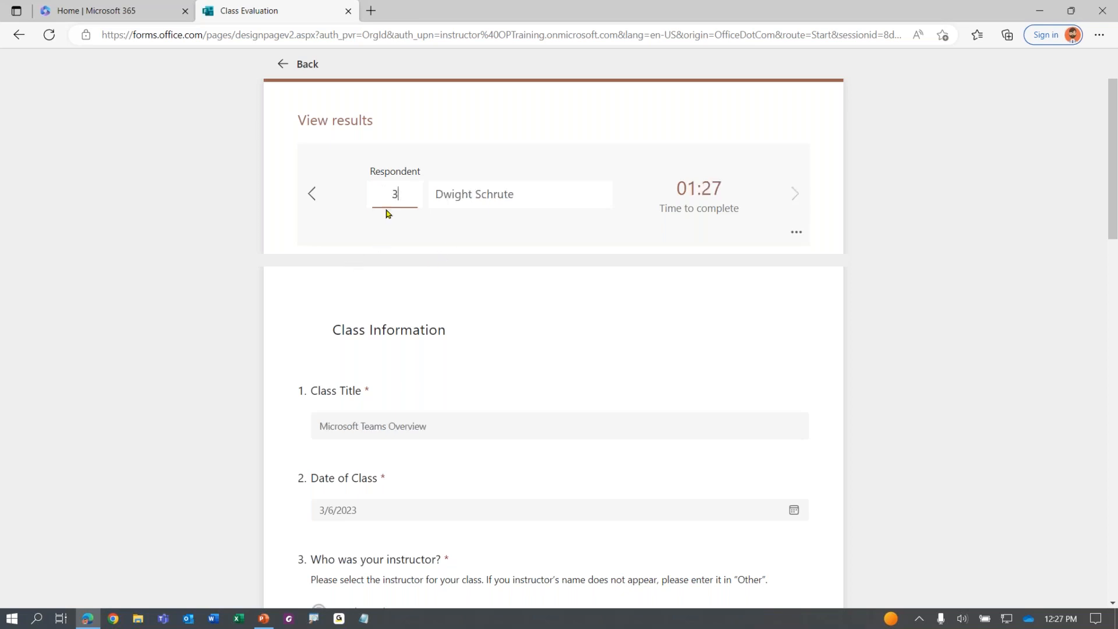
{"action": "left_click", "coordinate": [476, 192]}
{"action": "scroll", "coordinate": [348, 436], "scroll_direction": "down", "scroll_amount": 5}
{"action": "scroll", "coordinate": [349, 448], "scroll_direction": "down", "scroll_amount": 5}
{"action": "scroll", "coordinate": [349, 448], "scroll_direction": "up", "scroll_amount": 5}
{"action": "scroll", "coordinate": [349, 448], "scroll_direction": "up", "scroll_amount": 5}
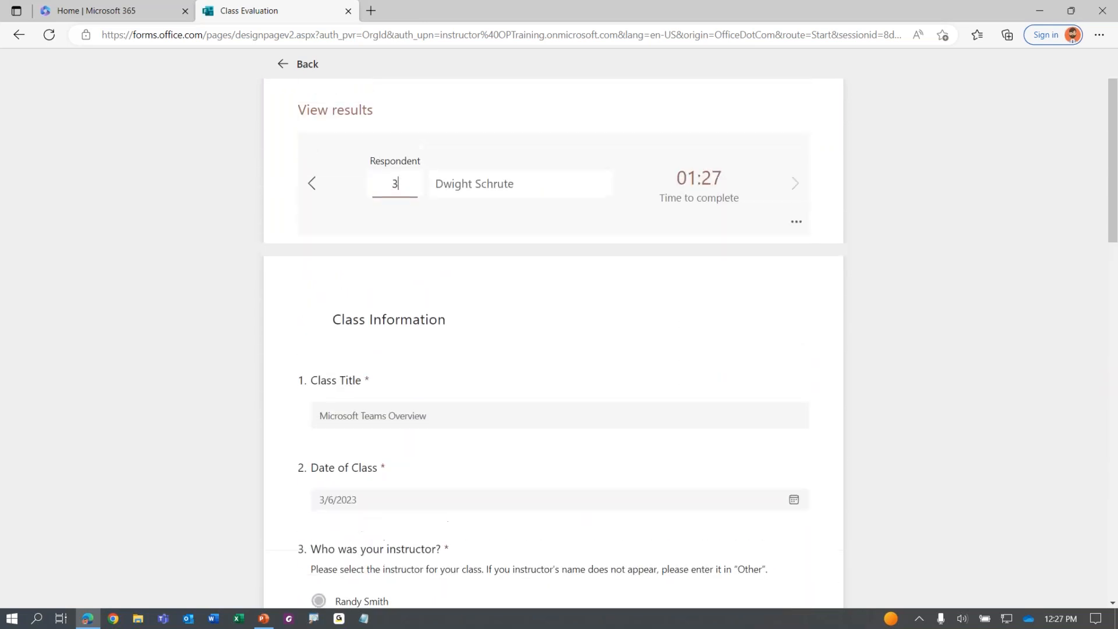
Use the respondent dropdown to switch to respondent 2, then 1, then back to 3
{"action": "left_click", "coordinate": [511, 196]}
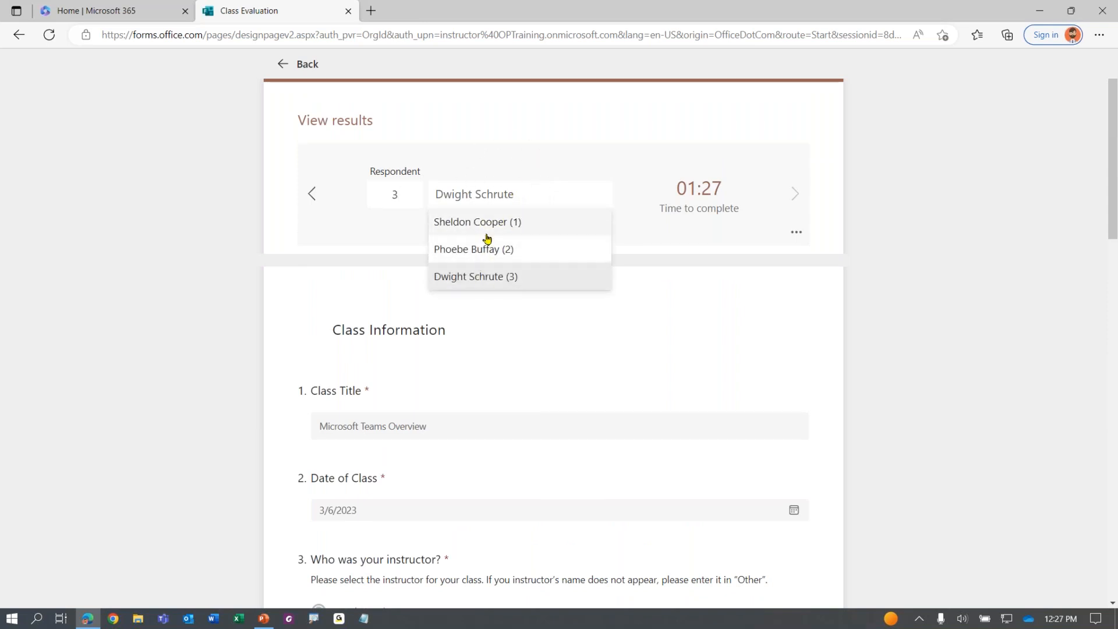
{"action": "left_click", "coordinate": [487, 249]}
{"action": "left_click", "coordinate": [512, 203]}
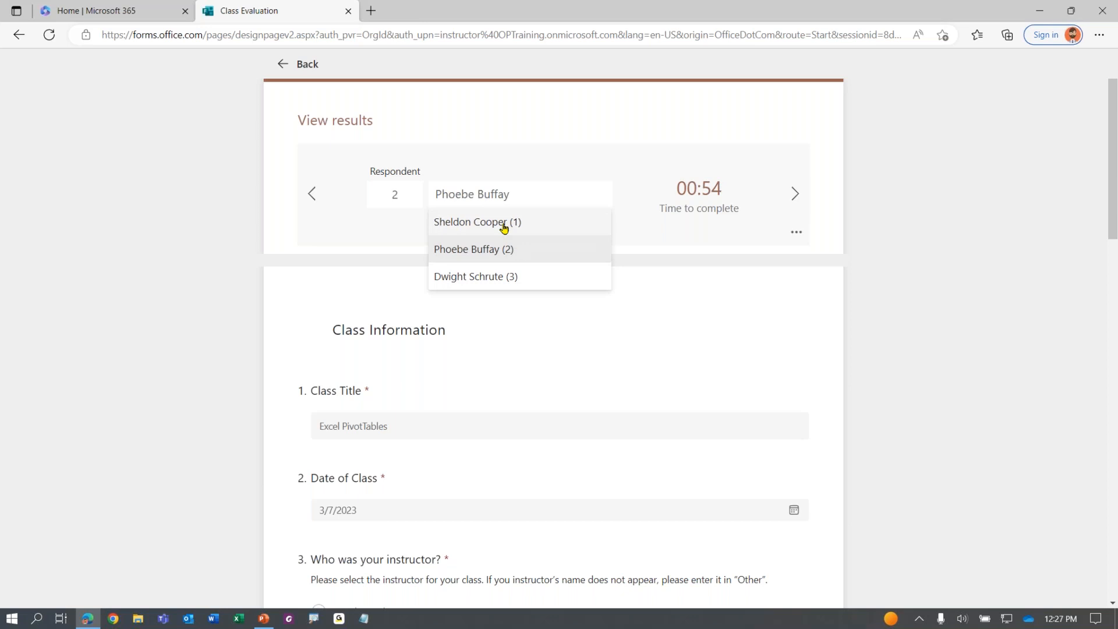
{"action": "left_click", "coordinate": [501, 223]}
{"action": "left_click", "coordinate": [513, 206]}
{"action": "left_click", "coordinate": [494, 278]}
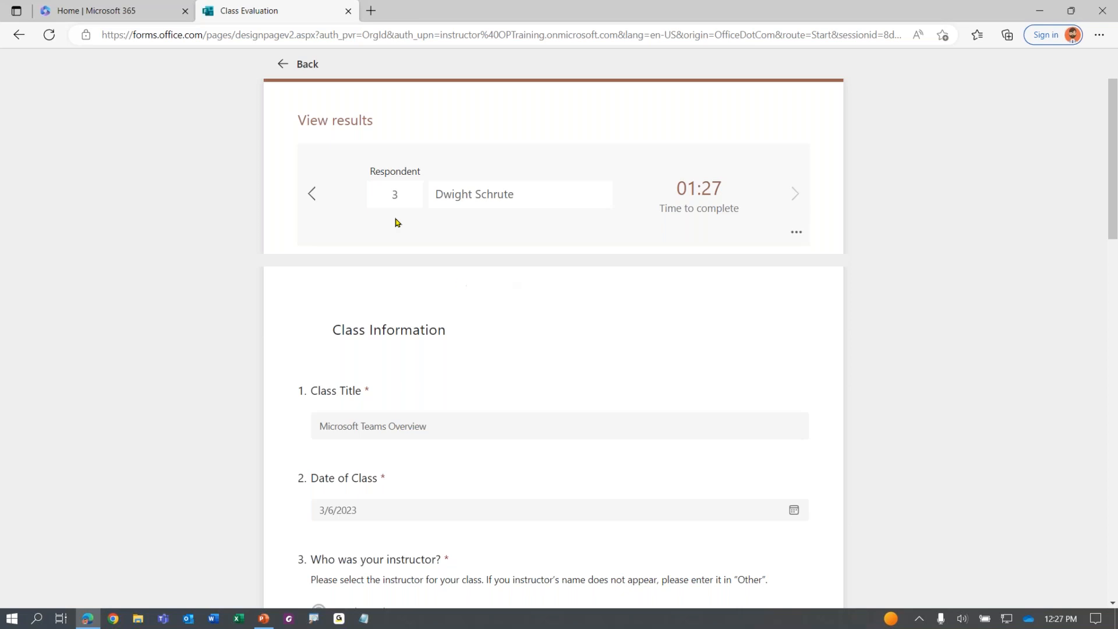
Go back to the overall Responses summary
{"action": "left_click", "coordinate": [285, 65]}
{"action": "left_click", "coordinate": [102, 100]}
{"action": "scroll", "coordinate": [589, 418], "scroll_direction": "down", "scroll_amount": 12}
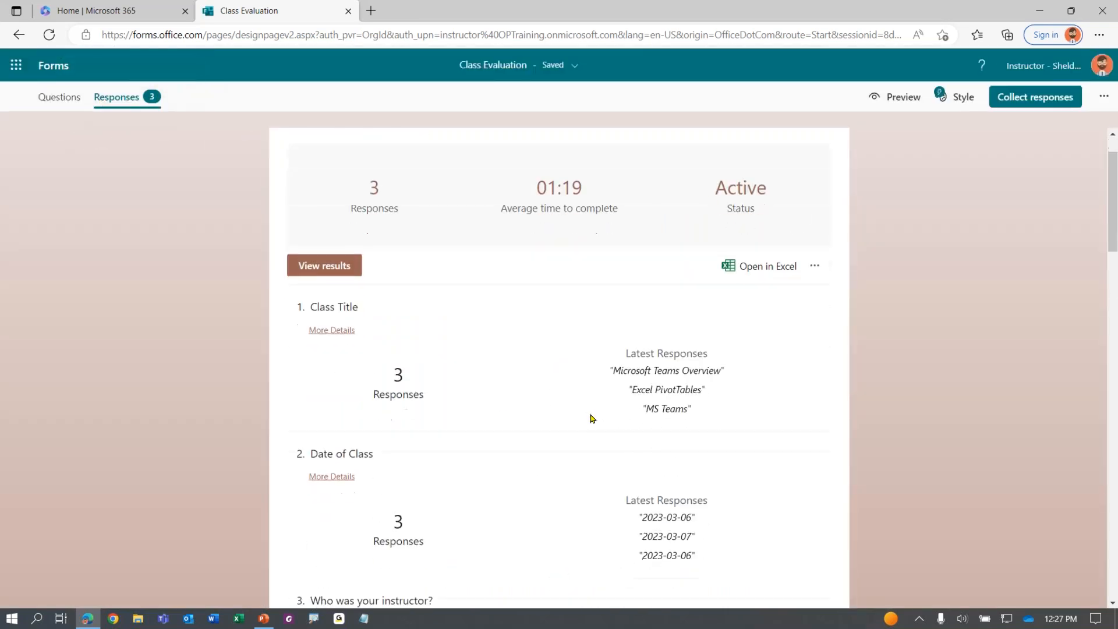
Export the responses with Open in Excel and open Class Evaluation(1-3) (1).xlsx
{"action": "scroll", "coordinate": [590, 423], "scroll_direction": "up", "scroll_amount": 12}
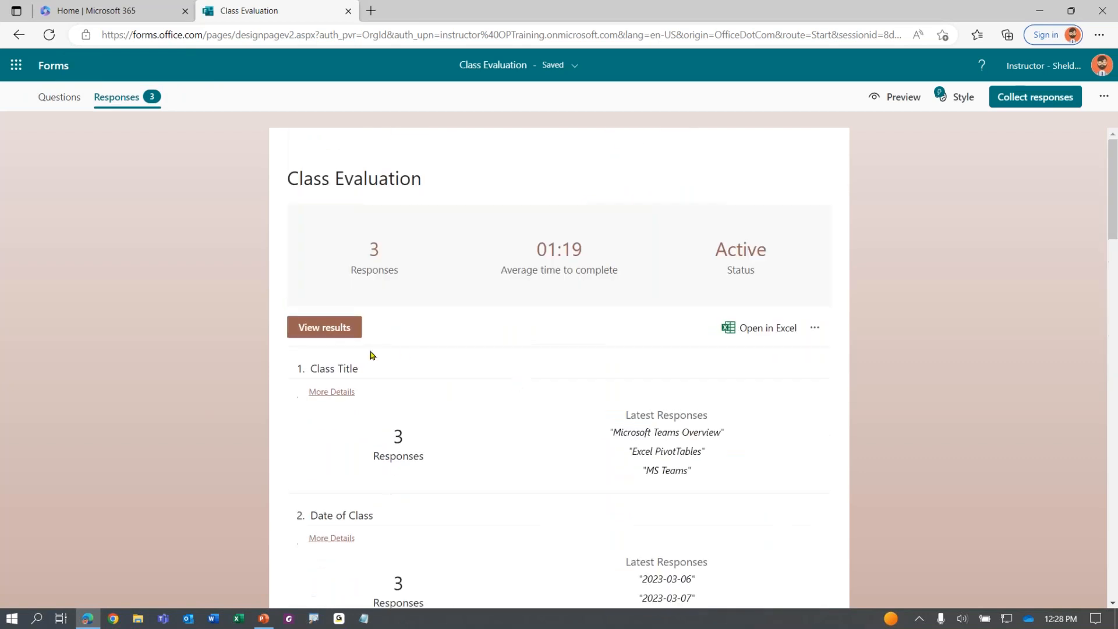
{"action": "left_click", "coordinate": [322, 331]}
{"action": "left_click", "coordinate": [321, 332]}
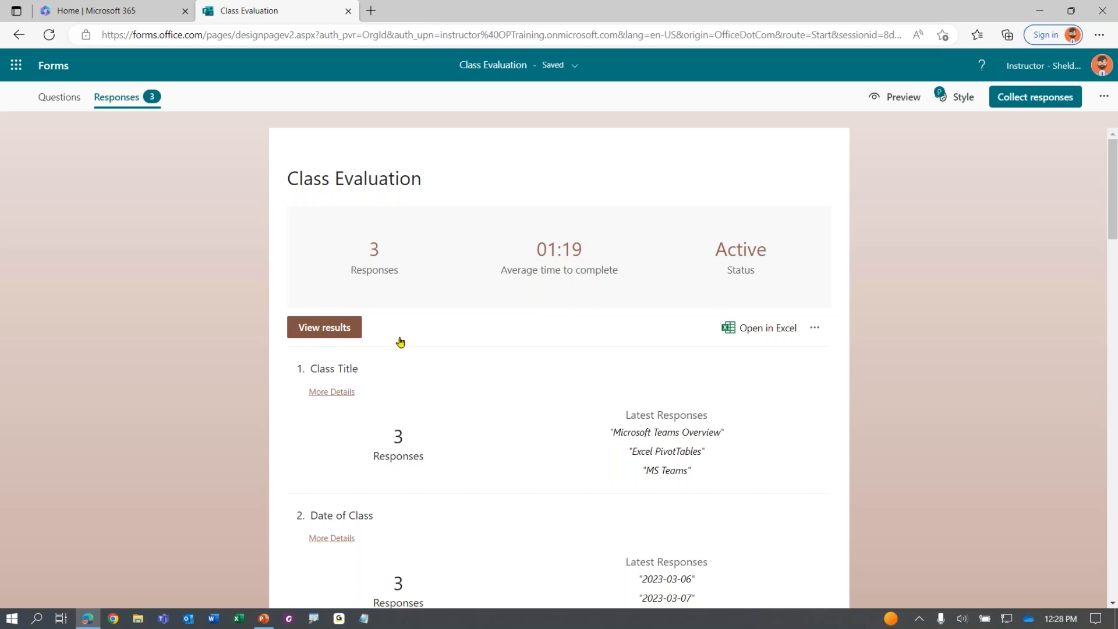
{"action": "left_click", "coordinate": [773, 330]}
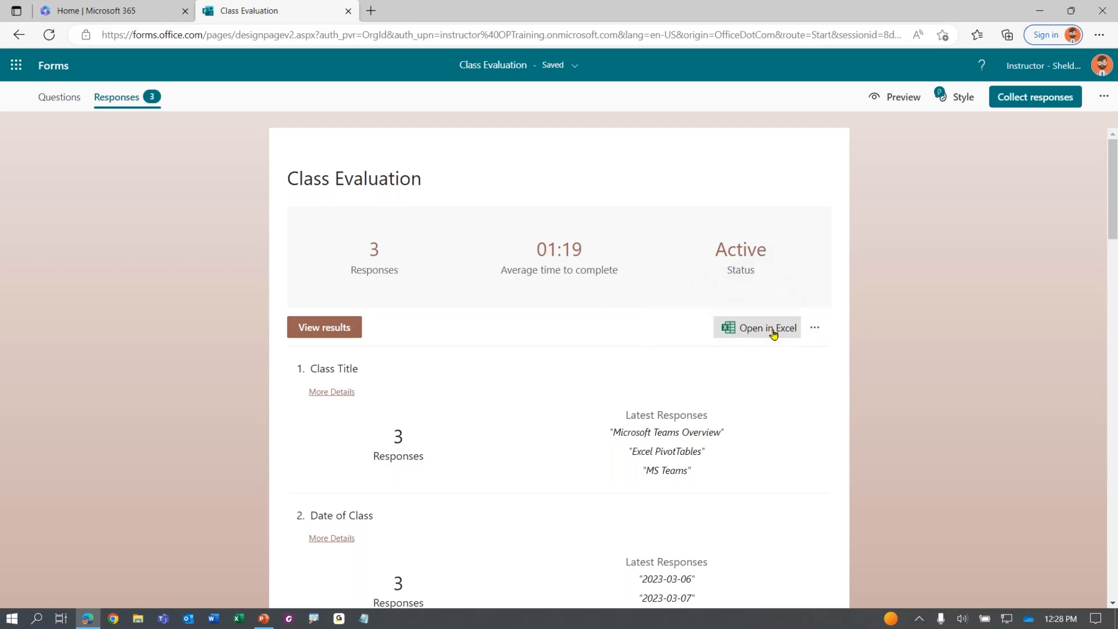
{"action": "left_click", "coordinate": [818, 89]}
Enable editing on the Protected View workbook and click into the responses table
{"action": "key", "text": "ctrl"}
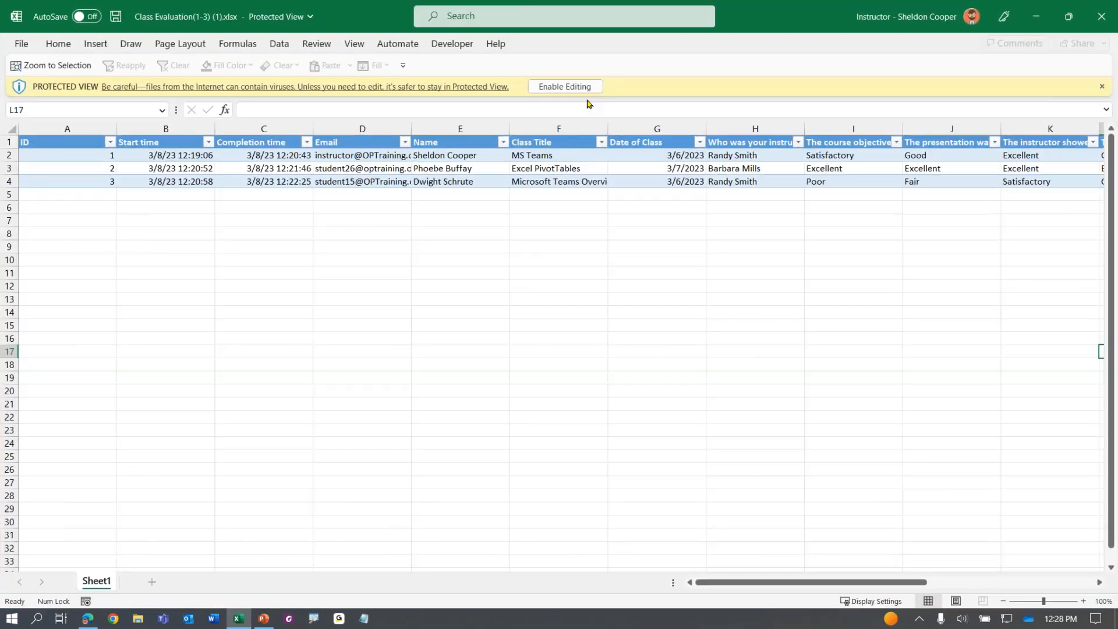
{"action": "left_click", "coordinate": [571, 88]}
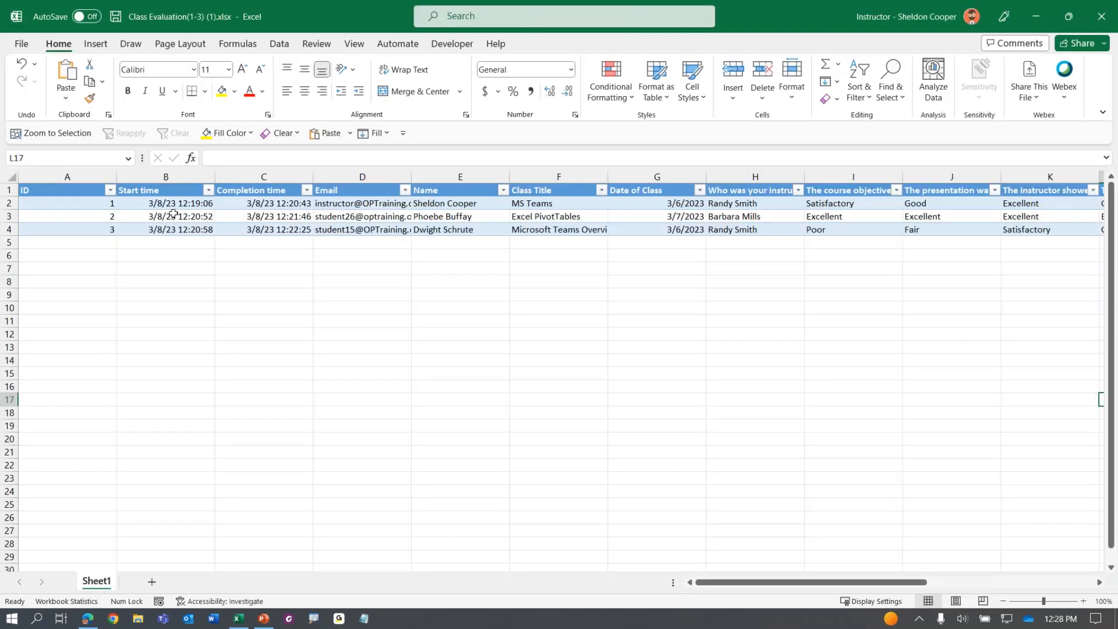
{"action": "left_click", "coordinate": [173, 214]}
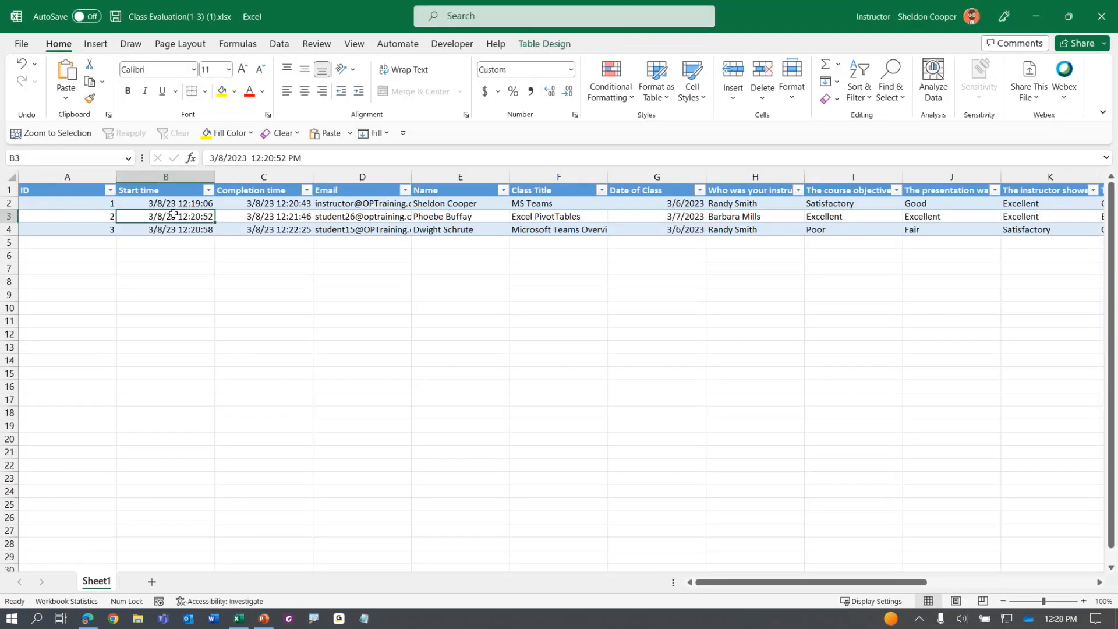
Select the three ID values, preview Quick Analysis, then select the Start time and Completion time columns
{"action": "key", "text": "Left"}
{"action": "key", "text": "Up"}
{"action": "key", "text": "Up"}
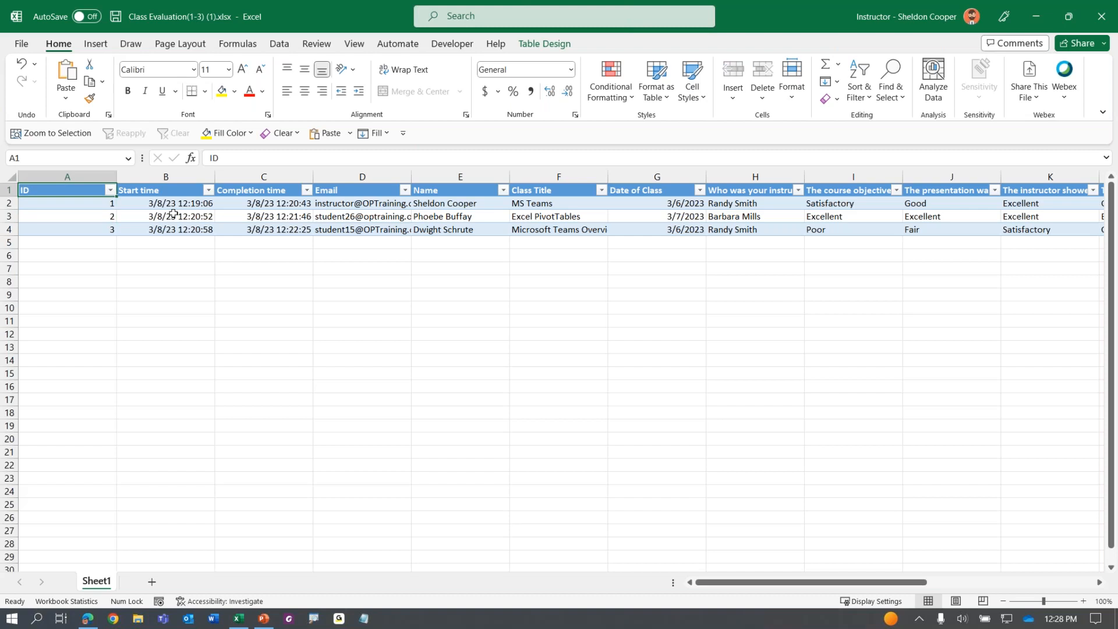
{"action": "key", "text": "shift+Down"}
{"action": "key", "text": "shift+Down"}
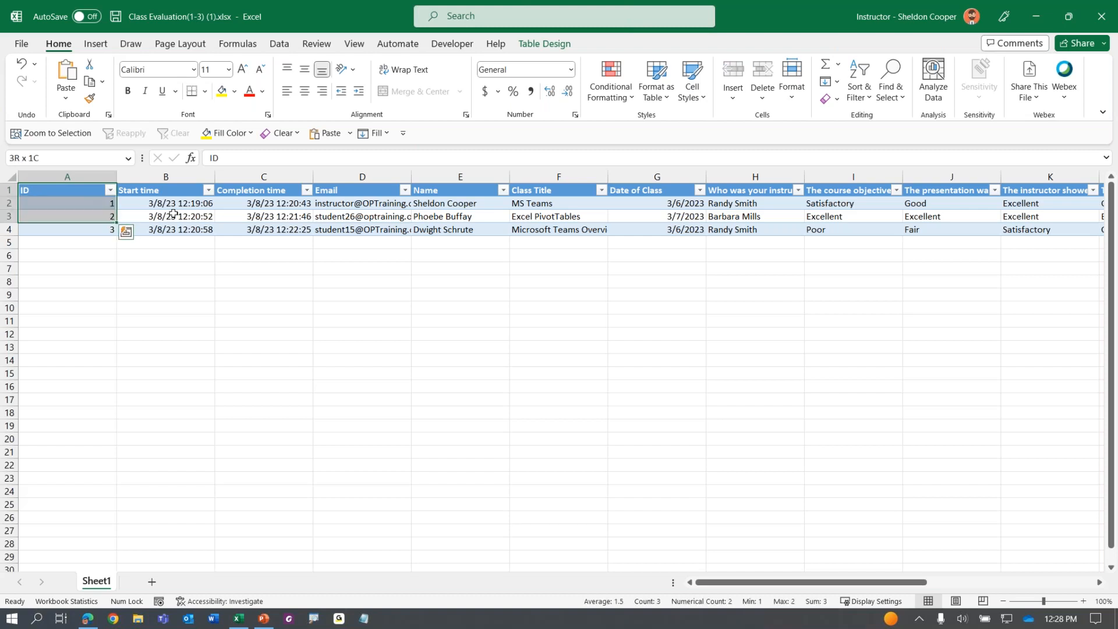
{"action": "key", "text": "shift+Down"}
{"action": "key", "text": "ctrl+q"}
{"action": "key", "text": "Right"}
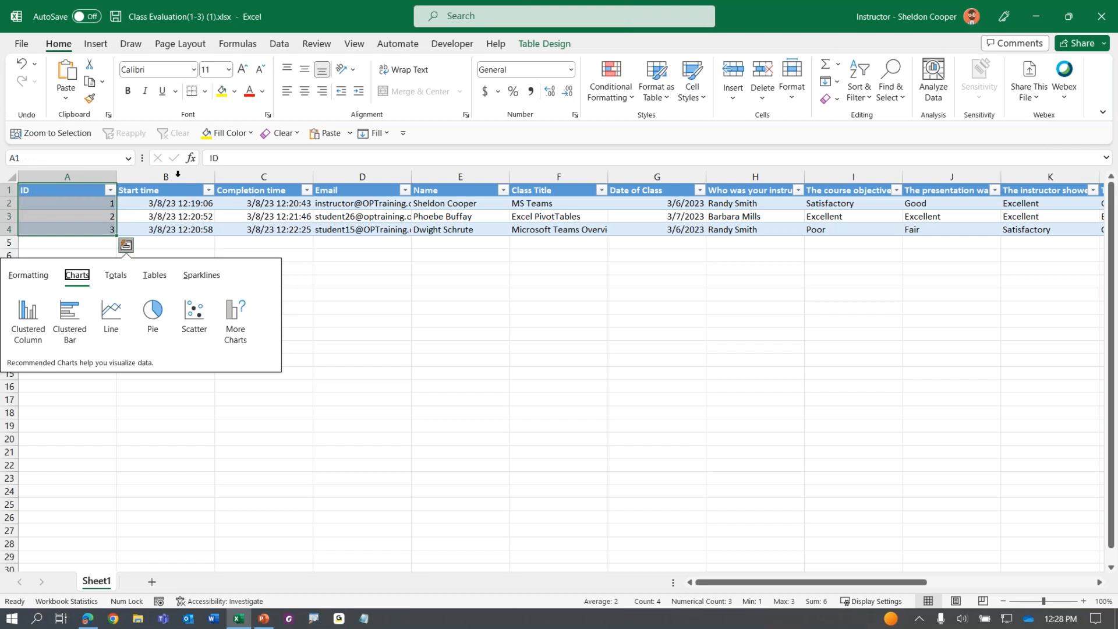
{"action": "left_click", "coordinate": [178, 175]}
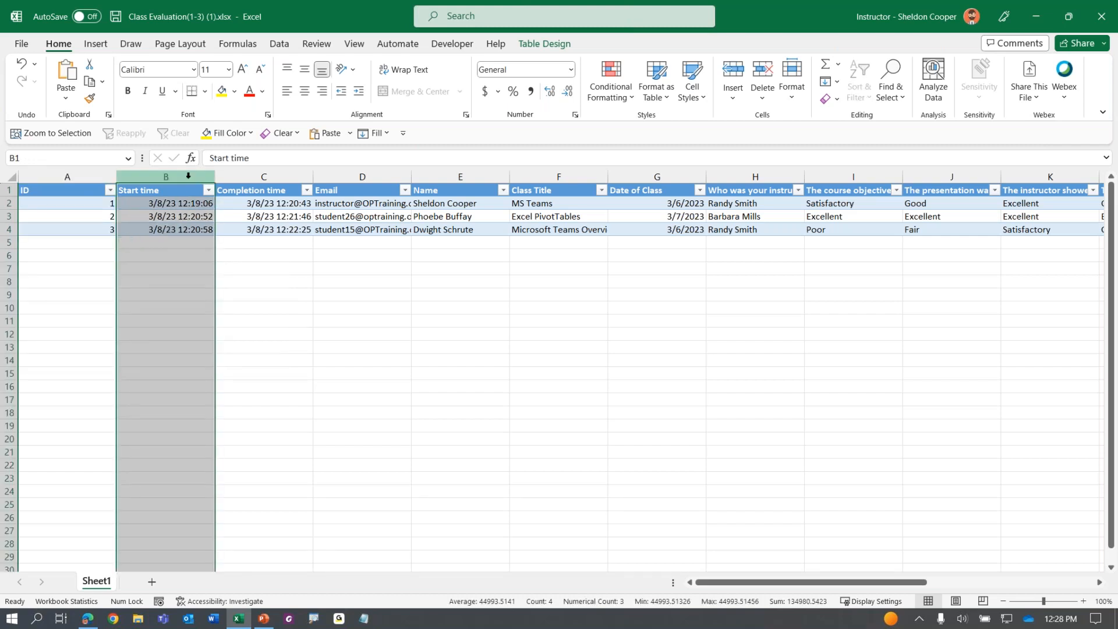
{"action": "left_click", "coordinate": [255, 175]}
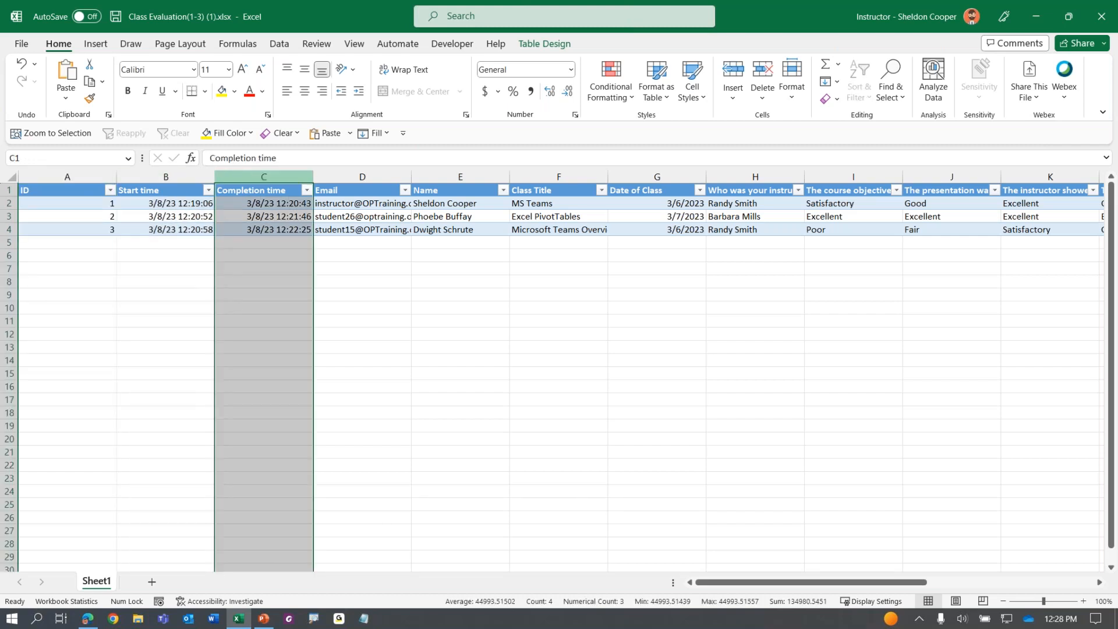
AutoFit the Email and Name columns to their full contents
{"action": "left_click", "coordinate": [402, 175]}
{"action": "left_click_drag", "start_coordinate": [411, 172], "coordinate": [414, 171]}
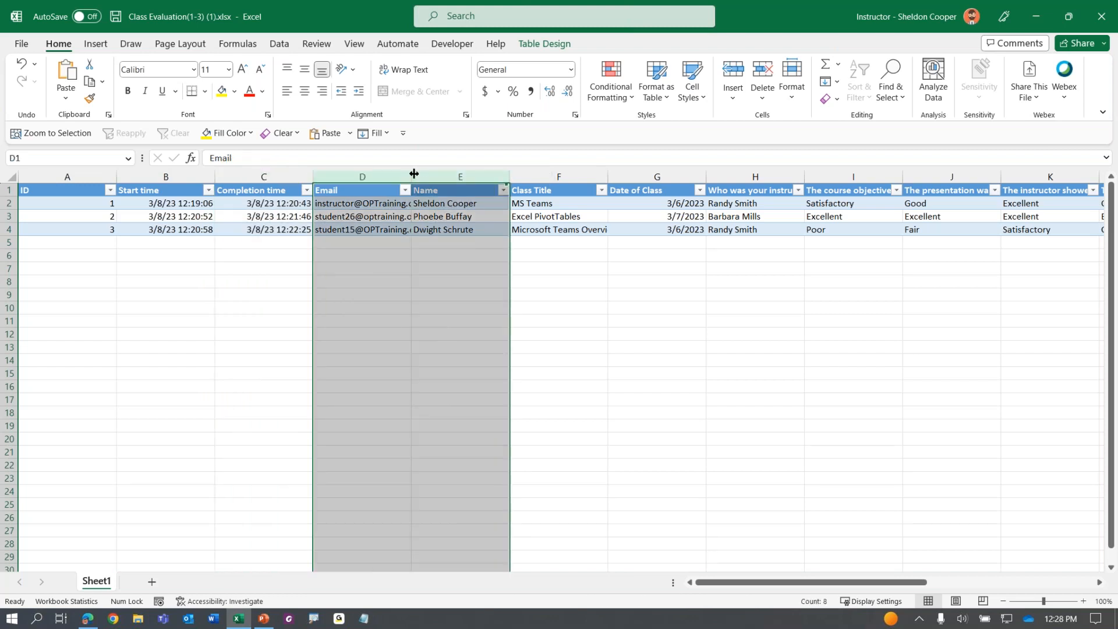
{"action": "double_click", "coordinate": [413, 173]}
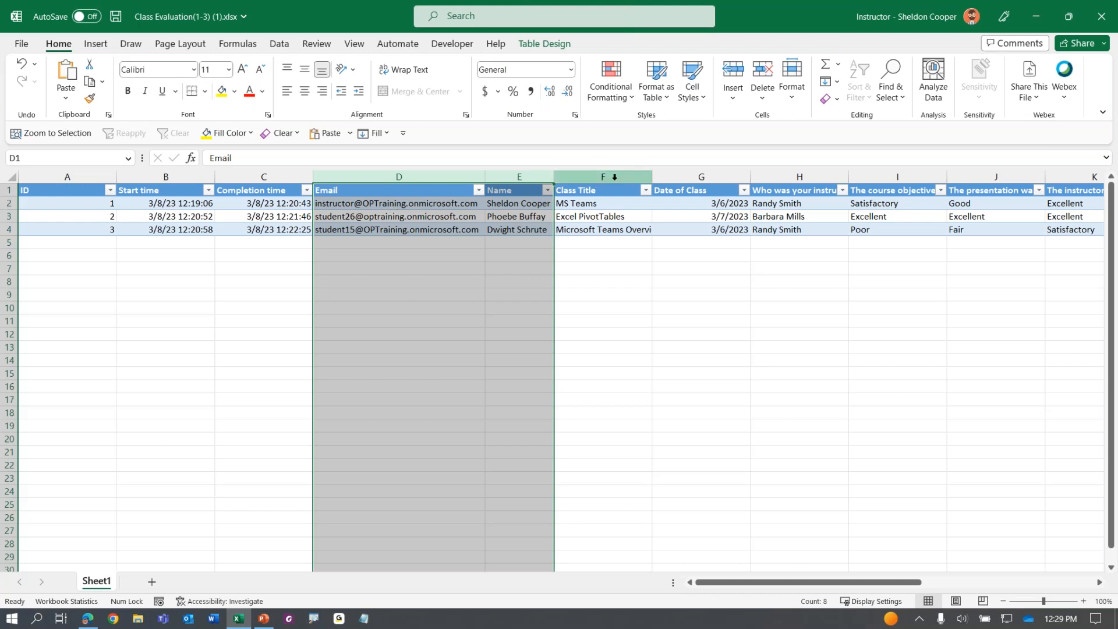
Review the Class Title, Date of Class and instructor headers through Additional Comments, then return to ID
{"action": "left_click", "coordinate": [617, 177]}
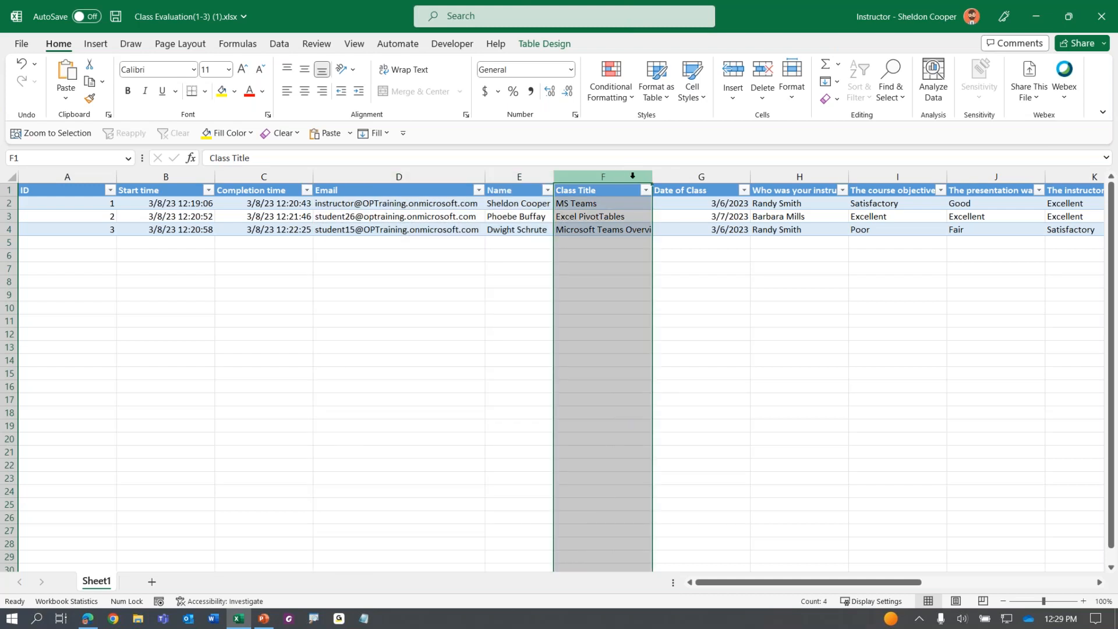
{"action": "left_click", "coordinate": [687, 177]}
{"action": "left_click", "coordinate": [815, 176]}
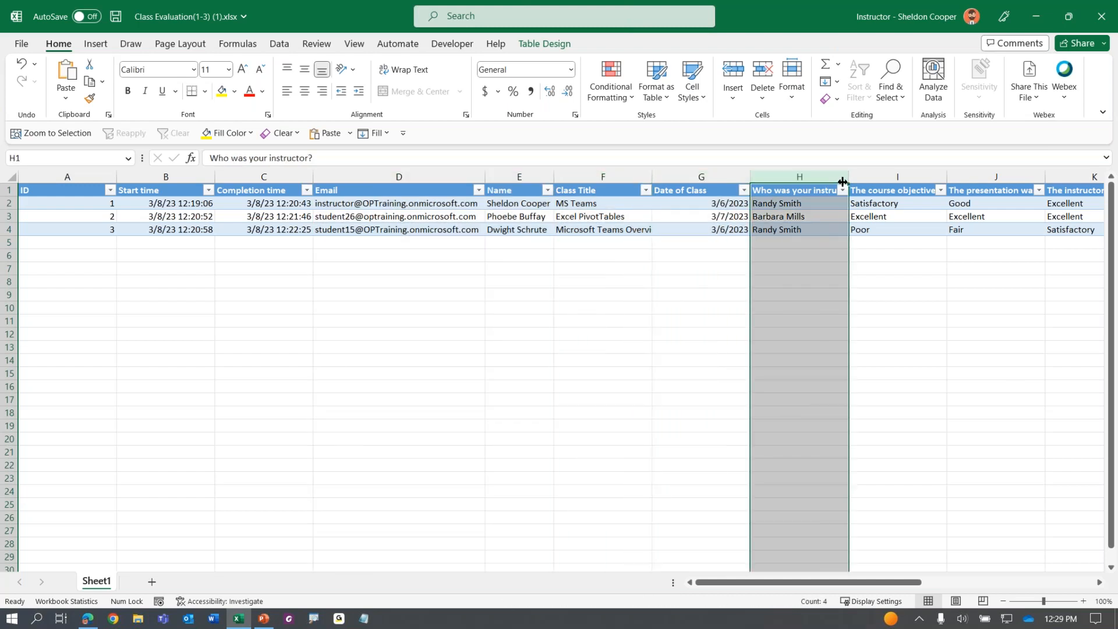
{"action": "key", "text": "Right"}
{"action": "key", "text": "Right"}
{"action": "key", "text": "Right"}
{"action": "key", "text": "Right"}
{"action": "key", "text": "Right"}
{"action": "key", "text": "Right"}
{"action": "key", "text": "Right"}
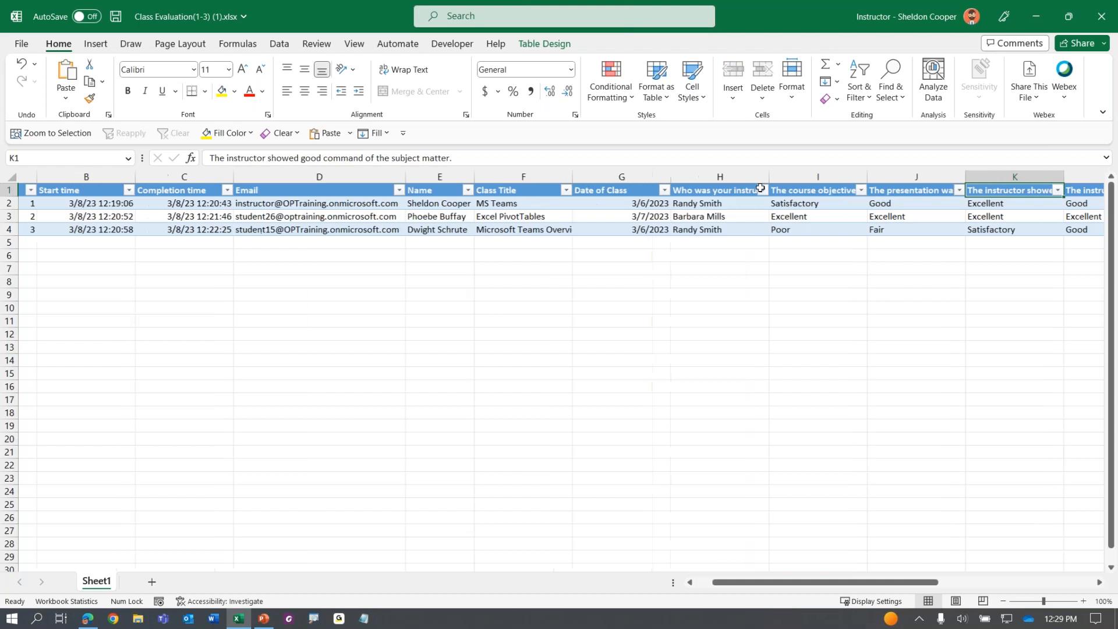
{"action": "key", "text": "Right"}
{"action": "key", "text": "Right"}
{"action": "key", "text": "Right"}
{"action": "key", "text": "Right"}
{"action": "key", "text": "Right"}
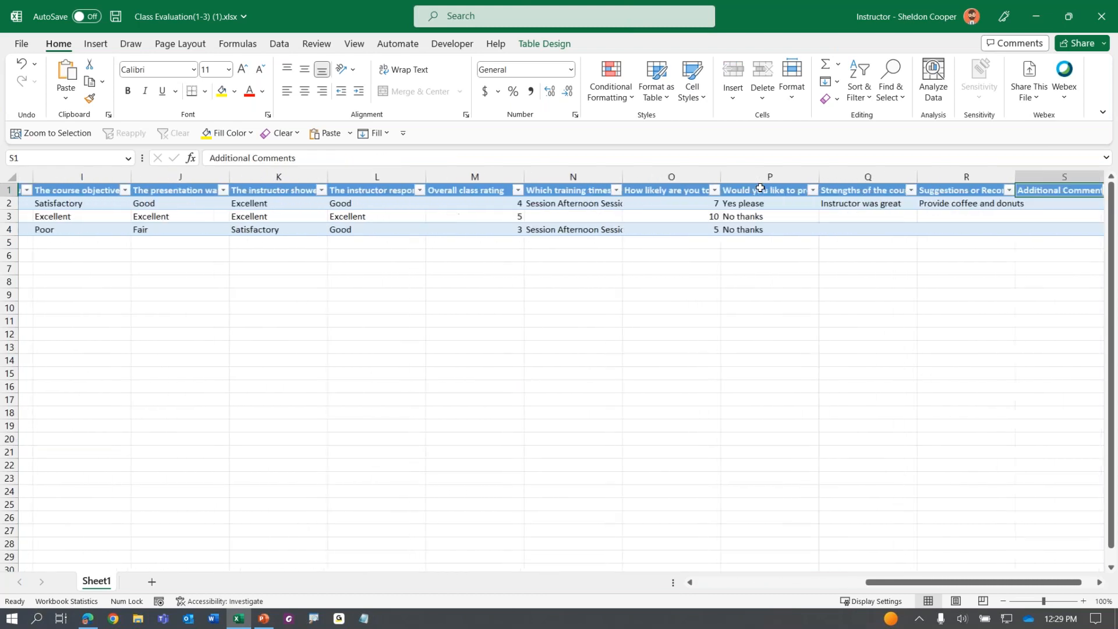
{"action": "key", "text": "Left"}
{"action": "key", "text": "Left"}
{"action": "key", "text": "Left"}
{"action": "key", "text": "Left"}
{"action": "key", "text": "Left"}
{"action": "key", "text": "Left"}
{"action": "key", "text": "Left"}
{"action": "key", "text": "Left"}
{"action": "key", "text": "Left"}
{"action": "key", "text": "Left"}
{"action": "key", "text": "Left"}
{"action": "key", "text": "Left"}
{"action": "key", "text": "Left"}
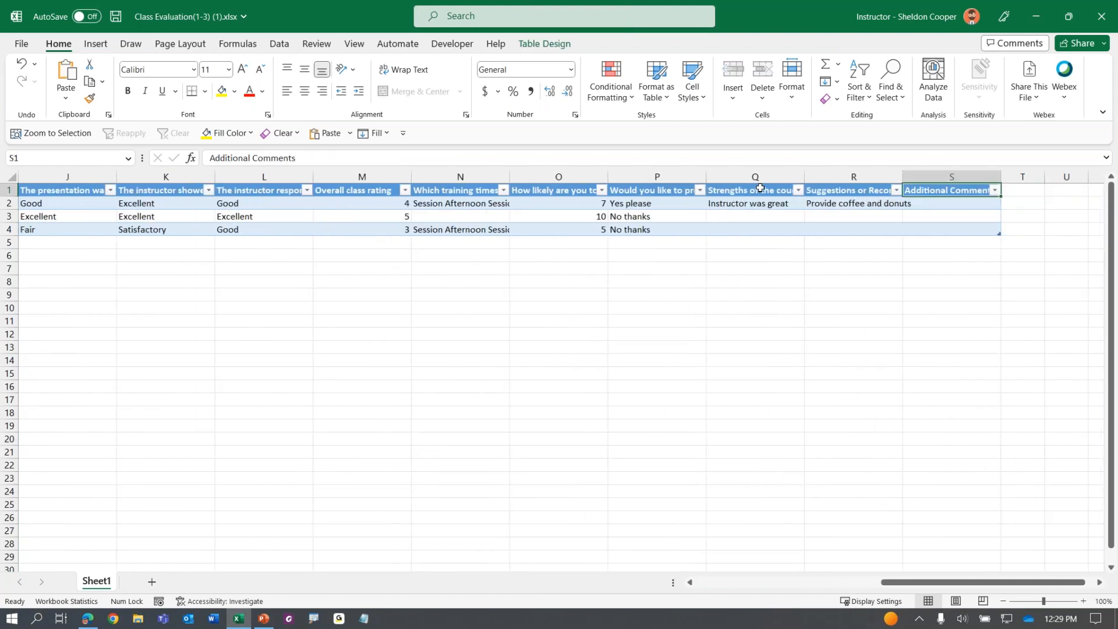
{"action": "key", "text": "Left"}
{"action": "key", "text": "Left"}
{"action": "key", "text": "Left"}
{"action": "key", "text": "Left"}
{"action": "key", "text": "Left"}
{"action": "key", "text": "Left"}
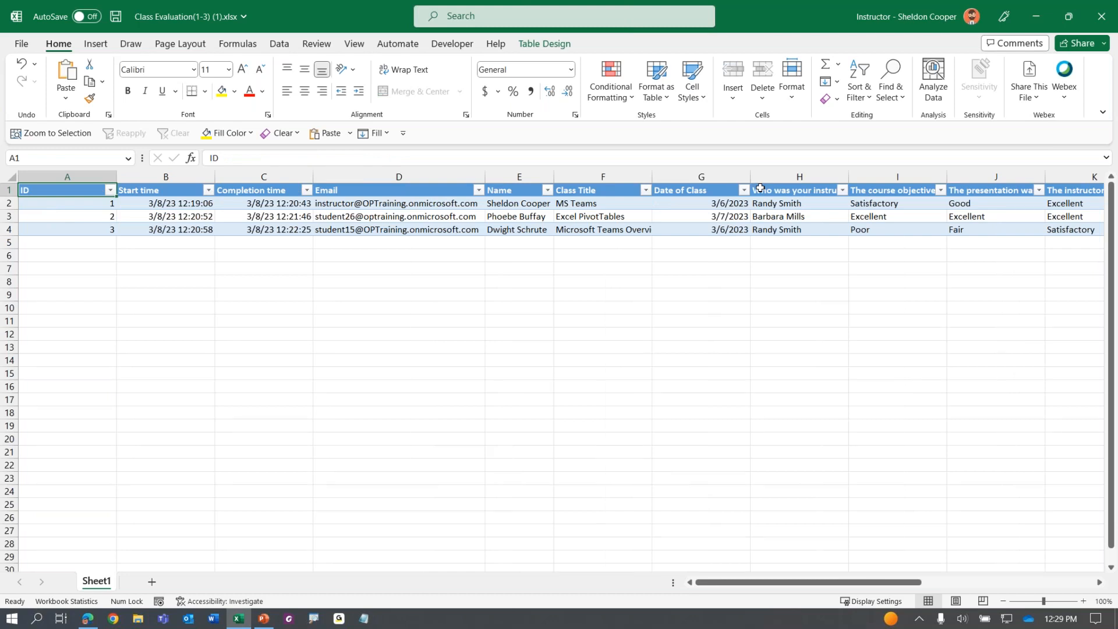
Close the workbook without saving, return to the form's Questions, and bring up the PowerPoint slide show
{"action": "left_click", "coordinate": [1094, 24]}
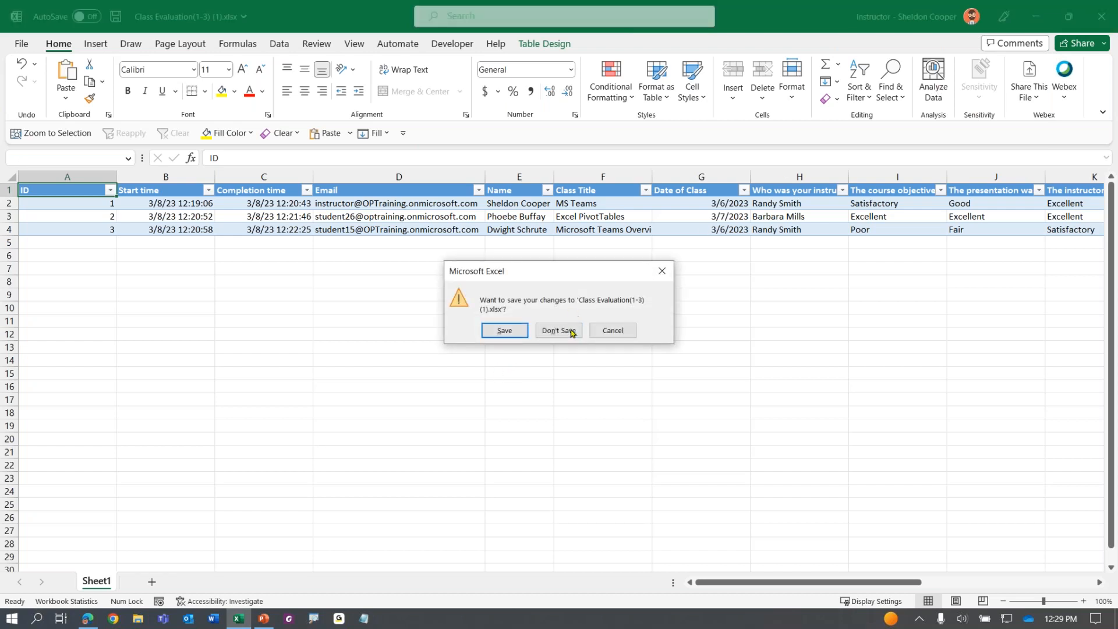
{"action": "left_click", "coordinate": [571, 330]}
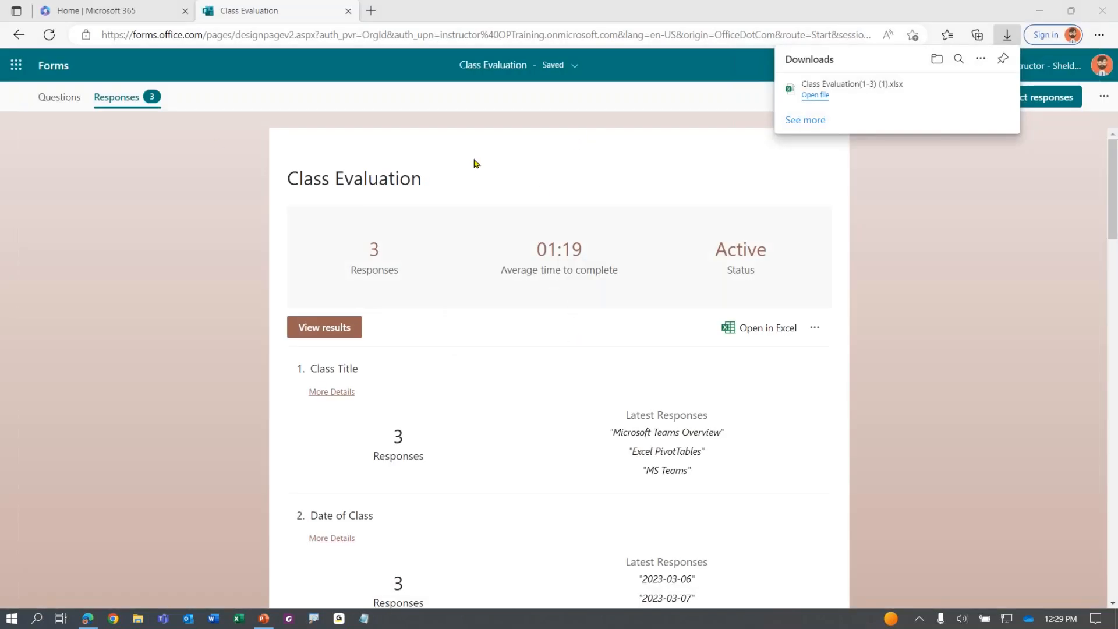
{"action": "left_click", "coordinate": [61, 97]}
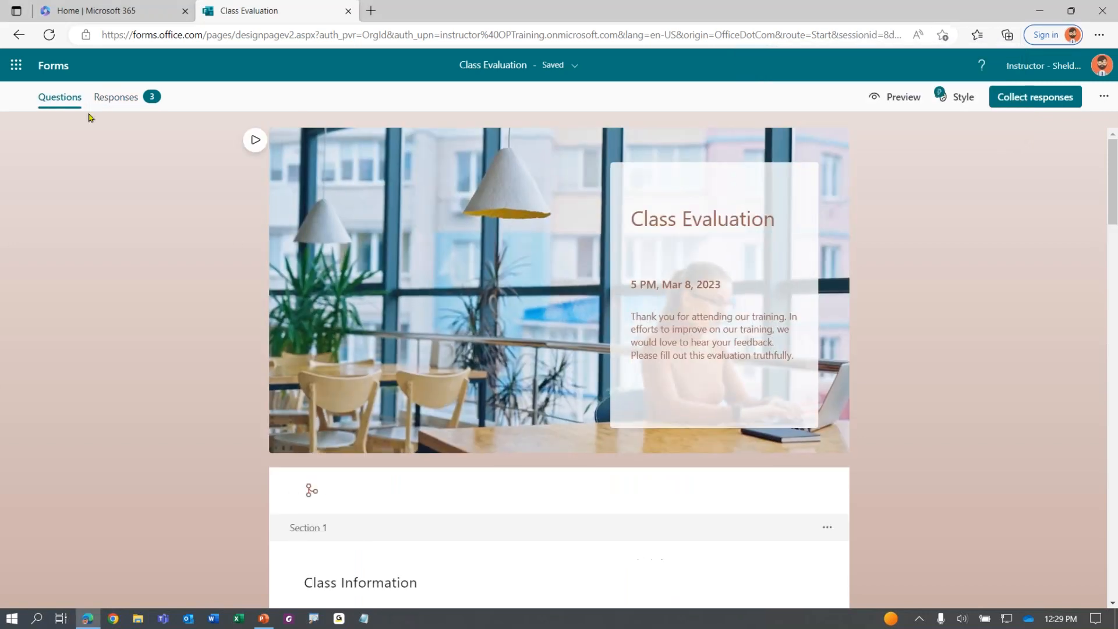
{"action": "left_click", "coordinate": [265, 619]}
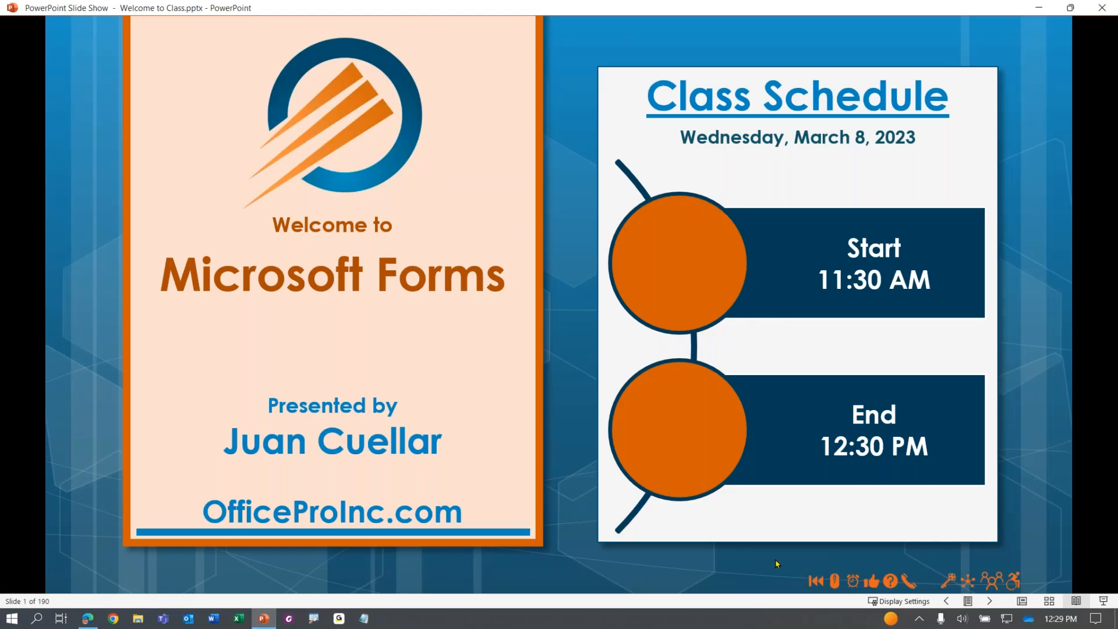
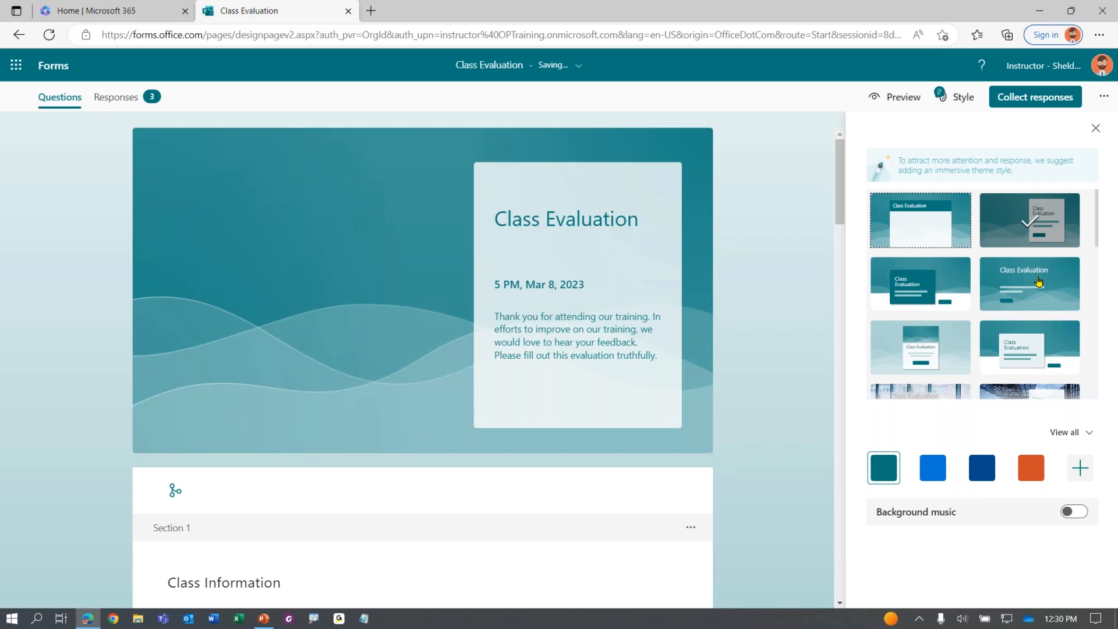
Apply the first, plain default theme in place of the wavy banner theme
{"action": "left_click", "coordinate": [930, 229]}
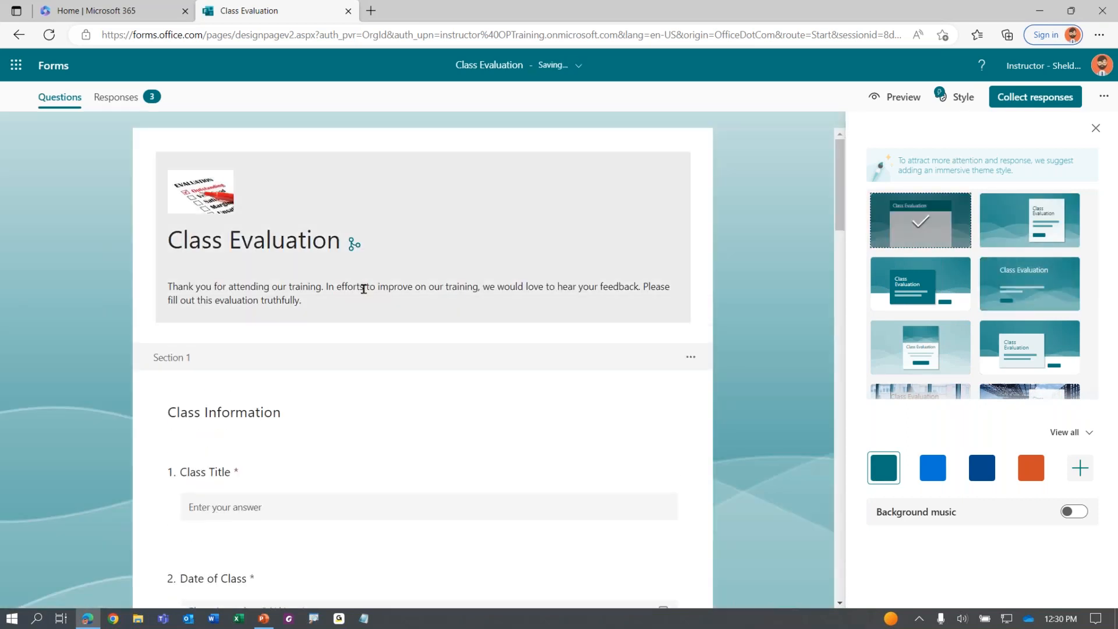
Delete the picture from the Class Evaluation header and bring up the insert-media choices
{"action": "left_click", "coordinate": [277, 240]}
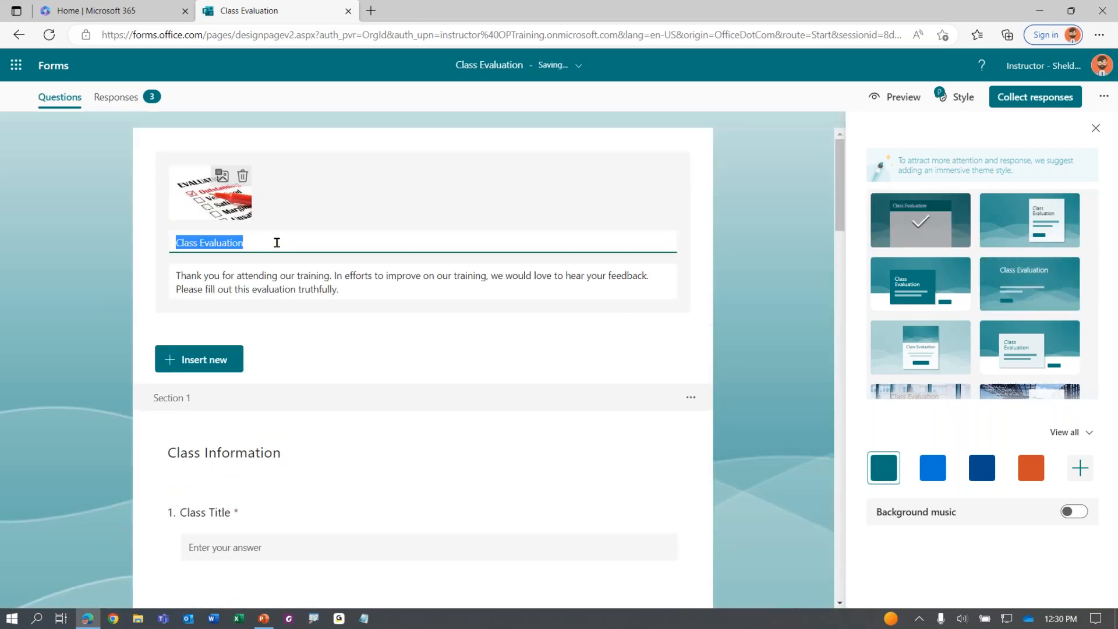
{"action": "left_click", "coordinate": [243, 175]}
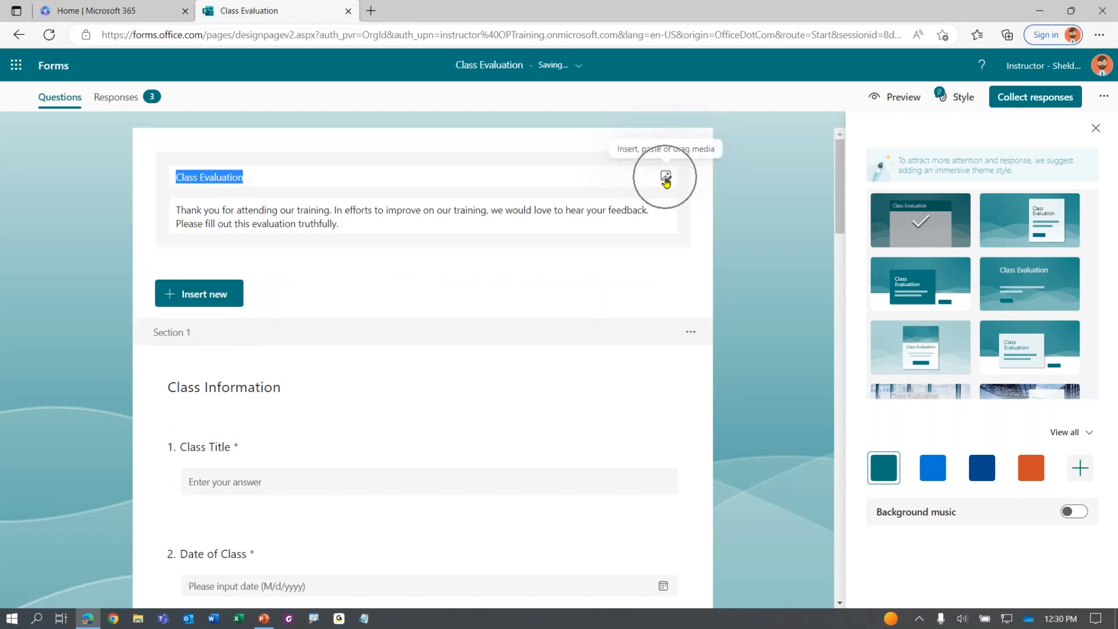
{"action": "left_click", "coordinate": [665, 178]}
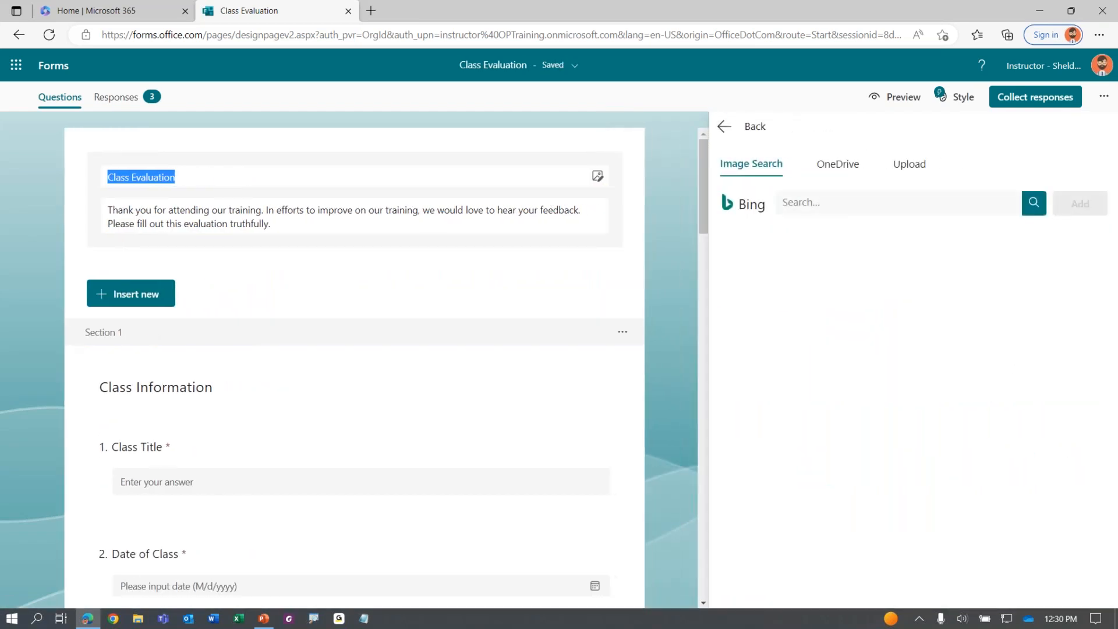
Browse the Image Search, OneDrive and Upload tabs of the media panel
{"action": "left_click", "coordinate": [744, 170]}
{"action": "left_click", "coordinate": [838, 169]}
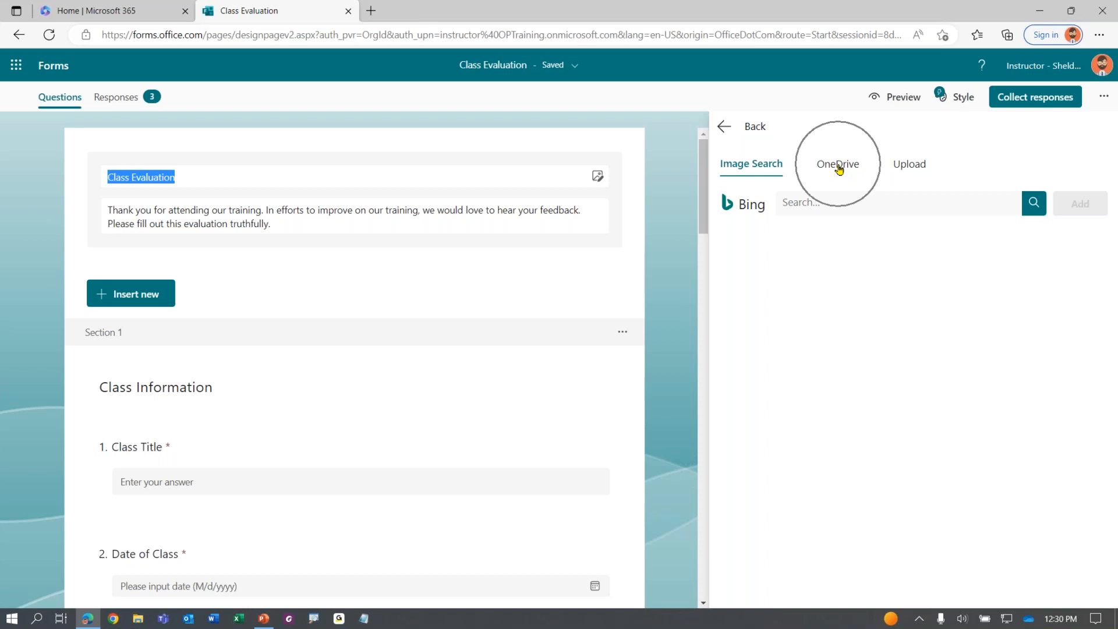
{"action": "left_click", "coordinate": [911, 169]}
{"action": "left_click", "coordinate": [913, 169]}
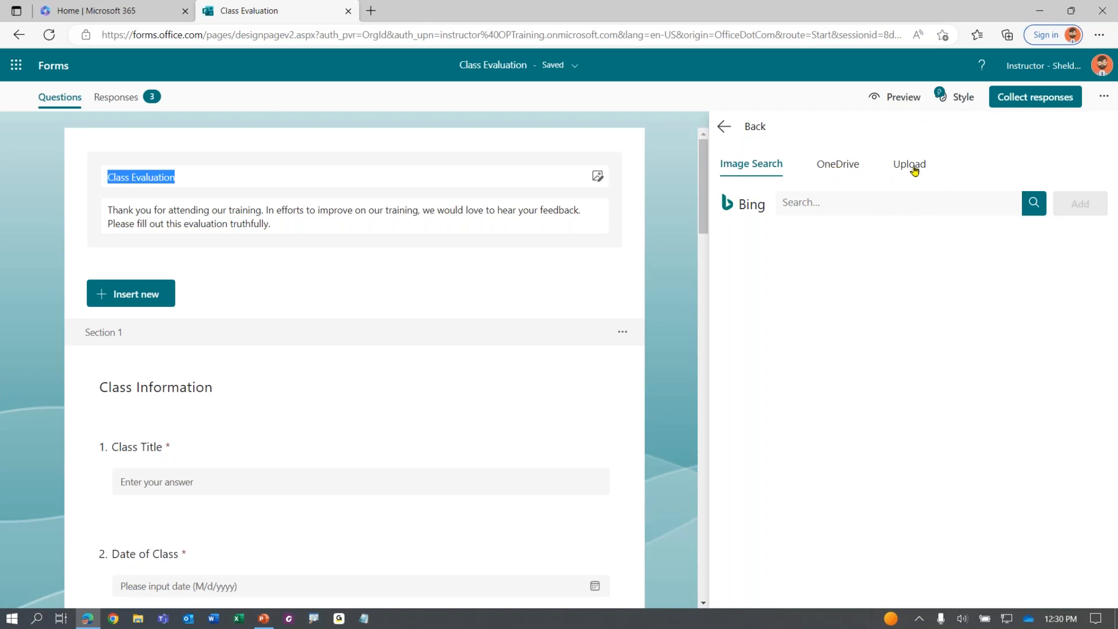
{"action": "left_click", "coordinate": [761, 170]}
{"action": "left_click", "coordinate": [754, 177]}
{"action": "key", "text": "ctrl"}
{"action": "key", "text": "ctrl"}
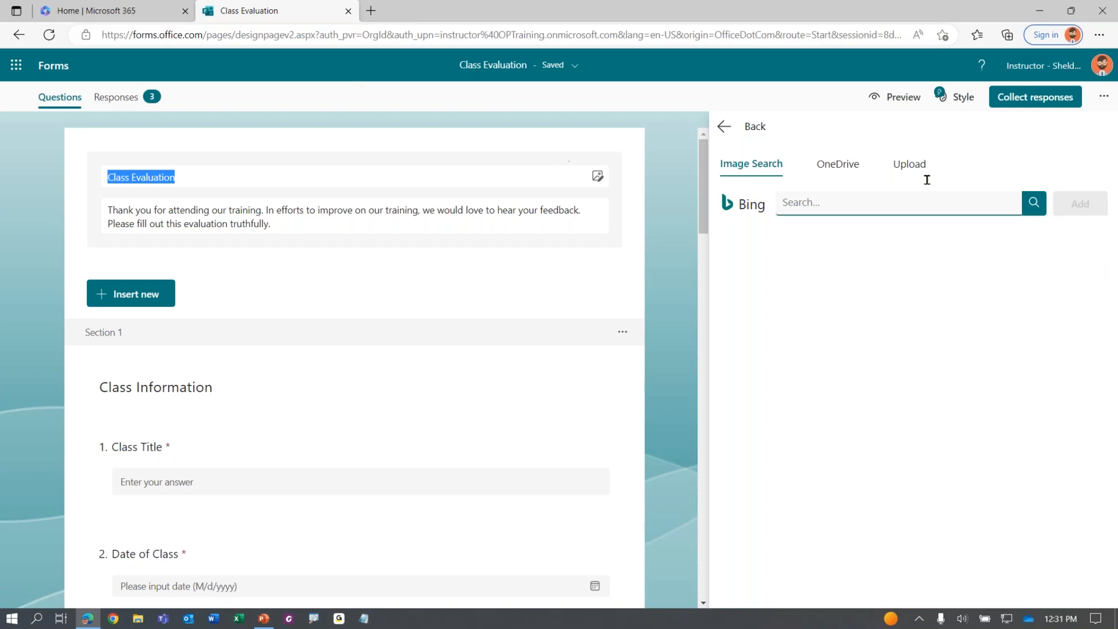
{"action": "key", "text": "ctrl"}
{"action": "key", "text": "ctrl"}
{"action": "key", "text": "ctrl"}
Try a web image search for 'eveal', then close the panel without adding any picture
{"action": "left_click", "coordinate": [820, 202]}
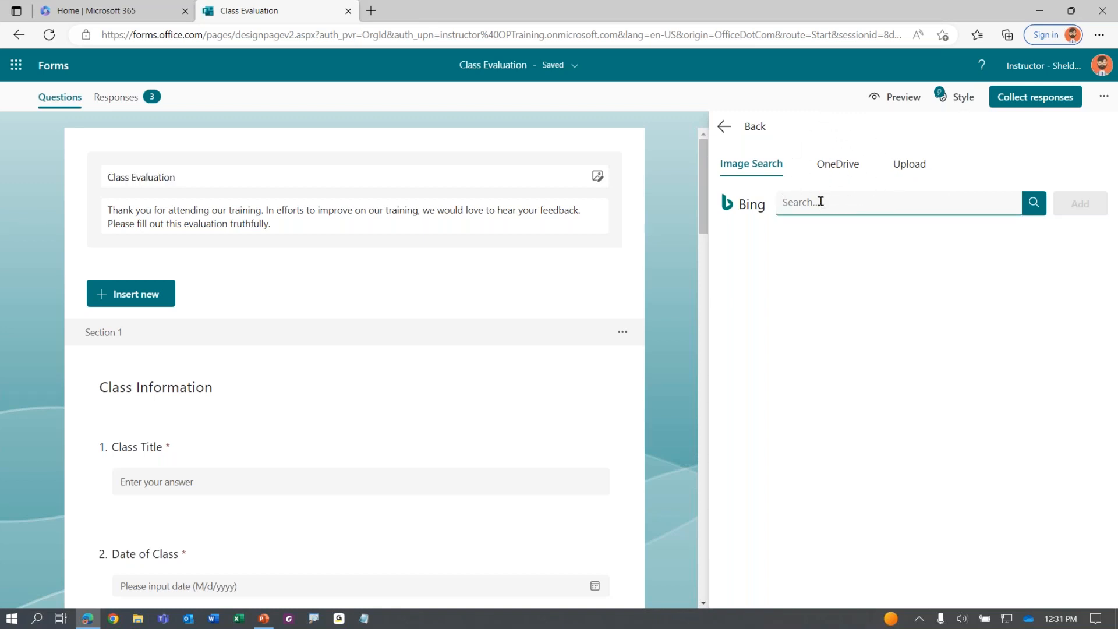
{"action": "type", "text": "eveal"}
{"action": "key", "text": "BackSpace"}
{"action": "key", "text": "BackSpace"}
{"action": "key", "text": "BackSpace"}
{"action": "left_click", "coordinate": [723, 129]}
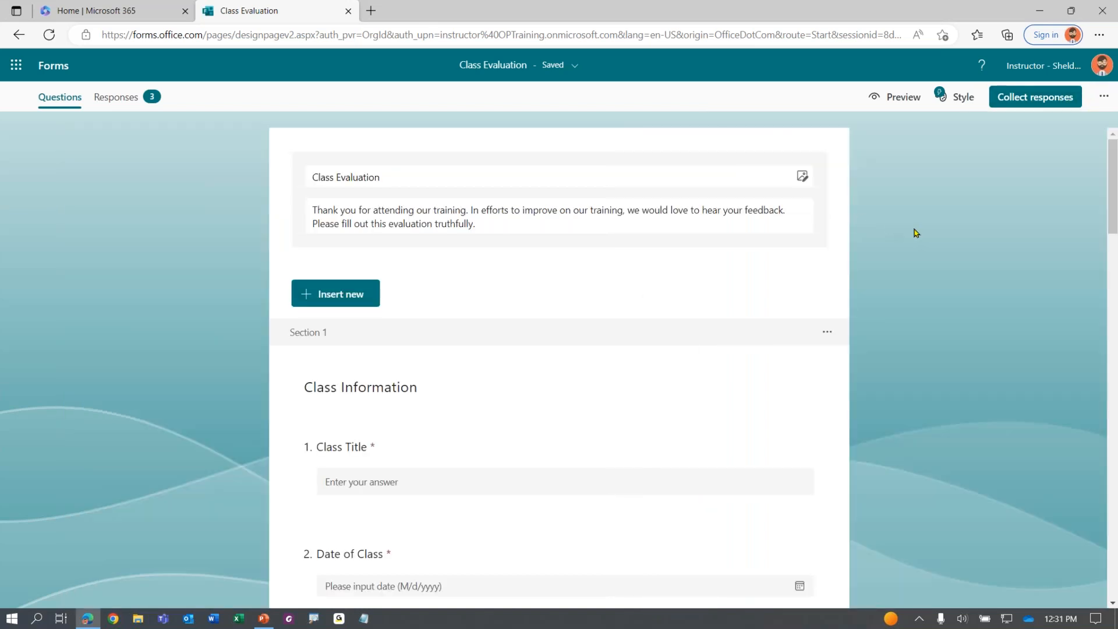
{"action": "left_click", "coordinate": [965, 321]}
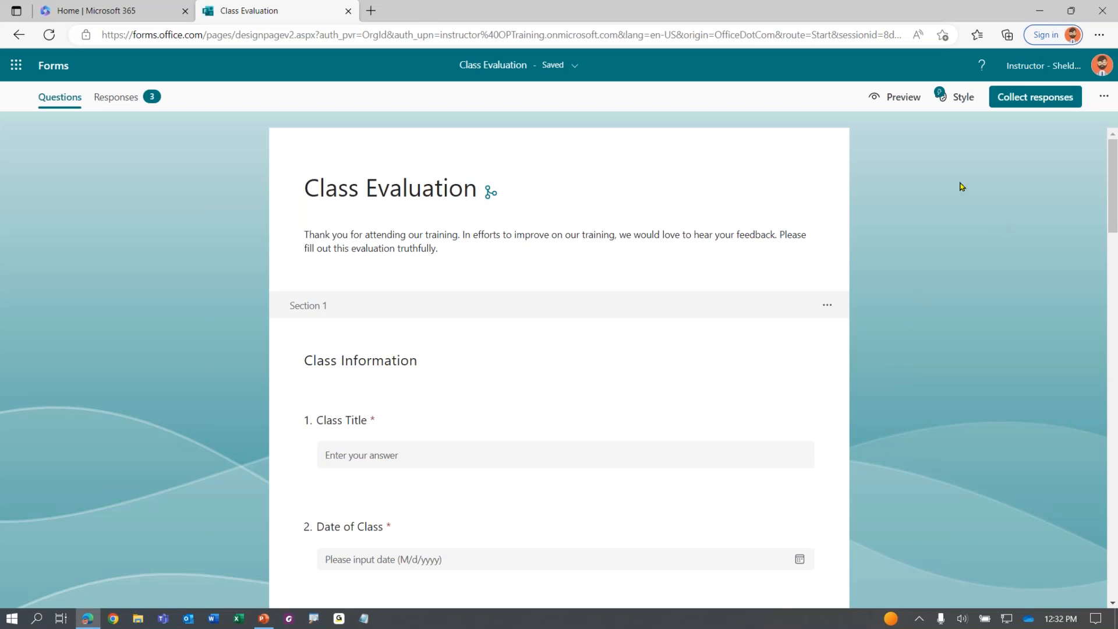
Open the Send and collect responses dialog for the Class Evaluation form
{"action": "left_click", "coordinate": [1006, 99]}
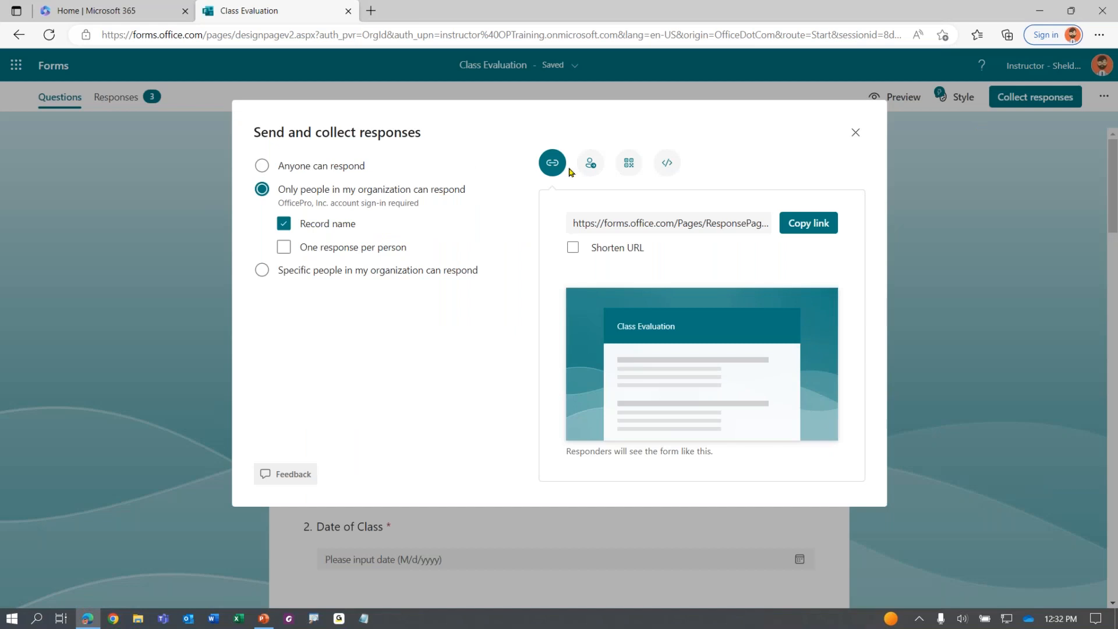
Switch the dialog to inviting people by message and start adding recipients
{"action": "left_click", "coordinate": [595, 166]}
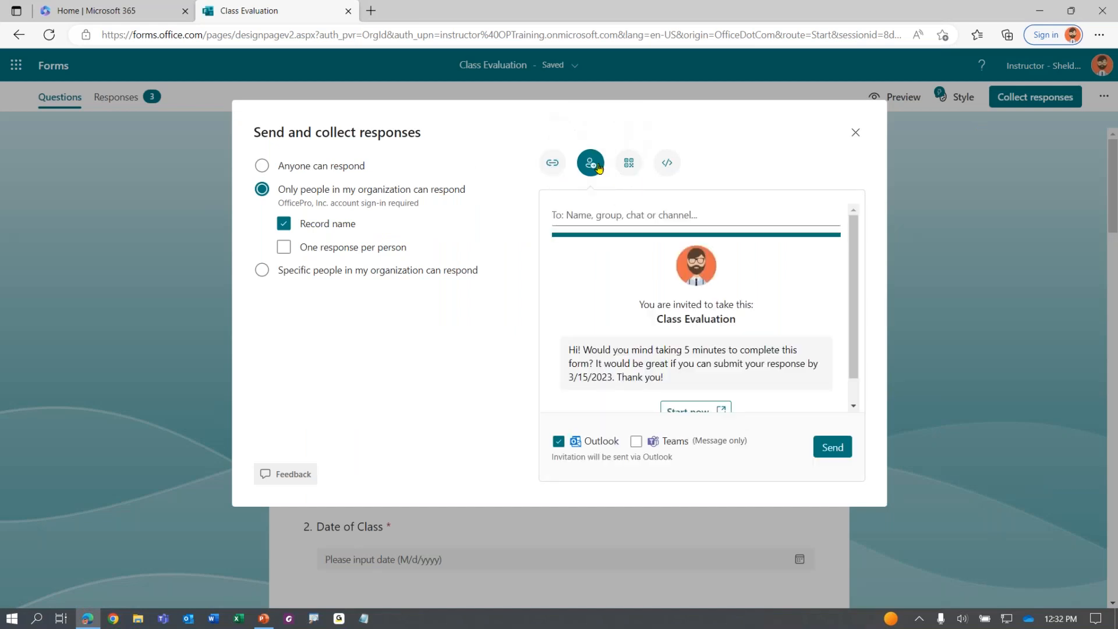
{"action": "left_click", "coordinate": [585, 221]}
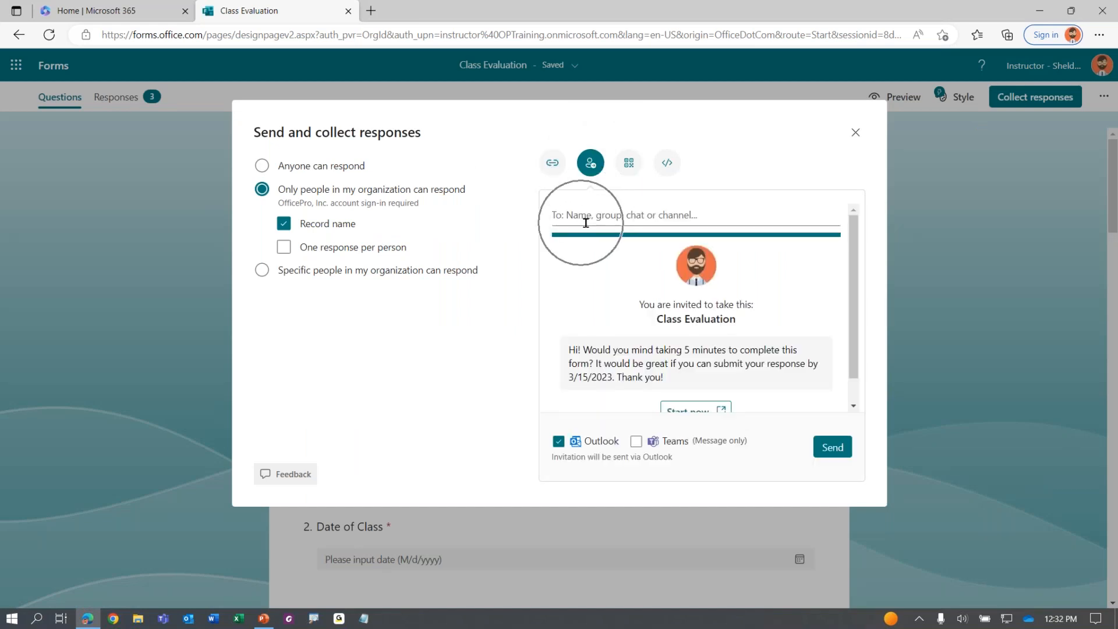
{"action": "left_click", "coordinate": [602, 222]}
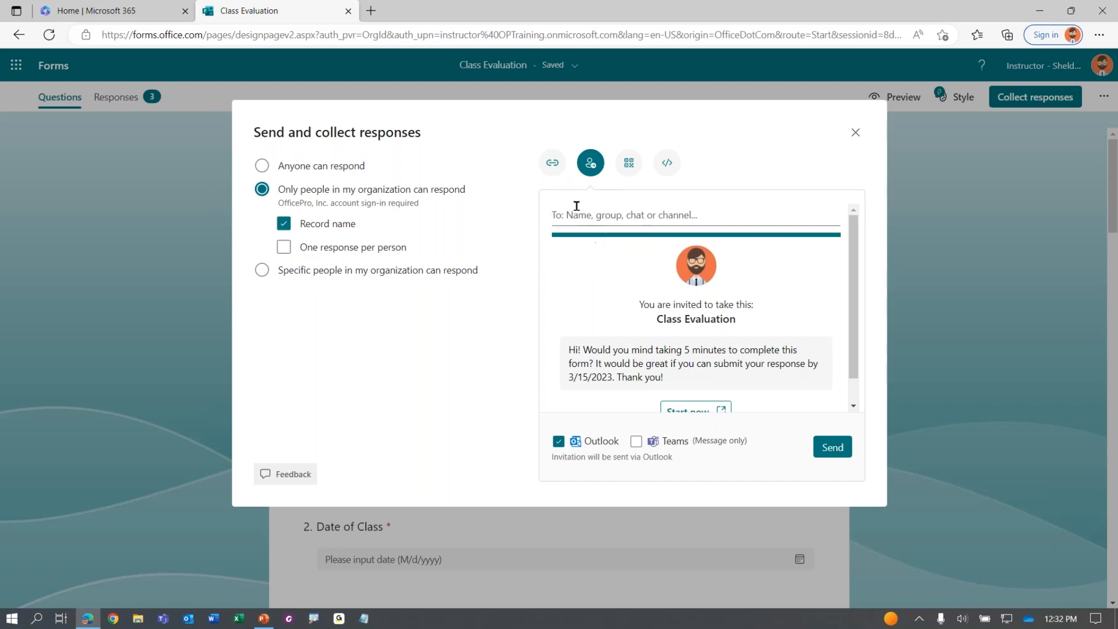
{"action": "left_click", "coordinate": [579, 215]}
{"action": "left_click", "coordinate": [608, 216]}
{"action": "left_click", "coordinate": [608, 216]}
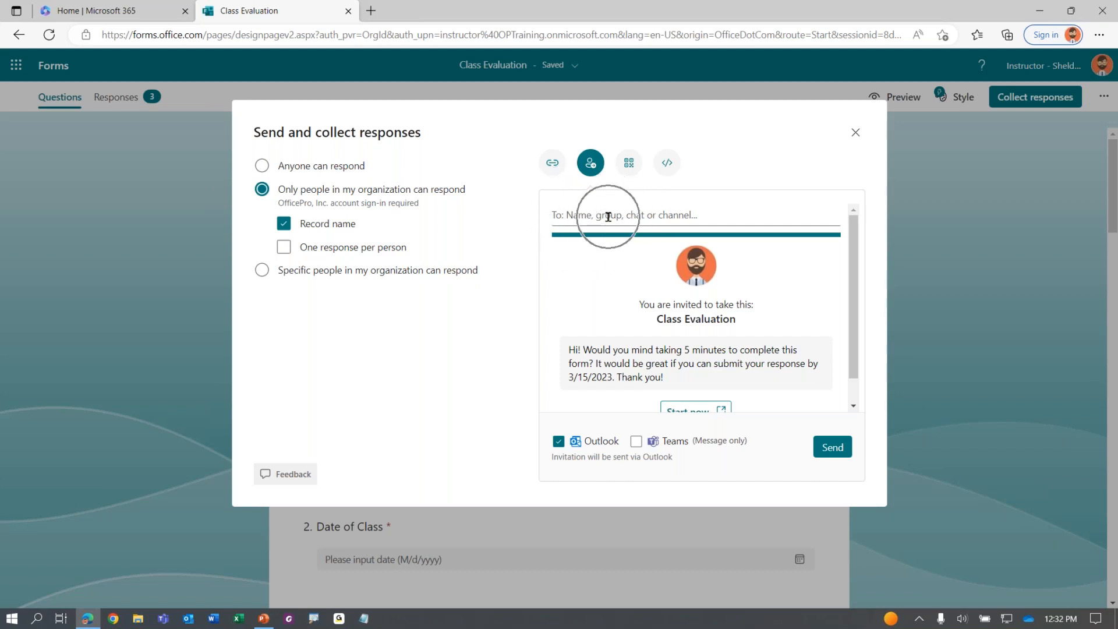
{"action": "left_click", "coordinate": [608, 217]}
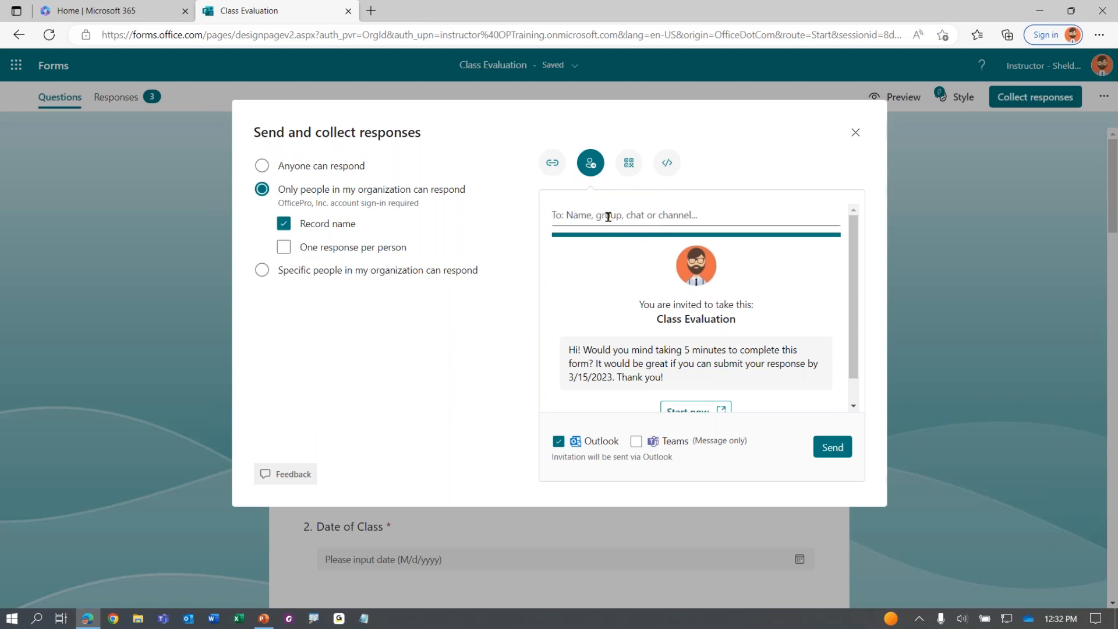
{"action": "left_click", "coordinate": [608, 217]}
{"action": "left_click", "coordinate": [678, 220]}
Add the Human Resources General channel as recipient, delivering through both Outlook and Teams
{"action": "left_click", "coordinate": [646, 220]}
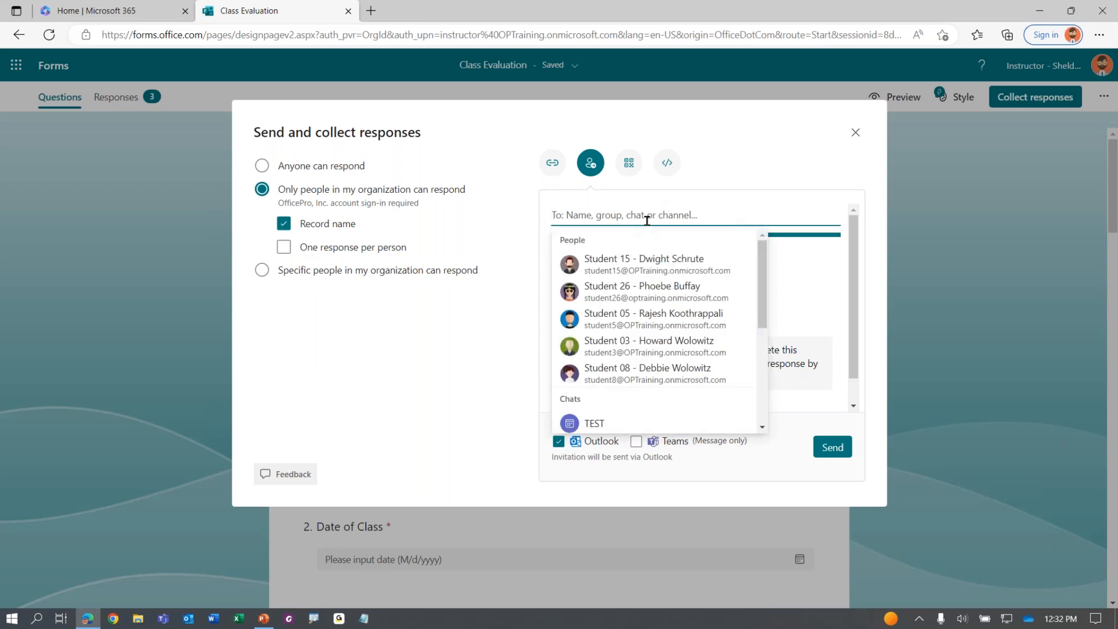
{"action": "type", "text": "all"}
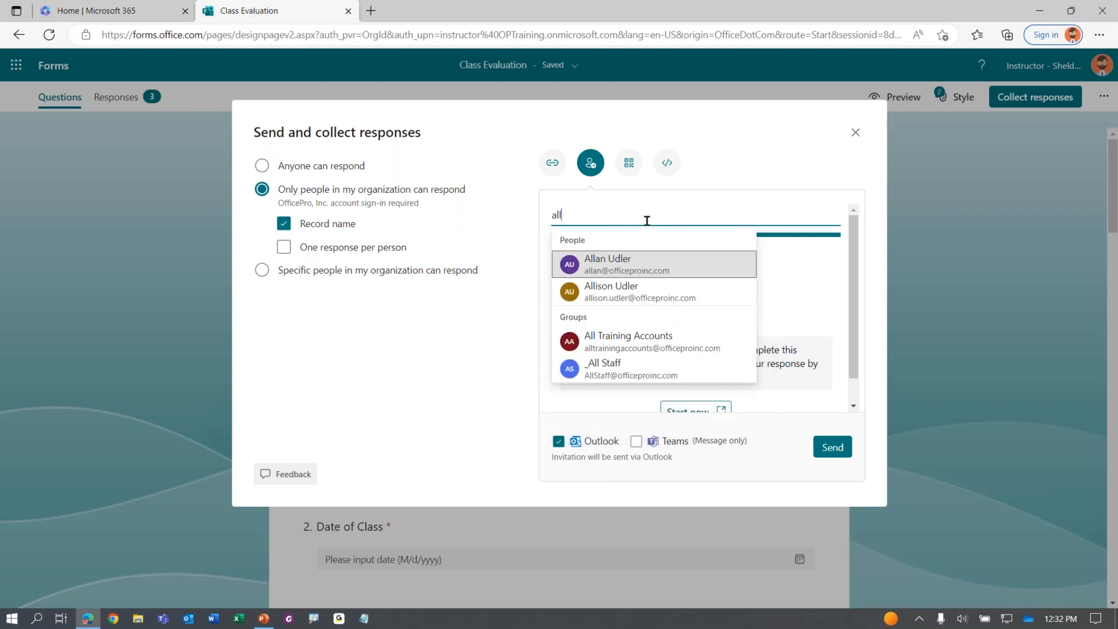
{"action": "left_click", "coordinate": [612, 374]}
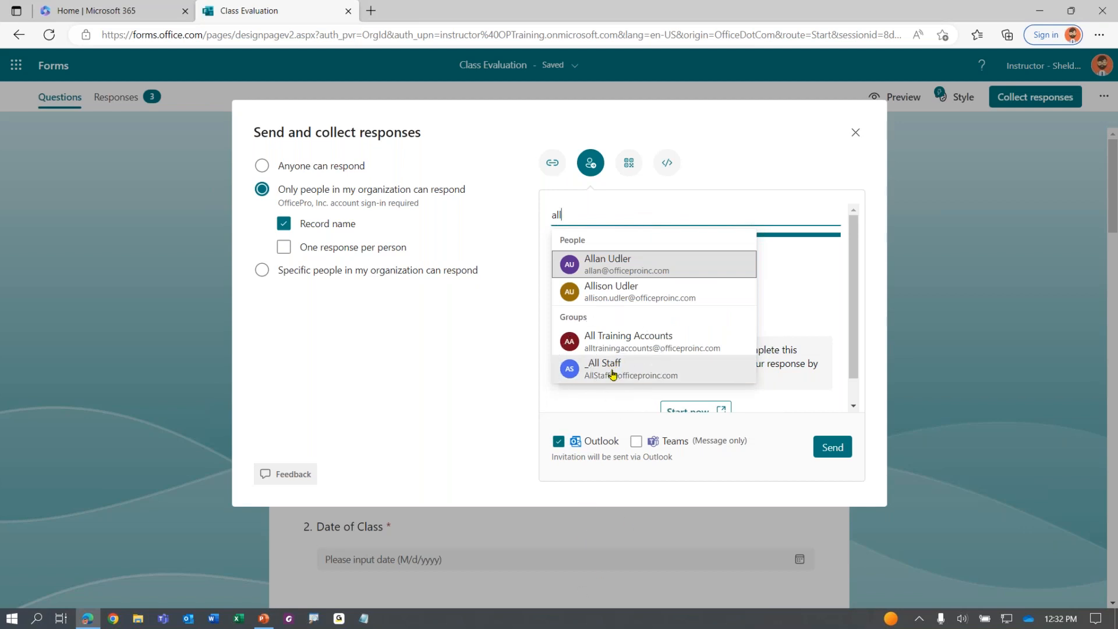
{"action": "key", "text": "BackSpace"}
{"action": "key", "text": "BackSpace"}
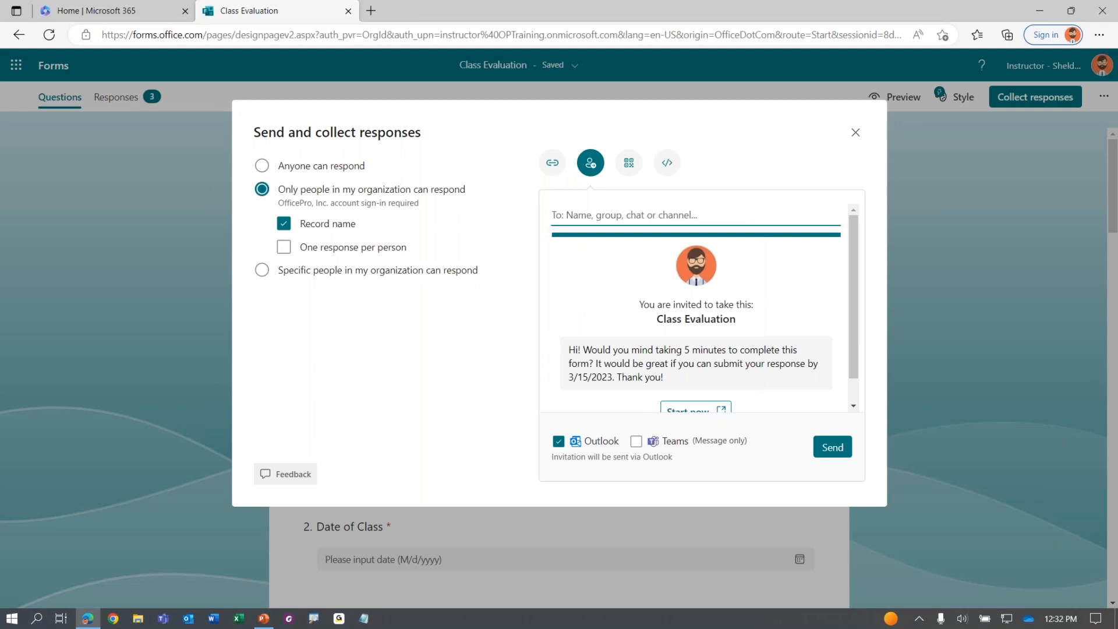
{"action": "type", "text": "Human"}
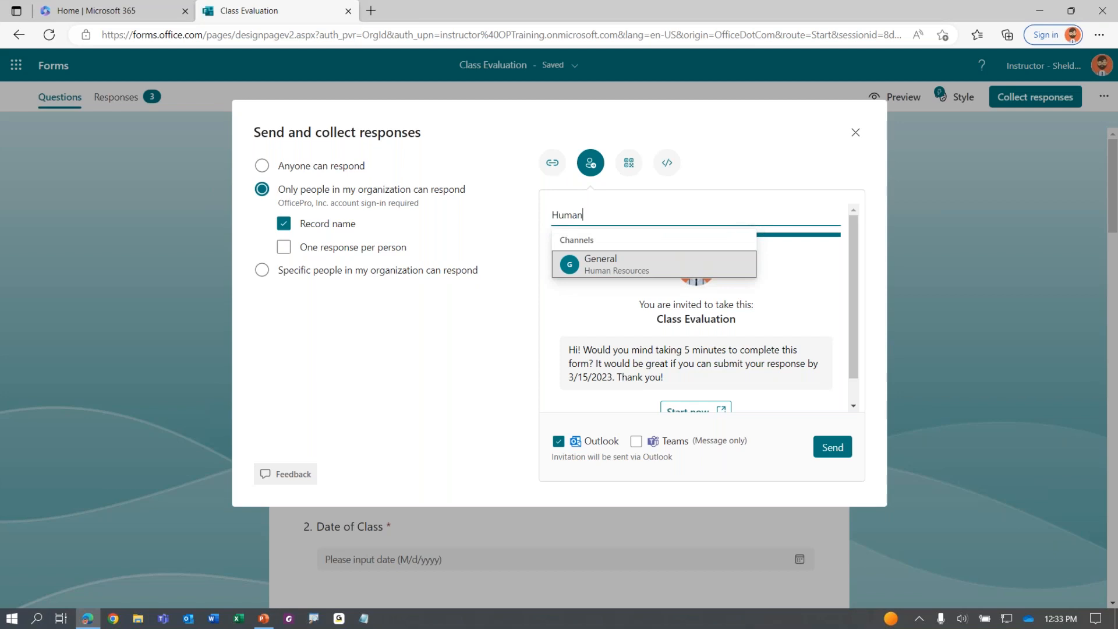
{"action": "left_click", "coordinate": [605, 274]}
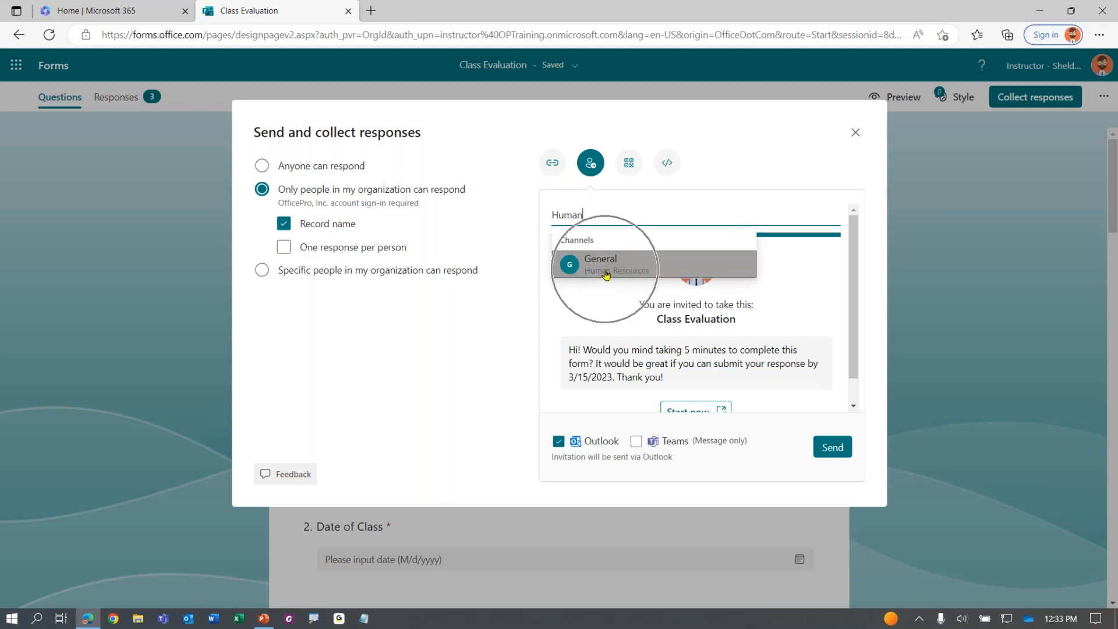
{"action": "left_click", "coordinate": [605, 273]}
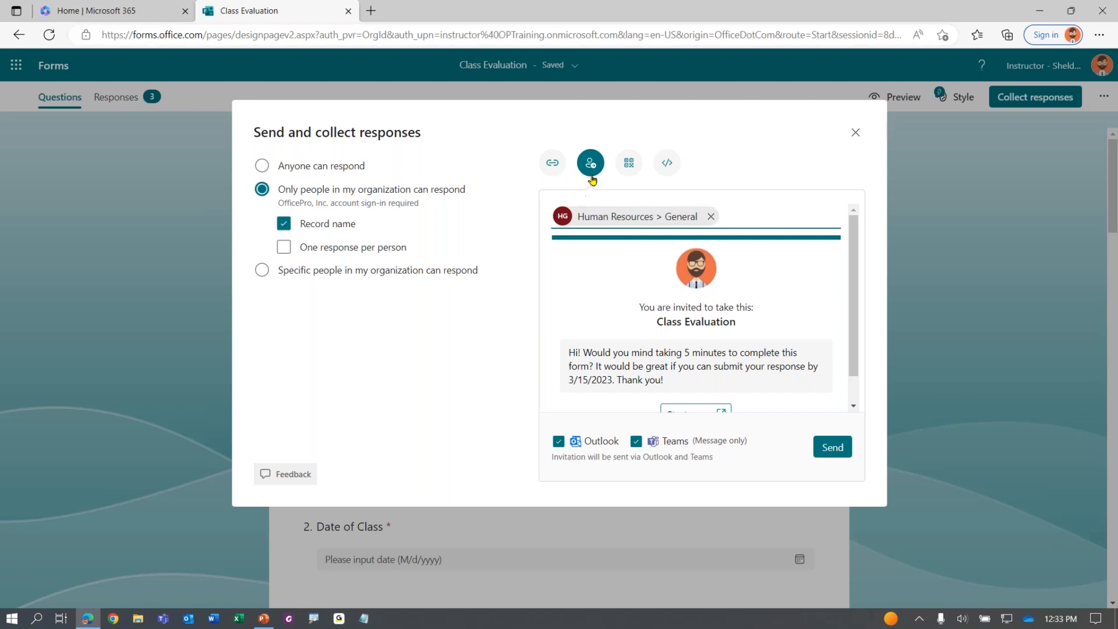
{"action": "key", "text": "ctrl"}
{"action": "left_click", "coordinate": [558, 166]}
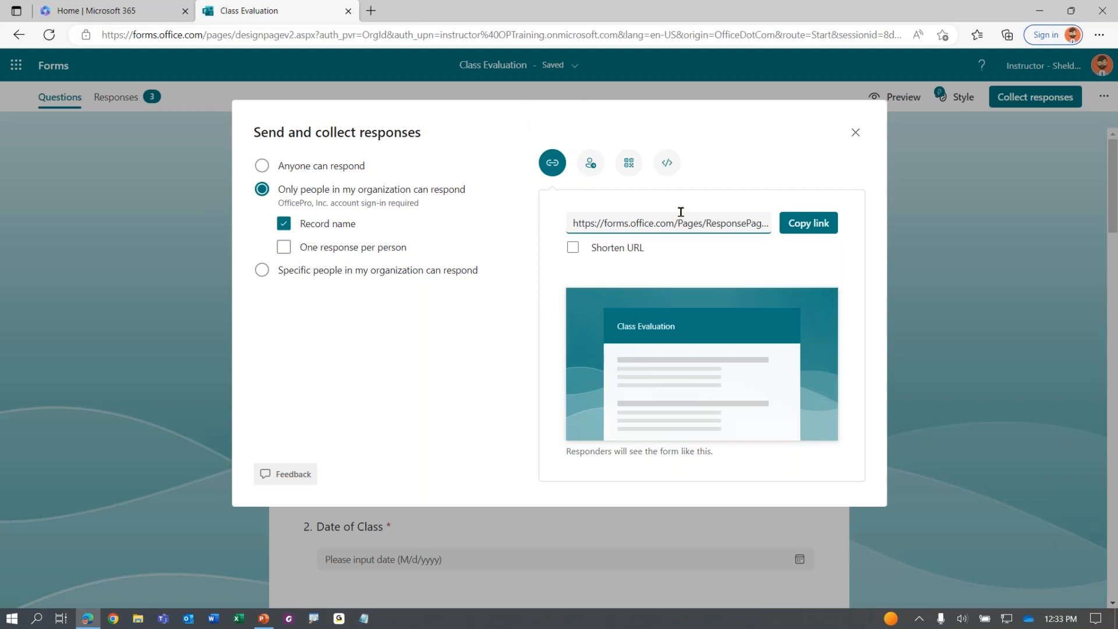
{"action": "left_click", "coordinate": [667, 229]}
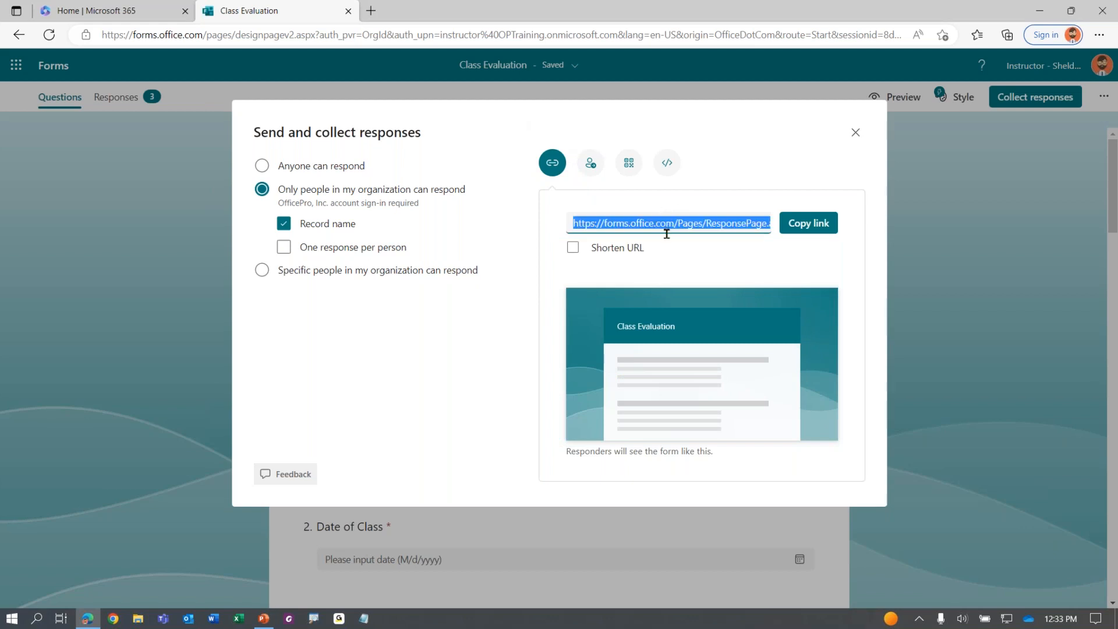
{"action": "left_click", "coordinate": [798, 226]}
{"action": "left_click", "coordinate": [597, 251]}
{"action": "left_click", "coordinate": [785, 227]}
{"action": "left_click", "coordinate": [734, 221]}
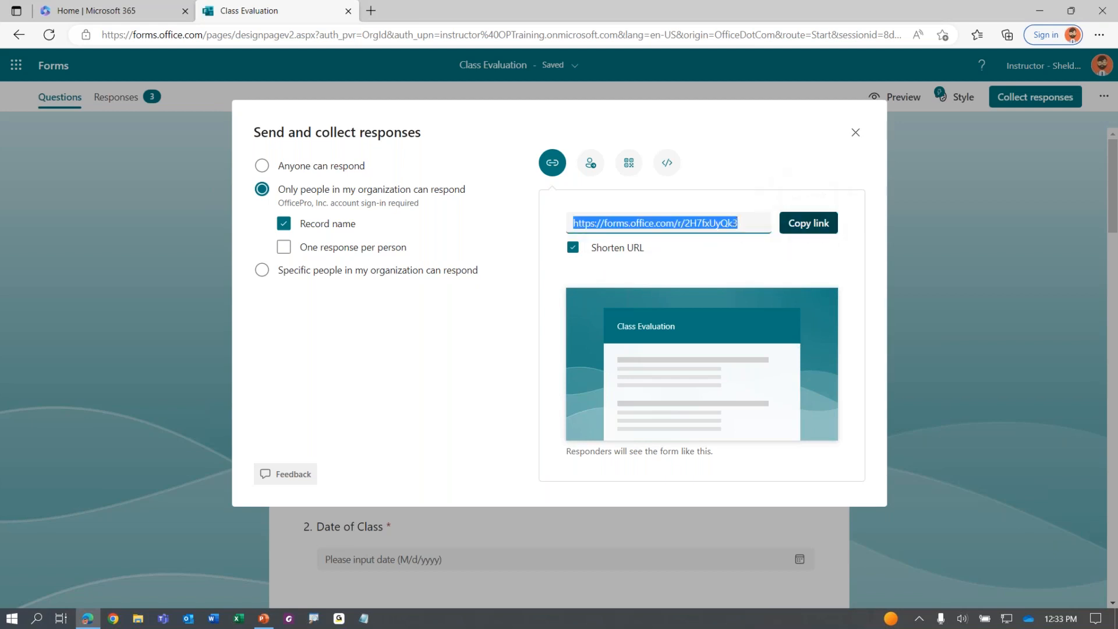
{"action": "left_click", "coordinate": [807, 223]}
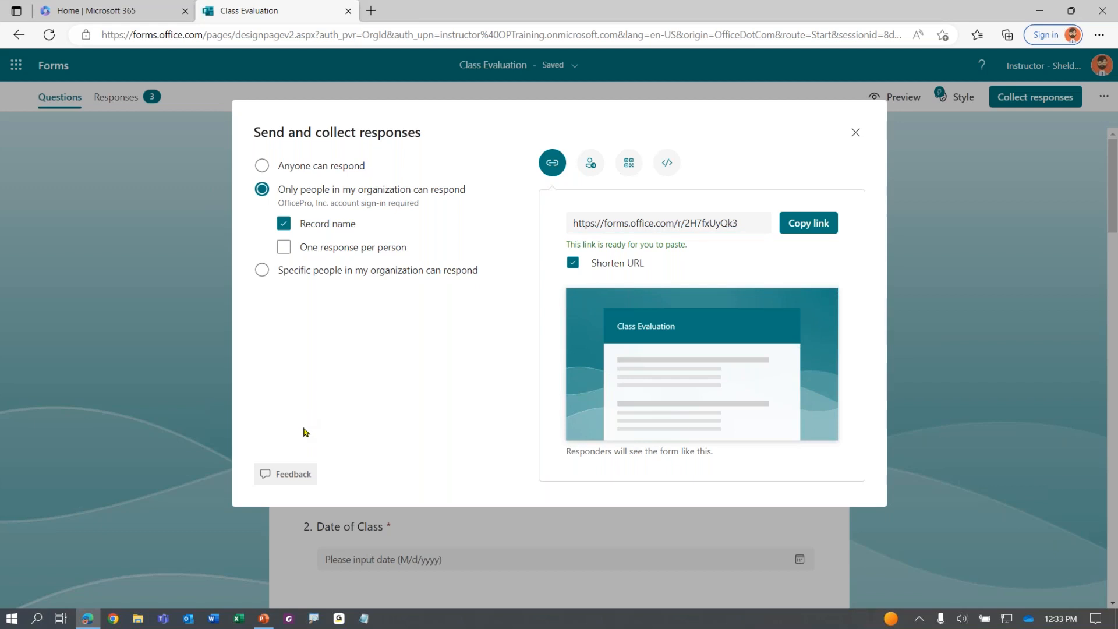
Bring the Outlook Inbox to the front from the taskbar
{"action": "left_click", "coordinate": [163, 619]}
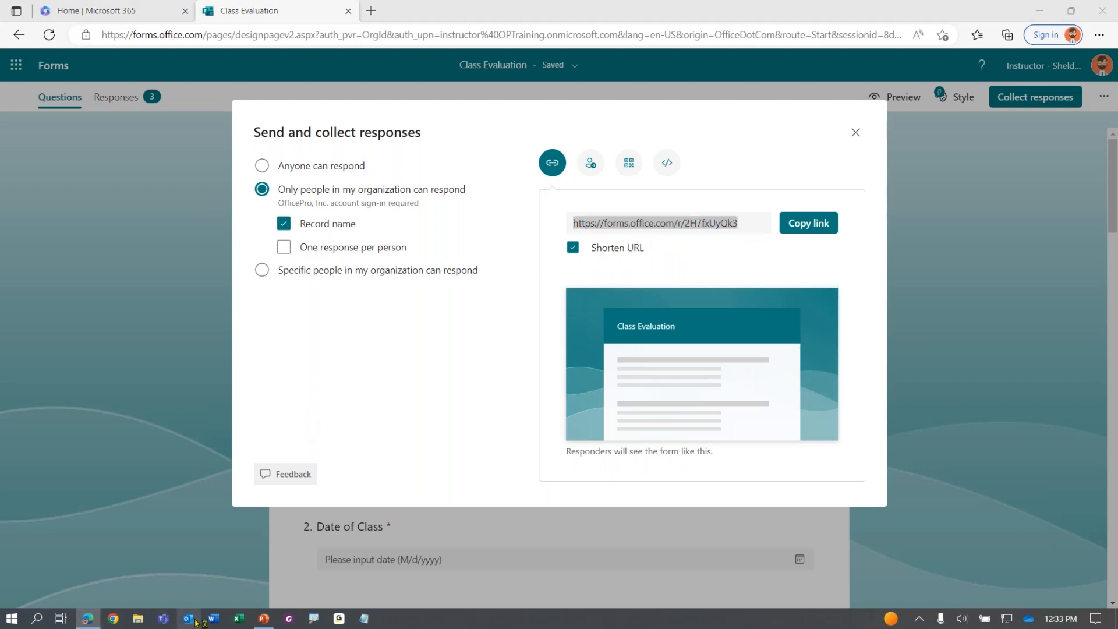
{"action": "left_click", "coordinate": [140, 465]}
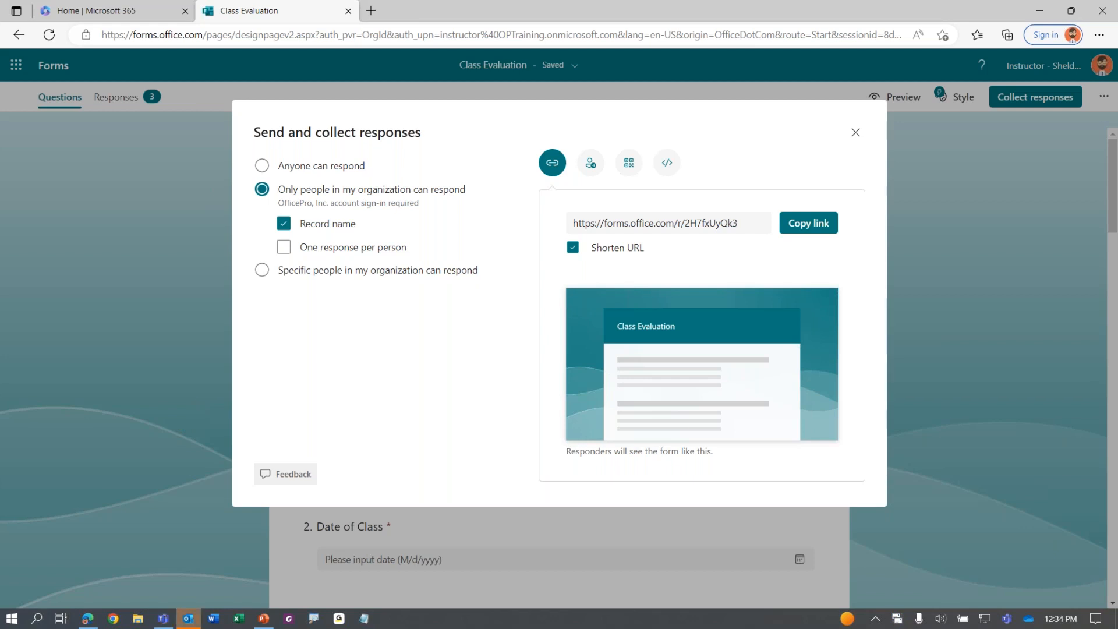
{"action": "mouse_move", "coordinate": [191, 616]}
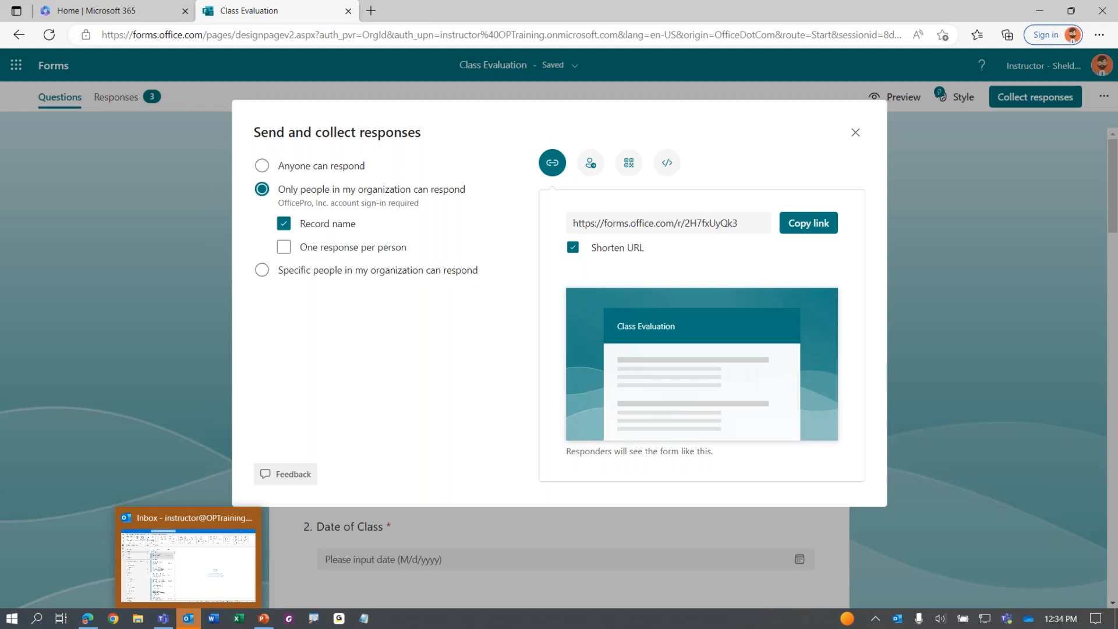
{"action": "left_click", "coordinate": [188, 618]}
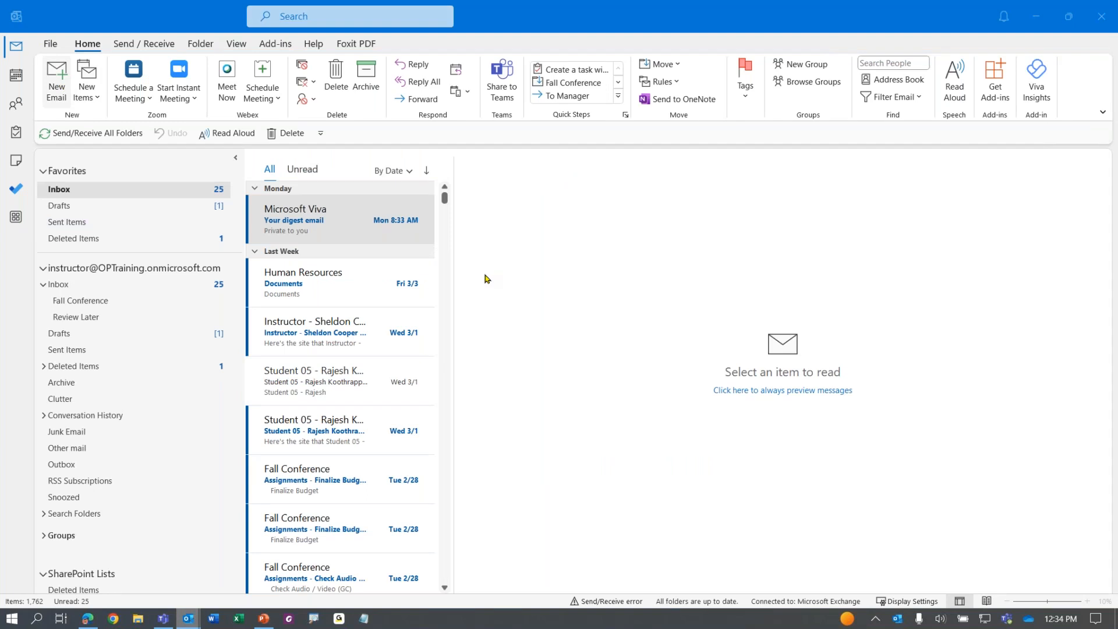
Draft an email to All Training Accounts with subject 'Evaluation' and the short link pasted in the body
{"action": "type", "text": "all"}
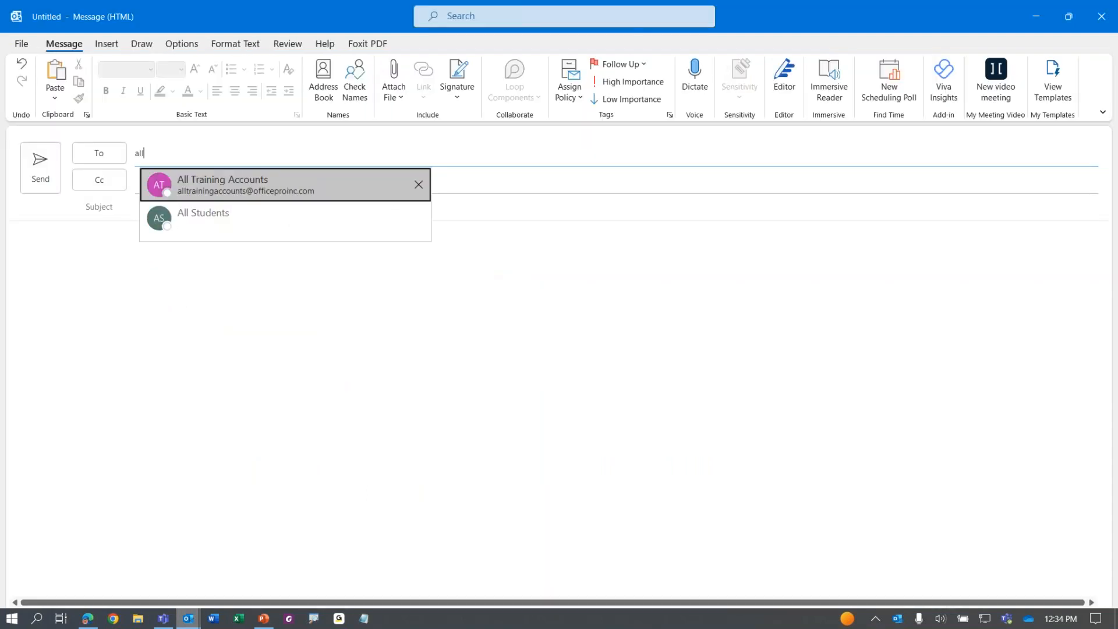
{"action": "left_click", "coordinate": [232, 189]}
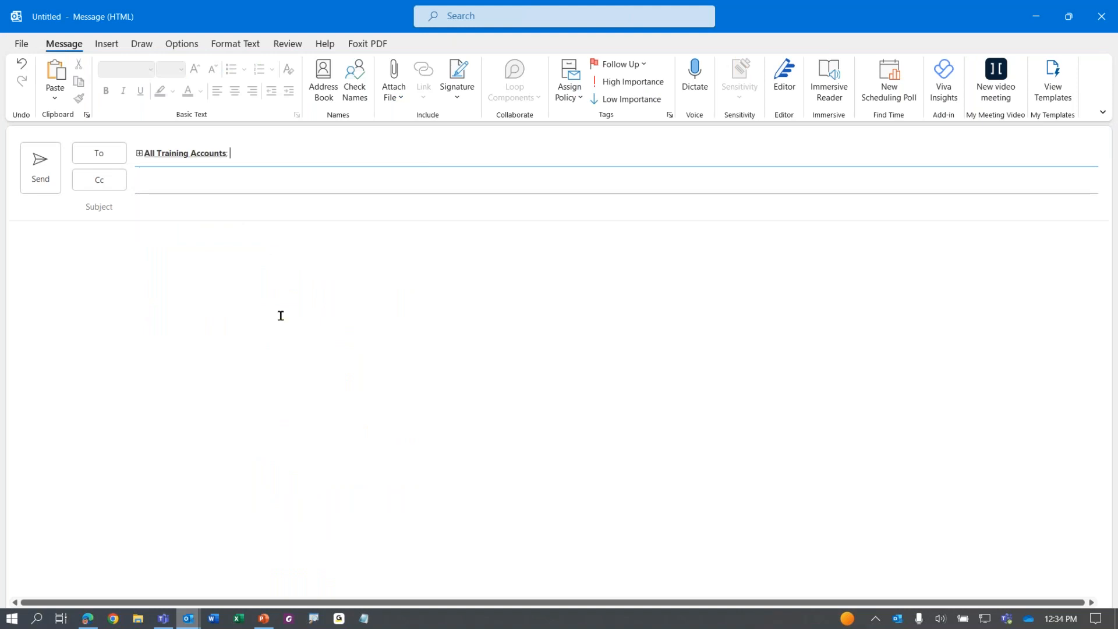
{"action": "left_click", "coordinate": [284, 214]}
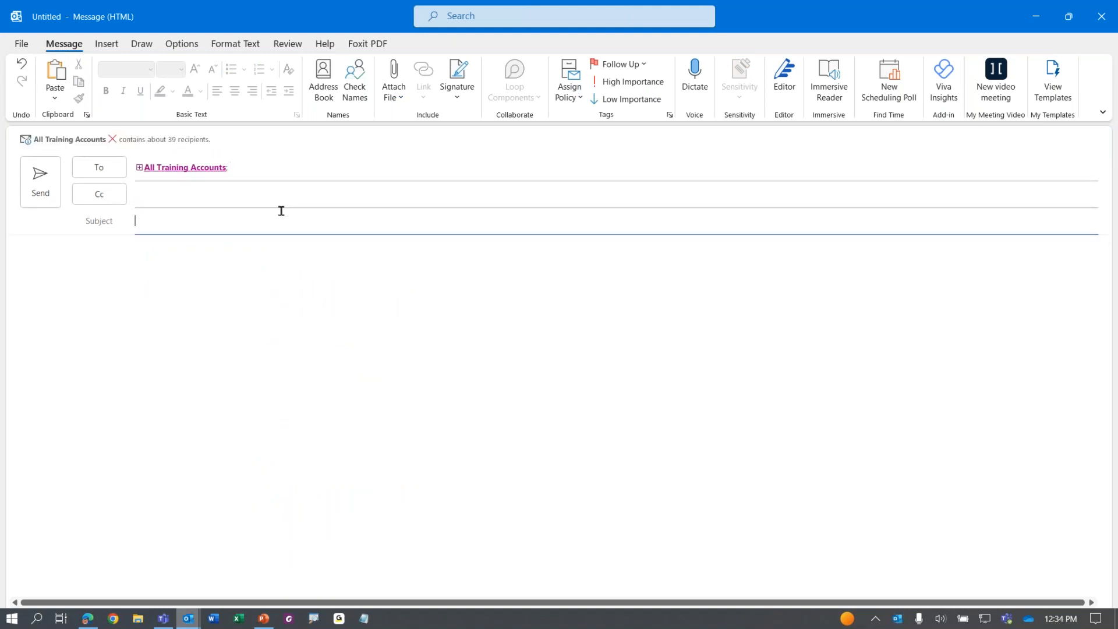
{"action": "type", "text": "Evaluation"}
{"action": "key", "text": "Tab"}
{"action": "type", "text": "https://forms.office.com/r/2H7fxUyQk3"}
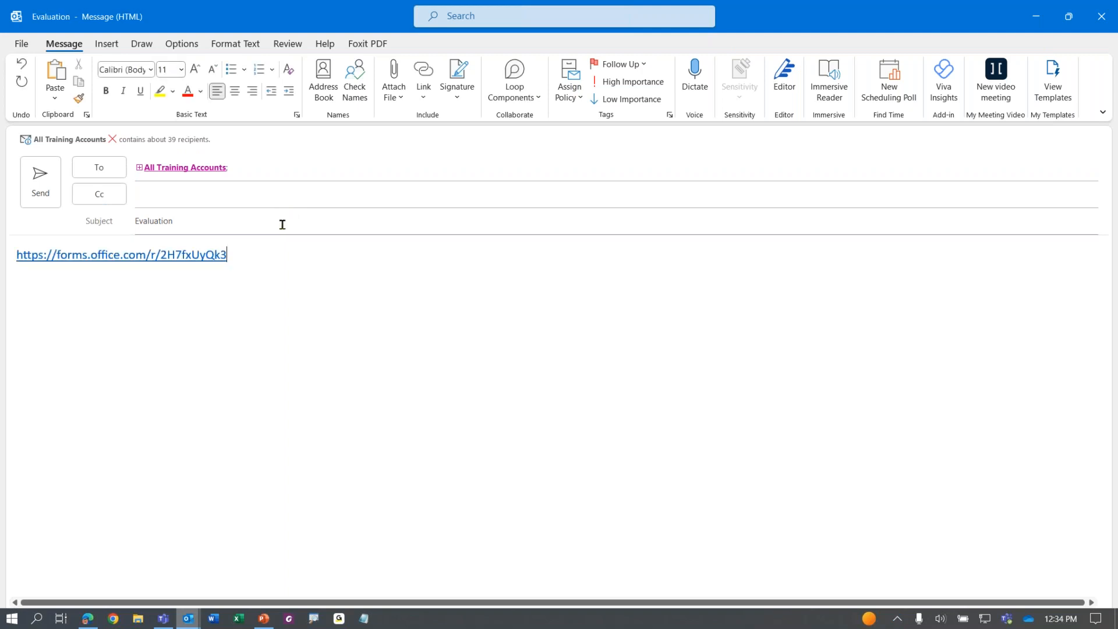
{"action": "left_click", "coordinate": [167, 621]}
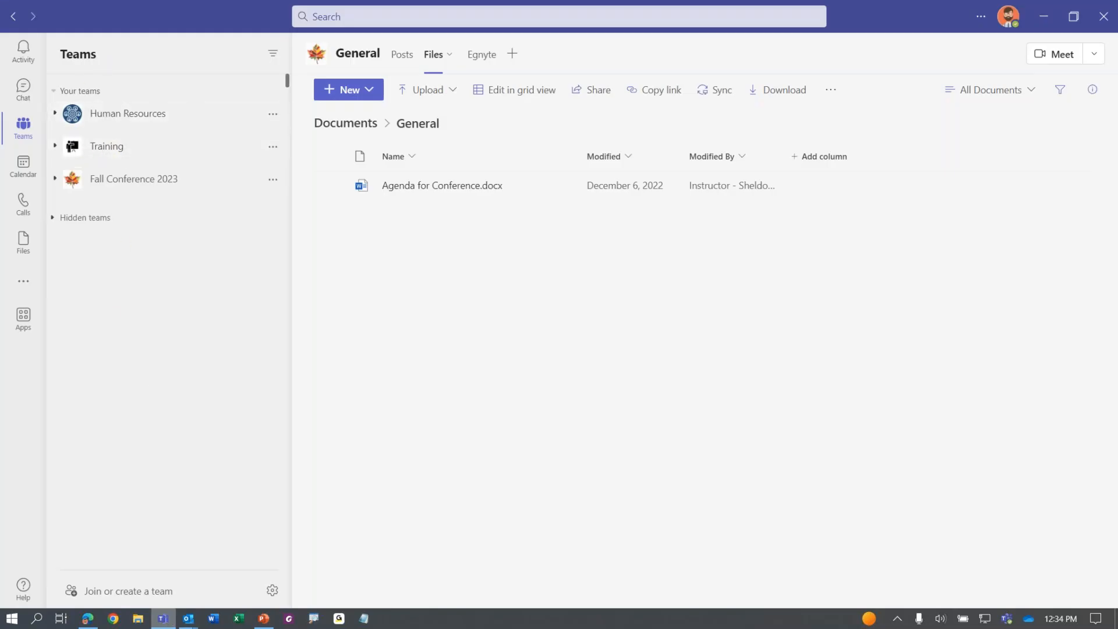
Paste the form link into a new conversation in the Training team's General channel
{"action": "left_click", "coordinate": [110, 152]}
{"action": "left_click", "coordinate": [120, 171]}
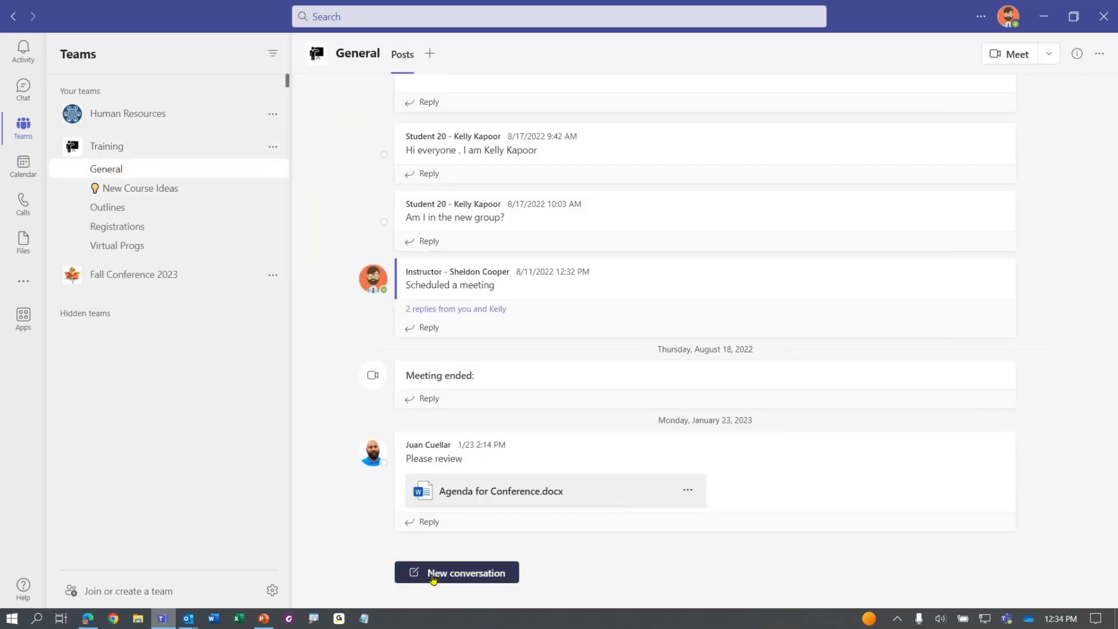
{"action": "left_click", "coordinate": [408, 572]}
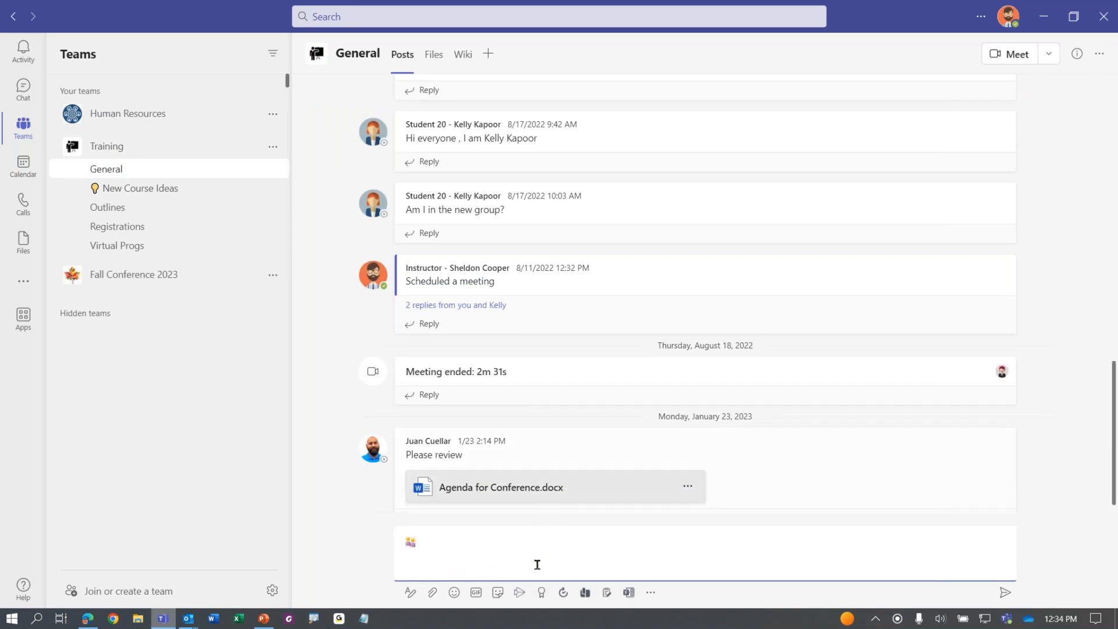
{"action": "key", "text": "ctrl+a"}
{"action": "left_click", "coordinate": [588, 563]}
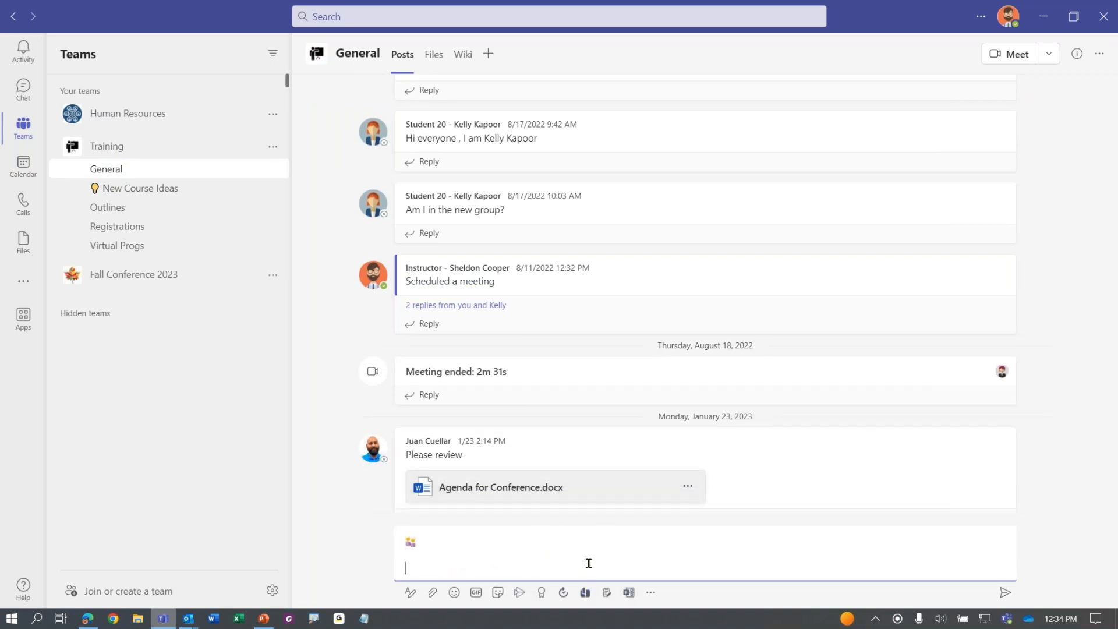
{"action": "key", "text": "ctrl+v"}
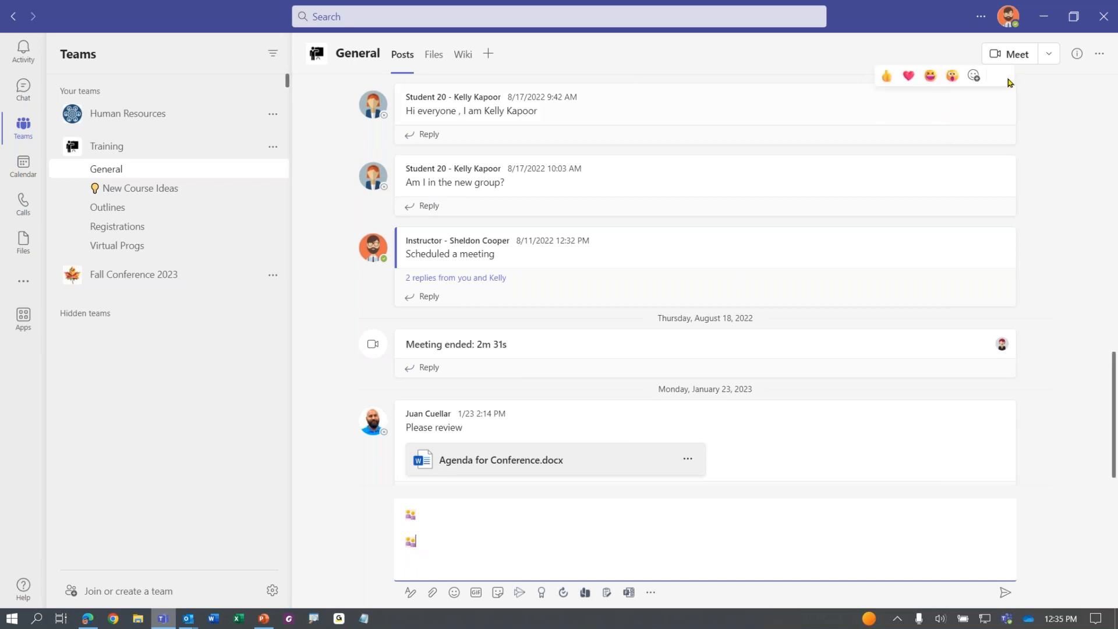
Minimize Teams, close the form's sharing dialog and return to the PowerPoint slide show
{"action": "left_click", "coordinate": [1044, 23]}
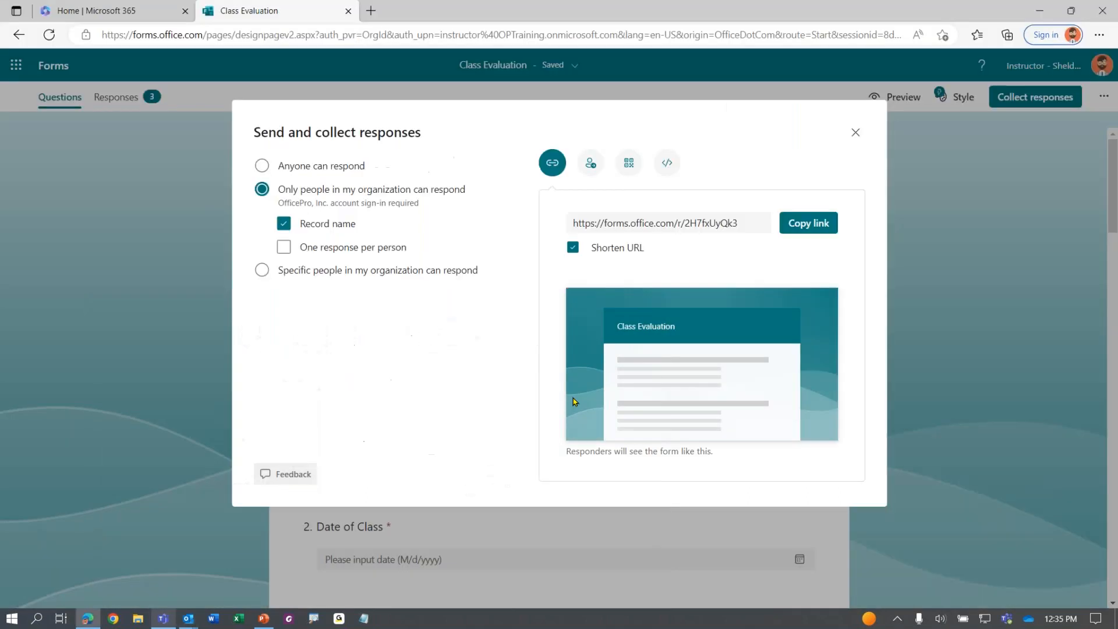
{"action": "left_click", "coordinate": [855, 133]}
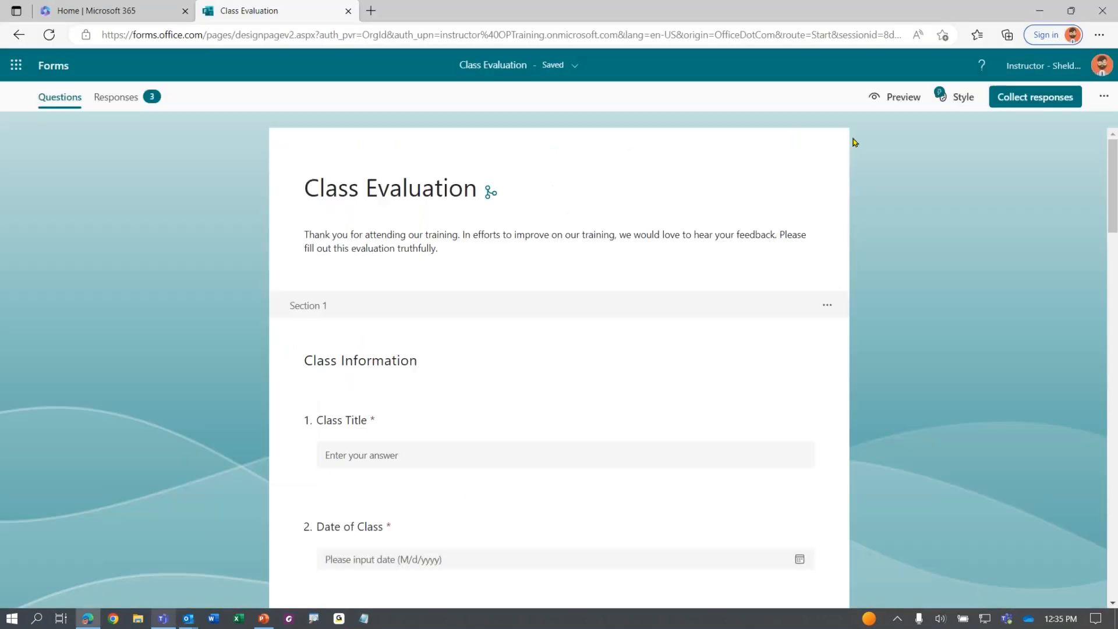
{"action": "left_click", "coordinate": [264, 618]}
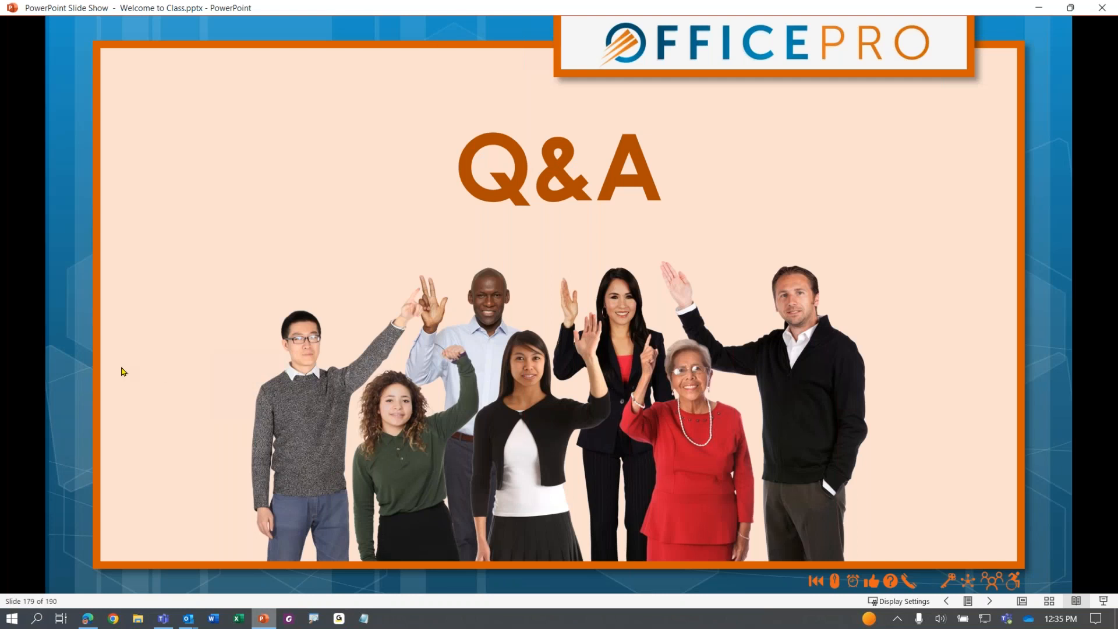